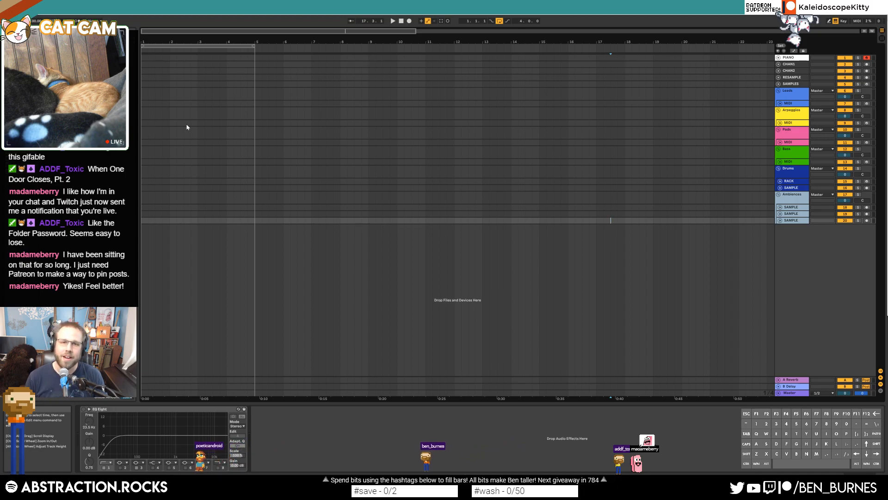
# Unfold the MIDI track in the Leads group and lower the song's tempo
pyautogui.click(426, 302)
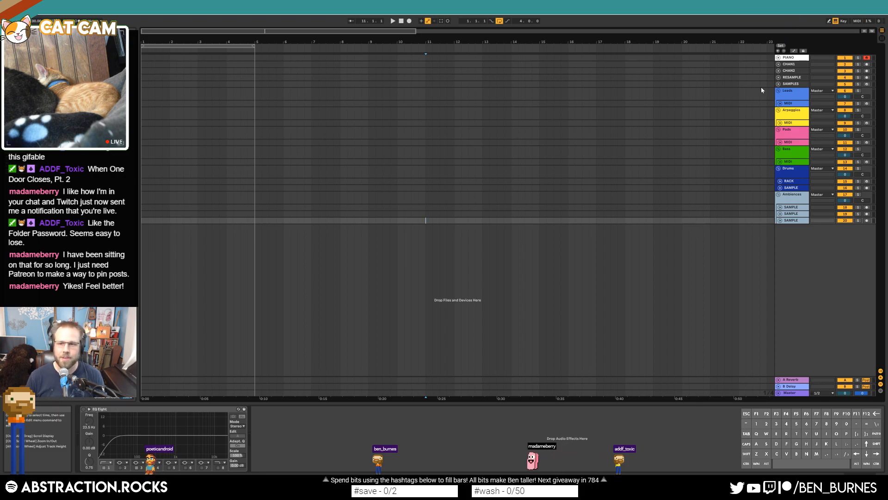
pyautogui.click(789, 58)
pyautogui.click(780, 103)
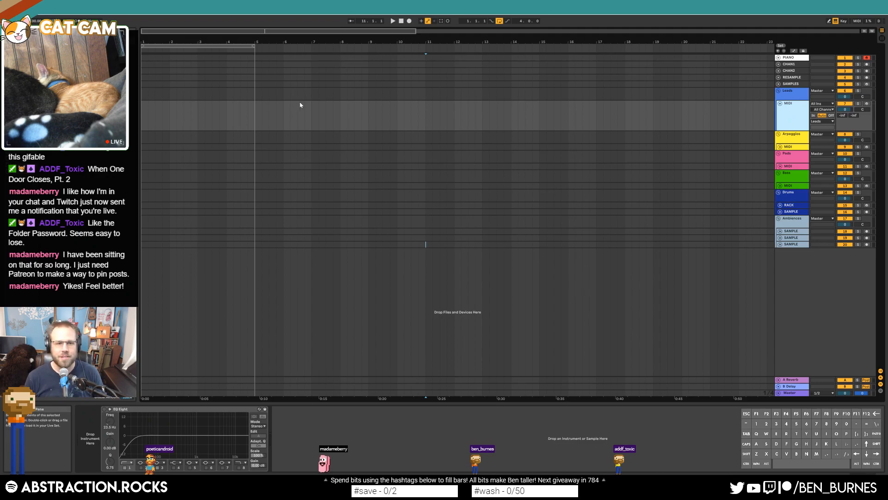
pyautogui.click(34, 21)
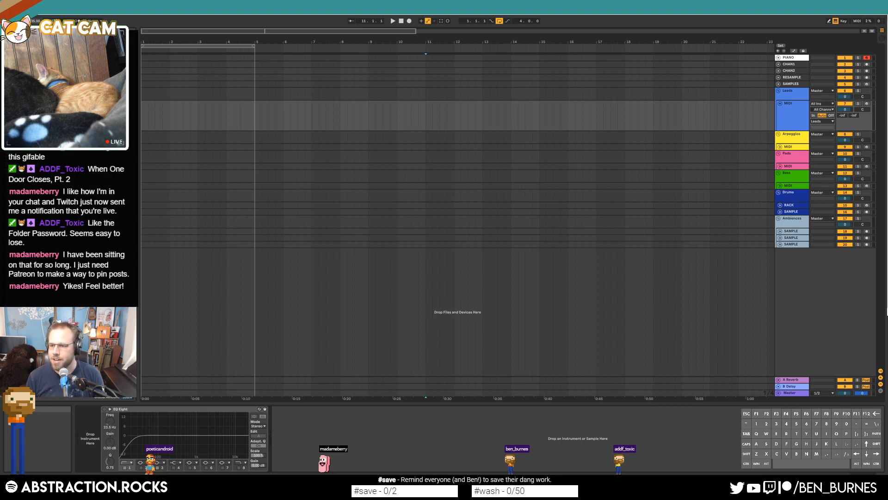
pyautogui.click(630, 234)
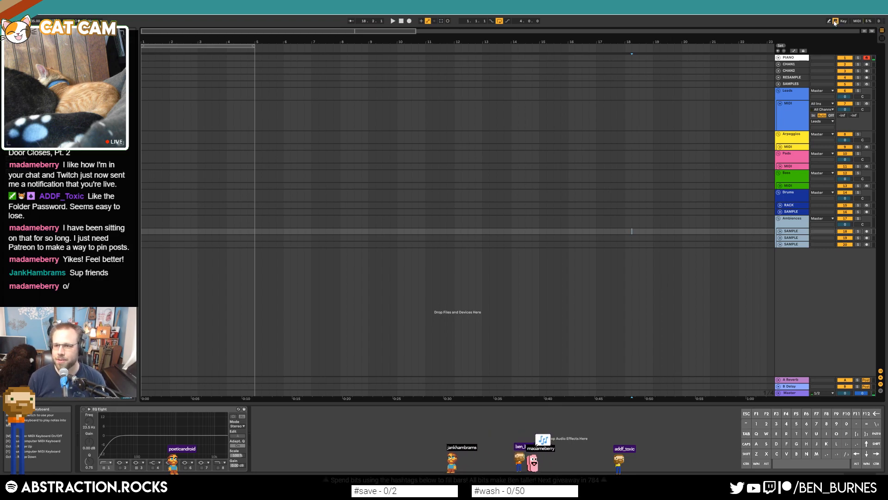
pyautogui.click(434, 232)
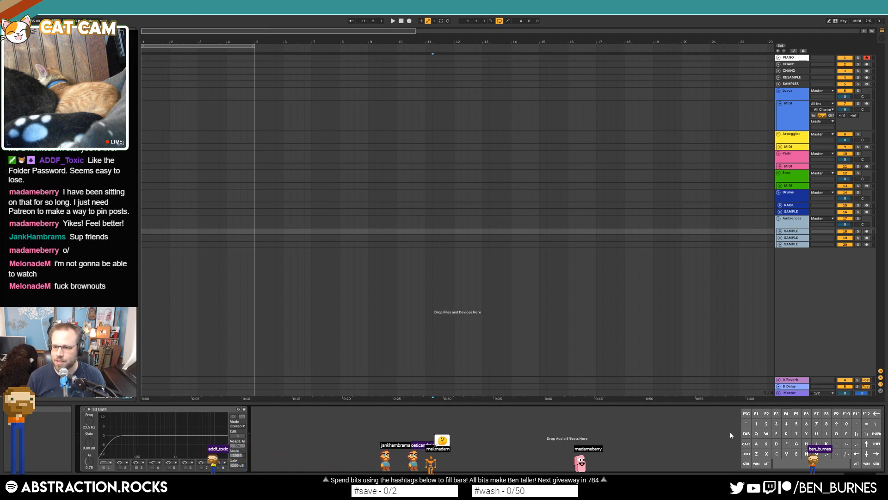
# Load the Kontakt instrument onto the MIDI track in the Leads group
pyautogui.click(771, 103)
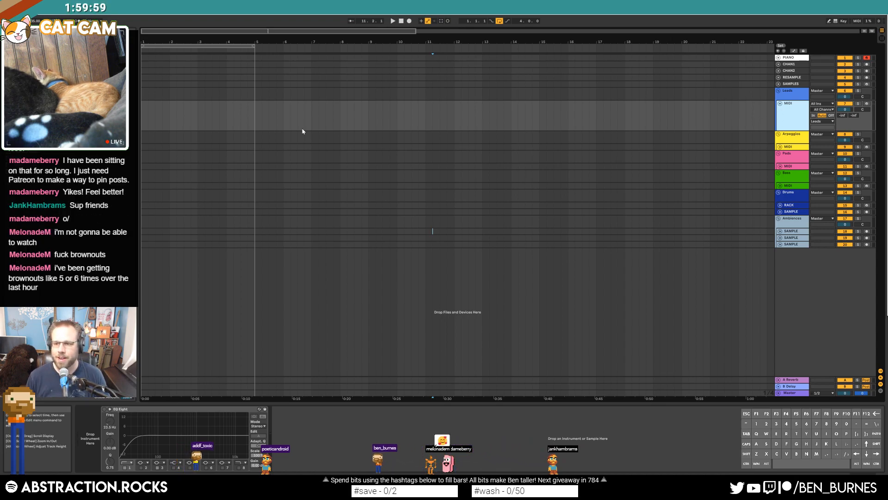
pyautogui.click(148, 118)
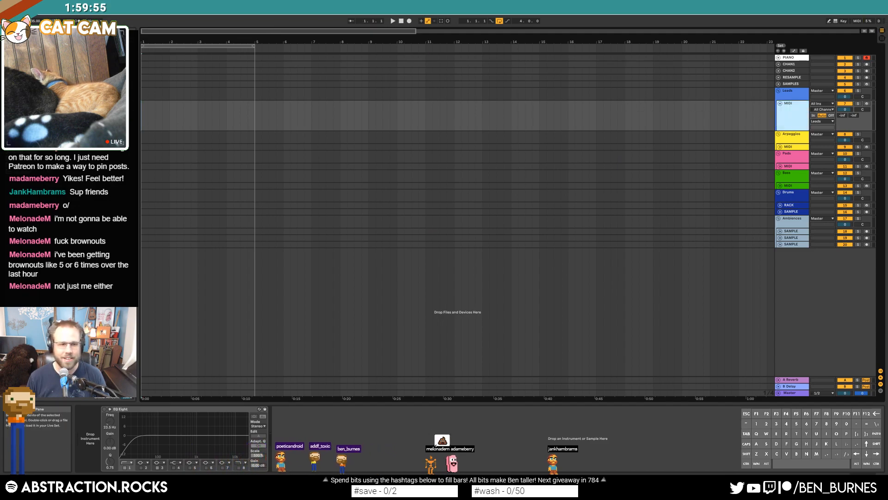
pyautogui.click(19, 103)
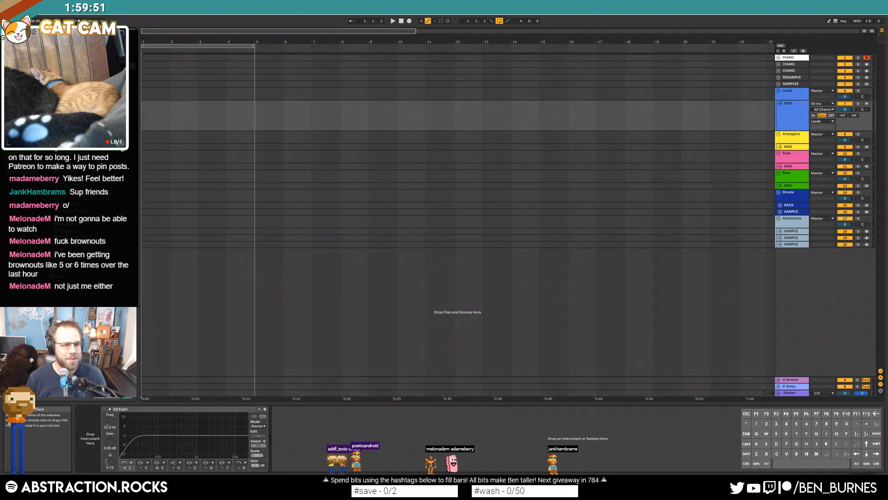
pyautogui.moveTo(92, 138); pyautogui.dragTo(92, 422)
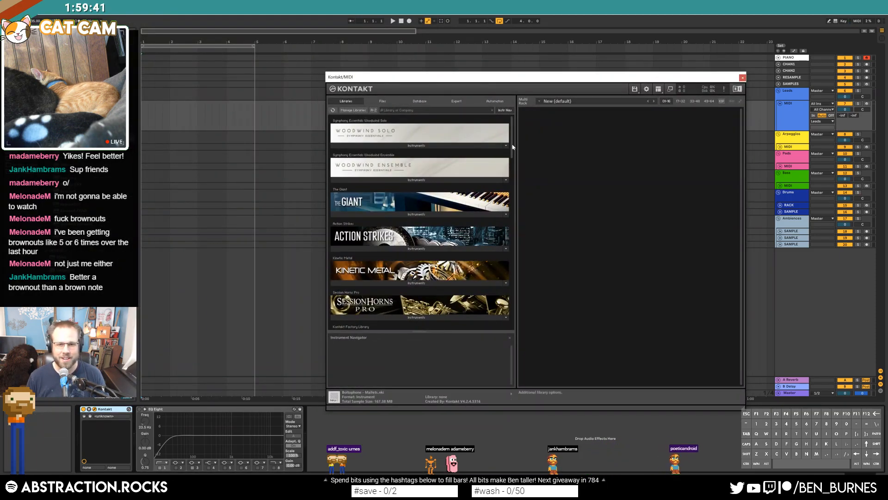
# Open the Scarbee Vintage Keys instruments in Kontakt and browse the Clavinet Pianet and Mark I folders
pyautogui.moveTo(512, 147); pyautogui.dragTo(509, 207)
pyautogui.click(416, 183)
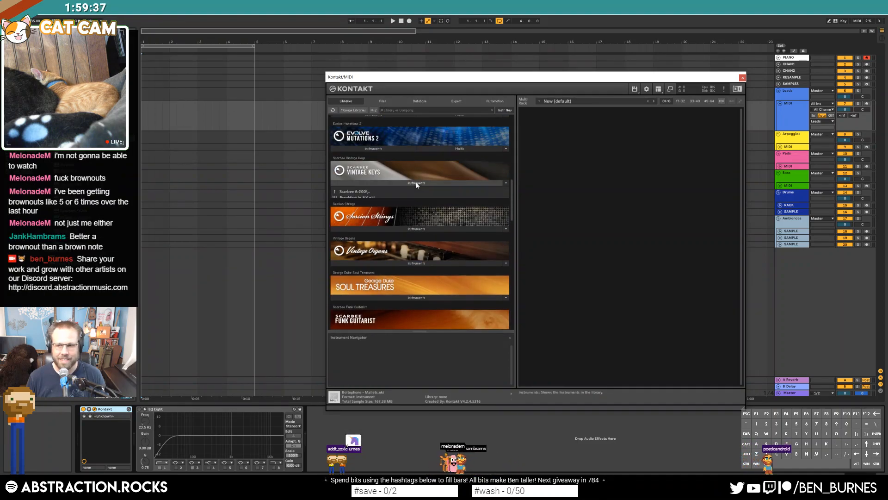
pyautogui.doubleClick(349, 191)
pyautogui.doubleClick(352, 197)
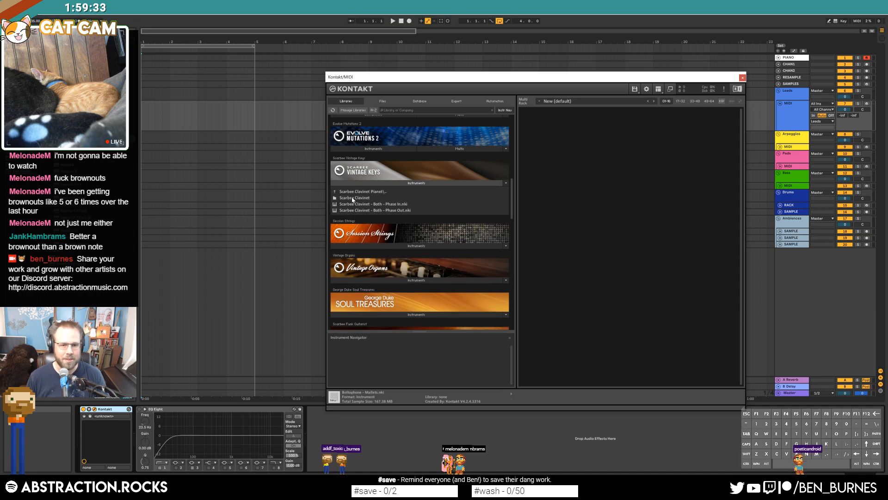
pyautogui.doubleClick(345, 192)
pyautogui.doubleClick(343, 203)
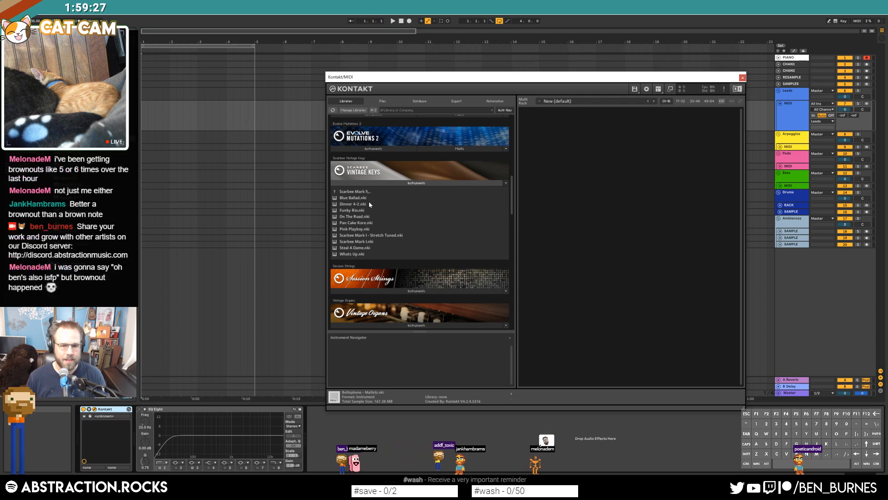
# Load Joe's Jam.nki from the Scarbee A-200 folder and arm the Leads MIDI track for recording
pyautogui.doubleClick(339, 192)
pyautogui.doubleClick(347, 192)
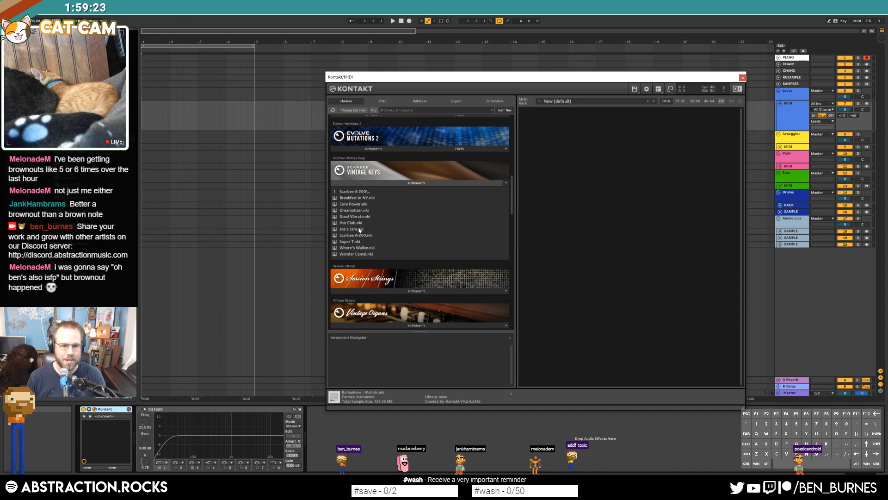
pyautogui.doubleClick(360, 229)
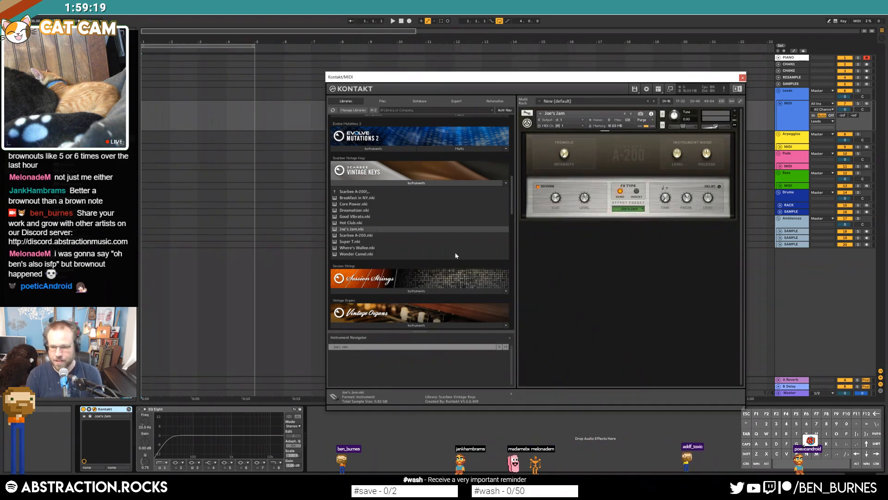
pyautogui.click(866, 104)
pyautogui.click(866, 105)
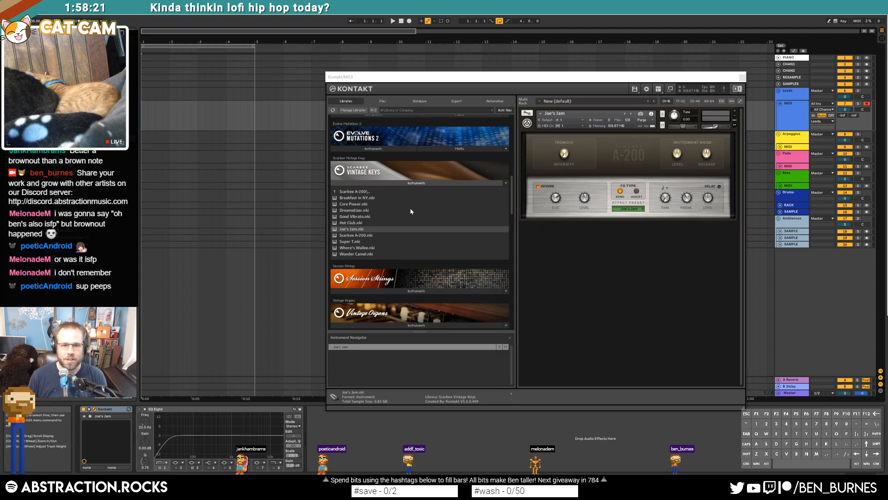
# Replace the loaded Joe's Jam instrument with Scarbee Mark I.nki from the Scarbee Mark I folder
pyautogui.click(735, 112)
pyautogui.doubleClick(338, 192)
pyautogui.doubleClick(345, 199)
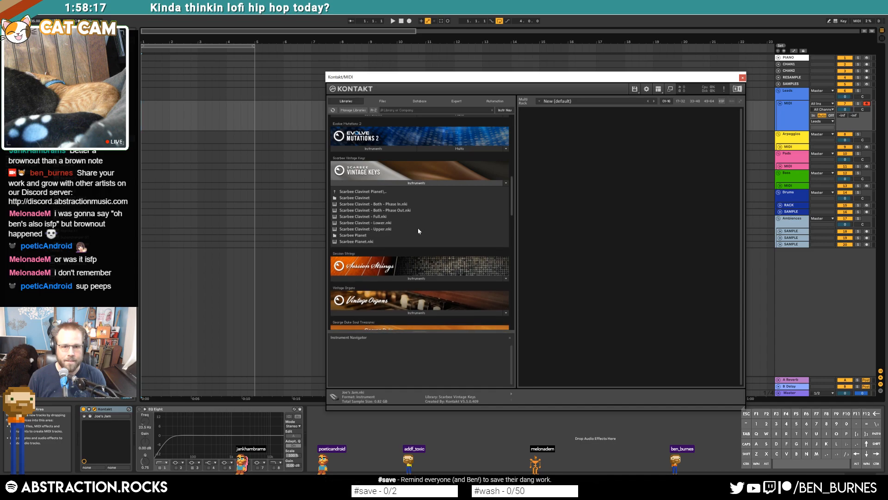
pyautogui.doubleClick(335, 192)
pyautogui.doubleClick(339, 204)
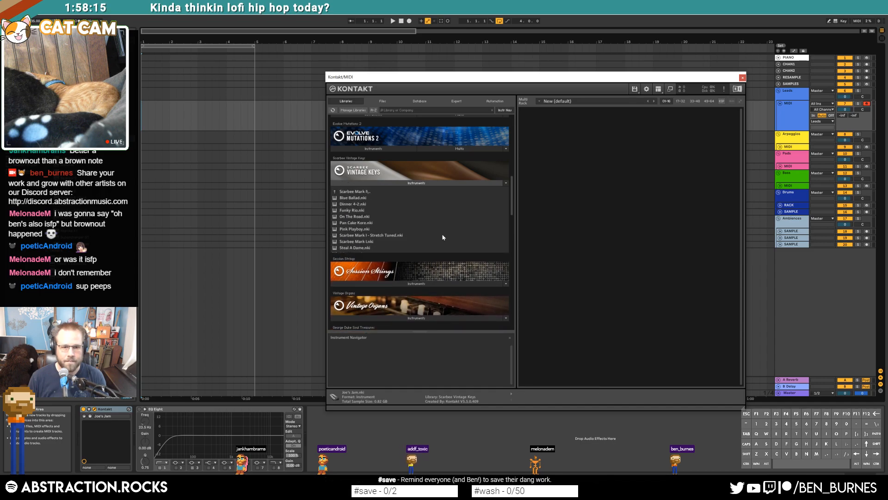
pyautogui.doubleClick(376, 241)
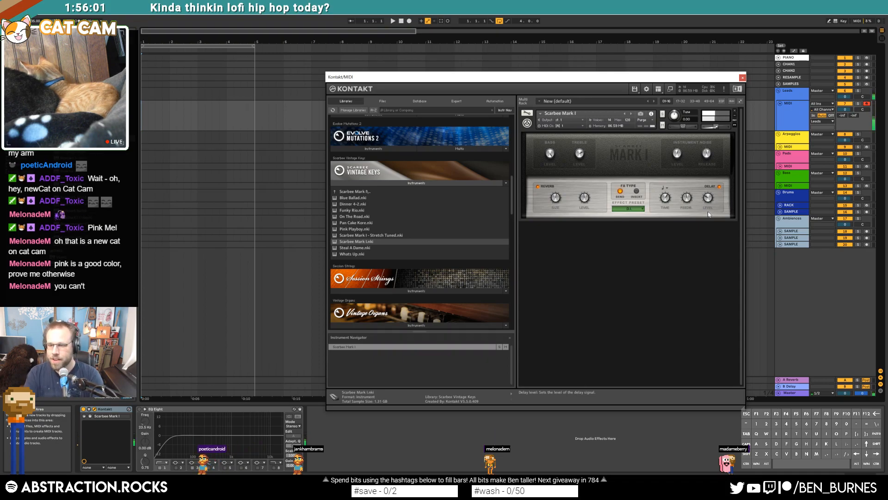
# Record a four-bar electric piano chord part from bar 1 on the Leads MIDI track
pyautogui.click(143, 122)
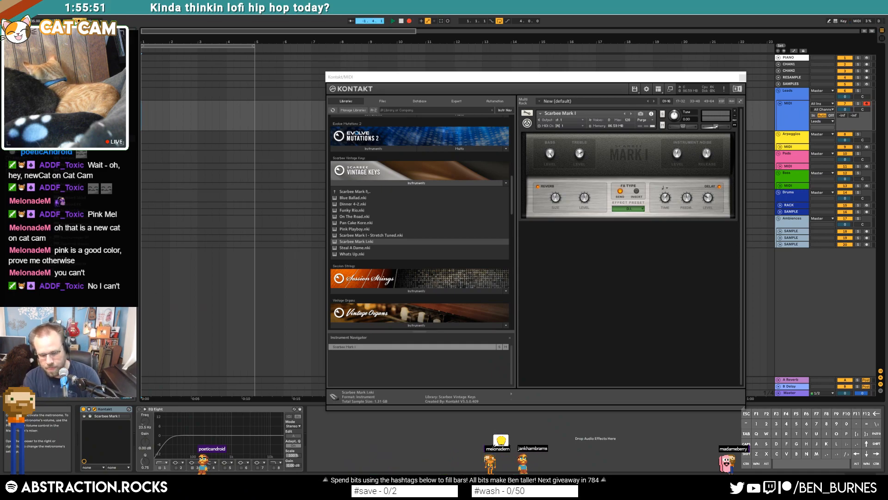
pyautogui.press('space')
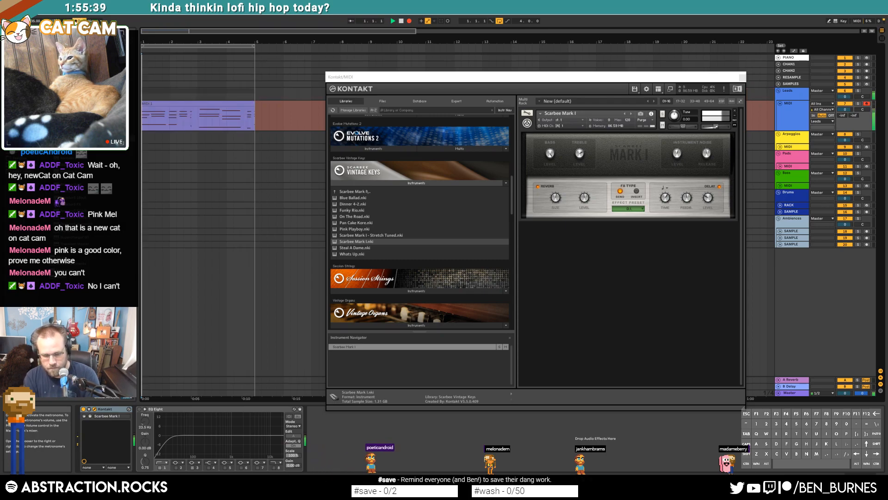
pyautogui.press('space')
pyautogui.hotkey('ctrl', 'z')
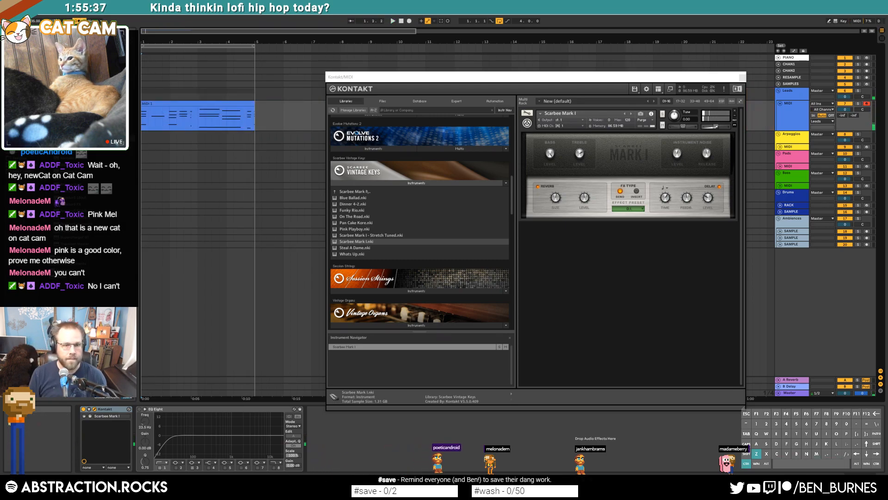
pyautogui.press('space')
# Open the recorded piano clip in the note editor and close the Kontakt window
pyautogui.doubleClick(187, 104)
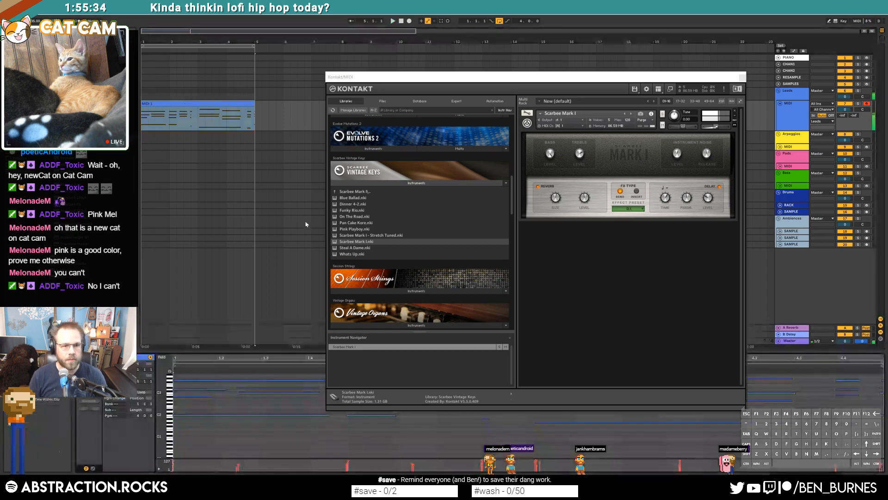
pyautogui.click(742, 77)
pyautogui.click(195, 425)
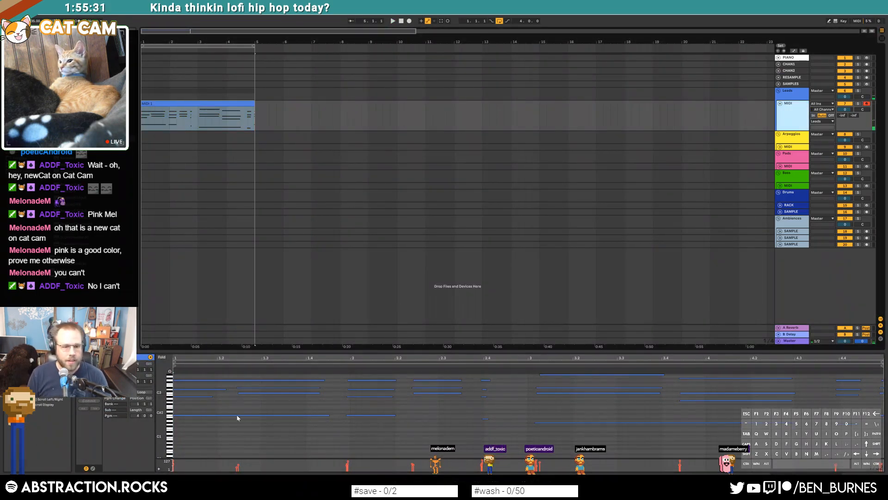
# Nudge the second, third and fourth chords of the piano clip slightly later so they start on the grid
pyautogui.moveTo(240, 388)
pyautogui.mouseDown()
pyautogui.moveTo(251, 406)
pyautogui.moveTo(228, 396)
pyautogui.mouseUp()
pyautogui.click(281, 410)
pyautogui.click(340, 386)
pyautogui.moveTo(359, 434); pyautogui.dragTo(374, 378)
pyautogui.press('Right')
pyautogui.moveTo(418, 411); pyautogui.dragTo(433, 380)
pyautogui.press('Right')
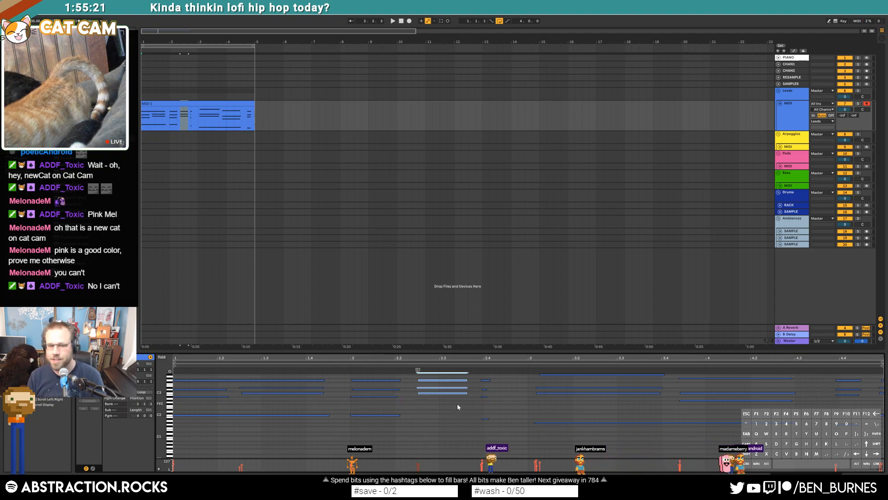
# Align the short chord at beat 2.4 to the grid and lengthen its notes
pyautogui.moveTo(481, 429); pyautogui.dragTo(521, 385)
pyautogui.press('Right')
pyautogui.click(522, 407)
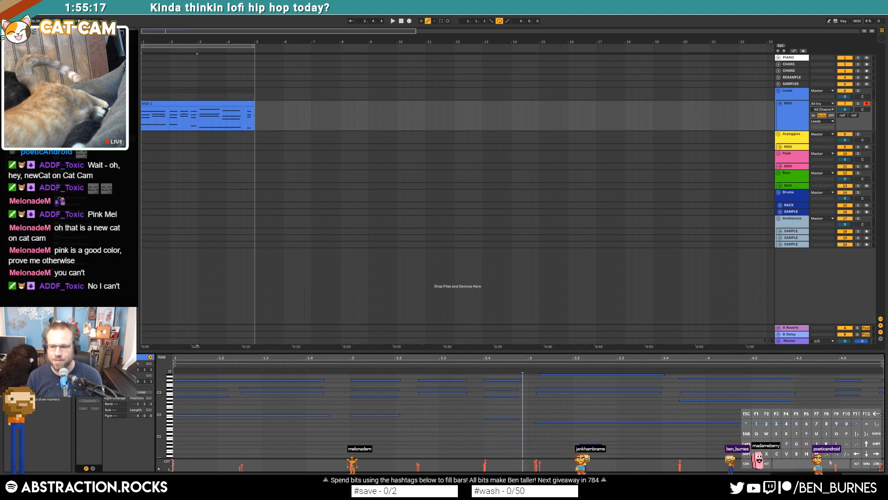
# Adjust the start times of the bar 3 chord and the chords after it, up to the end of the clip
pyautogui.moveTo(856, 462); pyautogui.dragTo(233, 401)
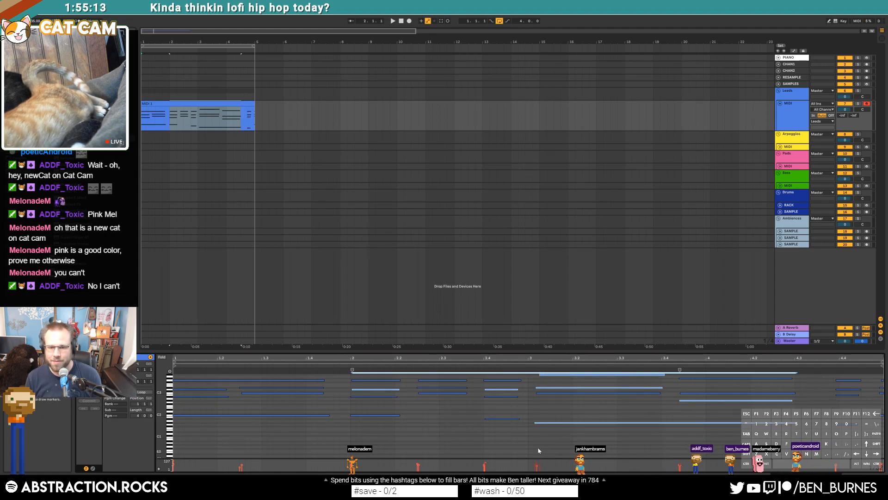
pyautogui.click(545, 435)
pyautogui.moveTo(548, 437); pyautogui.dragTo(565, 368)
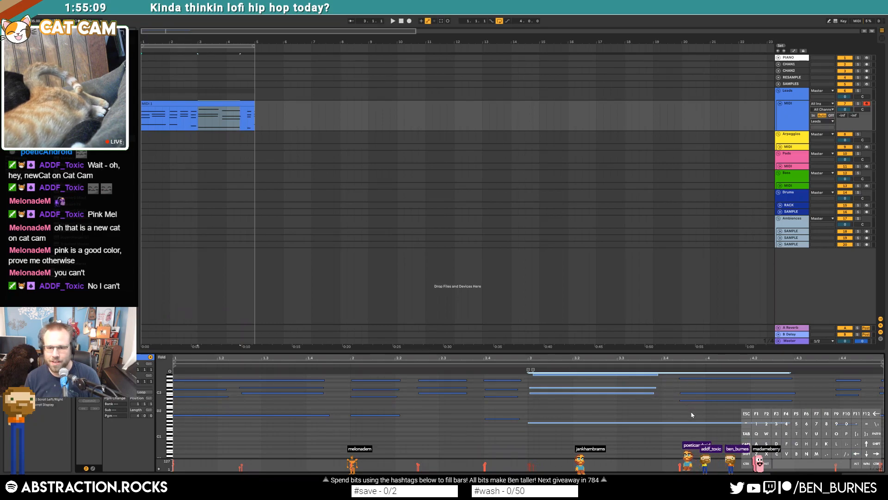
pyautogui.moveTo(693, 415); pyautogui.dragTo(702, 361)
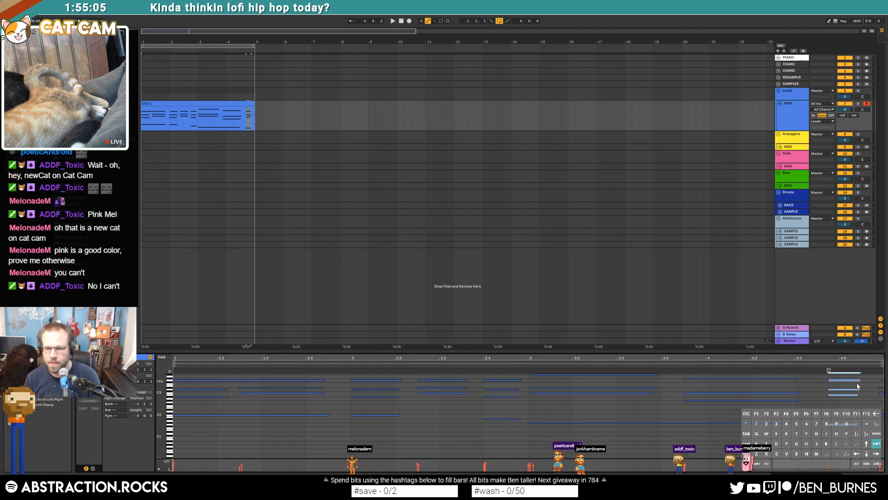
pyautogui.moveTo(878, 378); pyautogui.dragTo(839, 417)
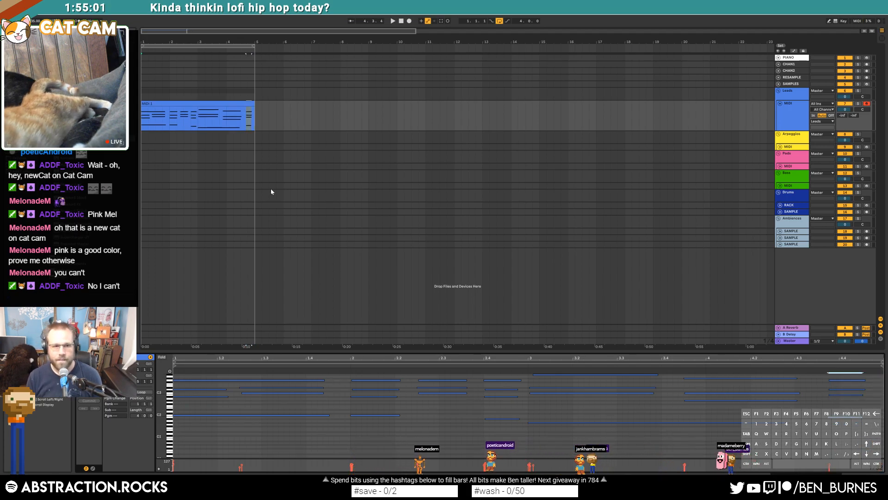
# Play back the piano clip and lower the velocity of the first chord's upper notes
pyautogui.click(234, 110)
pyautogui.press('space')
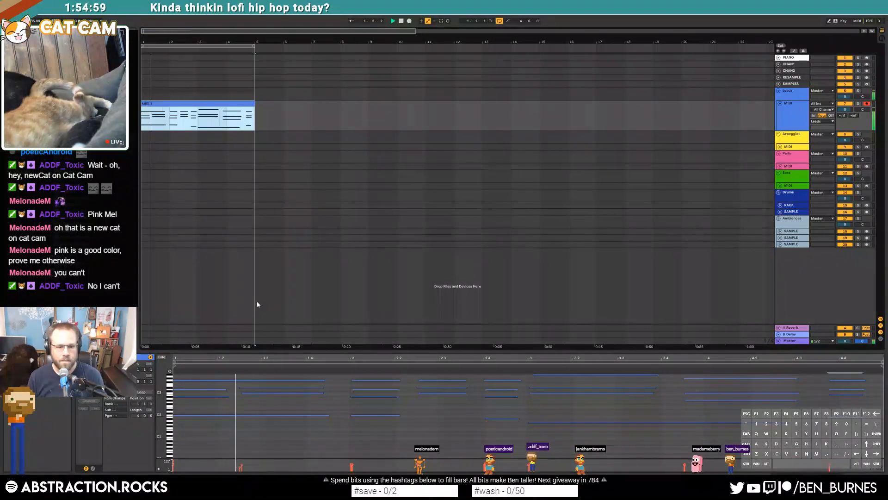
pyautogui.click(174, 459)
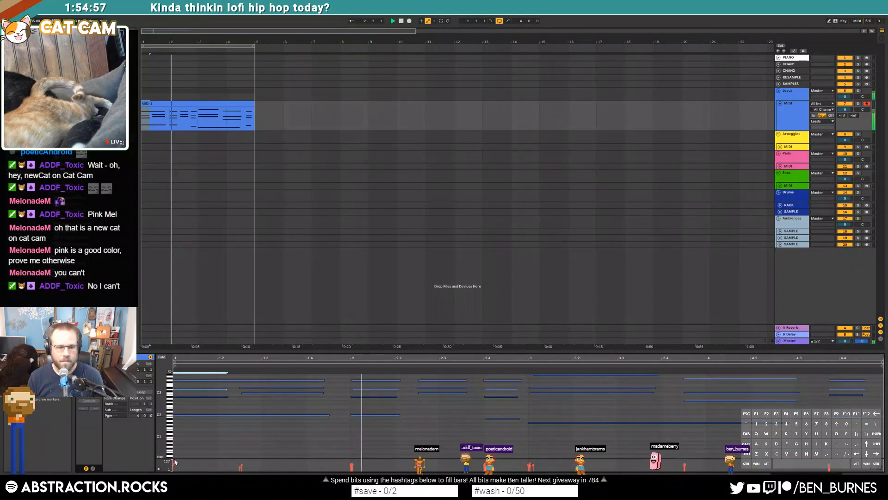
pyautogui.moveTo(174, 460); pyautogui.dragTo(174, 463)
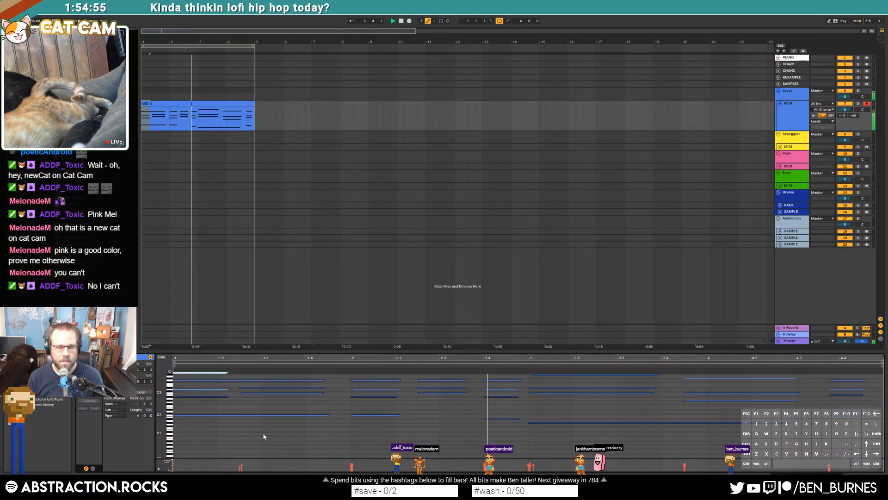
# Show the piano clip's MIDI control envelope for 64 - Hold Pedal
pyautogui.click(92, 468)
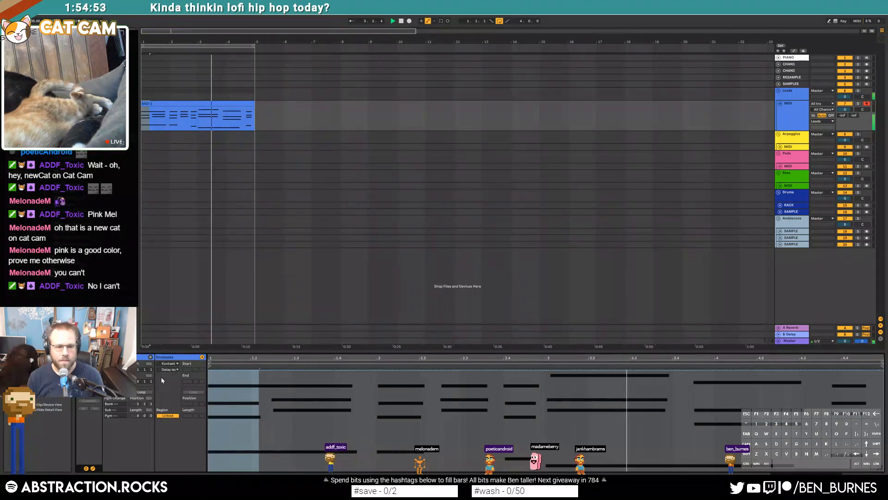
pyautogui.click(169, 364)
pyautogui.click(171, 370)
pyautogui.click(172, 370)
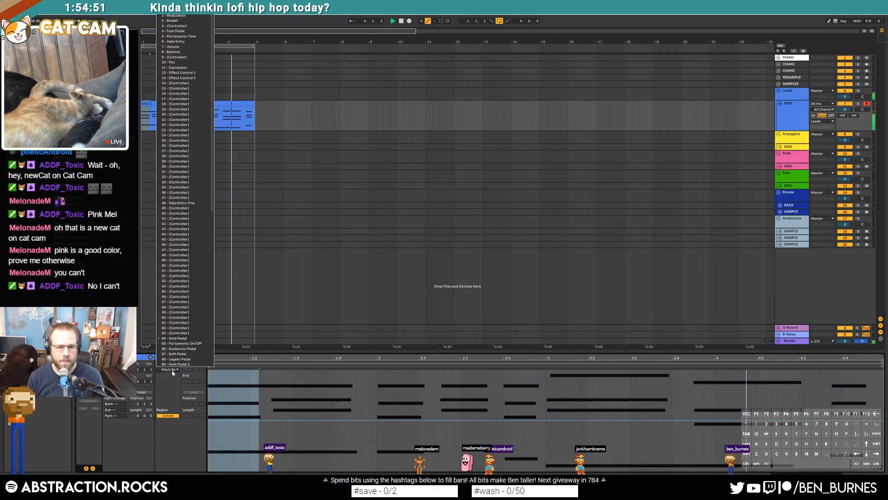
pyautogui.click(181, 339)
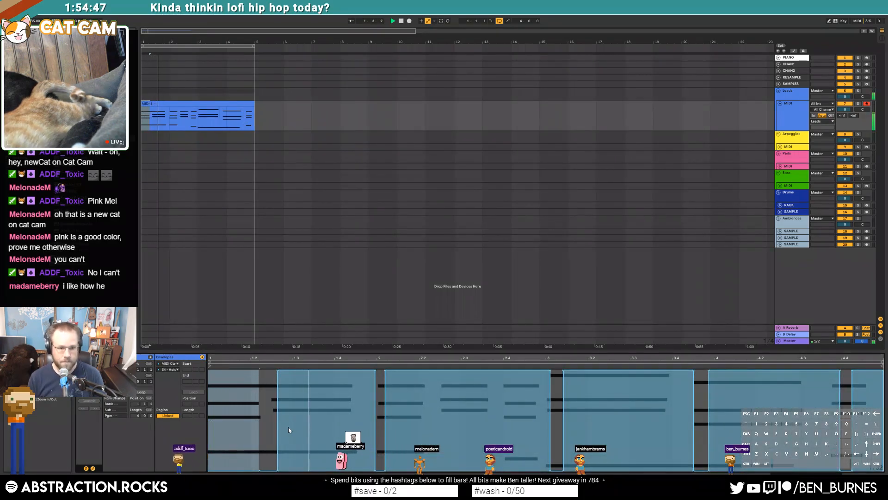
# Redraw the clip's hold pedal envelope as held throughout with short pedal lifts at each chord change, and play the clip back
pyautogui.press('b')
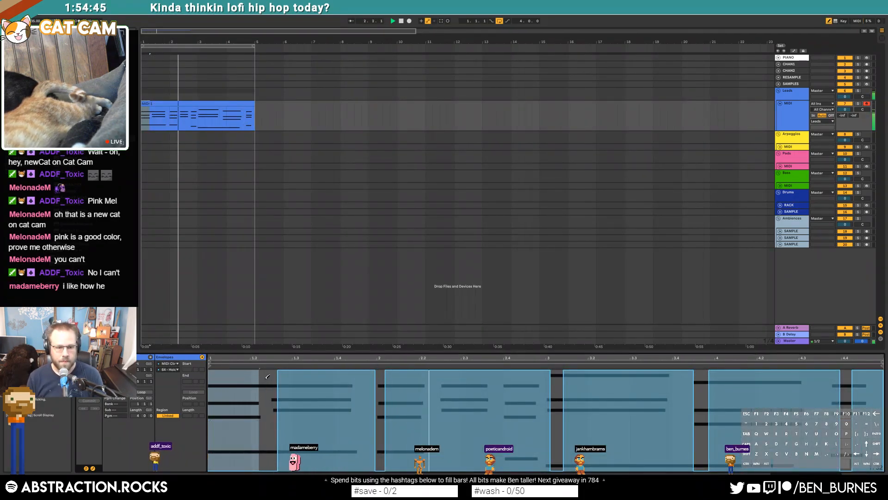
pyautogui.moveTo(248, 372)
pyautogui.mouseDown()
pyautogui.moveTo(210, 370)
pyautogui.moveTo(881, 371)
pyautogui.mouseUp()
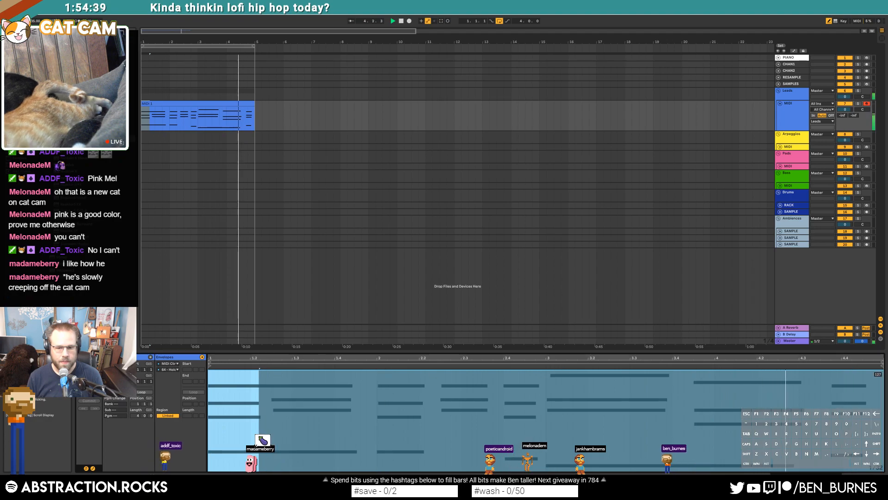
pyautogui.moveTo(279, 465); pyautogui.dragTo(291, 466)
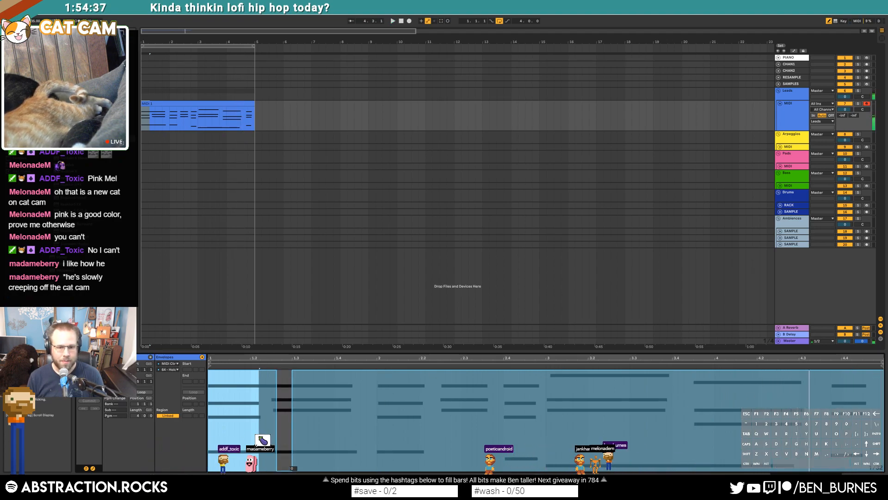
pyautogui.moveTo(388, 465); pyautogui.dragTo(392, 469)
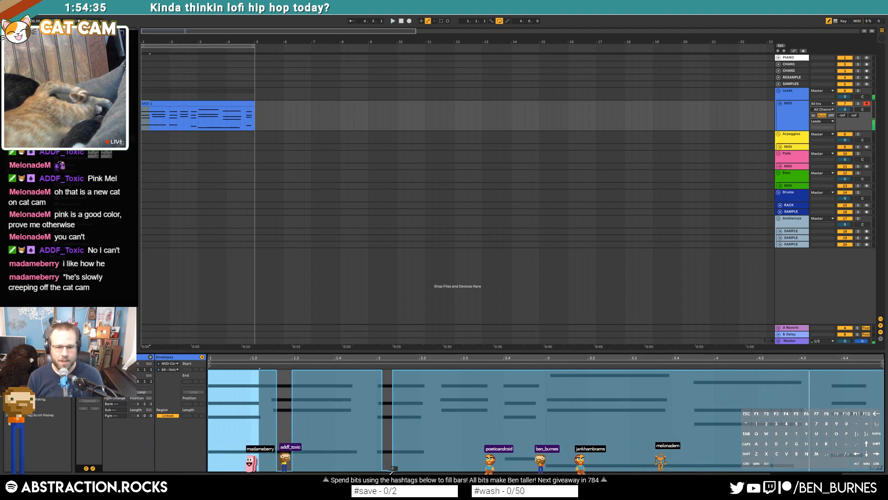
pyautogui.moveTo(458, 463); pyautogui.dragTo(446, 469)
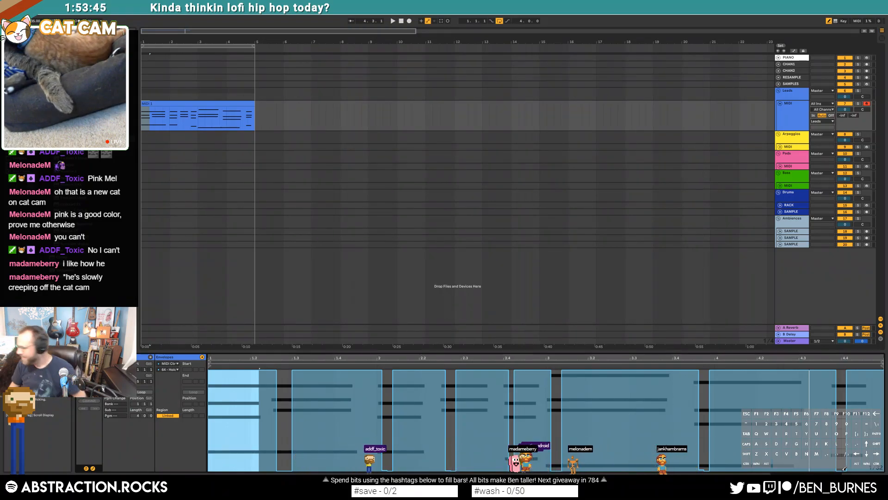
pyautogui.click(175, 103)
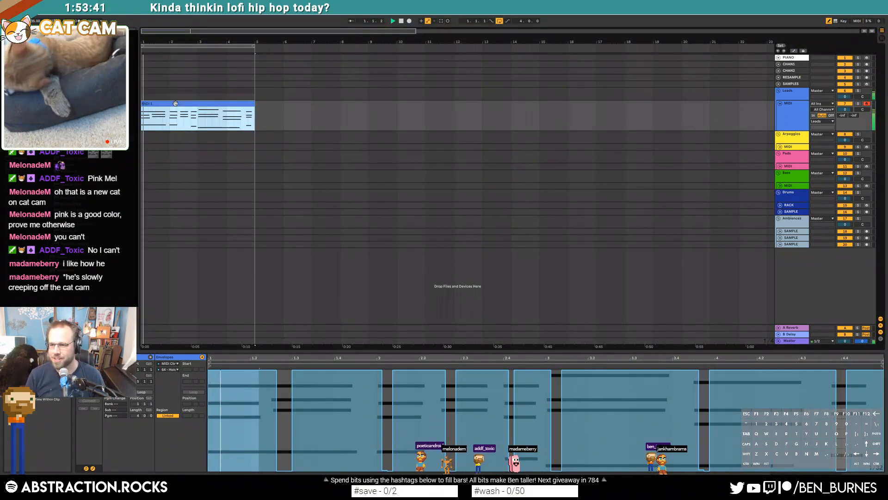
pyautogui.press('space')
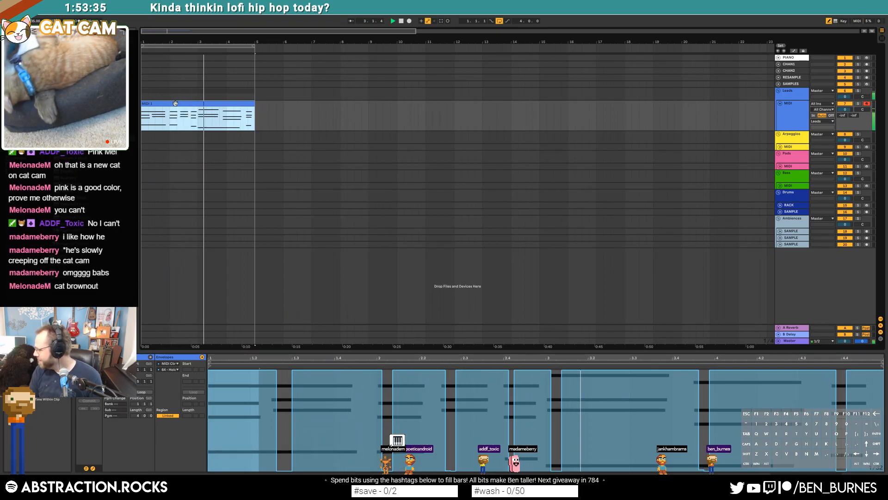
# Lengthen the low note at bar 2 to just before beat 2.4, and add a short pedal lift at the clip's start
pyautogui.click(105, 446)
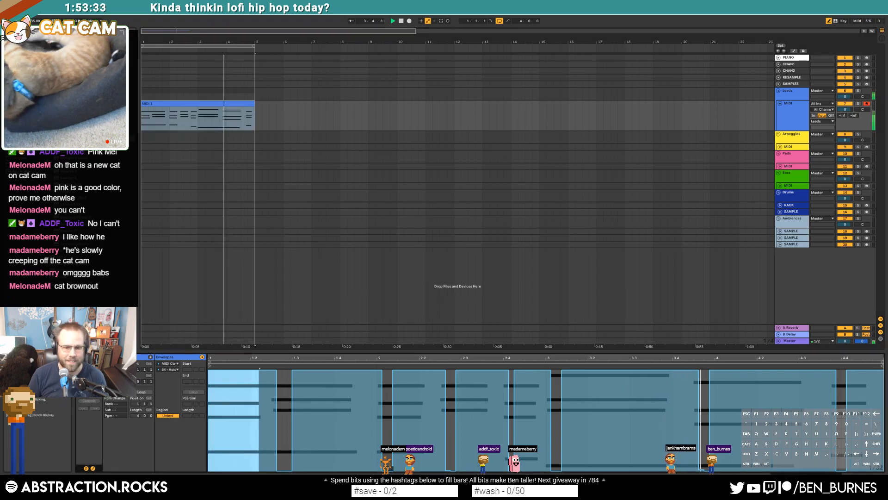
pyautogui.click(93, 468)
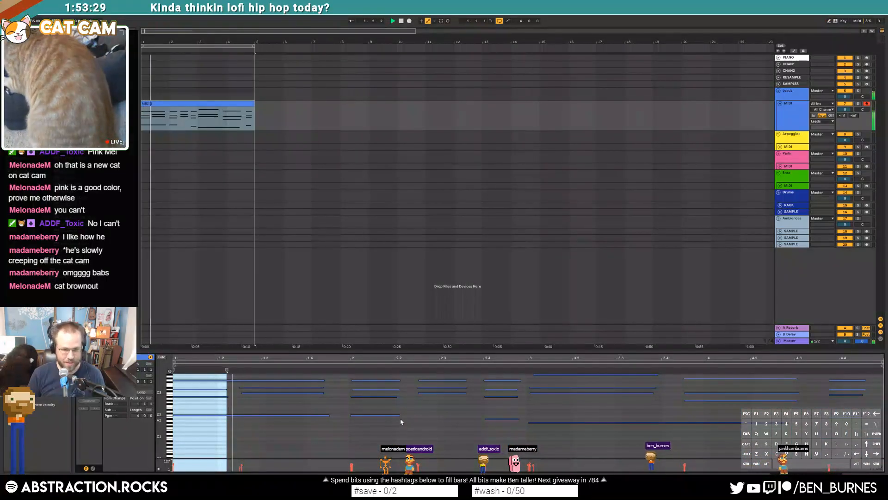
pyautogui.moveTo(399, 415); pyautogui.dragTo(473, 415)
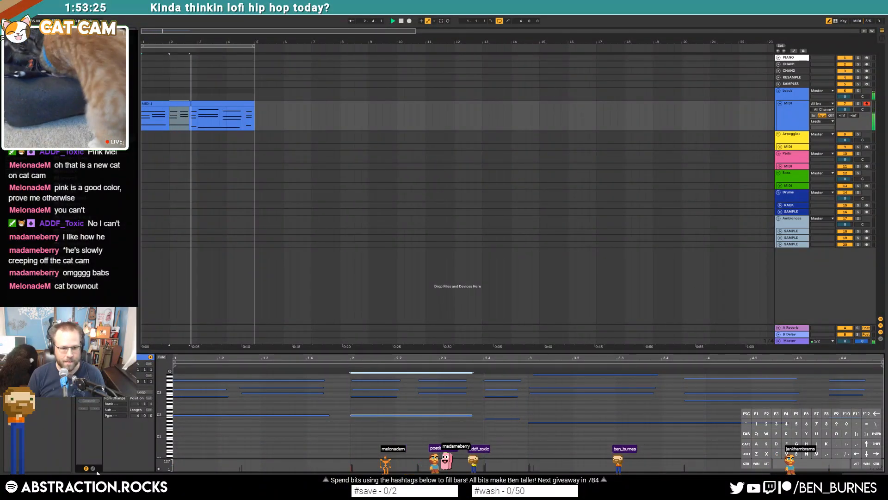
pyautogui.click(92, 469)
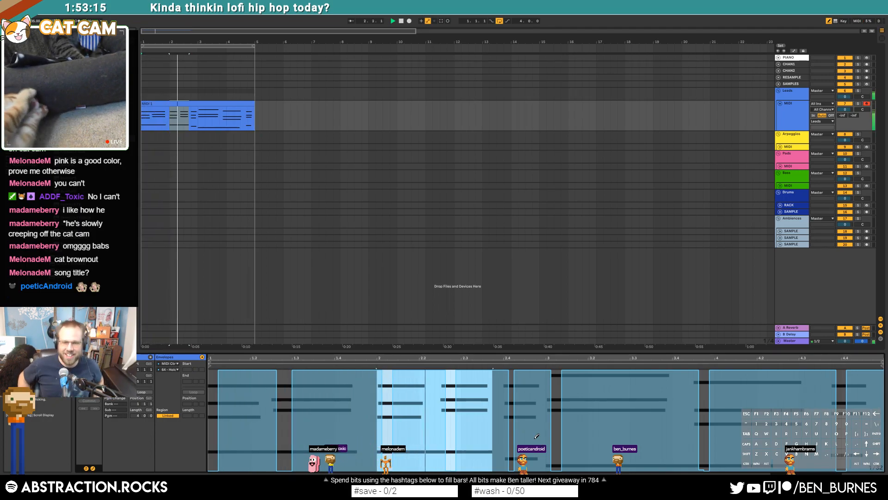
pyautogui.press('b')
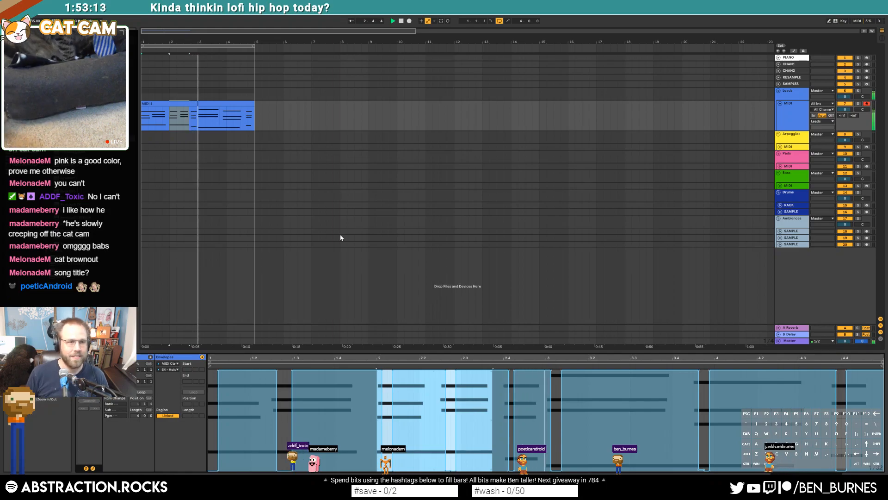
# Set the project tempo to 95 BPM
pyautogui.click(35, 22)
pyautogui.write('95')
pyautogui.press('Return')
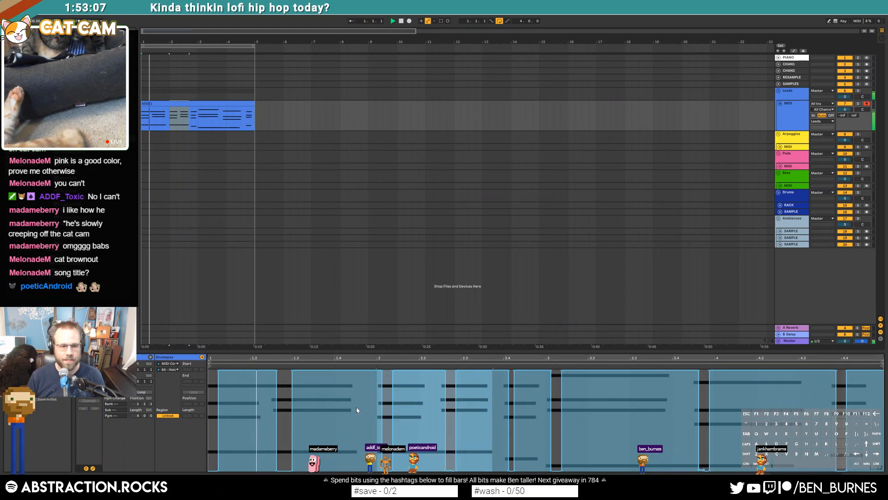
# Enable EQ Eight on the piano track, raise its low cut, and roll off the highs with band 4
pyautogui.click(226, 104)
pyautogui.hotkey('shift', 'Tab')
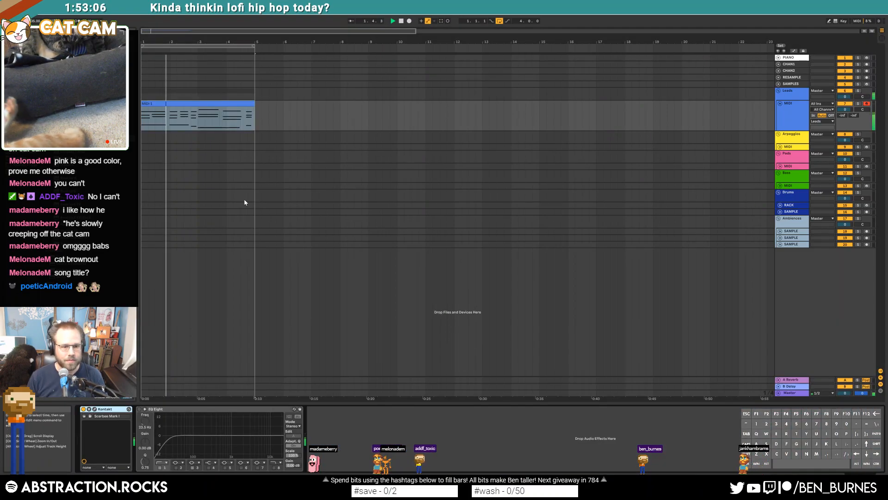
pyautogui.click(139, 409)
pyautogui.moveTo(169, 440); pyautogui.dragTo(179, 440)
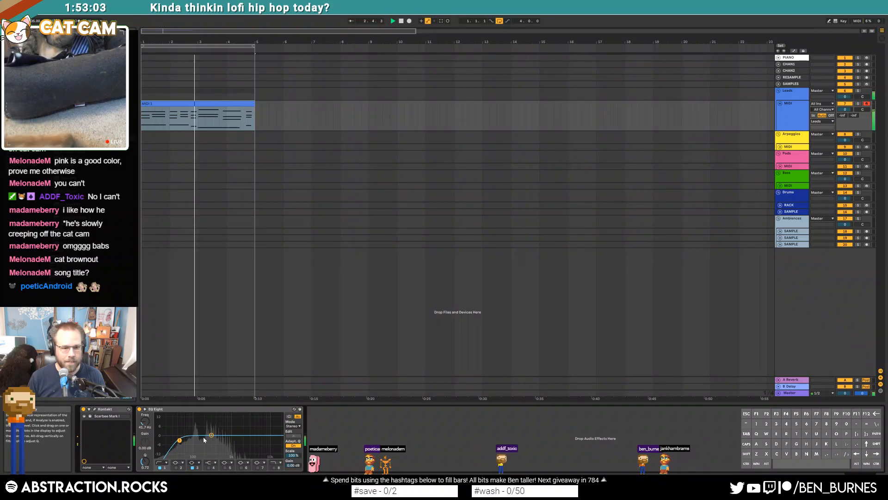
pyautogui.click(209, 468)
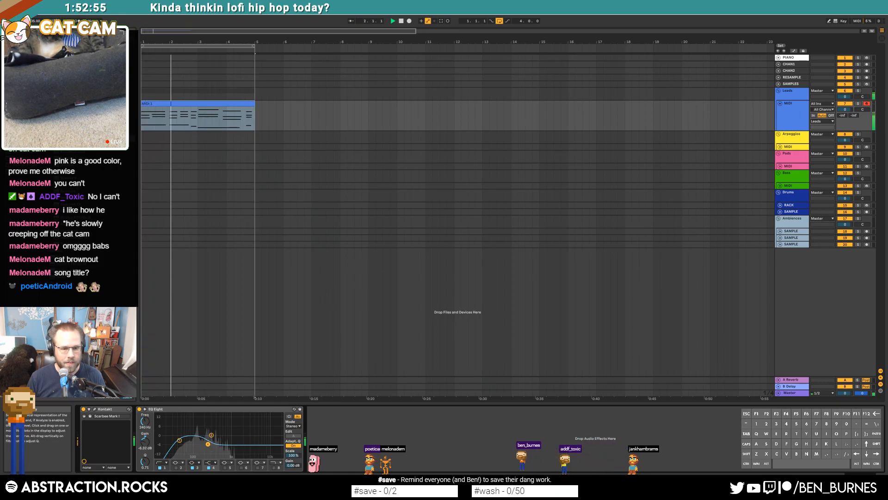
pyautogui.click(192, 467)
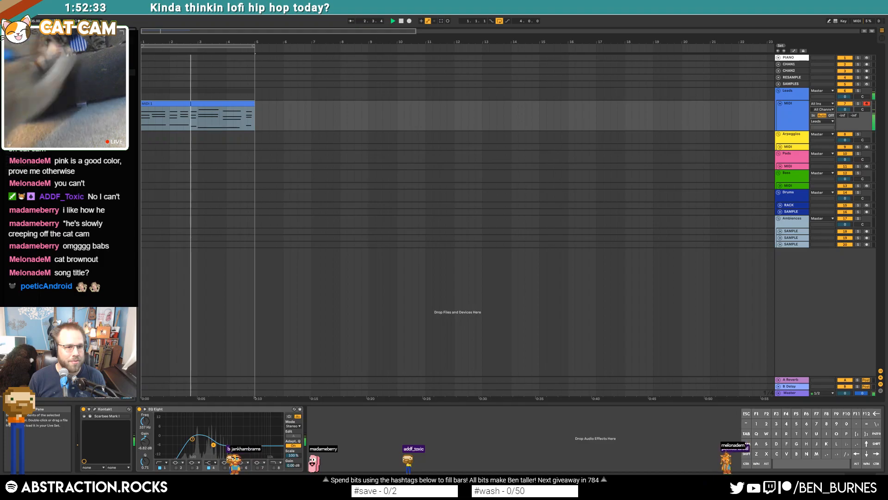
# Add ValhallaDelay after EQ Eight on the piano track, with Wow at 67.6 % and Flutter at 71.6 %
pyautogui.moveTo(326, 443); pyautogui.dragTo(327, 443)
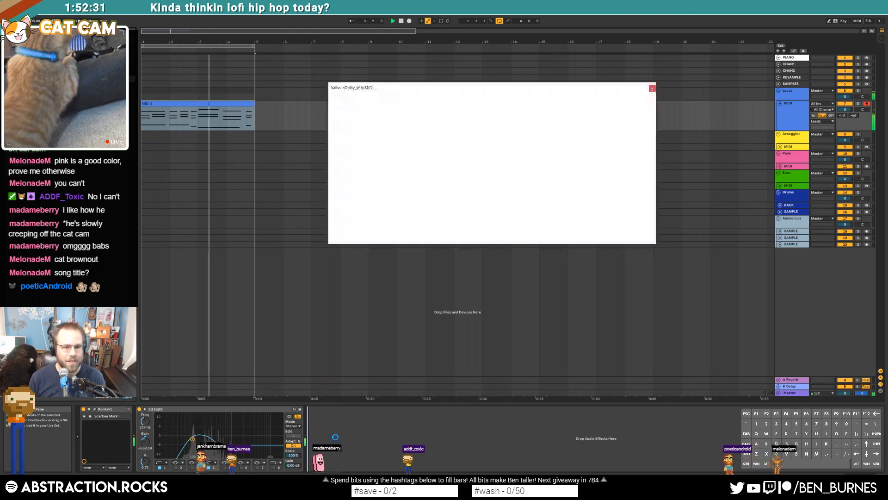
pyautogui.moveTo(491, 88); pyautogui.dragTo(463, 135)
pyautogui.moveTo(567, 200); pyautogui.dragTo(567, 185)
pyautogui.moveTo(567, 235); pyautogui.dragTo(565, 217)
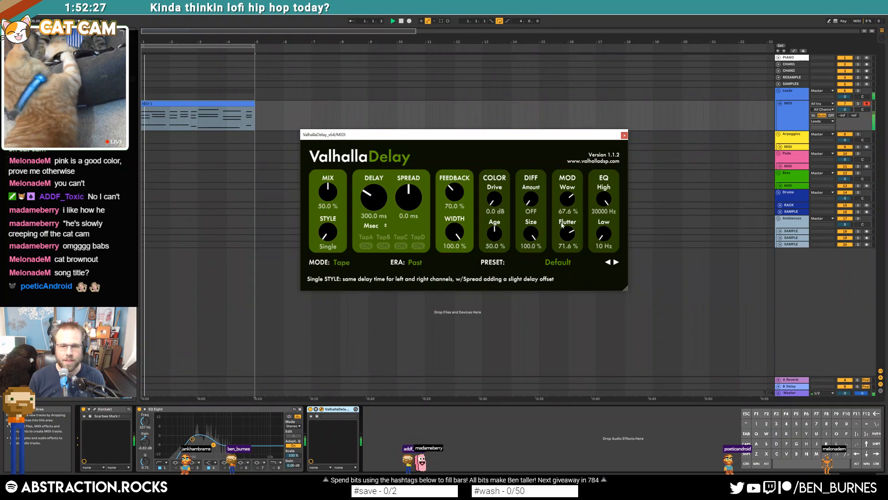
# Set ValhallaDelay's Feedback to 0 %, Mix to 100 % and Delay to 0 ms
pyautogui.moveTo(455, 194); pyautogui.dragTo(468, 306)
pyautogui.moveTo(327, 192); pyautogui.dragTo(397, 134)
pyautogui.moveTo(372, 198); pyautogui.dragTo(435, 345)
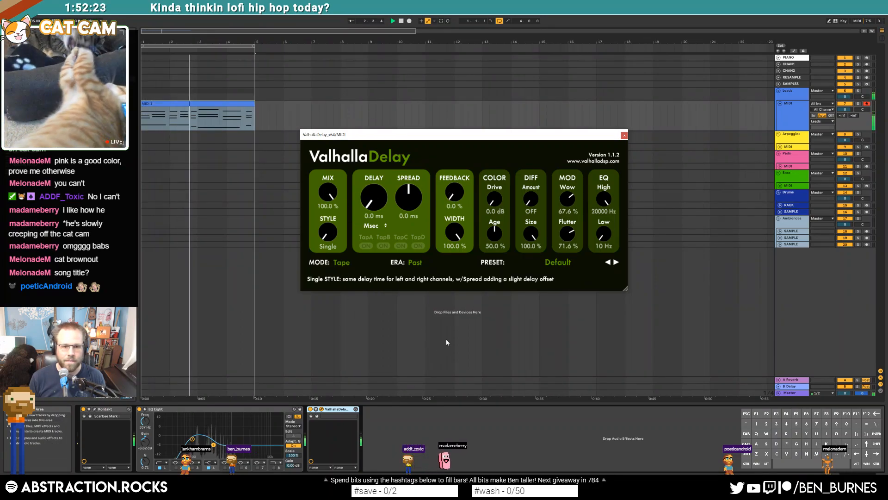
# Set ValhallaDelay's Wow to 72.4 %, Flutter to 91.6 %, Drive to 5.6 dB, Age to 51.6 % and Diffusion Amount to 1.6 %
pyautogui.moveTo(564, 200); pyautogui.dragTo(568, 197)
pyautogui.moveTo(564, 241); pyautogui.dragTo(568, 197)
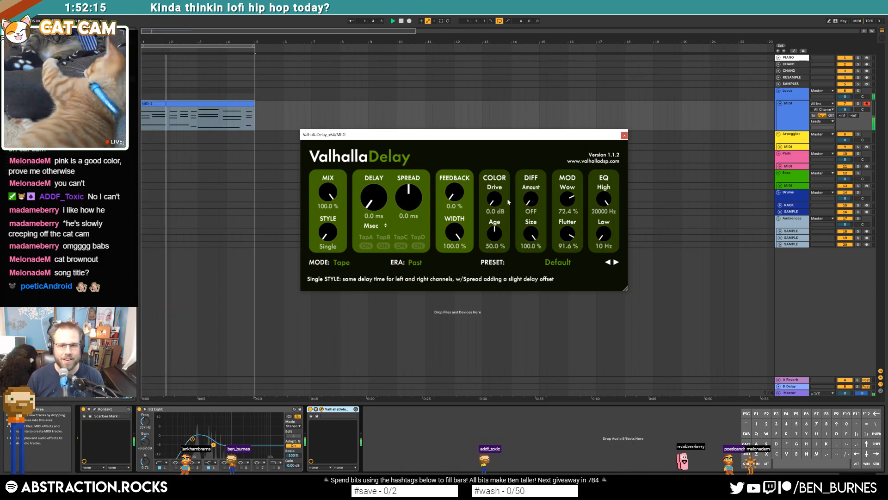
pyautogui.moveTo(492, 200); pyautogui.dragTo(493, 182)
pyautogui.moveTo(494, 234); pyautogui.dragTo(494, 231)
pyautogui.moveTo(530, 199)
pyautogui.mouseDown()
pyautogui.moveTo(522, 189)
pyautogui.moveTo(528, 203)
pyautogui.mouseUp()
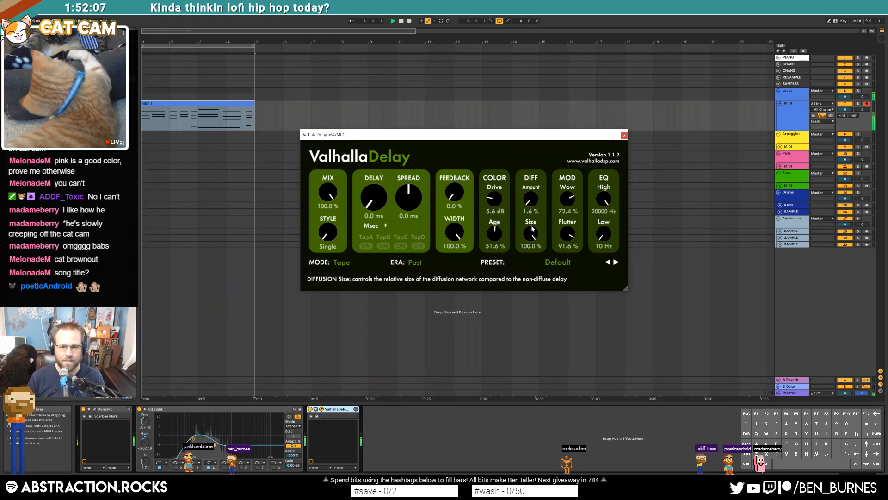
# Set ValhallaDelay's Mix to 88 %, Feedback to 9.6 %, Low EQ to 330 Hz and Wow to 73.2 %, and close the plug-in window
pyautogui.moveTo(604, 237)
pyautogui.mouseDown()
pyautogui.moveTo(597, 212)
pyautogui.moveTo(597, 229)
pyautogui.mouseUp()
pyautogui.moveTo(333, 185); pyautogui.dragTo(347, 203)
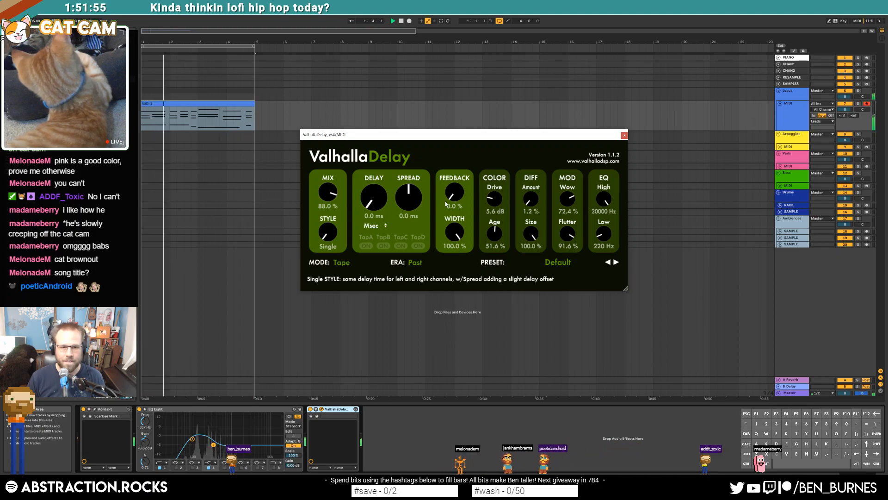
pyautogui.moveTo(448, 198); pyautogui.dragTo(449, 195)
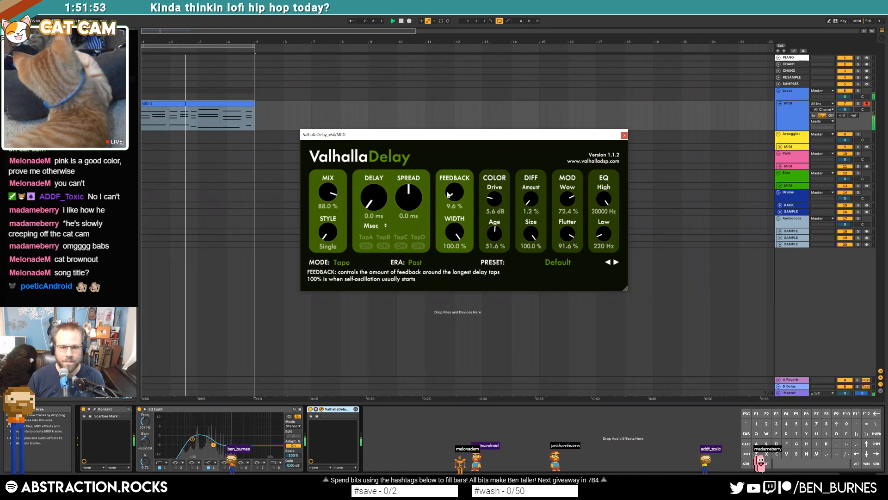
pyautogui.moveTo(603, 234); pyautogui.dragTo(603, 228)
pyautogui.moveTo(569, 196); pyautogui.dragTo(569, 195)
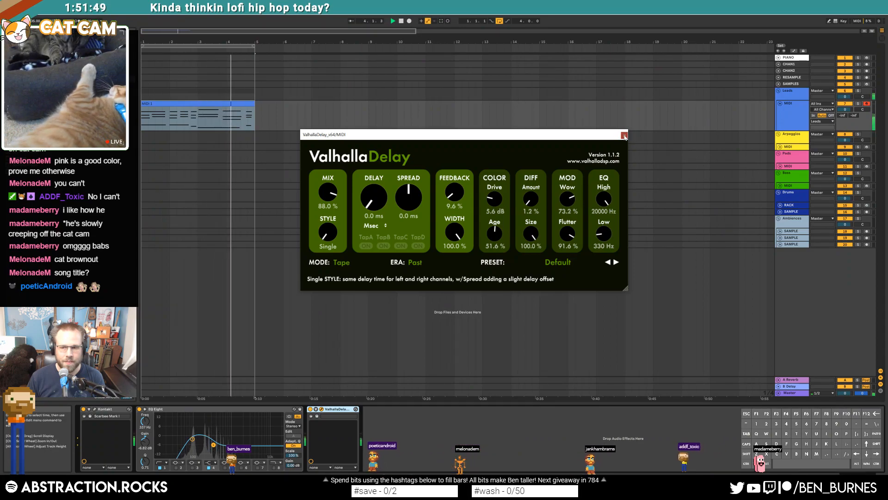
pyautogui.click(624, 135)
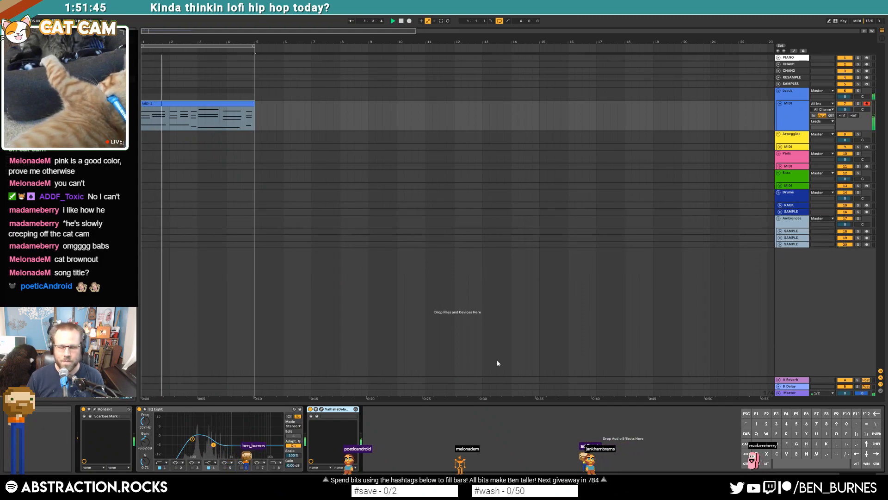
# Place the Glitch step groove 2 110bpm loop at bar 1 of the Drums group's SAMPLE track and open its clip view
pyautogui.click(780, 212)
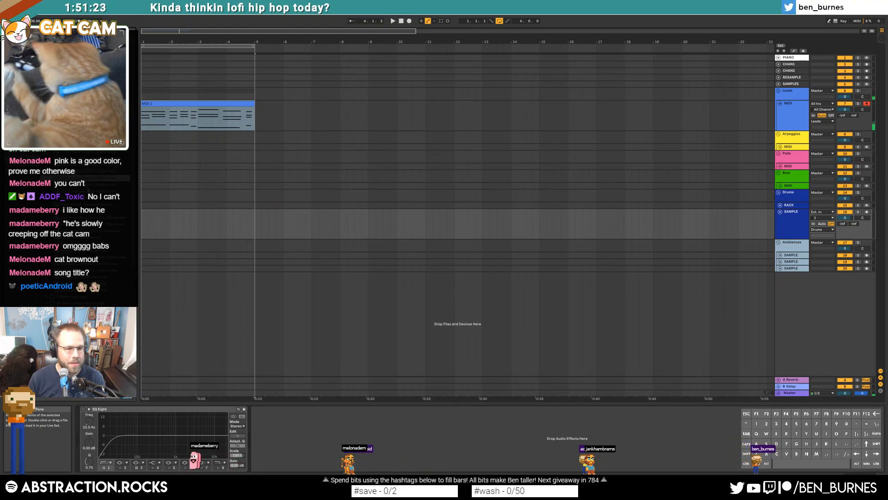
pyautogui.moveTo(87, 178); pyautogui.dragTo(144, 222)
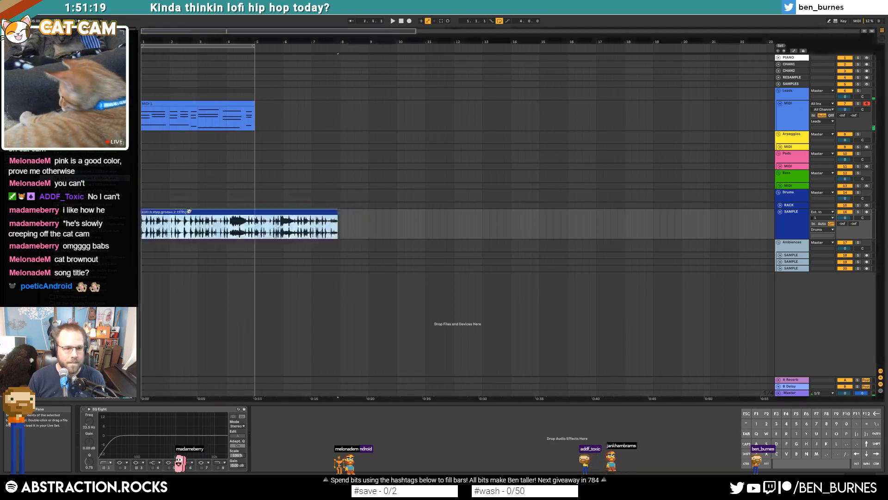
pyautogui.doubleClick(189, 210)
# Turn on Warp for the drum loop and set its segment tempo to 110 BPM
pyautogui.click(147, 363)
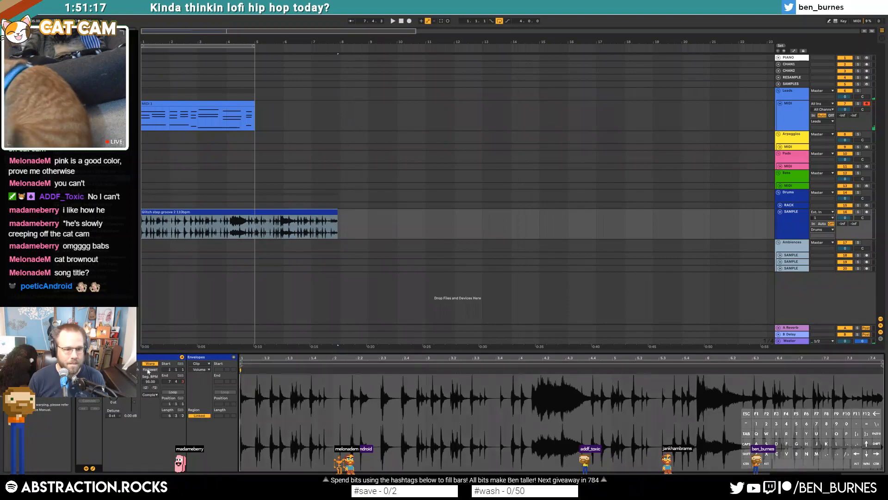
pyautogui.click(145, 384)
pyautogui.write('110')
pyautogui.press('Return')
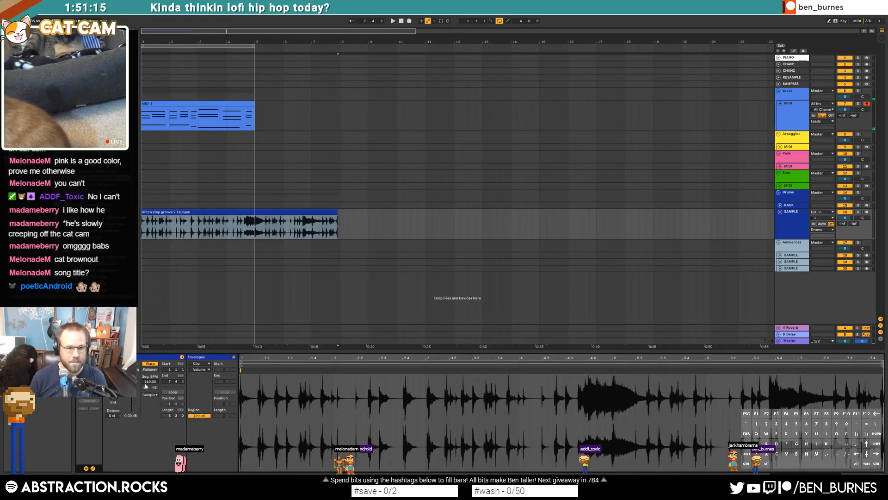
# Trim the drum clip to two bars, enable Loop, and shorten its loop region to the first two bars
pyautogui.moveTo(334, 211); pyautogui.dragTo(199, 214)
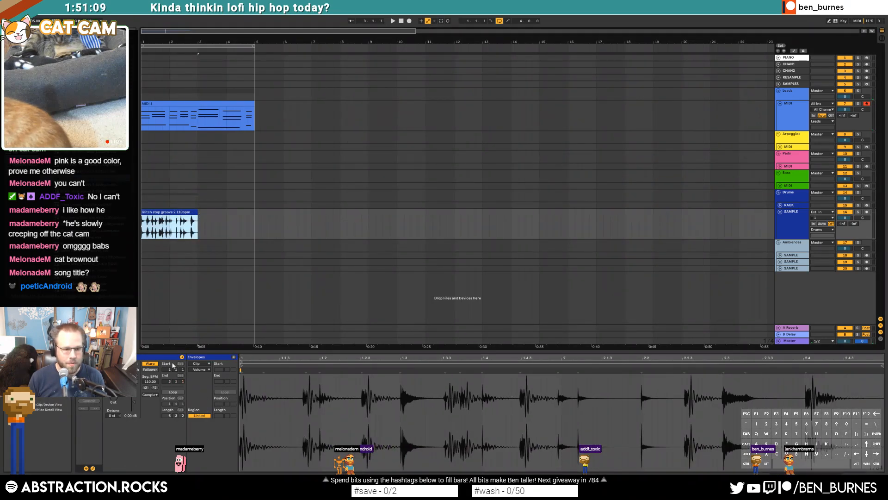
pyautogui.click(172, 392)
pyautogui.moveTo(615, 358); pyautogui.dragTo(334, 372)
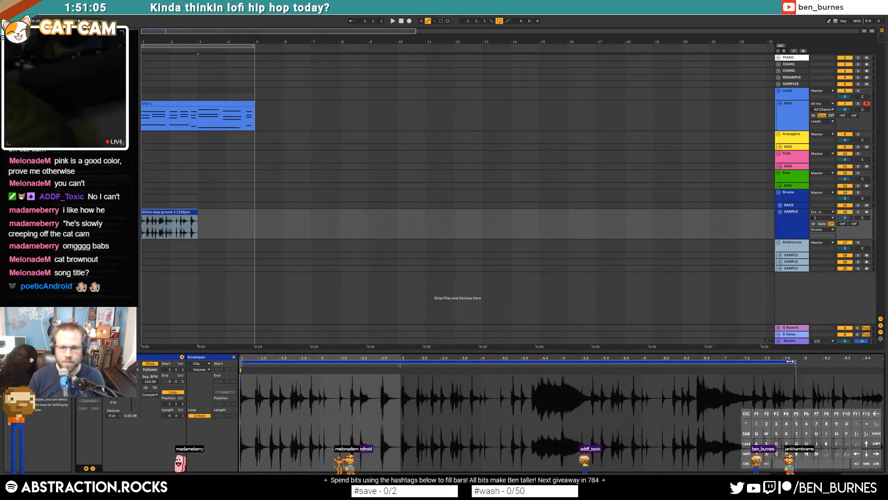
pyautogui.moveTo(794, 359); pyautogui.dragTo(465, 360)
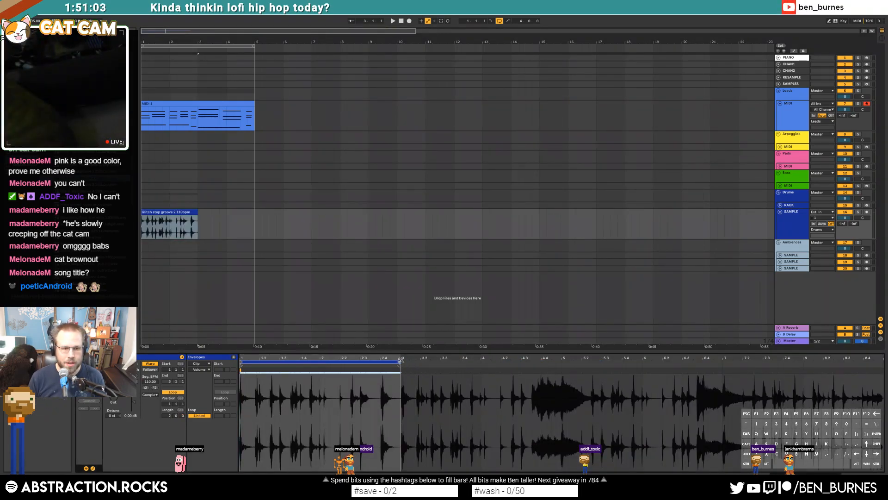
# Extend the looped drum clip to bar 5 to match the piano clip, and play both together
pyautogui.moveTo(199, 213); pyautogui.dragTo(255, 219)
pyautogui.press('space')
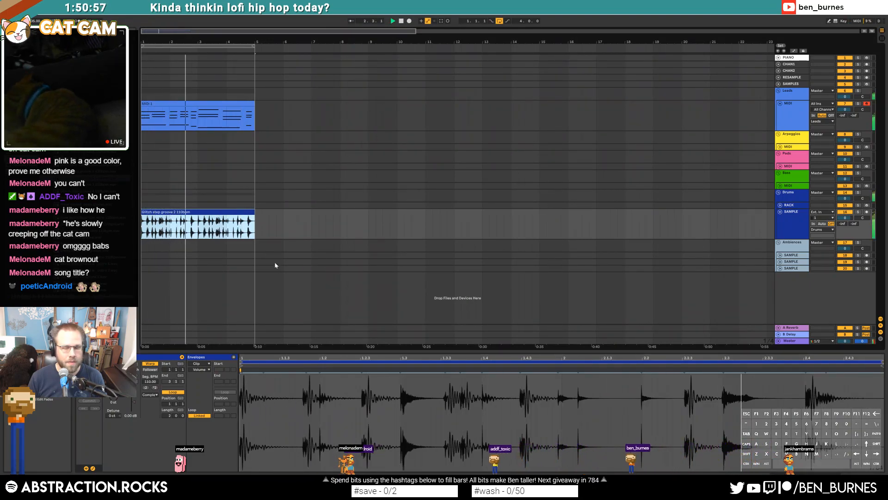
pyautogui.press('space')
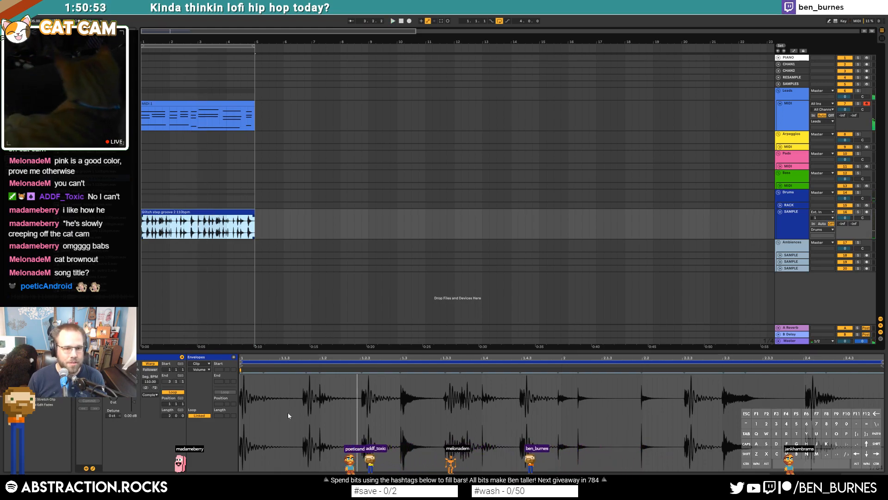
# Add warp markers at the first-bar hits of the Glitch step groove drum loop and play the clip to check its timing
pyautogui.click(319, 371)
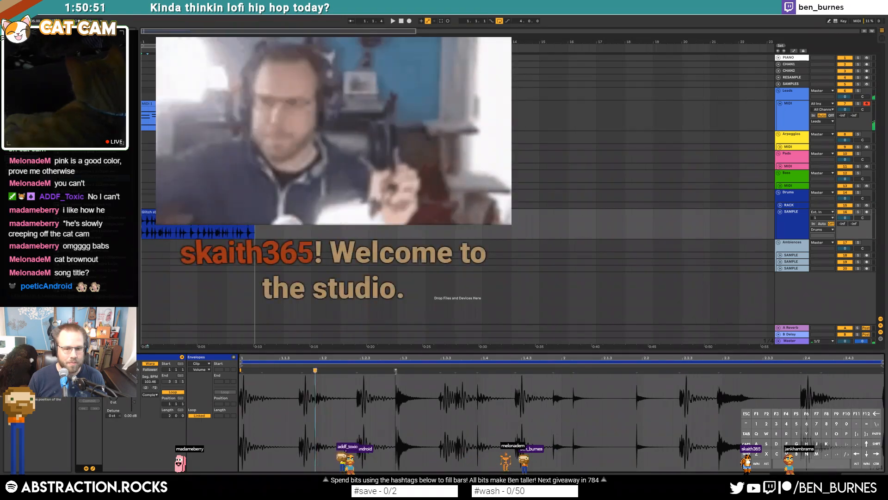
pyautogui.click(401, 371)
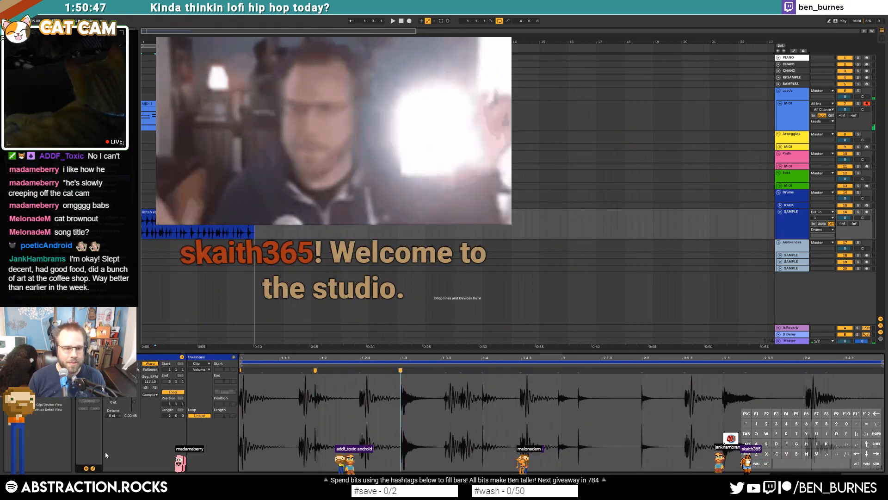
pyautogui.moveTo(441, 388); pyautogui.dragTo(477, 468)
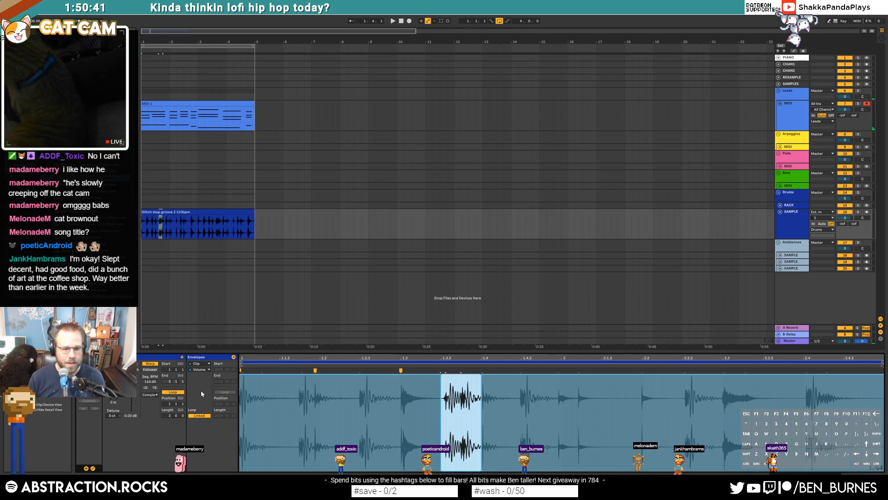
pyautogui.click(337, 426)
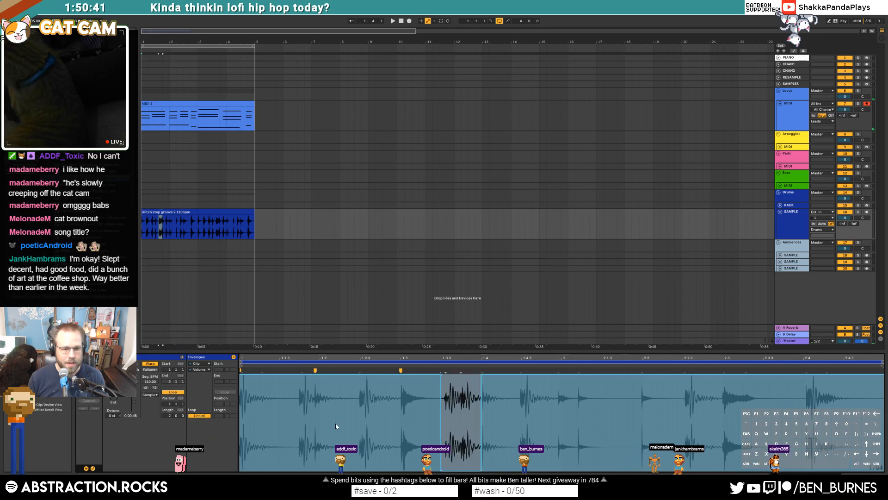
pyautogui.click(92, 468)
pyautogui.doubleClick(450, 371)
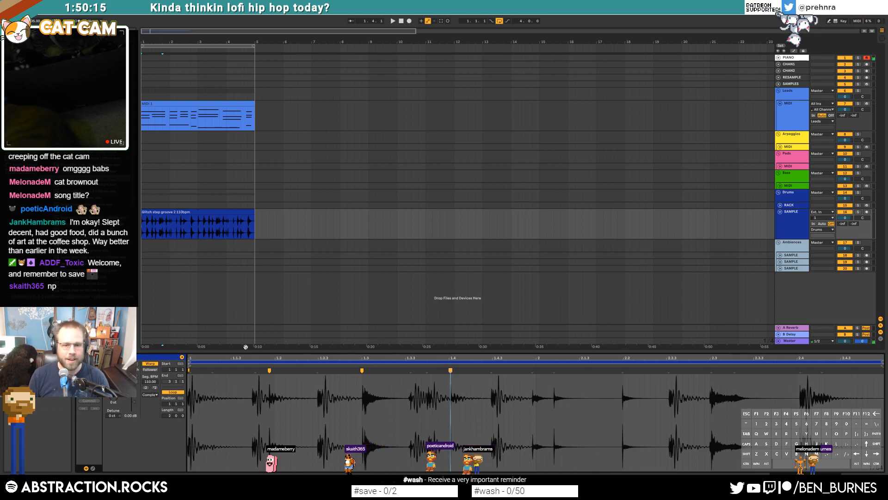
pyautogui.click(205, 212)
pyautogui.press('space')
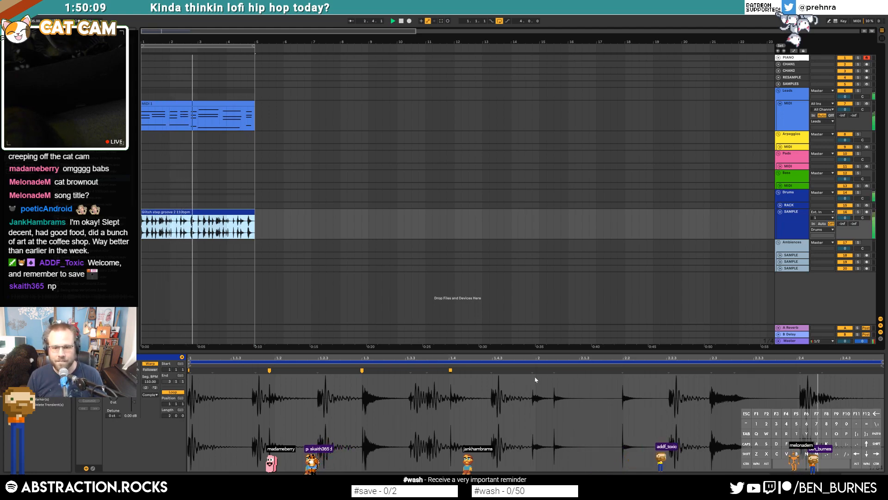
# Add warp markers to the second-bar hits of the glitch drum loop, up to beat 2.4, aligning them to the grid
pyautogui.moveTo(532, 371); pyautogui.dragTo(536, 371)
pyautogui.doubleClick(557, 371)
pyautogui.doubleClick(626, 371)
pyautogui.moveTo(627, 371); pyautogui.dragTo(710, 371)
pyautogui.doubleClick(709, 371)
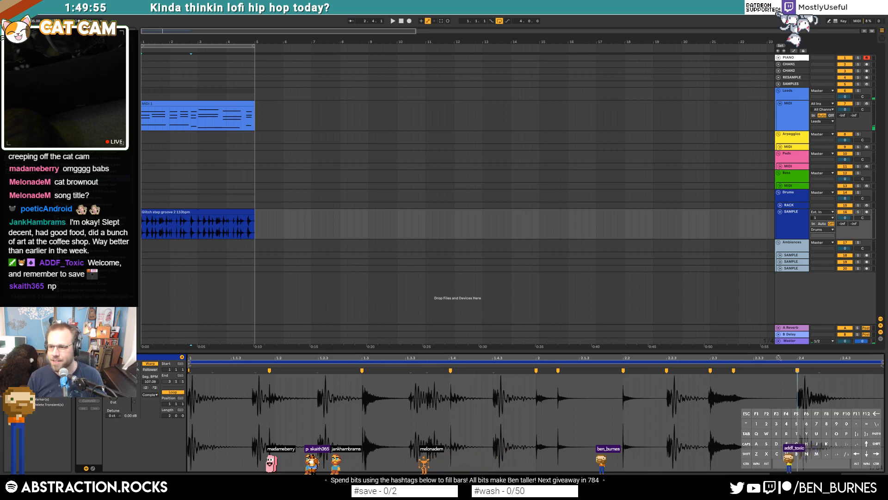
pyautogui.click(202, 212)
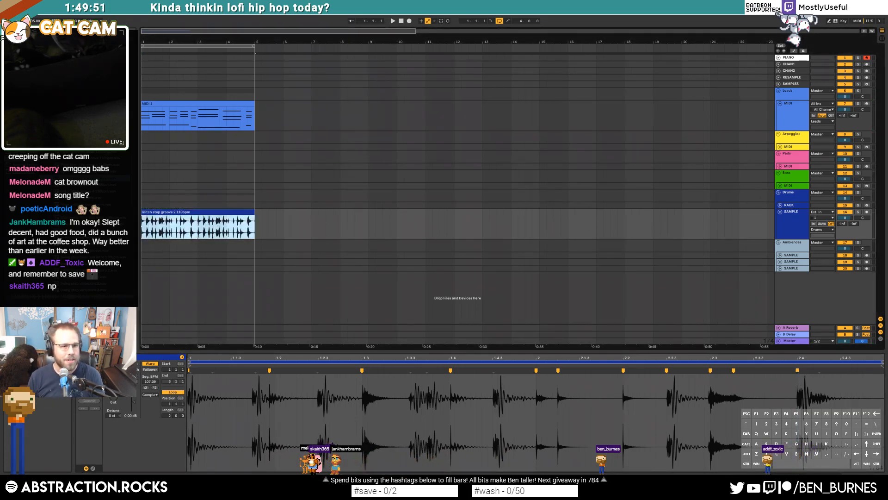
# Replace the glitch groove clip on the SAMPLE track with the closed hihat beat 2 170bpm loop at bar 1
pyautogui.click(92, 185)
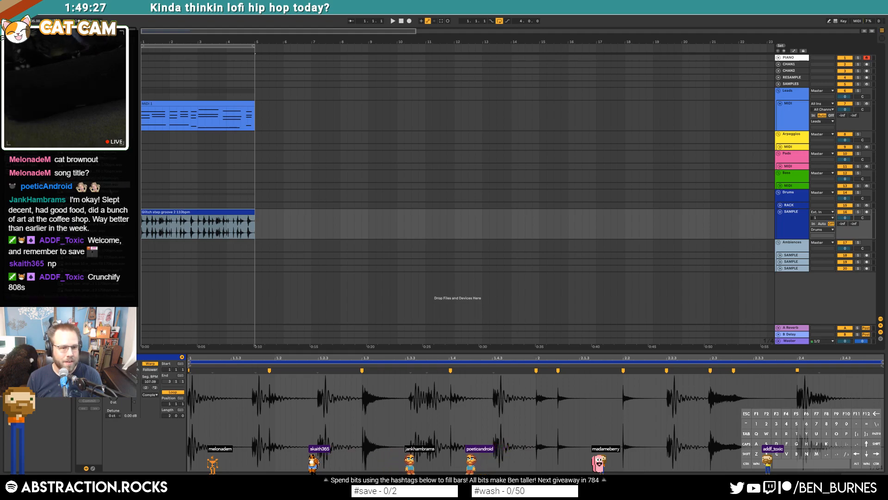
pyautogui.click(221, 213)
pyautogui.press('Delete')
pyautogui.moveTo(93, 185); pyautogui.dragTo(144, 221)
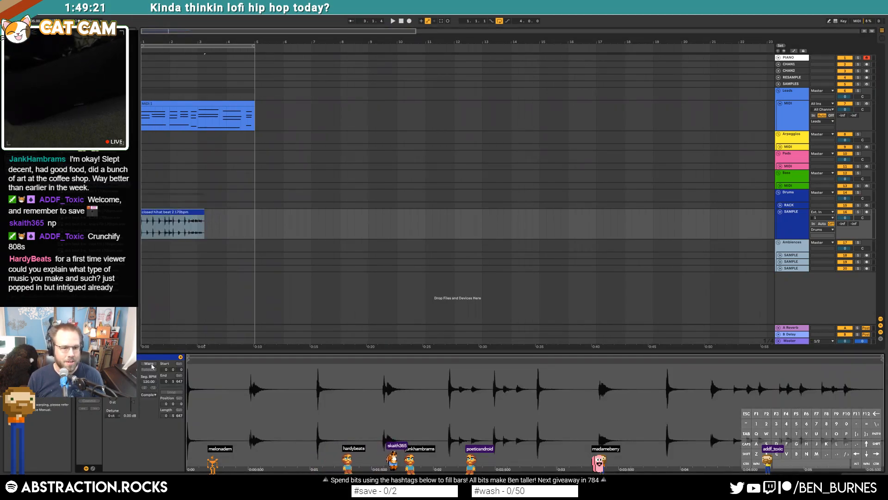
# Warp the hi-hat loop at a segment tempo of 170 BPM, extend its clip to bar 5, and audition it with the piano
pyautogui.click(149, 363)
pyautogui.click(144, 383)
pyautogui.write('170')
pyautogui.press('Return')
pyautogui.moveTo(203, 212); pyautogui.dragTo(266, 217)
pyautogui.press('space')
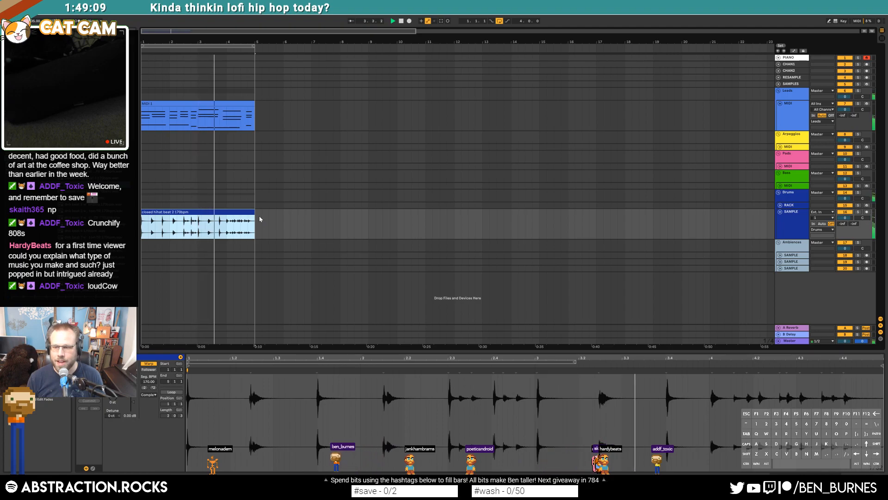
pyautogui.press('space')
# Delete the closed hi-hat clip from the Drums group's SAMPLE track
pyautogui.click(206, 219)
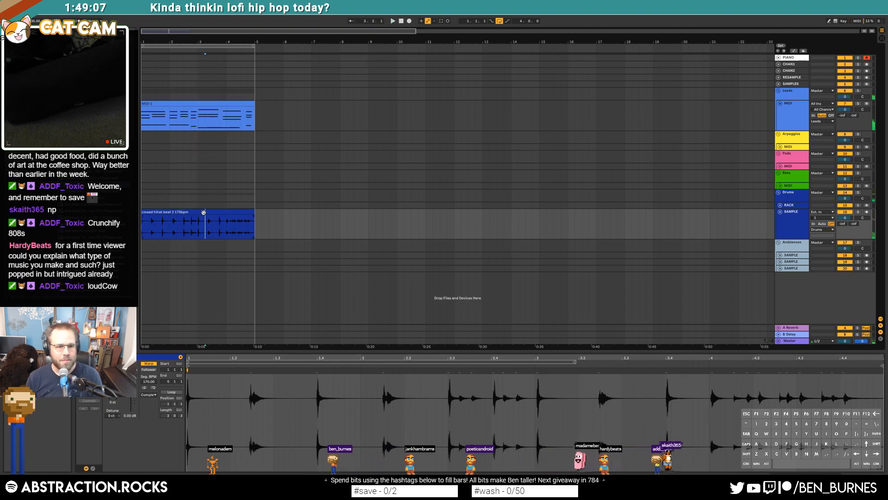
pyautogui.press('Delete')
pyautogui.click(283, 222)
pyautogui.click(790, 109)
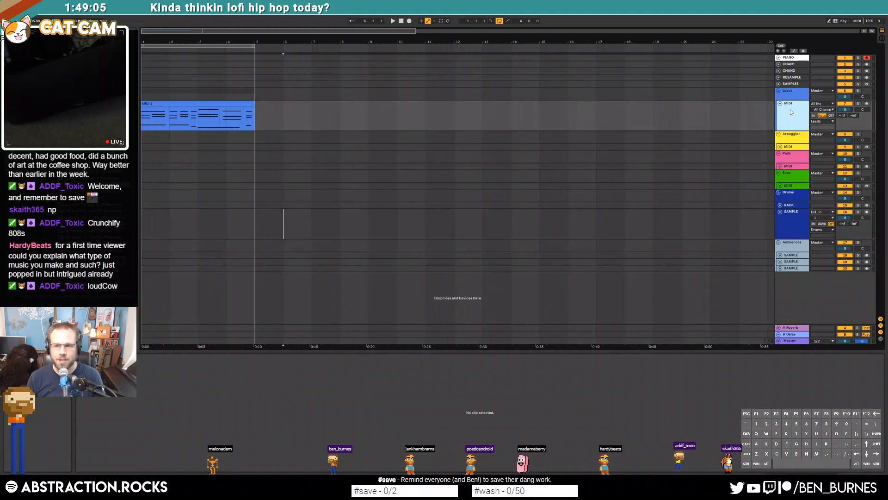
pyautogui.click(218, 112)
pyautogui.click(148, 225)
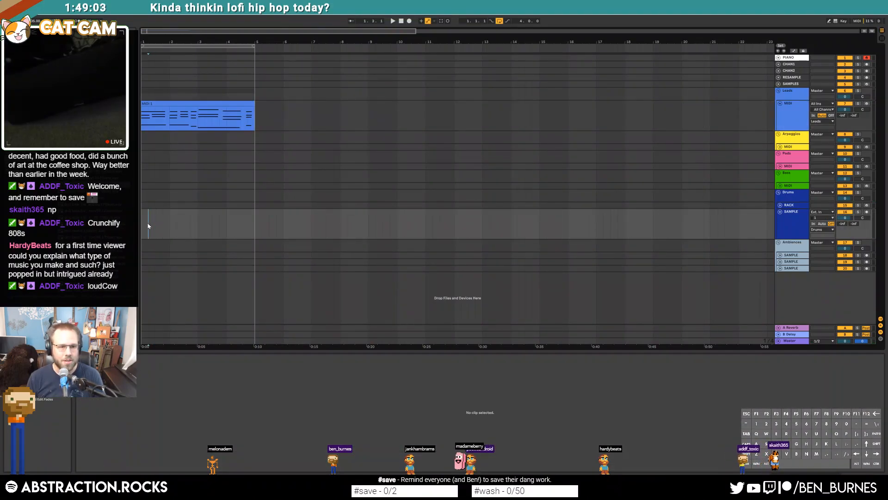
pyautogui.moveTo(144, 219); pyautogui.dragTo(256, 224)
pyautogui.click(255, 224)
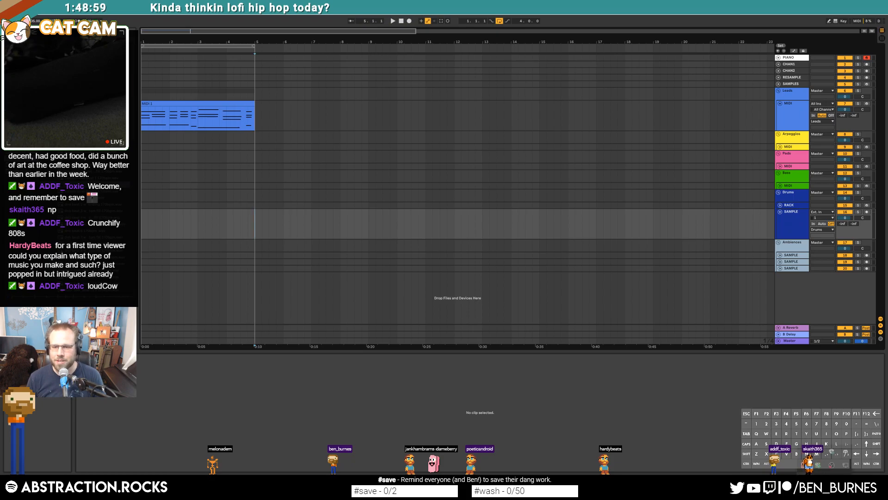
# Switch to Splice and search the sample library for "drum loop"
pyautogui.click(804, 464)
pyautogui.moveTo(460, 52); pyautogui.dragTo(487, 73)
pyautogui.click(416, 85)
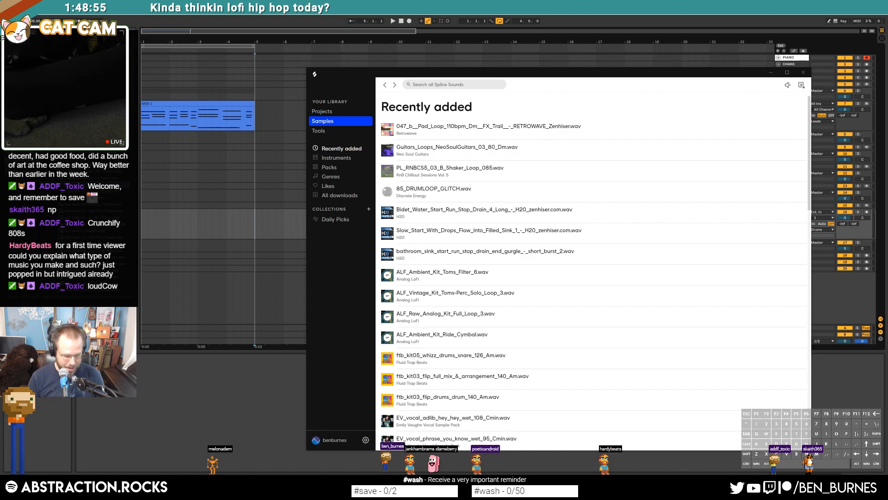
pyautogui.write('drum loop')
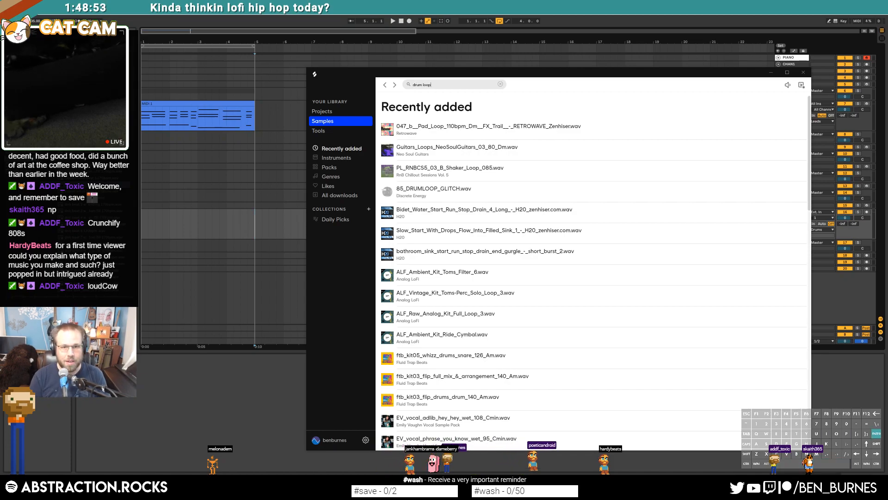
pyautogui.press('Return')
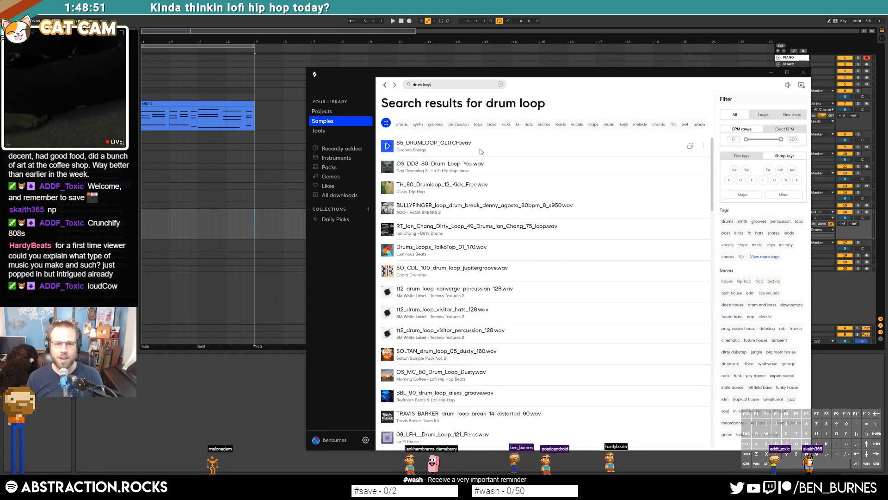
# Preview OS_DD3_80_Drum_Loop_You.wav and place it at bar 1 of the Drums group's SAMPLE track in Ableton Live
pyautogui.click(387, 167)
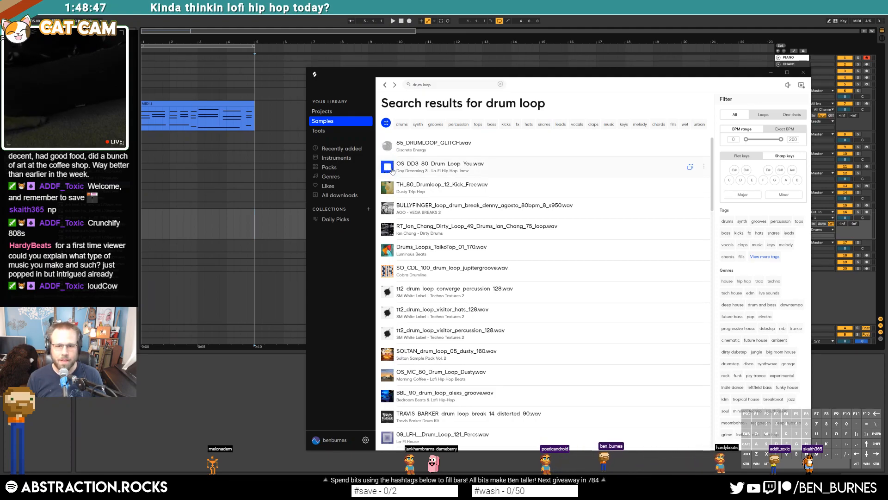
pyautogui.moveTo(421, 169); pyautogui.dragTo(260, 211)
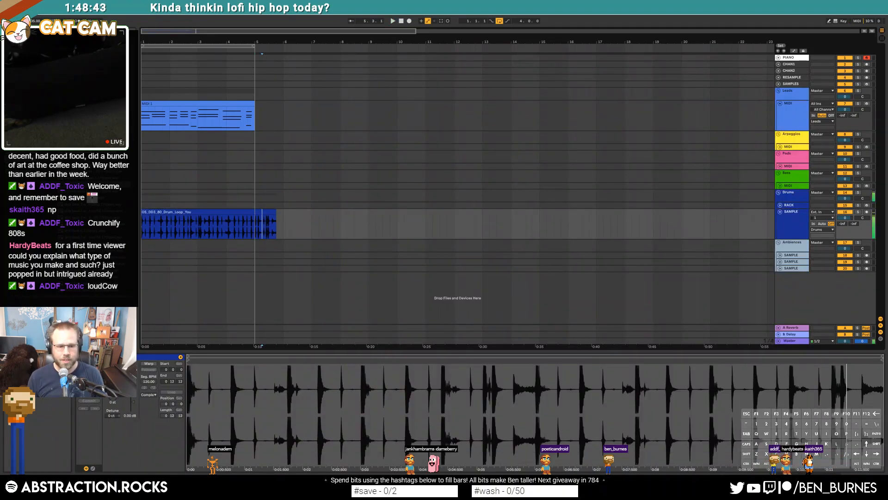
pyautogui.hotkey('alt', 'Tab')
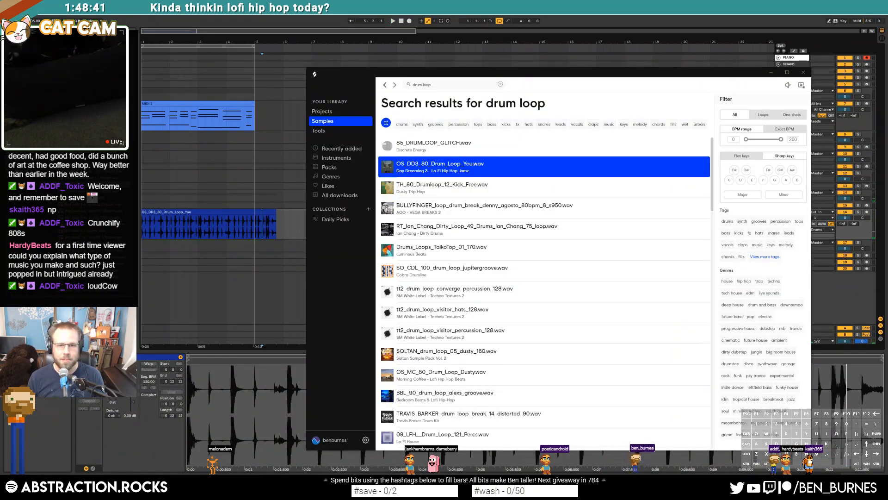
pyautogui.hotkey('alt', 'Tab')
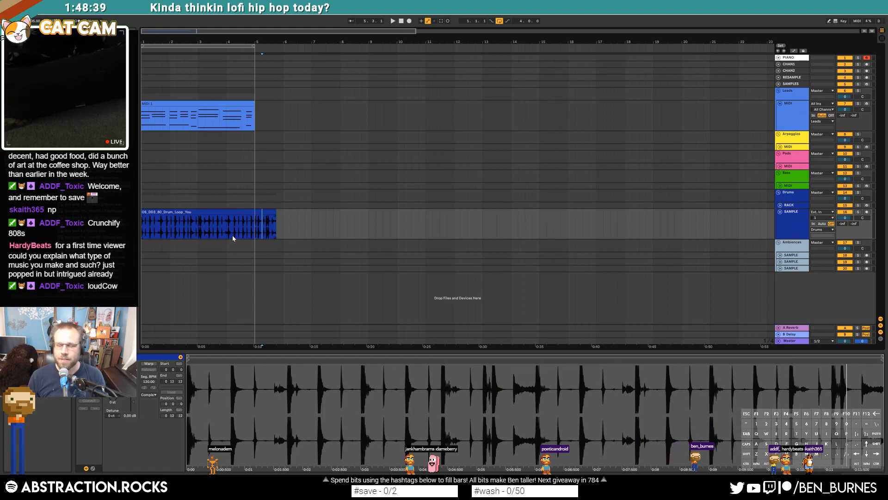
# Warp the new drum loop at a segment tempo of 80 BPM, trim its clip to end at bar 5, and play it
pyautogui.click(243, 213)
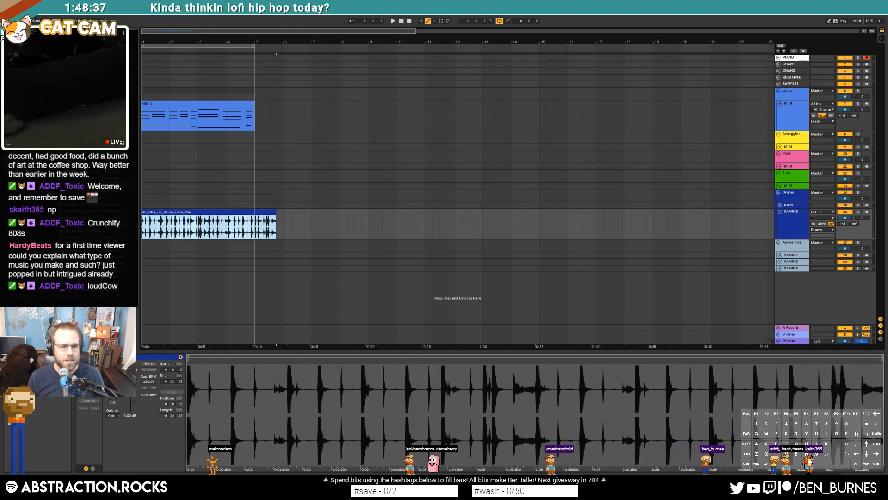
pyautogui.click(148, 364)
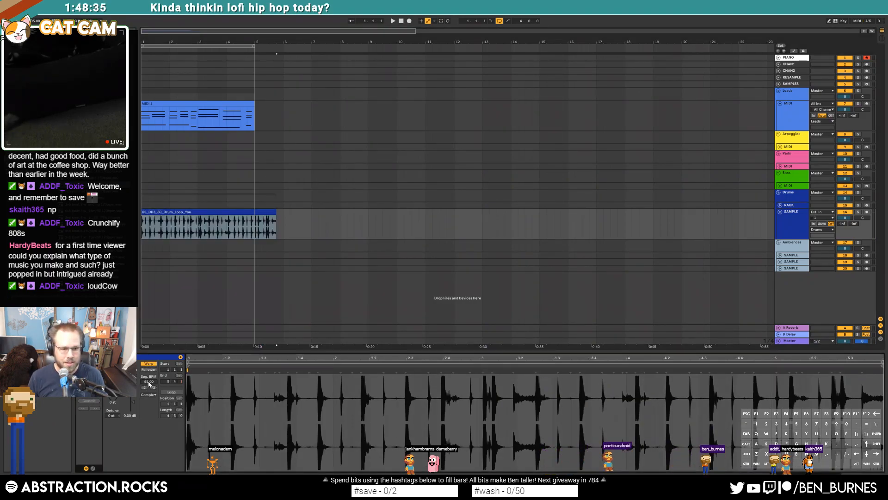
pyautogui.write('0')
pyautogui.press('Return')
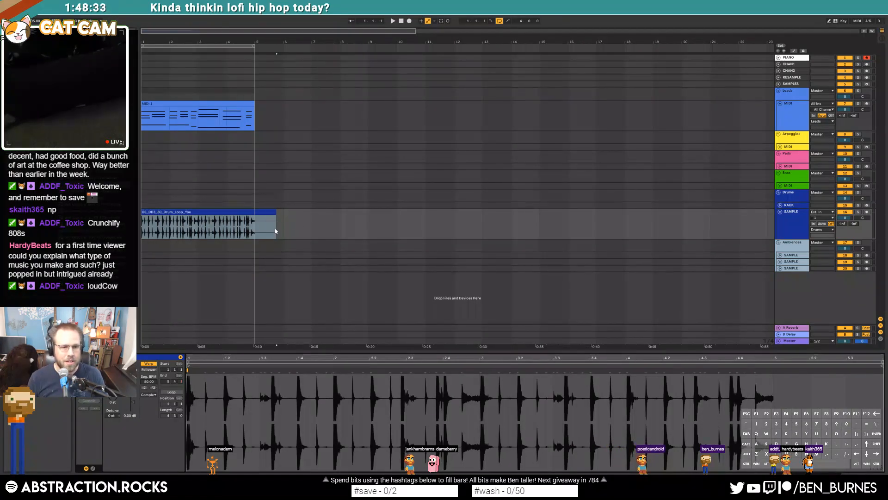
pyautogui.moveTo(273, 213); pyautogui.dragTo(254, 216)
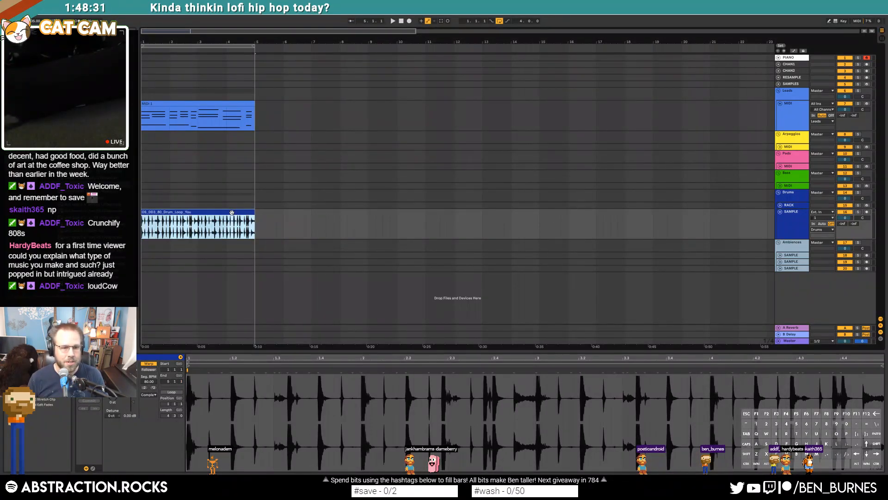
pyautogui.press('space')
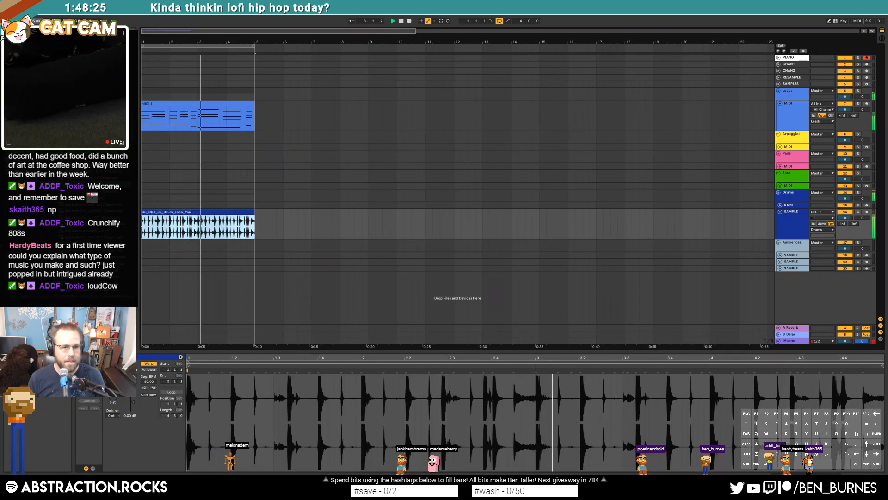
# Lower the SAMPLE track to about -4.2 dB and shape its EQ Eight with a low cut and a high cut at about 6.39 kHz
pyautogui.moveTo(847, 219); pyautogui.dragTo(847, 229)
pyautogui.hotkey('shift', 'Tab')
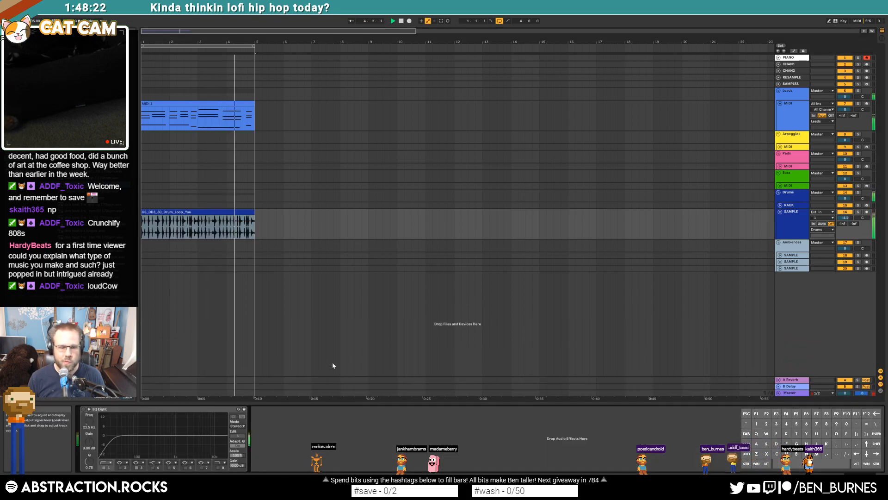
pyautogui.click(84, 409)
pyautogui.moveTo(155, 435); pyautogui.dragTo(185, 445)
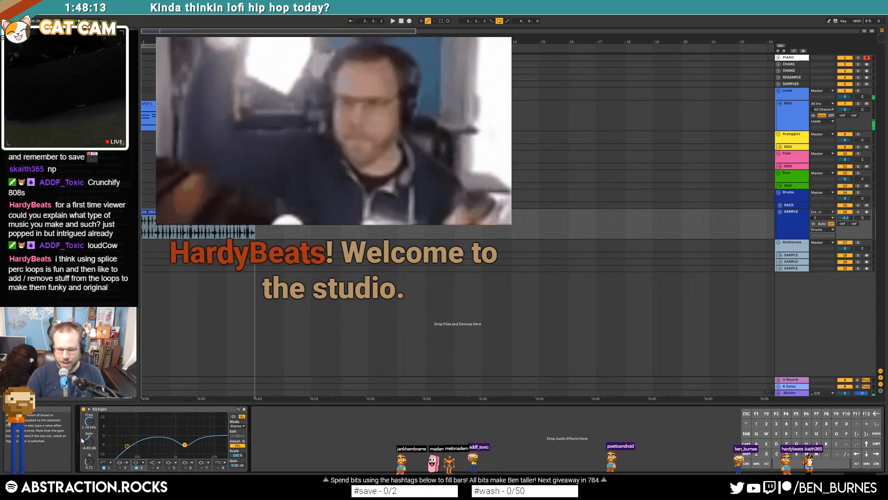
pyautogui.click(218, 467)
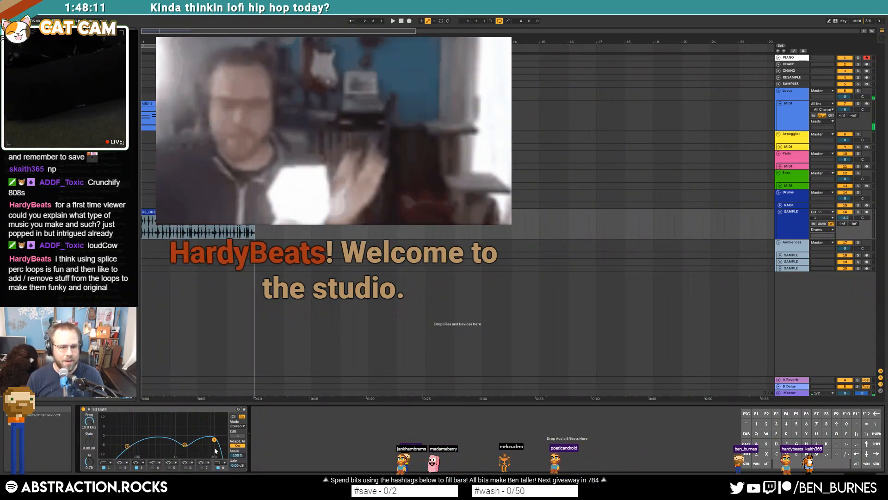
pyautogui.moveTo(215, 440); pyautogui.dragTo(181, 436)
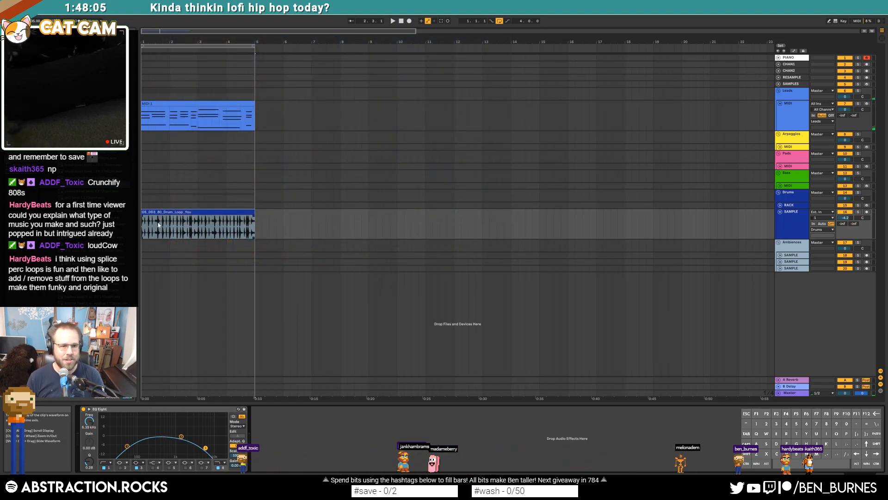
# Play the filtered drum loop together with the piano clip from bar 1 to judge the sound
pyautogui.click(164, 234)
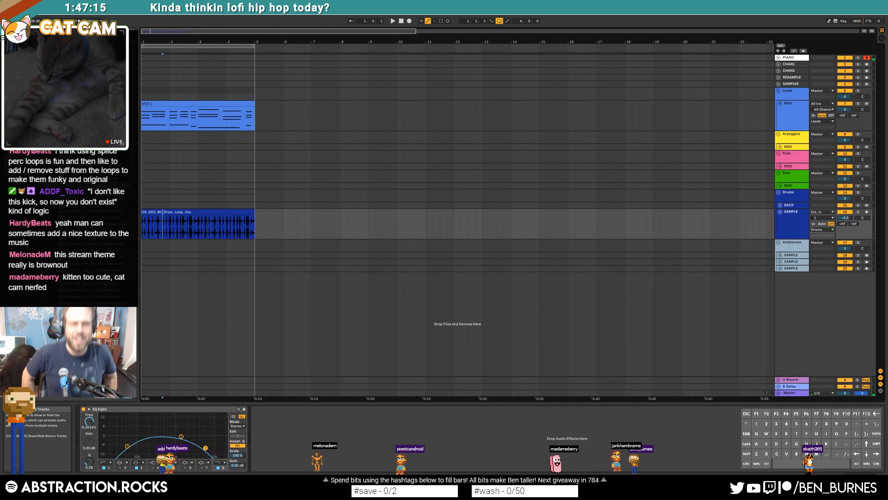
pyautogui.click(152, 212)
pyautogui.press('space')
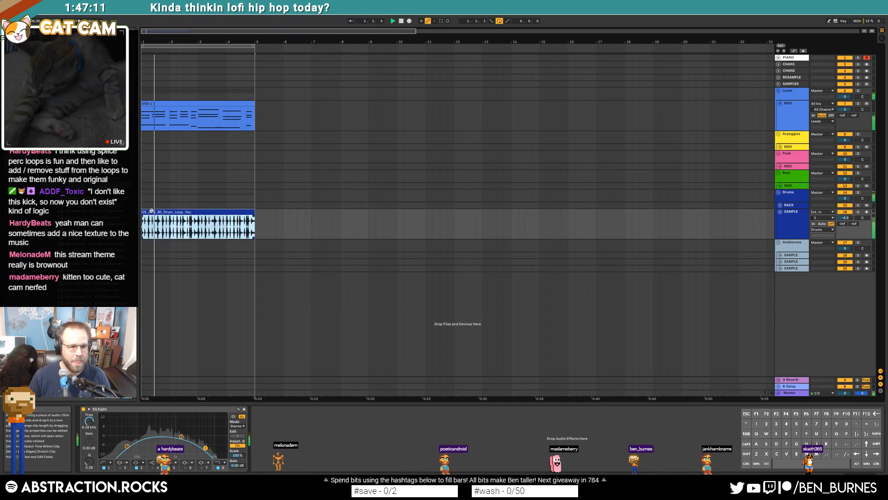
pyautogui.press('space')
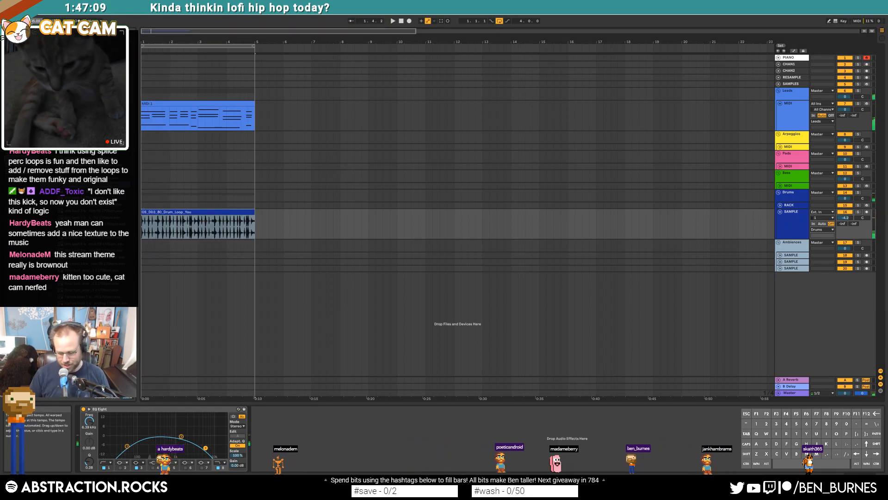
pyautogui.press('space')
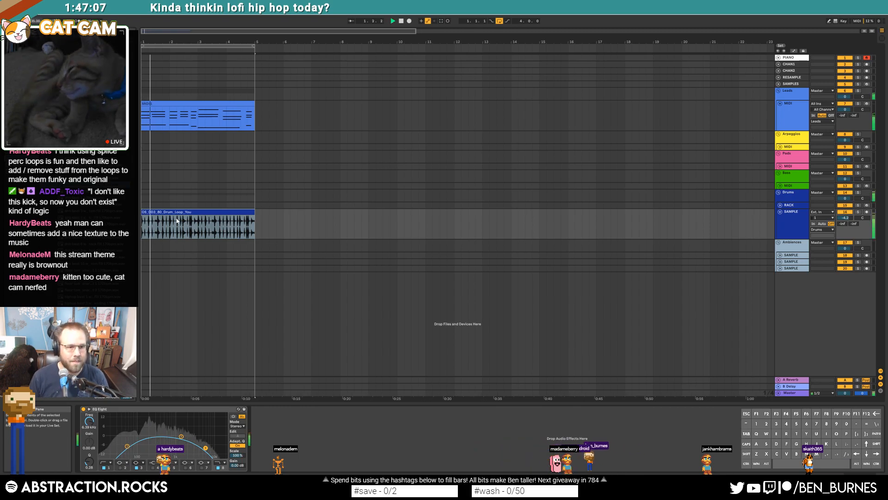
# Stop playback and insert a Compressor between EQ Eight and the Valhalla plugin on the Leads MIDI track, with its sidechain section open
pyautogui.click(204, 104)
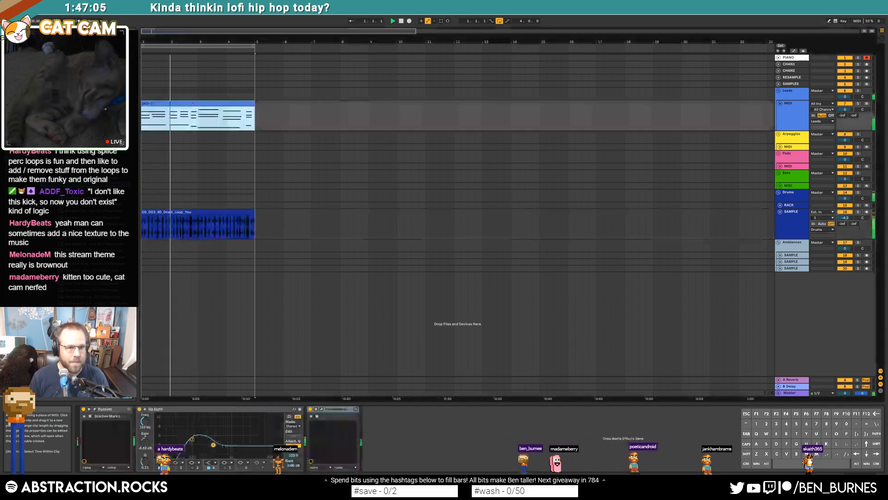
pyautogui.hotkey('shift', 'Tab')
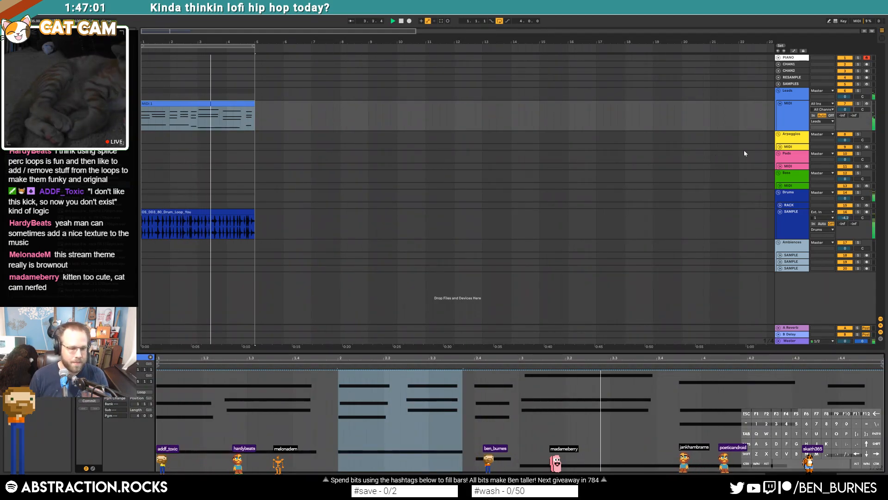
pyautogui.click(224, 213)
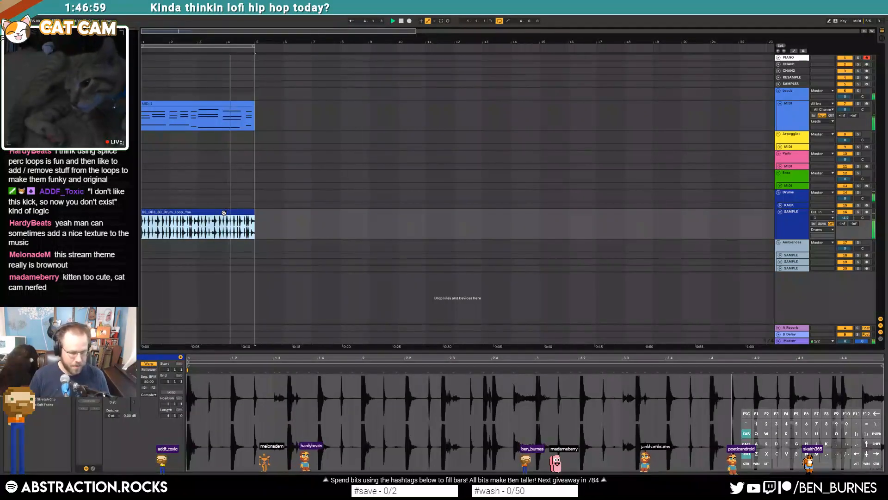
pyautogui.hotkey('shift', 'Tab')
pyautogui.click(241, 104)
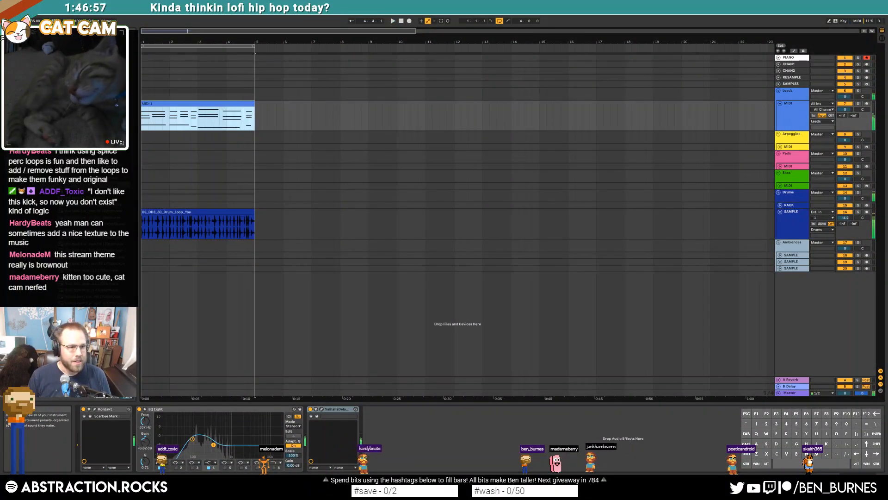
pyautogui.press('space')
pyautogui.moveTo(250, 391); pyautogui.dragTo(370, 421)
pyautogui.click(316, 410)
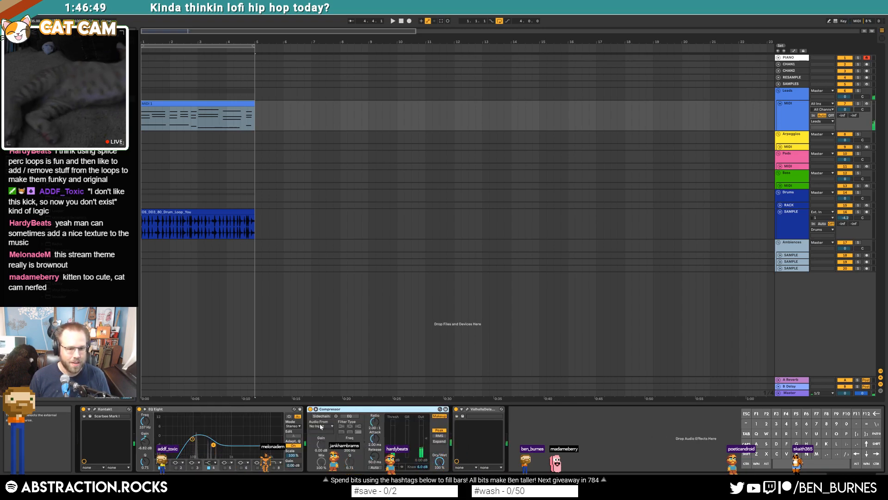
# Sidechain the Compressor from the drum loop's SAMPLE track and enable its sidechain EQ filter at about 108 Hz
pyautogui.click(320, 425)
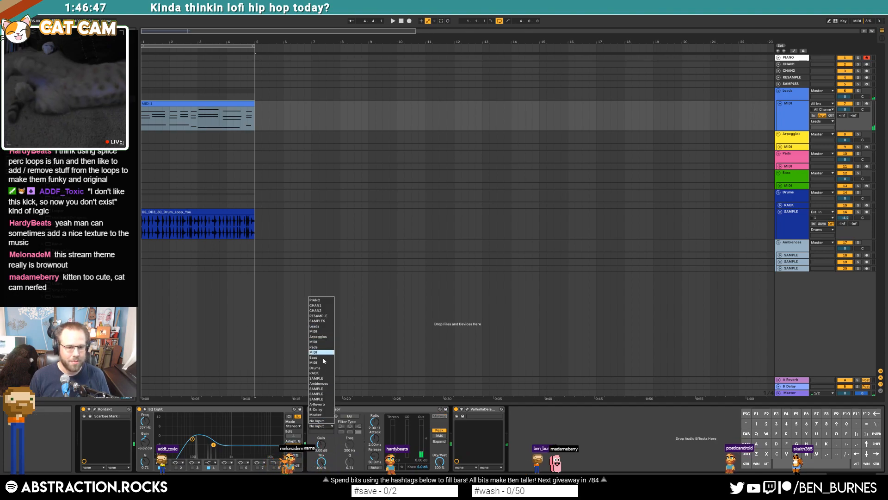
pyautogui.click(323, 378)
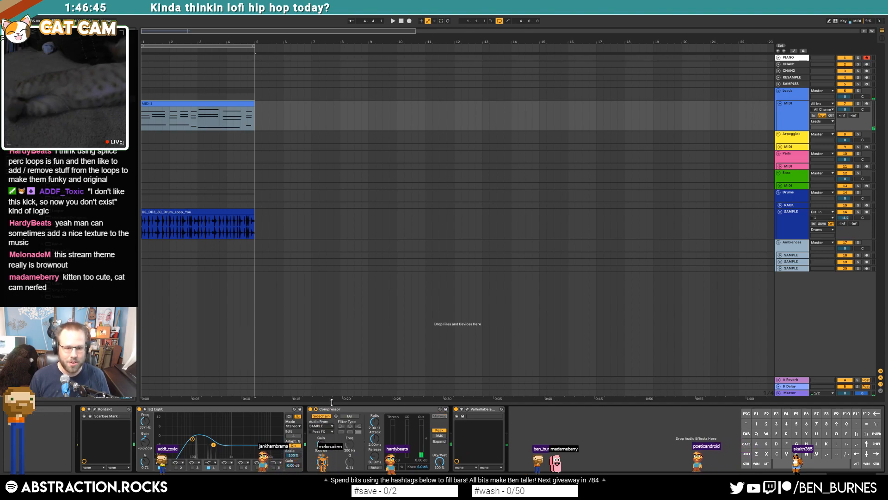
pyautogui.click(349, 416)
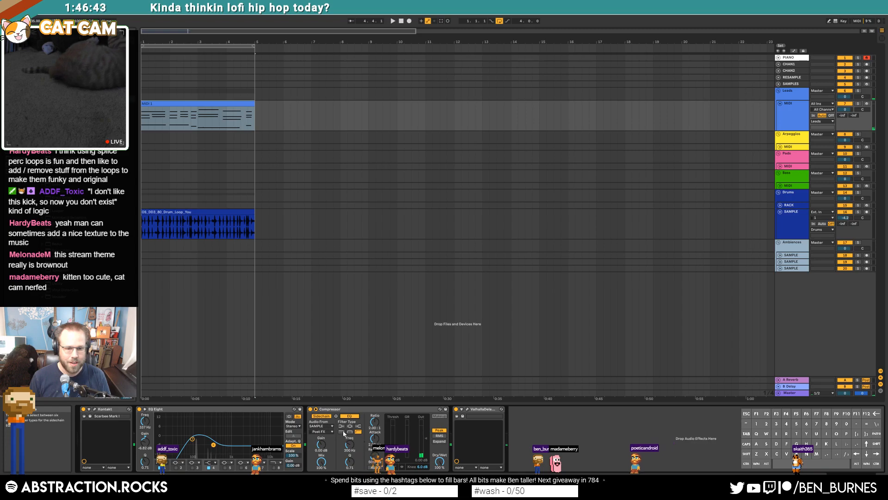
pyautogui.moveTo(350, 445); pyautogui.dragTo(349, 444)
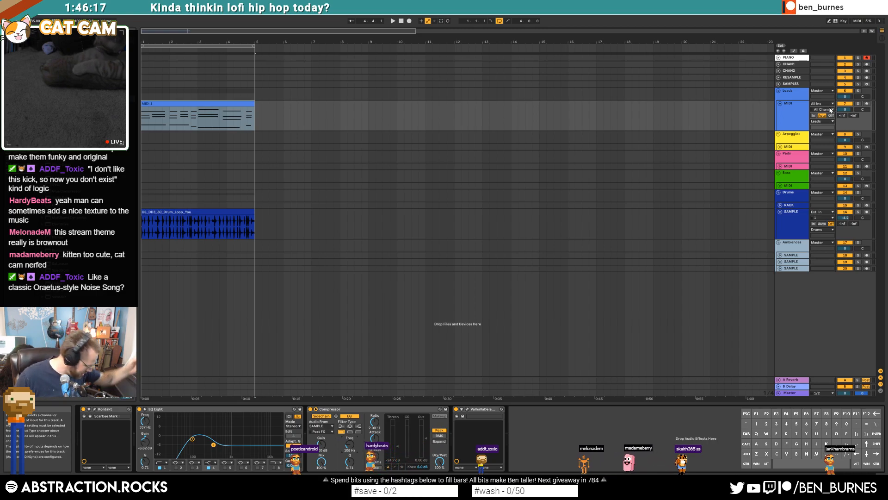
# Unfold the CHAN2 track, toggle its record arming, and play the looped piano and drums
pyautogui.click(778, 71)
pyautogui.click(867, 72)
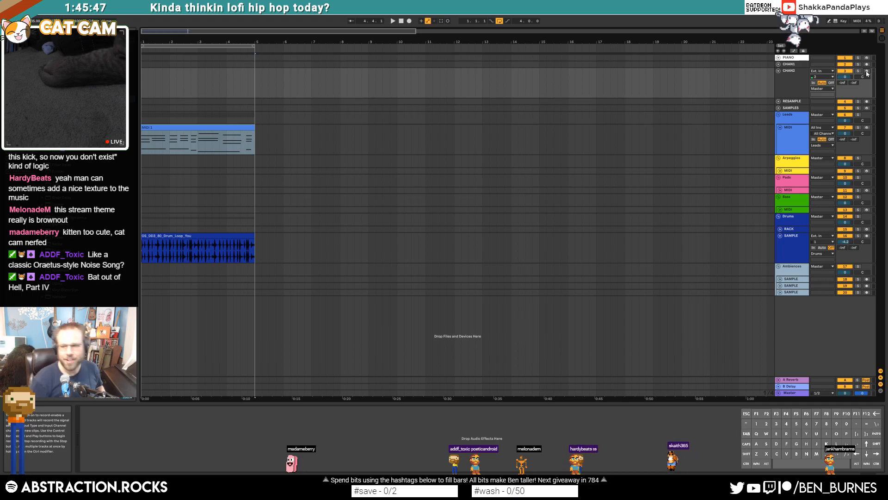
pyautogui.click(175, 129)
pyautogui.press('space')
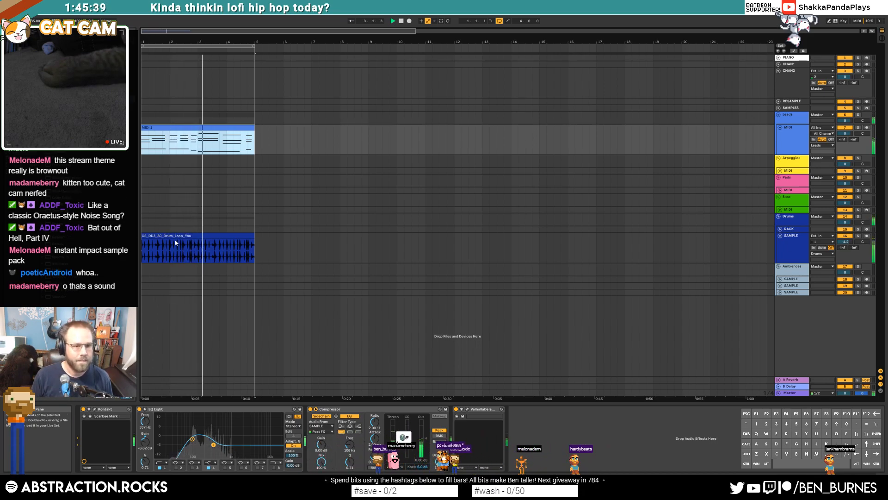
# In the SAMPLE track's EQ Eight, cut the mids at about 774 Hz and remove the high-frequency band
pyautogui.click(204, 248)
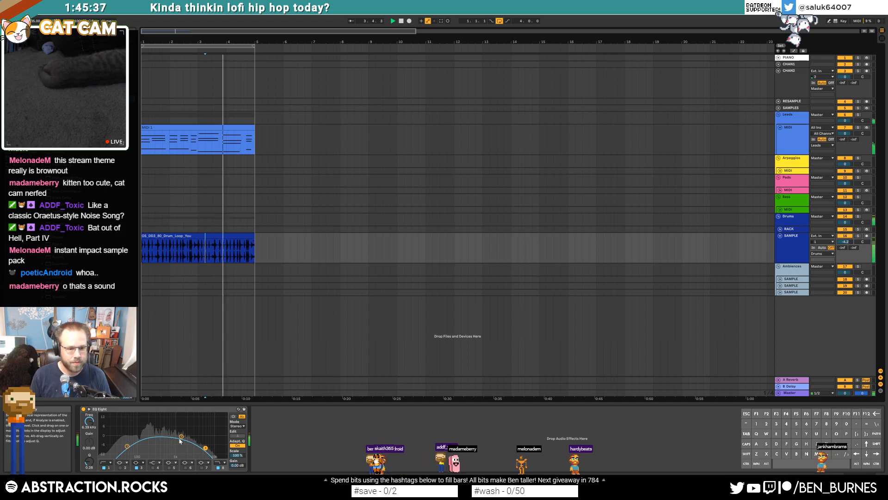
pyautogui.moveTo(205, 448); pyautogui.dragTo(173, 451)
pyautogui.press('space')
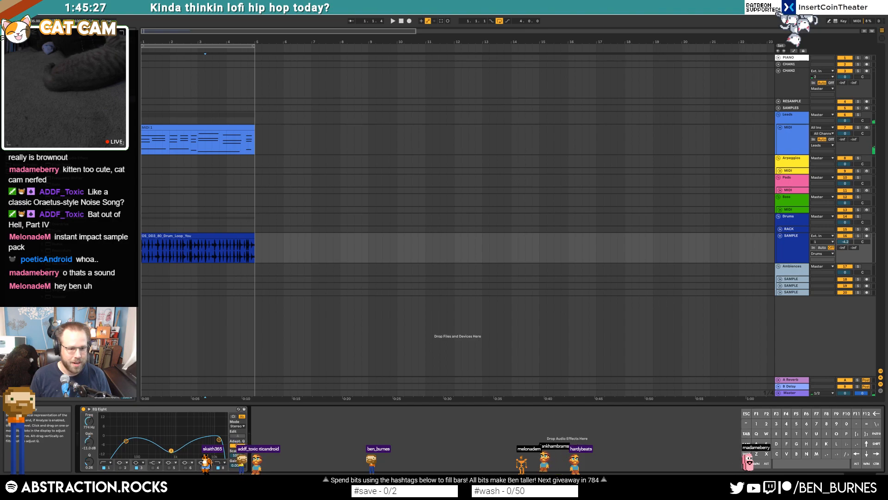
pyautogui.doubleClick(219, 439)
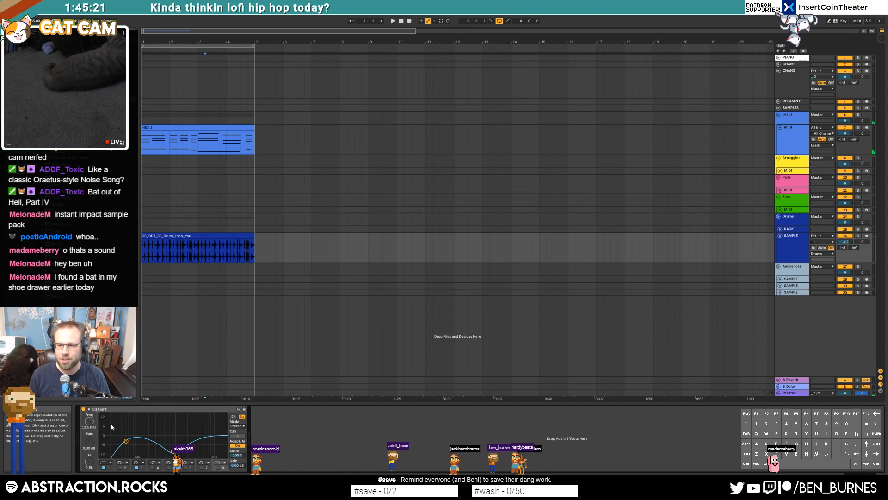
# Raise the drum loop's low cut slightly and set the mid cut to about 808 Hz at -13.3 dB while listening
pyautogui.moveTo(174, 451); pyautogui.dragTo(179, 452)
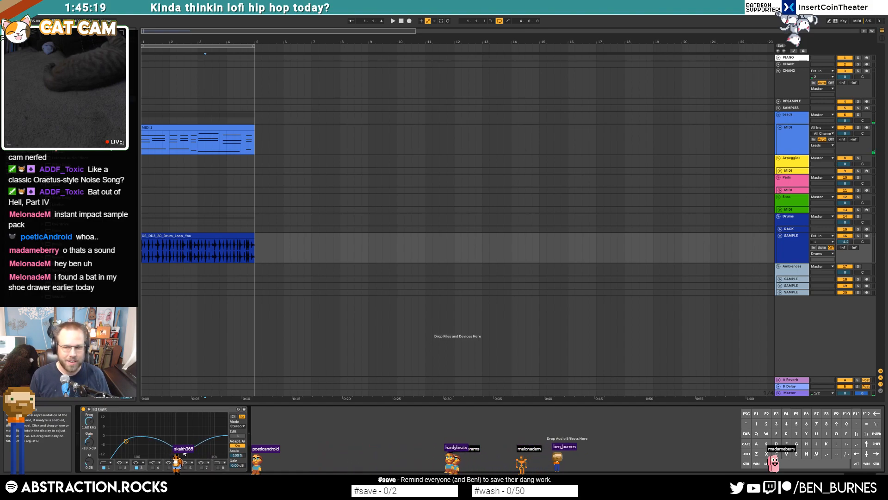
pyautogui.moveTo(127, 442); pyautogui.dragTo(134, 445)
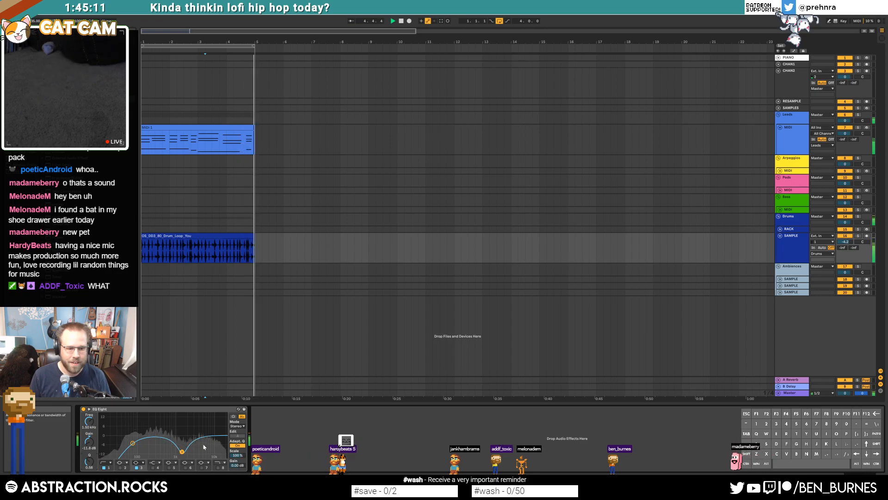
pyautogui.moveTo(182, 451); pyautogui.dragTo(171, 453)
pyautogui.press('space')
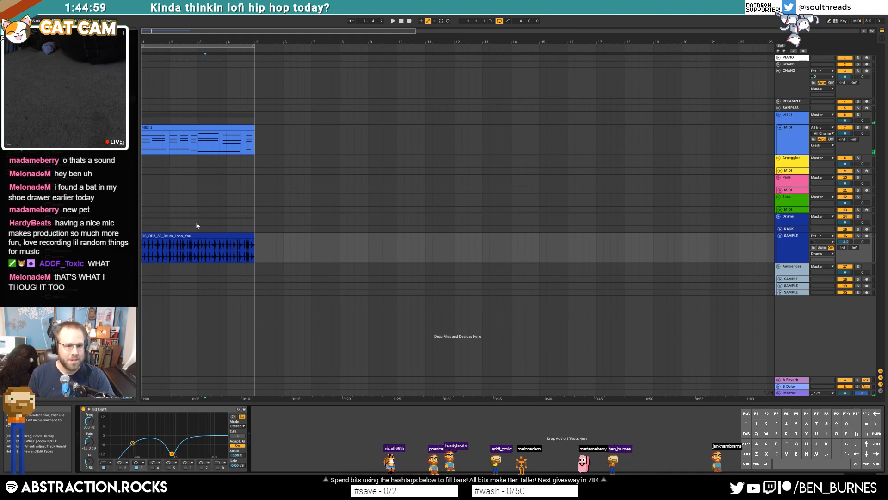
# Review the piano clip's notes and play the opening of the drum loop at close zoom
pyautogui.click(219, 128)
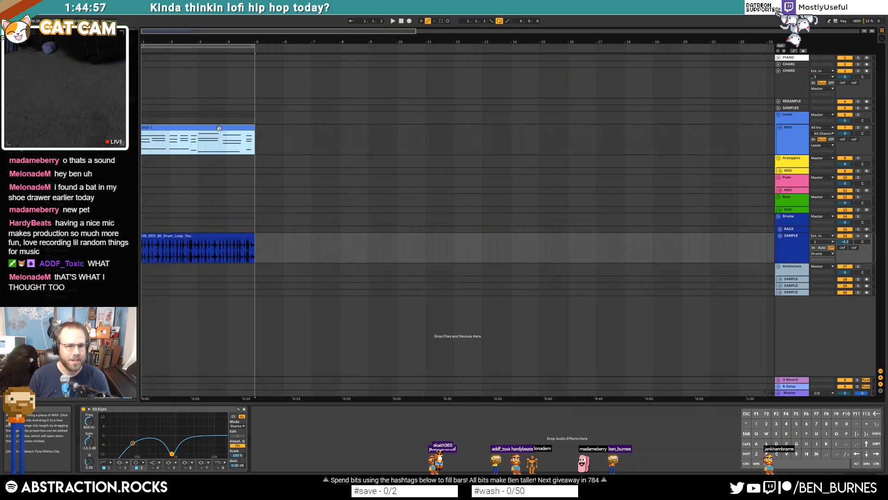
pyautogui.doubleClick(219, 128)
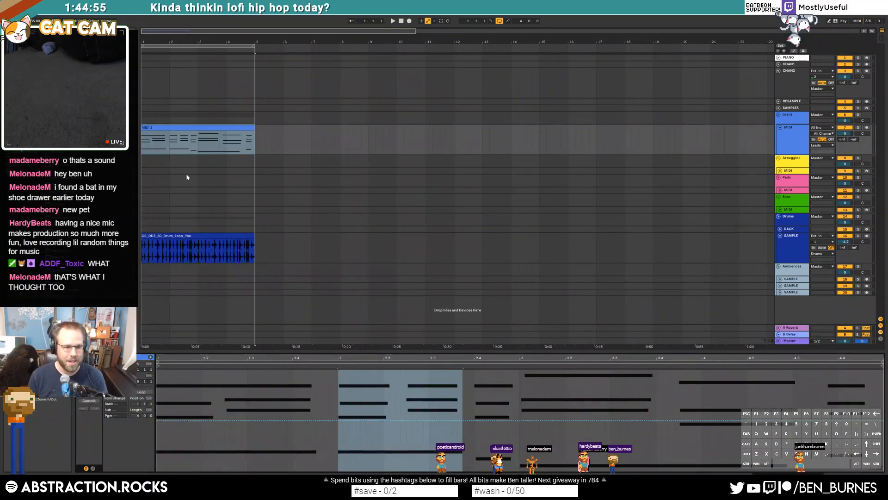
pyautogui.hotkey('shift', 'Tab')
pyautogui.click(213, 236)
pyautogui.moveTo(163, 31); pyautogui.dragTo(160, 42)
pyautogui.press('space')
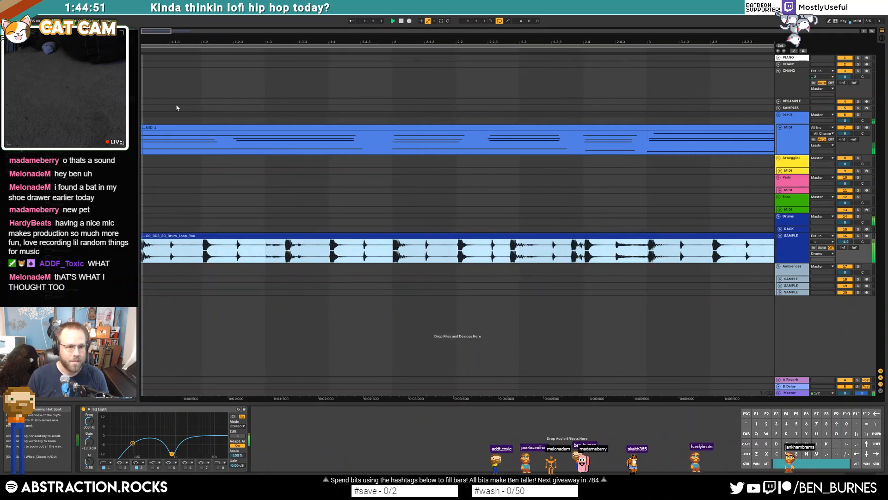
pyautogui.press('space')
# Duplicate the short percussion hit just after 1.2.3 in the drum loop and audition the edit
pyautogui.scroll(5, 235, 260)
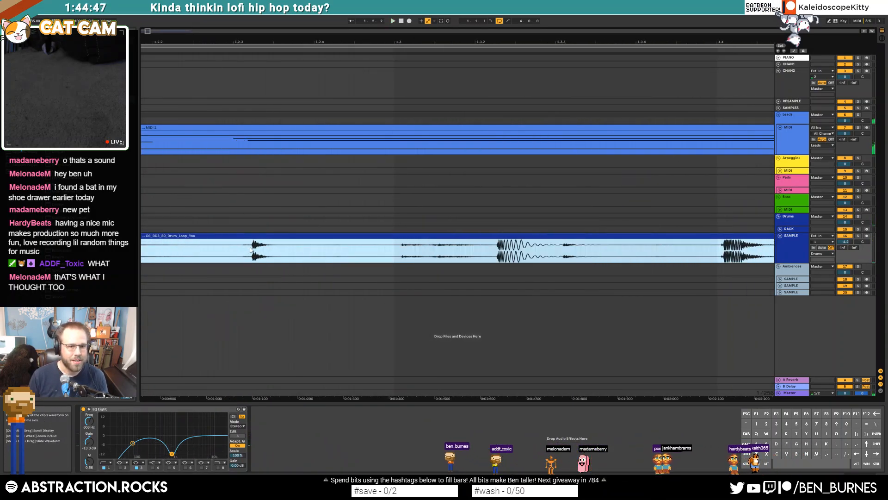
pyautogui.click(251, 252)
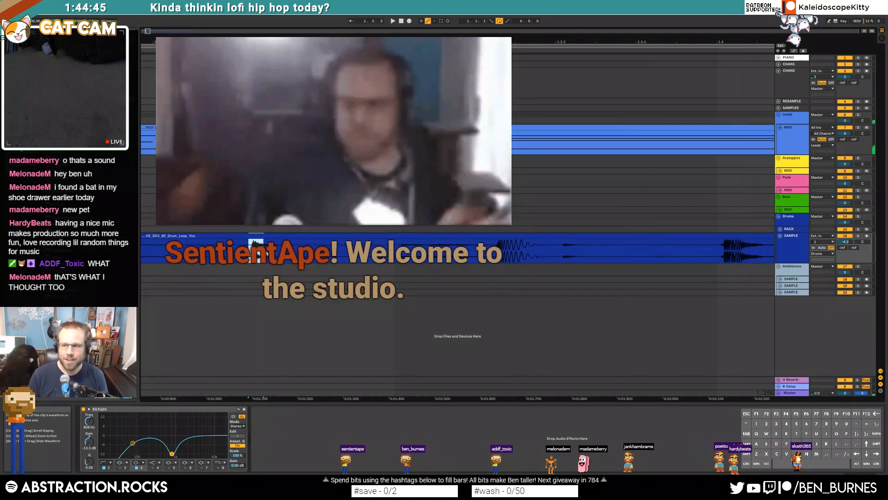
pyautogui.hotkey('ctrl', 'd')
pyautogui.hotkey('ctrl', 'd')
pyautogui.moveTo(263, 253)
pyautogui.mouseDown()
pyautogui.moveTo(208, 253)
pyautogui.moveTo(263, 252)
pyautogui.mouseUp()
pyautogui.click(203, 253)
pyautogui.press('space')
pyautogui.press('space')
# Isolate the first of the doubled hits as its own slice and lower its clip gain to about -4.5 dB
pyautogui.click(254, 236)
pyautogui.press('space')
pyautogui.hotkey('ctrl', 'e')
pyautogui.doubleClick(253, 236)
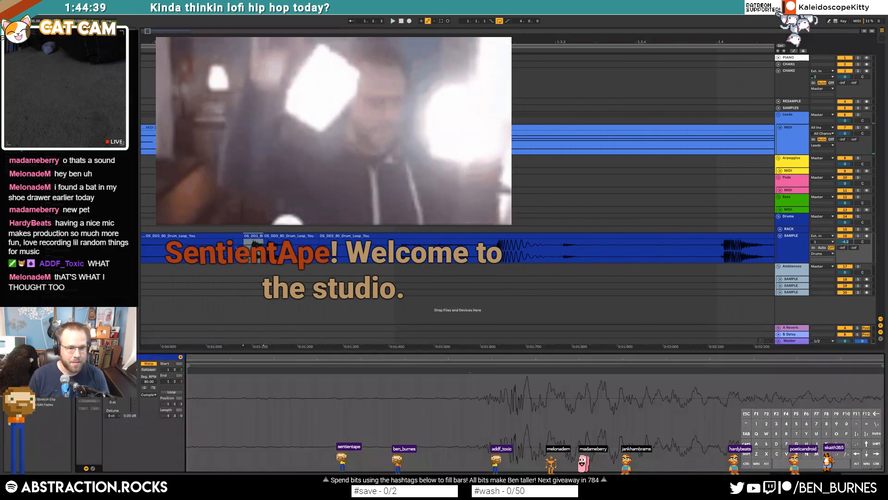
pyautogui.moveTo(136, 398); pyautogui.dragTo(137, 410)
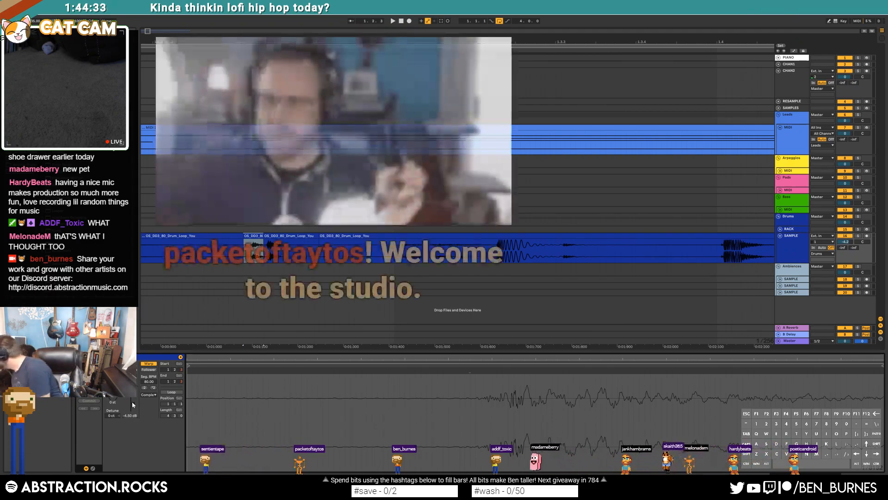
# Recheck the doubled hits from the loop's start and lower the first slice's gain to about -5.2 dB
pyautogui.click(213, 251)
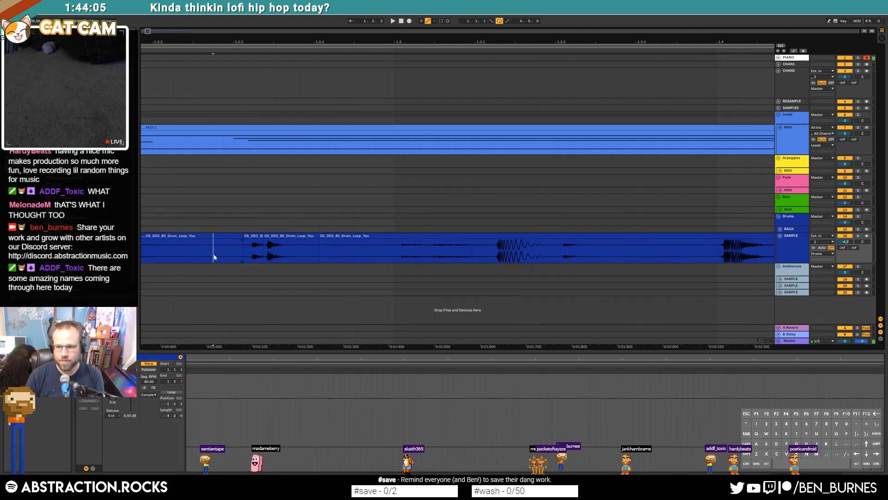
pyautogui.scroll(-8, 252, 212)
pyautogui.moveTo(162, 31); pyautogui.dragTo(173, 106)
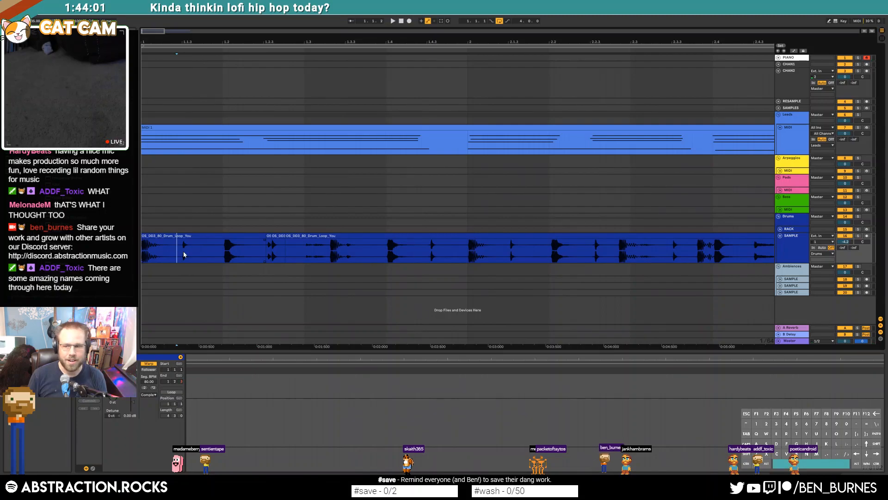
pyautogui.click(268, 236)
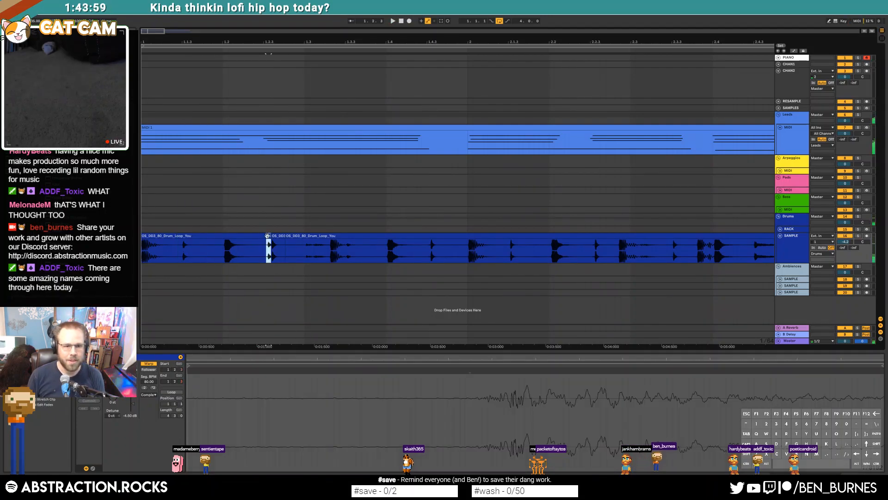
pyautogui.scroll(3, 270, 241)
pyautogui.moveTo(134, 401); pyautogui.dragTo(133, 402)
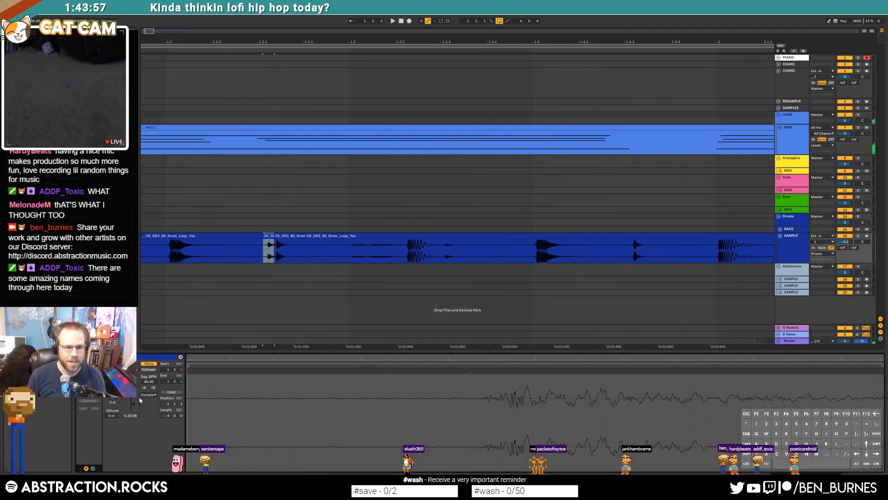
# Copy the kick just after 1.3.2, paste it shortly before beat 1.4, and extend the following clip back to the beat
pyautogui.click(355, 255)
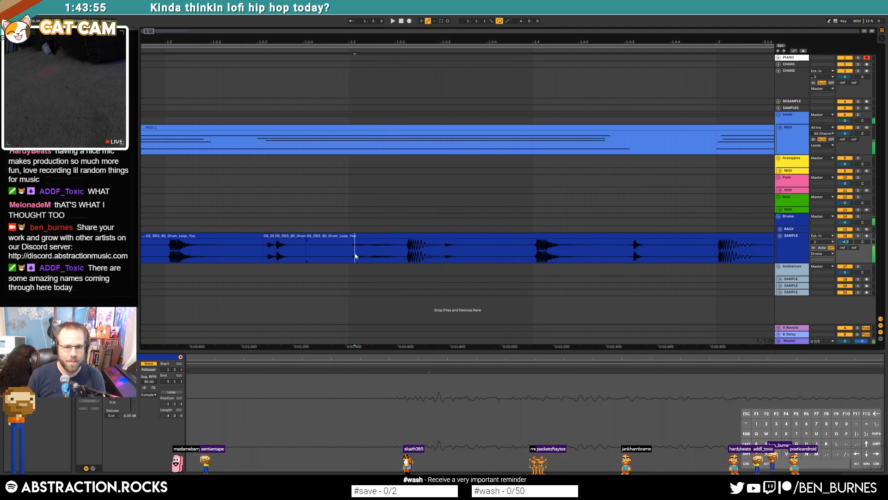
pyautogui.moveTo(372, 257); pyautogui.dragTo(441, 254)
pyautogui.click(505, 252)
pyautogui.hotkey('ctrl', 'v')
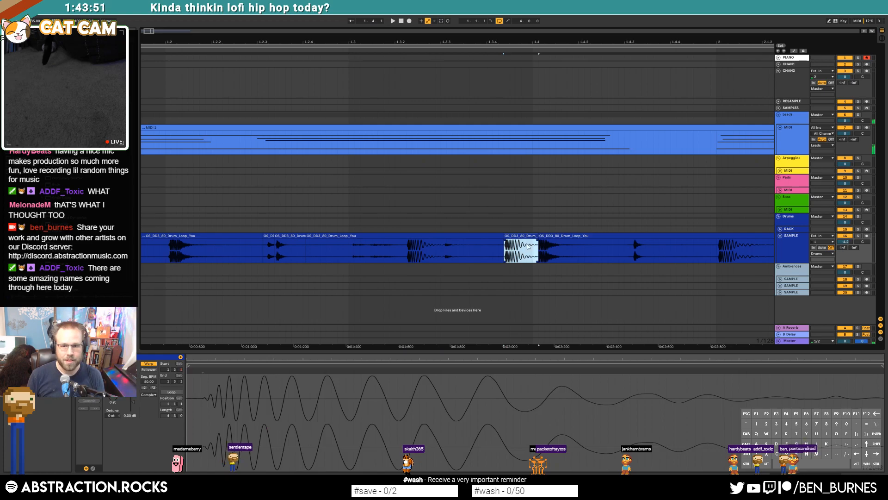
pyautogui.moveTo(540, 237); pyautogui.dragTo(533, 236)
# Lower the pasted kick slice's gain to about -6.9 dB while auditioning the passage
pyautogui.click(525, 237)
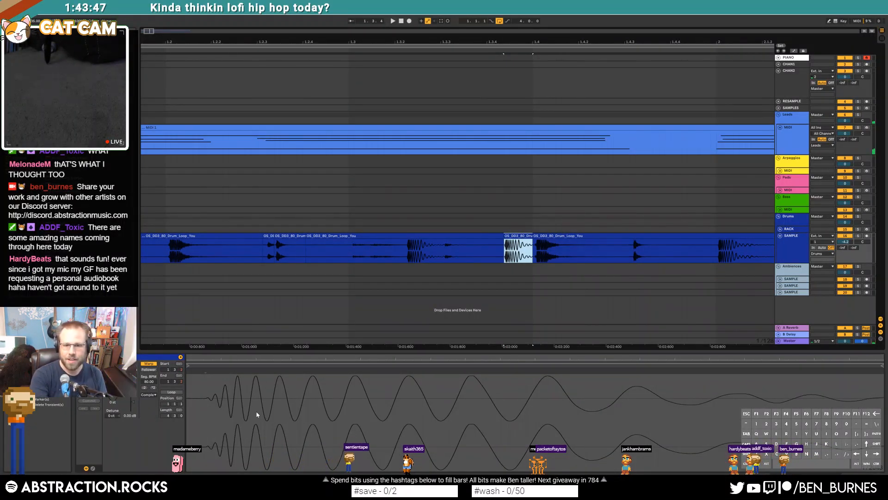
pyautogui.moveTo(133, 402); pyautogui.dragTo(133, 405)
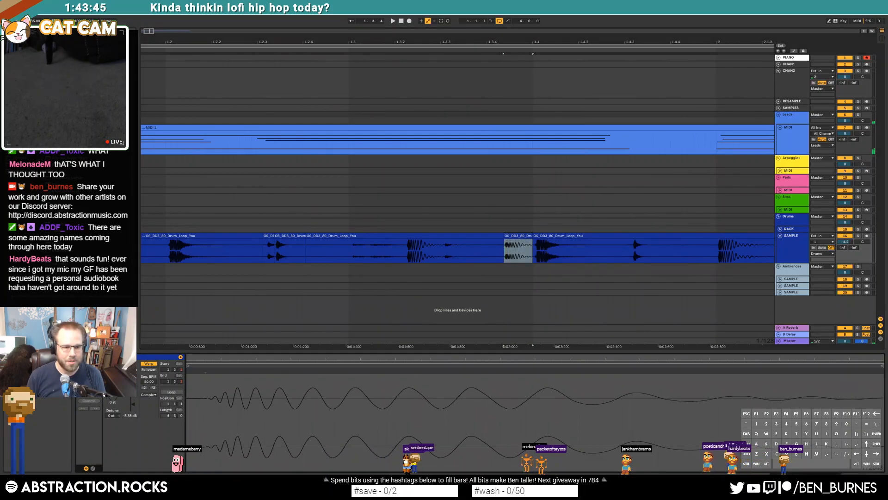
pyautogui.click(311, 253)
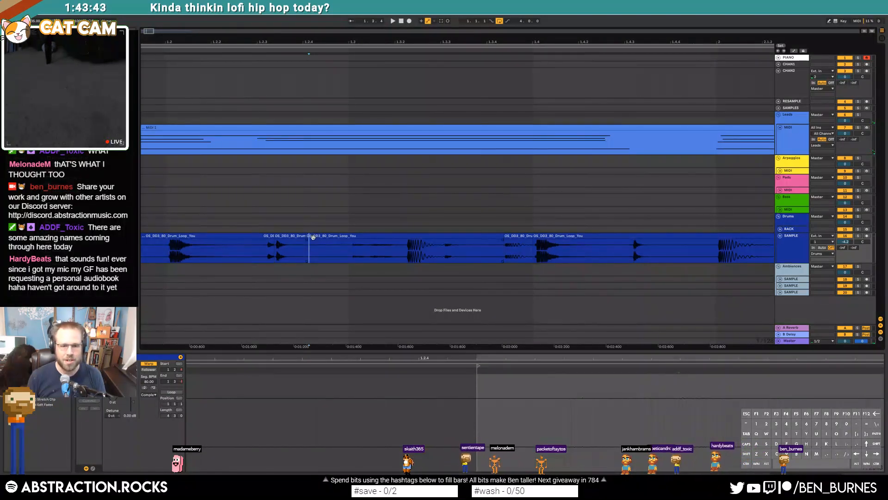
pyautogui.press('space')
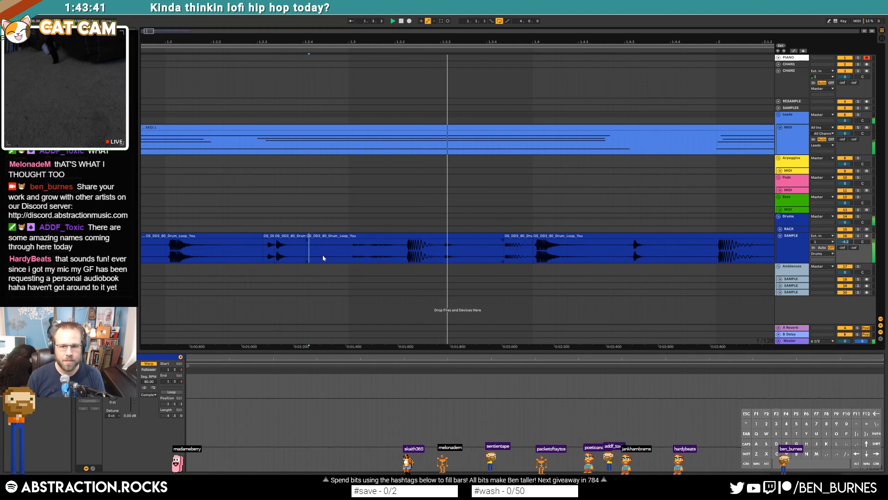
pyautogui.press('space')
pyautogui.click(511, 236)
pyautogui.moveTo(132, 402); pyautogui.dragTo(133, 403)
pyautogui.press('space')
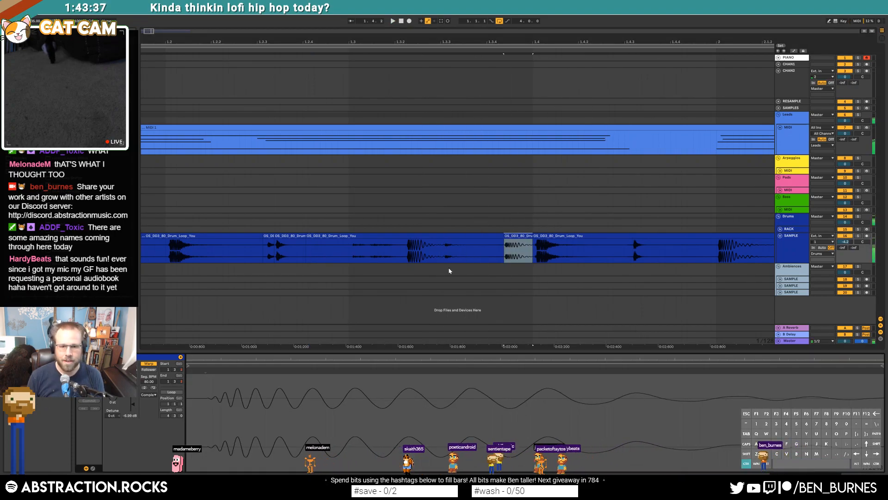
# Play the whole loop from its start to check the drum edits against the piano
pyautogui.moveTo(577, 43); pyautogui.dragTo(577, 29)
pyautogui.click(401, 21)
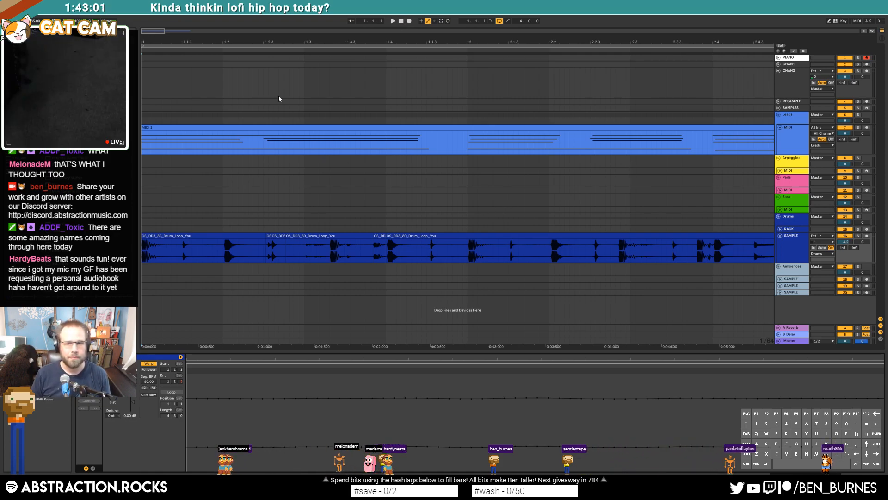
pyautogui.press('space')
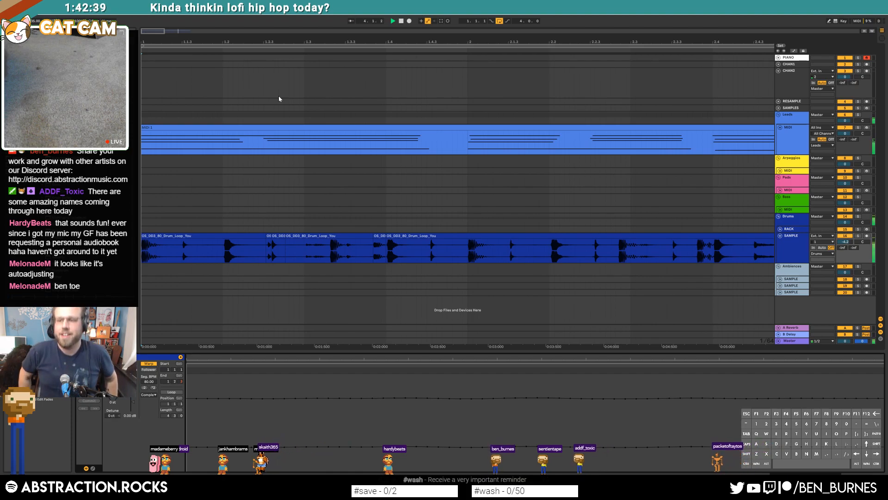
pyautogui.moveTo(159, 31); pyautogui.dragTo(160, 14)
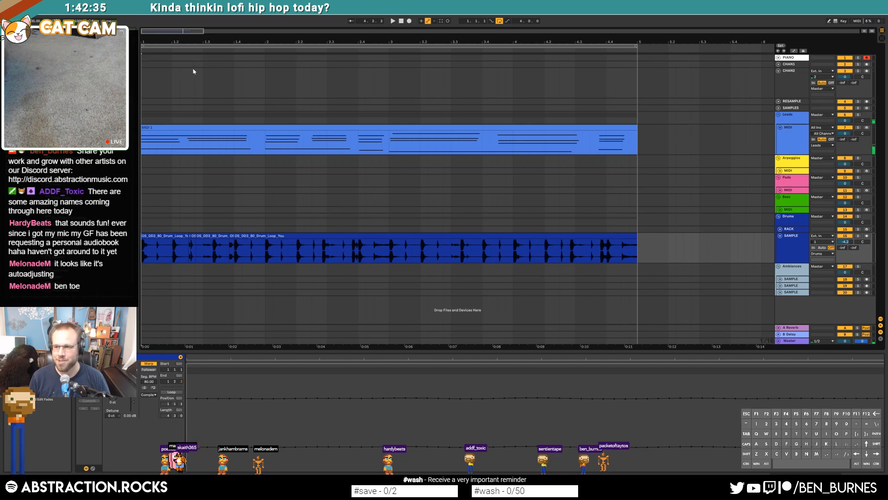
pyautogui.click(401, 21)
pyautogui.press('space')
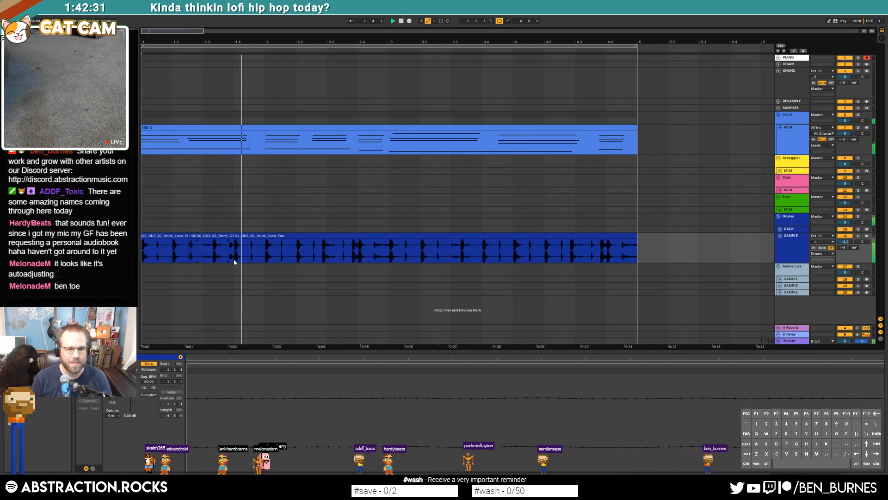
pyautogui.scroll(2, 296, 253)
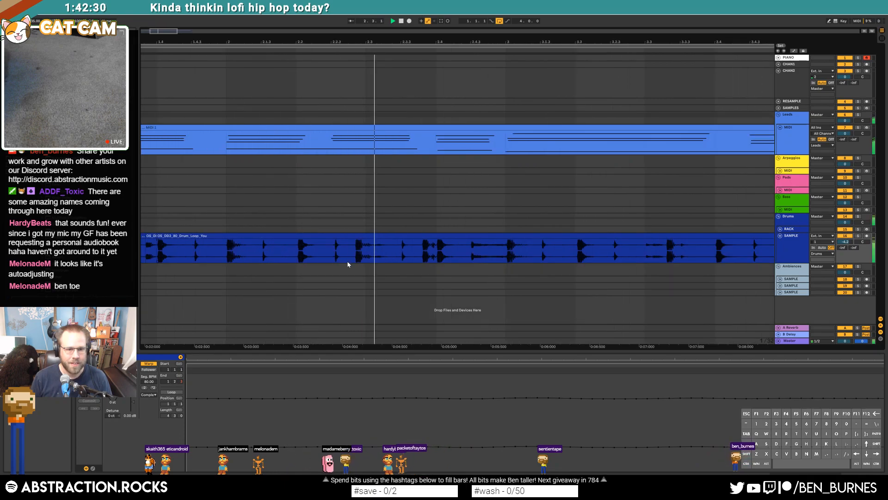
pyautogui.press('space')
# Select the small hit at 2.3.3 in the drum loop and duplicate it twice directly behind itself
pyautogui.click(402, 256)
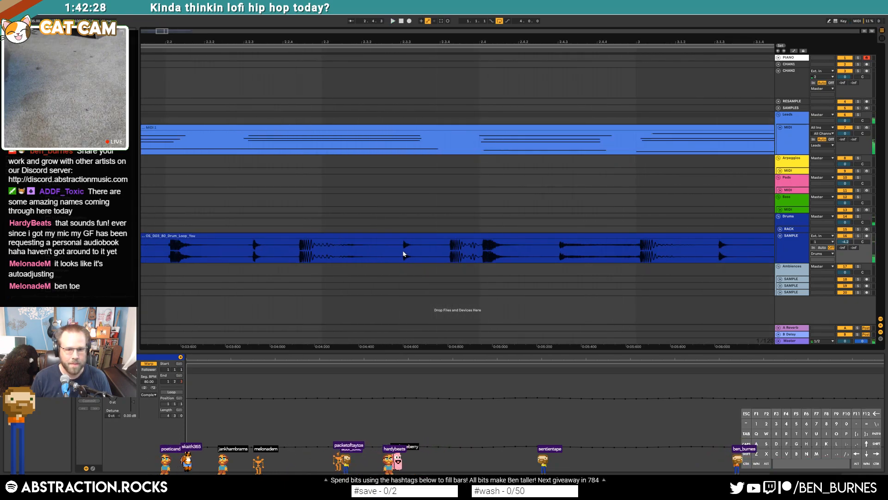
pyautogui.scroll(2, 403, 255)
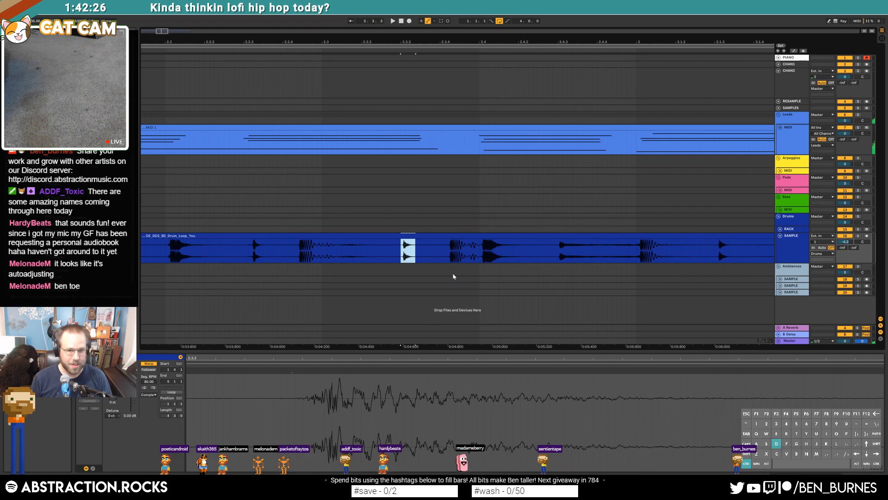
pyautogui.hotkey('ctrl', 'd')
pyautogui.hotkey('ctrl', 'd')
pyautogui.scroll(4, 432, 254)
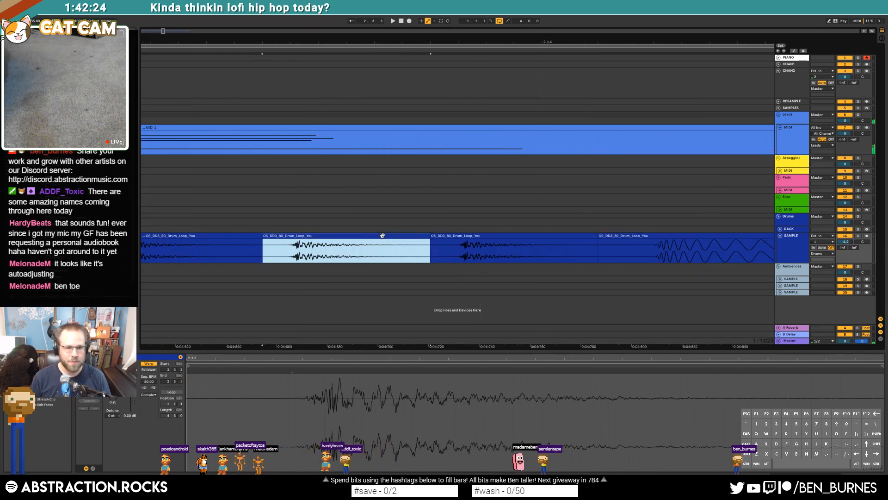
# Lower the first duplicate's gain to about -6.7 dB and the second's to about -8.9 dB while auditioning the passage
pyautogui.moveTo(132, 402); pyautogui.dragTo(133, 404)
pyautogui.click(504, 237)
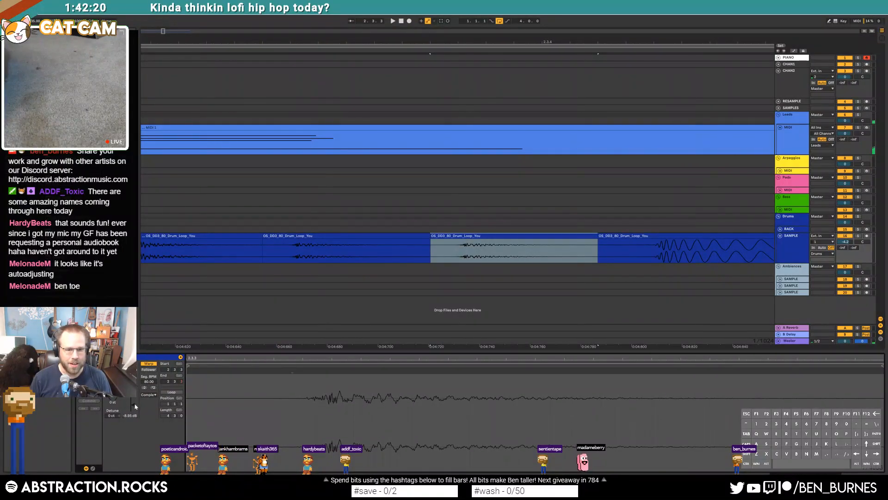
pyautogui.scroll(-5, 279, 268)
pyautogui.click(210, 258)
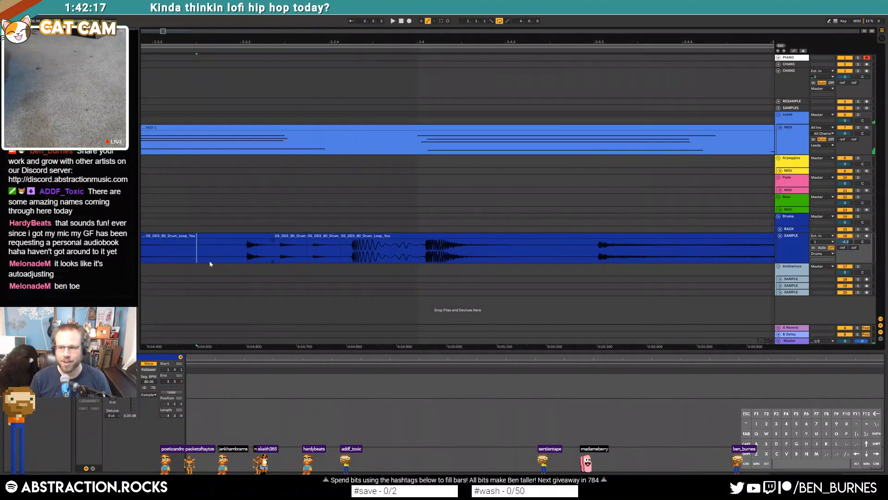
pyautogui.press('space')
pyautogui.press('space')
pyautogui.click(276, 239)
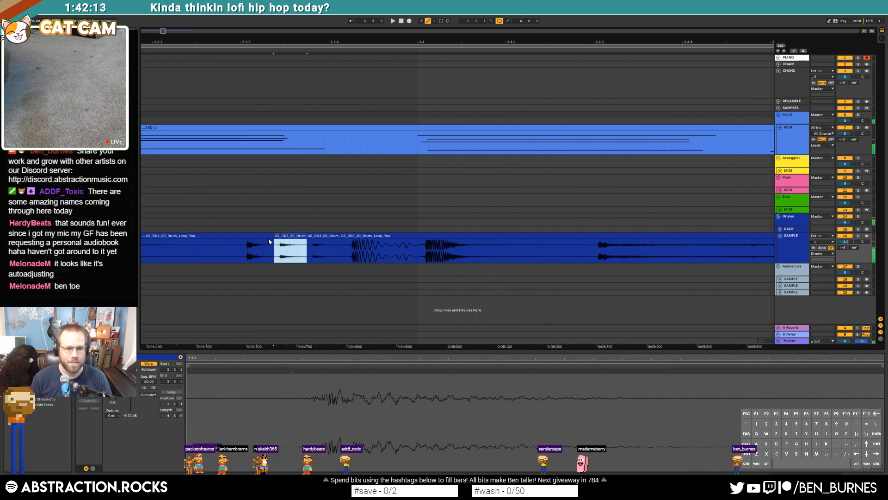
pyautogui.click(147, 256)
pyautogui.press('-')
pyautogui.press('space')
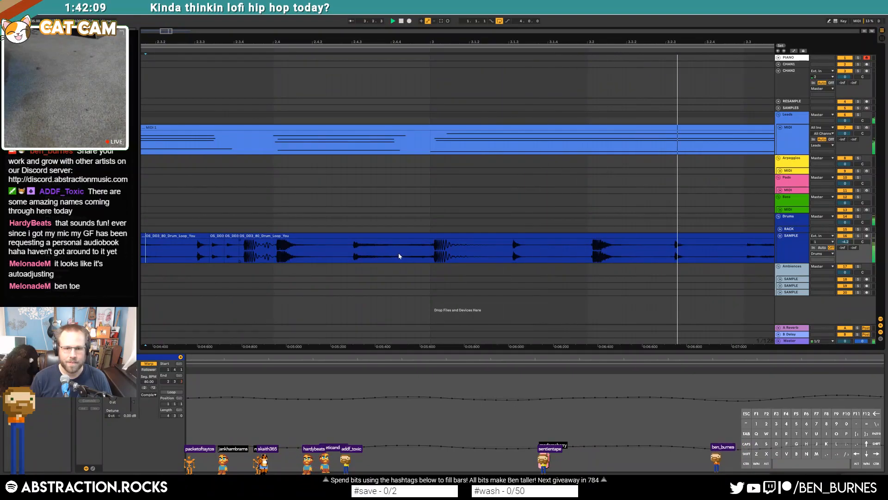
# Split the drum loop just before bar 3, shift the following clip to start on the bar, and audition the transition
pyautogui.moveTo(401, 252); pyautogui.dragTo(456, 237)
pyautogui.click(335, 252)
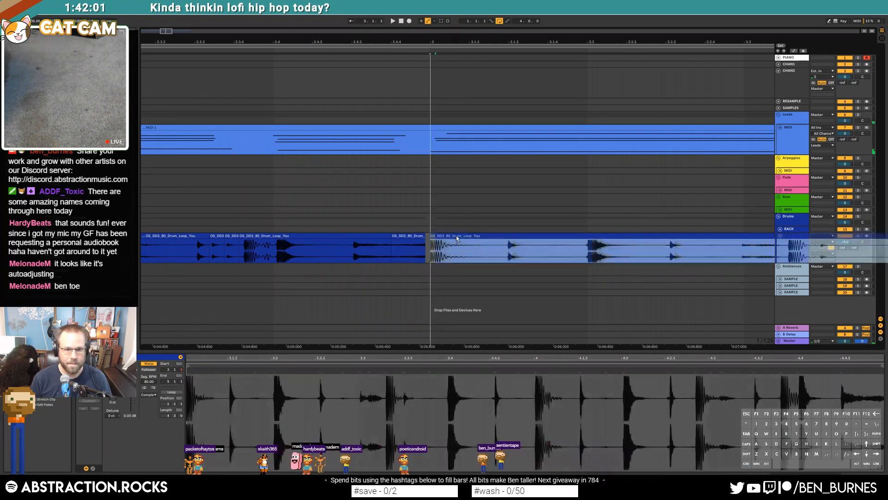
pyautogui.click(294, 247)
pyautogui.press('space')
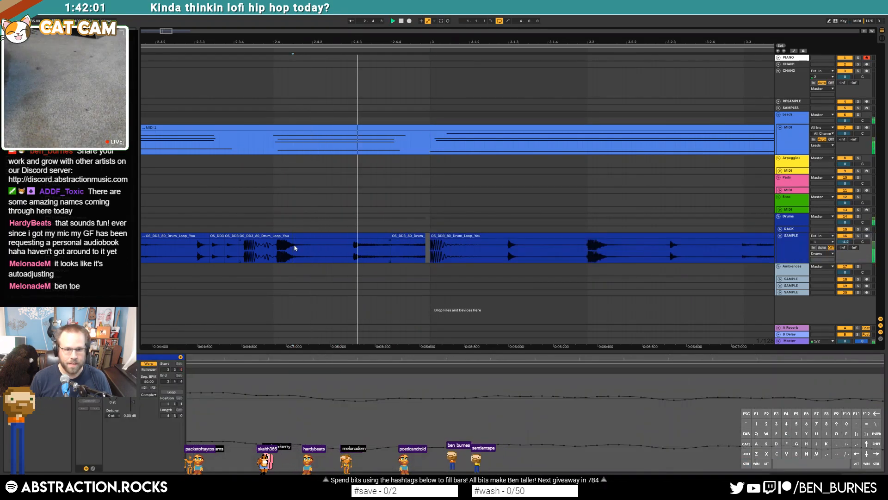
pyautogui.press('space')
# Delete the short slice before bar 3, extend the preceding clip slightly to leave a silent gap, and audition it
pyautogui.click(413, 236)
pyautogui.press('Delete')
pyautogui.moveTo(391, 237); pyautogui.dragTo(405, 237)
pyautogui.click(220, 244)
pyautogui.press('space')
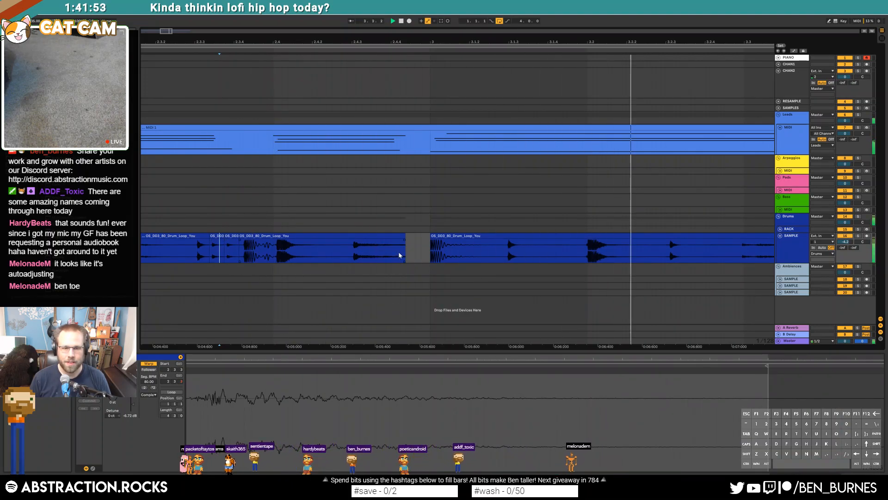
# Slice out the small hit at 3.4.3, place a copy directly in front of it, and audition the doubled hit
pyautogui.moveTo(167, 31); pyautogui.dragTo(179, 25)
pyautogui.click(241, 251)
pyautogui.press('space')
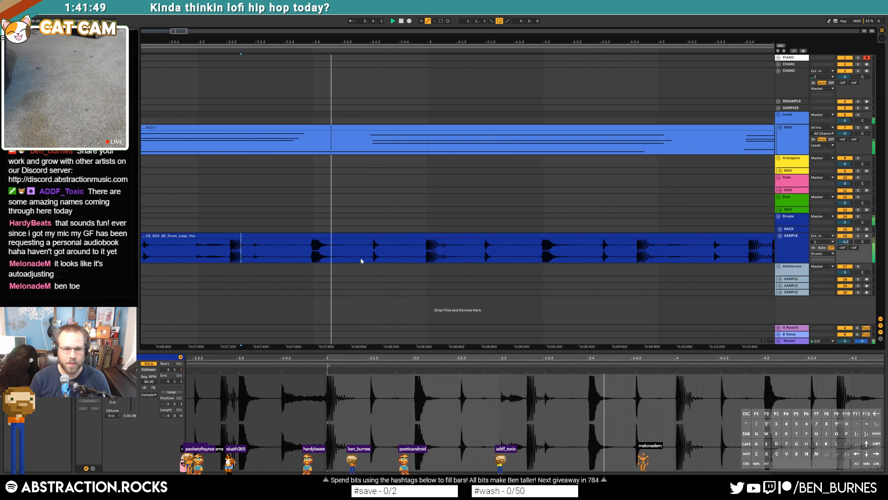
pyautogui.scroll(2, 374, 252)
pyautogui.moveTo(378, 251)
pyautogui.mouseDown()
pyautogui.moveTo(379, 261)
pyautogui.moveTo(371, 237)
pyautogui.mouseUp()
pyautogui.hotkey('ctrl', 'e')
pyautogui.click(330, 244)
pyautogui.press('space')
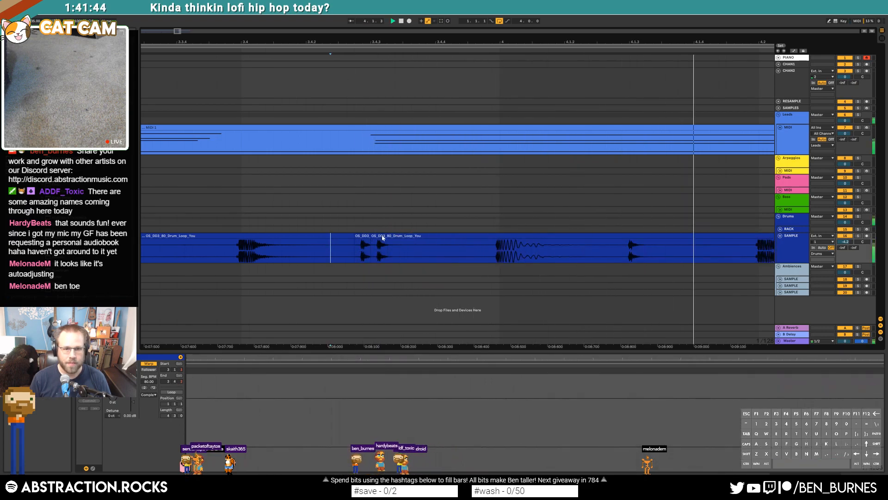
# Lower the gain of the copied hit before 3.4.3 to about -5.9 dB and listen on from bar 4
pyautogui.click(363, 249)
pyautogui.press('space')
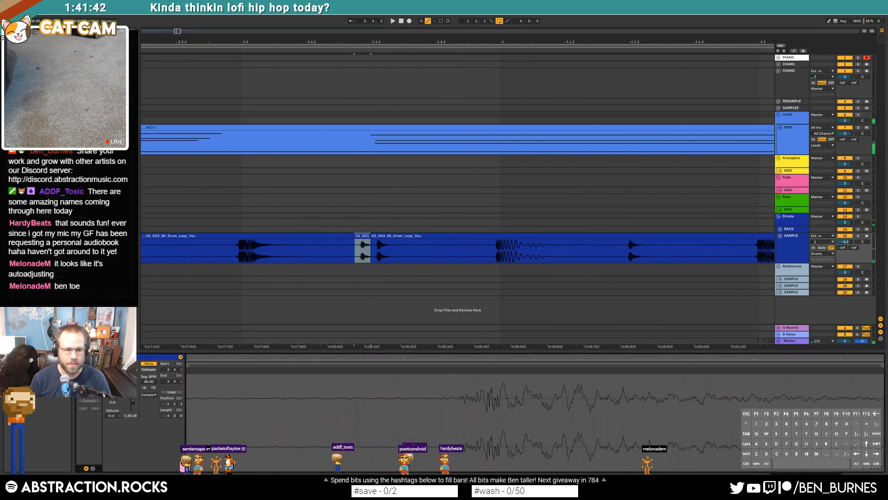
pyautogui.moveTo(466, 42); pyautogui.dragTo(321, 39)
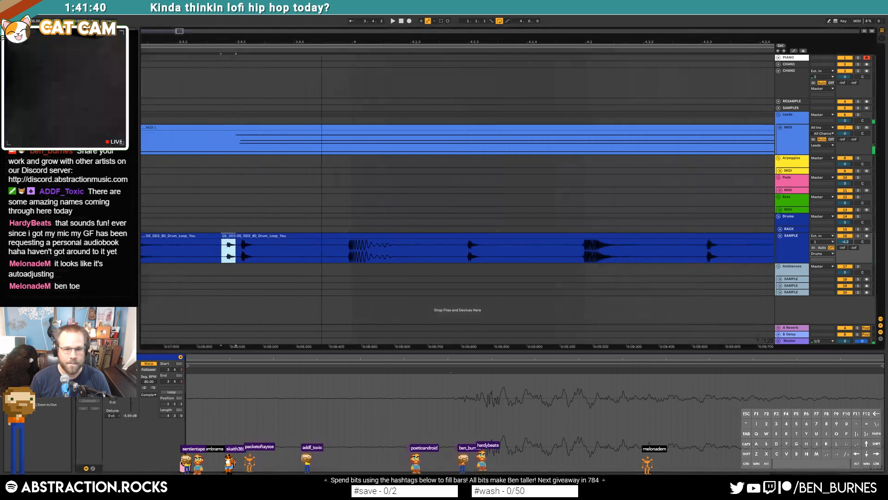
pyautogui.click(387, 258)
pyautogui.press('space')
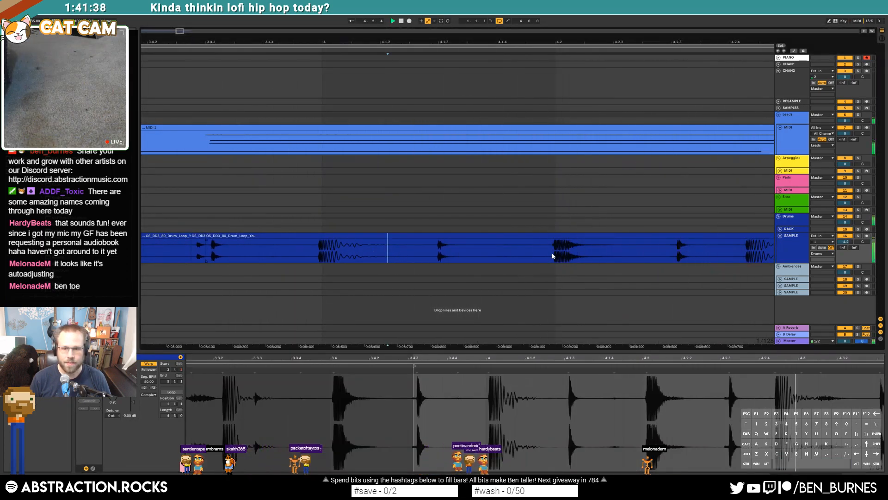
# Widen the silent gap before bar 3 and delete the drums from just after 4.3.2 to just before 4.3.4
pyautogui.moveTo(179, 33)
pyautogui.mouseDown()
pyautogui.moveTo(177, 10)
pyautogui.moveTo(176, 24)
pyautogui.mouseUp()
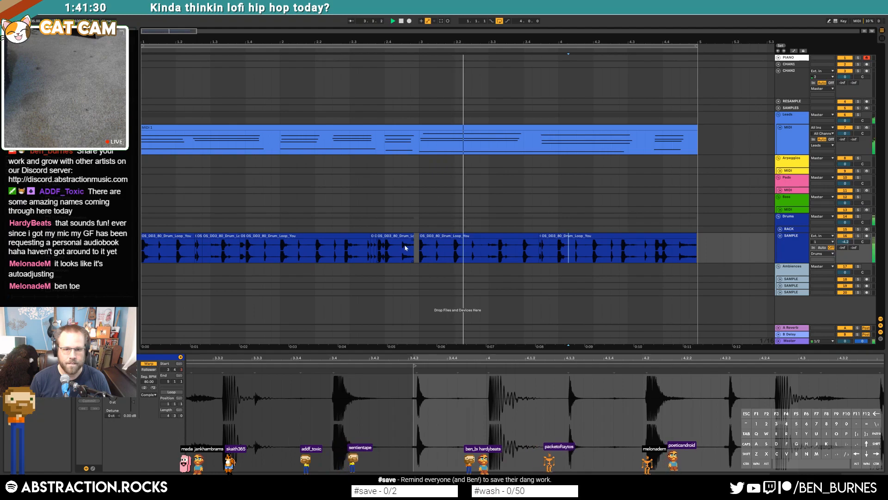
pyautogui.moveTo(414, 237); pyautogui.dragTo(406, 237)
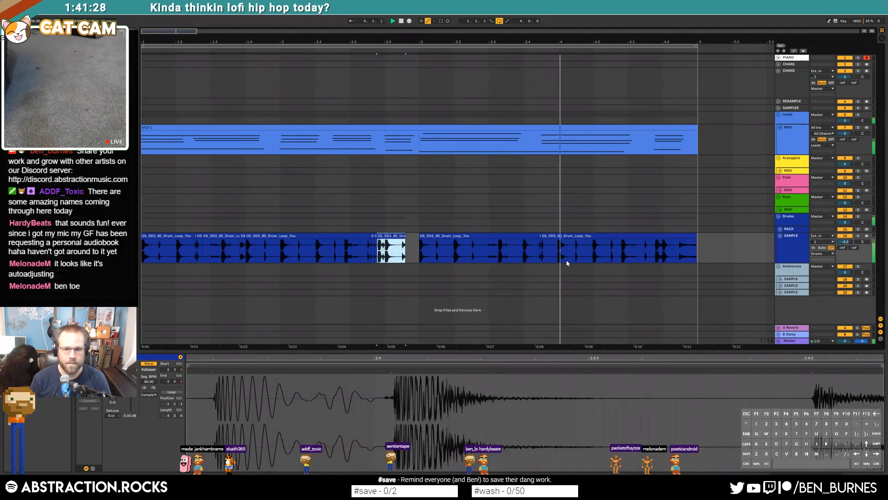
pyautogui.scroll(5, 567, 263)
pyautogui.moveTo(181, 30); pyautogui.dragTo(190, 29)
pyautogui.moveTo(413, 248)
pyautogui.mouseDown()
pyautogui.moveTo(444, 251)
pyautogui.moveTo(387, 237)
pyautogui.mouseUp()
pyautogui.press('Delete')
pyautogui.click(425, 250)
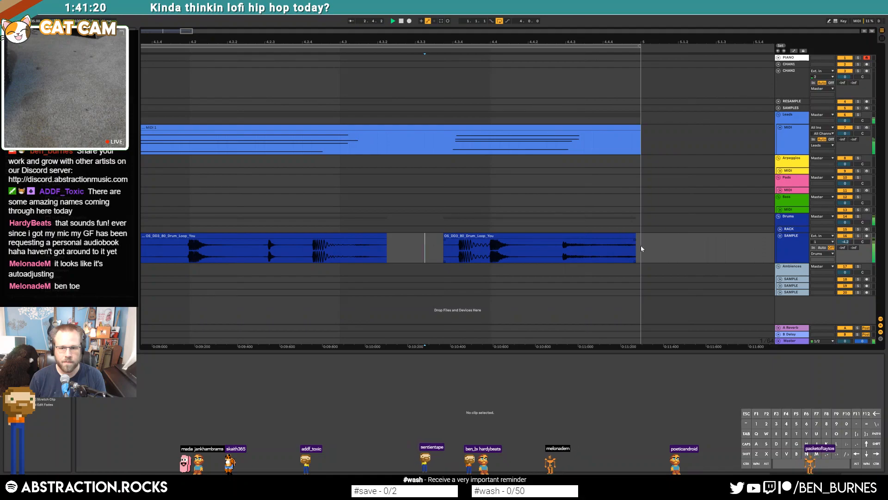
pyautogui.moveTo(641, 248); pyautogui.dragTo(589, 244)
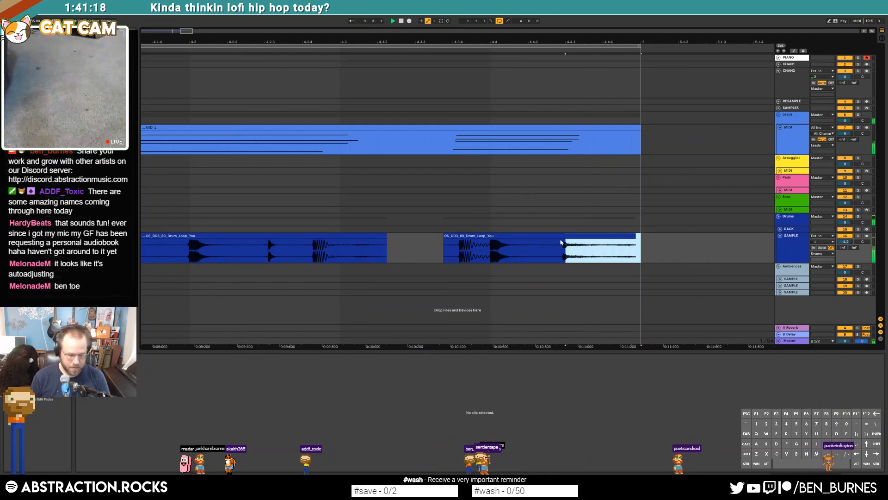
pyautogui.click(547, 249)
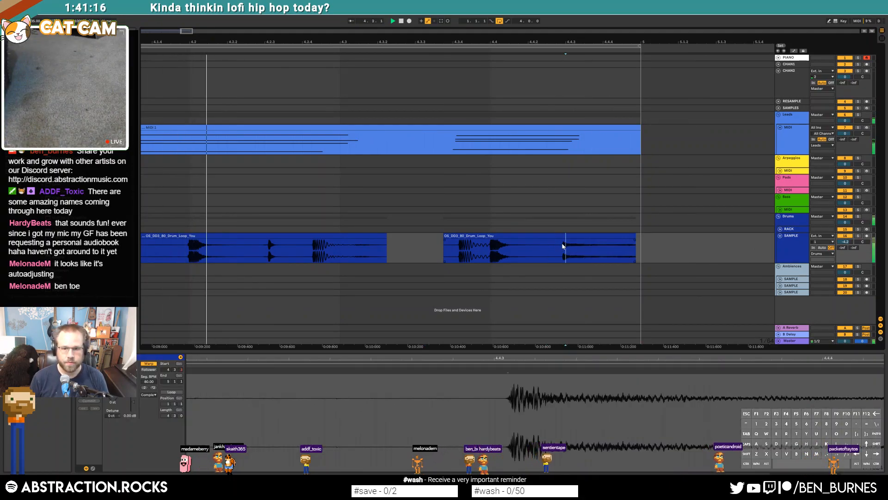
pyautogui.click(565, 252)
pyautogui.press('space')
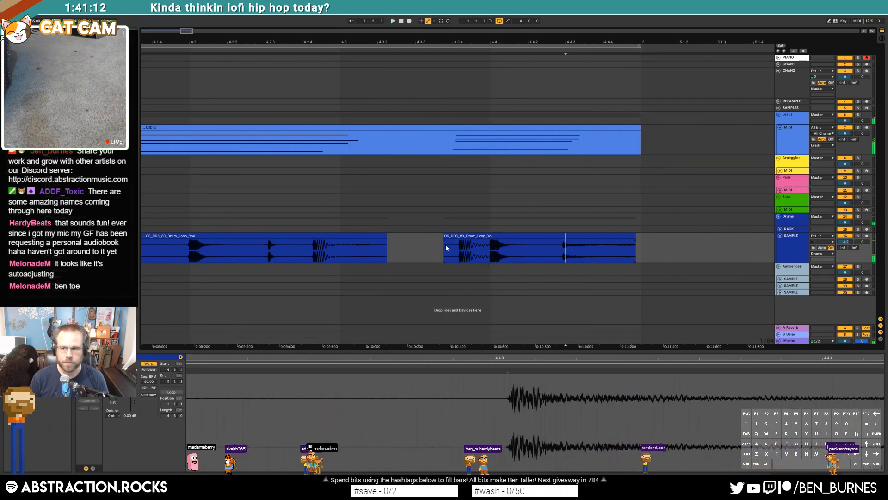
# Trim the last drum clip's start to 4.3.4, split it at beat 4.4, and lower the first slice's gain to about -7.1 dB
pyautogui.moveTo(444, 236); pyautogui.dragTo(466, 238)
pyautogui.click(489, 252)
pyautogui.hotkey('ctrl', 'e')
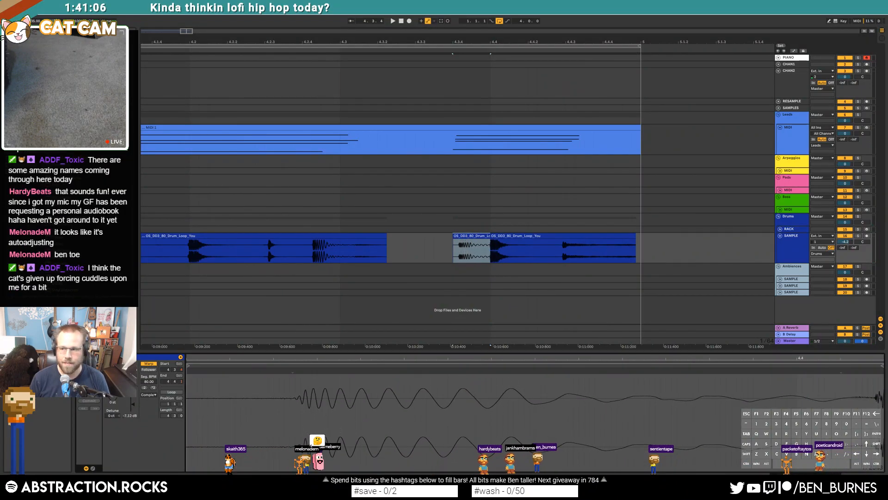
pyautogui.click(303, 254)
pyautogui.press('space')
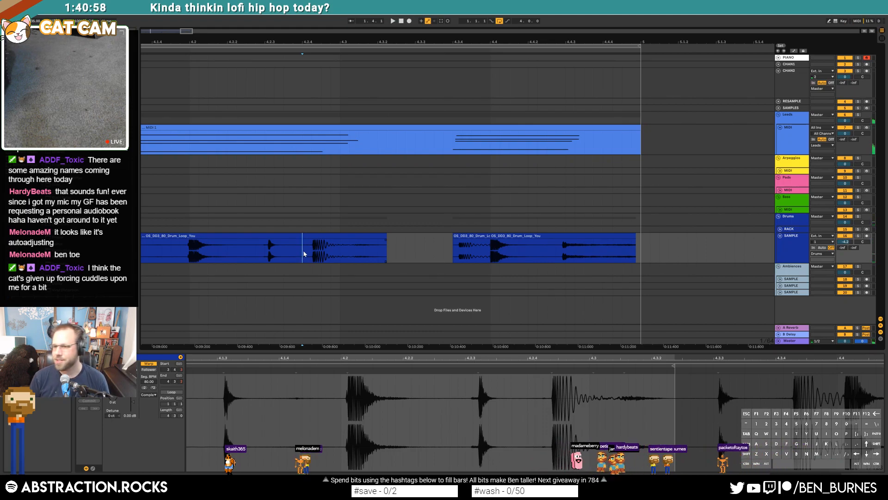
# Play through the complete four-bar loop again to check the new drum gaps
pyautogui.moveTo(166, 31); pyautogui.dragTo(454, 38)
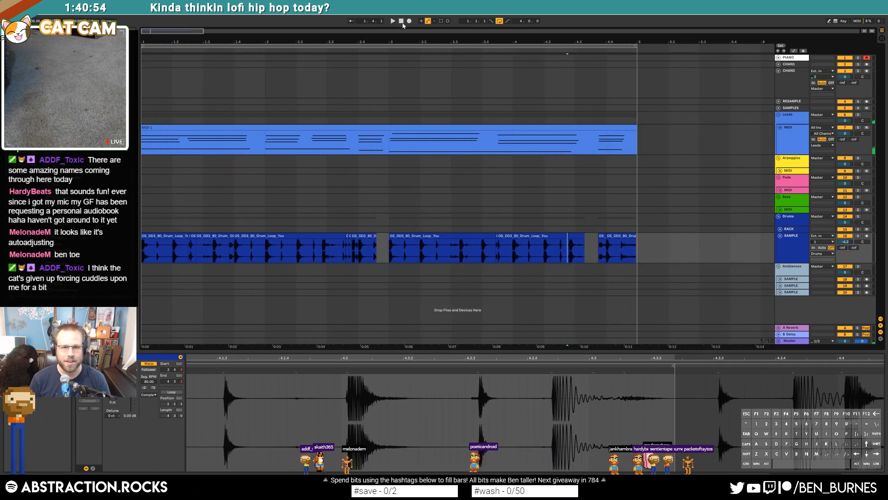
pyautogui.click(402, 21)
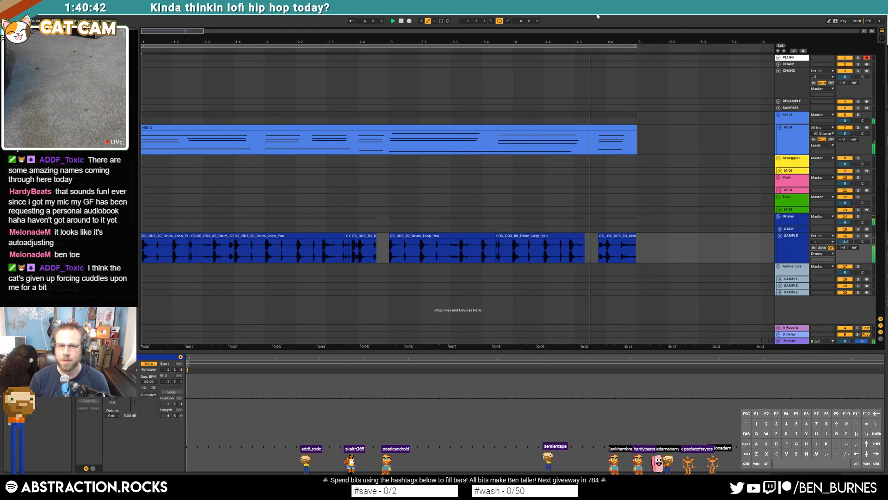
pyautogui.press('space')
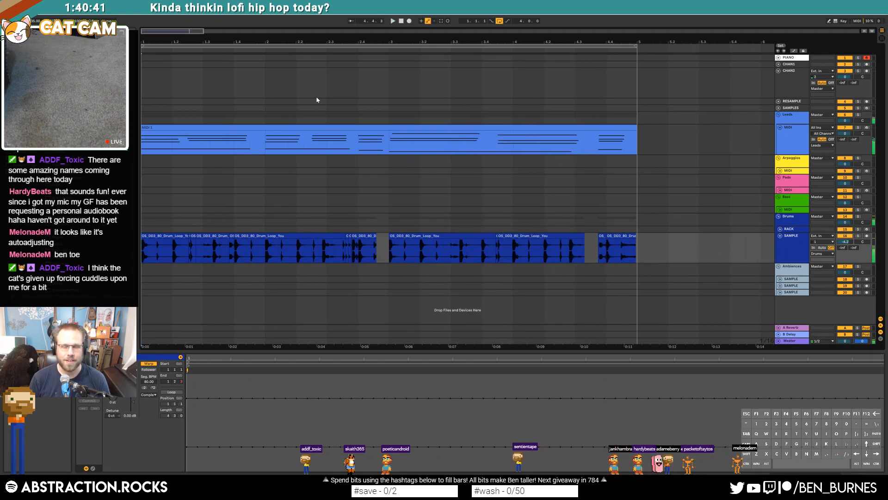
# Open ValhallaDelay on the electric piano track and reduce the Flutter to 73.6 %
pyautogui.click(526, 126)
pyautogui.hotkey('shift', 'Tab')
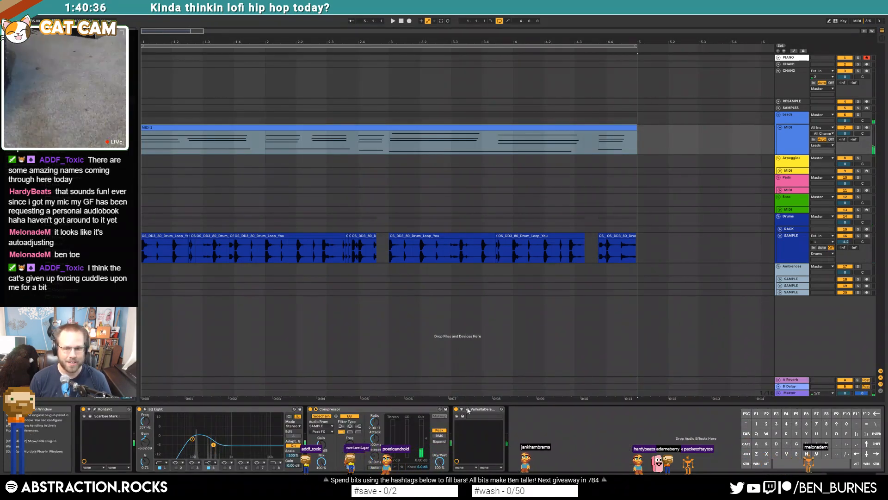
pyautogui.click(468, 409)
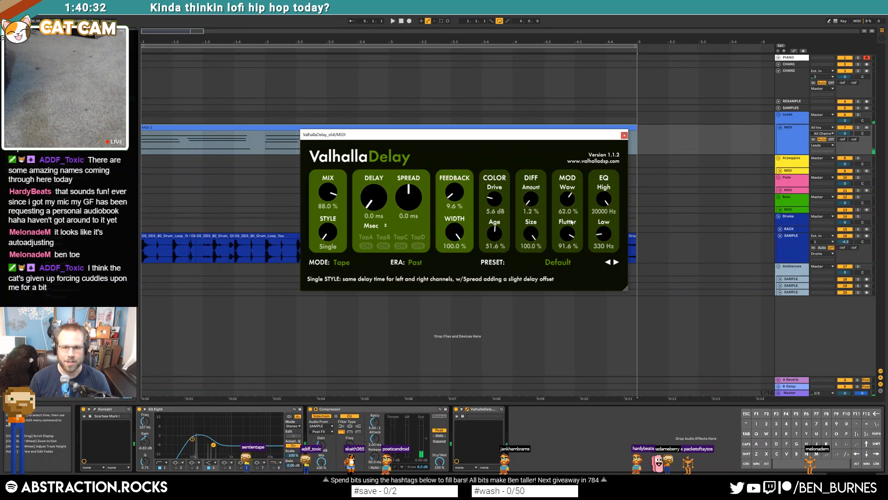
pyautogui.moveTo(572, 236); pyautogui.dragTo(574, 248)
# Solo the electric piano track, audition the delay change, close the plug-in window and select the piano clip
pyautogui.click(207, 135)
pyautogui.press('space')
pyautogui.doubleClick(208, 130)
pyautogui.click(793, 136)
pyautogui.click(858, 127)
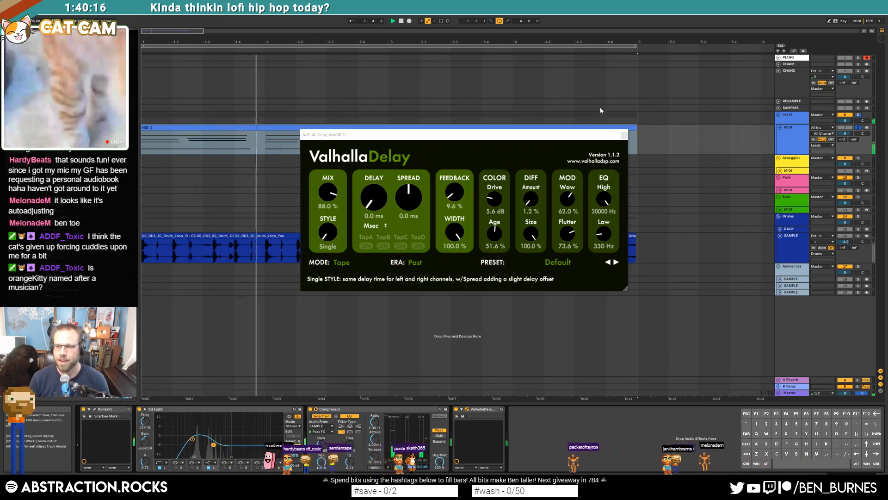
pyautogui.click(624, 135)
pyautogui.press('space')
pyautogui.click(143, 129)
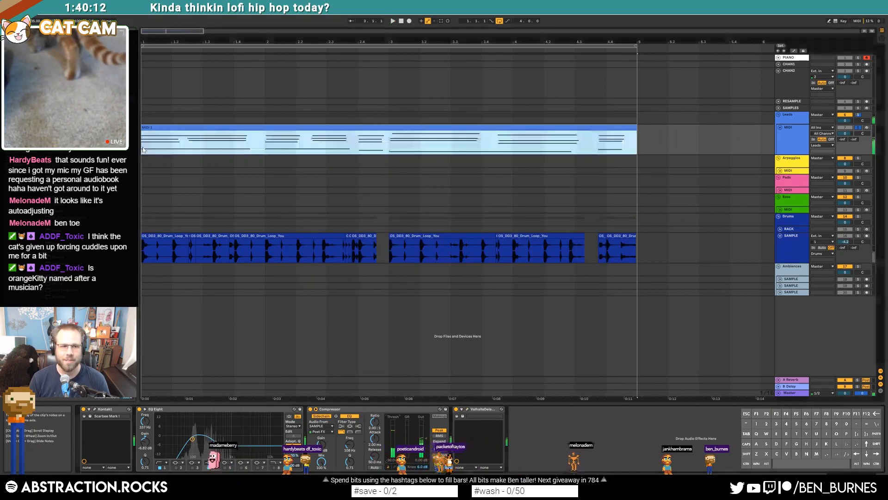
# Unsolo the electric piano track and play the whole loop with the drums
pyautogui.click(858, 131)
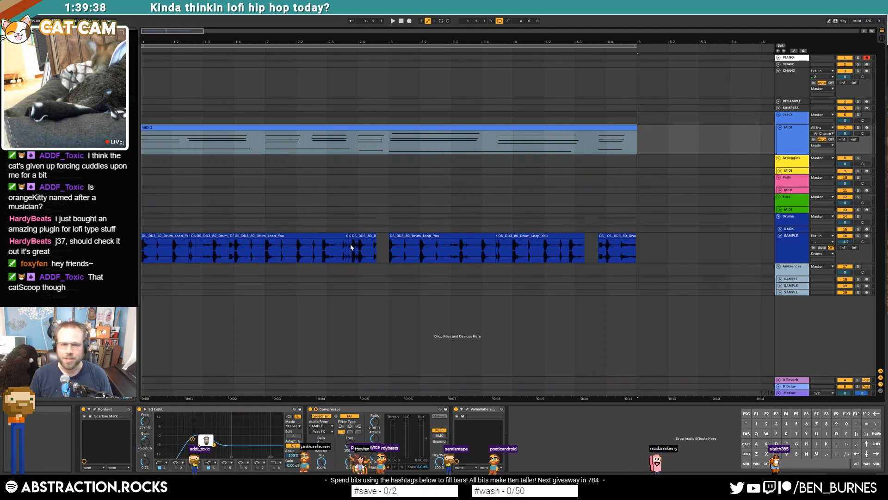
pyautogui.click(401, 21)
pyautogui.press('space')
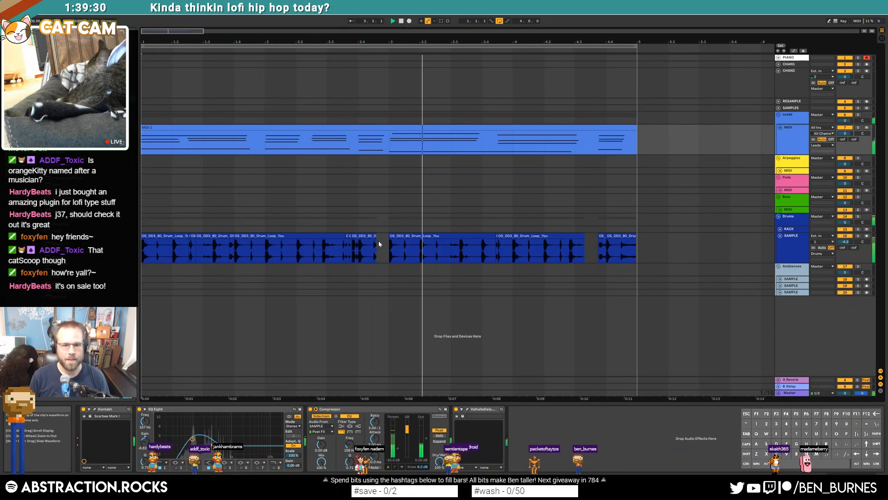
# Place a copy of the short drum slice just before bar 3 and lower the drum sample track's volume to -6.7 dB
pyautogui.scroll(5, 378, 244)
pyautogui.click(371, 251)
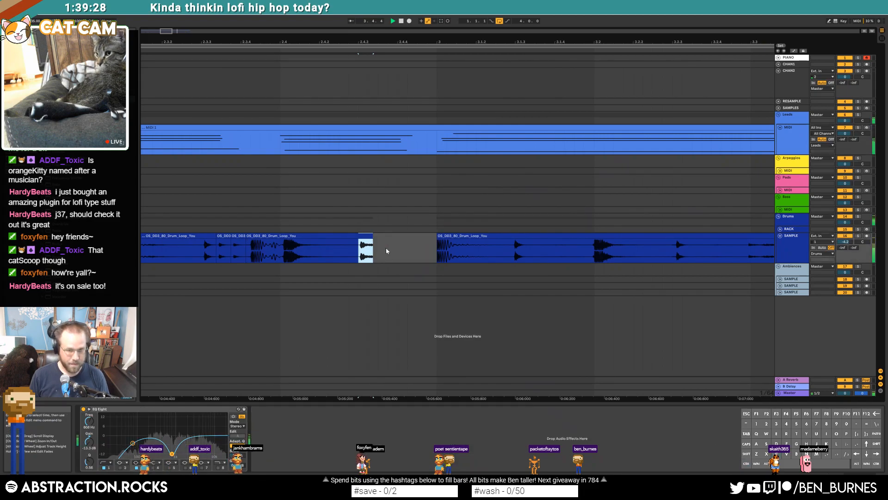
pyautogui.moveTo(423, 237); pyautogui.dragTo(433, 240)
pyautogui.scroll(-7, 407, 227)
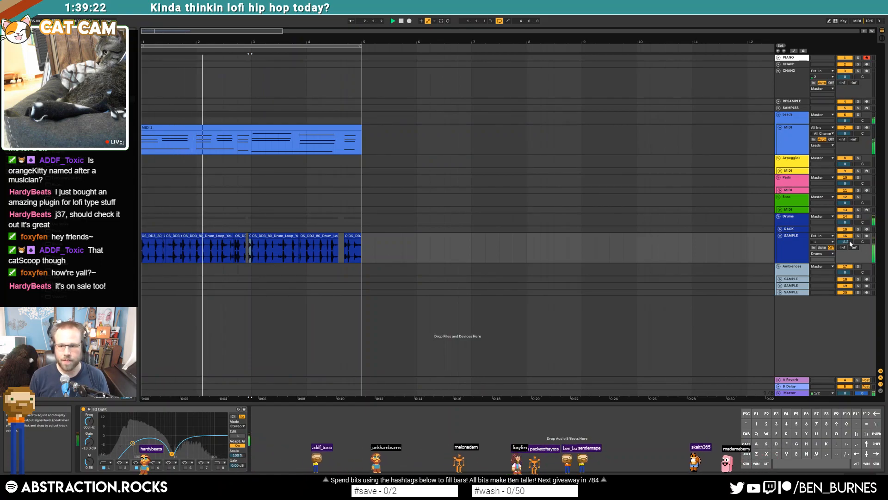
# Insert a second Compressor ahead of ValhallaDelay on the electric piano track
pyautogui.click(798, 138)
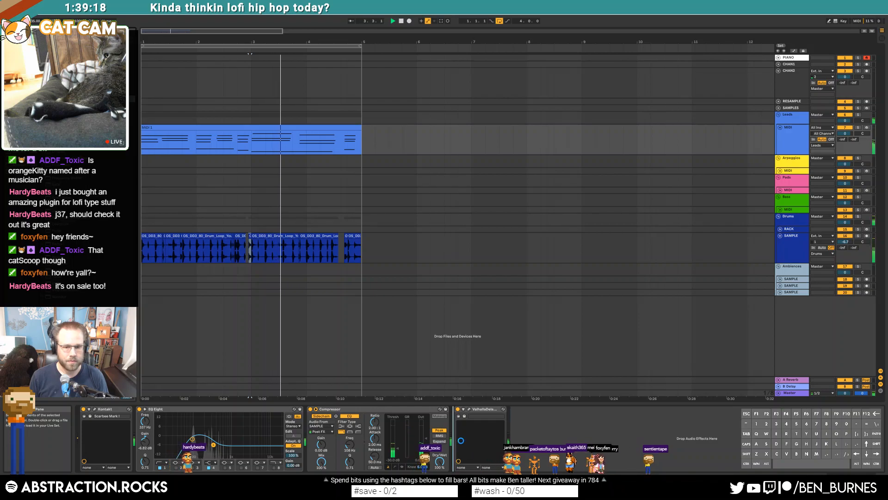
pyautogui.moveTo(60, 98); pyautogui.dragTo(456, 433)
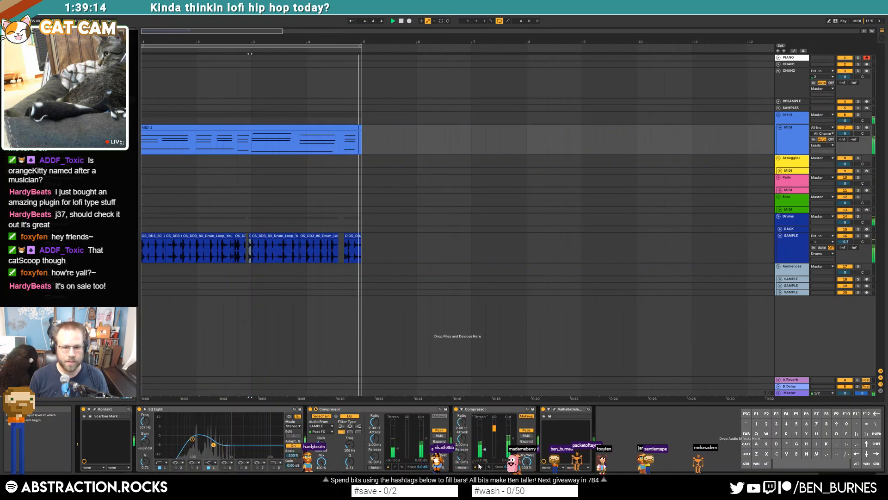
# Nudge the final chord of the electric piano clip slightly later, stop playback and return to the track's devices
pyautogui.click(342, 130)
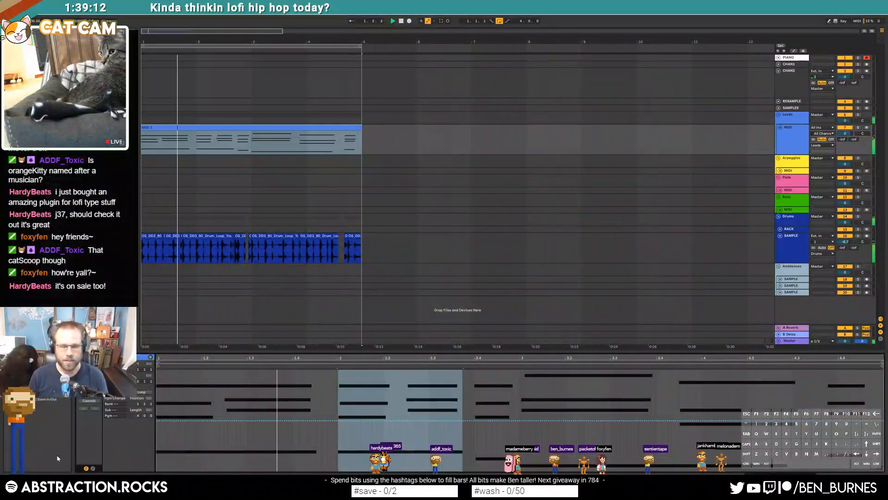
pyautogui.click(93, 468)
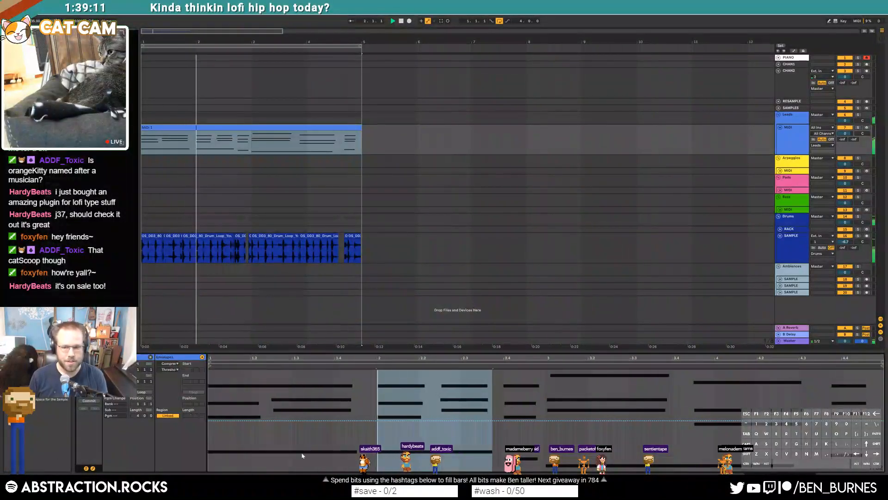
pyautogui.click(87, 468)
pyautogui.moveTo(824, 436); pyautogui.dragTo(852, 361)
pyautogui.press('Right')
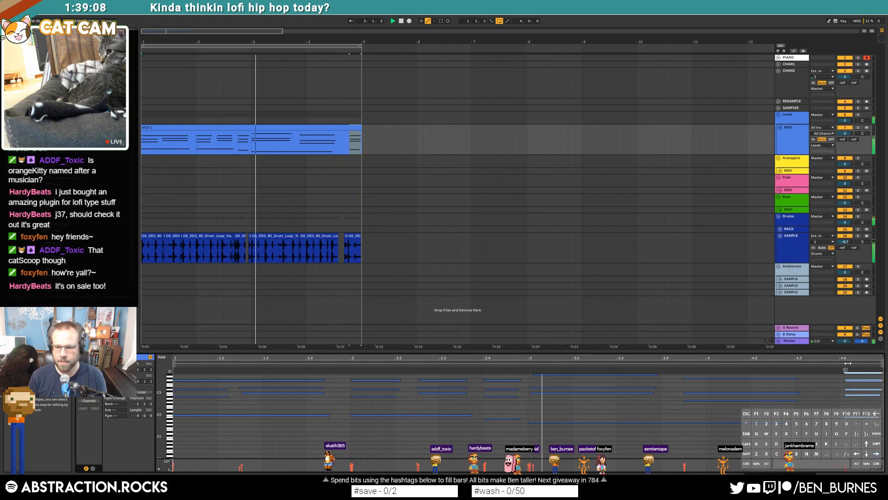
pyautogui.press('Left')
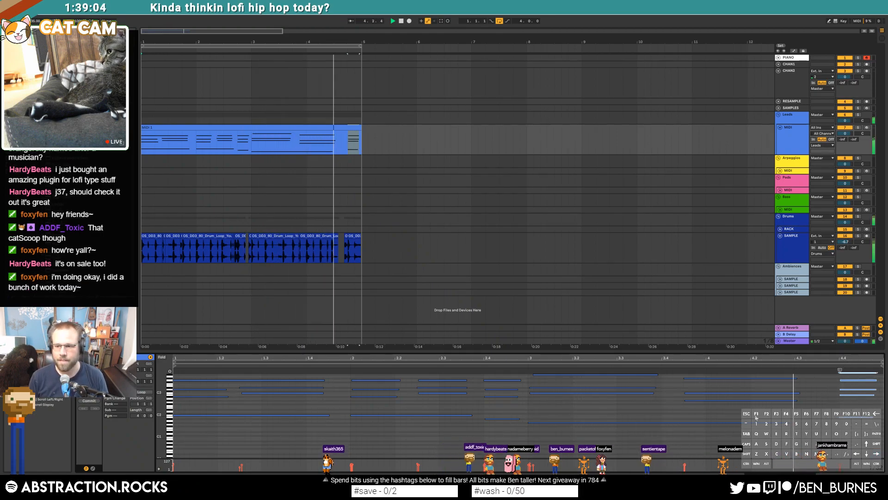
pyautogui.hotkey('shift', 'Tab')
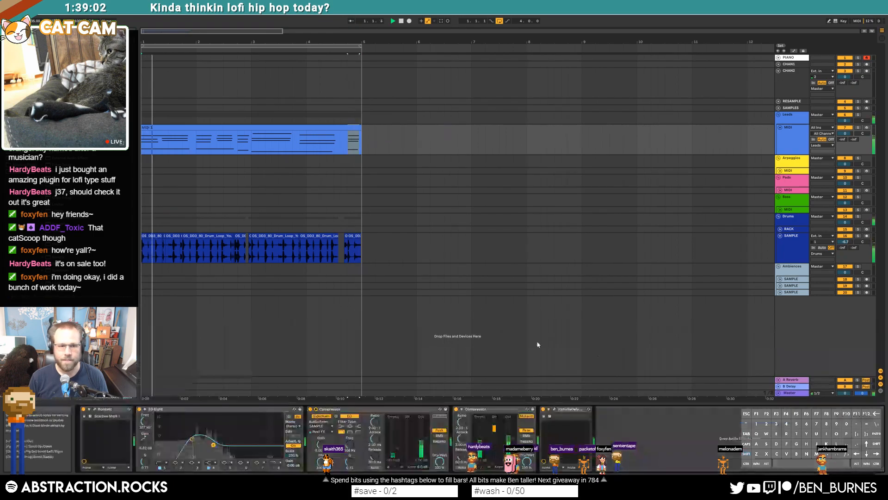
pyautogui.press('space')
pyautogui.click(299, 128)
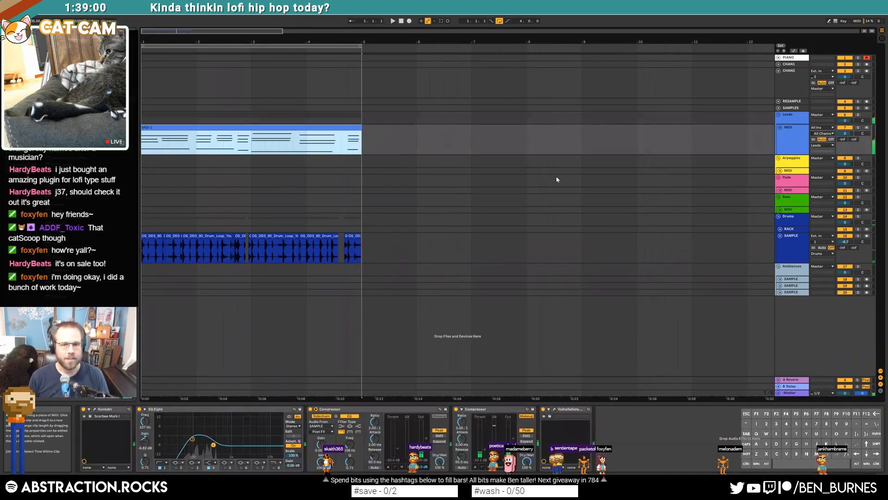
# Unfold the drum rack track and the MIDI track in the Bass group
pyautogui.click(796, 249)
pyautogui.click(780, 229)
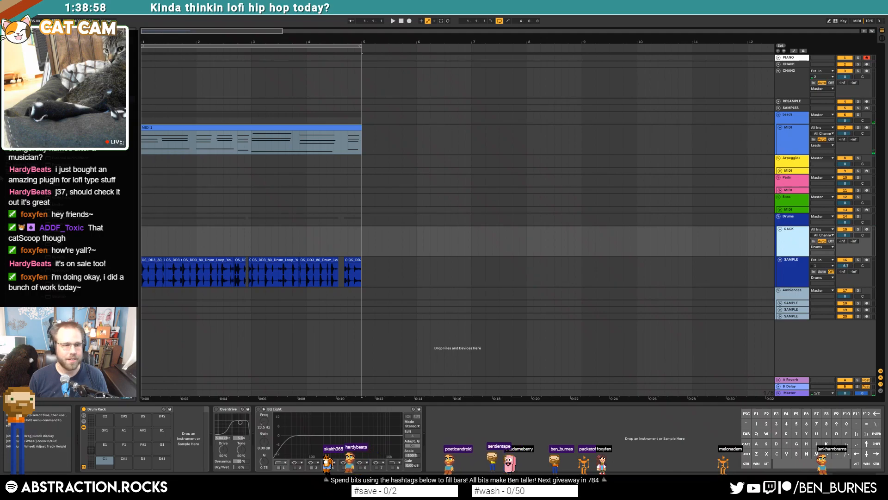
pyautogui.click(781, 211)
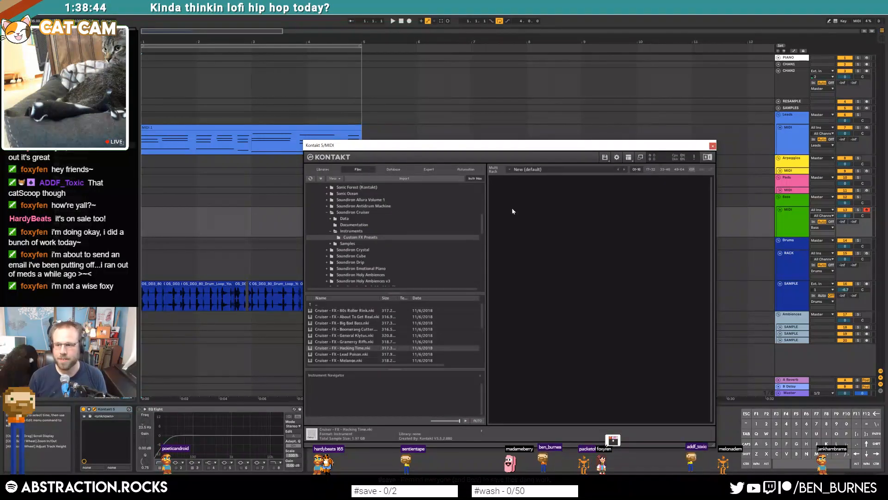
# Search the Kontakt database for "upright", load Upright Bass on the bass MIDI track and close the plug-in window
pyautogui.click(393, 170)
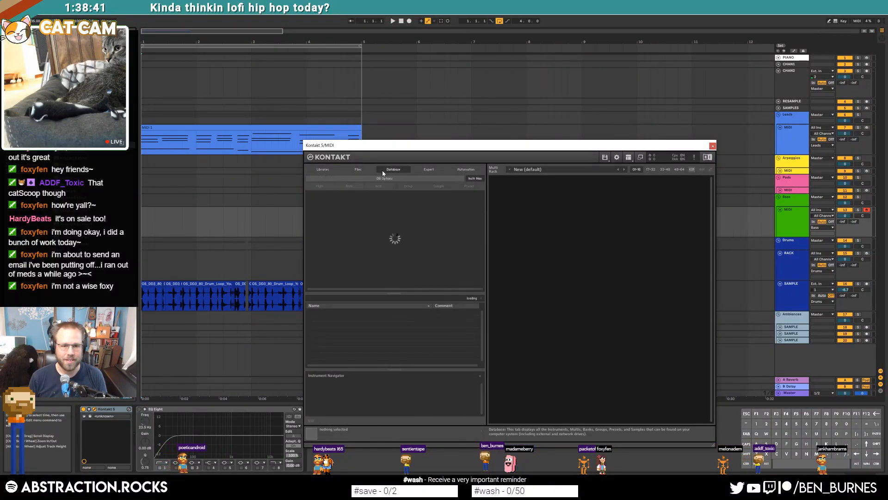
pyautogui.click(345, 296)
pyautogui.write('upright')
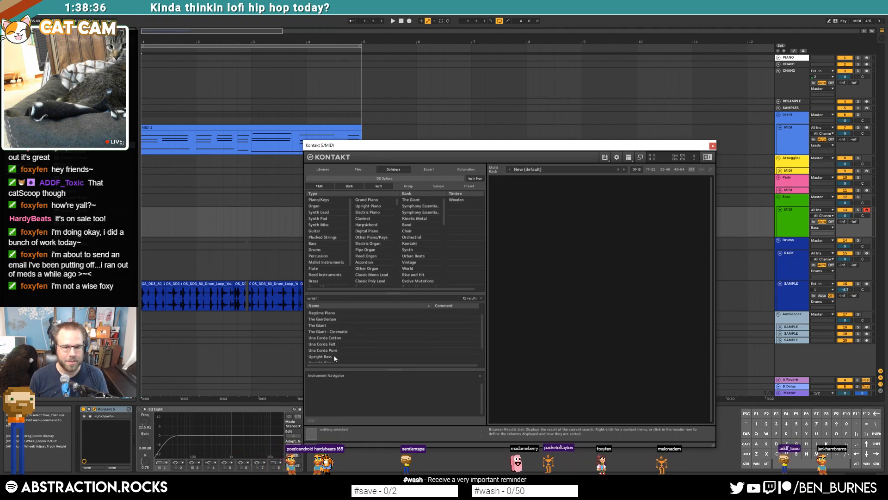
pyautogui.doubleClick(334, 357)
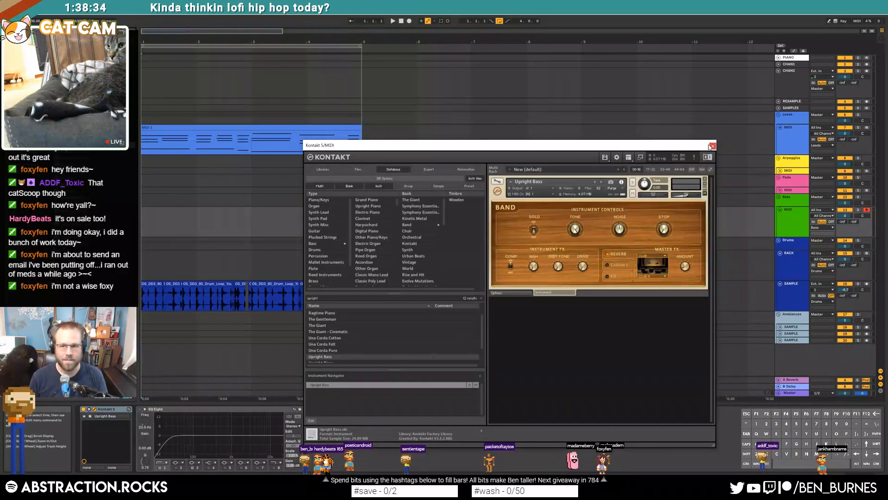
pyautogui.click(788, 219)
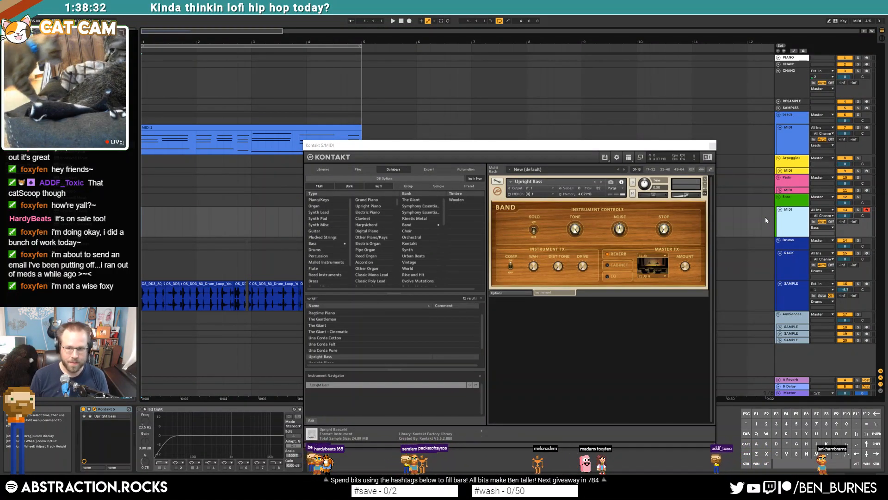
pyautogui.click(713, 146)
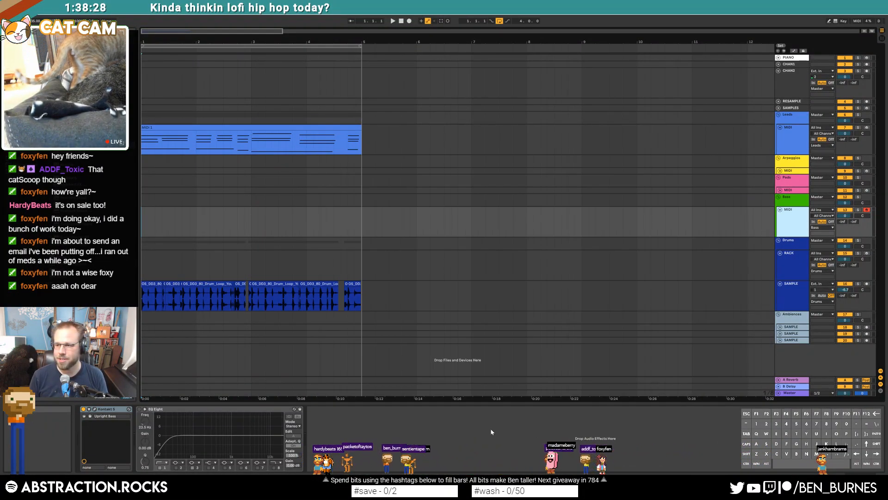
pyautogui.click(409, 21)
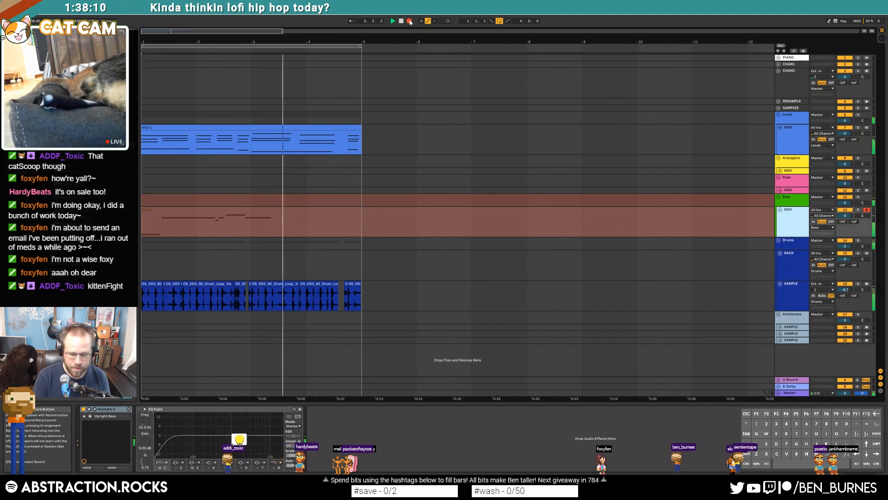
pyautogui.press('space')
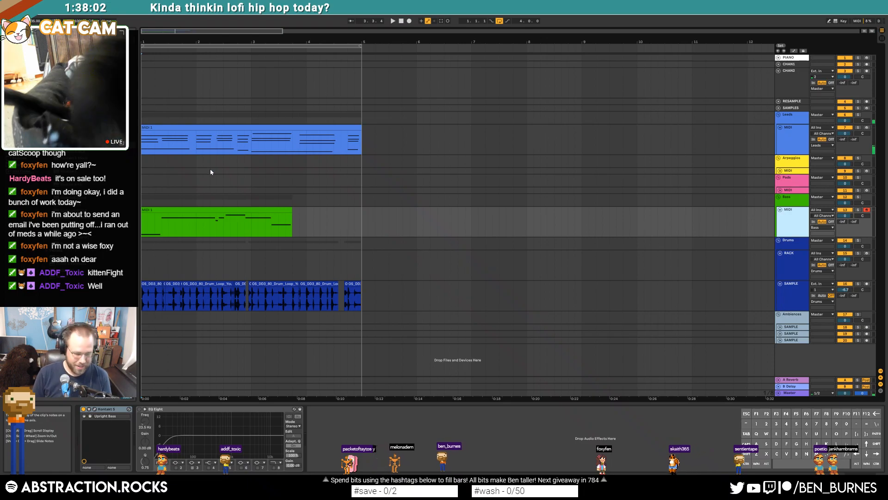
pyautogui.click(217, 201)
pyautogui.hotkey('ctrl', 'z')
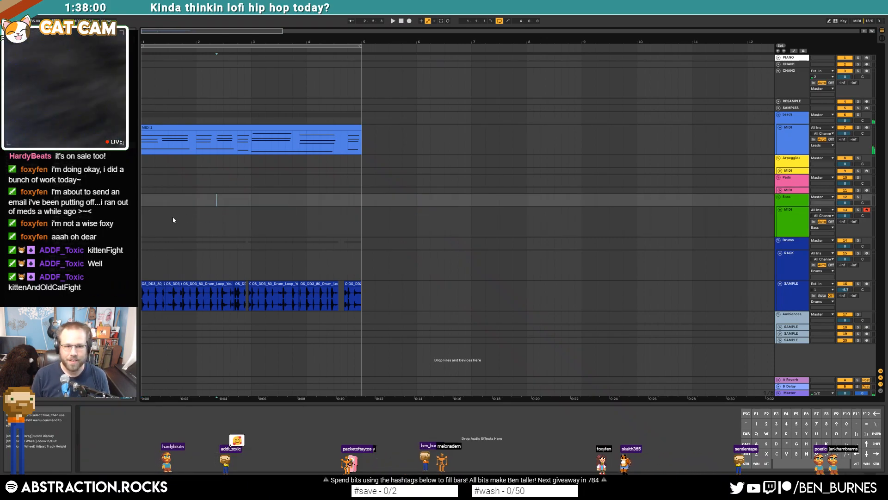
# Record a four-bar upright bass take on the bass MIDI track from the start of the loop
pyautogui.click(142, 218)
pyautogui.press('F9')
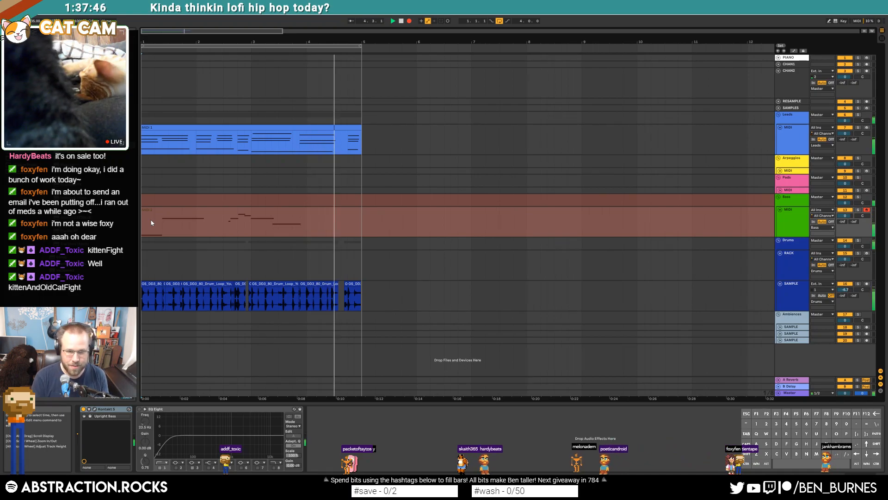
pyautogui.press('space')
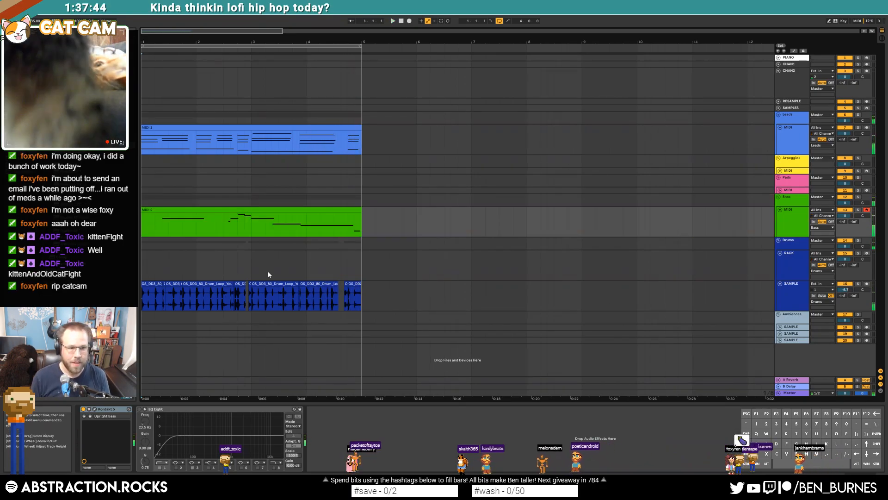
# Open the recorded bass clip, raise the pitch of its last three notes and play the loop
pyautogui.doubleClick(277, 220)
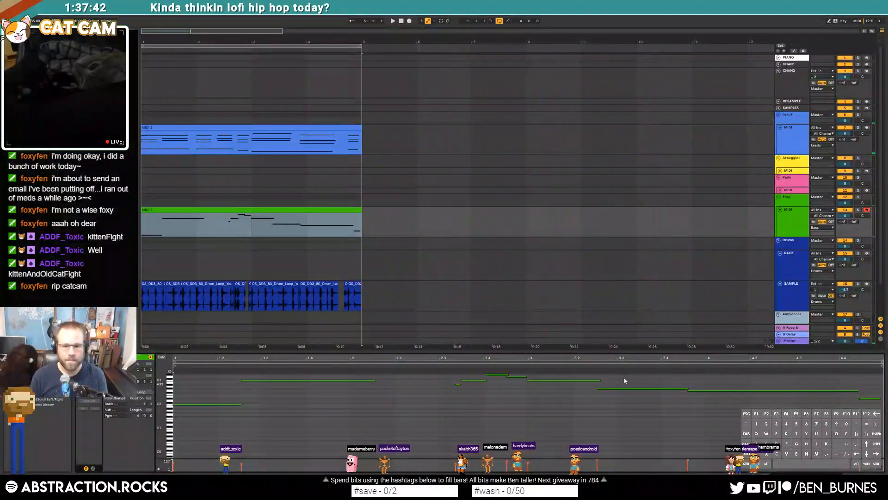
pyautogui.click(703, 391)
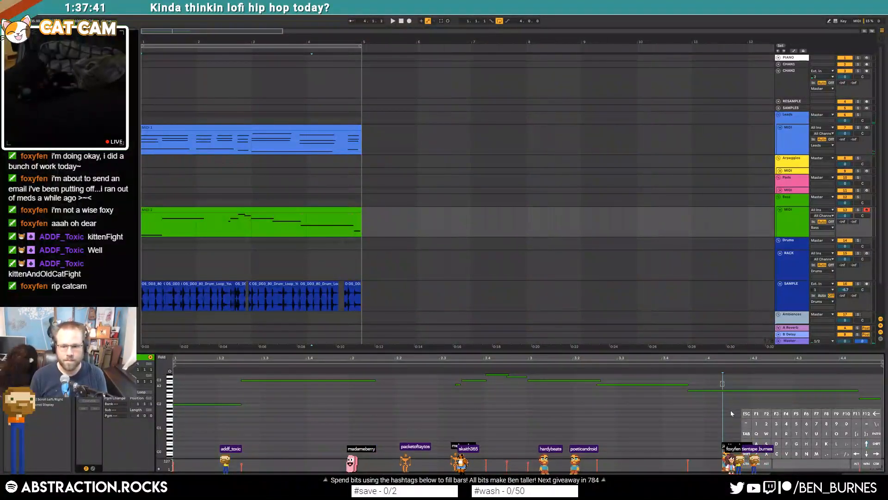
pyautogui.click(876, 408)
pyautogui.press('space')
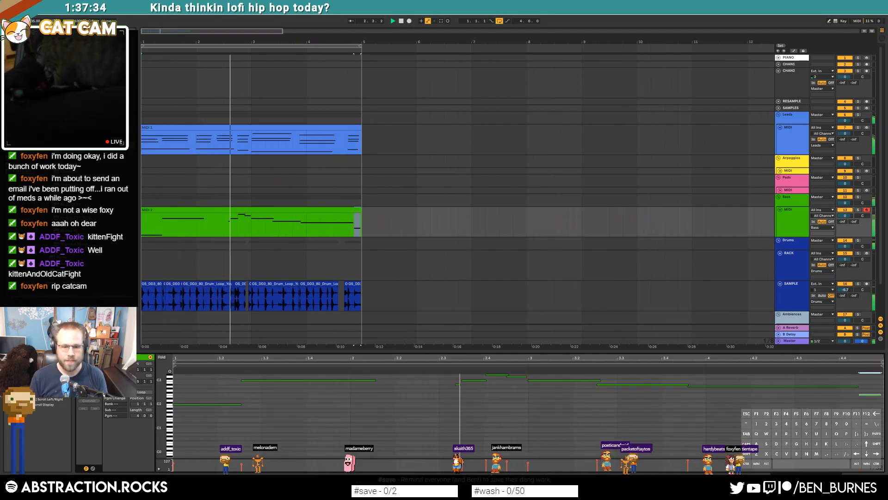
# Lower the pitch of the two long bass notes in the second half of bar 3 and across bar 4 slightly
pyautogui.moveTo(487, 460); pyautogui.dragTo(509, 463)
pyautogui.click(708, 387)
pyautogui.press('Down')
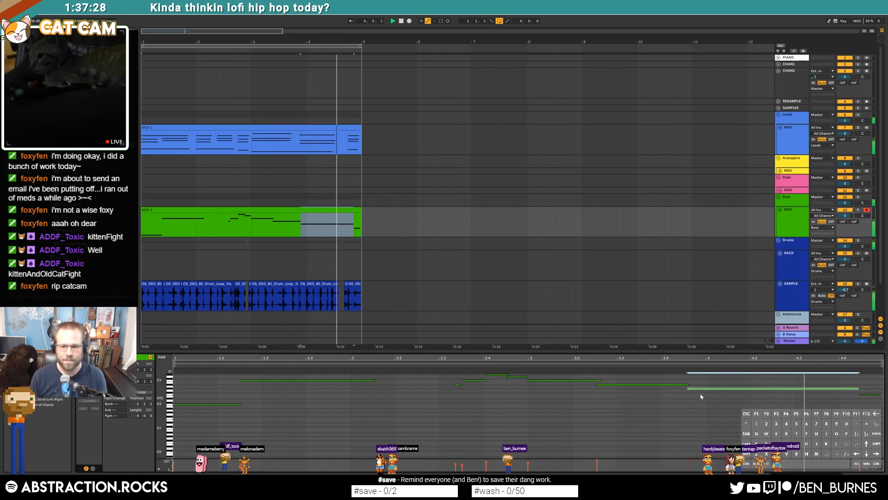
pyautogui.keyDown('alt'); pyautogui.click(618, 385); pyautogui.keyUp('alt')
pyautogui.moveTo(618, 384); pyautogui.dragTo(619, 389)
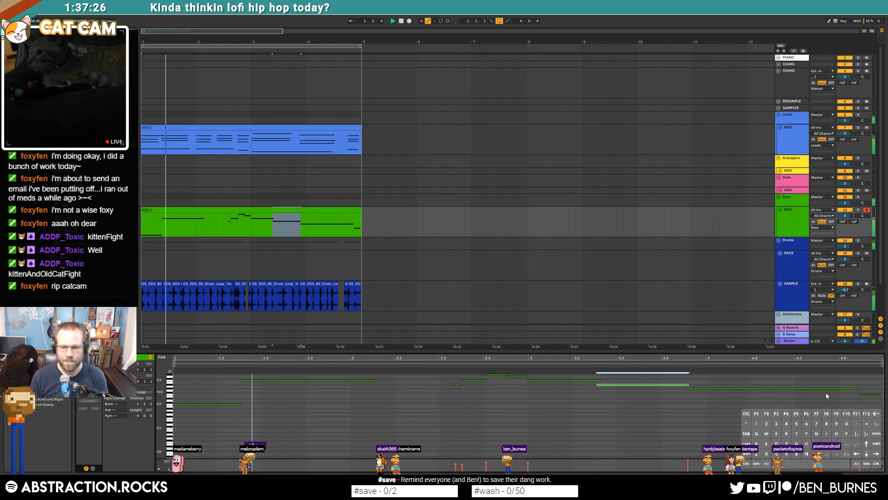
# Move the last short bass note to a lower pitch and nudge it earlier to start just before beat 4.4
pyautogui.moveTo(869, 395); pyautogui.dragTo(869, 401)
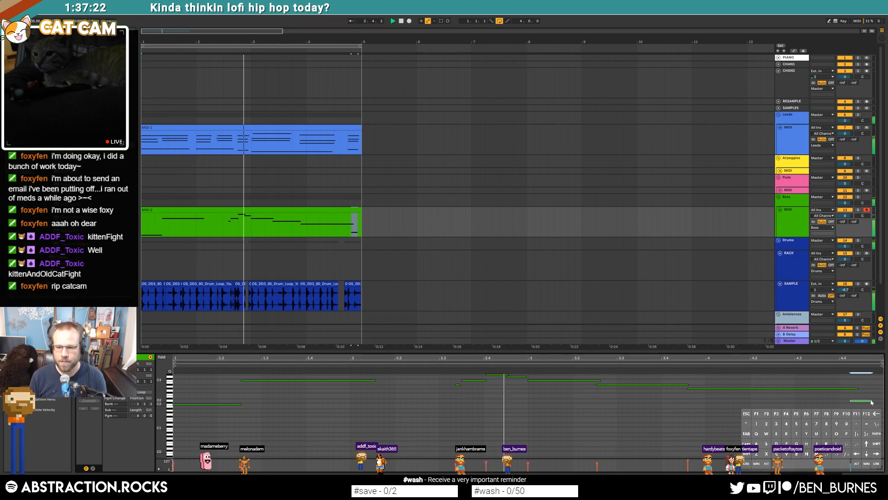
pyautogui.press('Left')
pyautogui.press('Left')
pyautogui.press('Left')
pyautogui.press('Left')
pyautogui.hotkey('shift', 'Left')
pyautogui.hotkey('shift', 'Left')
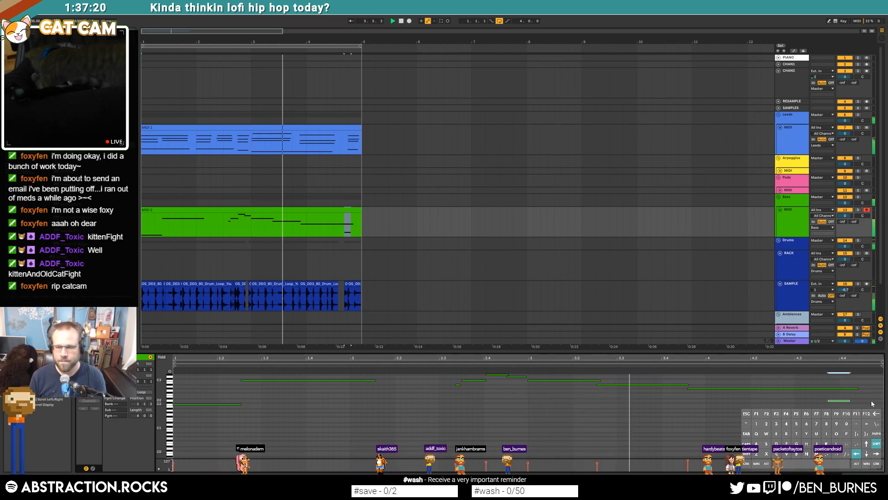
# Duplicate the short bass note just after beat 4.4 and extend the copy to the end of the clip
pyautogui.hotkey('ctrl', '2')
pyautogui.click(859, 401)
pyautogui.moveTo(861, 400); pyautogui.dragTo(882, 401)
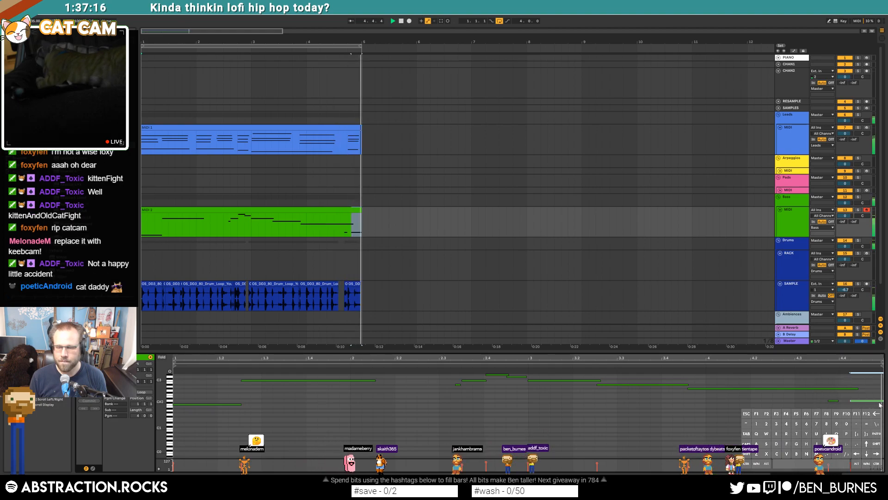
# Nudge the short bass note between beats 2.3 and 2.4 slightly earlier
pyautogui.click(90, 401)
pyautogui.click(93, 404)
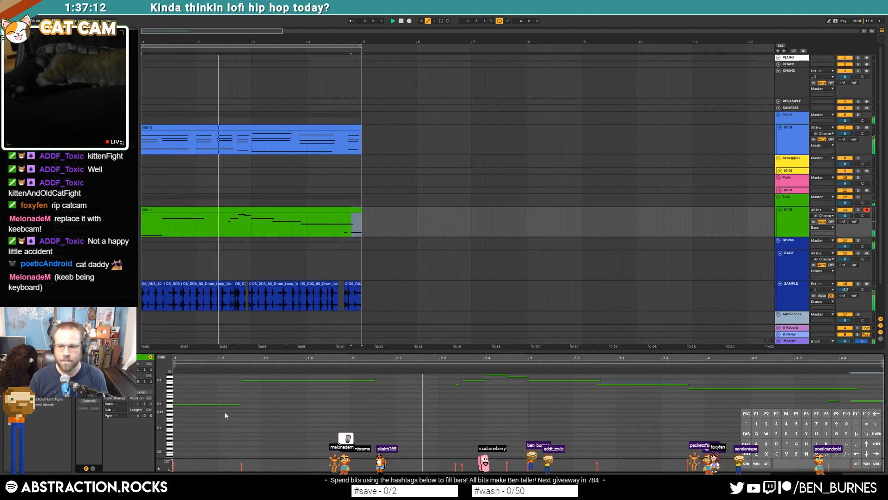
pyautogui.click(407, 417)
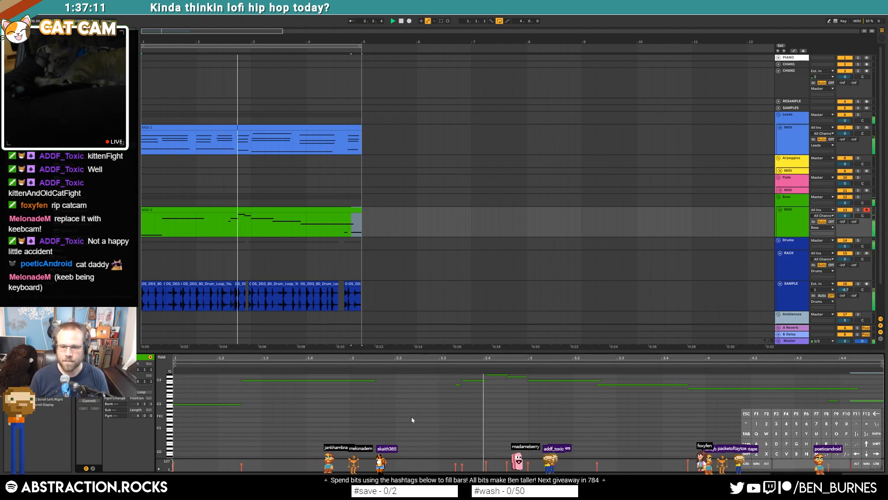
pyautogui.click(458, 385)
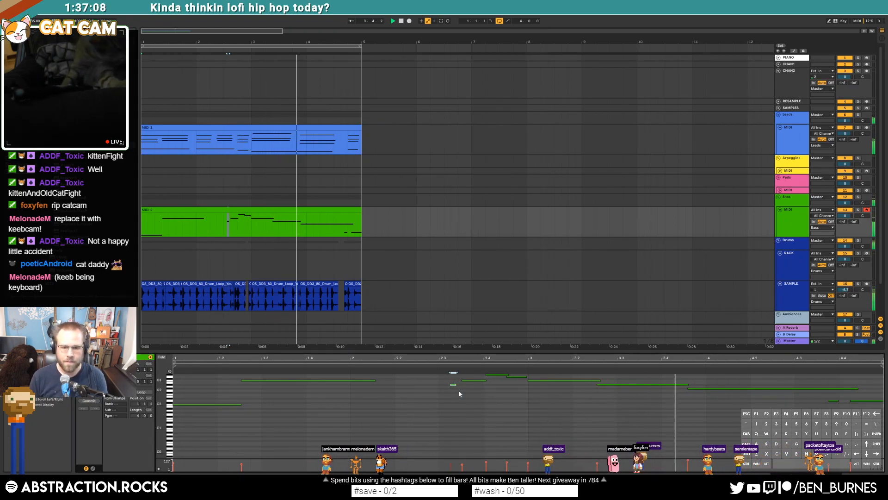
# Shorten the long bass note in bar 4 to end about midway between beats 4.3 and 4.4
pyautogui.click(704, 388)
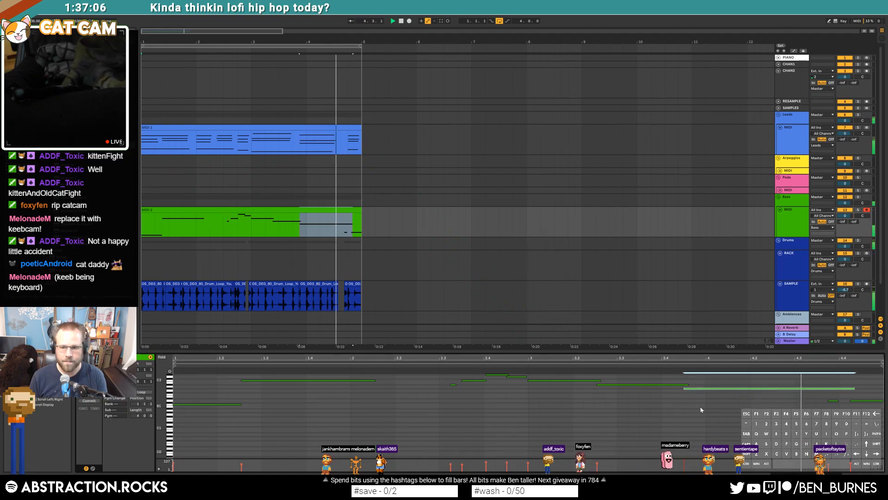
pyautogui.moveTo(855, 388); pyautogui.dragTo(818, 388)
pyautogui.click(861, 401)
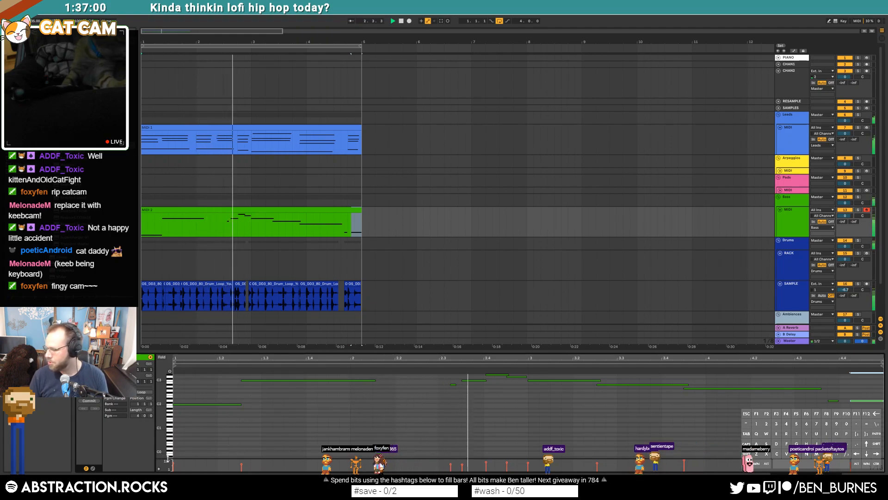
# Solo the bass track, play its ending and delete the pitch-bend curve under the last bass note
pyautogui.click(92, 468)
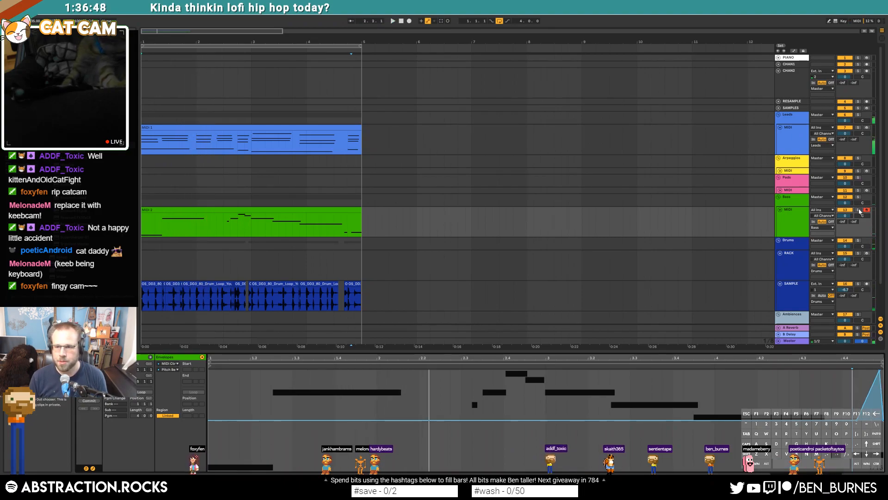
pyautogui.click(858, 210)
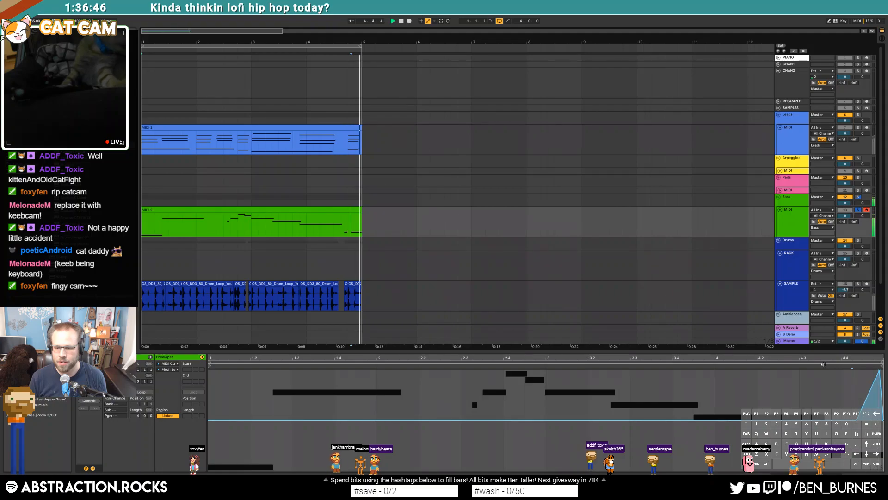
pyautogui.press('space')
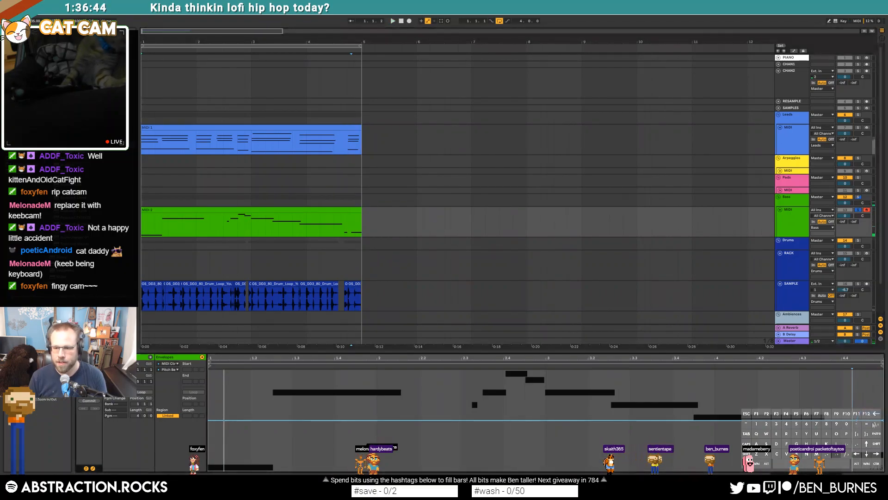
pyautogui.moveTo(882, 435); pyautogui.dragTo(851, 434)
pyautogui.press('Delete')
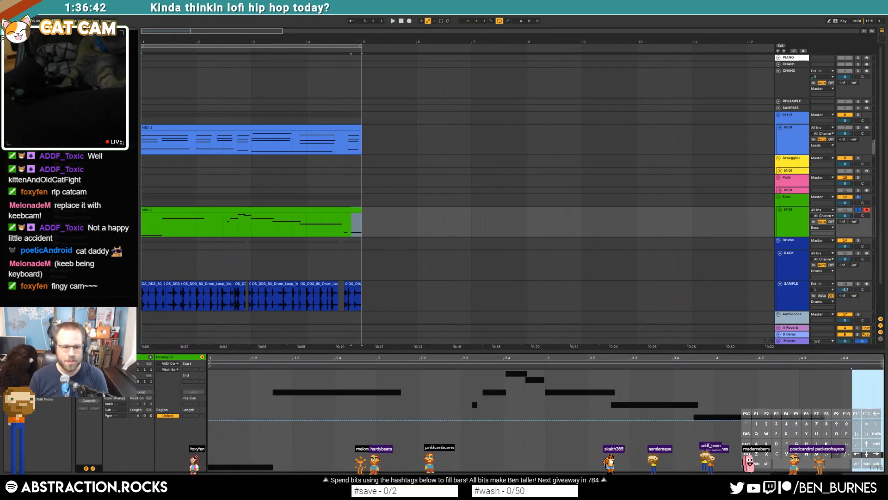
# Raise the last bass note's pitch slightly, audition it and take the bass track out of solo
pyautogui.click(86, 469)
pyautogui.moveTo(869, 410); pyautogui.dragTo(844, 390)
pyautogui.press('Up')
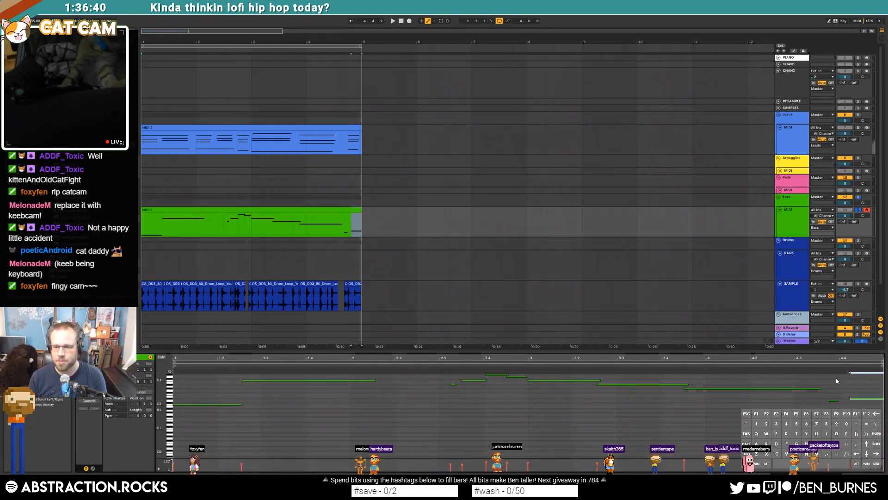
pyautogui.press('space')
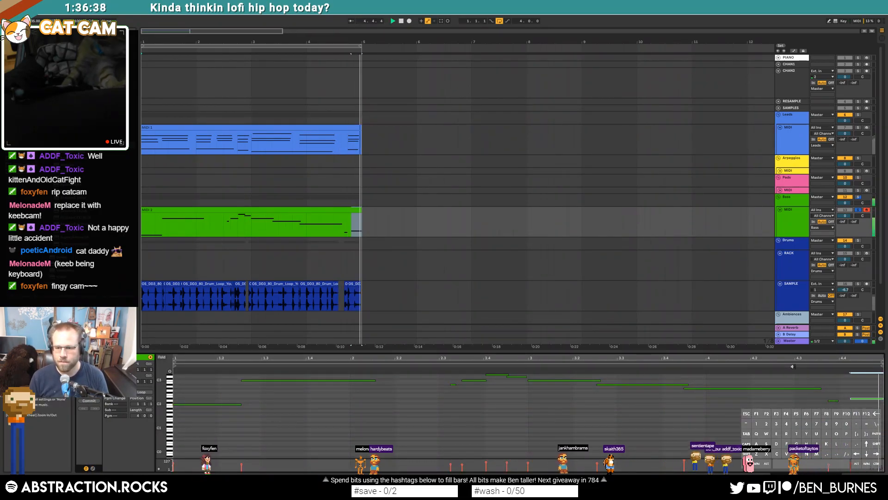
pyautogui.click(858, 196)
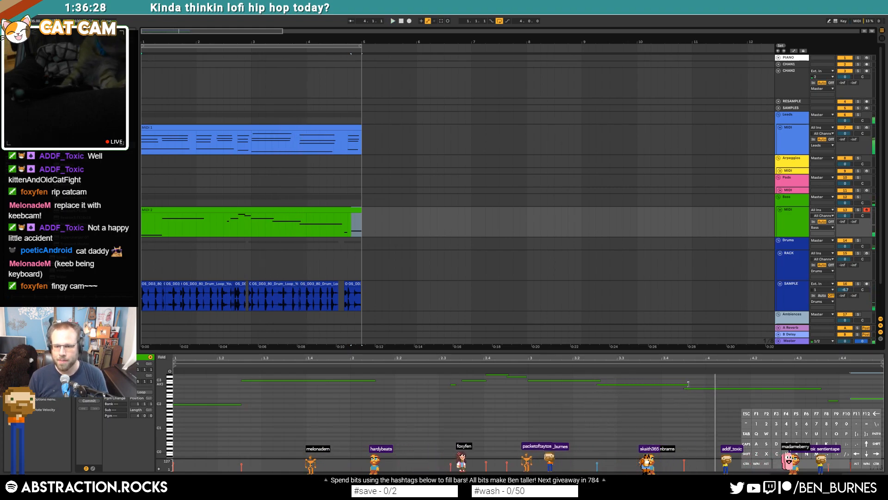
# Trim the ends of the second-half bar 3 bass note, up to where the following note starts, and the long bar 4 note
pyautogui.moveTo(687, 384); pyautogui.dragTo(680, 383)
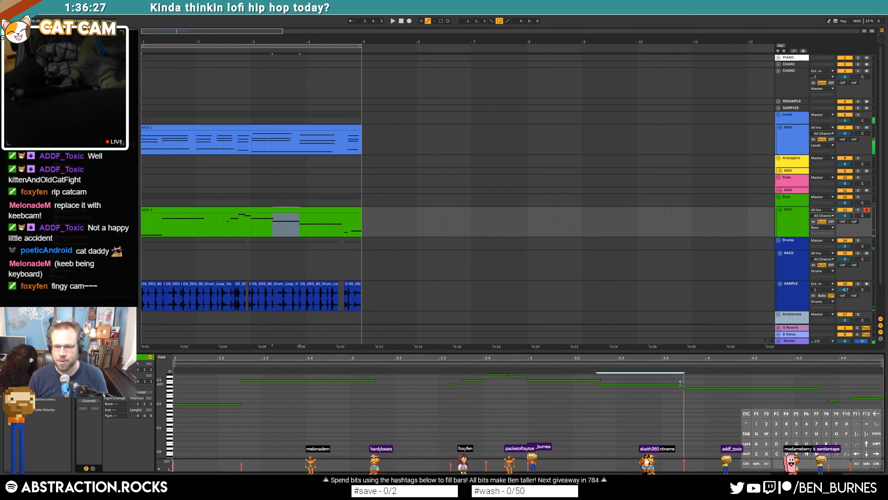
pyautogui.click(821, 391)
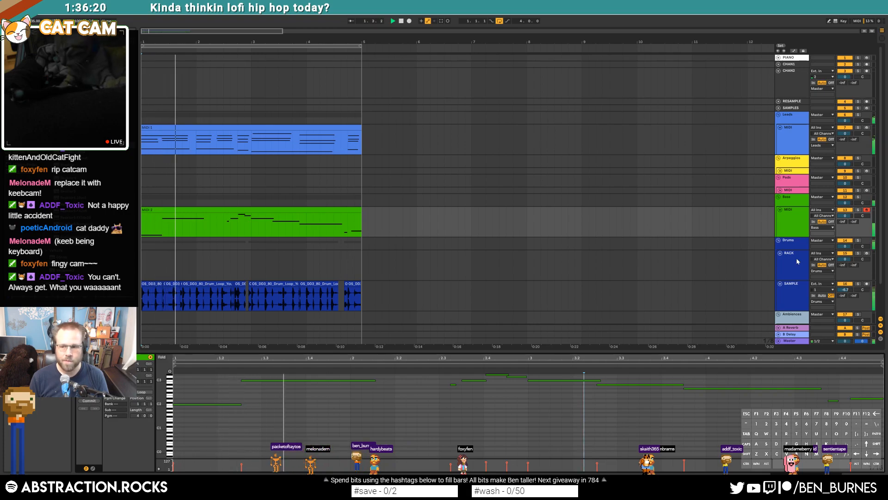
pyautogui.click(782, 260)
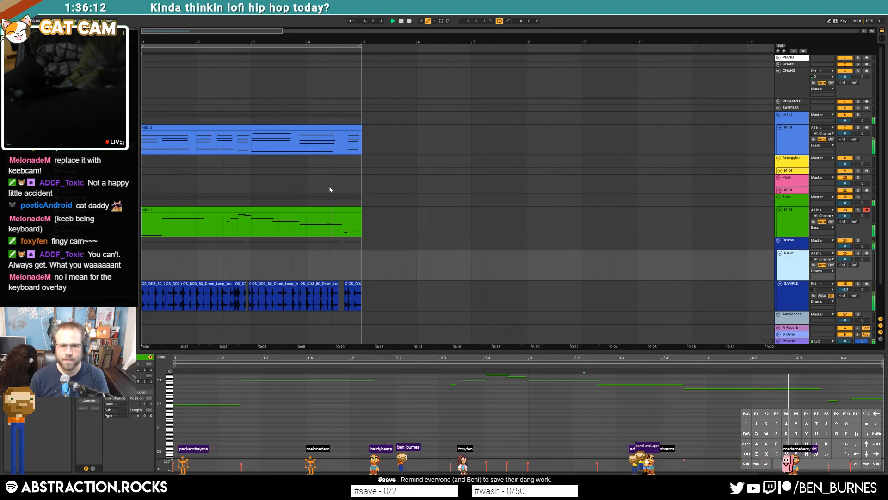
pyautogui.click(345, 209)
pyautogui.click(821, 392)
pyautogui.click(815, 388)
pyautogui.click(717, 434)
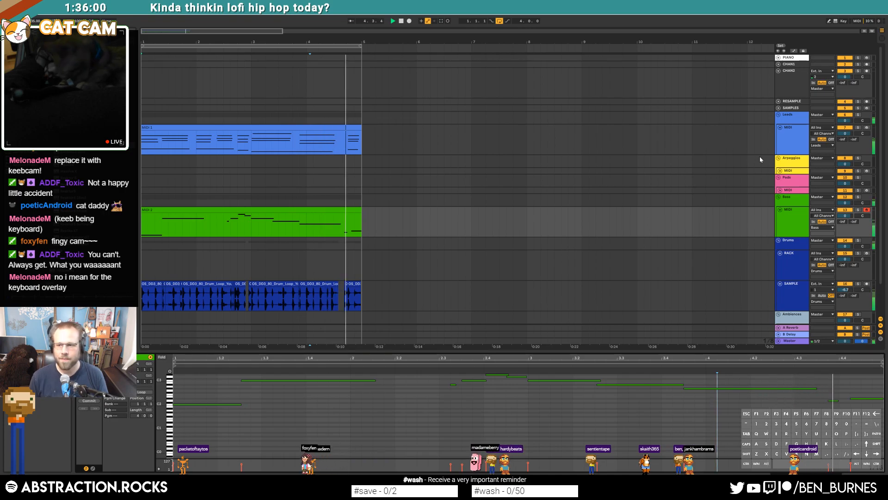
# Fold the CHAN2 track and insert an unfolded audio track below the Leads group's MIDI track
pyautogui.click(802, 141)
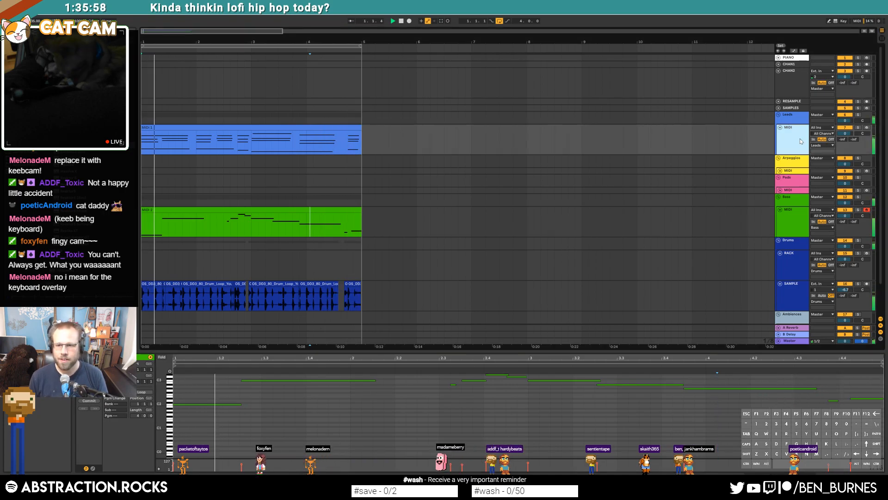
pyautogui.click(779, 70)
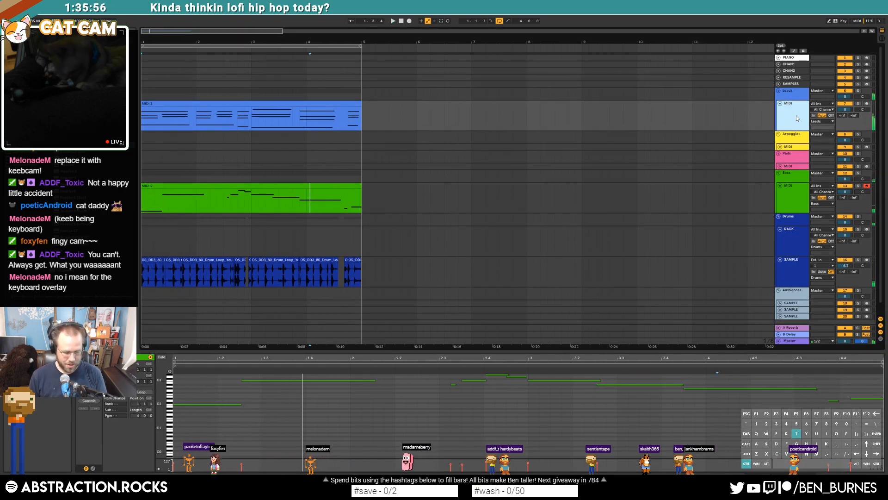
pyautogui.hotkey('ctrl', 't')
pyautogui.click(780, 135)
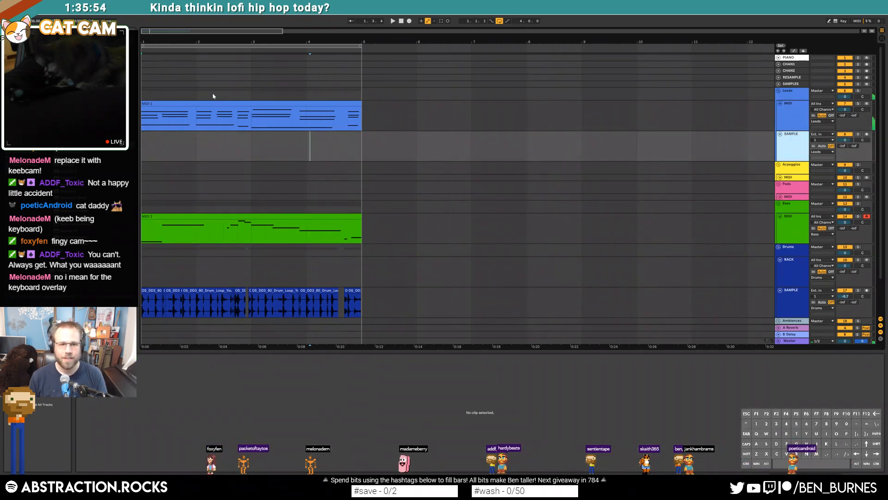
# Turn on looping for the four-bar piano clip and extend it to the start of bar 17
pyautogui.click(214, 103)
pyautogui.moveTo(268, 43); pyautogui.dragTo(268, 28)
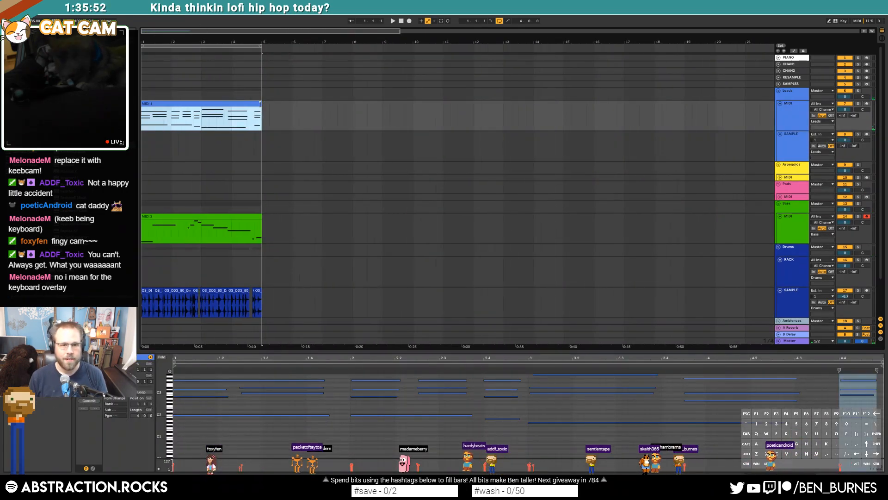
pyautogui.moveTo(513, 112); pyautogui.dragTo(593, 111)
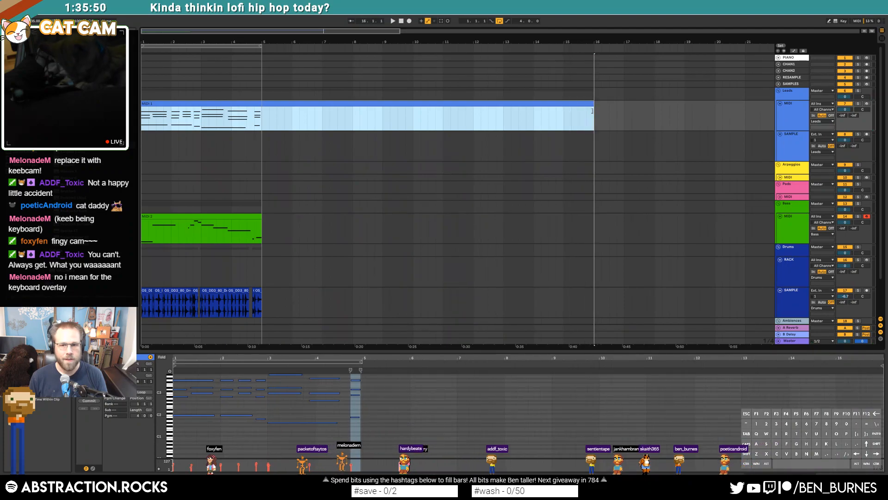
pyautogui.click(142, 392)
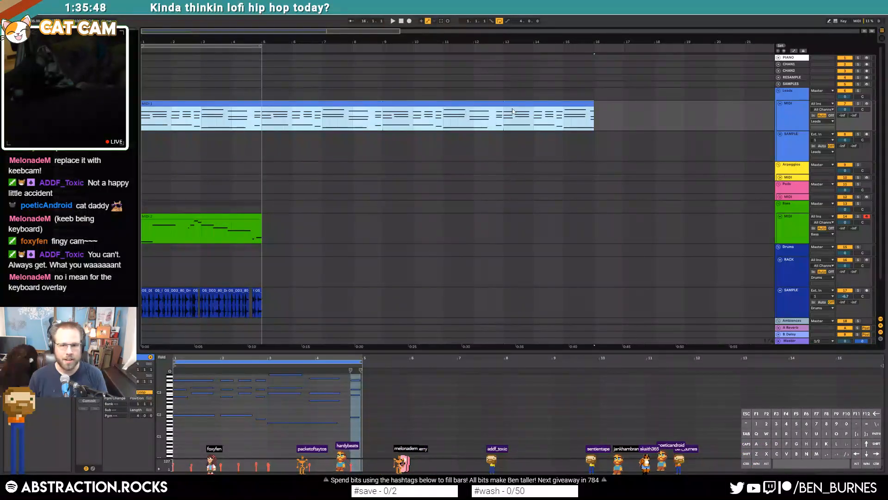
pyautogui.moveTo(622, 105); pyautogui.dragTo(625, 105)
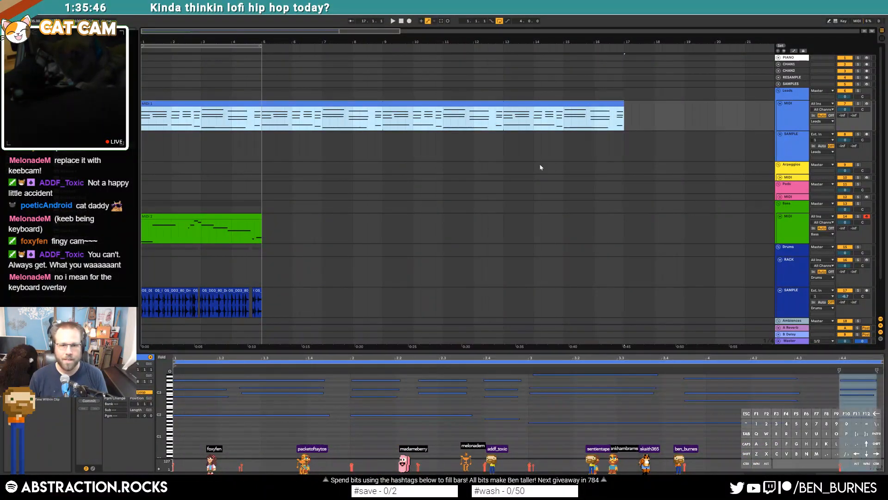
# Turn on looping for the bass clip and extend it to the start of bar 17
pyautogui.click(272, 222)
pyautogui.click(261, 217)
pyautogui.click(140, 392)
pyautogui.moveTo(261, 214); pyautogui.dragTo(626, 216)
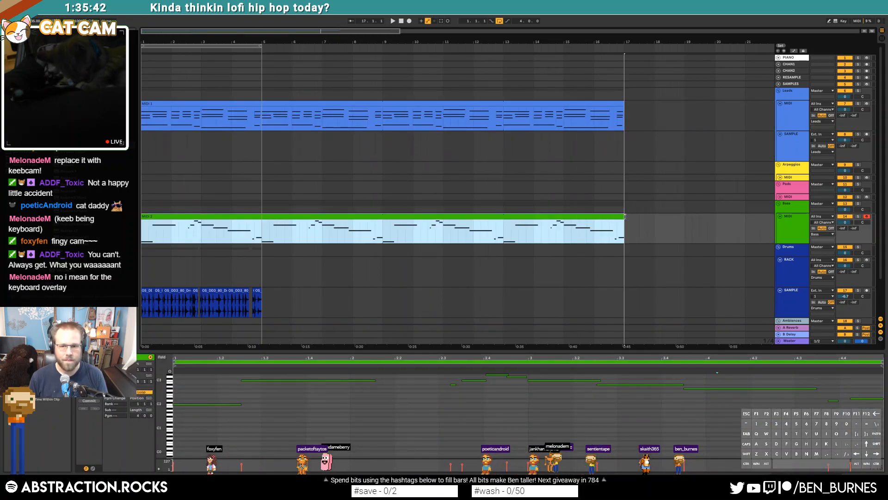
# Duplicate the first four bars of drum loop clips three times to fill the arrangement up to bar 17
pyautogui.scroll(-3, 304, 284)
pyautogui.click(264, 257)
pyautogui.hotkey('shift', 'Home')
pyautogui.hotkey('ctrl', 'd')
pyautogui.hotkey('ctrl', 'd')
pyautogui.hotkey('ctrl', 'd')
pyautogui.scroll(1, 237, 189)
pyautogui.scroll(2, 236, 189)
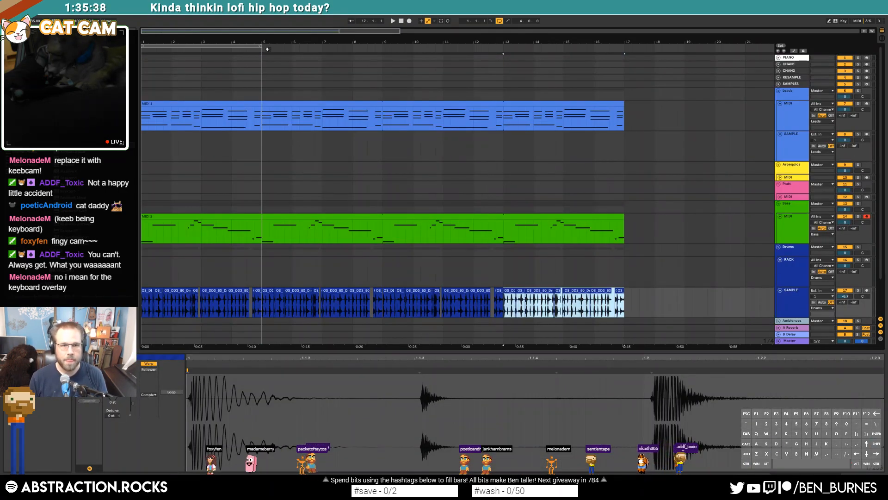
# Extend the arrangement loop to cover all 16 bars and play the track from the start
pyautogui.moveTo(263, 48); pyautogui.dragTo(625, 71)
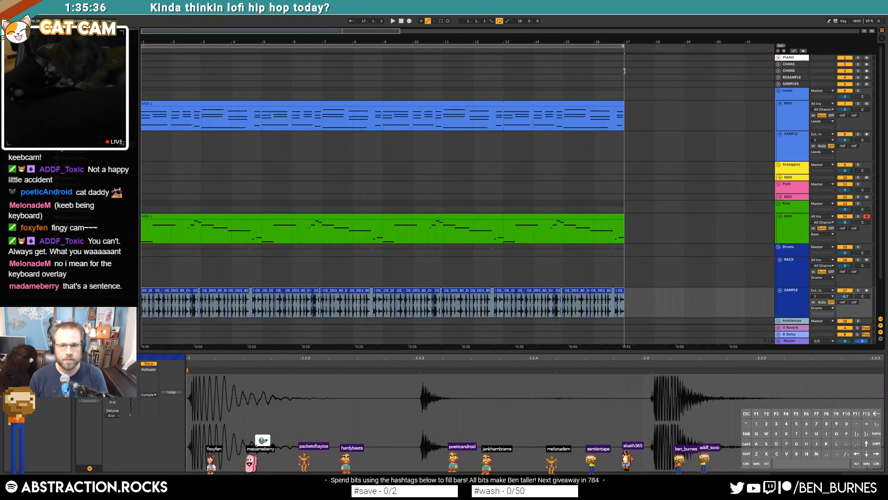
pyautogui.click(143, 145)
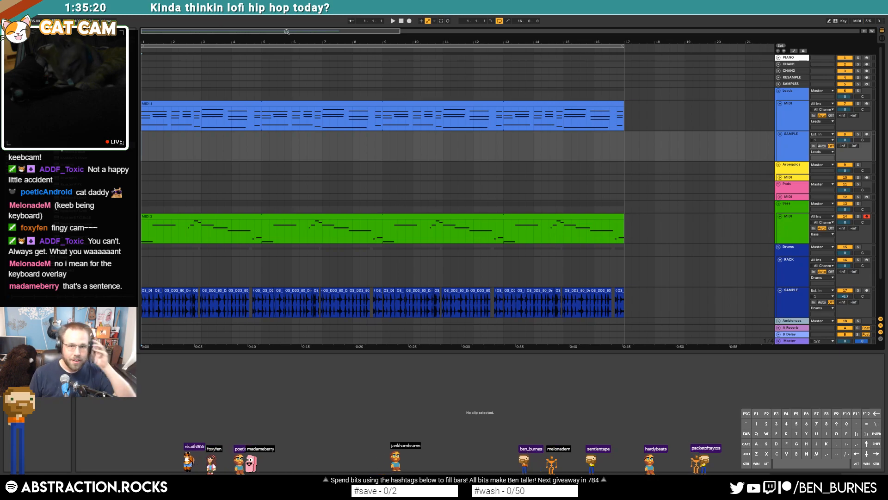
pyautogui.press('space')
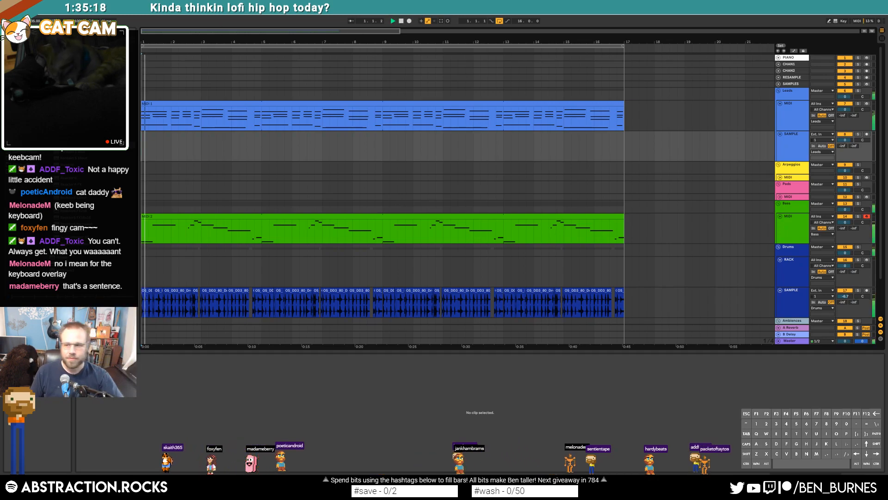
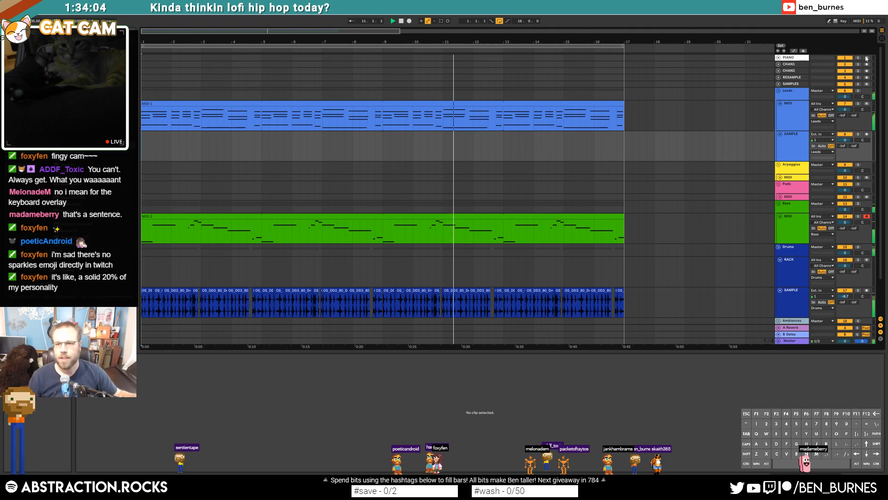
# Unfold the CHAN1 track, arm it and record a melodica take over the looping arrangement
pyautogui.click(779, 64)
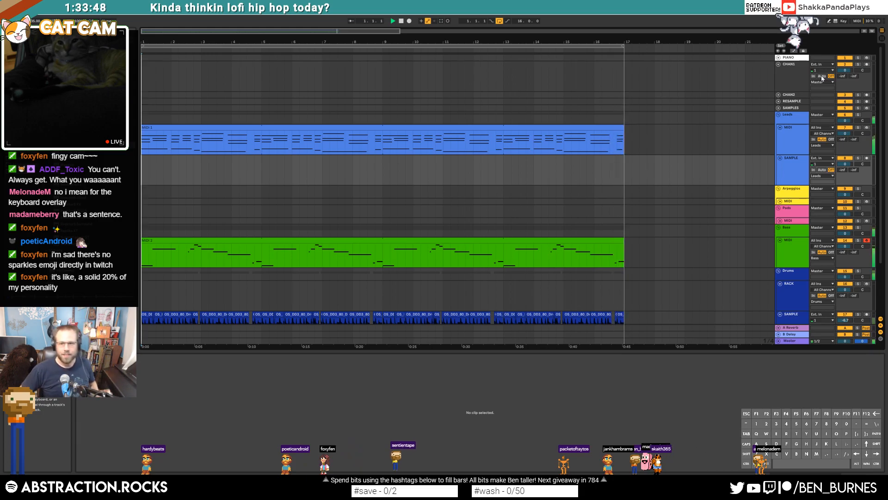
pyautogui.click(866, 65)
pyautogui.press('F9')
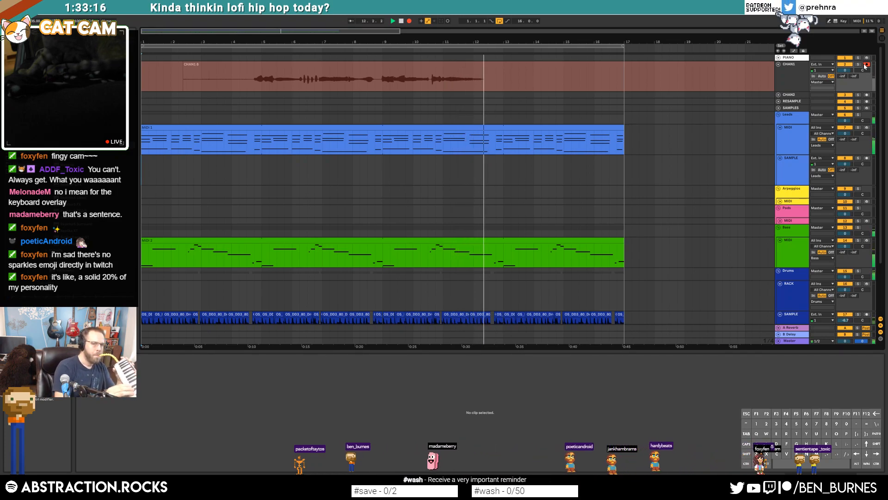
pyautogui.press('space')
# Trim the first melodica take to end at about beat 10.3 and record a second take continuing from it on CHAN1
pyautogui.click(429, 51)
pyautogui.moveTo(486, 64); pyautogui.dragTo(425, 63)
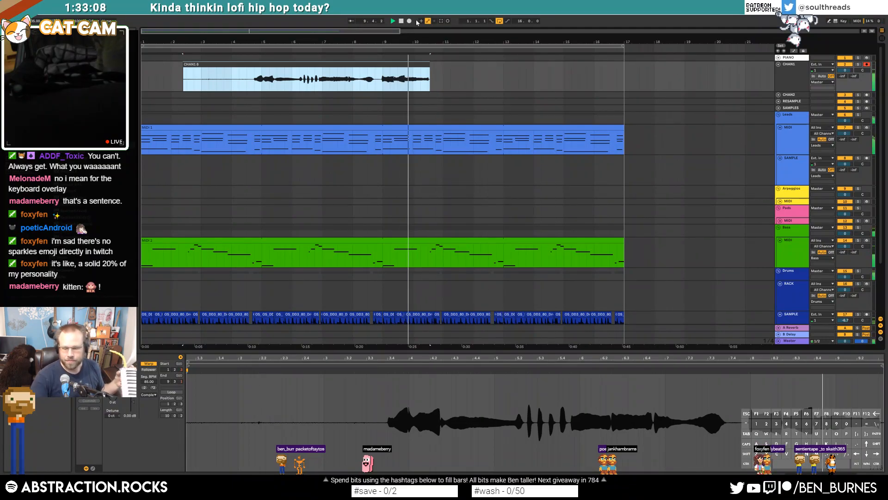
pyautogui.click(410, 20)
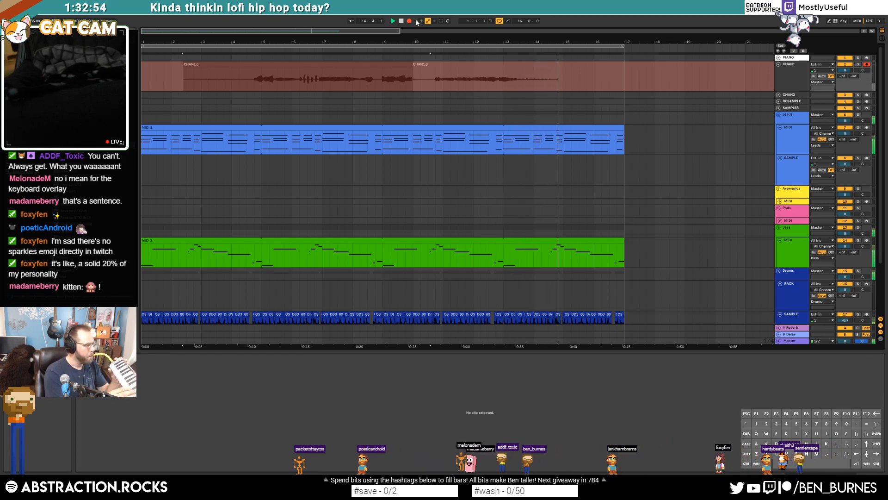
pyautogui.press('space')
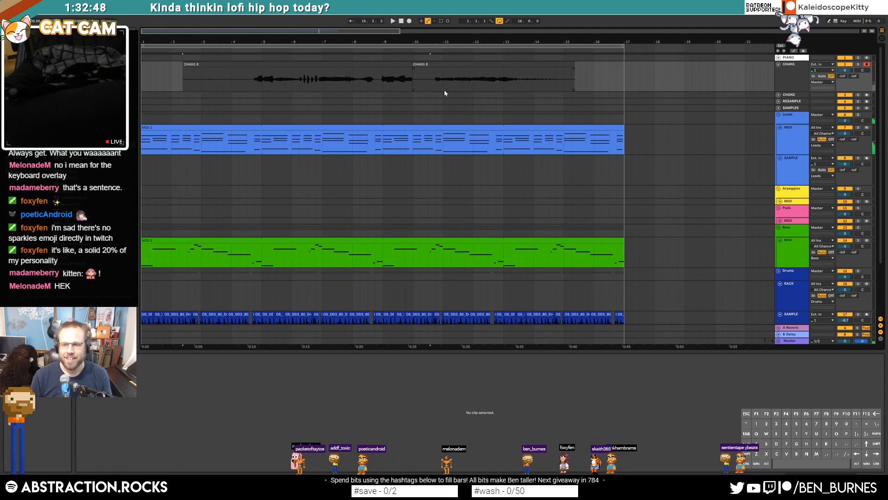
# Move the boundary between the two melodica takes to about beat 10.3 and trim the first take's start to beat 4.3
pyautogui.click(410, 71)
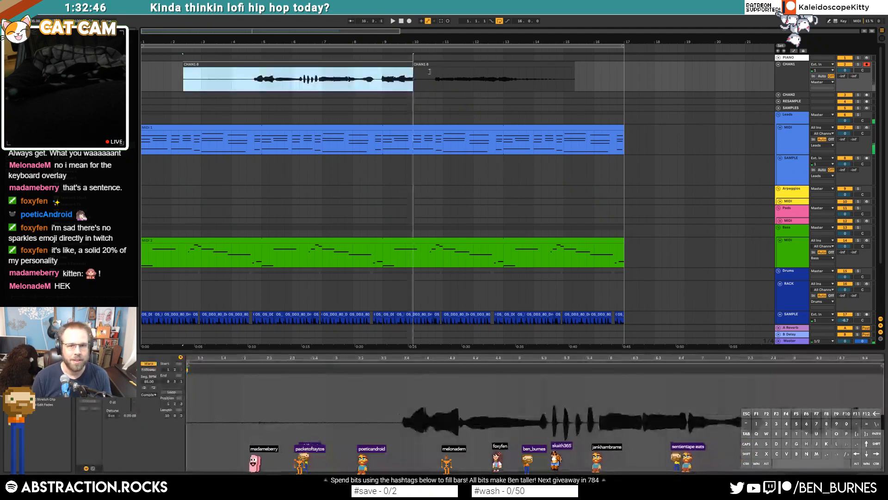
pyautogui.moveTo(430, 72); pyautogui.dragTo(430, 74)
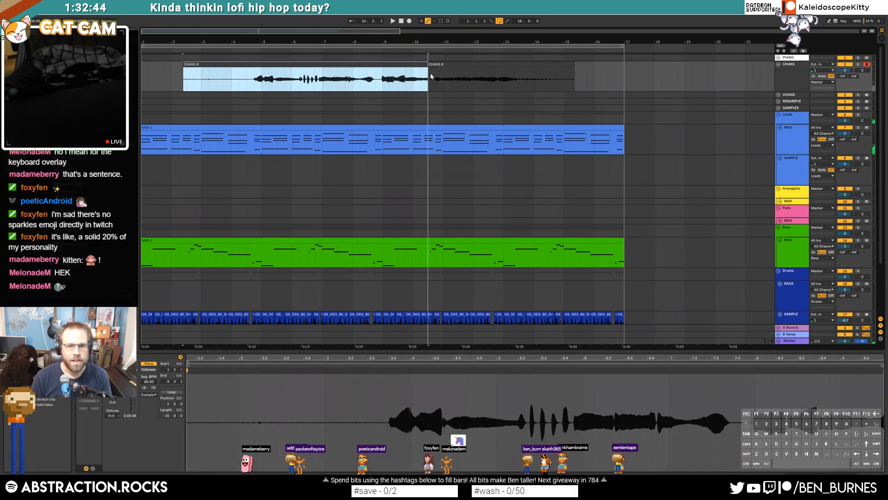
pyautogui.scroll(5, 430, 76)
pyautogui.moveTo(420, 70); pyautogui.dragTo(482, 73)
pyautogui.scroll(-5, 491, 73)
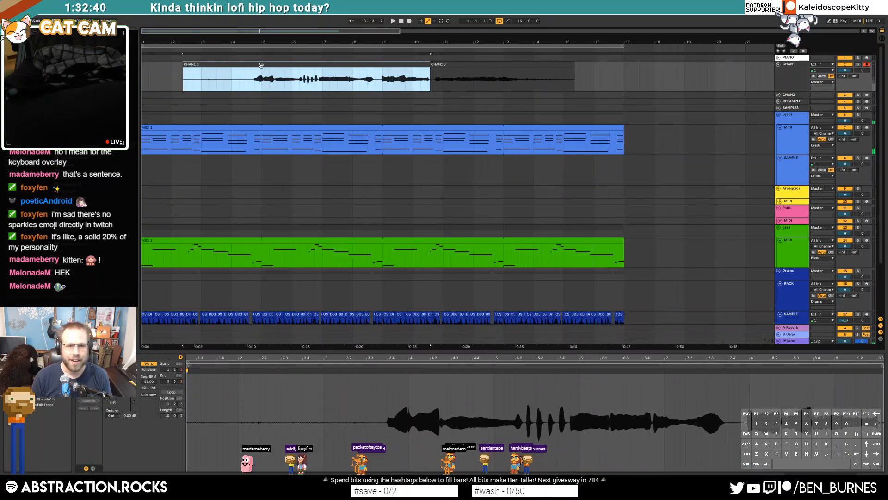
pyautogui.moveTo(183, 70); pyautogui.dragTo(247, 69)
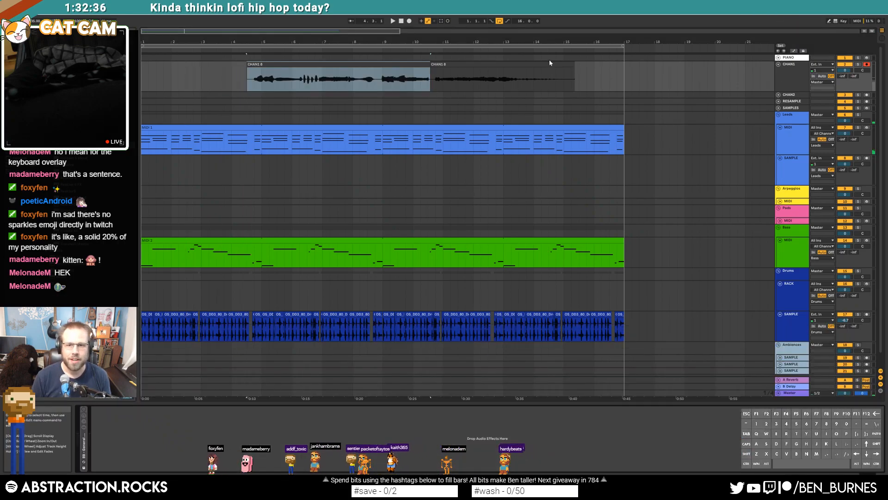
# Move both melodica takes from CHAN1 to the SAMPLE track in the Leads group, keeping their start at beat 4.3
pyautogui.click(471, 59)
pyautogui.click(469, 64)
pyautogui.keyDown('shift'); pyautogui.click(360, 66); pyautogui.keyUp('shift')
pyautogui.press('Delete')
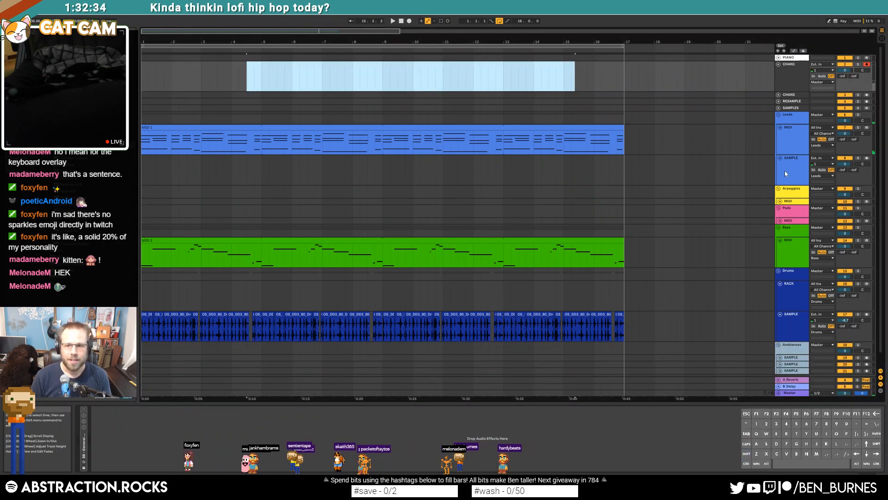
pyautogui.click(785, 174)
pyautogui.click(247, 166)
pyautogui.hotkey('ctrl', 'v')
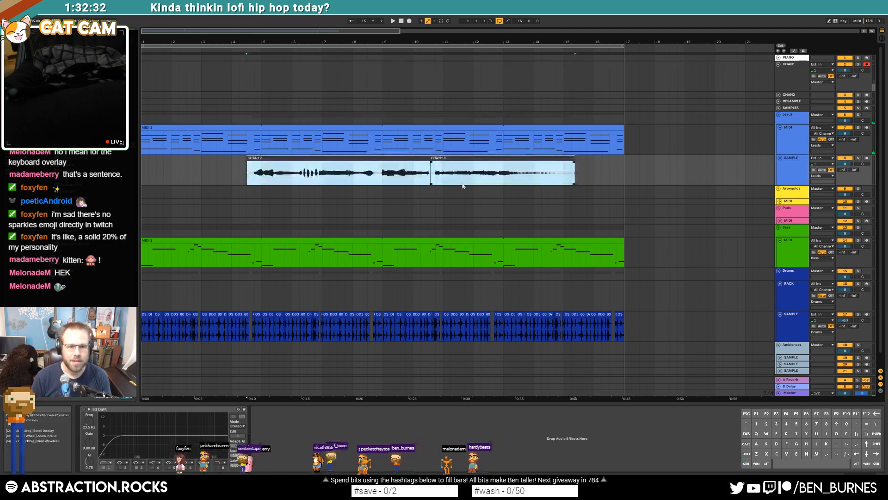
# Rename the Leads SAMPLE track that holds the melodica takes as MELOD
pyautogui.click(795, 168)
pyautogui.hotkey('ctrl', 'r')
pyautogui.write('MELO')
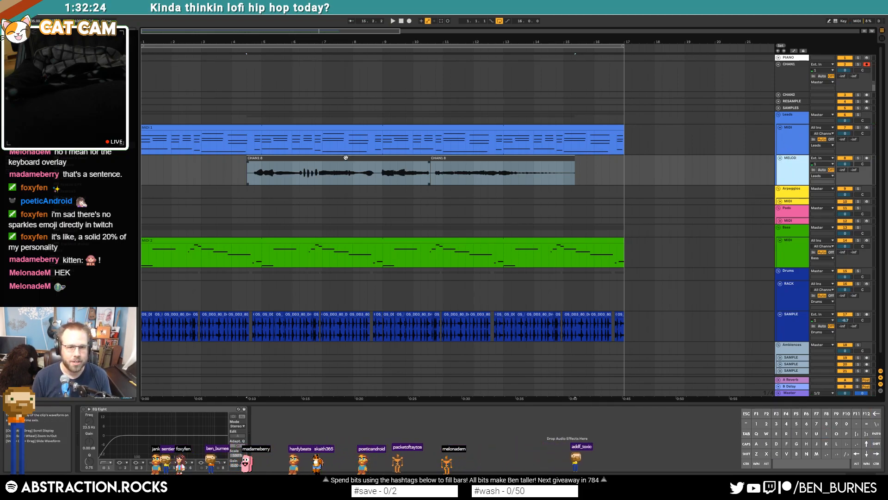
# Insert ValhallaDelay ahead of EQ Eight on the MELOD track, with Dotted sync, 33.6% mix and -4.5 ms spread
pyautogui.click(267, 173)
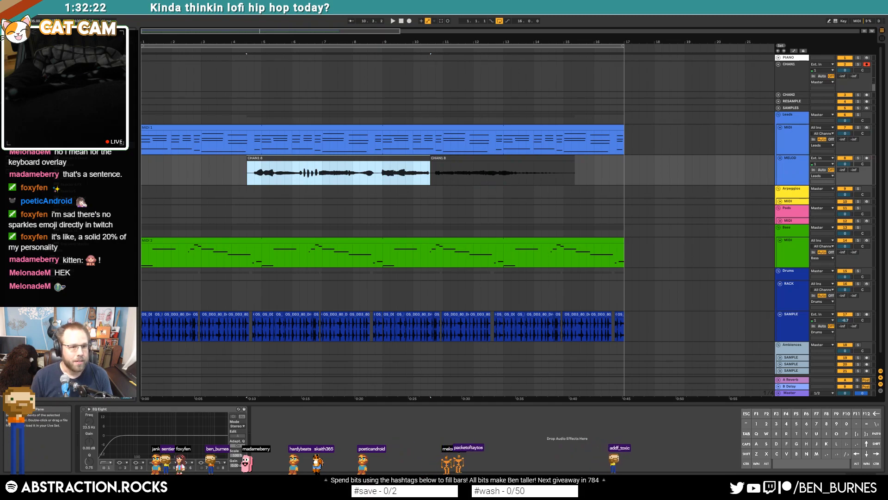
pyautogui.click(24, 147)
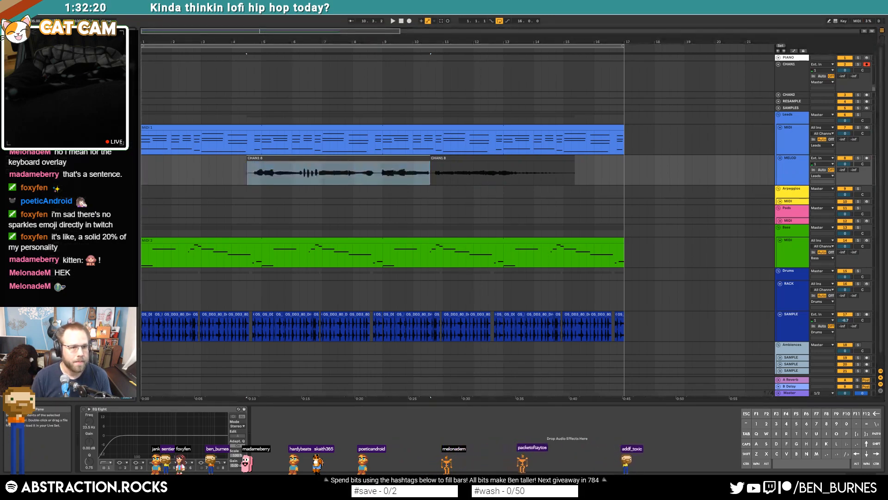
pyautogui.moveTo(318, 443); pyautogui.dragTo(111, 412)
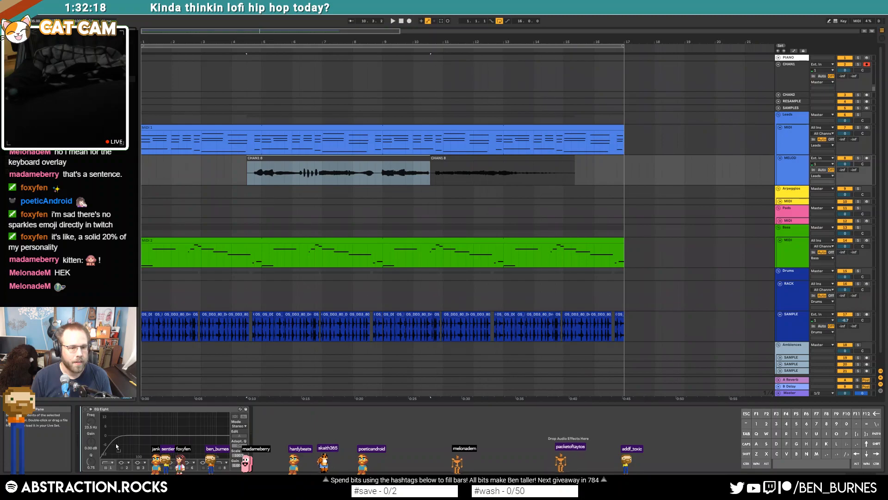
pyautogui.click(381, 248)
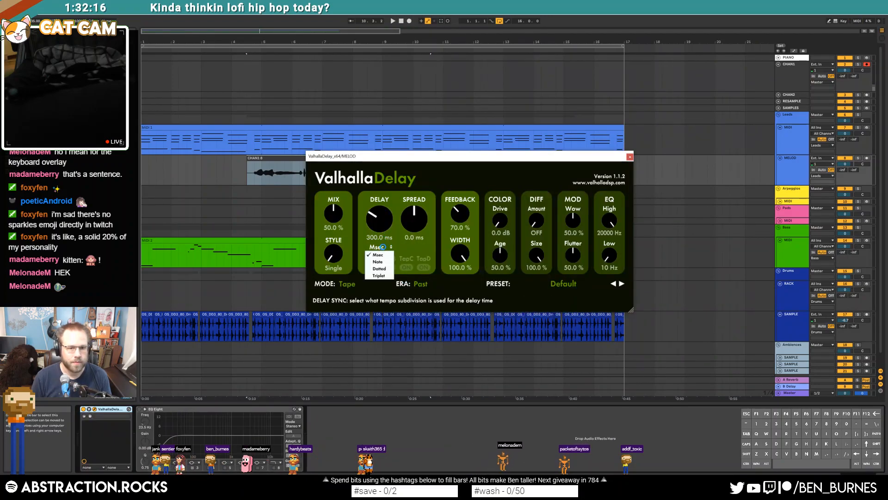
pyautogui.click(387, 268)
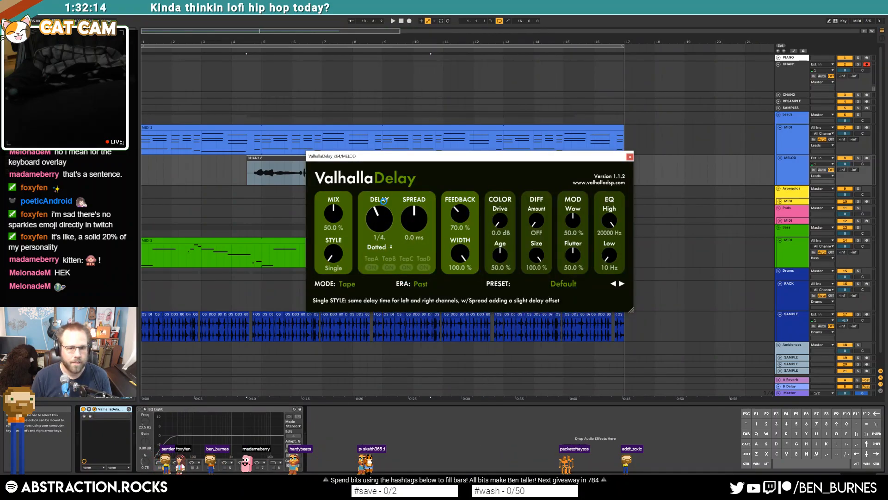
pyautogui.moveTo(334, 216); pyautogui.dragTo(334, 235)
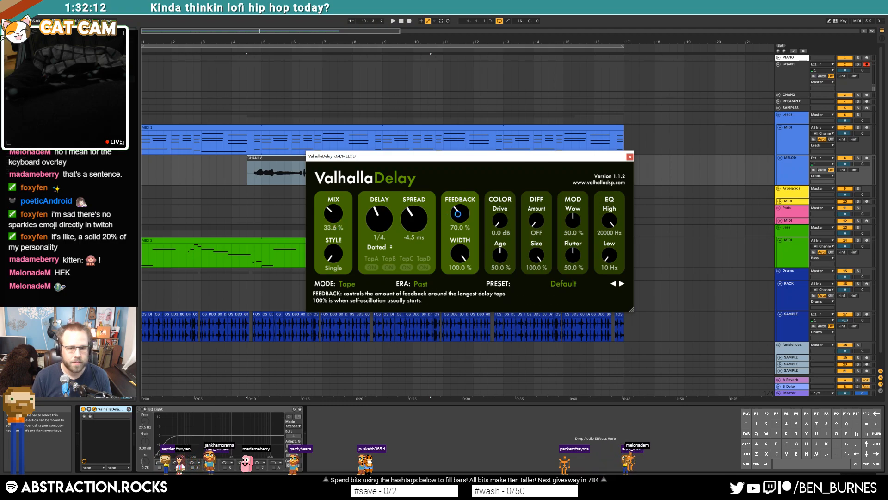
# Set ValhallaDelay to dotted 1/8, feedback 64.4%, diffusion 38.4%, Wow 53.6%, Flutter 44.4%, EQ High 15560 Hz and EQ Low 930 Hz
pyautogui.moveTo(572, 218); pyautogui.dragTo(536, 209)
pyautogui.moveTo(610, 221); pyautogui.dragTo(613, 225)
pyautogui.moveTo(609, 261); pyautogui.dragTo(598, 221)
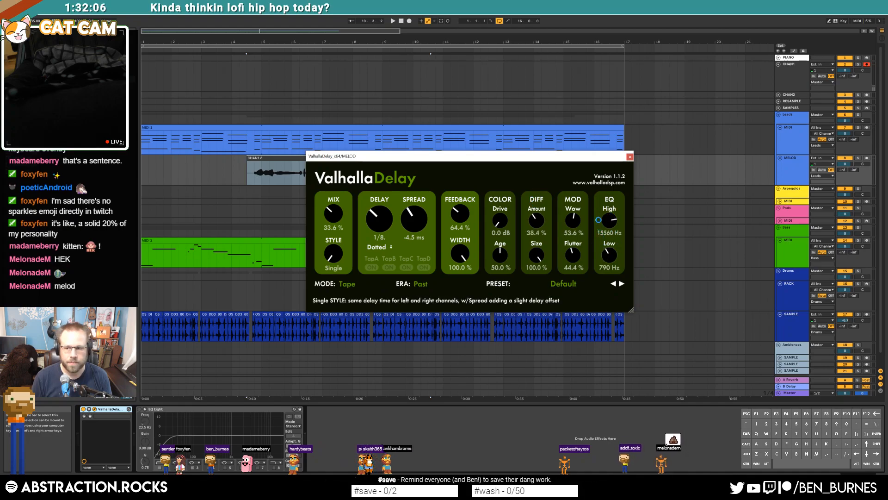
# Play the track, check ValhallaRoom on the A-Reverb return, and set the MELOD track's reverb send to -17.0 dB while balancing its volume
pyautogui.press('space')
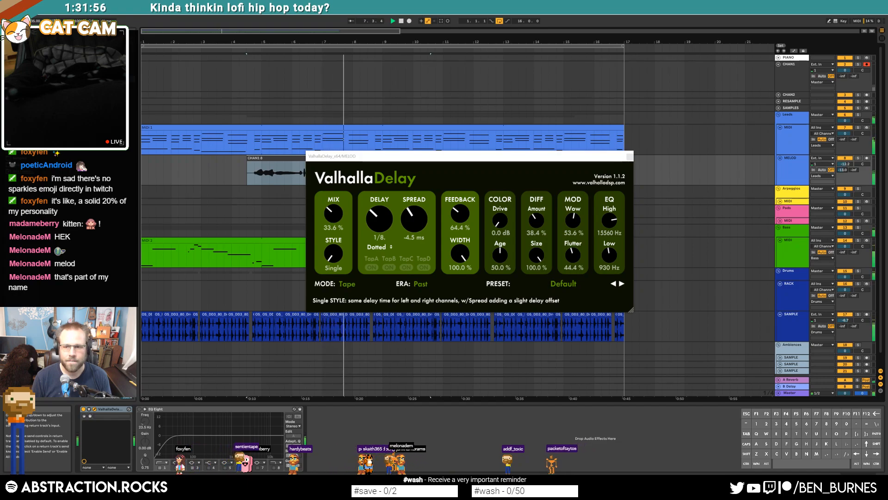
pyautogui.click(792, 380)
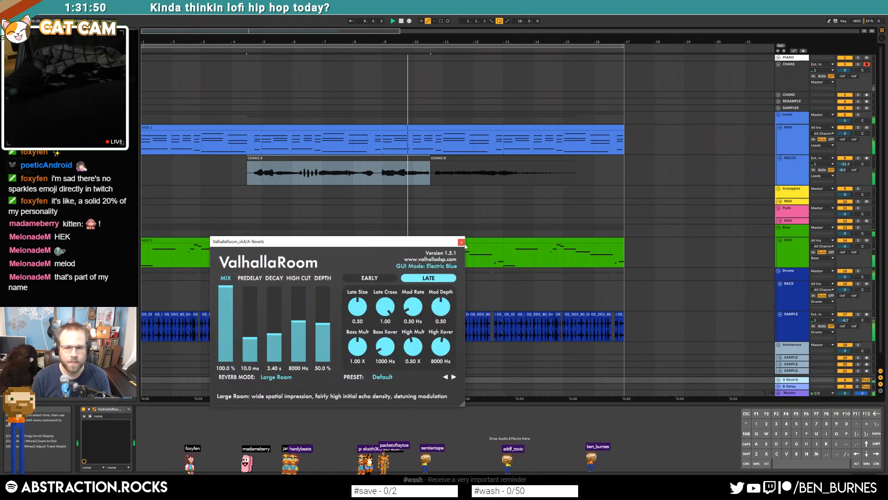
pyautogui.click(461, 242)
pyautogui.moveTo(843, 170)
pyautogui.mouseDown()
pyautogui.moveTo(843, 180)
pyautogui.moveTo(846, 157)
pyautogui.mouseUp()
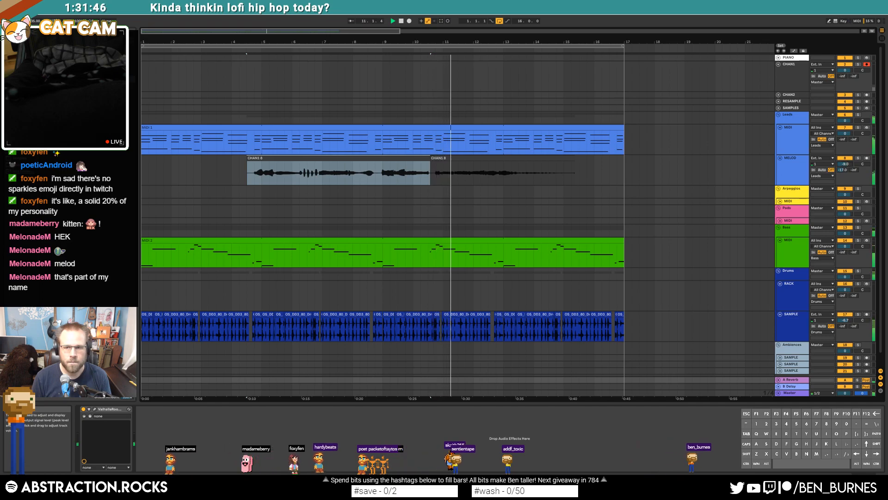
# Inspect the second melodica take's waveform, close ValhallaDelay, and trim the take's end back to about bar 15
pyautogui.click(481, 159)
pyautogui.moveTo(401, 156); pyautogui.dragTo(402, 242)
pyautogui.hotkey('shift', 'Tab')
pyautogui.moveTo(133, 401); pyautogui.dragTo(132, 395)
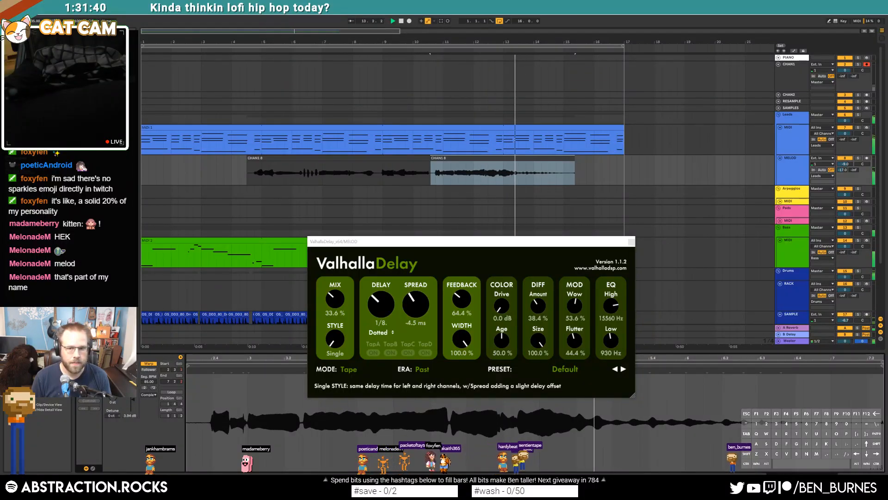
pyautogui.hotkey('shift', 'Tab')
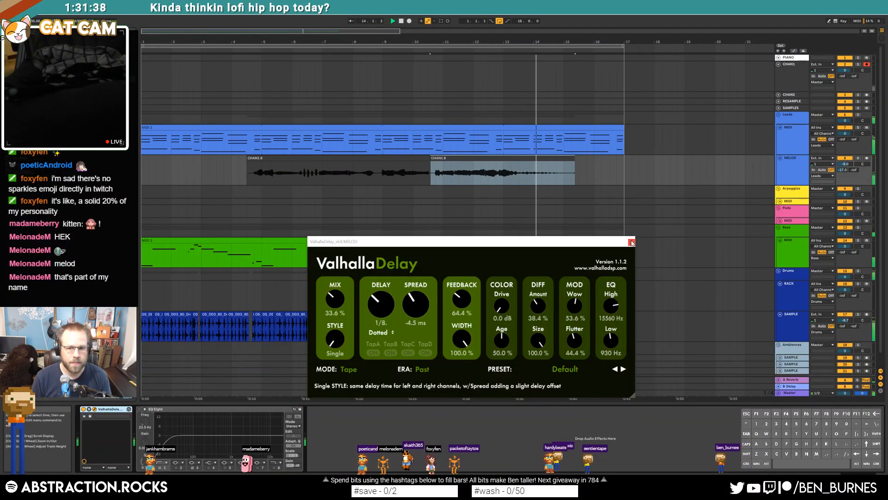
pyautogui.click(632, 243)
pyautogui.moveTo(575, 159); pyautogui.dragTo(567, 159)
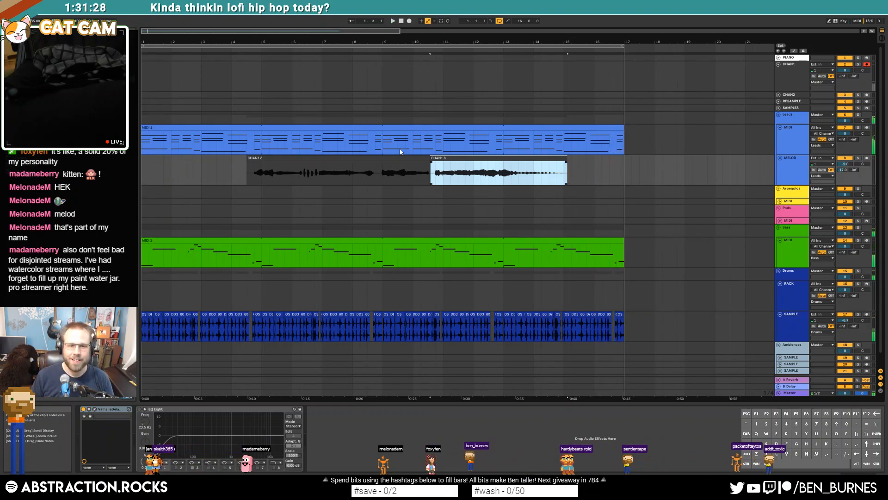
# Trim the start of the first melodica take slightly later, to just after beat 4.3
pyautogui.click(257, 159)
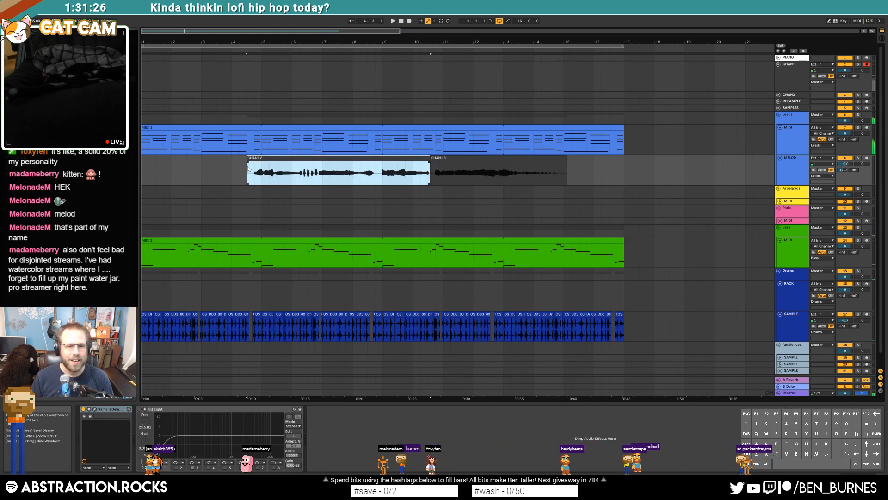
pyautogui.moveTo(251, 161); pyautogui.dragTo(253, 161)
pyautogui.click(239, 173)
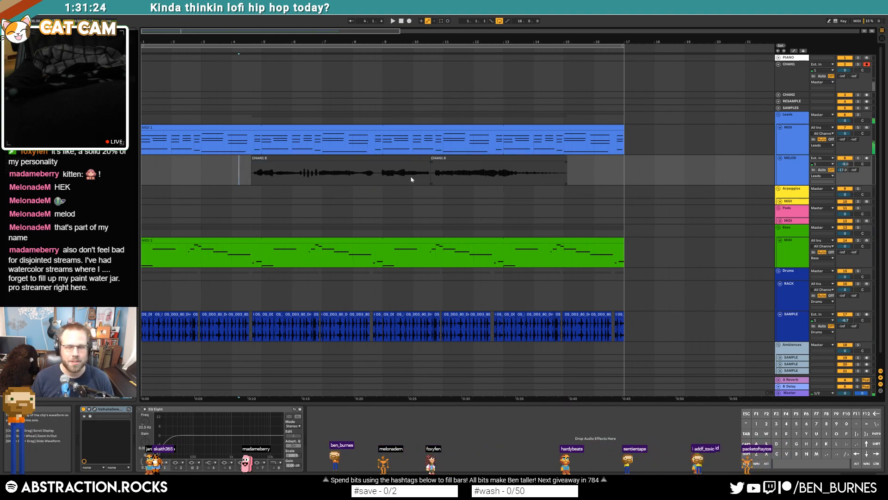
# Split the electric piano MIDI clip at bars 5 and 9 and open the resulting four-bar clip for note editing
pyautogui.click(234, 144)
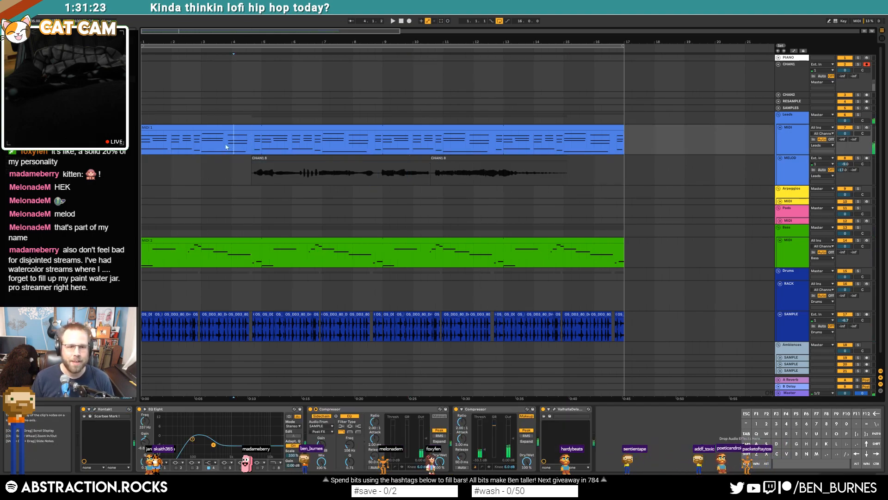
pyautogui.click(293, 126)
pyautogui.moveTo(263, 138); pyautogui.dragTo(344, 140)
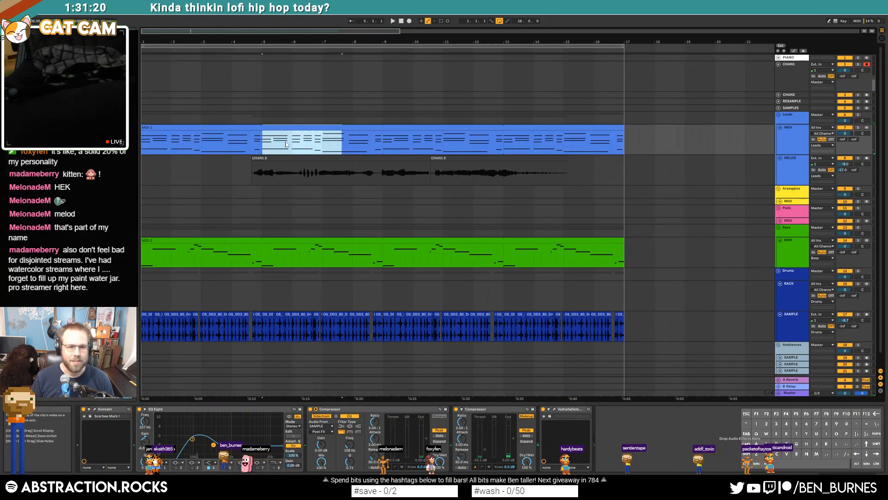
pyautogui.click(258, 145)
pyautogui.keyDown('shift'); pyautogui.click(376, 149); pyautogui.keyUp('shift')
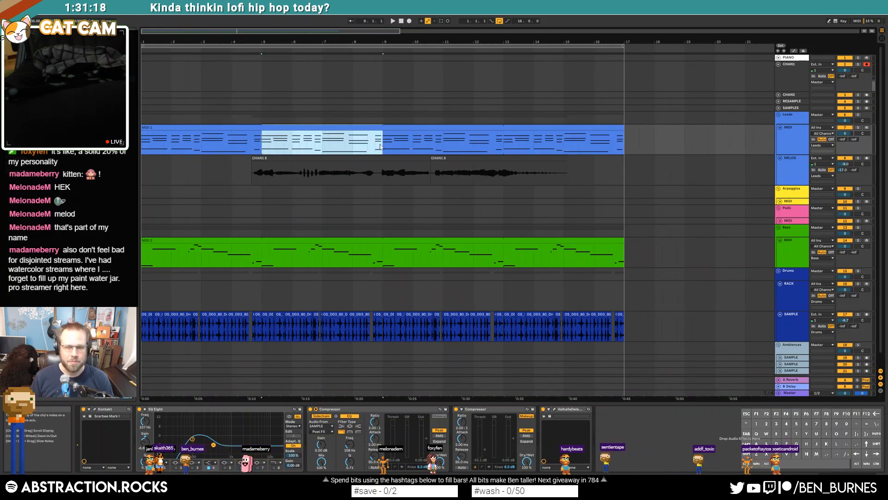
pyautogui.doubleClick(356, 128)
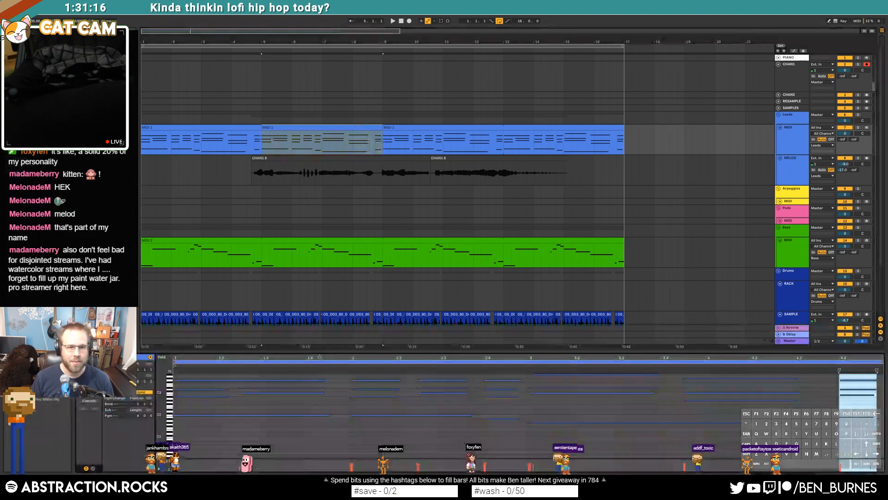
# Raise the bass note of the short piano chord at beat 2.4 of the bars 5–9 clip
pyautogui.click(406, 430)
pyautogui.moveTo(162, 393); pyautogui.dragTo(170, 403)
pyautogui.click(504, 402)
pyautogui.click(495, 426)
pyautogui.click(500, 437)
pyautogui.press('Up')
pyautogui.press('Up')
pyautogui.press('Up')
pyautogui.press('Up')
pyautogui.press('Up')
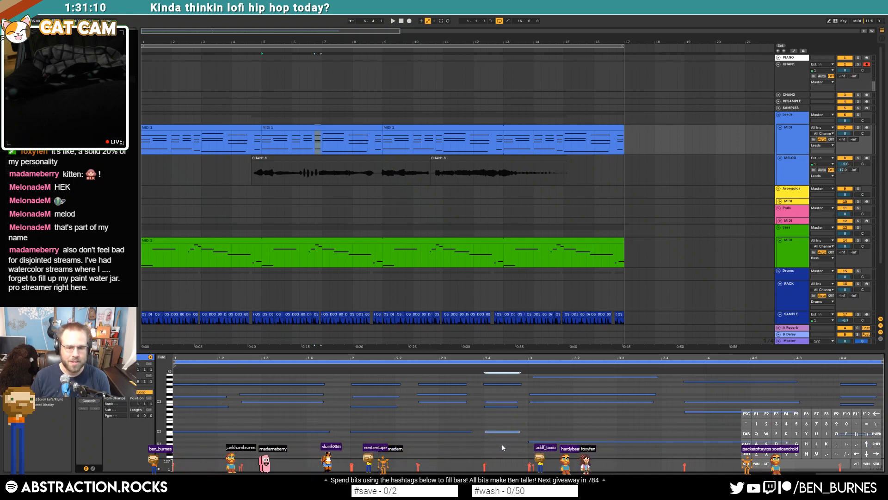
# Lower the top note of the piano chord at beat 2.4 by two semitones
pyautogui.click(502, 402)
pyautogui.click(495, 391)
pyautogui.click(496, 384)
pyautogui.press('Down')
pyautogui.press('Down')
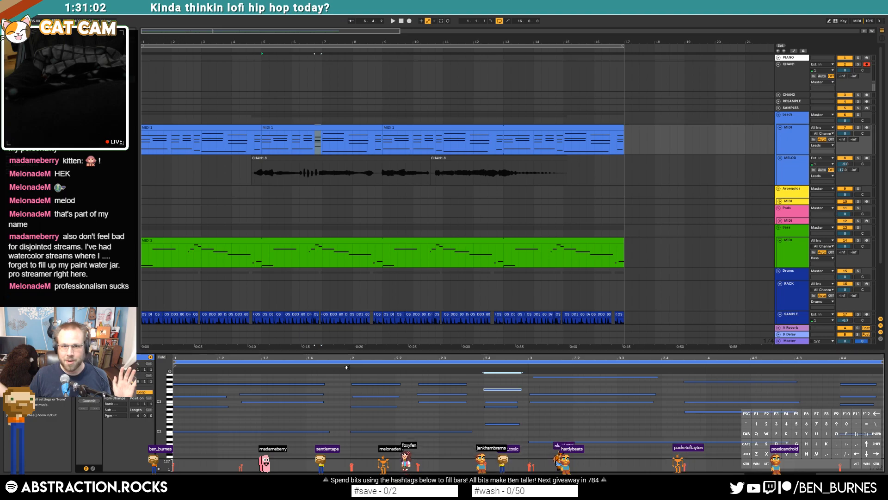
# Display the piano clip's MIDI Ctrl envelope for controller 64 (Hold) to check the sustain pedal data
pyautogui.press('space')
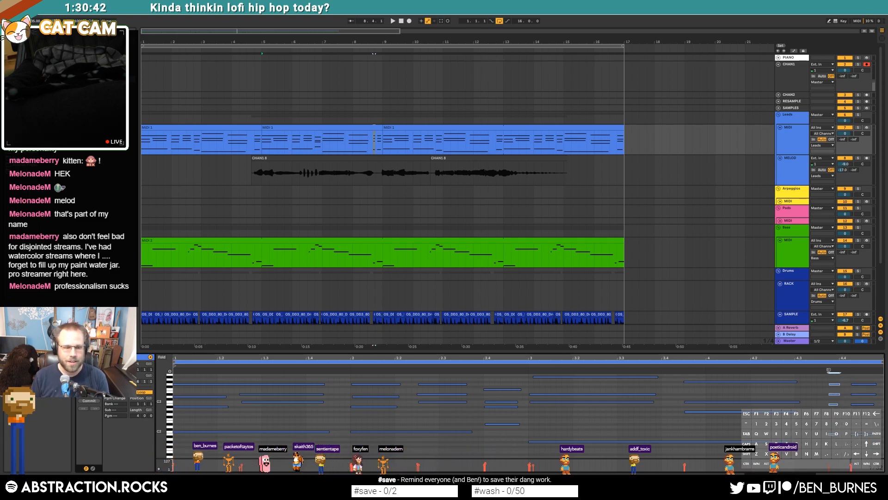
pyautogui.click(92, 468)
pyautogui.click(170, 363)
pyautogui.click(171, 369)
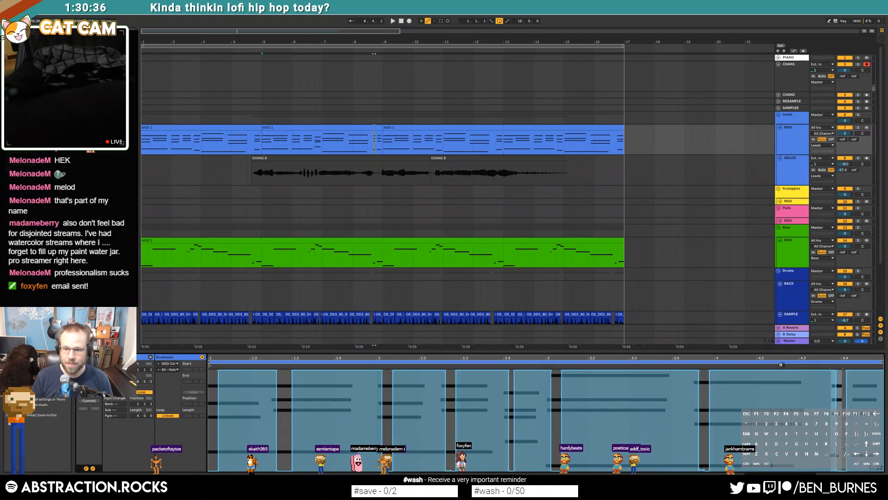
# Play the arrangement from around bar 8 to hear the edited piano chords, and return to the device view
pyautogui.press('space')
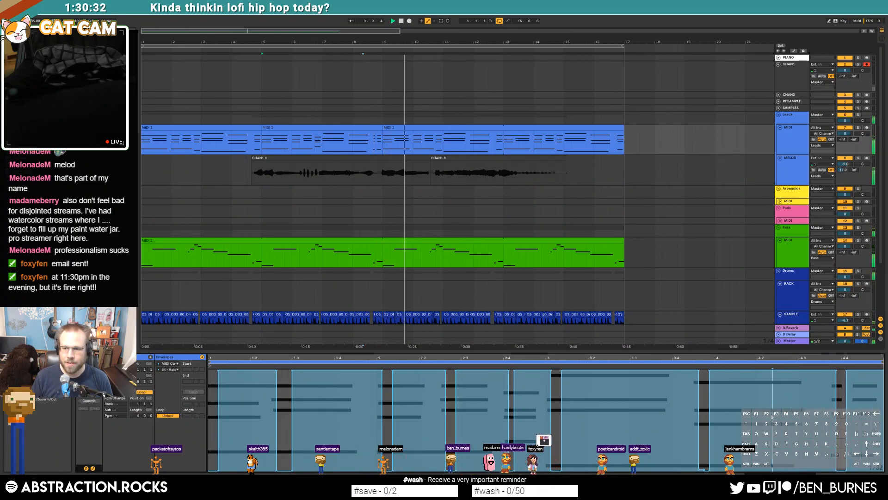
pyautogui.press('space')
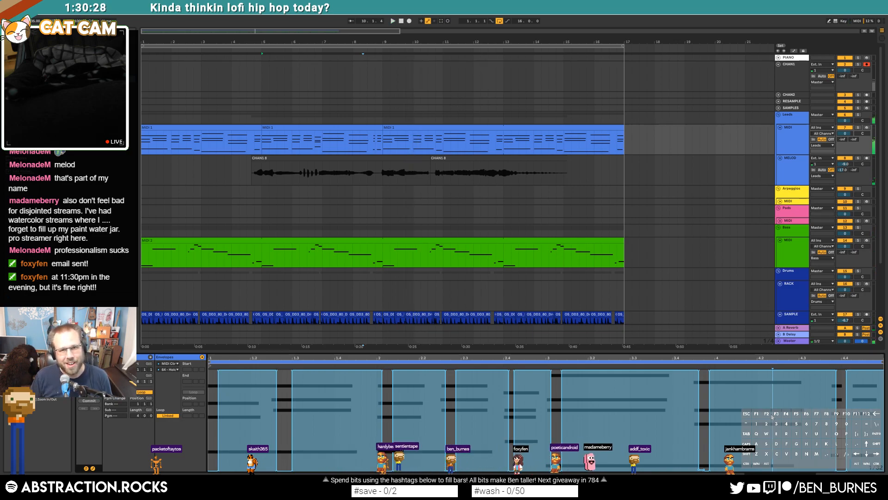
pyautogui.click(357, 138)
pyautogui.press('space')
pyautogui.hotkey('shift', 'Tab')
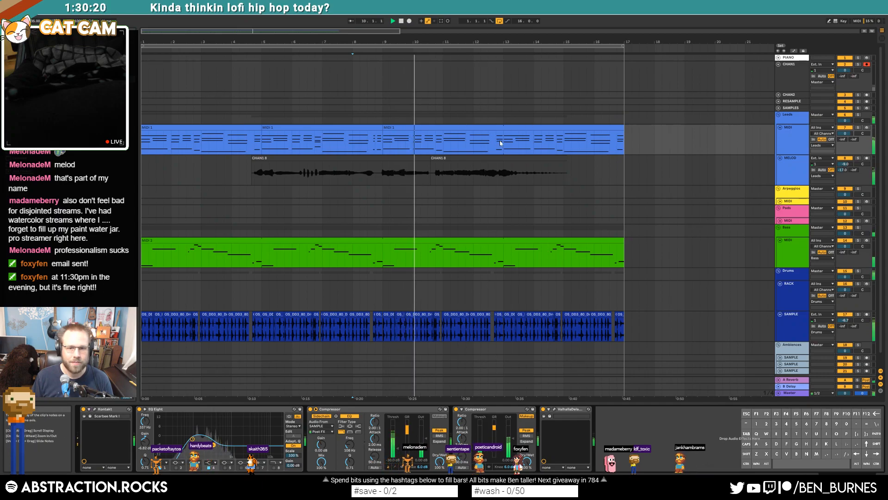
# Split the remaining piano clip at bar 13 and open the bars 9–13 clip for note editing
pyautogui.moveTo(593, 140)
pyautogui.mouseDown()
pyautogui.moveTo(503, 140)
pyautogui.moveTo(608, 140)
pyautogui.mouseUp()
pyautogui.click(430, 128)
pyautogui.press('space')
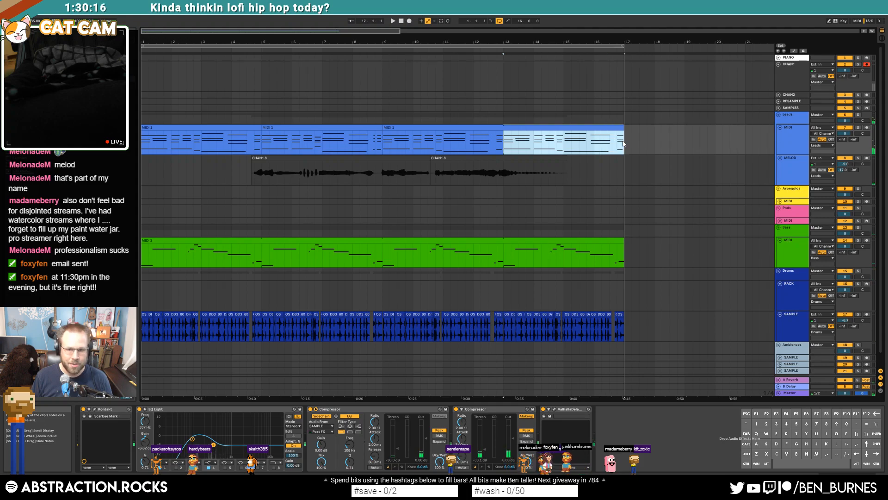
pyautogui.doubleClick(428, 125)
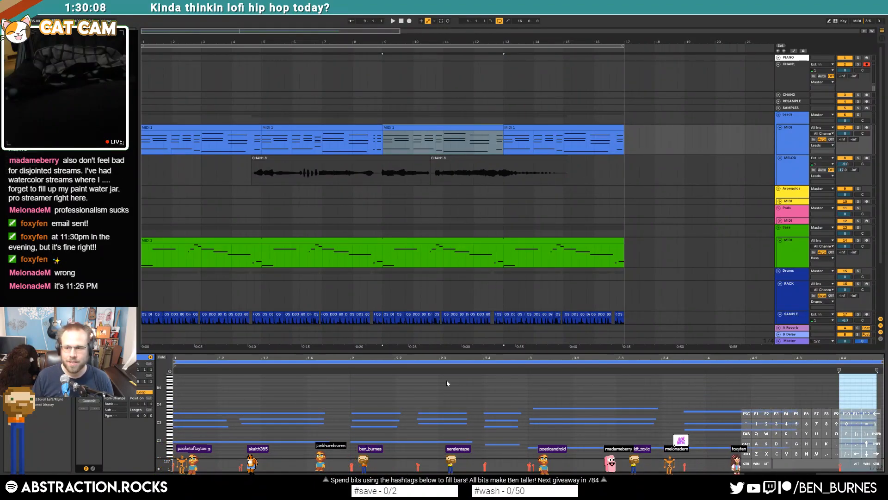
# Add a short note above the piano chord near beat 2.3 of the bars 9–13 clip and raise it by three semitones
pyautogui.click(440, 407)
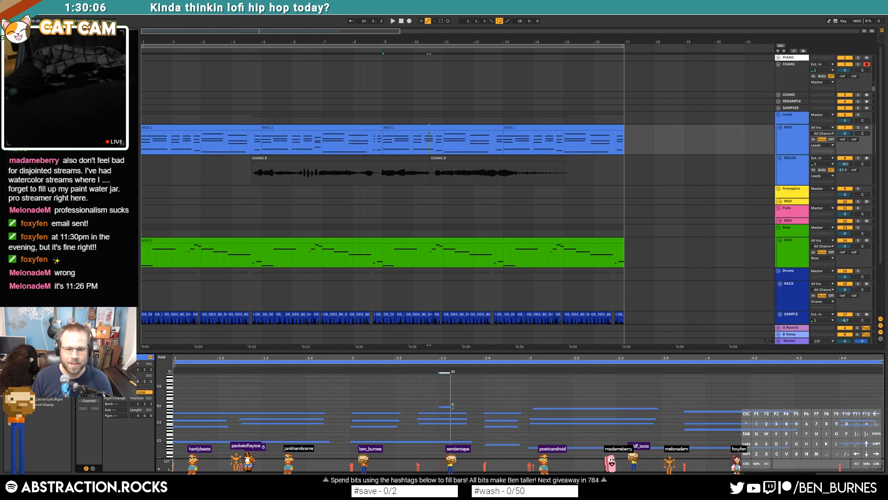
pyautogui.moveTo(160, 411); pyautogui.dragTo(186, 411)
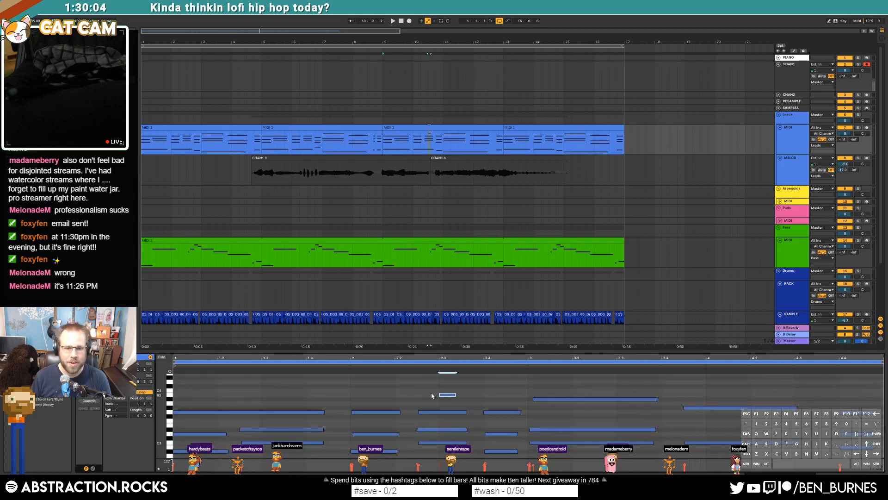
pyautogui.press('Up')
pyautogui.scroll(-1, 469, 397)
pyautogui.scroll(2, 475, 403)
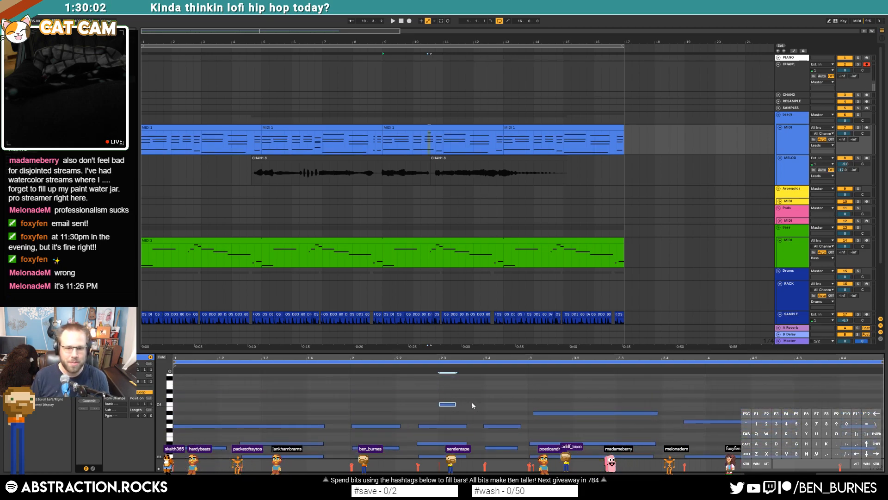
pyautogui.press('Up')
pyautogui.press('Up')
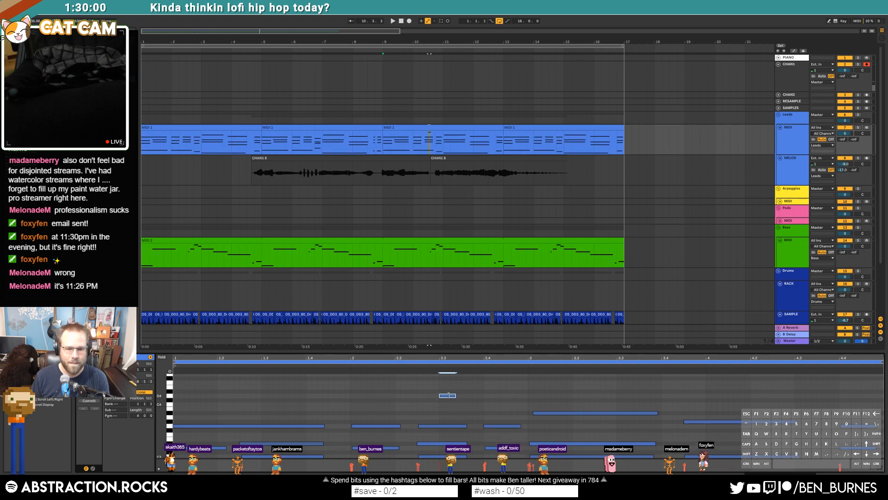
# Draw a higher second melody note starting near beat 2.3 and shift both melody notes a sixteenth earlier
pyautogui.moveTo(451, 392); pyautogui.dragTo(478, 392)
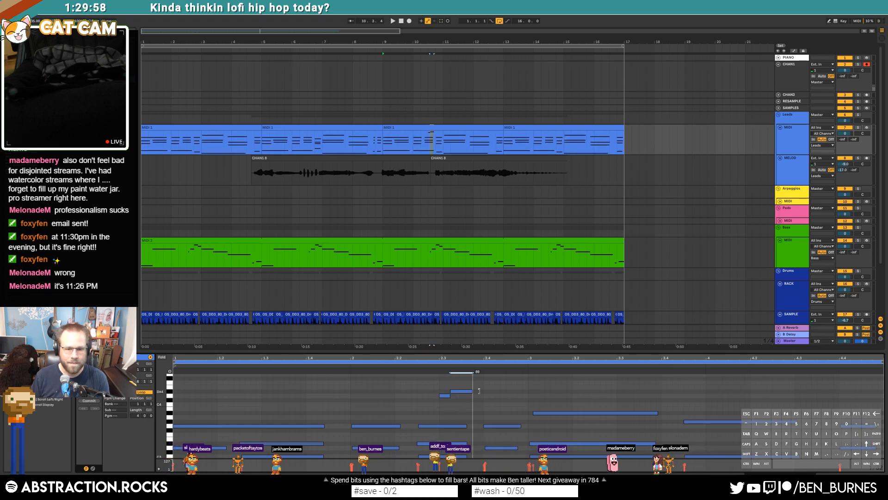
pyautogui.keyDown('shift'); pyautogui.click(447, 395); pyautogui.keyUp('shift')
pyautogui.press('Left')
pyautogui.scroll(2, 491, 400)
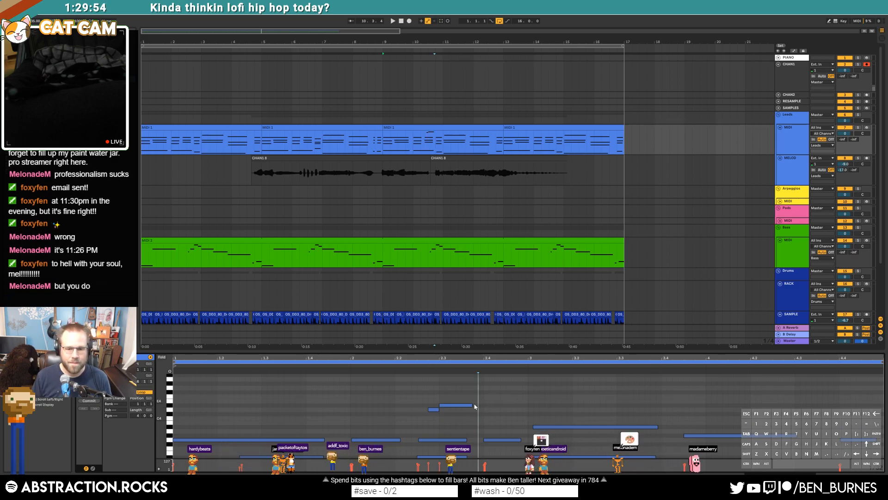
# Lengthen the second melody note past beat 2.4, add a short higher note and a long note from beat 3 to 3.4, and play back
pyautogui.moveTo(472, 405); pyautogui.dragTo(517, 405)
pyautogui.click(522, 387)
pyautogui.moveTo(530, 405); pyautogui.dragTo(667, 405)
pyautogui.click(421, 367)
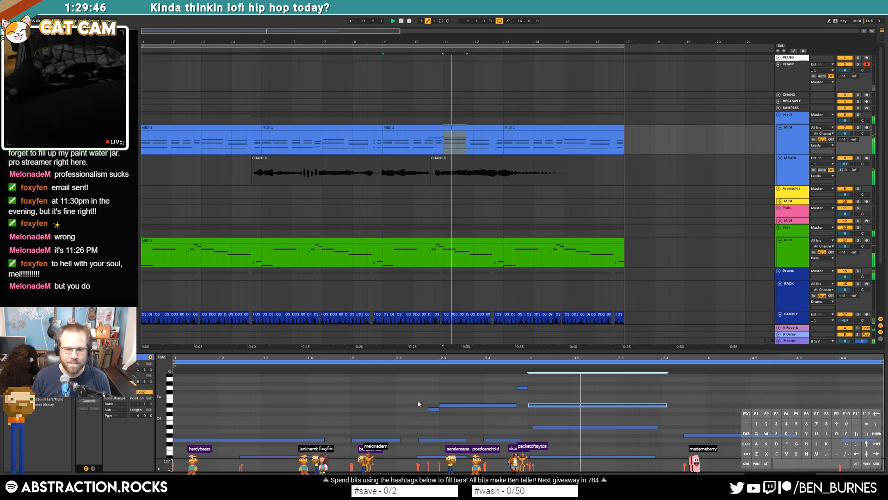
# Shift all four melody notes above the chords a sixteenth earlier and stop playback
pyautogui.moveTo(434, 409); pyautogui.dragTo(428, 410)
pyautogui.click(458, 406)
pyautogui.press('Left')
pyautogui.moveTo(516, 383); pyautogui.dragTo(543, 409)
pyautogui.press('Left')
pyautogui.press('space')
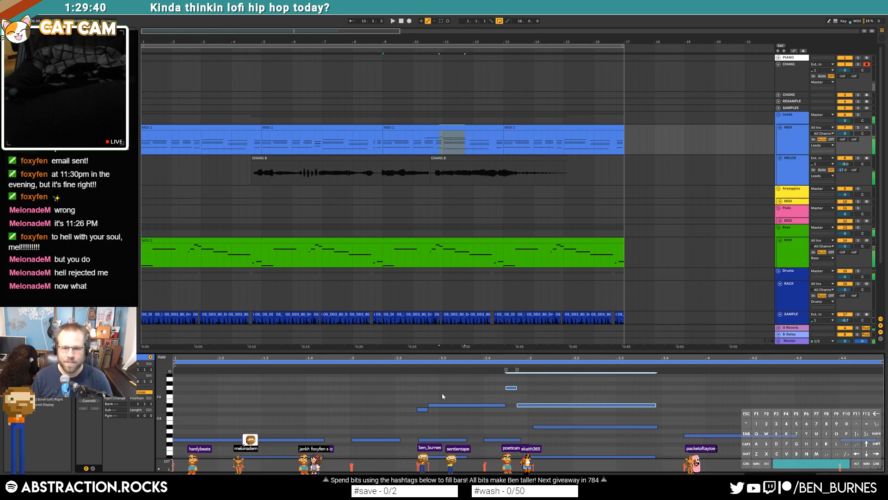
# Play from about beat 2 and extend the long melody note to midway between beats 4.2 and 4.3
pyautogui.click(358, 366)
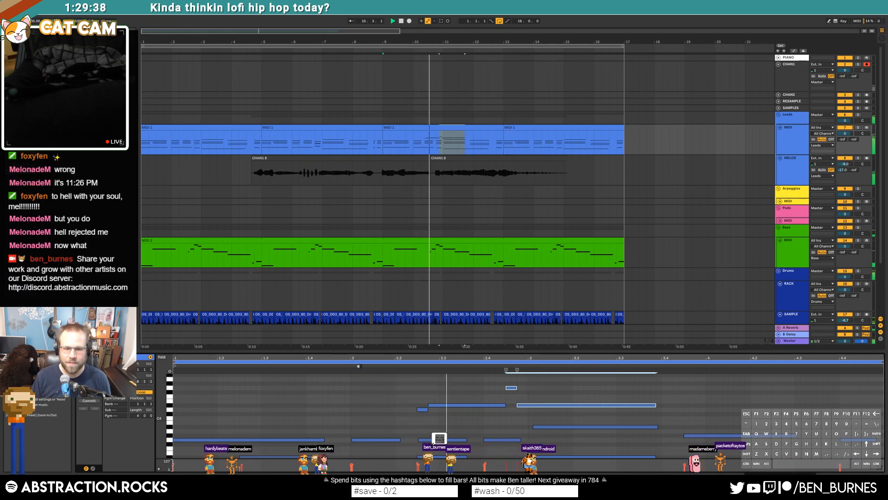
pyautogui.click(546, 390)
pyautogui.moveTo(655, 406); pyautogui.dragTo(772, 404)
pyautogui.click(731, 397)
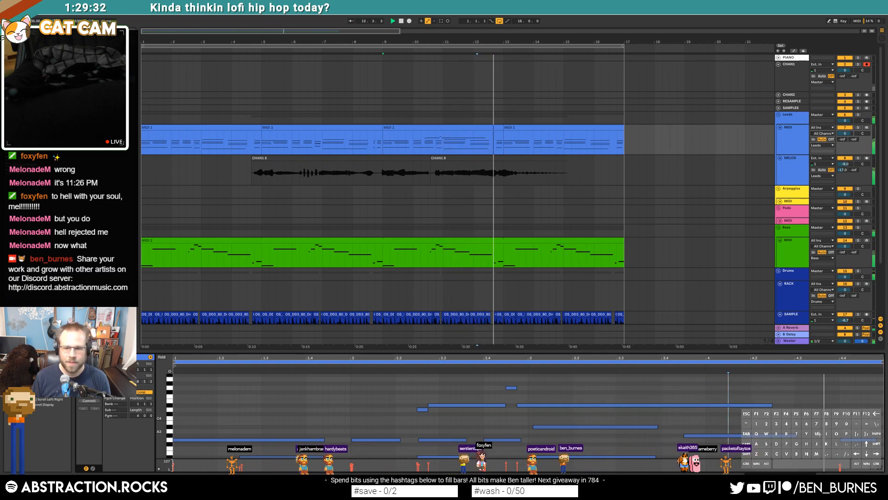
# Add three short descending melody notes from beat 4.3 and a longer, lower note at beat 4.4
pyautogui.scroll(-2, 794, 402)
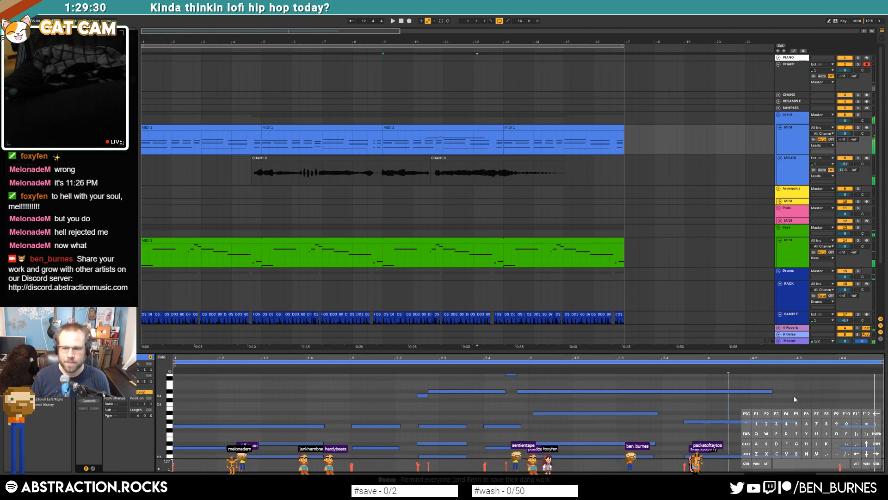
pyautogui.doubleClick(797, 396)
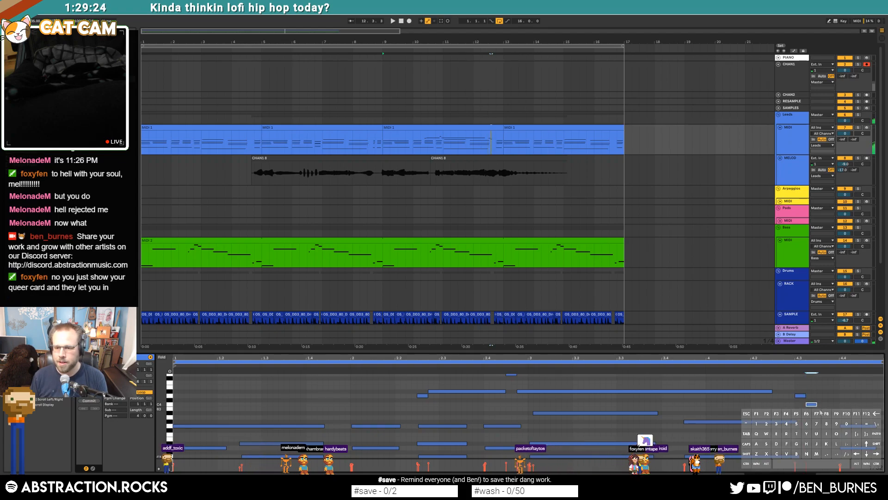
pyautogui.hotkey('ctrl', 'd')
pyautogui.moveTo(839, 416); pyautogui.dragTo(878, 408)
pyautogui.click(845, 398)
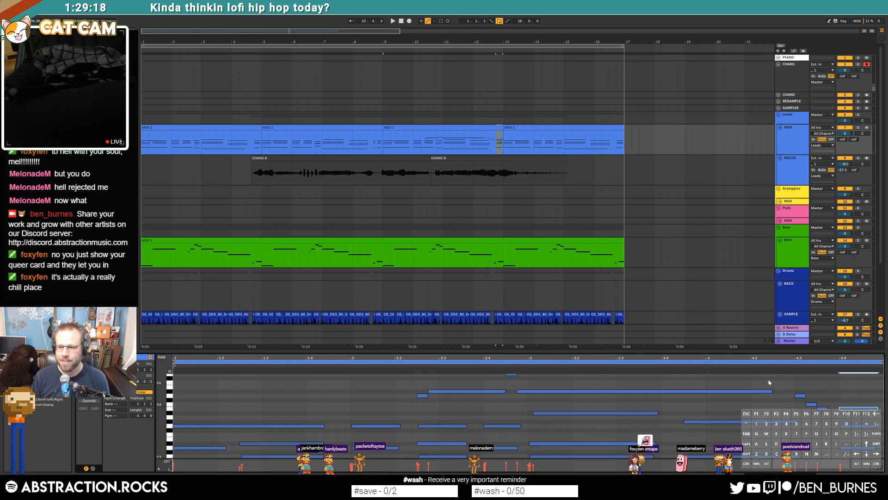
# Play the ending of the clip and shift the three short descending notes a sixteenth earlier
pyautogui.click(747, 365)
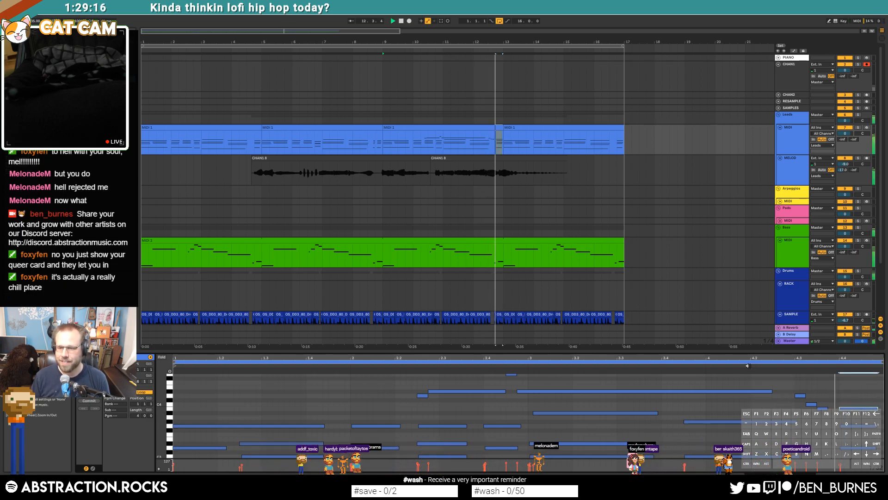
pyautogui.press('space')
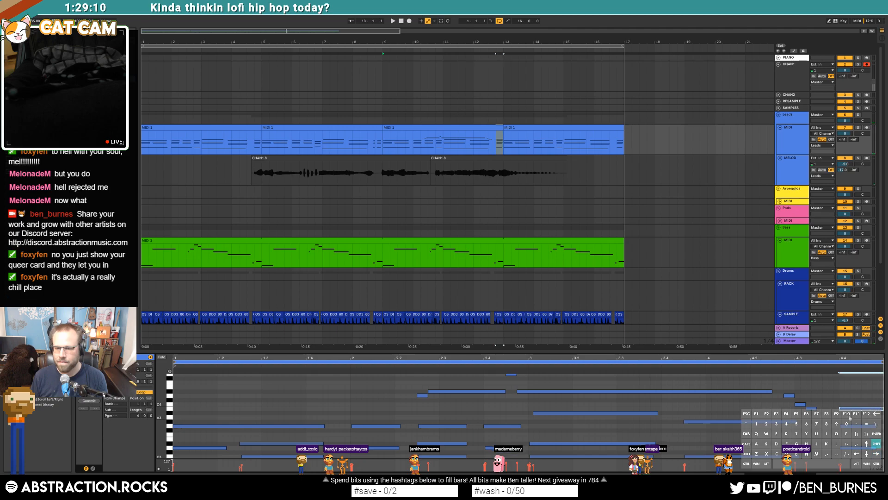
pyautogui.press('Left')
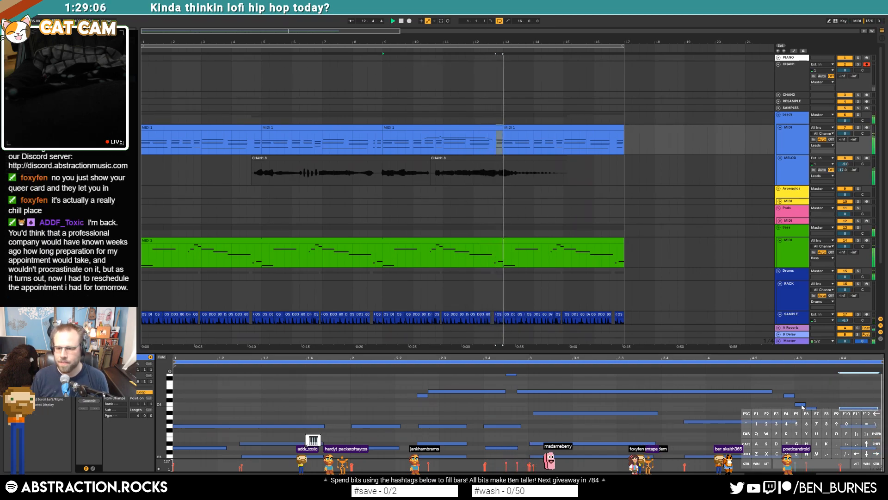
# Respace the three descending notes an eighth apart from beat 4.2, shorten the first two to sixteenths, and play back
pyautogui.press('space')
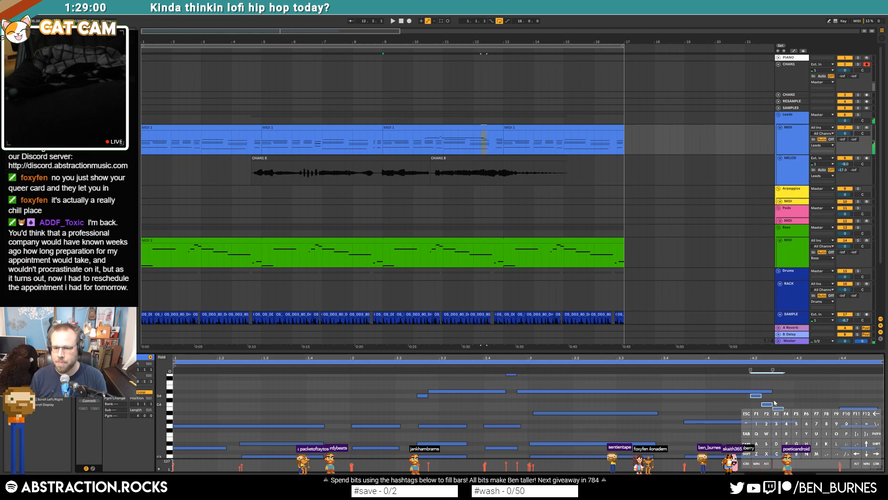
pyautogui.moveTo(793, 374); pyautogui.dragTo(817, 374)
pyautogui.click(815, 413)
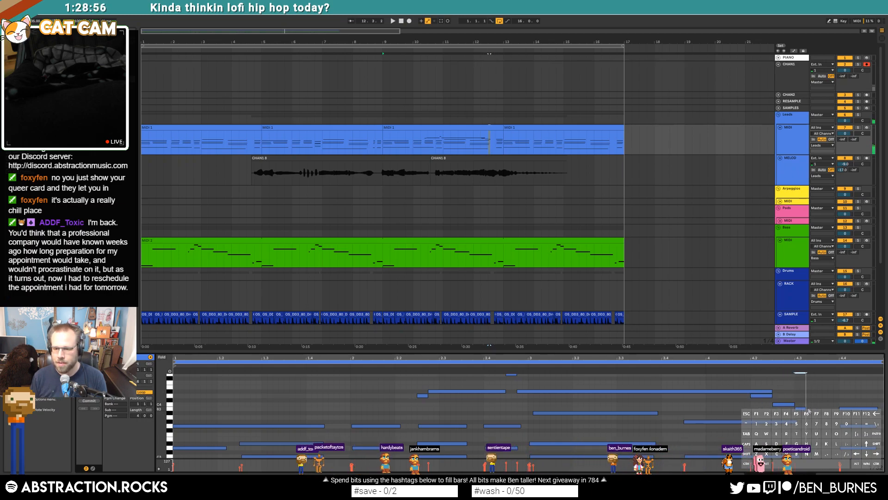
pyautogui.click(782, 403)
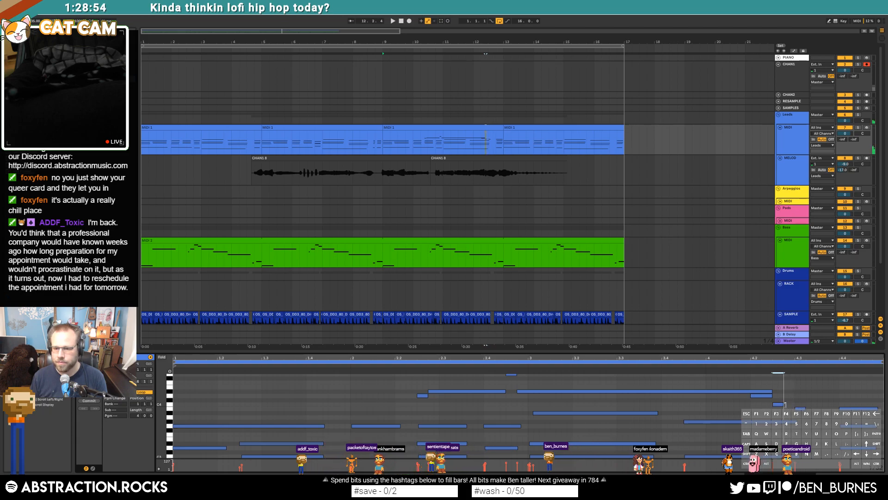
pyautogui.press('space')
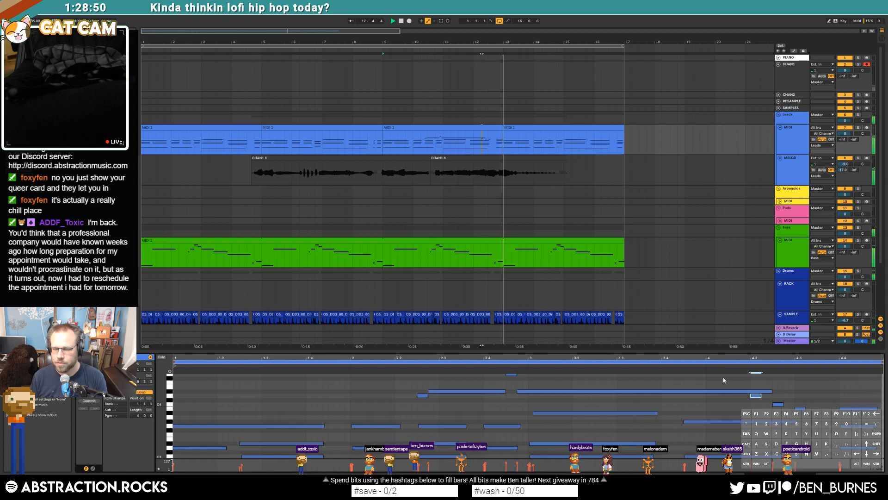
# Check the piano clip's controller 64 (Hold) envelope and return to the note view
pyautogui.click(93, 469)
pyautogui.press('space')
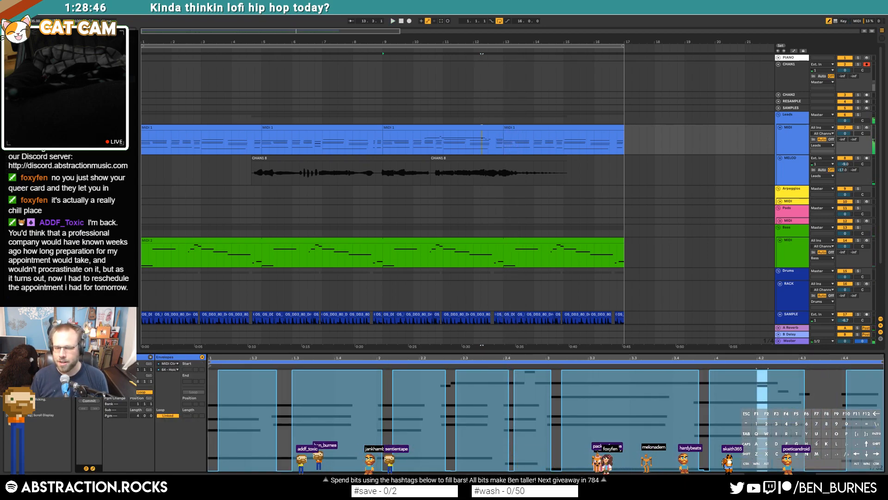
pyautogui.click(93, 468)
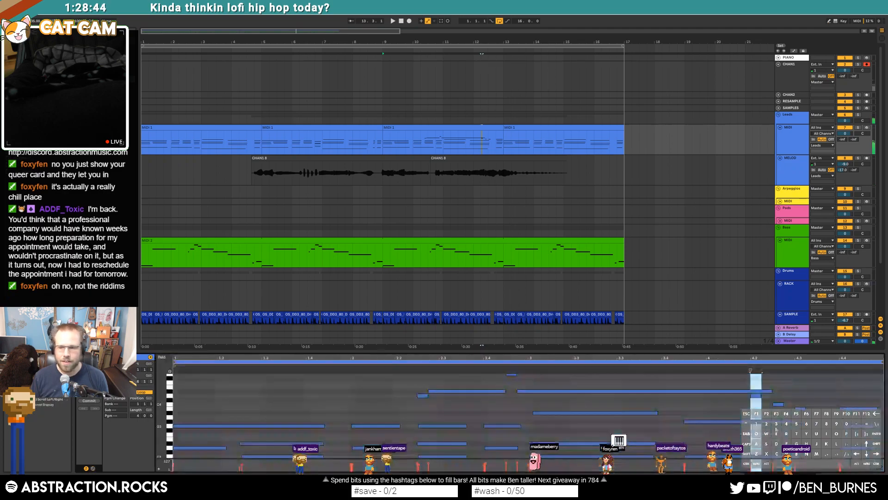
# Shorten the long melody note to end just before beat 4.2 and trim the final note at beat 4.4 to about half its length
pyautogui.click(806, 409)
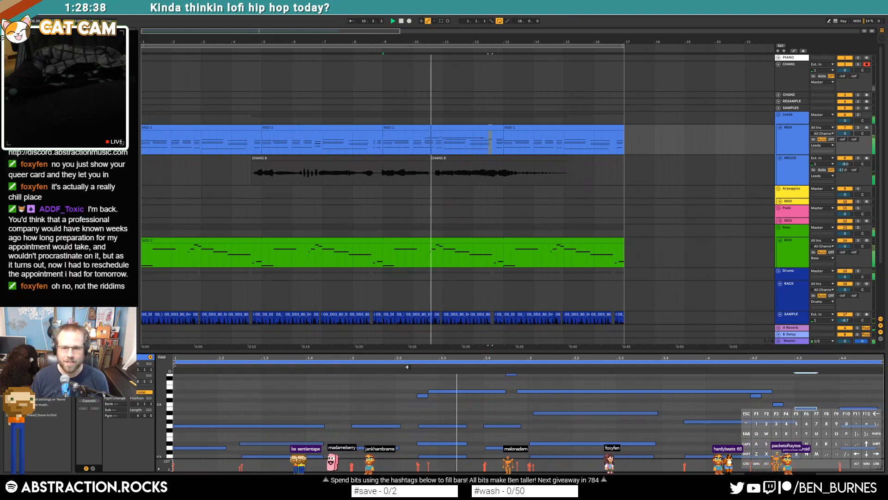
pyautogui.click(595, 383)
pyautogui.moveTo(772, 391); pyautogui.dragTo(744, 391)
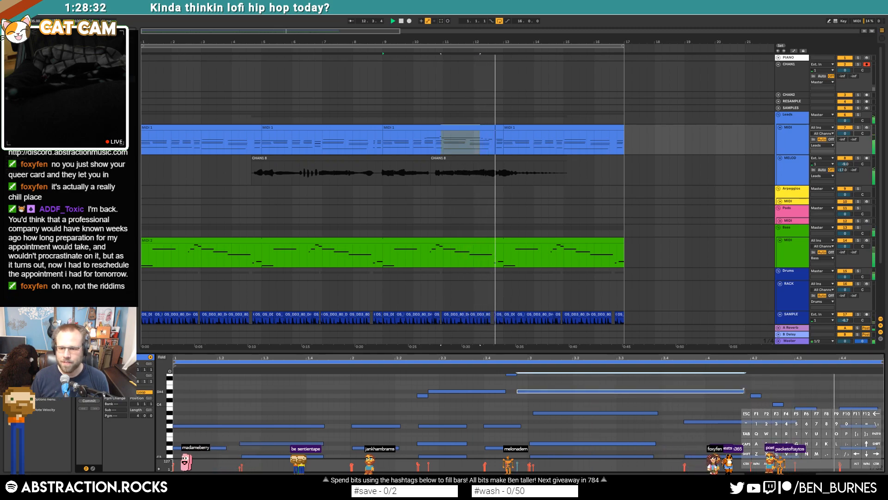
pyautogui.scroll(-1, 857, 393)
pyautogui.click(860, 395)
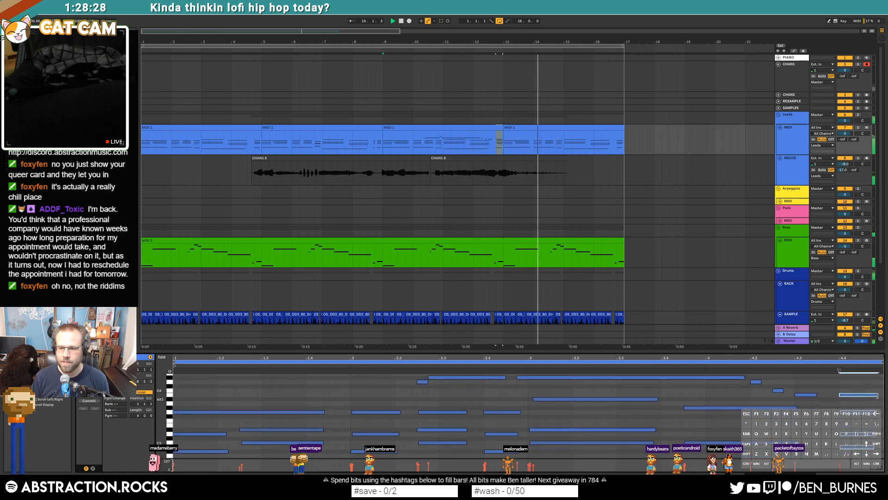
pyautogui.moveTo(872, 393); pyautogui.dragTo(856, 395)
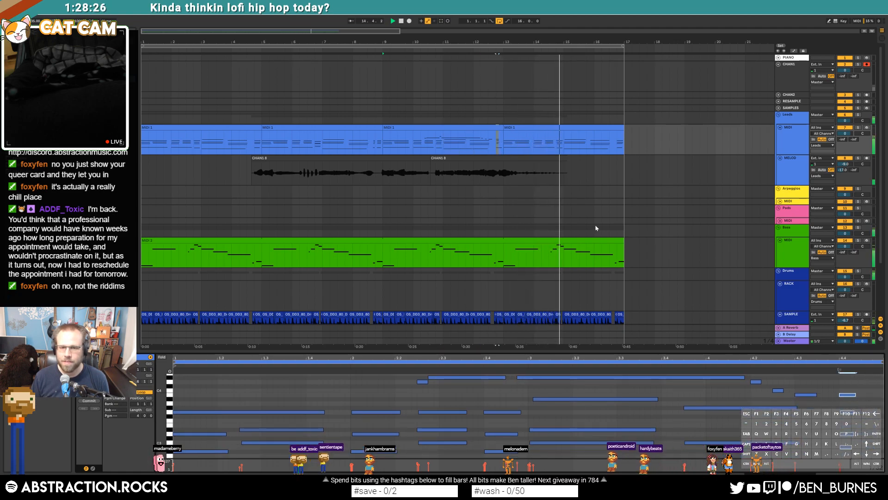
# Consolidate the last two piano clips, covering bars 13–17, into a single clip
pyautogui.click(563, 176)
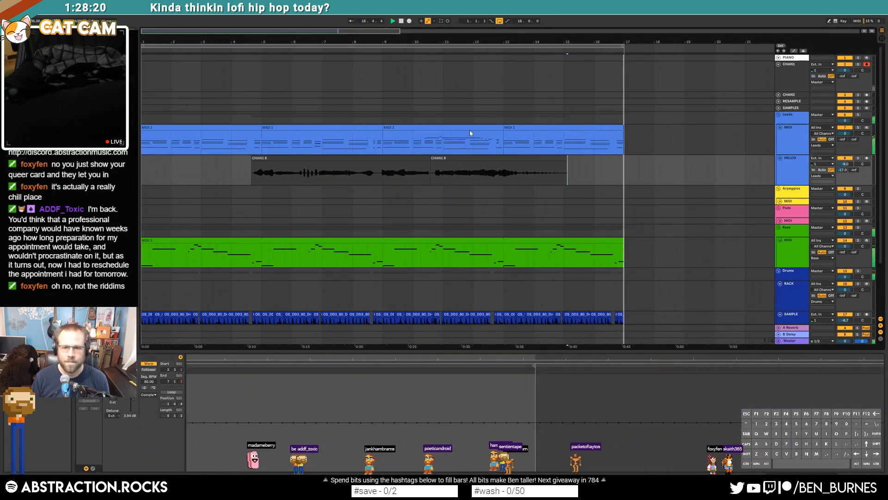
pyautogui.click(375, 142)
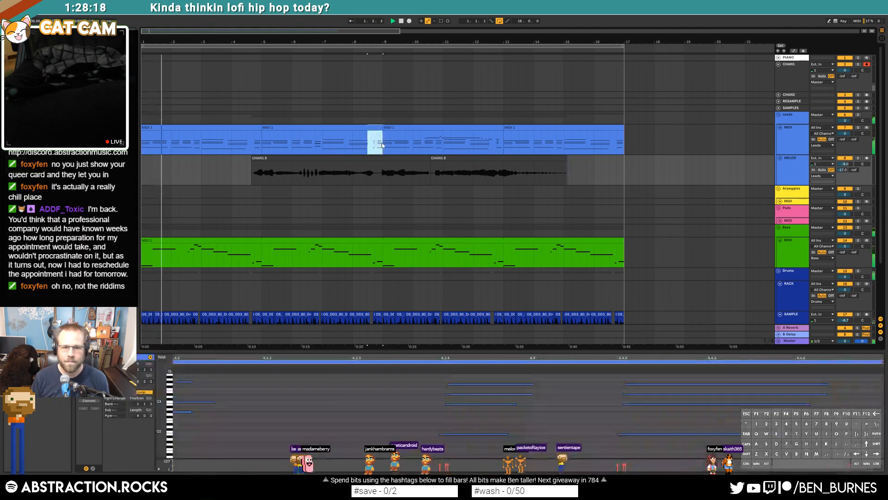
pyautogui.click(587, 138)
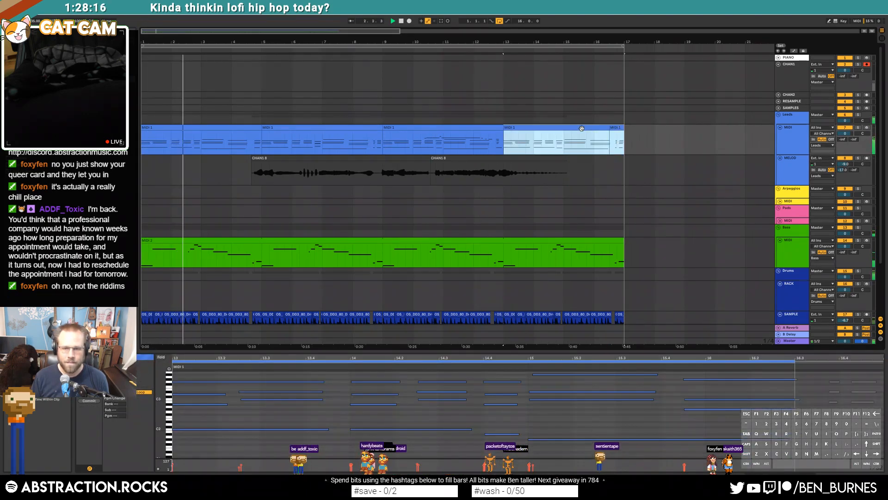
pyautogui.hotkey('ctrl', 'j')
pyautogui.press('space')
# Raise the top notes of the chords near beats 2.3 and 2.4 in the bars 13–17 piano clip
pyautogui.click(413, 402)
pyautogui.scroll(1, 426, 397)
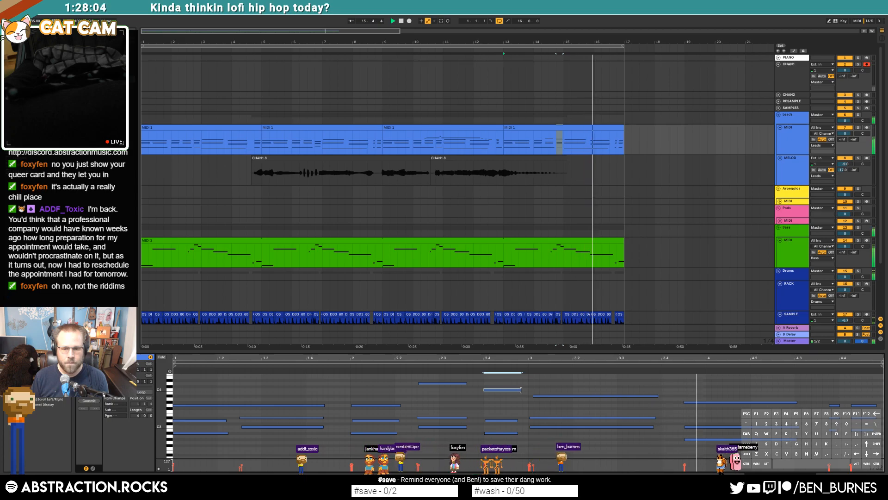
pyautogui.moveTo(513, 390); pyautogui.dragTo(513, 393)
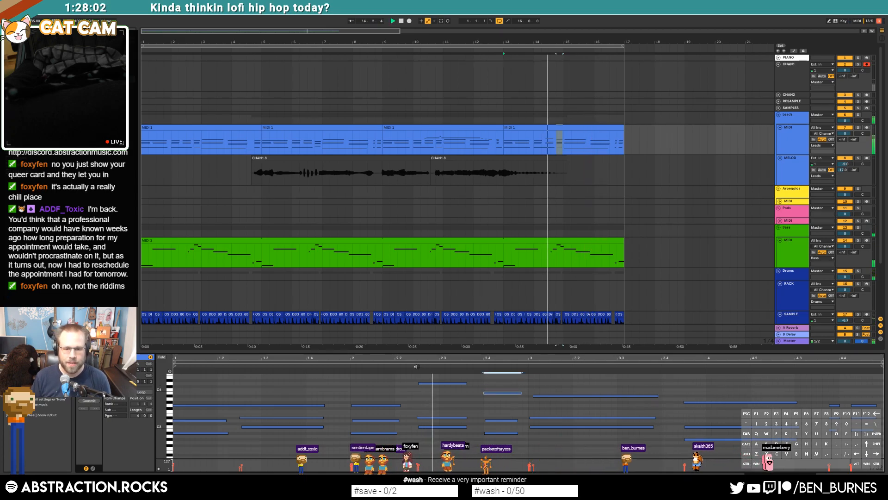
# Re-pitch the bass note under the beat 2.4 chord so it sits just below C2
pyautogui.press('space')
pyautogui.scroll(-1, 499, 418)
pyautogui.click(507, 409)
pyautogui.scroll(-1, 507, 416)
pyautogui.scroll(-3, 507, 428)
pyautogui.moveTo(507, 435); pyautogui.dragTo(501, 423)
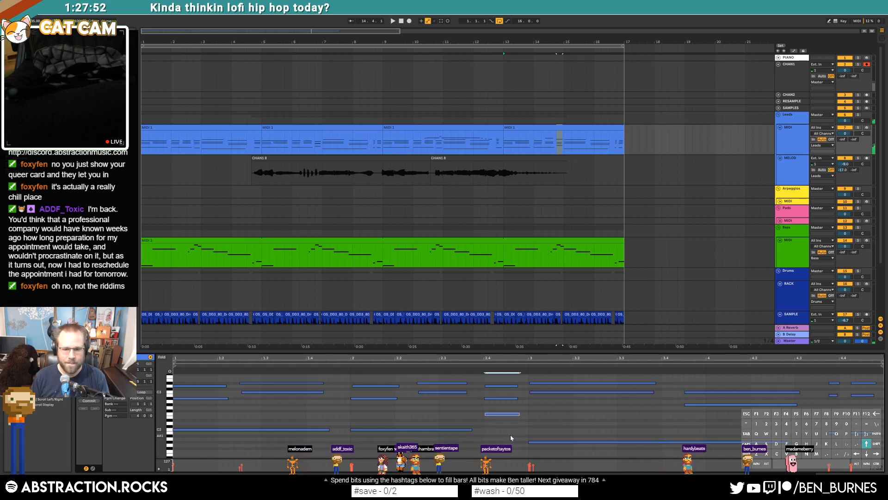
pyautogui.scroll(4, 511, 438)
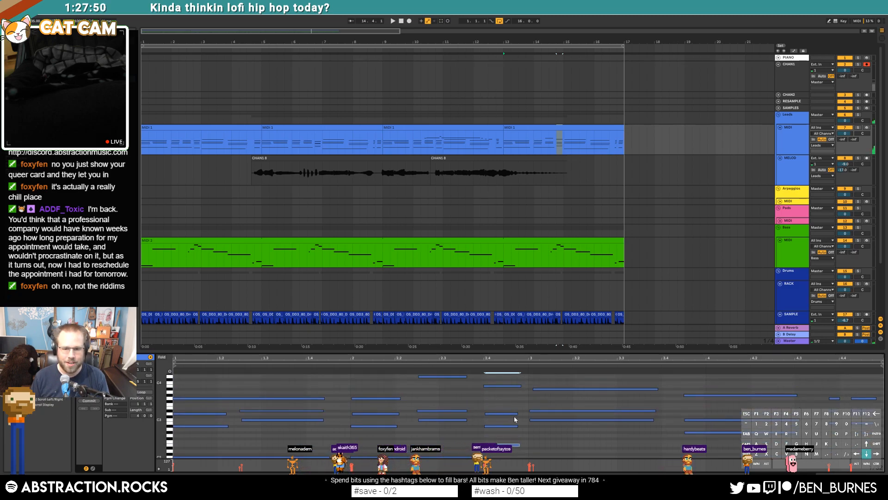
pyautogui.scroll(-5, 515, 419)
pyautogui.scroll(4, 522, 414)
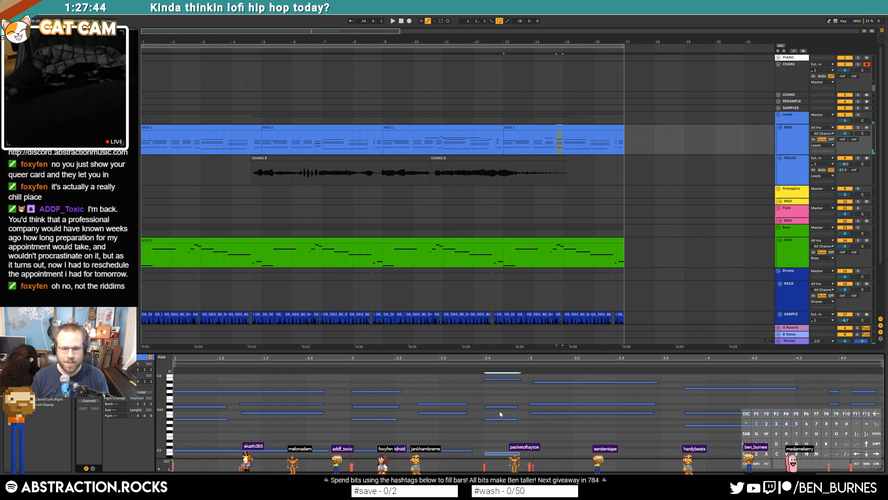
# Raise the inner note of the beat 2.4 chord to sit just below its top note, playing the passage to check
pyautogui.press('space')
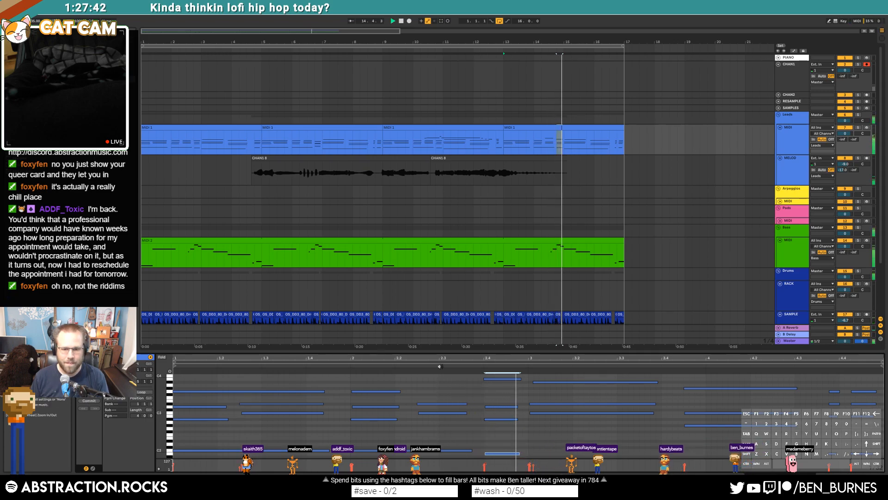
pyautogui.moveTo(505, 407); pyautogui.dragTo(496, 396)
pyautogui.press('space')
pyautogui.press('space')
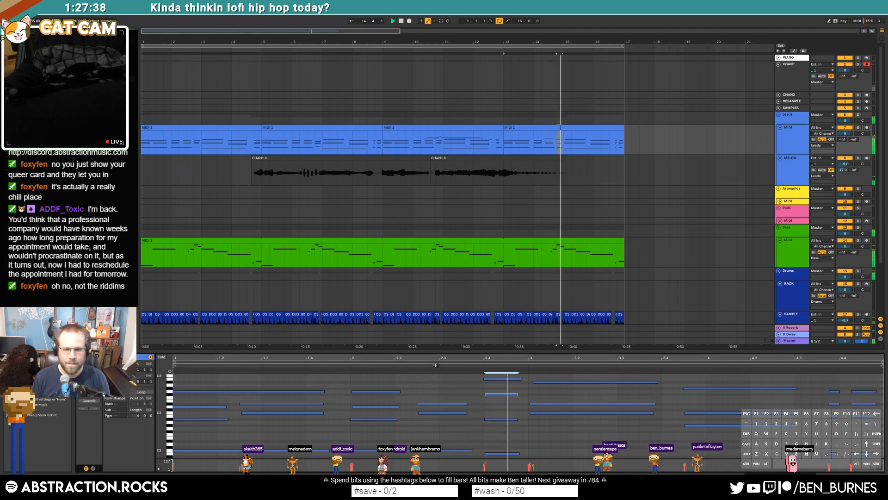
pyautogui.press('Up')
pyautogui.press('space')
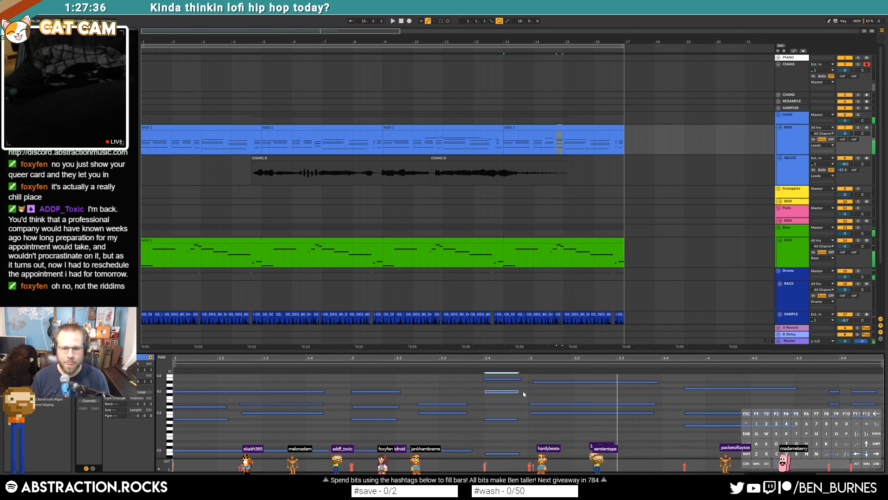
# Try lowering the top note of the long chord at beat 3 by three semitones
pyautogui.click(555, 382)
pyautogui.press('Down')
pyautogui.press('Down')
pyautogui.press('Down')
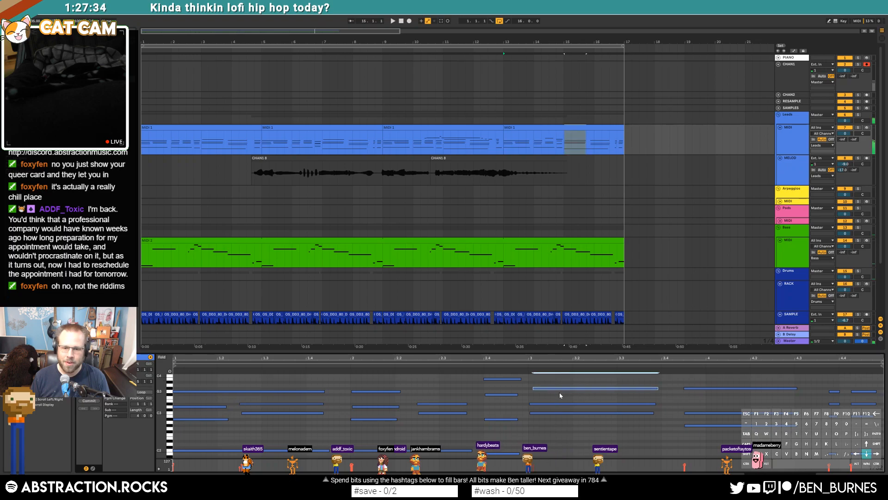
pyautogui.press('Up')
pyautogui.press('Up')
pyautogui.press('Up')
# Raise the inner note of the long chord at beat 3 by four semitones and play from about beat 2.3
pyautogui.click(555, 403)
pyautogui.press('Up')
pyautogui.press('Up')
pyautogui.press('Up')
pyautogui.press('Up')
pyautogui.click(438, 367)
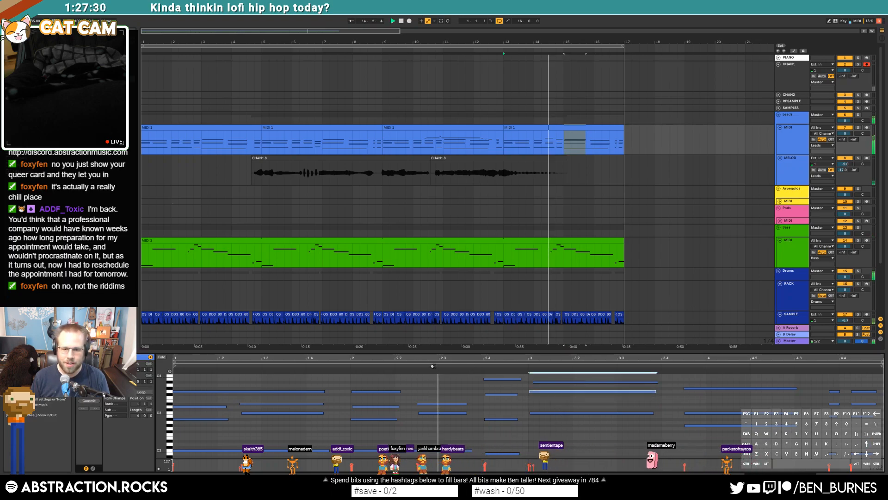
# Raise the lower inner note of the beat 2.4 chord by one semitone and play from about beat 2.3
pyautogui.click(505, 419)
pyautogui.press('Up')
pyautogui.click(445, 366)
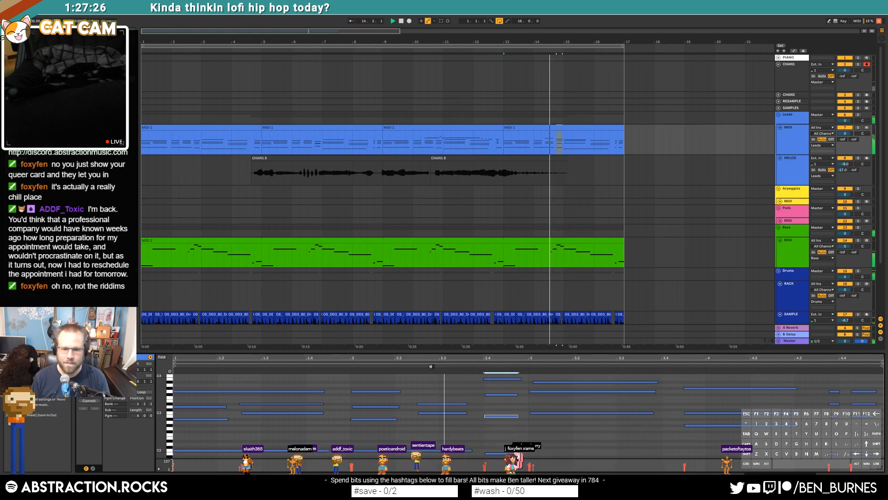
# Stop playback and shorten the inner note second from the top of the long beat 3 chord to end just after beat 3.2
pyautogui.click(563, 392)
pyautogui.click(578, 397)
pyautogui.press('space')
pyautogui.moveTo(655, 392); pyautogui.dragTo(589, 393)
pyautogui.click(594, 406)
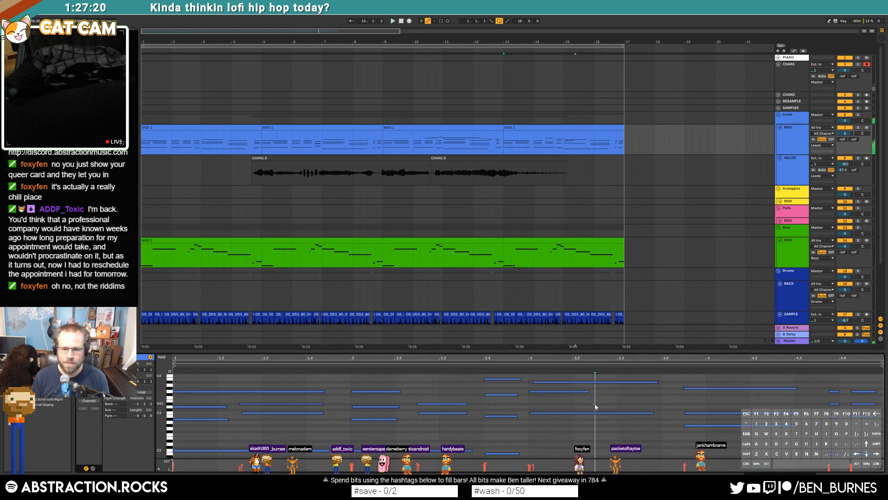
# Add a note a few semitones below the shortened one, running to just past beat 3.4, and play the passage to check it
pyautogui.scroll(-2, 594, 406)
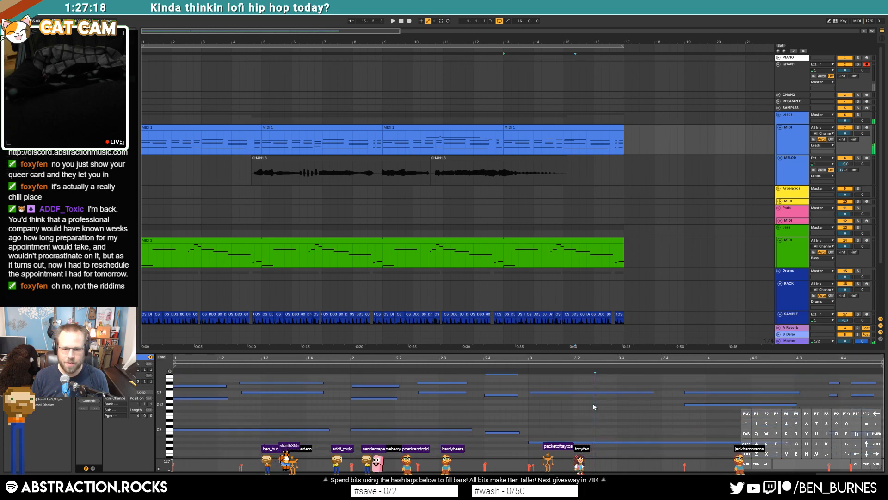
pyautogui.scroll(1, 594, 407)
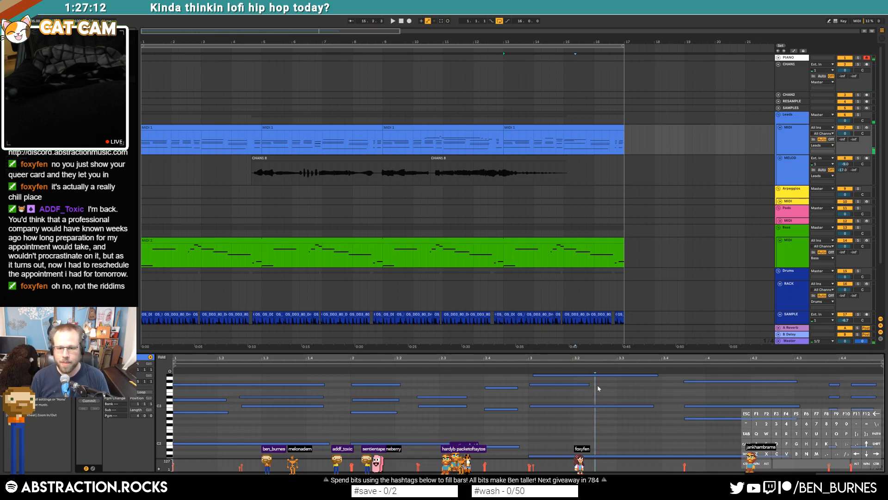
pyautogui.moveTo(597, 397); pyautogui.dragTo(655, 397)
pyautogui.click(555, 366)
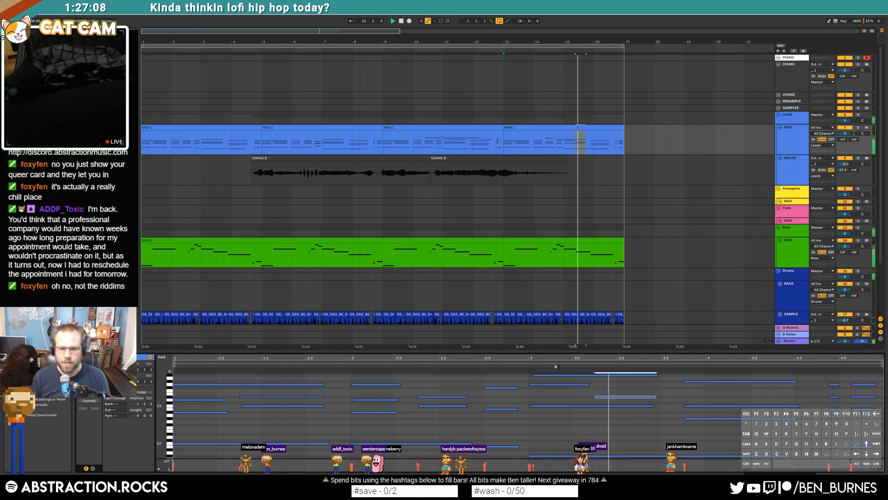
pyautogui.moveTo(655, 397); pyautogui.dragTo(674, 397)
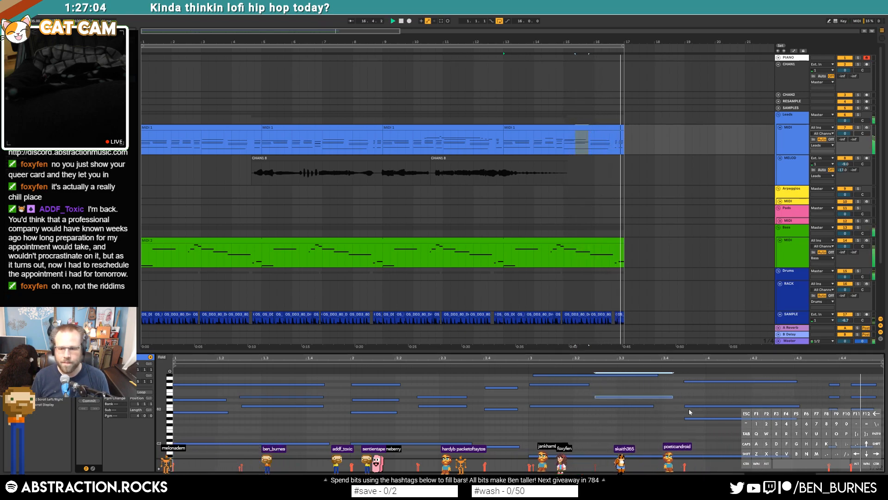
pyautogui.click(447, 196)
pyautogui.press('space')
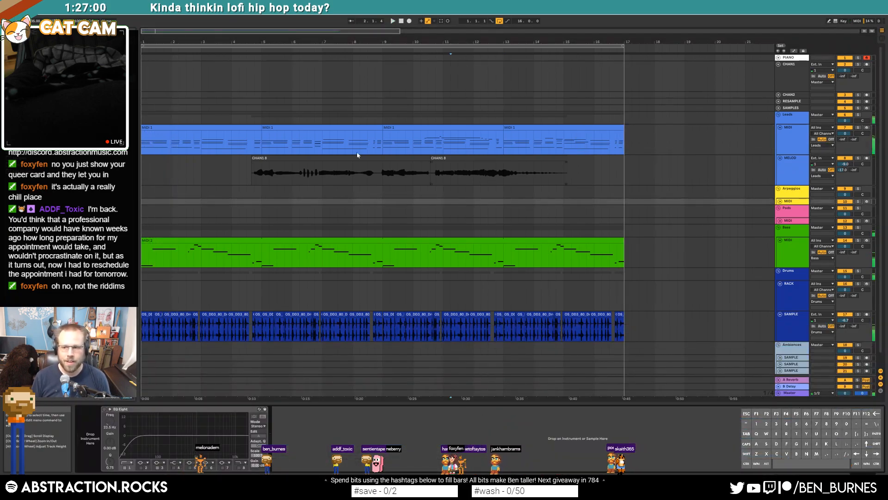
pyautogui.click(204, 130)
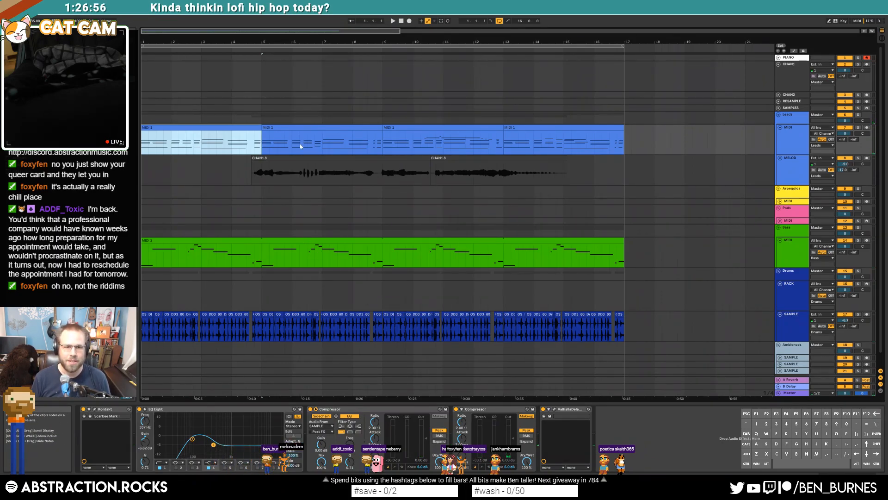
pyautogui.click(540, 127)
pyautogui.keyDown('shift'); pyautogui.click(239, 126); pyautogui.keyUp('shift')
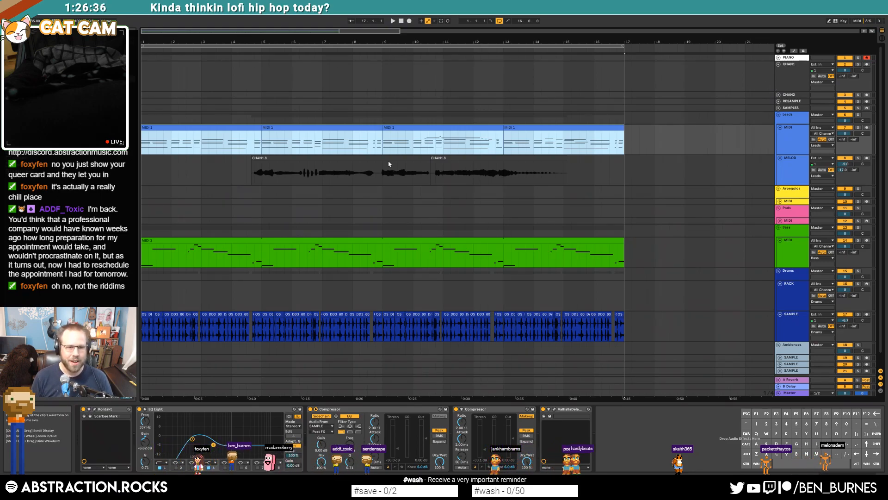
pyautogui.click(291, 250)
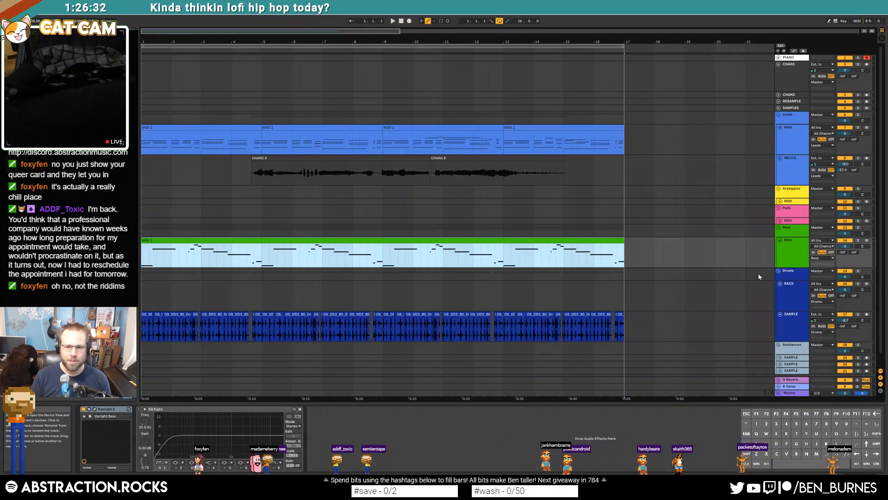
pyautogui.click(229, 126)
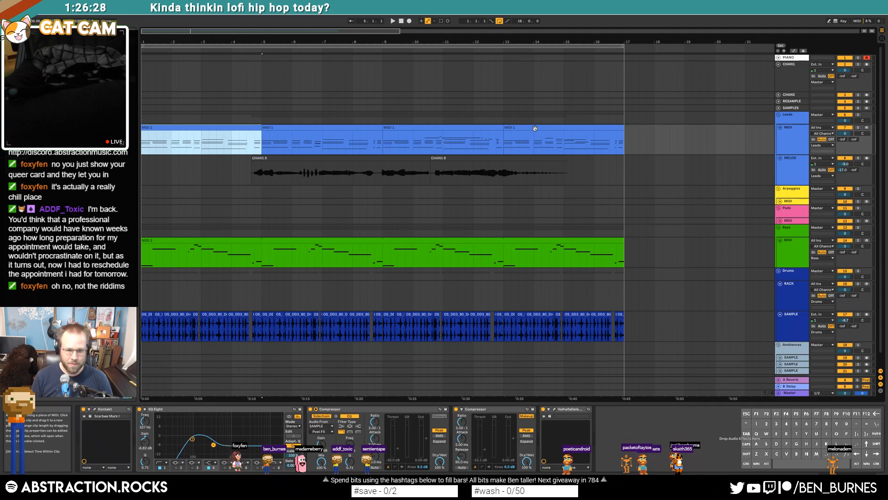
pyautogui.moveTo(261, 295); pyautogui.dragTo(381, 327)
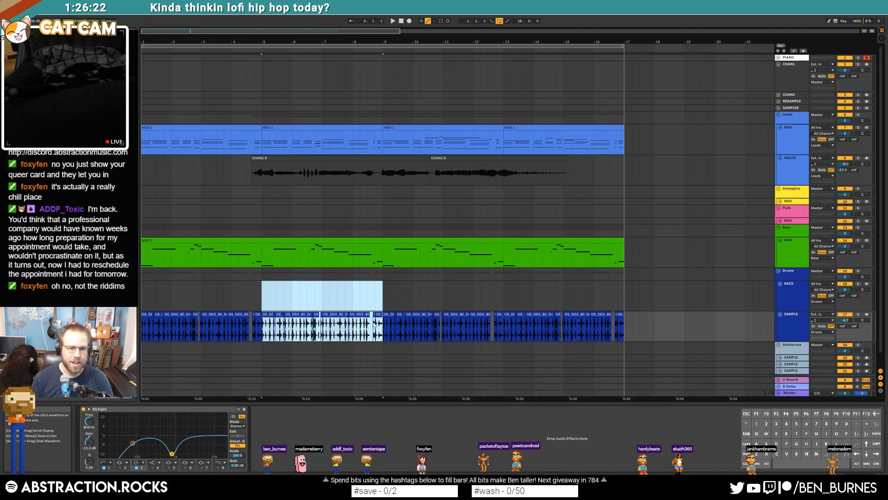
pyautogui.moveTo(261, 250); pyautogui.dragTo(382, 252)
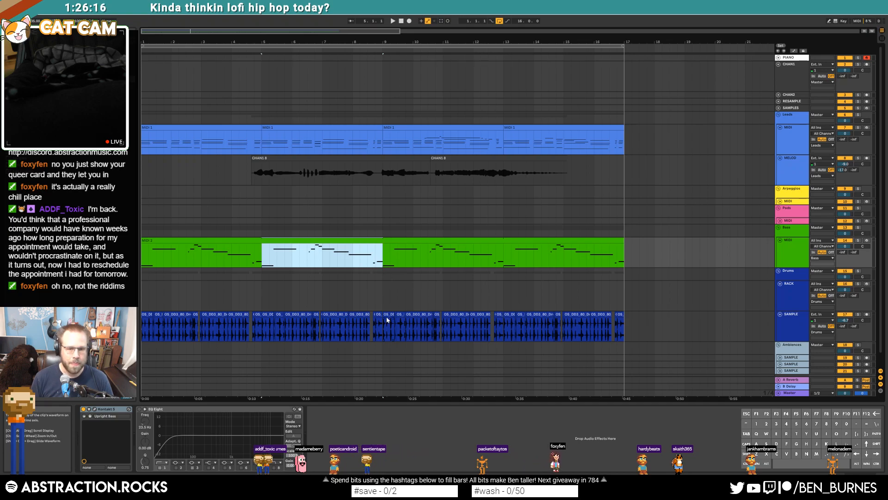
# Clear the start of bar 9 by deleting the opening drum loop slice and removing the first chord's upper notes from the lead clip
pyautogui.keyDown('ctrl'); pyautogui.scroll(8, 384, 337); pyautogui.keyUp('ctrl')
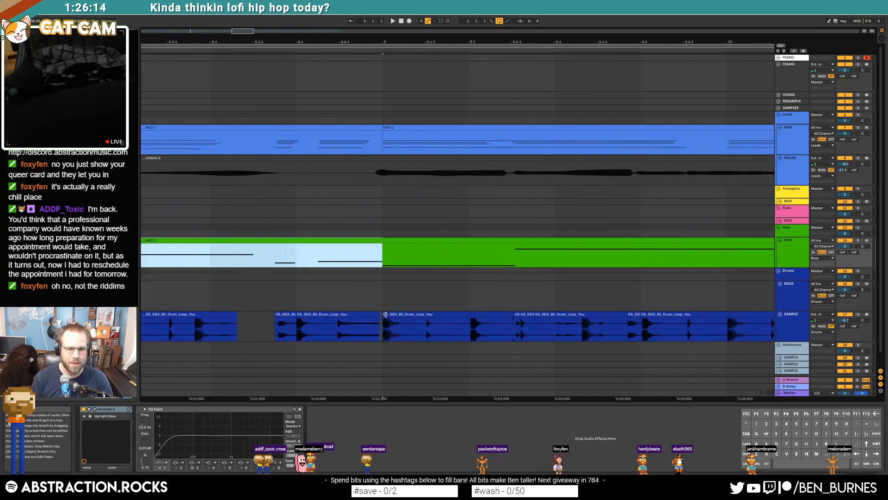
pyautogui.click(419, 315)
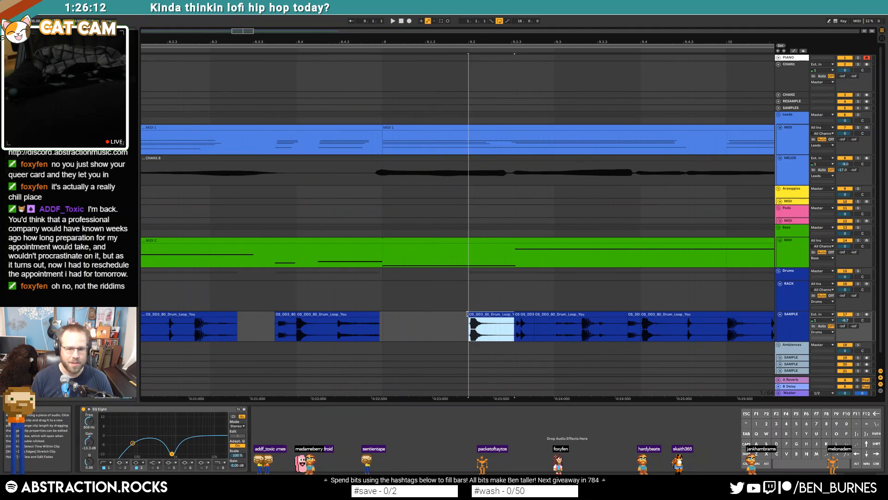
pyautogui.doubleClick(396, 127)
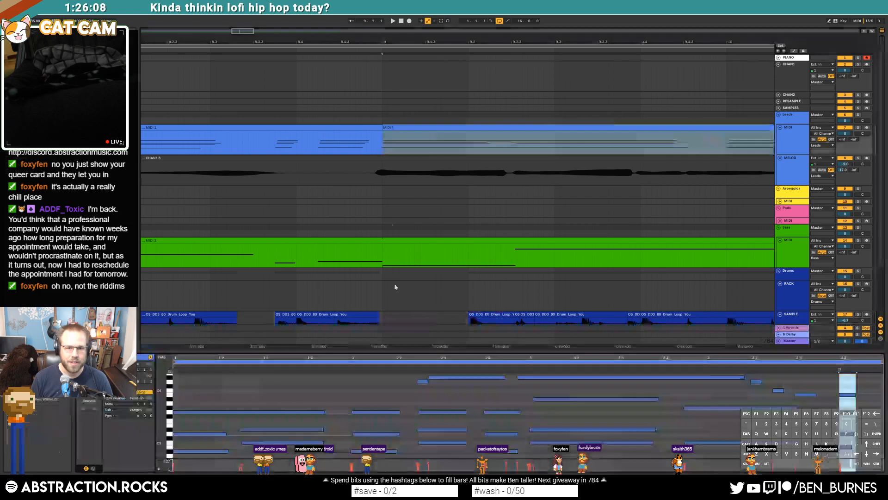
pyautogui.moveTo(206, 402); pyautogui.dragTo(205, 436)
pyautogui.press('Delete')
pyautogui.moveTo(180, 376); pyautogui.dragTo(178, 403)
pyautogui.scroll(-1, 179, 404)
pyautogui.scroll(-3, 178, 407)
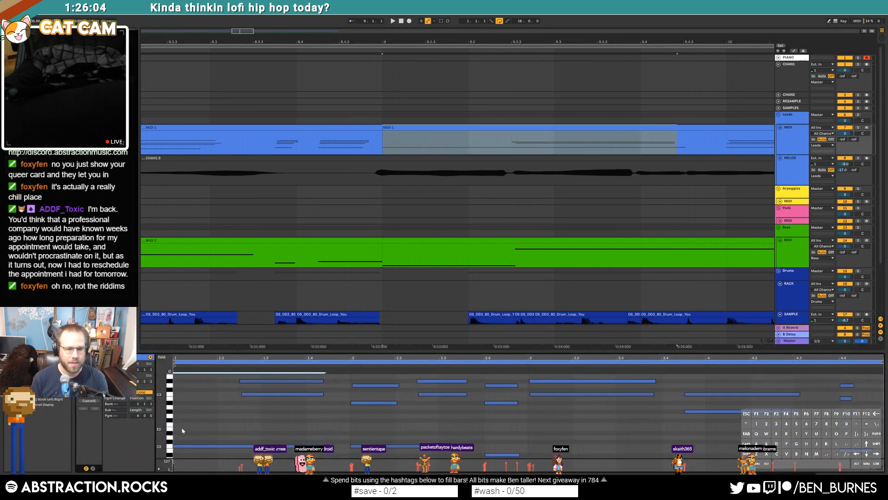
# Trim the start of the lead clip's first low note to just after beat 1.2 and play the arrangement from about bar 7
pyautogui.moveTo(174, 424); pyautogui.dragTo(233, 428)
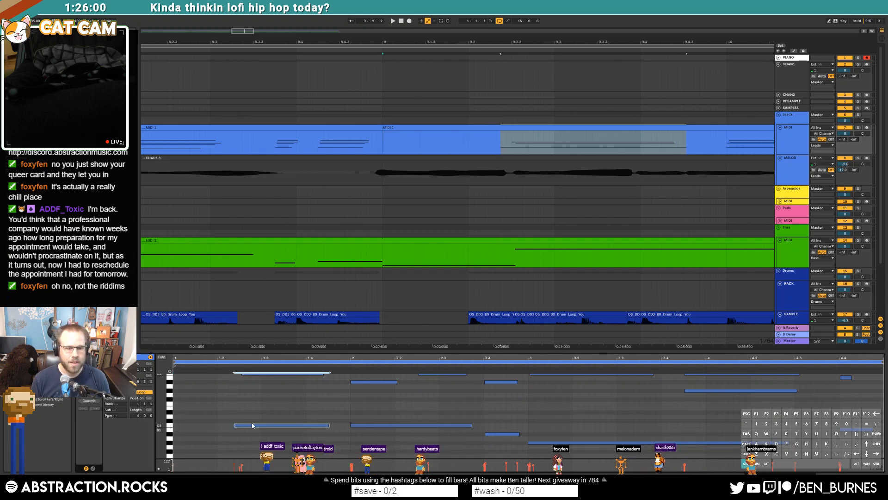
pyautogui.press('w')
pyautogui.scroll(-3, 407, 202)
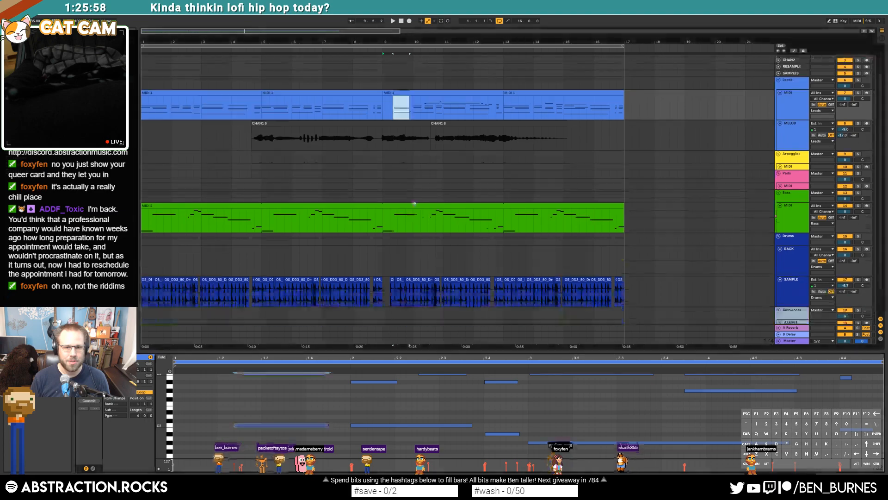
pyautogui.click(322, 50)
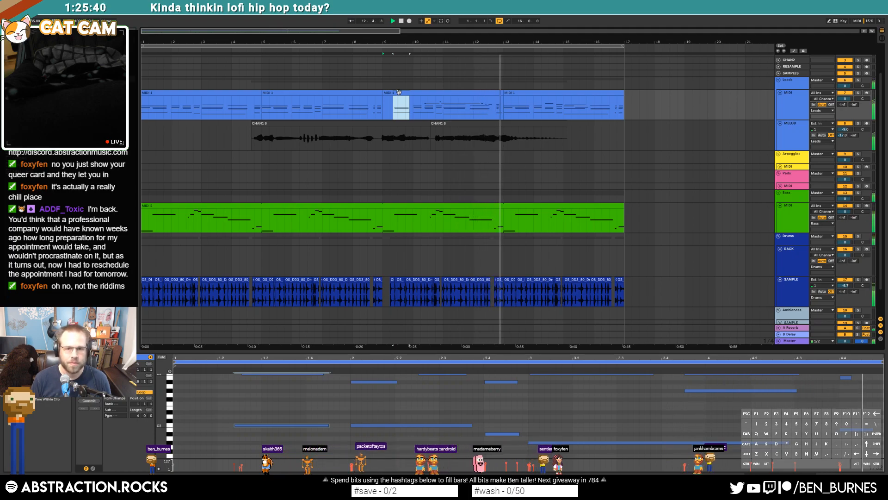
# Duplicate the top note at beat 4.4 of the bar 9 lead clip and raise the copy one semitone
pyautogui.click(433, 100)
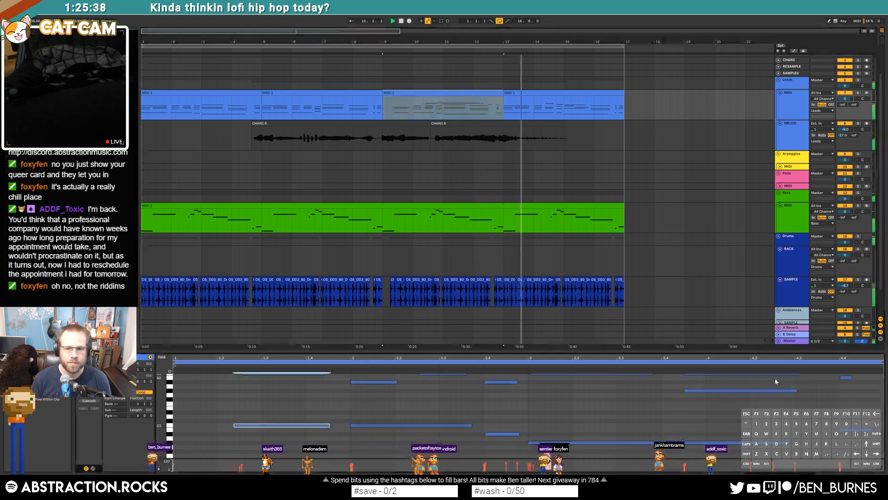
pyautogui.scroll(7, 829, 394)
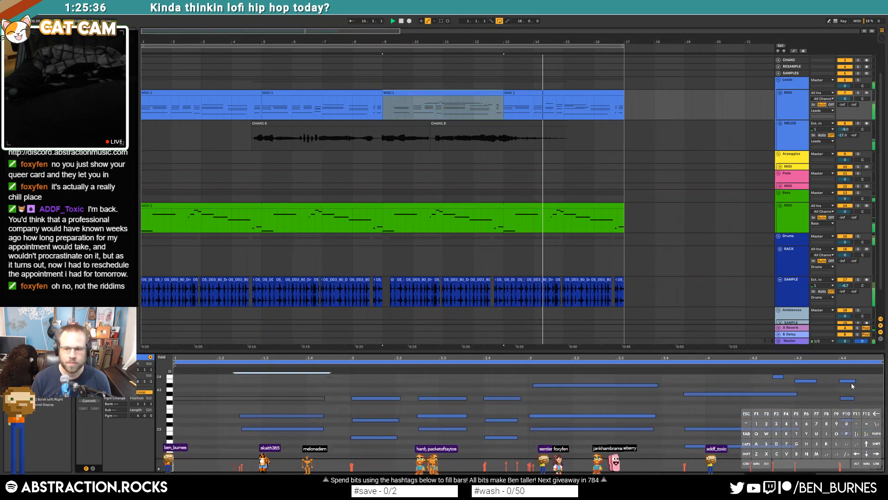
pyautogui.click(847, 381)
pyautogui.hotkey('ctrl', 'd')
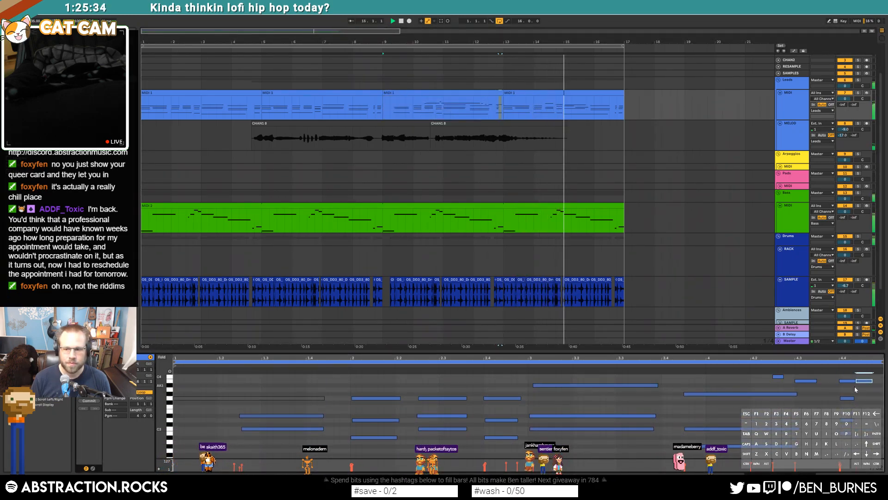
pyautogui.moveTo(865, 381); pyautogui.dragTo(871, 377)
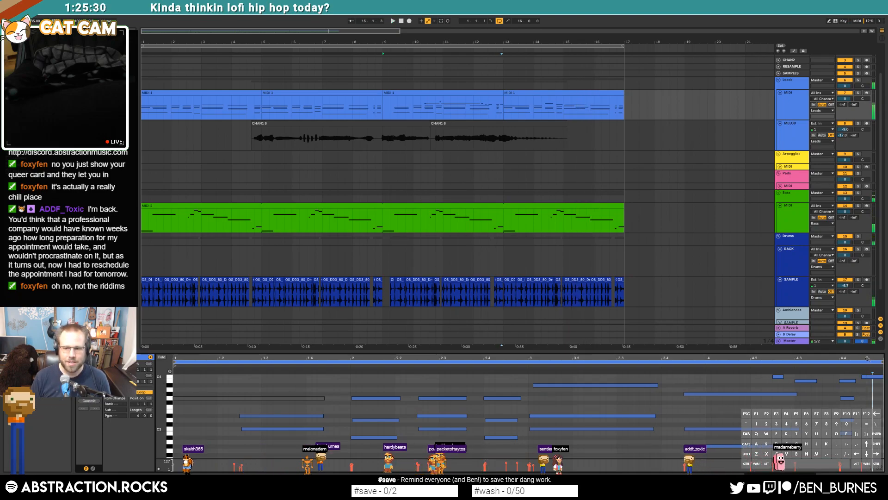
# Lengthen the lower chord notes at beat 4.4 to the end of the bar 9 lead clip and stop playback
pyautogui.scroll(-1, 872, 375)
pyautogui.moveTo(854, 391); pyautogui.dragTo(879, 395)
pyautogui.press('space')
pyautogui.scroll(-4, 875, 448)
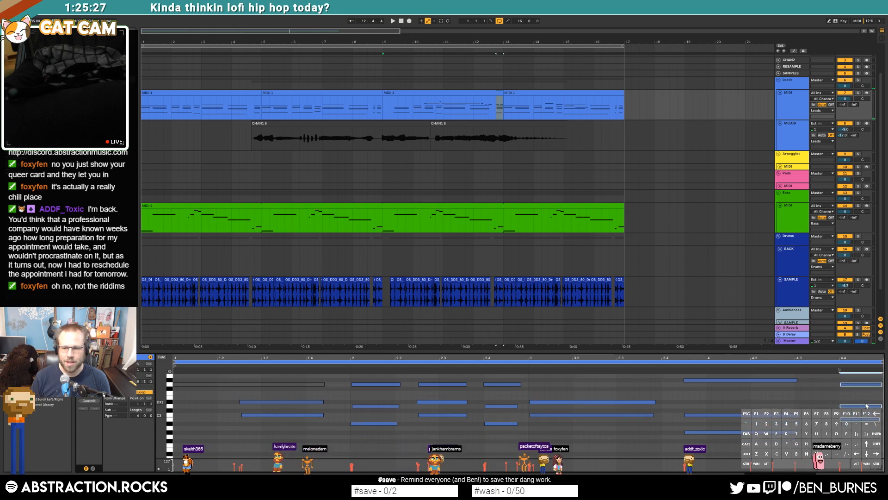
pyautogui.click(873, 448)
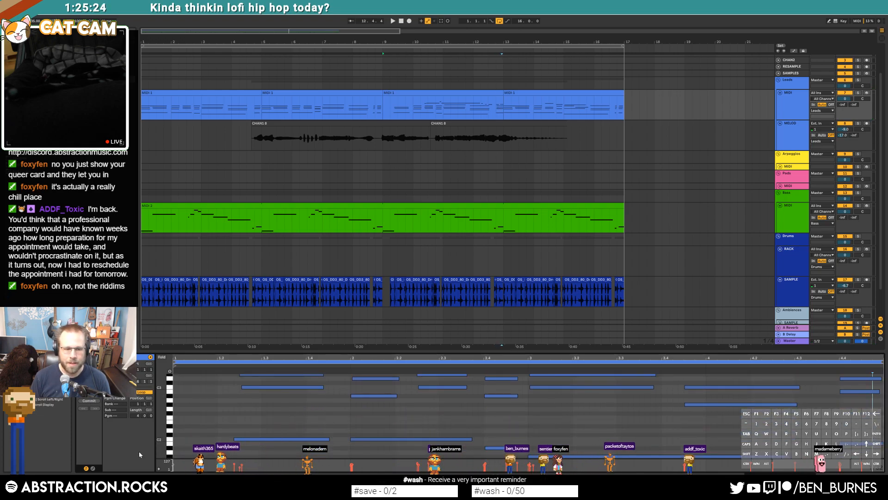
# Show the controller 64 hold pedal envelope of the bar 9 lead clip and play from about bar 12 to check it
pyautogui.click(93, 468)
pyautogui.press('b')
pyautogui.press('b')
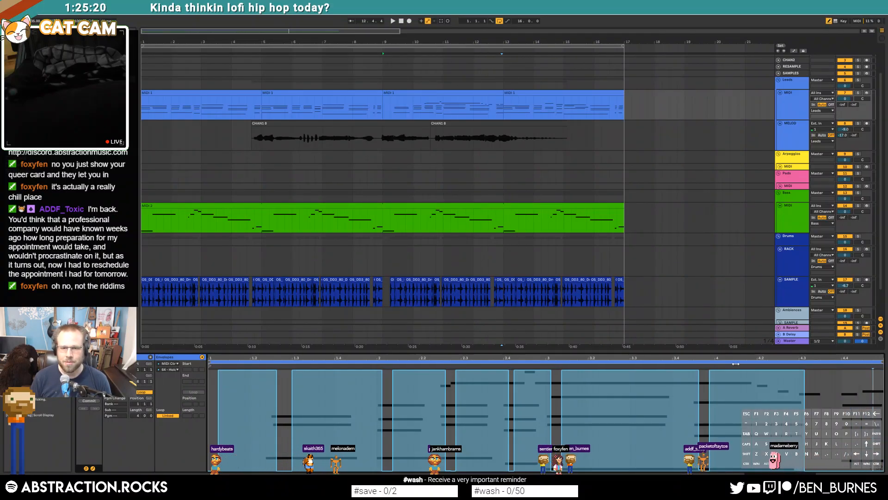
pyautogui.click(470, 53)
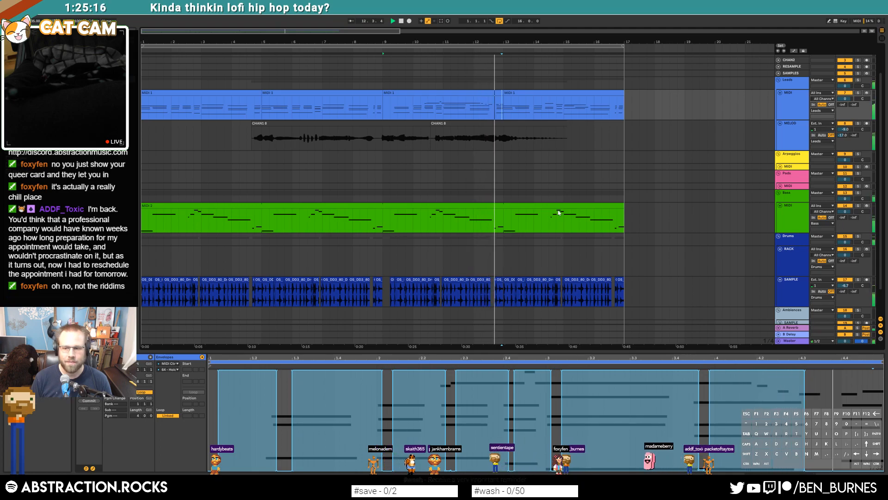
pyautogui.click(499, 94)
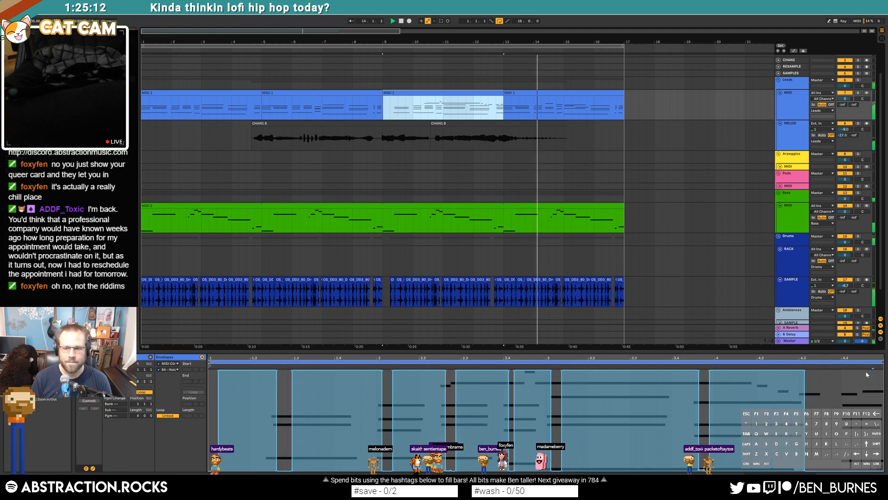
# Return to the note view and extend the clip's final high note past the clip end, to between beats 5 and 5.2
pyautogui.click(92, 470)
pyautogui.click(92, 468)
pyautogui.moveTo(883, 384); pyautogui.dragTo(856, 383)
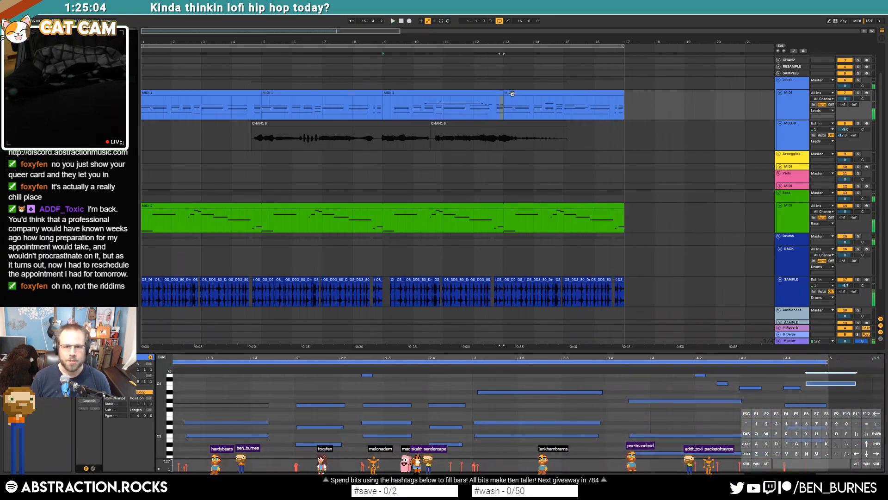
# Add a note at about C4 in the bar 13 lead clip, running from before the clip's start to just after beat 1
pyautogui.click(511, 94)
pyautogui.scroll(3, 250, 385)
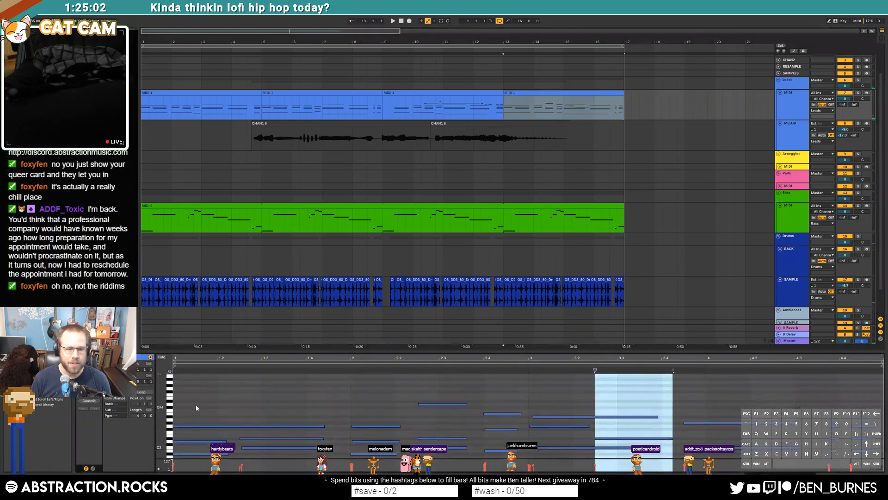
pyautogui.click(176, 414)
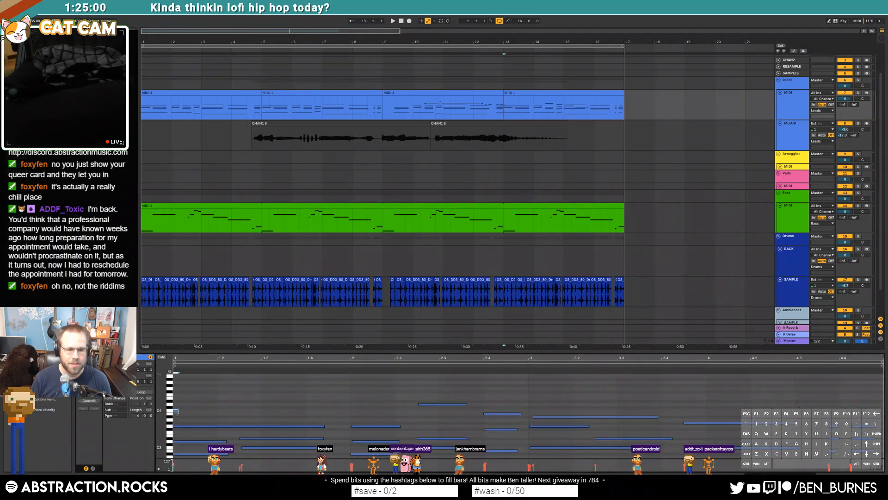
pyautogui.hscroll(-3, 174, 409)
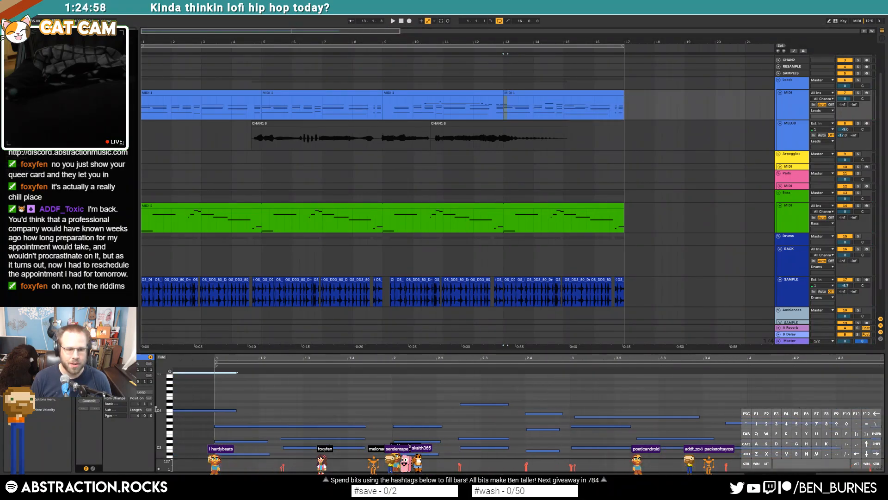
# Play the transition into bar 13 and consolidate the last two lead clips into one spanning bars 9 to 17
pyautogui.click(488, 52)
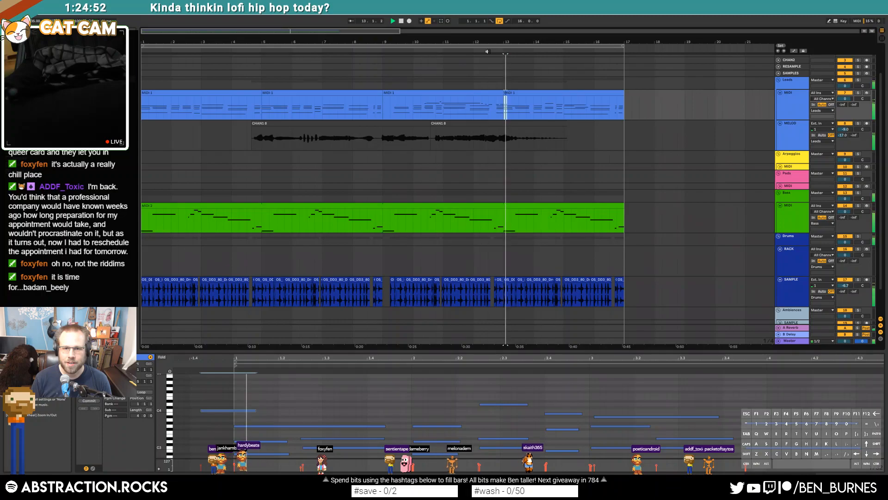
pyautogui.press('space')
pyautogui.click(492, 95)
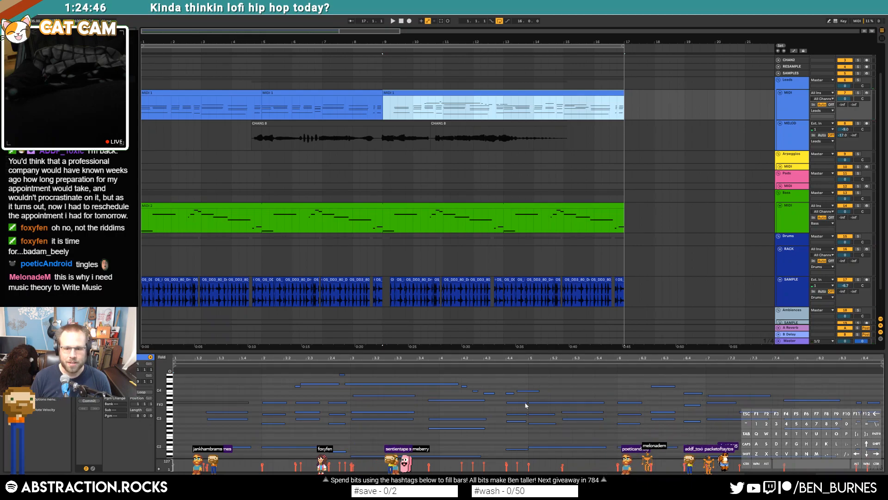
# Lengthen the high note starting just before bar 5 of the last lead clip to about beat 5.4 and play from about bar 12
pyautogui.moveTo(538, 391); pyautogui.dragTo(601, 386)
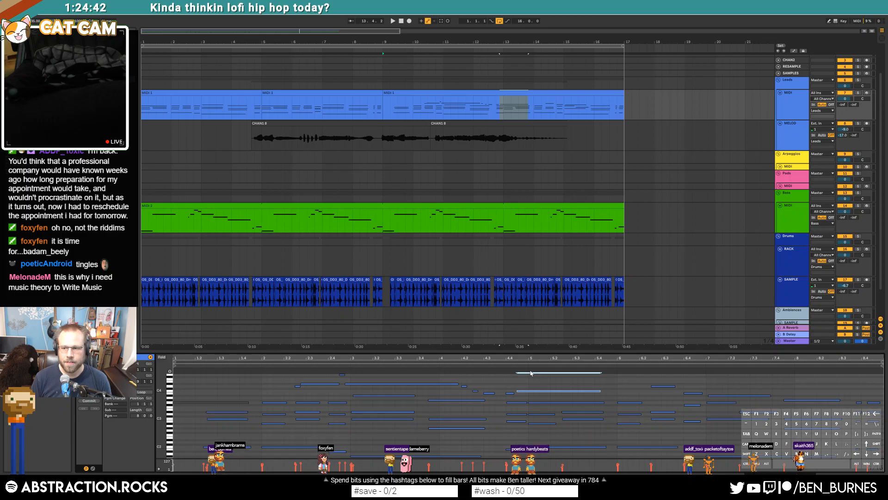
pyautogui.click(451, 366)
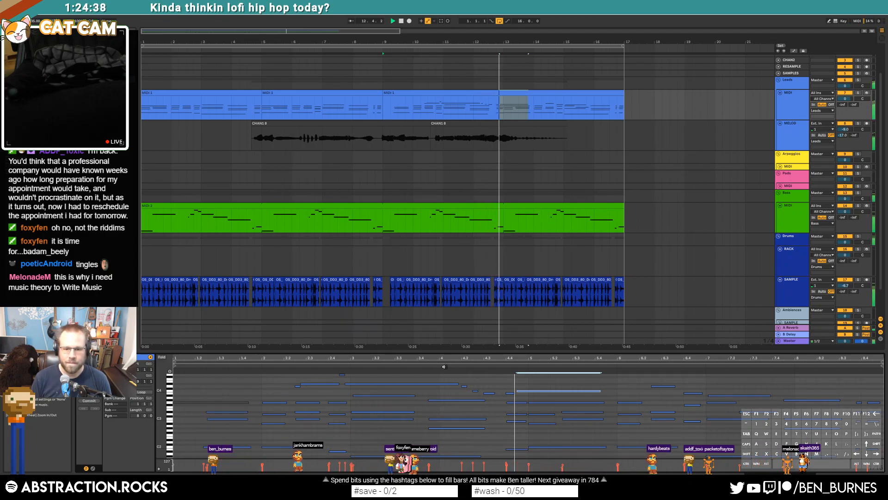
pyautogui.click(606, 393)
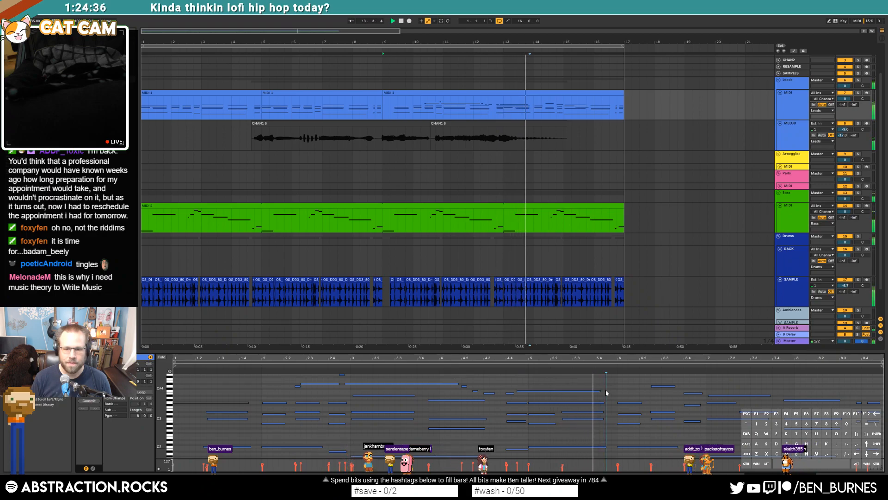
# Add rising lead notes at about 6.2.3, 6.3 and 6.4, with a short grace note just before the note held to bar 7
pyautogui.scroll(1, 673, 394)
pyautogui.click(661, 393)
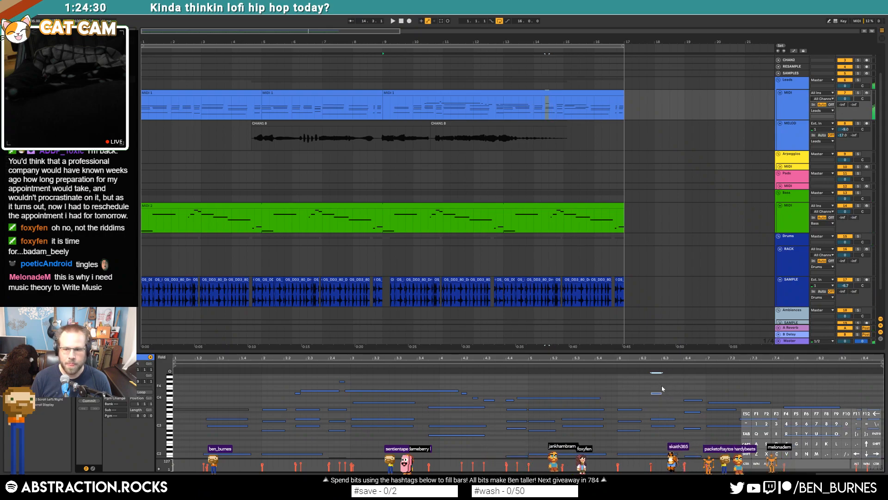
pyautogui.scroll(2, 673, 387)
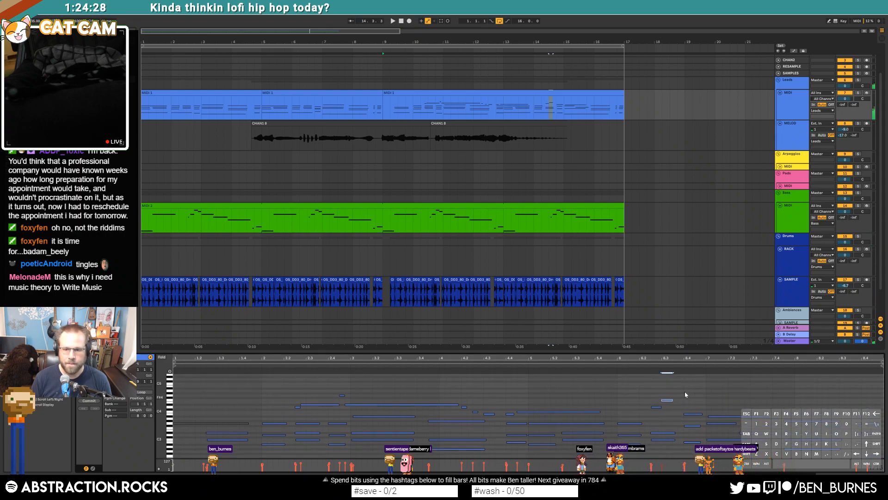
pyautogui.moveTo(673, 400); pyautogui.dragTo(686, 401)
pyautogui.scroll(5, 689, 401)
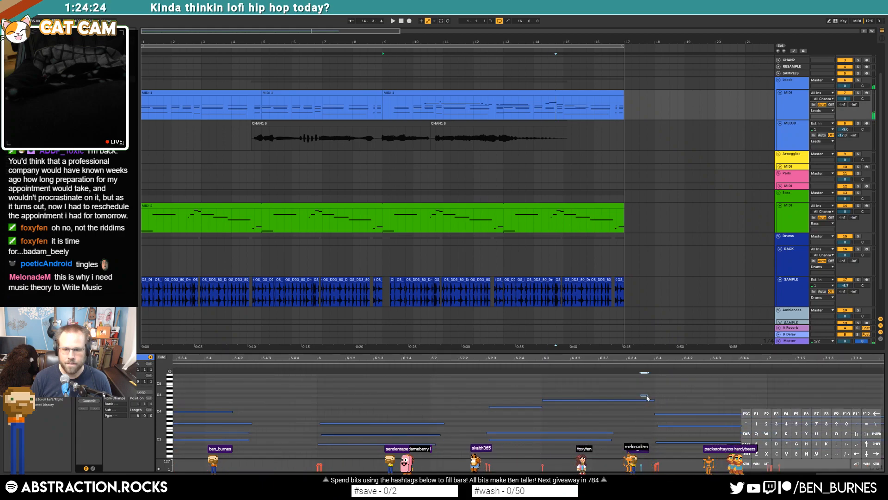
pyautogui.moveTo(658, 394); pyautogui.dragTo(866, 394)
# Add a lead note at beat 7 of the clip, lengthen it to about beat 7.4 and play the phrase
pyautogui.click(770, 401)
pyautogui.scroll(-4, 857, 398)
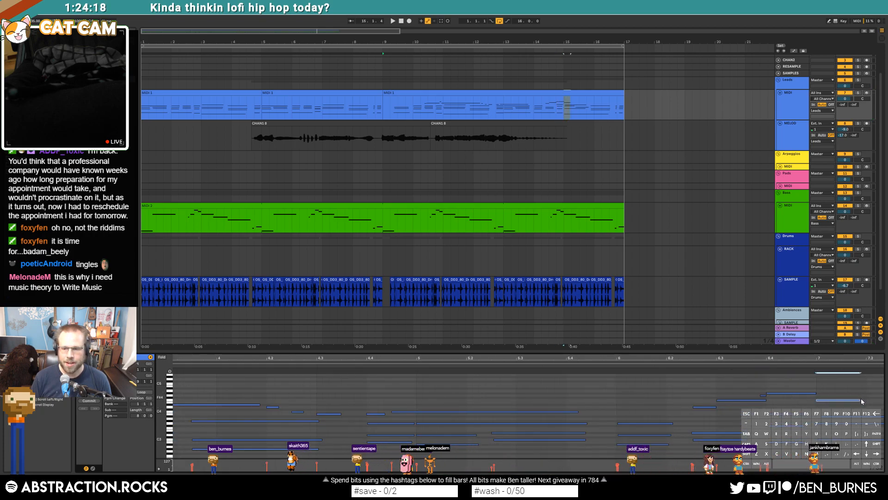
pyautogui.moveTo(815, 357); pyautogui.dragTo(519, 359)
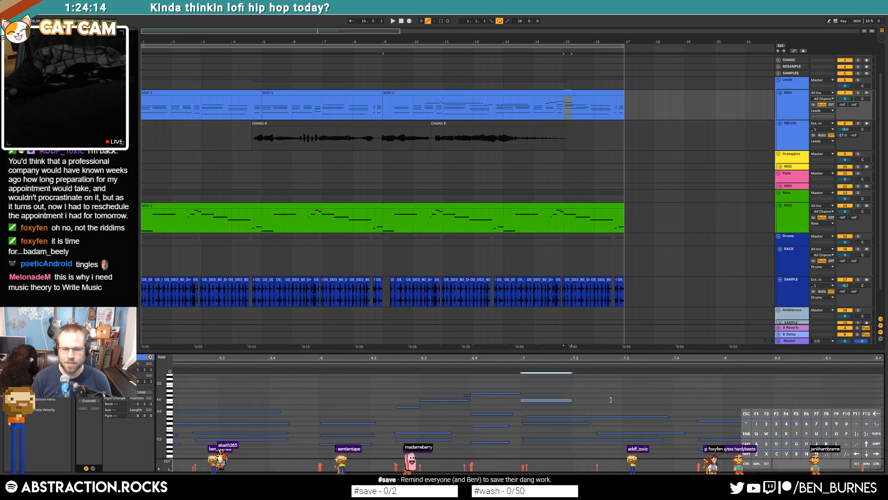
pyautogui.click(380, 366)
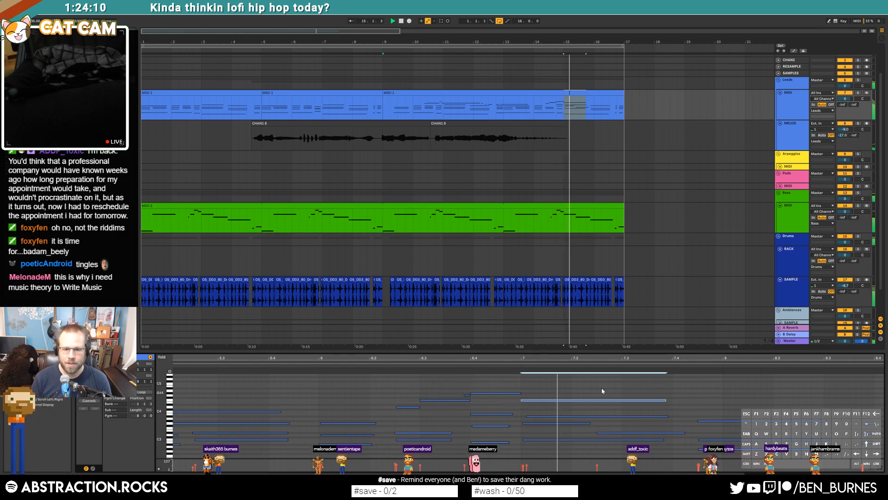
# Raise the bar 7 lead note by about two semitones, lower and slightly shorten the beat 6.3 note, and play back the phrase
pyautogui.click(397, 365)
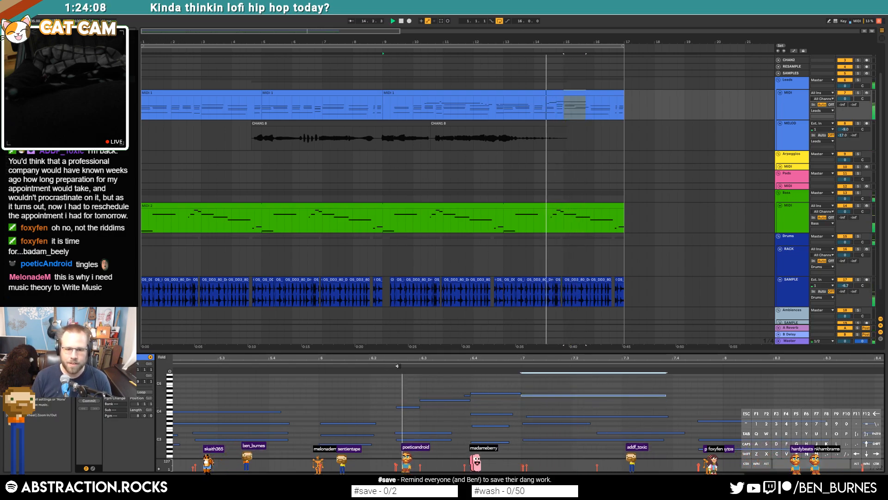
pyautogui.click(467, 398)
pyautogui.moveTo(467, 399); pyautogui.dragTo(464, 402)
pyautogui.click(382, 365)
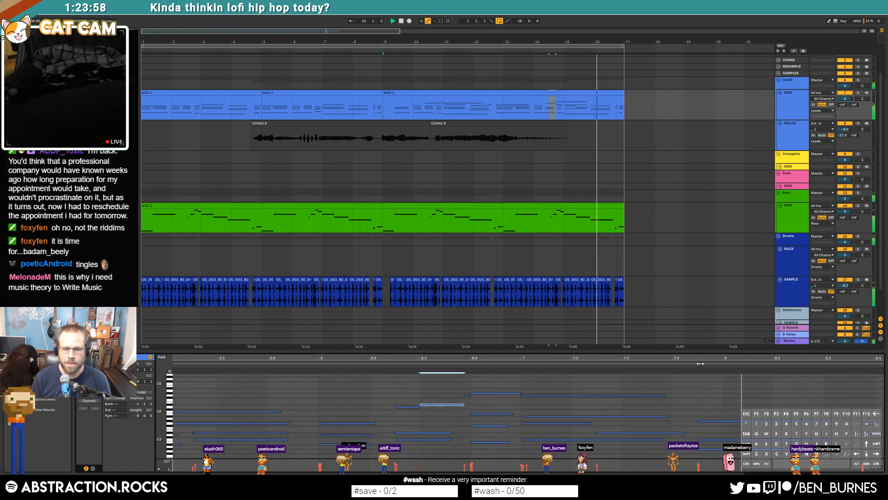
pyautogui.doubleClick(787, 358)
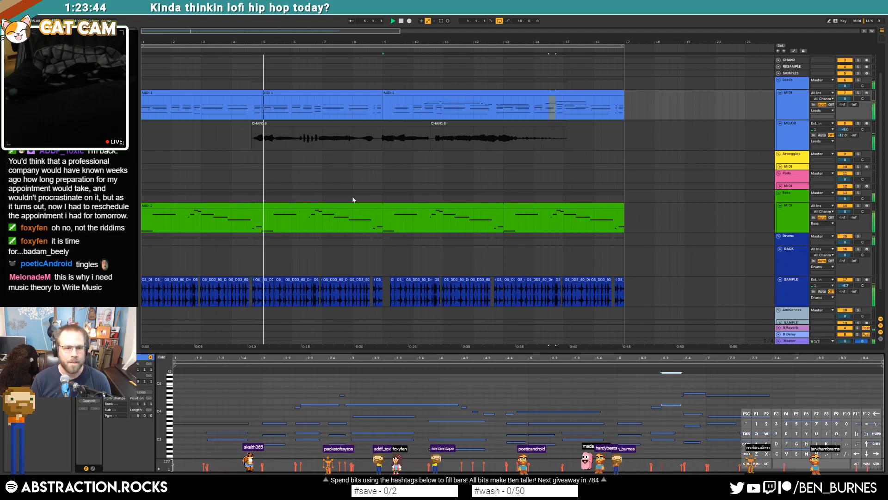
# Consolidate bars 5 to 9 of the bass track into its own clip
pyautogui.click(302, 203)
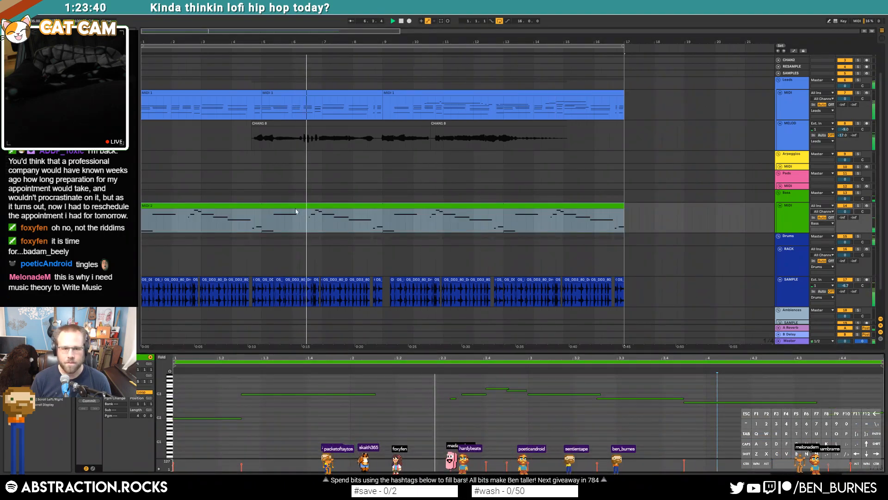
pyautogui.moveTo(262, 219); pyautogui.dragTo(378, 222)
pyautogui.hotkey('ctrl', 'j')
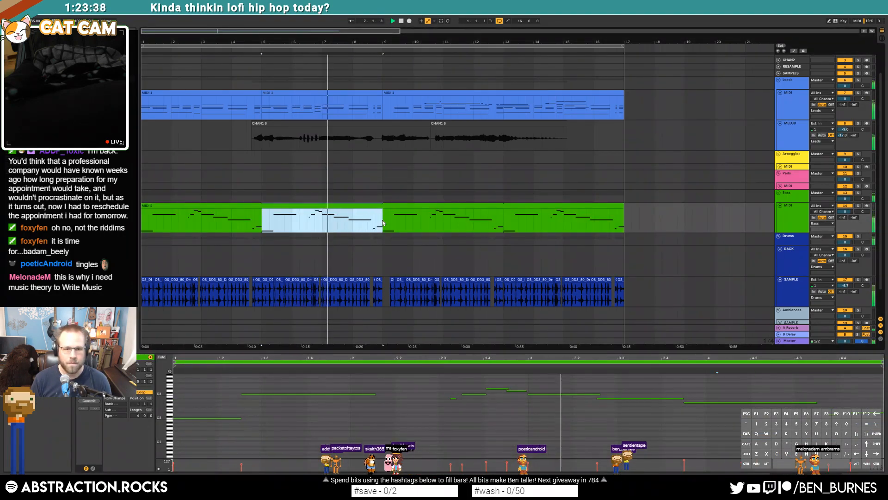
# Trim the long note in bar 4 of the new bass clip and add two short descending notes at about 4.2.3 and 4.3
pyautogui.click(707, 391)
pyautogui.moveTo(816, 402); pyautogui.dragTo(793, 388)
pyautogui.scroll(1, 775, 391)
pyautogui.doubleClick(778, 388)
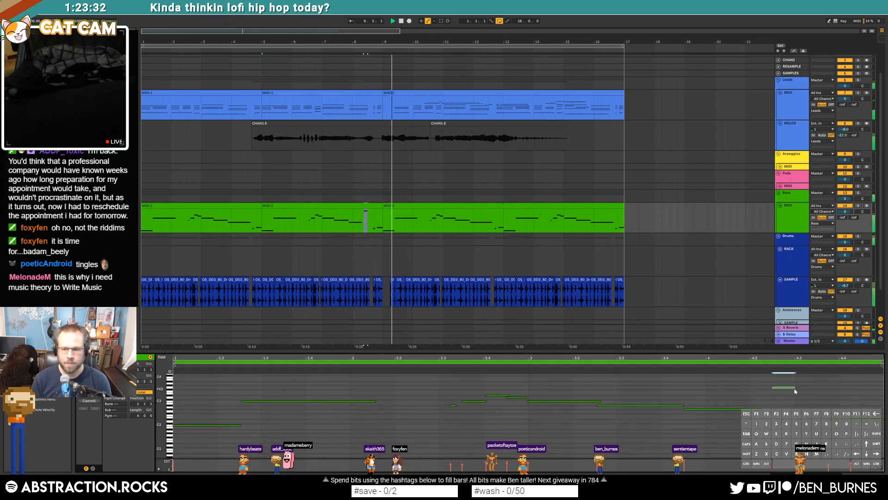
pyautogui.moveTo(793, 387)
pyautogui.mouseDown()
pyautogui.moveTo(815, 387)
pyautogui.moveTo(799, 394)
pyautogui.mouseUp()
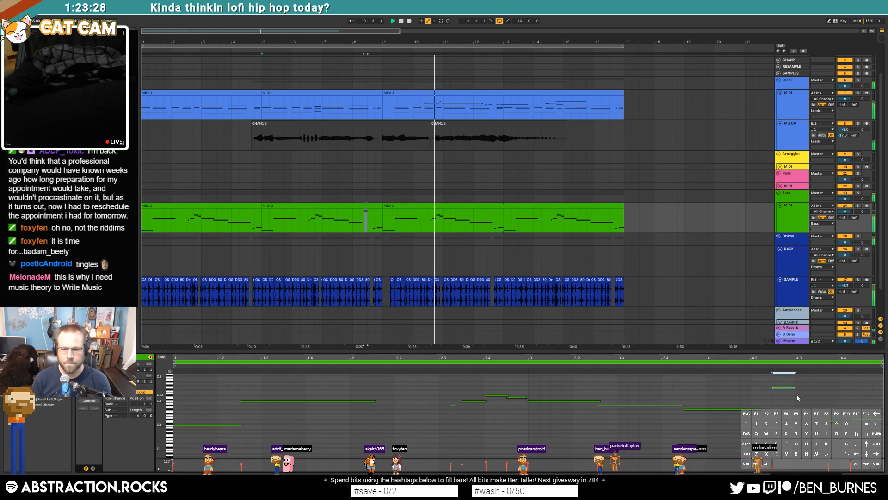
pyautogui.doubleClick(799, 396)
pyautogui.moveTo(805, 396); pyautogui.dragTo(816, 397)
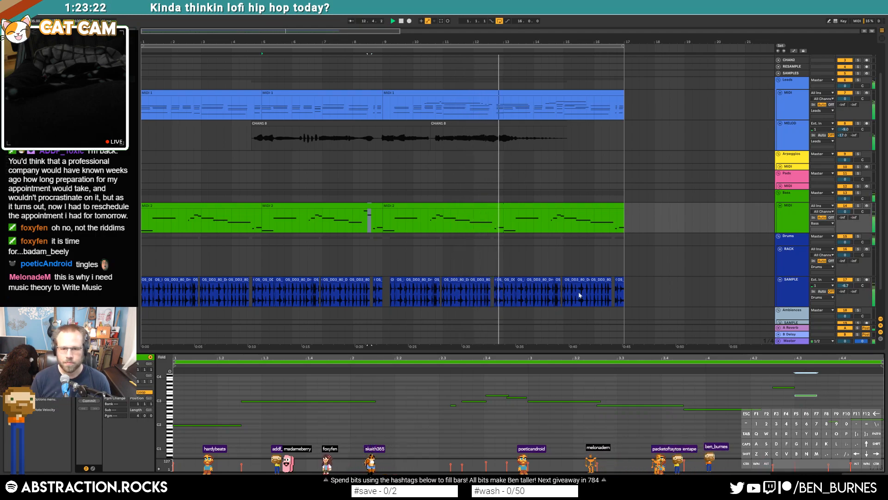
# Consolidate bass bars 9 to 13 into a separate clip and adjust its last note to run from about beat 4.4 to the clip's end
pyautogui.click(501, 205)
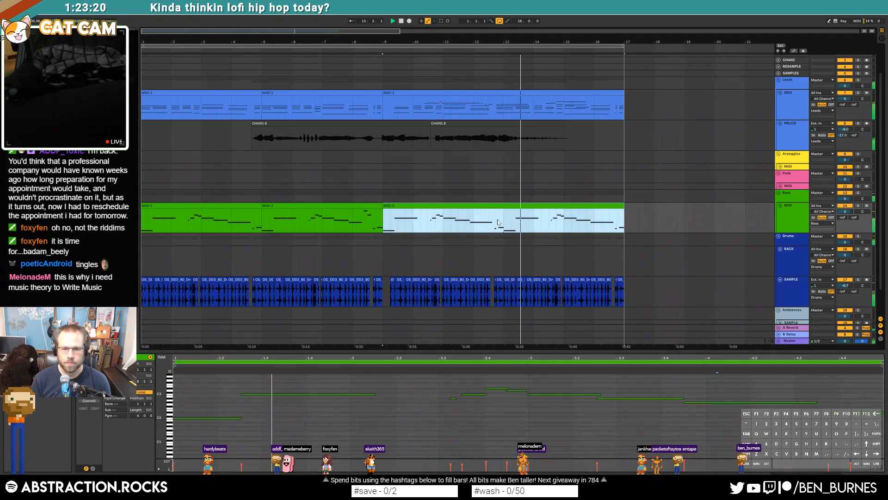
pyautogui.moveTo(502, 219); pyautogui.dragTo(384, 216)
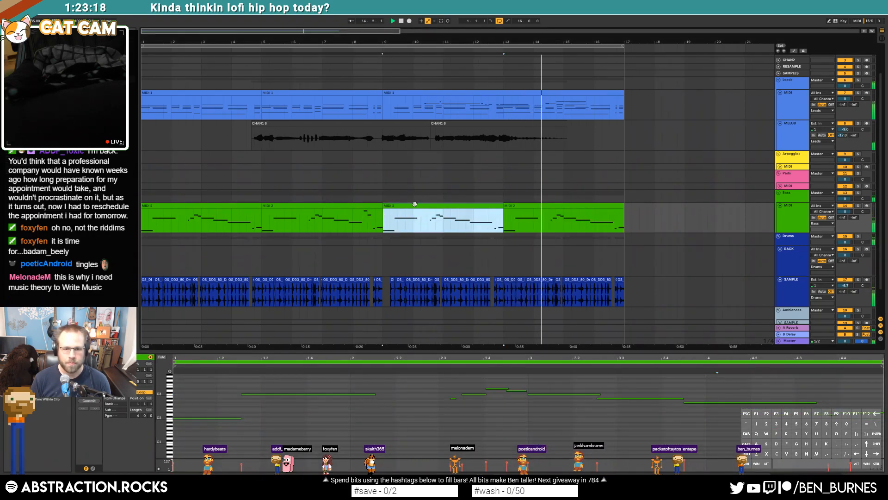
pyautogui.click(862, 412)
pyautogui.press('Left')
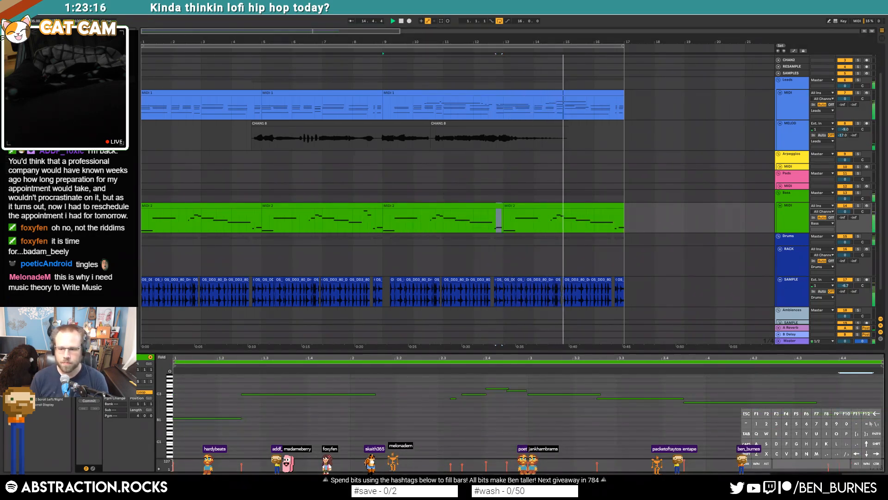
pyautogui.scroll(1, 493, 219)
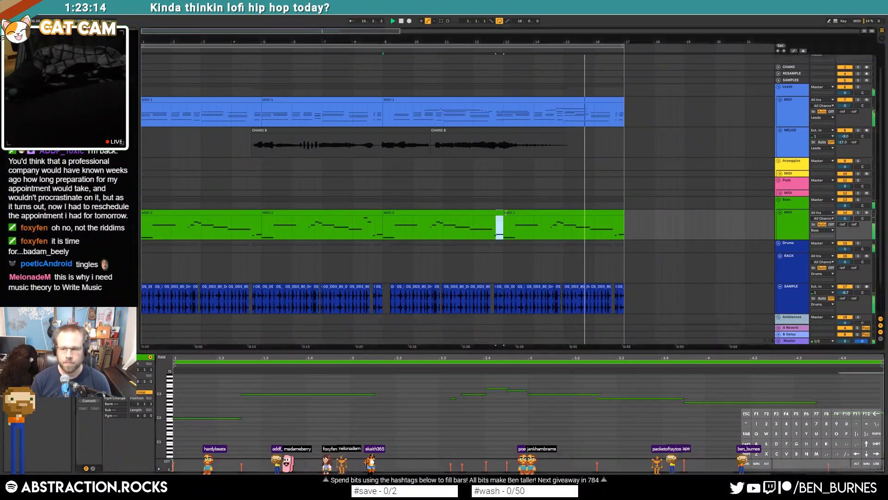
# Play the whole arrangement from the start, examine the drum gap before bar 5 up close, and resume playback from about bar 5
pyautogui.scroll(-3, 544, 161)
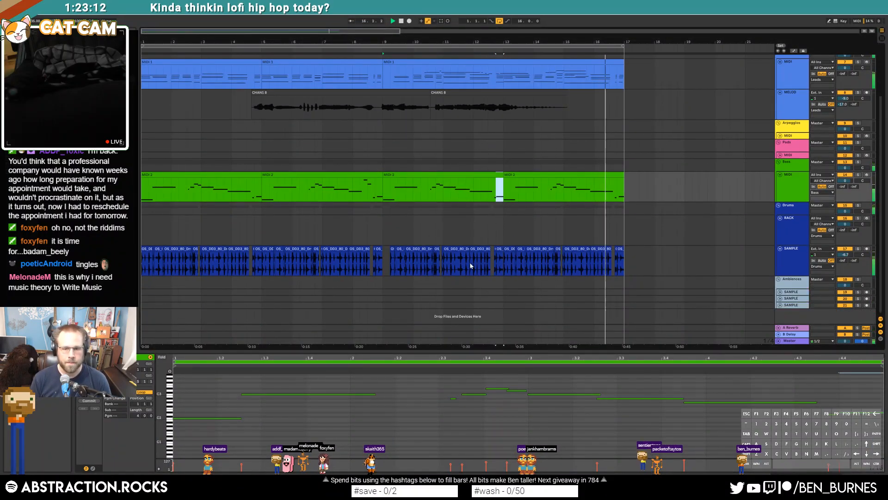
pyautogui.press('space')
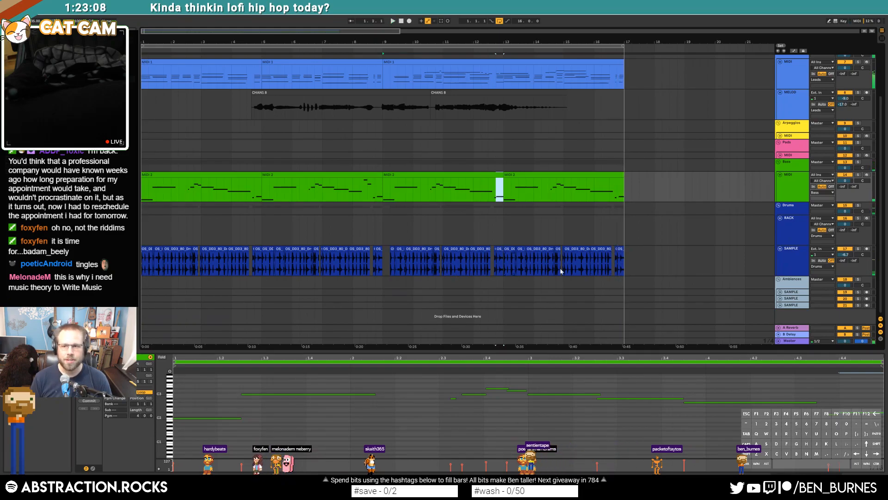
pyautogui.scroll(1, 450, 208)
pyautogui.scroll(-4, 443, 209)
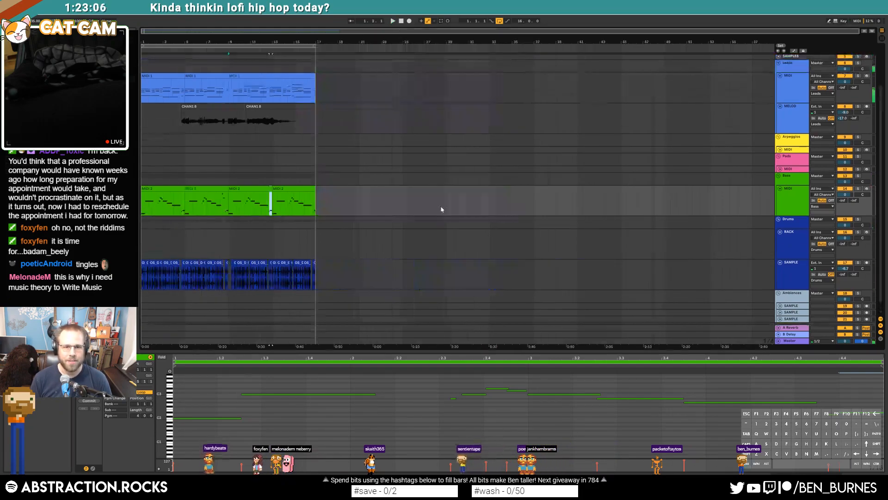
pyautogui.click(394, 22)
pyautogui.moveTo(146, 30); pyautogui.dragTo(147, 32)
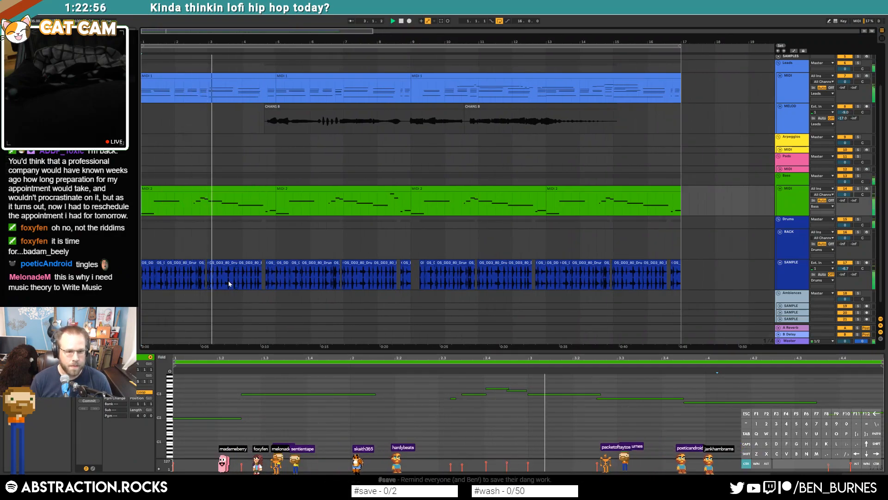
pyautogui.scroll(8, 220, 282)
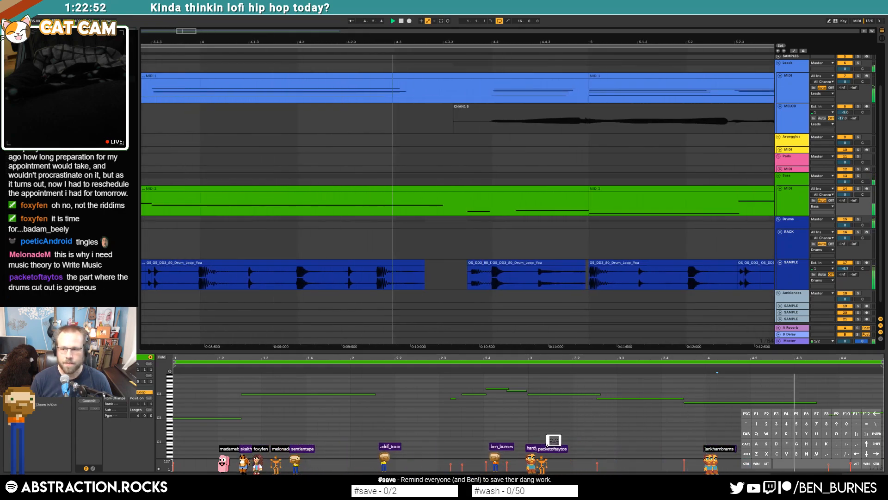
pyautogui.press('space')
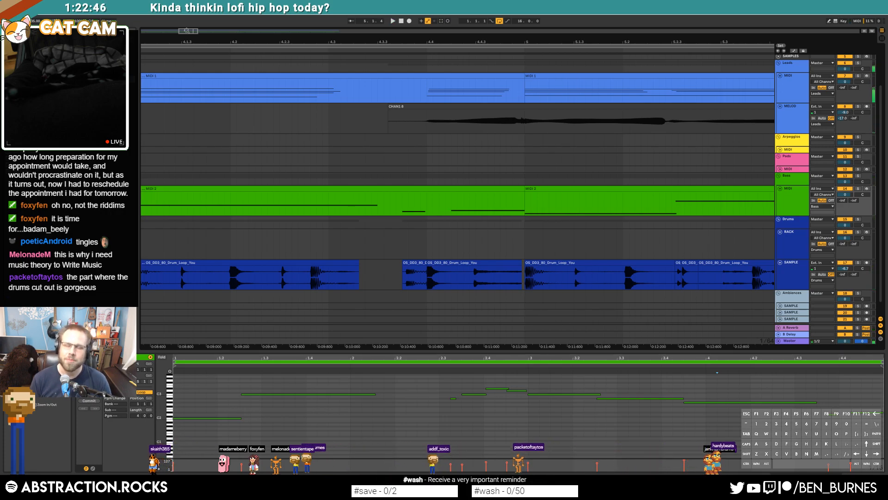
pyautogui.moveTo(194, 32); pyautogui.dragTo(195, 32)
pyautogui.click(200, 51)
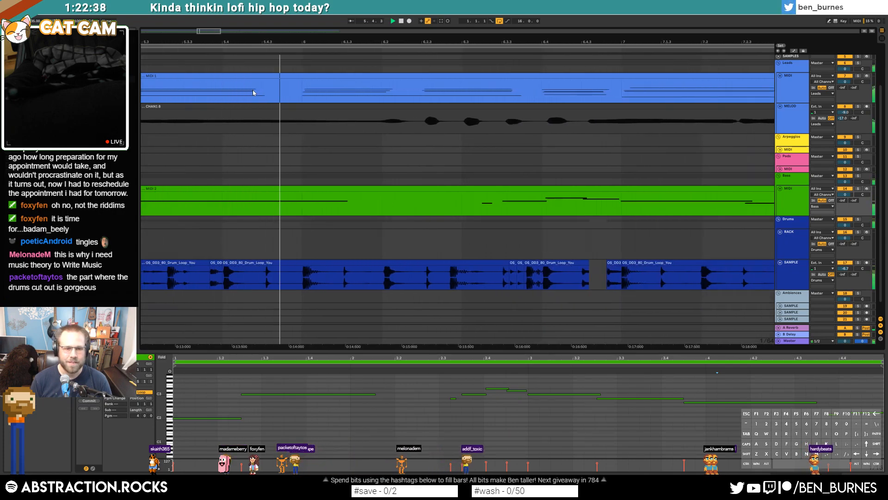
# Cut out the drum hit at 6.2 on the drum SAMPLE track and move it to about 6.2.4
pyautogui.click(384, 278)
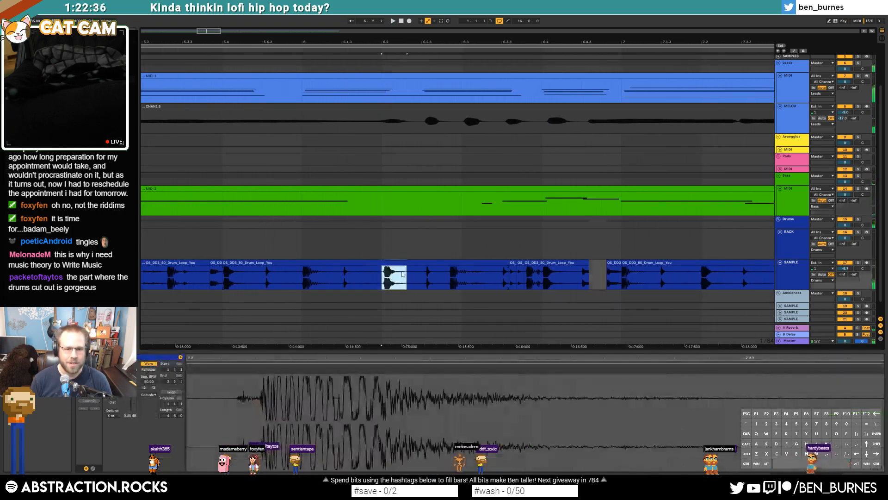
pyautogui.moveTo(379, 264); pyautogui.dragTo(374, 265)
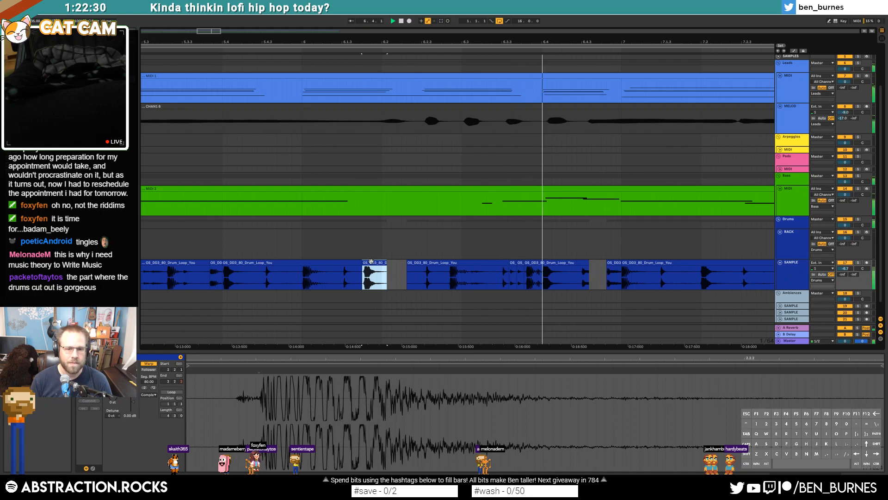
pyautogui.moveTo(385, 264)
pyautogui.mouseDown()
pyautogui.moveTo(370, 263)
pyautogui.moveTo(462, 269)
pyautogui.mouseUp()
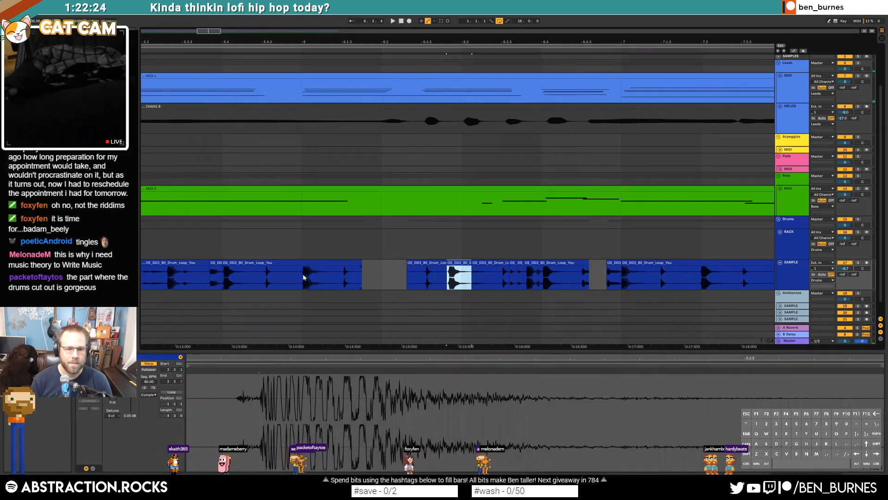
# Try copying the hit at the start of bar 6 into the gap before 6.2, and play it back from 5.4
pyautogui.moveTo(303, 277); pyautogui.dragTo(327, 278)
pyautogui.click(362, 276)
pyautogui.hotkey('ctrl', 'v')
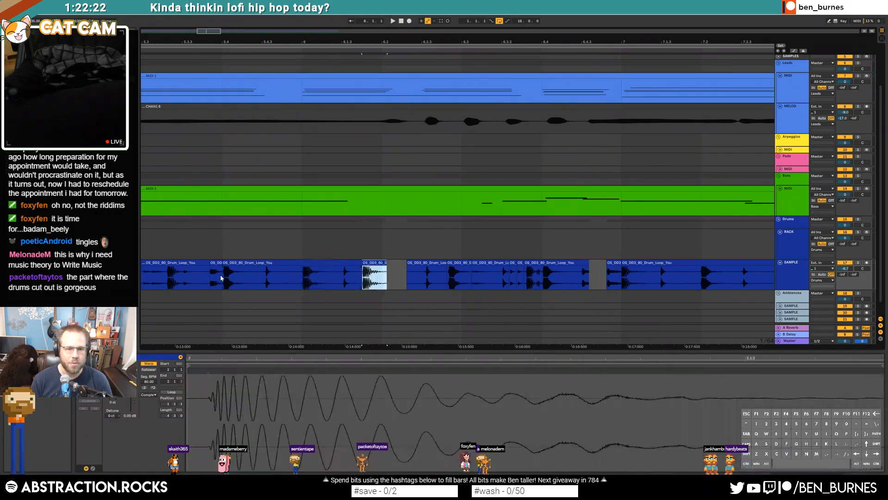
pyautogui.click(223, 279)
pyautogui.press('space')
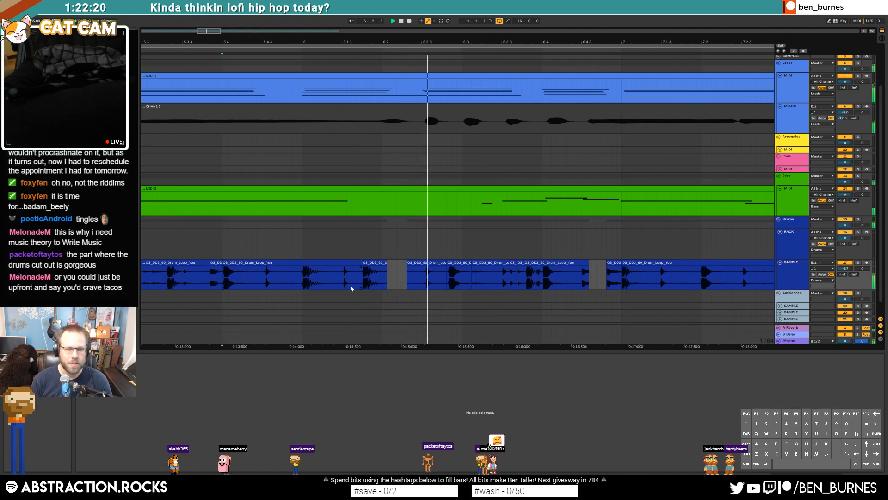
pyautogui.press('space')
# Duplicate the drum section from bar 6 up to the gap directly after itself, and delete the leftover slice at 6.2.3
pyautogui.moveTo(303, 277); pyautogui.dragTo(362, 281)
pyautogui.hotkey('ctrl', 'd')
pyautogui.click(433, 262)
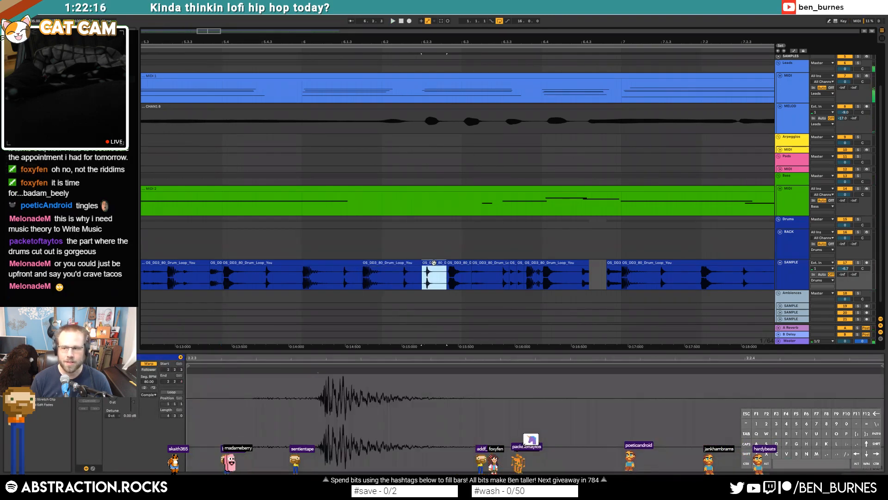
pyautogui.press('Delete')
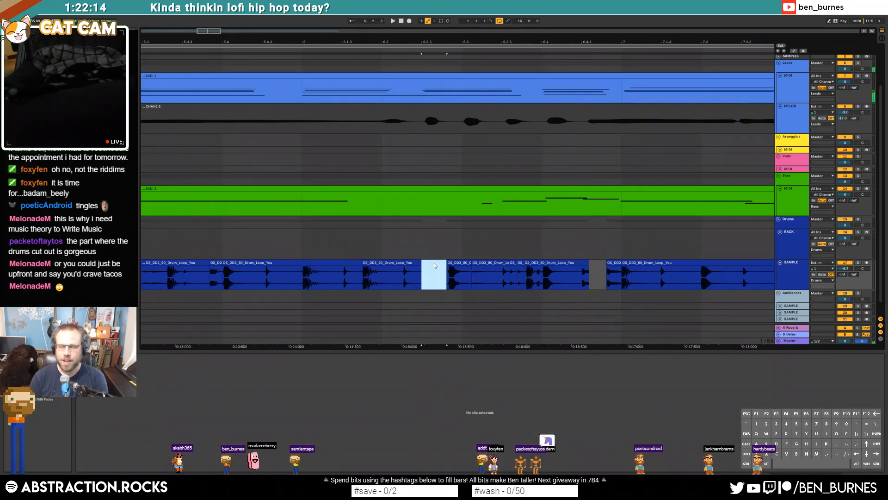
# Try filling the gap at 6.2.3 with the following drum hit, audition it, and remove that slice again
pyautogui.click(435, 264)
pyautogui.moveTo(435, 264)
pyautogui.mouseDown()
pyautogui.moveTo(473, 262)
pyautogui.moveTo(464, 262)
pyautogui.mouseUp()
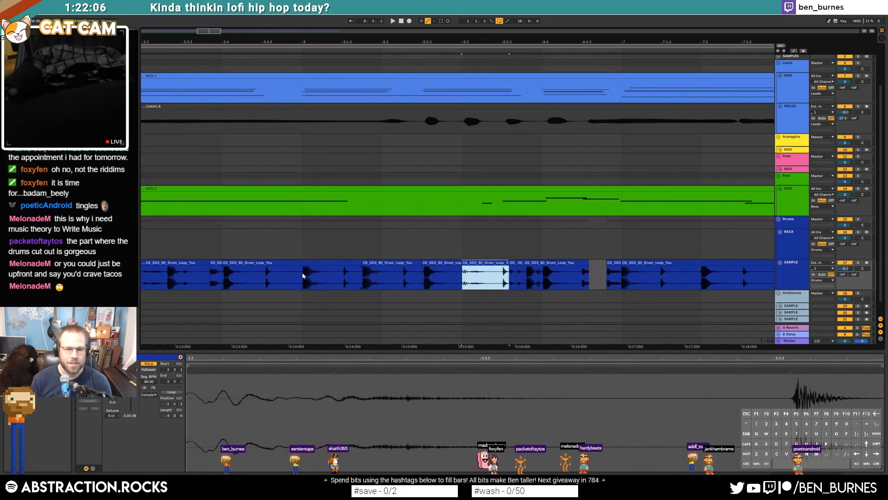
pyautogui.click(262, 278)
pyautogui.press('space')
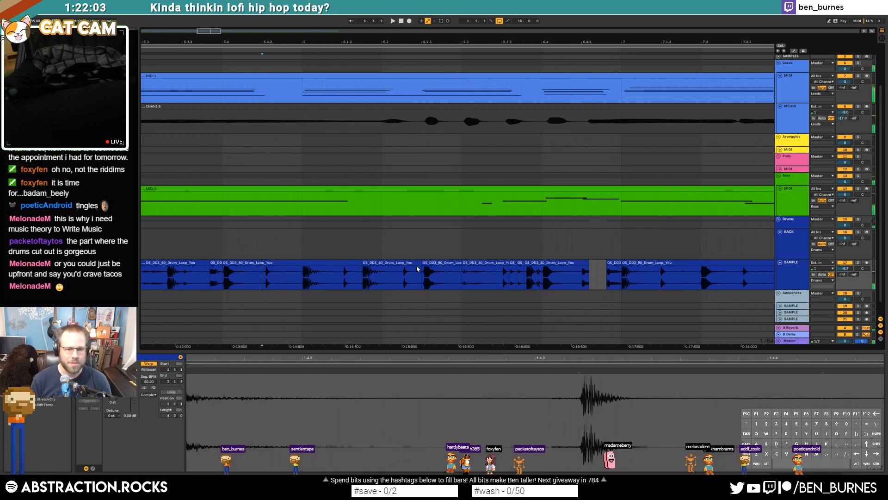
pyautogui.moveTo(458, 263)
pyautogui.mouseDown()
pyautogui.moveTo(440, 264)
pyautogui.moveTo(448, 262)
pyautogui.mouseUp()
pyautogui.click(434, 263)
pyautogui.press('Delete')
# Duplicate the light drum hit at 6.2.2 into the gap at 6.2.3 and play back from bar 6
pyautogui.moveTo(404, 277); pyautogui.dragTo(422, 273)
pyautogui.hotkey('ctrl', 'd')
pyautogui.click(303, 273)
pyautogui.press('space')
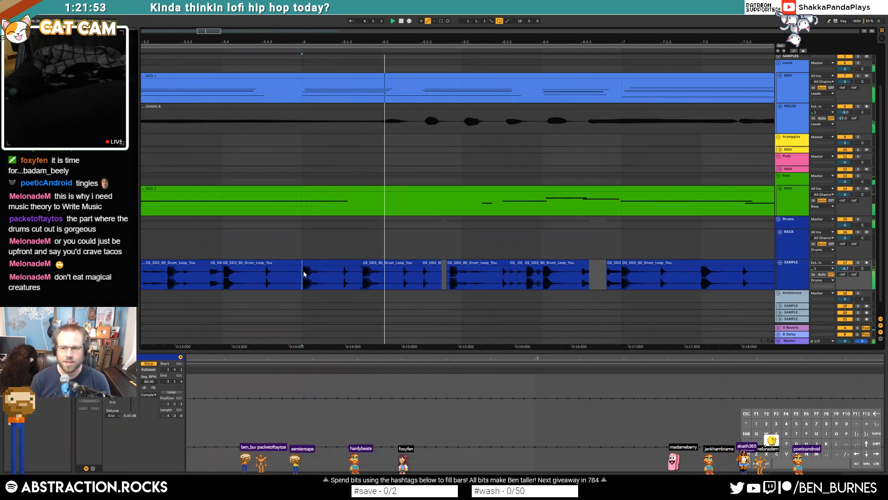
# Shift the duplicated hit slightly later, to between 6.2.3 and 6.2.4, and audition the timing
pyautogui.scroll(3, 434, 271)
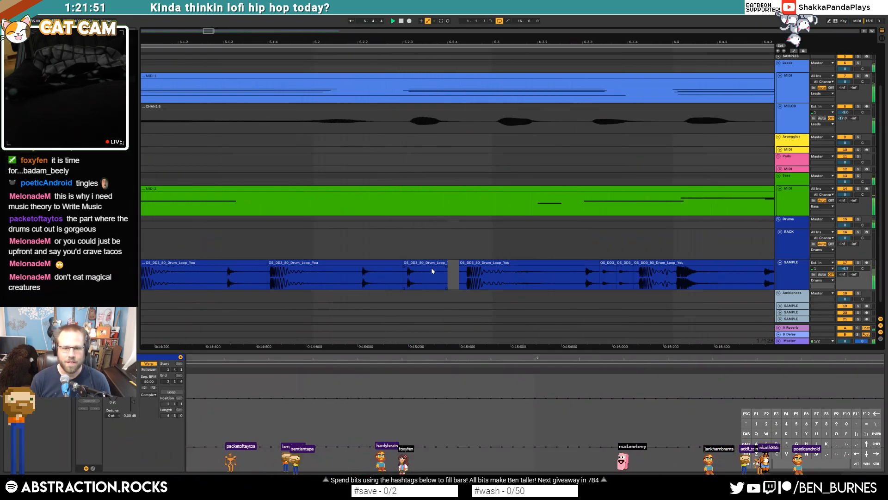
pyautogui.click(426, 263)
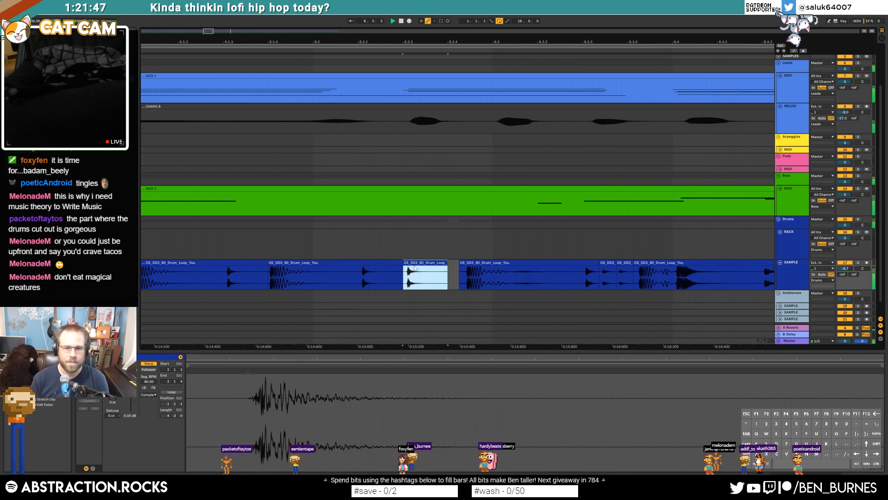
pyautogui.moveTo(446, 263)
pyautogui.mouseDown()
pyautogui.moveTo(430, 263)
pyautogui.moveTo(444, 263)
pyautogui.mouseUp()
pyautogui.click(186, 276)
pyautogui.press('space')
pyautogui.press('space')
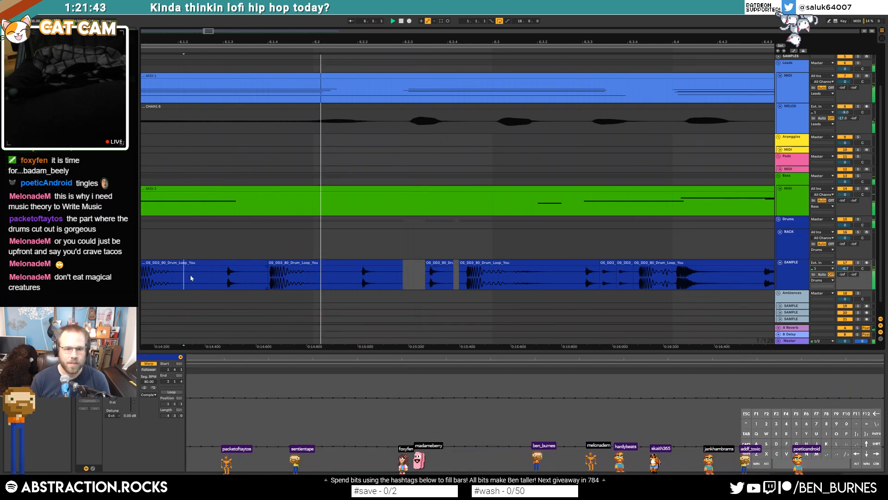
pyautogui.scroll(-5, 333, 260)
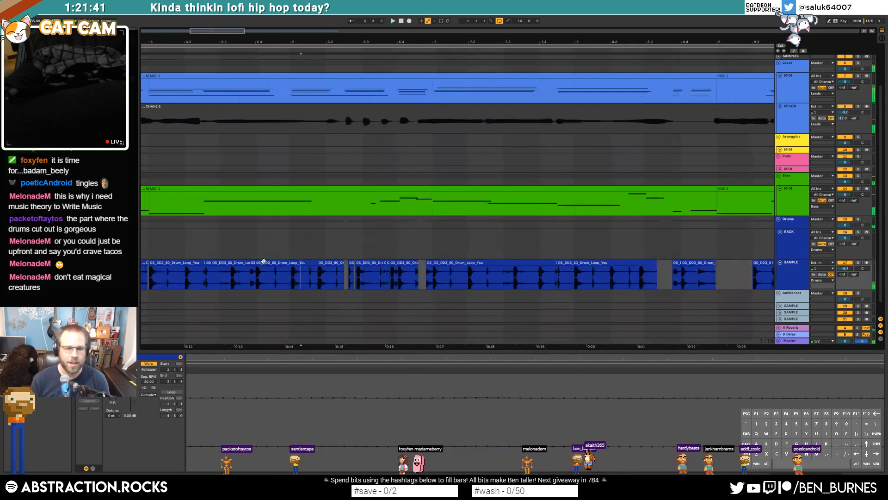
pyautogui.scroll(5, 310, 280)
pyautogui.press('space')
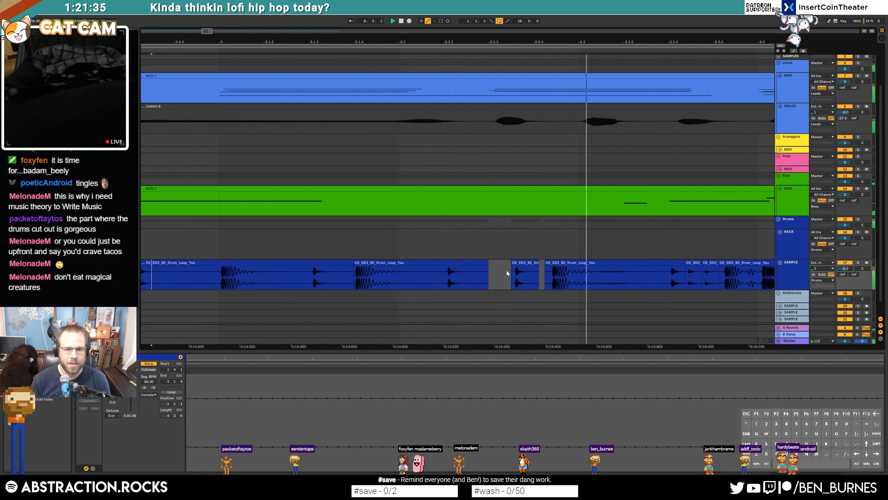
# Shift the short hit closer to 6.2.4, pull the following drum clip slightly earlier, and play back from bar 6
pyautogui.moveTo(536, 262)
pyautogui.mouseDown()
pyautogui.moveTo(521, 259)
pyautogui.moveTo(560, 262)
pyautogui.moveTo(549, 264)
pyautogui.mouseUp()
pyautogui.click(232, 272)
pyautogui.press('space')
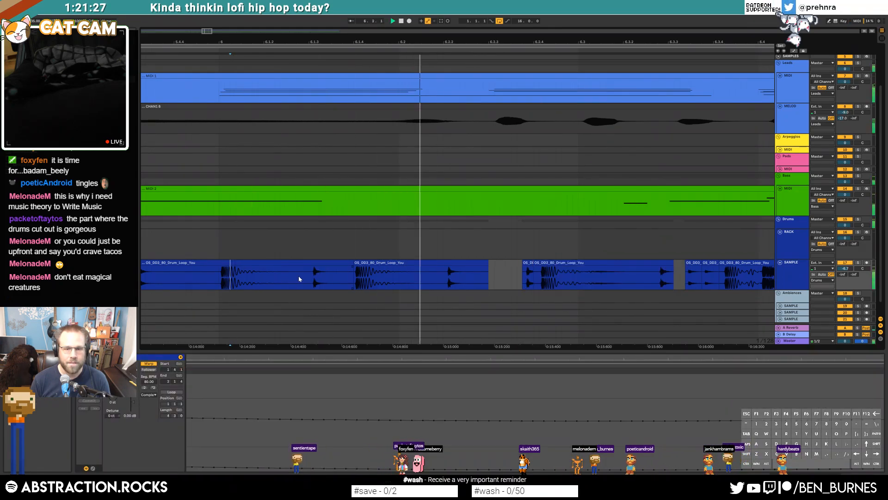
# Tighten the start of the drum clip at 6.2.4 and move the short hit to just after the 6.2.2 hit
pyautogui.click(543, 262)
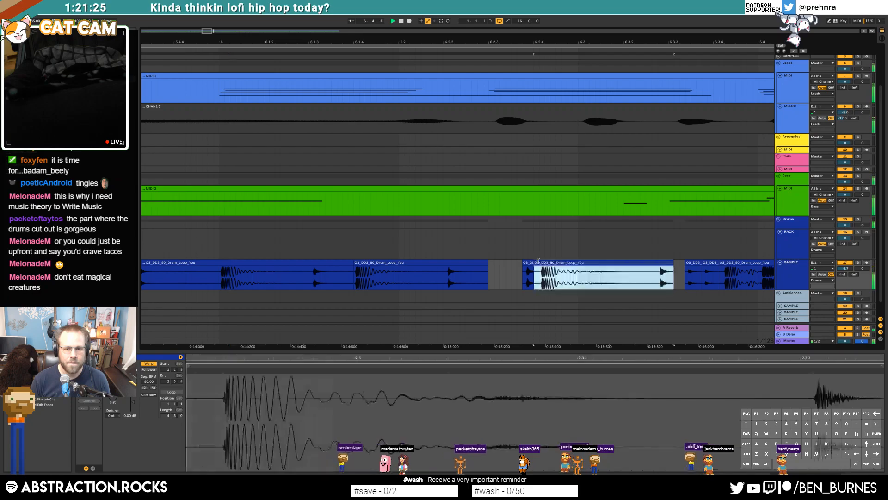
pyautogui.moveTo(553, 264); pyautogui.dragTo(460, 268)
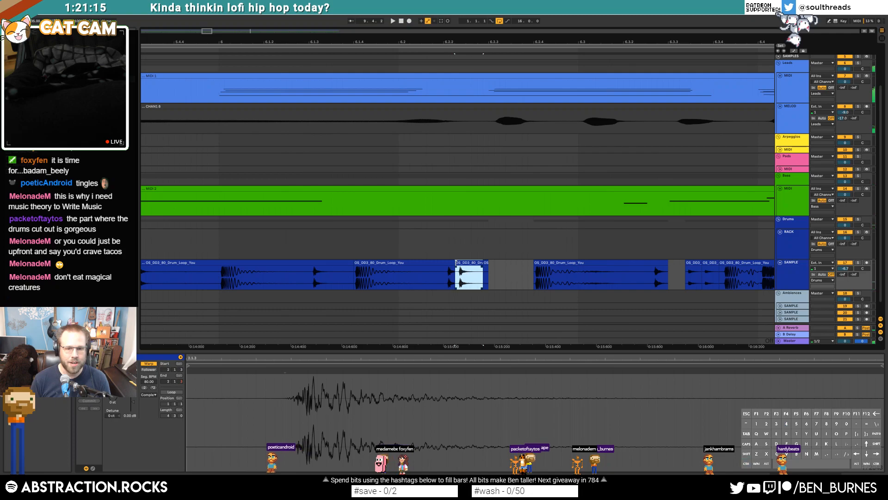
pyautogui.moveTo(457, 262); pyautogui.dragTo(461, 263)
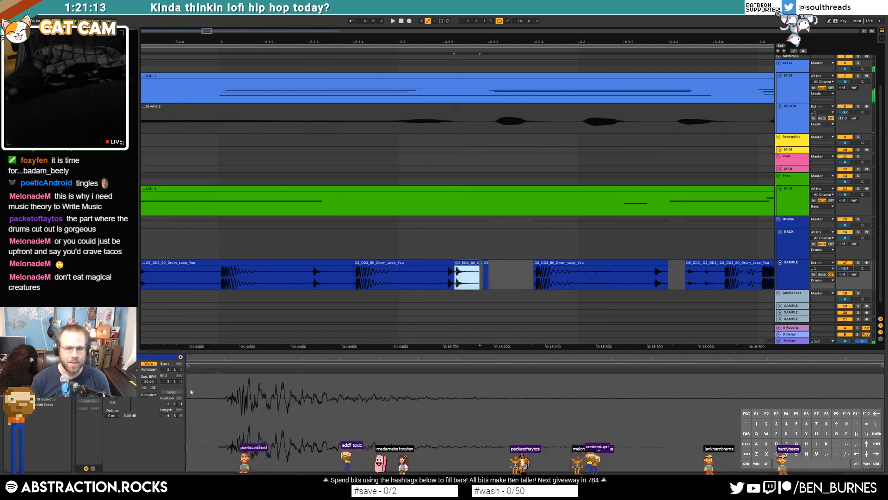
# Lower the moved hit's gain to about -5 dB, audition it, and delete the leftover sliver after it
pyautogui.moveTo(138, 400); pyautogui.dragTo(138, 406)
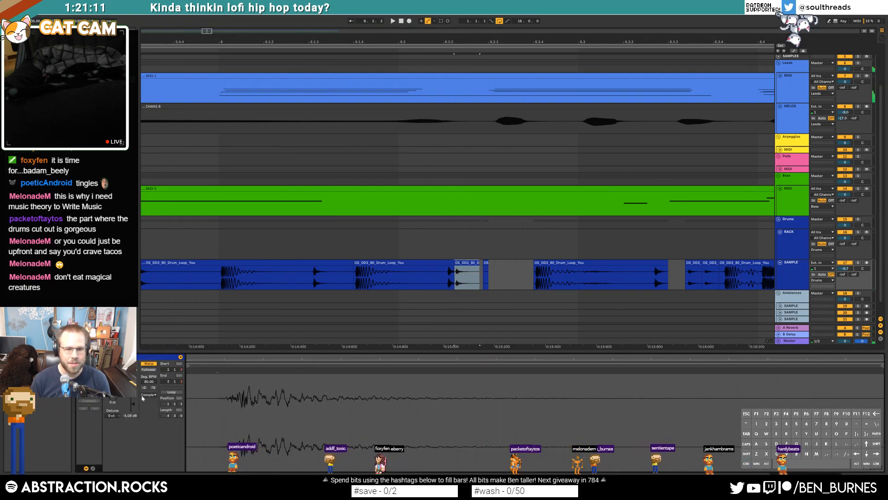
pyautogui.press('space')
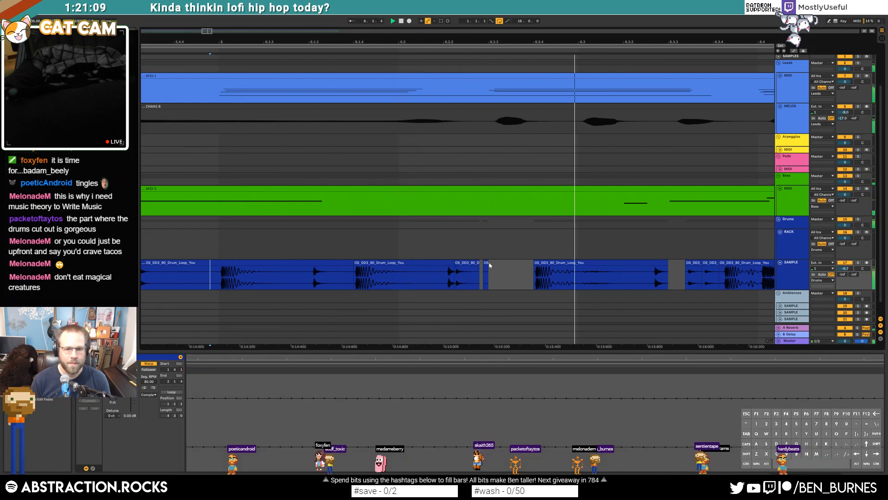
pyautogui.click(510, 281)
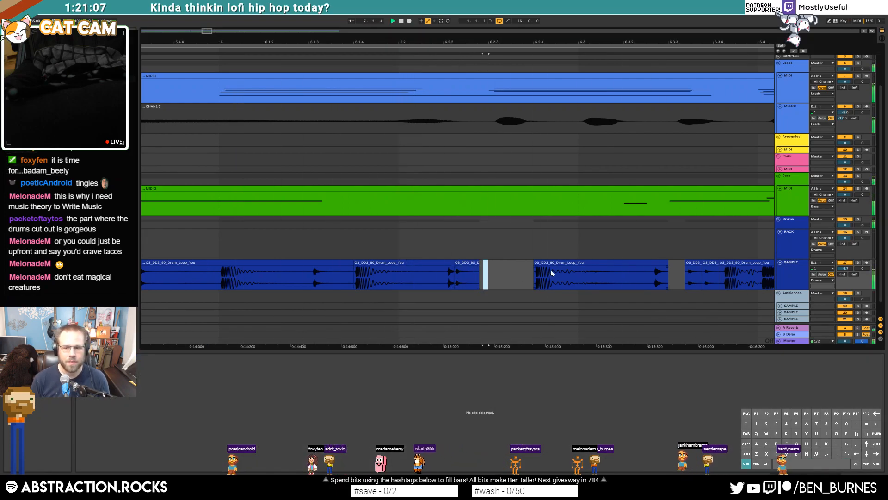
# Delete the short drum slices after 6.3.3 and extend the end of the preceding drum clip into the gap
pyautogui.scroll(-3, 551, 273)
pyautogui.hscroll(3, 392, 260)
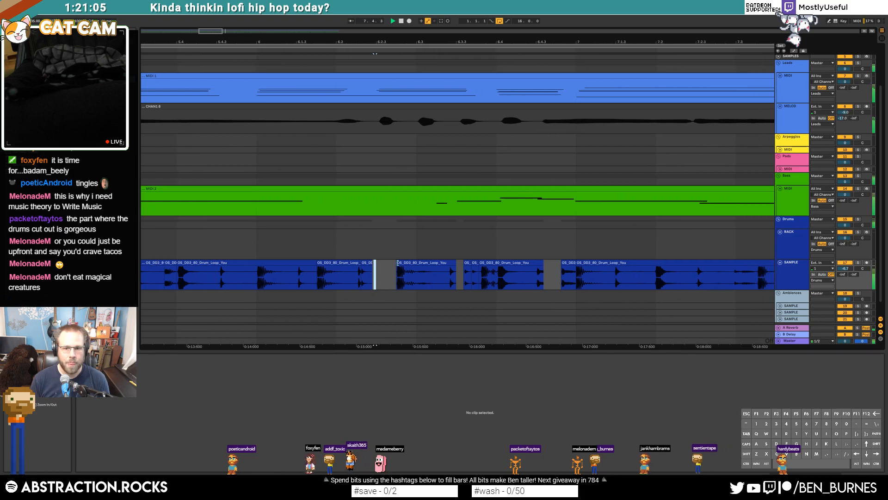
pyautogui.click(469, 269)
pyautogui.press('Delete')
pyautogui.moveTo(454, 262); pyautogui.dragTo(470, 263)
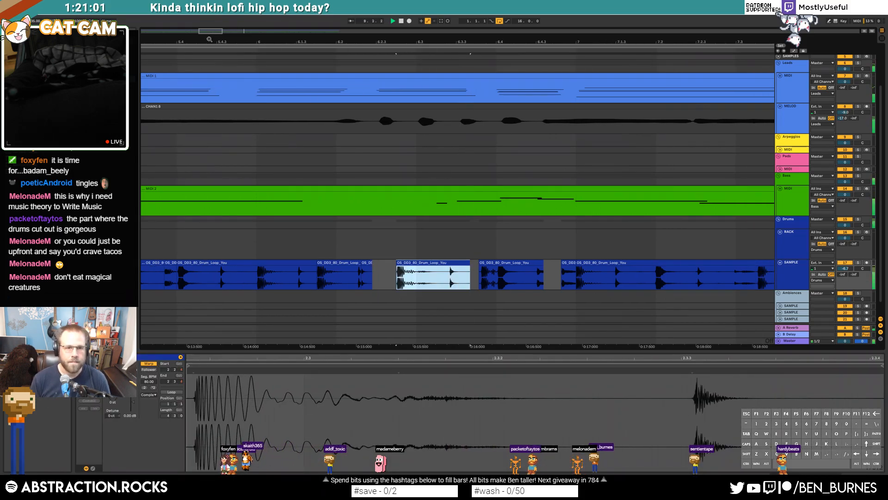
# Replace the short drum slices after 10.3.3 by extending the next clip back, clear the audio just before it, and play back
pyautogui.hscroll(20, 303, 87)
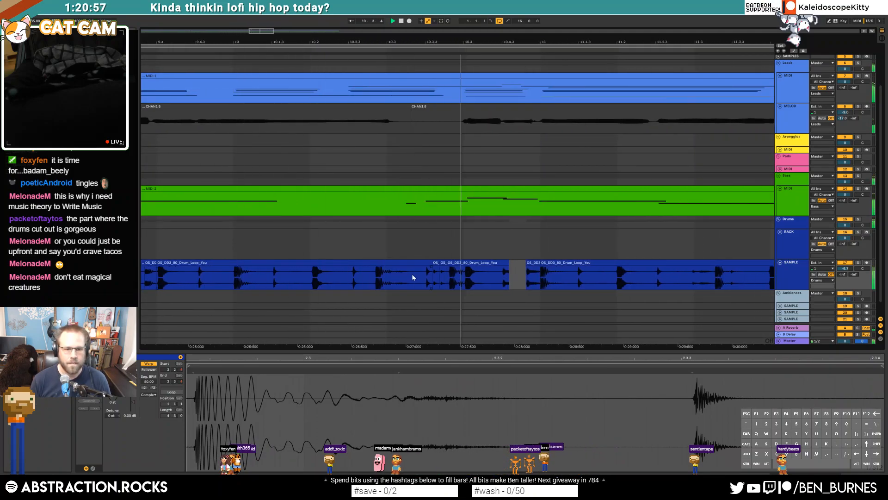
pyautogui.press('space')
pyautogui.click(436, 262)
pyautogui.keyDown('shift'); pyautogui.click(443, 263); pyautogui.keyUp('shift')
pyautogui.press('Delete')
pyautogui.moveTo(447, 264); pyautogui.dragTo(420, 277)
pyautogui.press('Delete')
pyautogui.click(439, 280)
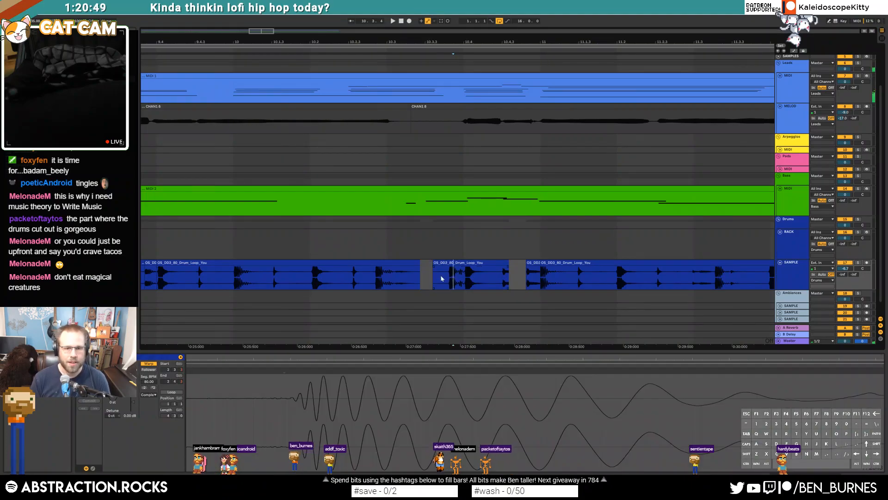
pyautogui.press('space')
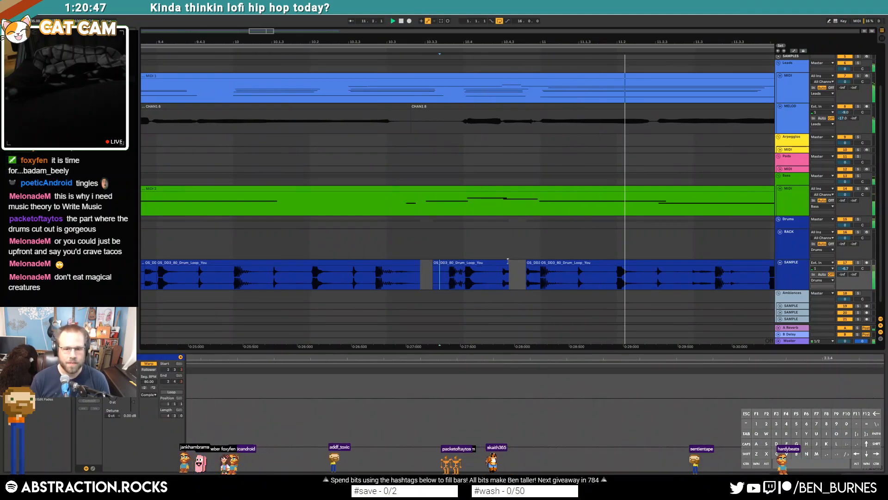
# Try duplicating the drum hit at 10.4.3 into the gap after it, play it back, and undo the duplicate
pyautogui.scroll(3, 505, 277)
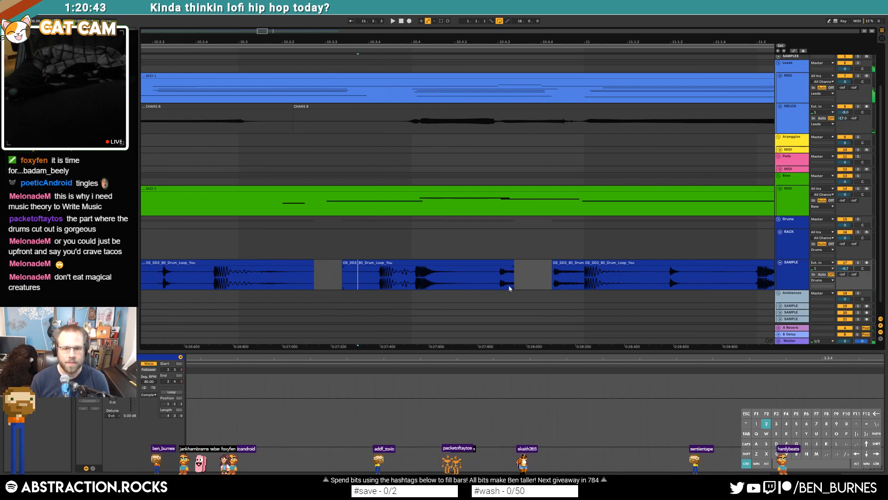
pyautogui.click(522, 275)
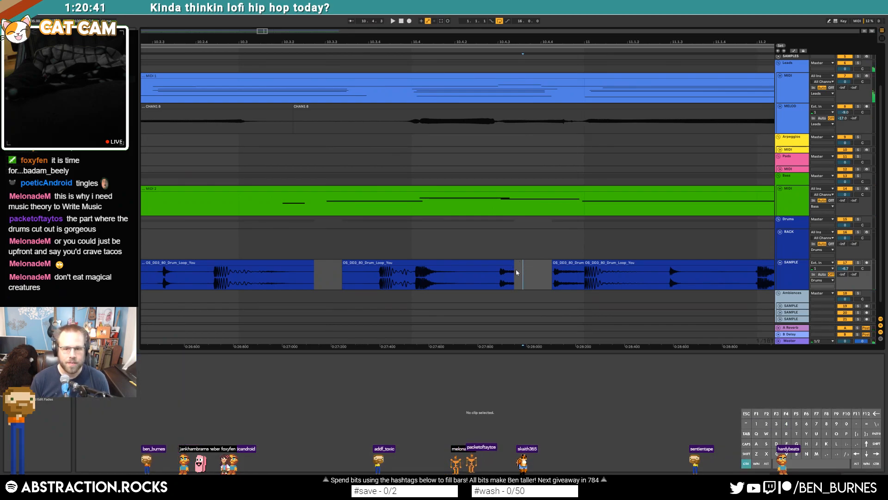
pyautogui.moveTo(501, 275); pyautogui.dragTo(514, 280)
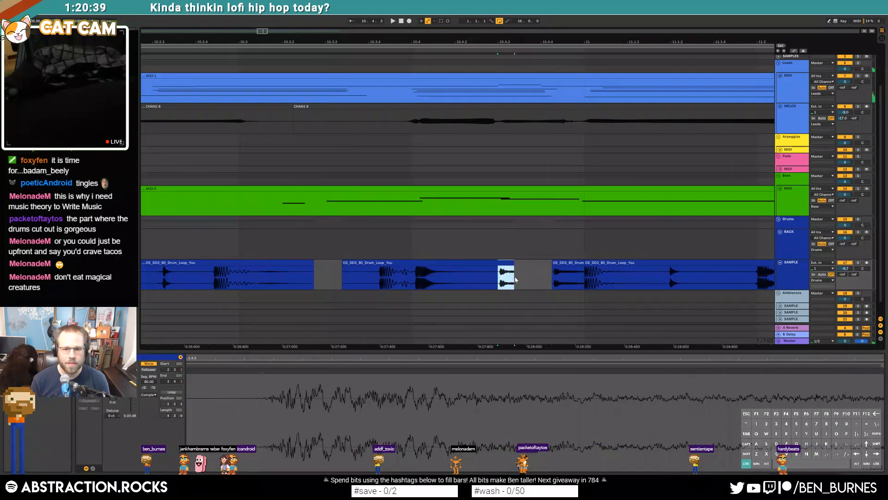
pyautogui.click(522, 278)
pyautogui.click(503, 276)
pyautogui.hotkey('ctrl', '3')
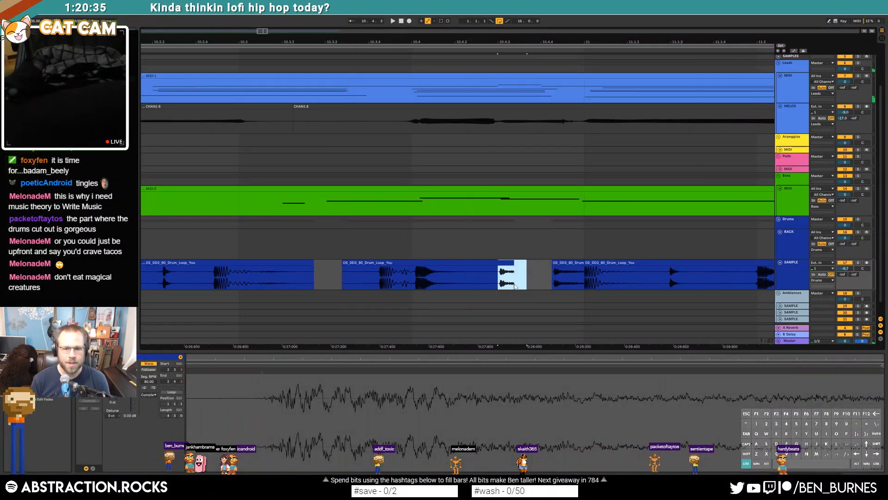
pyautogui.moveTo(499, 274); pyautogui.dragTo(517, 278)
pyautogui.hotkey('ctrl', 'd')
pyautogui.click(469, 276)
pyautogui.press('space')
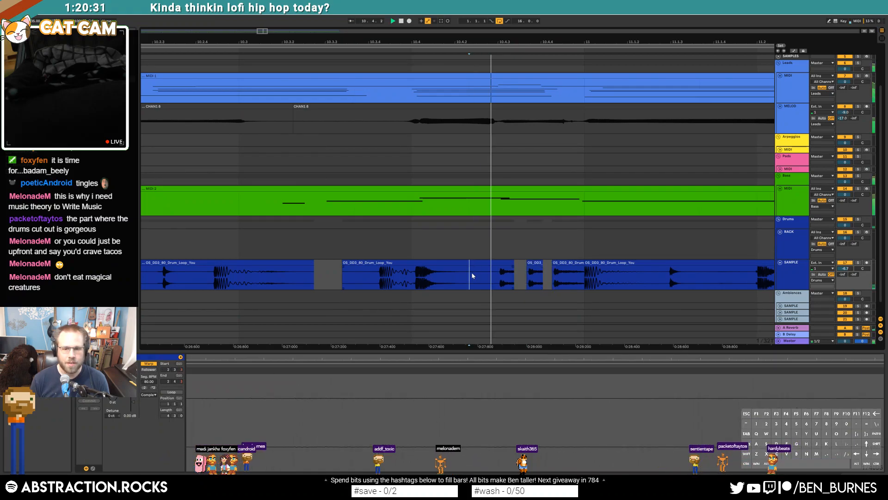
pyautogui.click(532, 262)
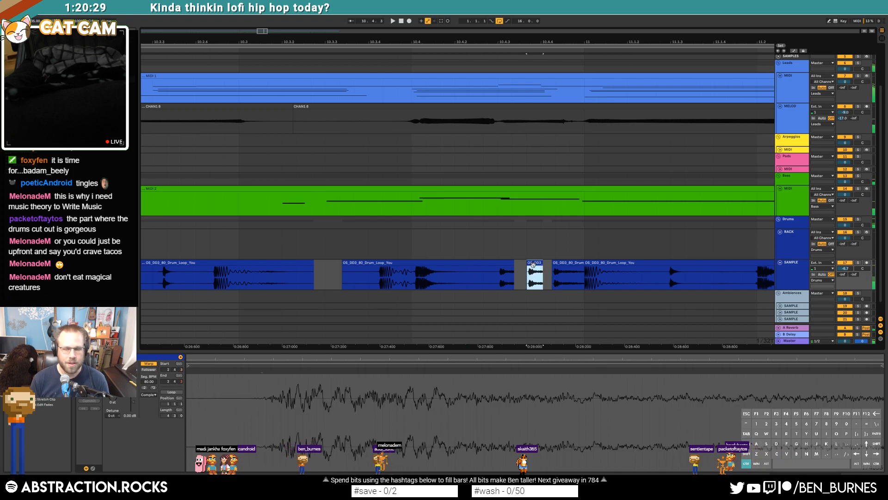
pyautogui.moveTo(533, 263); pyautogui.dragTo(504, 272)
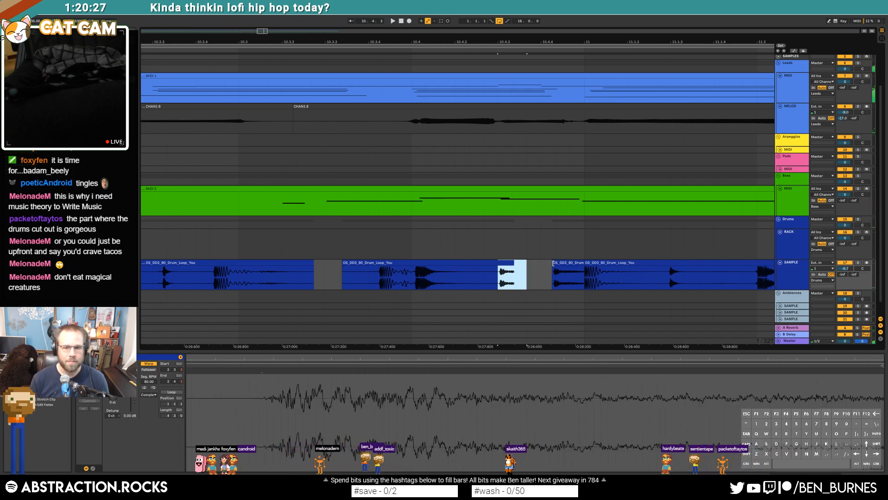
# Lower the gain of the short drum hit just before bar 11 to about -3.8 dB and play back from before it
pyautogui.click(554, 264)
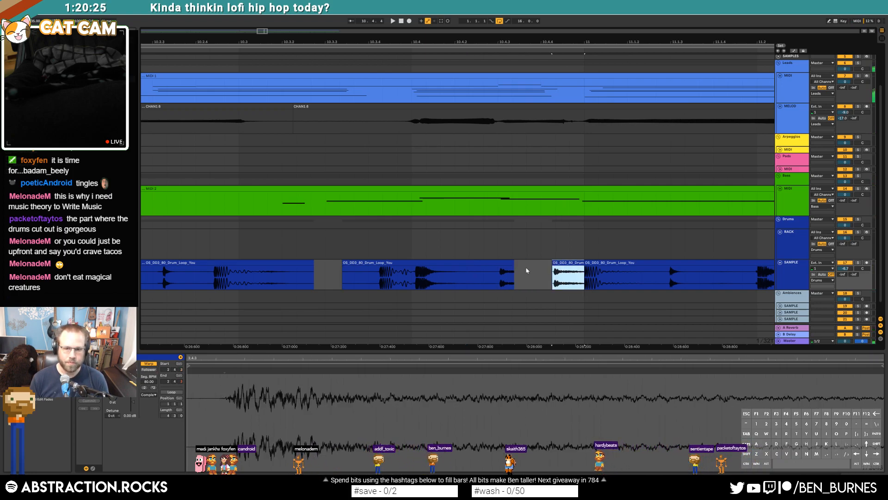
pyautogui.moveTo(135, 405); pyautogui.dragTo(135, 412)
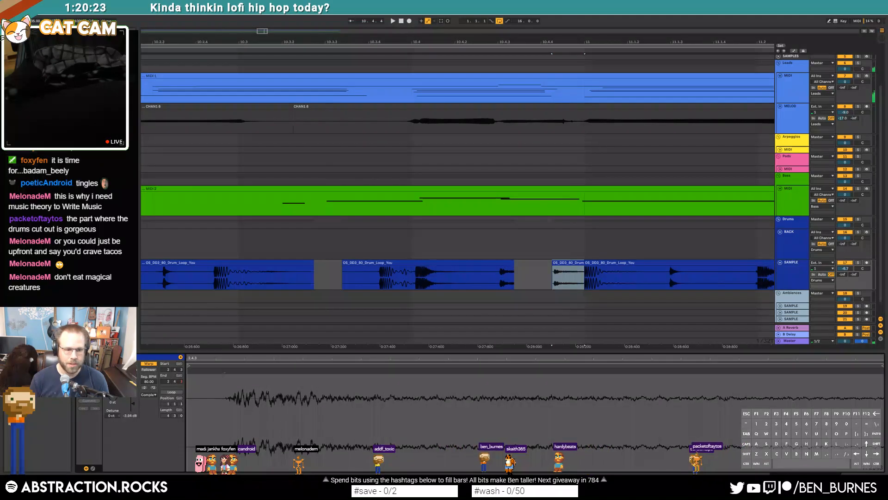
pyautogui.click(375, 286)
pyautogui.press('space')
# Move the drum hit from 12.4 back to 12.3, clear the drum audio around it, and audition the change
pyautogui.scroll(-5, 493, 250)
pyautogui.moveTo(277, 31); pyautogui.dragTo(302, 30)
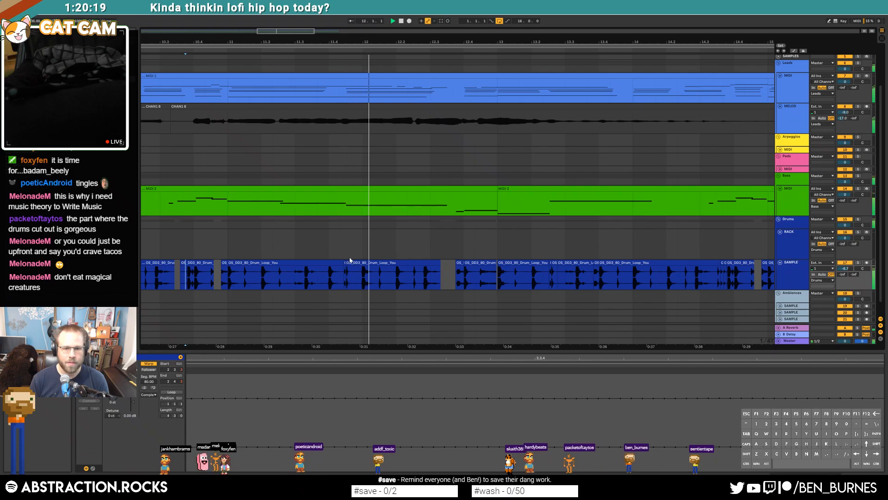
pyautogui.scroll(3, 404, 273)
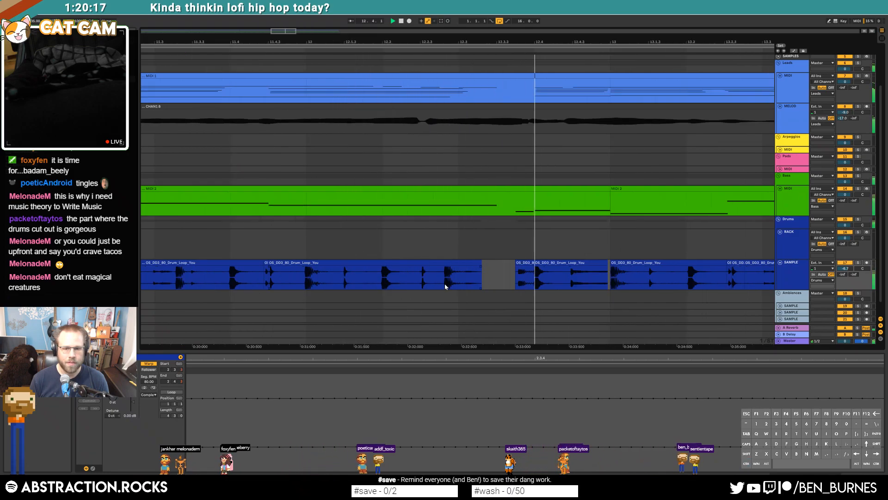
pyautogui.press('space')
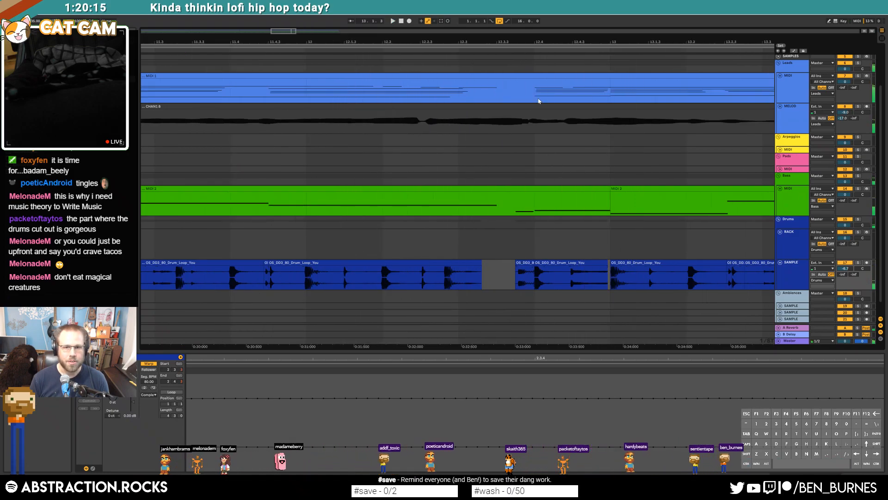
pyautogui.moveTo(536, 281); pyautogui.dragTo(457, 268)
pyautogui.click(477, 264)
pyautogui.press('Delete')
pyautogui.click(459, 264)
pyautogui.press('space')
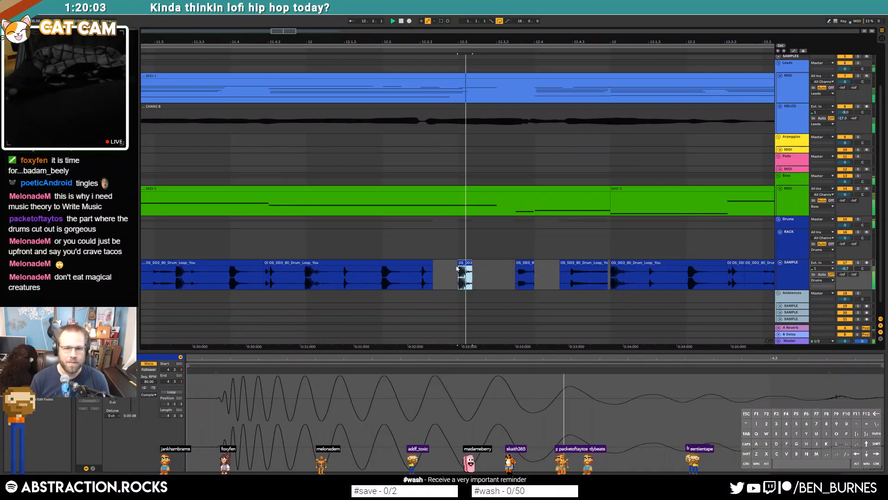
# Paste a copy of the 12.3 drum hit at 12.4
pyautogui.click(536, 281)
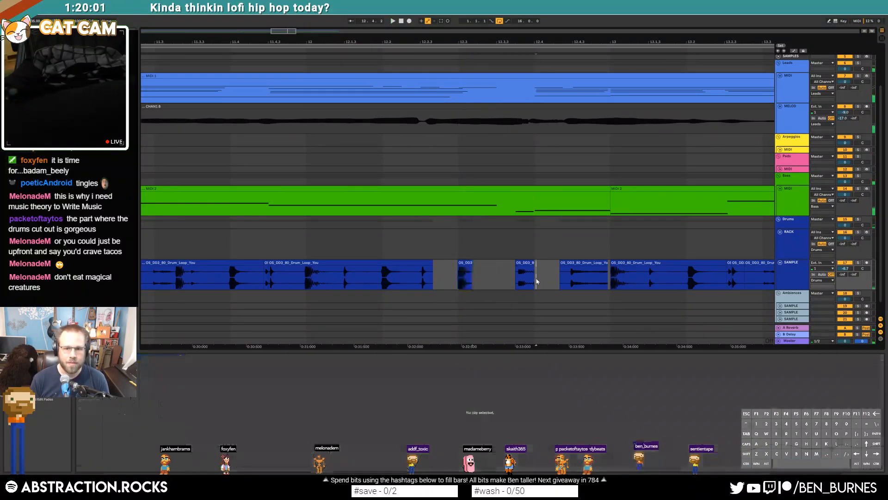
pyautogui.click(534, 281)
pyautogui.hotkey('ctrl', 'v')
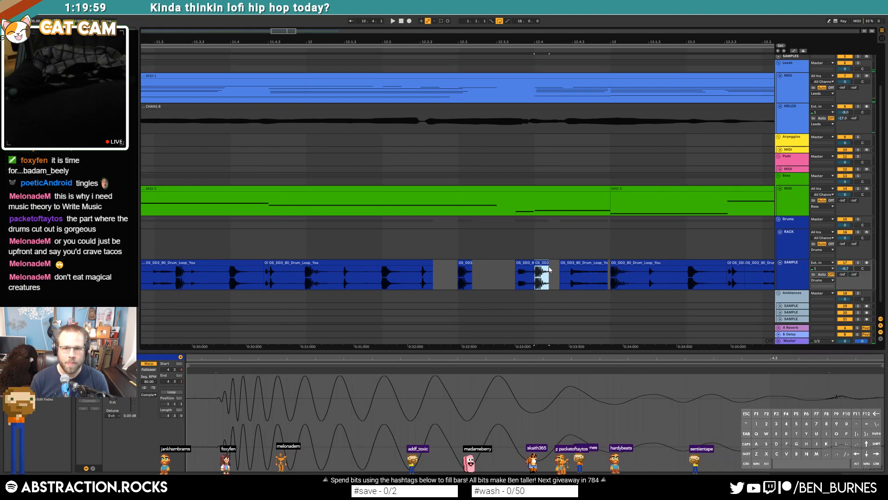
# Add another copy of the hit after 12.4, shift it to about 12.4.3, and play the passage
pyautogui.moveTo(555, 272); pyautogui.dragTo(546, 274)
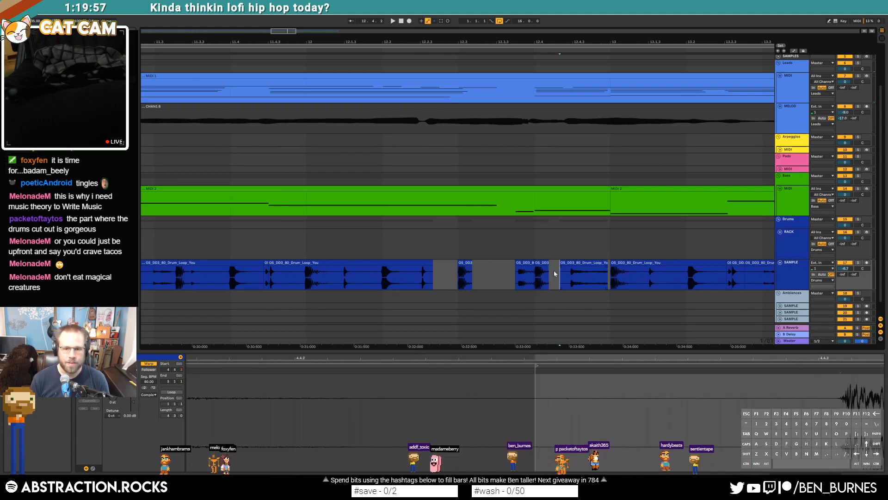
pyautogui.hotkey('ctrl', 'd')
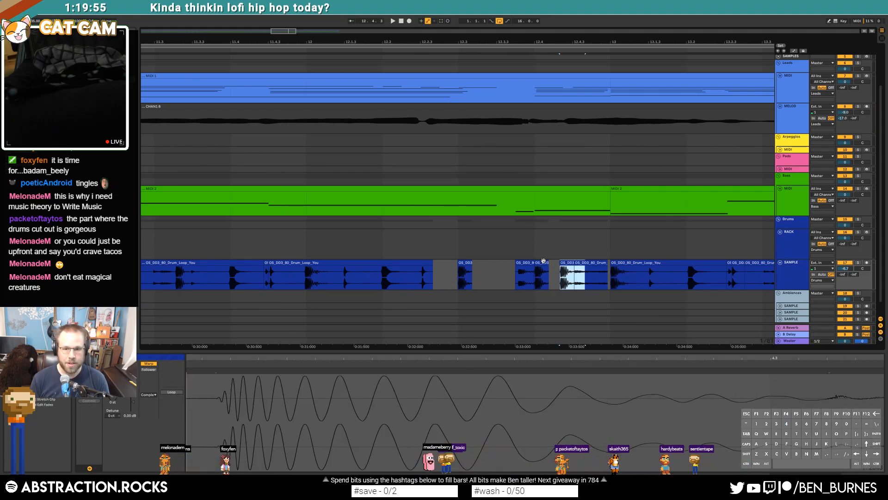
pyautogui.moveTo(567, 264); pyautogui.dragTo(578, 267)
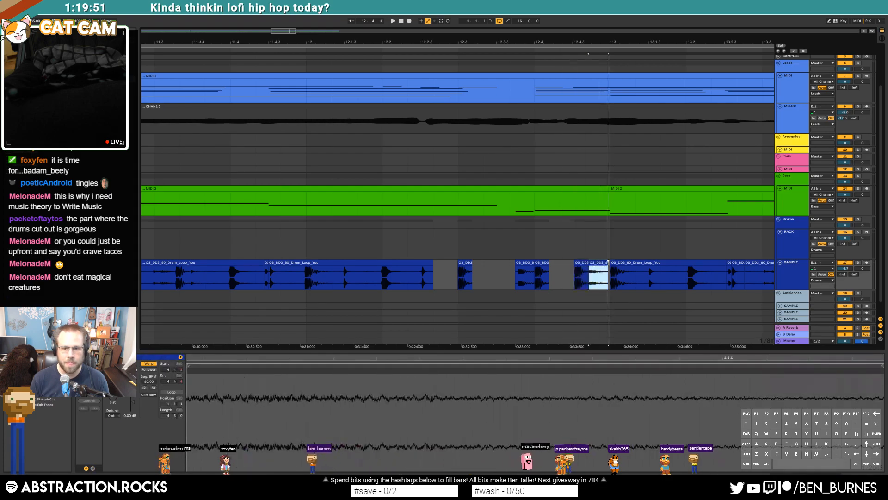
pyautogui.click(514, 281)
pyautogui.press('space')
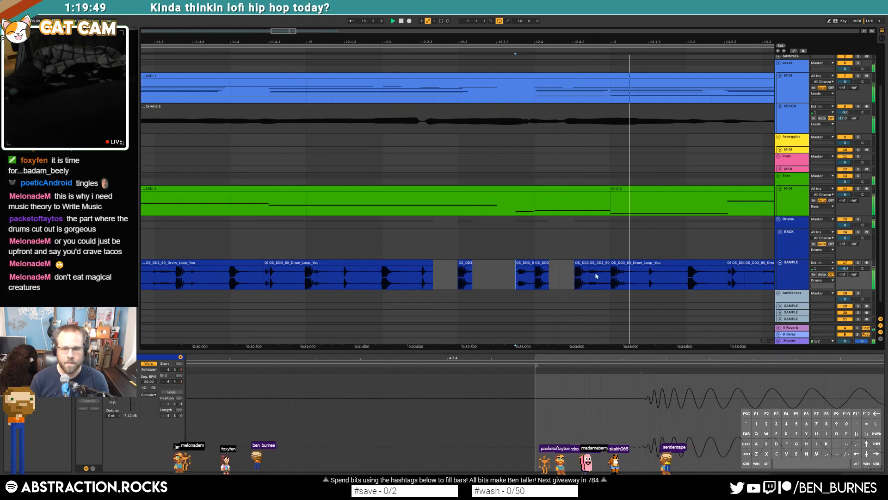
# Trim the start of the drum clip just before bar 13 to leave a gap after the last hit, and listen through the following bars
pyautogui.click(596, 272)
pyautogui.moveTo(591, 263); pyautogui.dragTo(601, 263)
pyautogui.click(331, 274)
pyautogui.press('space')
pyautogui.press('space')
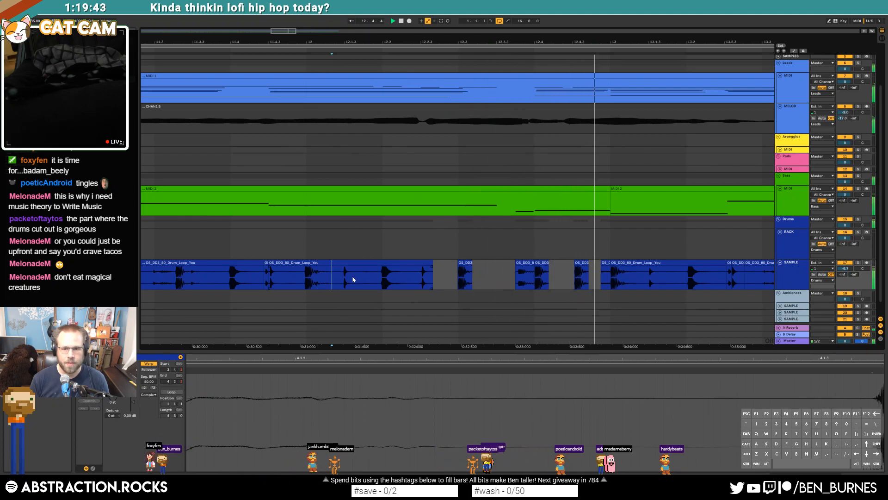
pyautogui.moveTo(277, 32); pyautogui.dragTo(282, 31)
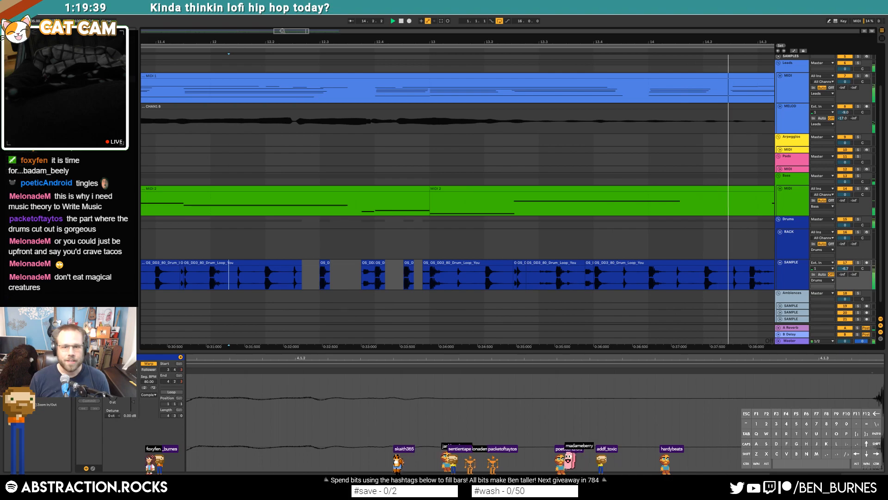
pyautogui.moveTo(282, 31); pyautogui.dragTo(310, 32)
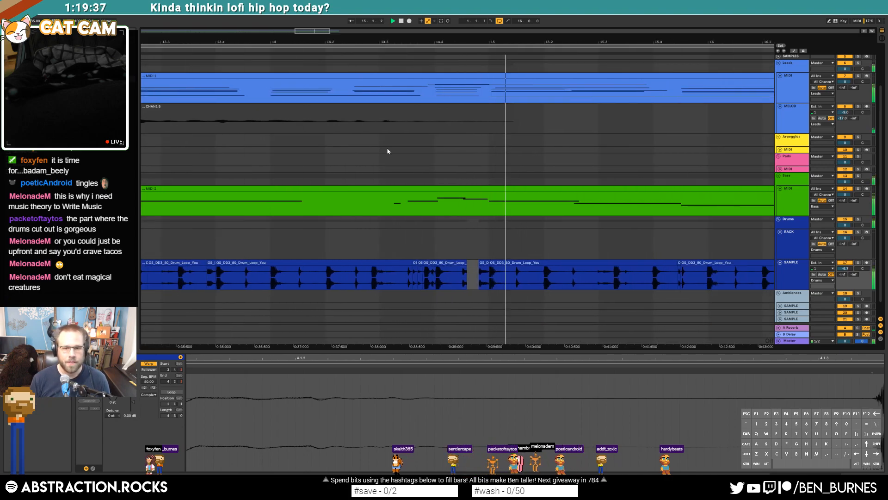
pyautogui.press('space')
# In the bass clip starting at bar 13, delete the short notes just after 2.4 and lengthen the preceding note across the gap
pyautogui.click(428, 277)
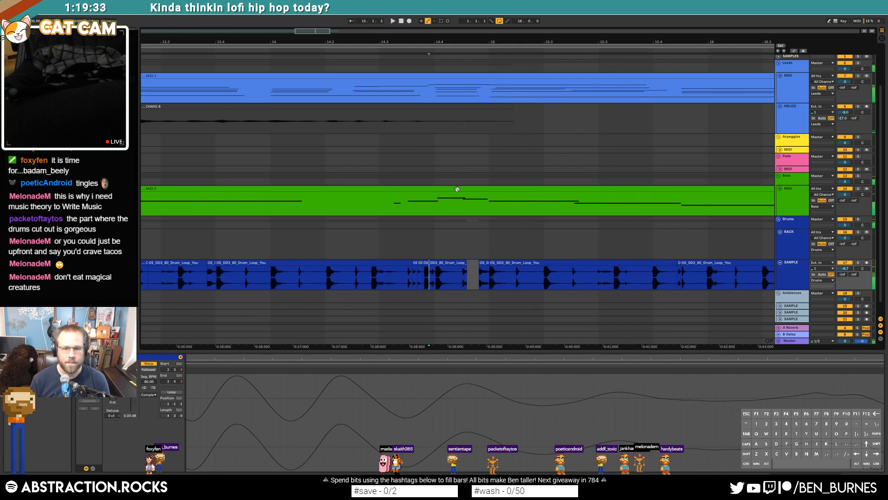
pyautogui.click(457, 188)
pyautogui.scroll(-5, 456, 192)
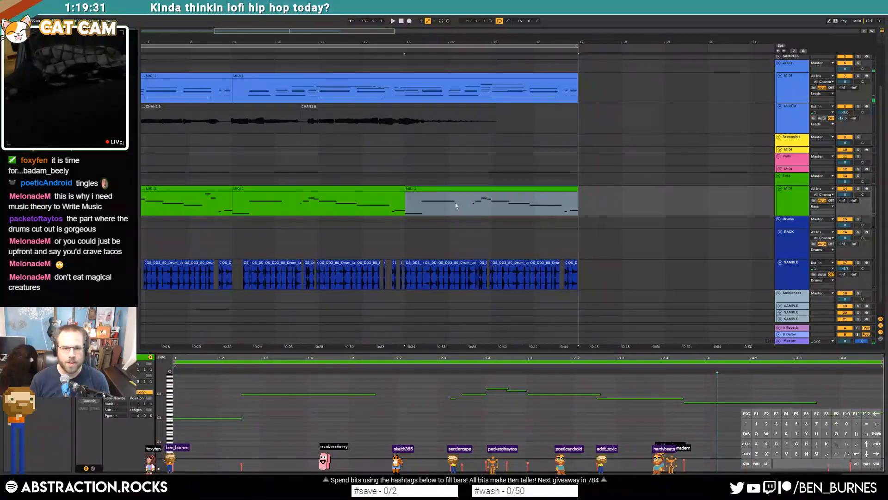
pyautogui.click(502, 381)
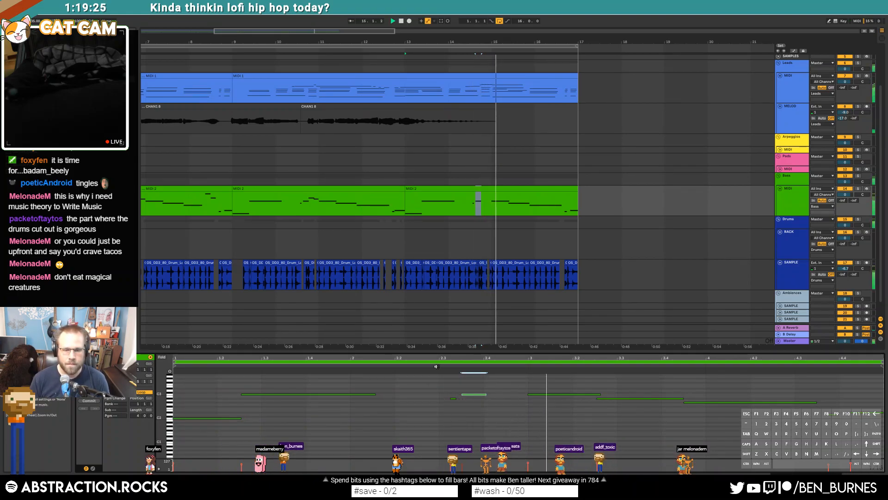
pyautogui.press('space')
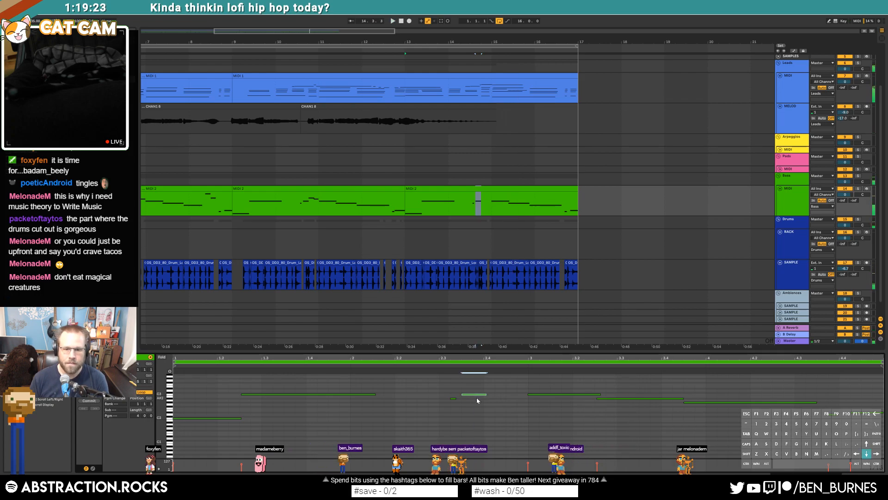
pyautogui.press('space')
pyautogui.moveTo(486, 396); pyautogui.dragTo(513, 400)
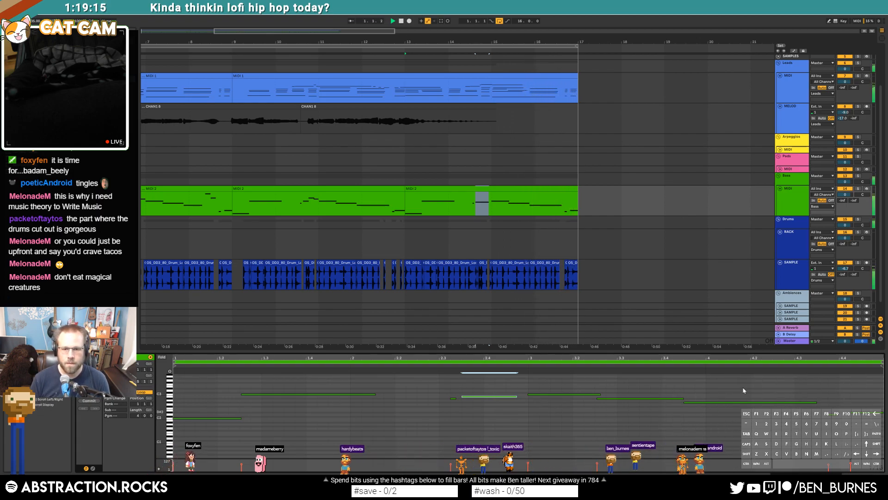
# Consolidate all the clips on the Leads MIDI track into a single clip
pyautogui.hotkey('shift', 'Tab')
pyautogui.moveTo(290, 34); pyautogui.dragTo(262, 40)
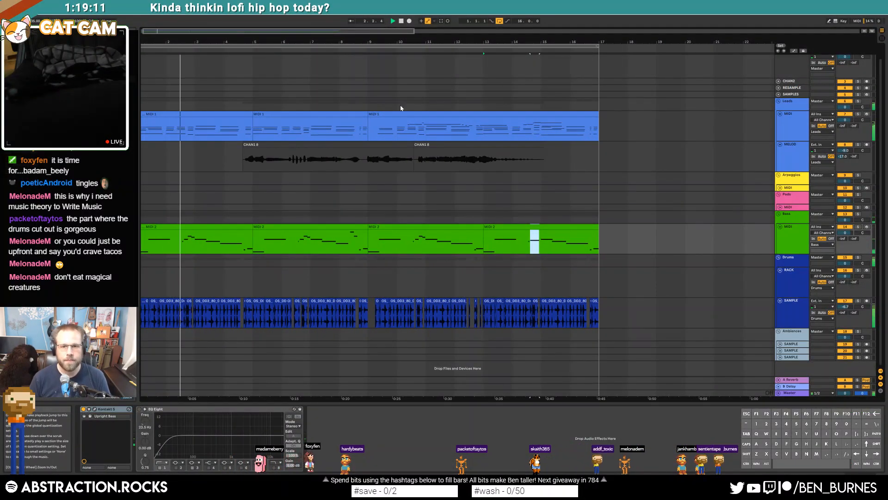
pyautogui.click(412, 119)
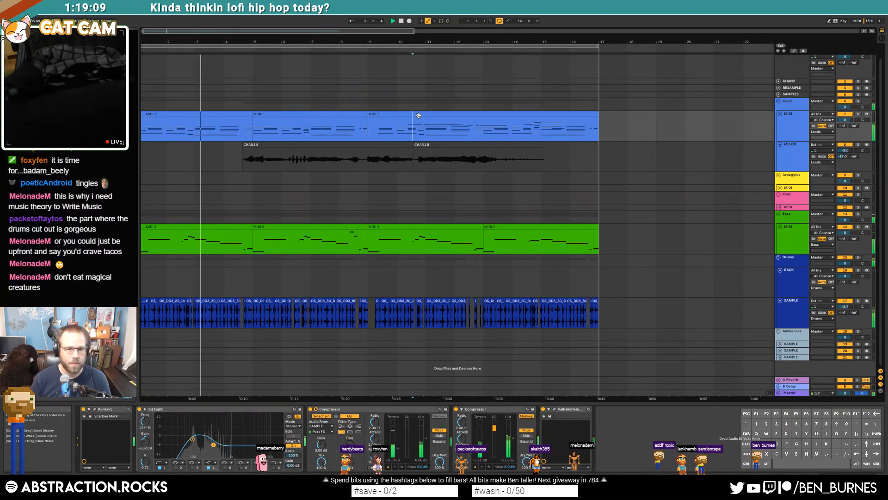
pyautogui.click(417, 114)
pyautogui.keyDown('shift'); pyautogui.click(242, 115); pyautogui.keyUp('shift')
pyautogui.hotkey('ctrl', 'j')
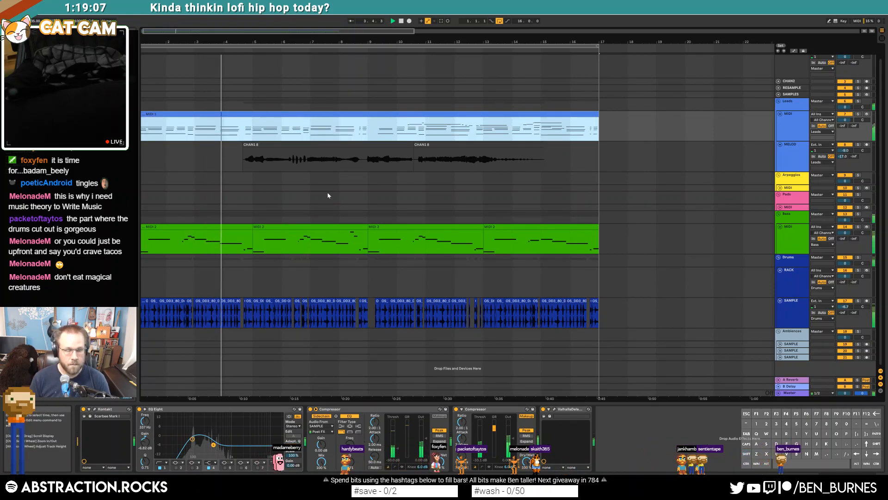
# Consolidate all the clips on the Bass MIDI track into a single clip
pyautogui.click(306, 146)
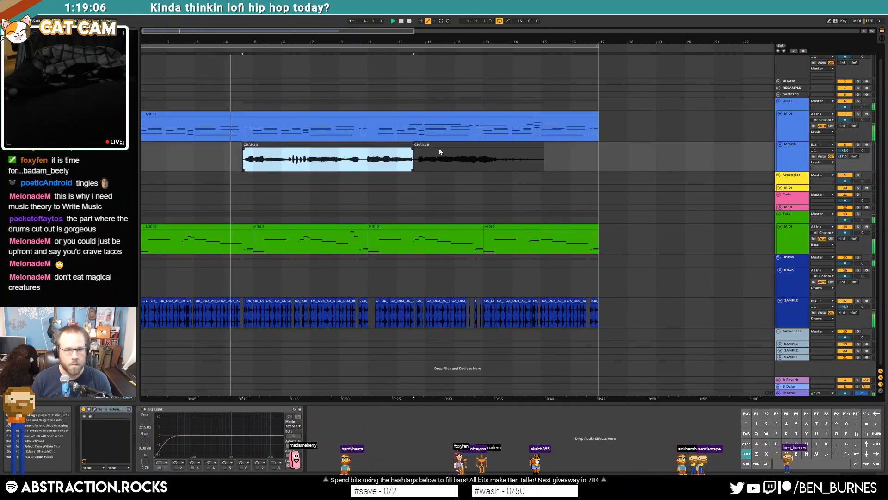
pyautogui.click(224, 227)
pyautogui.keyDown('shift'); pyautogui.click(532, 227); pyautogui.keyUp('shift')
pyautogui.hotkey('ctrl', 'j')
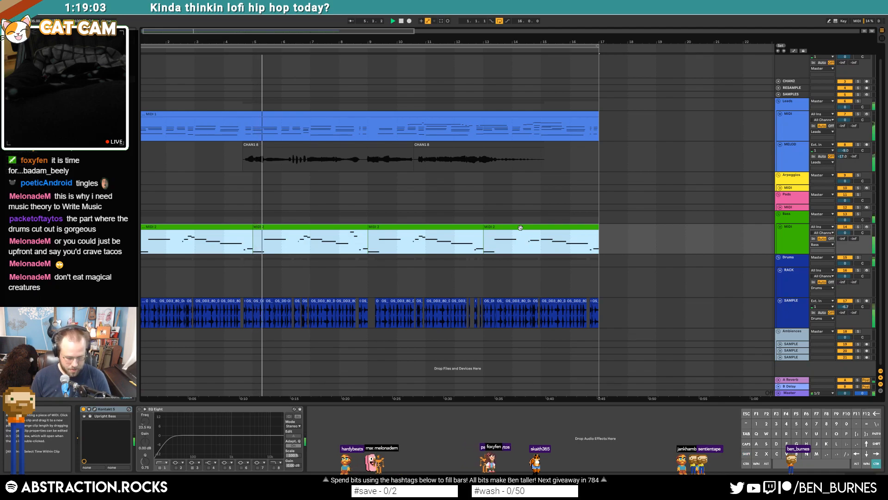
# Turn on the MELOD track's EQ Eight and shape it with a dip near 5 kHz, a high cut, and a low cut around 367 Hz
pyautogui.click(393, 144)
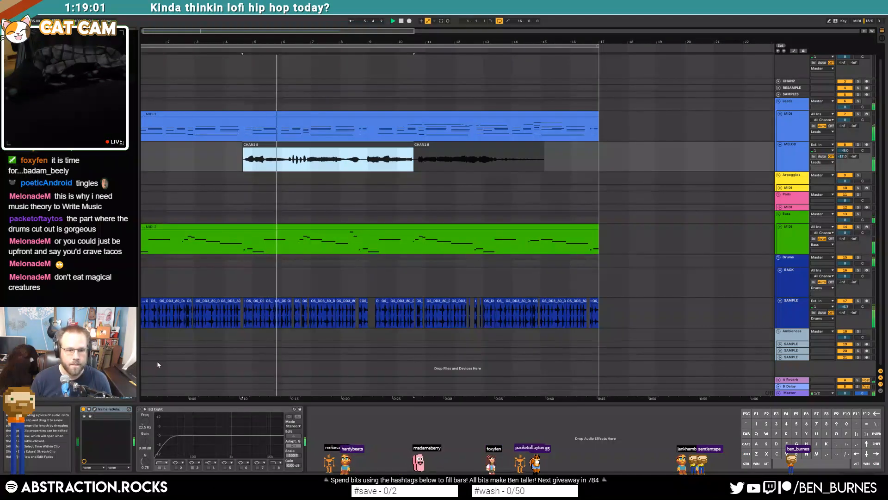
pyautogui.click(139, 409)
pyautogui.moveTo(170, 439); pyautogui.dragTo(257, 446)
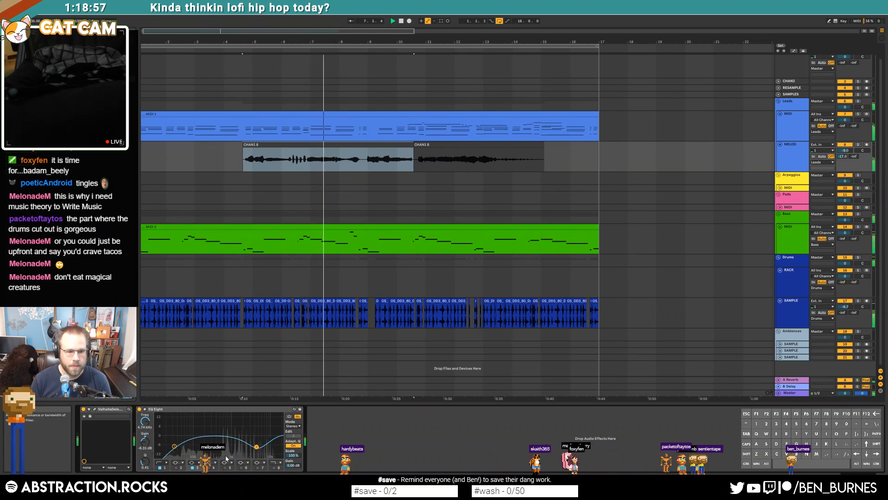
pyautogui.click(270, 467)
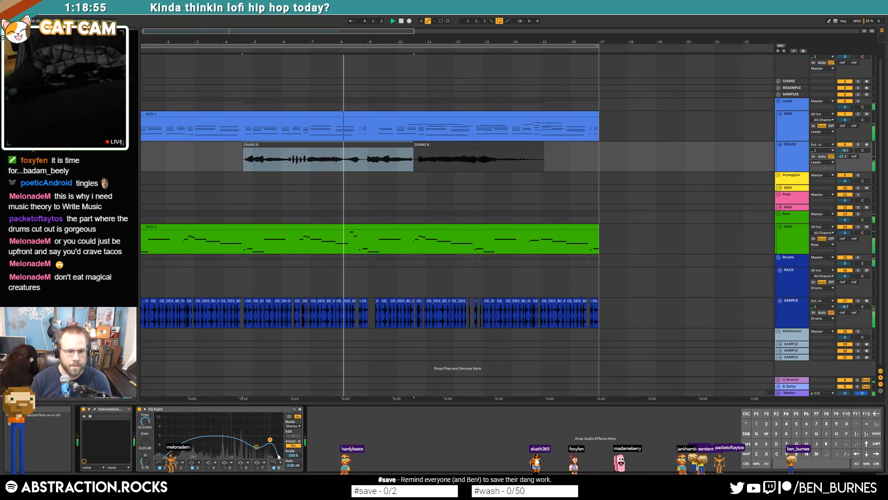
pyautogui.moveTo(270, 441); pyautogui.dragTo(254, 448)
pyautogui.moveTo(175, 446); pyautogui.dragTo(209, 441)
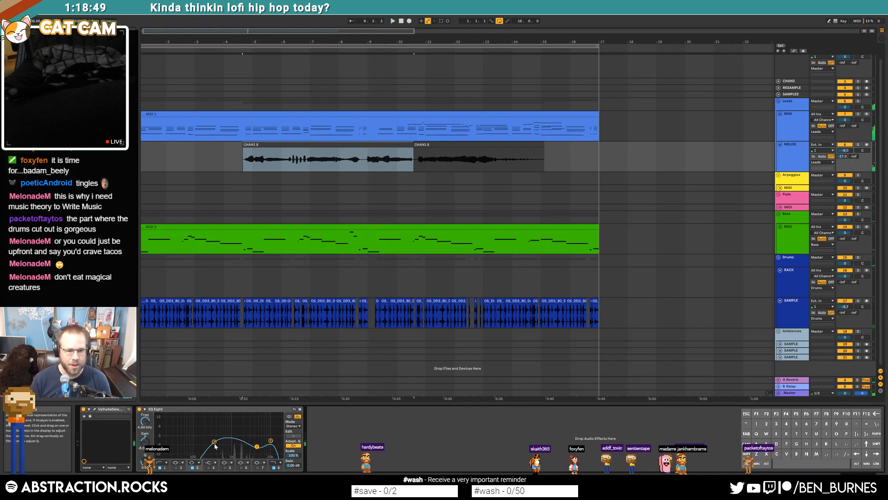
# Set ValhallaDelay's low EQ to 900 Hz and move EQ Eight ahead of the delay on the MELOD track
pyautogui.click(95, 409)
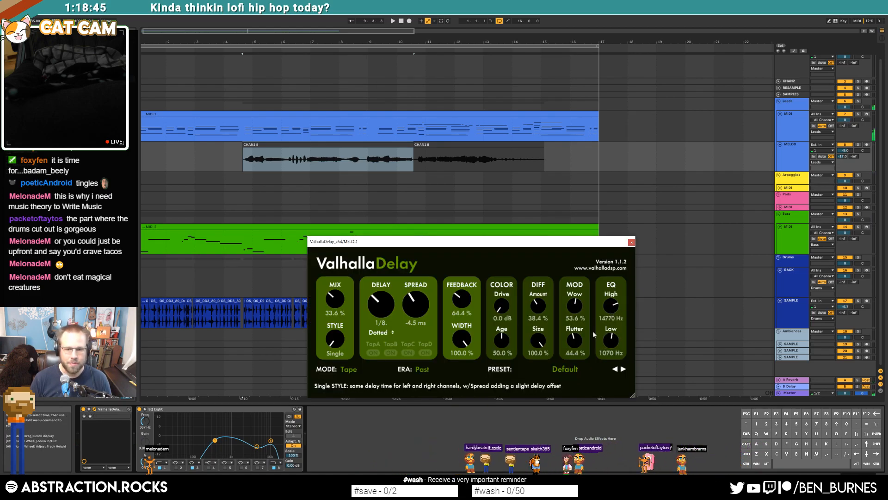
pyautogui.click(223, 451)
pyautogui.moveTo(160, 409); pyautogui.dragTo(90, 421)
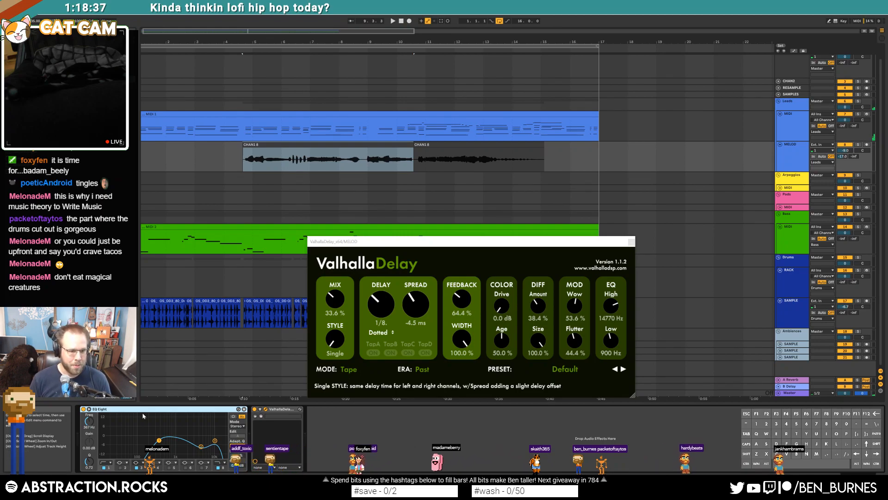
# Play back from the first MELOD clip and raise EQ Eight's low cut to about 728 Hz
pyautogui.click(247, 144)
pyautogui.press('space')
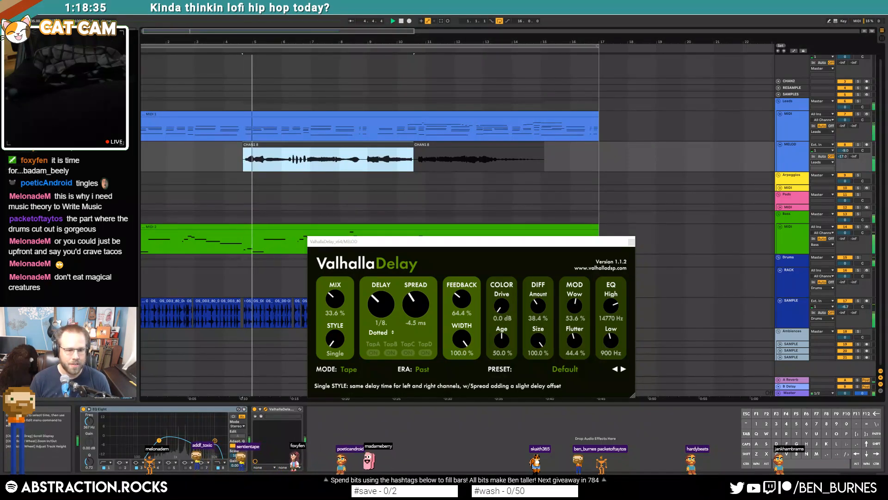
pyautogui.moveTo(161, 442); pyautogui.dragTo(162, 442)
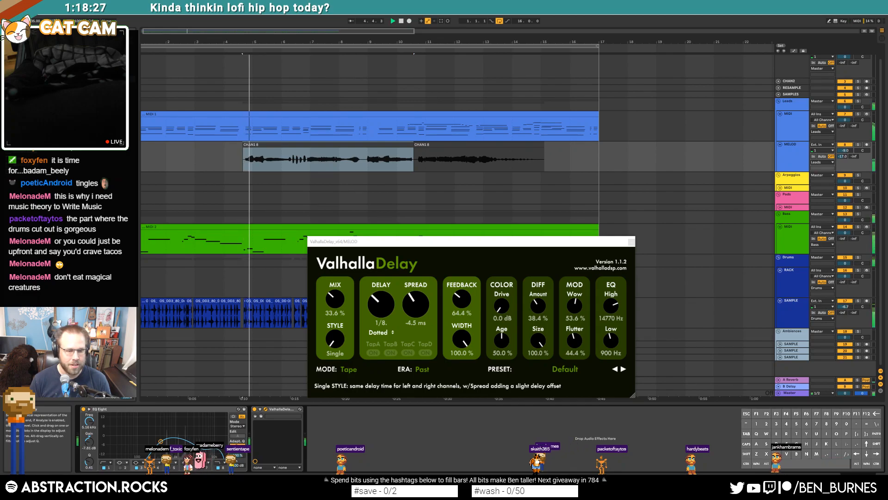
pyautogui.moveTo(161, 443); pyautogui.dragTo(167, 442)
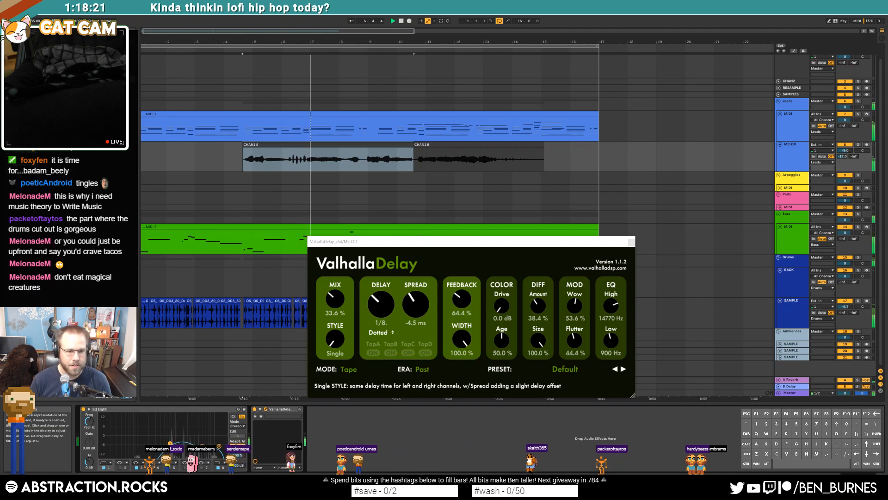
# Reduce ValhallaDelay's modulation to 51.2 % Wow and 42.4 % Flutter
pyautogui.moveTo(575, 306); pyautogui.dragTo(575, 310)
pyautogui.moveTo(575, 340); pyautogui.dragTo(574, 344)
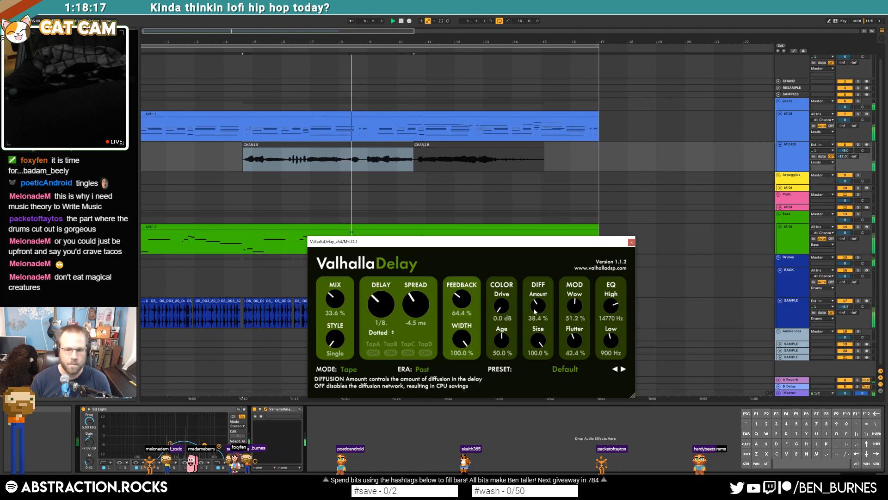
# Reduce the diffusion amount of the MELOD track's ValhallaDelay to about 36 % and stop playback
pyautogui.moveTo(536, 308); pyautogui.dragTo(538, 310)
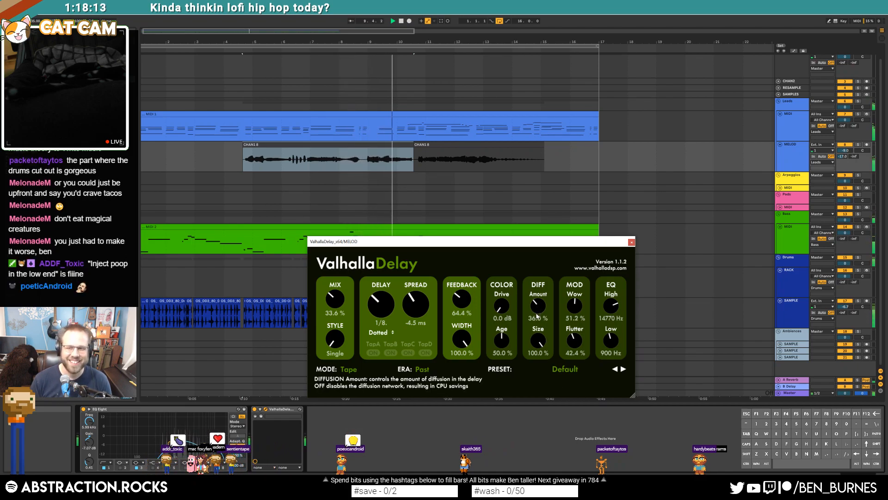
pyautogui.press('space')
# On the Leads MIDI track's ValhallaDelay, lower the drive to 4.7 dB and reduce Wow and Flutter while playing back, and close the plugin
pyautogui.click(439, 123)
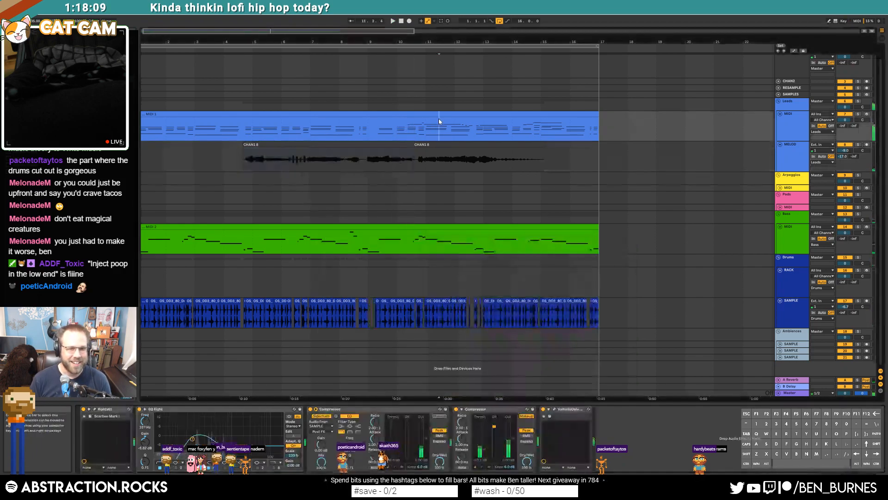
pyautogui.click(554, 410)
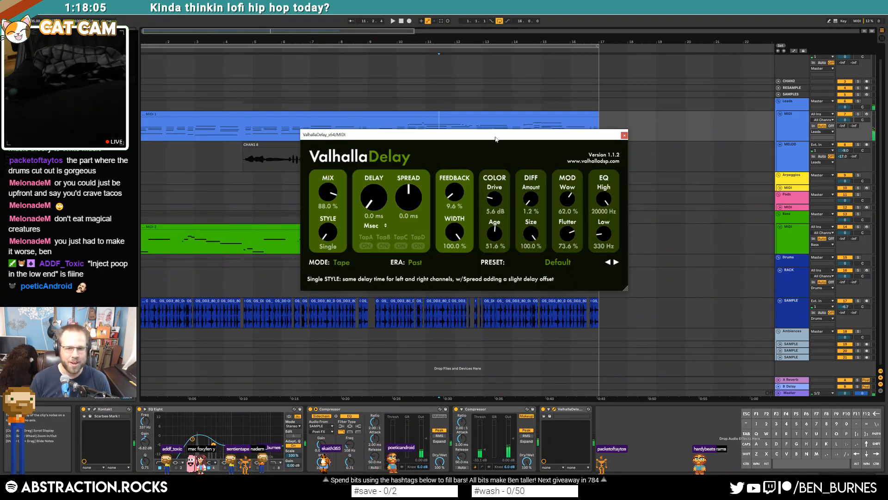
pyautogui.moveTo(495, 138); pyautogui.dragTo(484, 178)
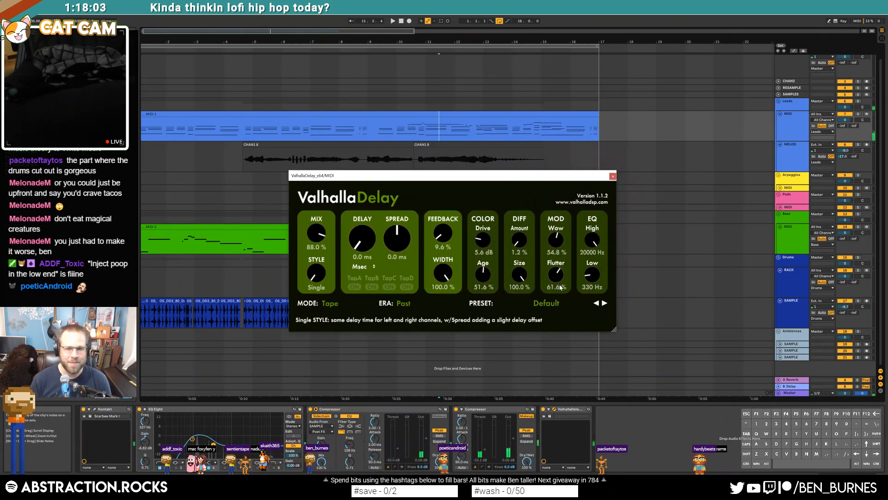
pyautogui.moveTo(481, 239)
pyautogui.mouseDown()
pyautogui.moveTo(518, 240)
pyautogui.moveTo(481, 241)
pyautogui.mouseUp()
pyautogui.press('space')
pyautogui.moveTo(551, 239); pyautogui.dragTo(551, 242)
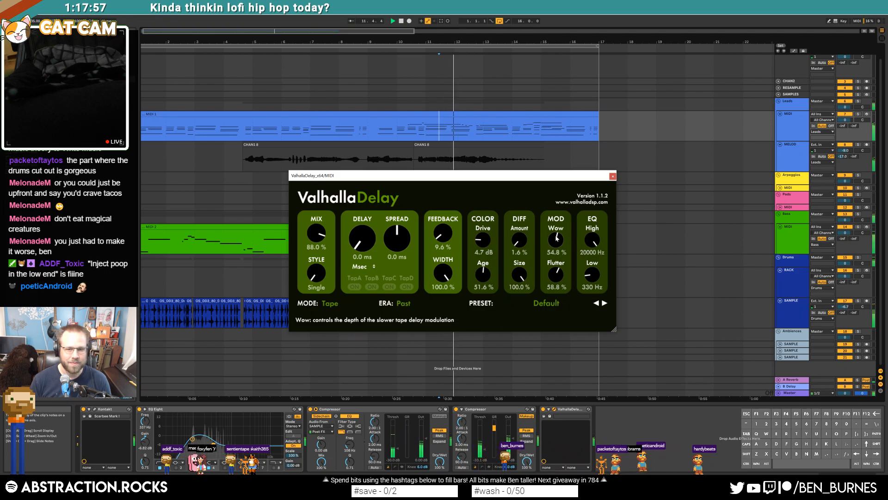
pyautogui.moveTo(557, 275); pyautogui.dragTo(568, 300)
pyautogui.moveTo(559, 241); pyautogui.dragTo(558, 238)
pyautogui.click(612, 176)
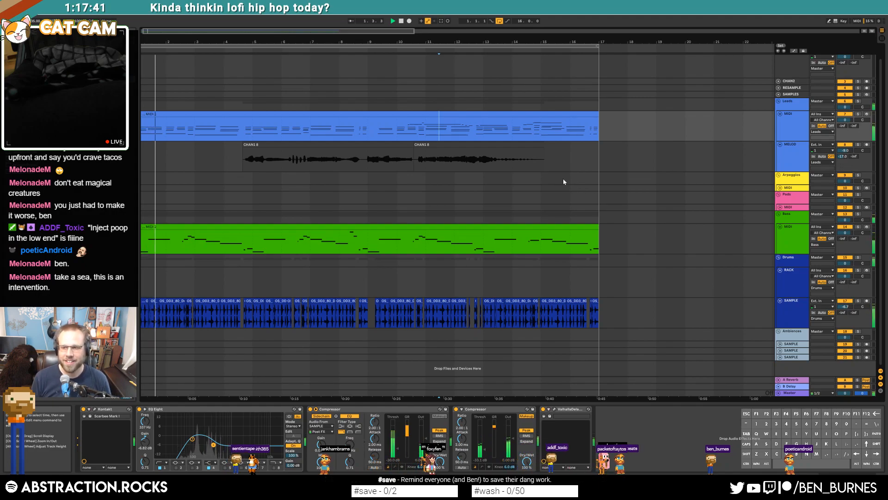
pyautogui.click(337, 115)
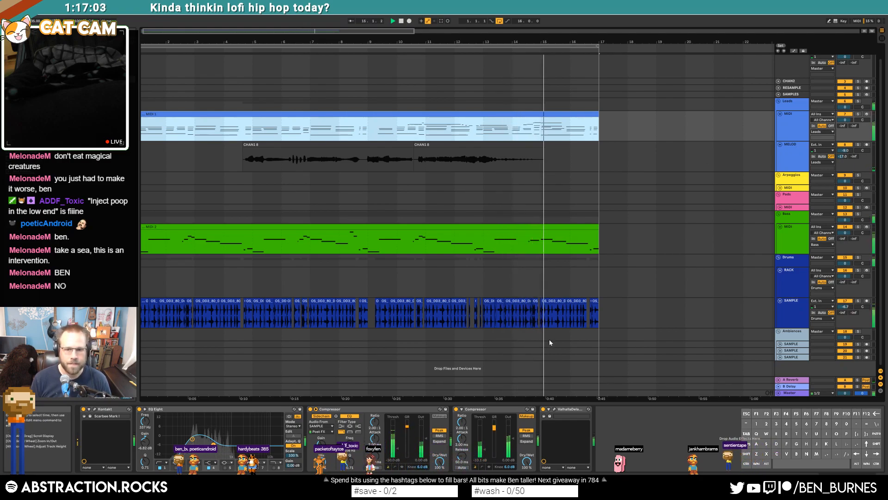
# With grid snapping off, copy the drum hit at 15.3.2, paste it just before 15.2.4 on the drums SAMPLE track, and play it back
pyautogui.scroll(4, 559, 324)
pyautogui.press('space')
pyautogui.scroll(3, 551, 318)
pyautogui.moveTo(600, 317)
pyautogui.mouseDown()
pyautogui.moveTo(628, 313)
pyautogui.moveTo(611, 312)
pyautogui.mouseUp()
pyautogui.hotkey('ctrl', '4')
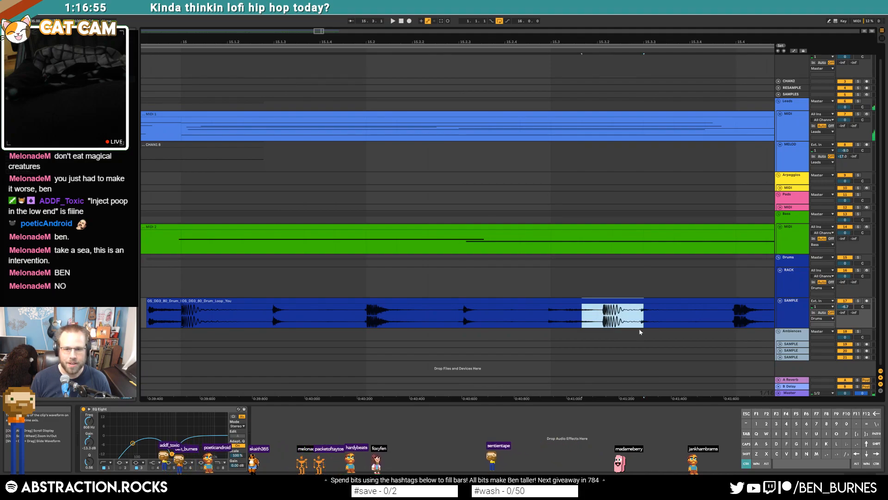
pyautogui.click(604, 320)
pyautogui.keyDown('shift'); pyautogui.click(643, 316); pyautogui.keyUp('shift')
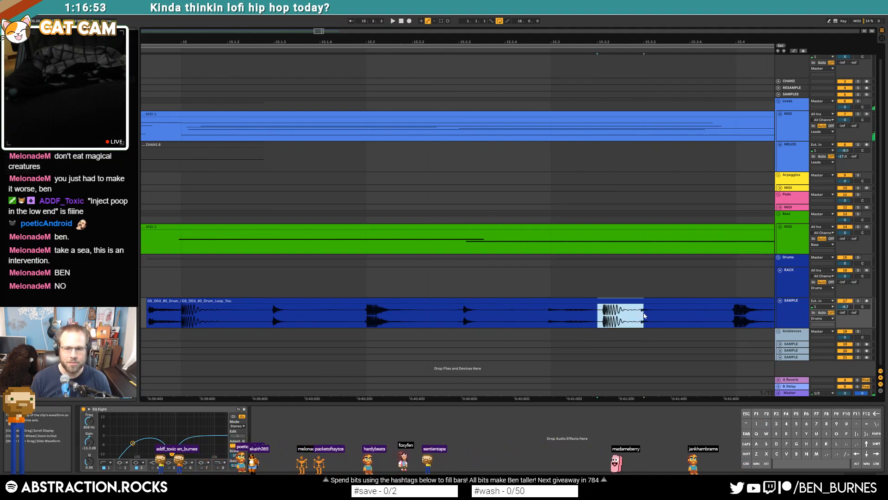
pyautogui.click(516, 318)
pyautogui.hotkey('ctrl', 'v')
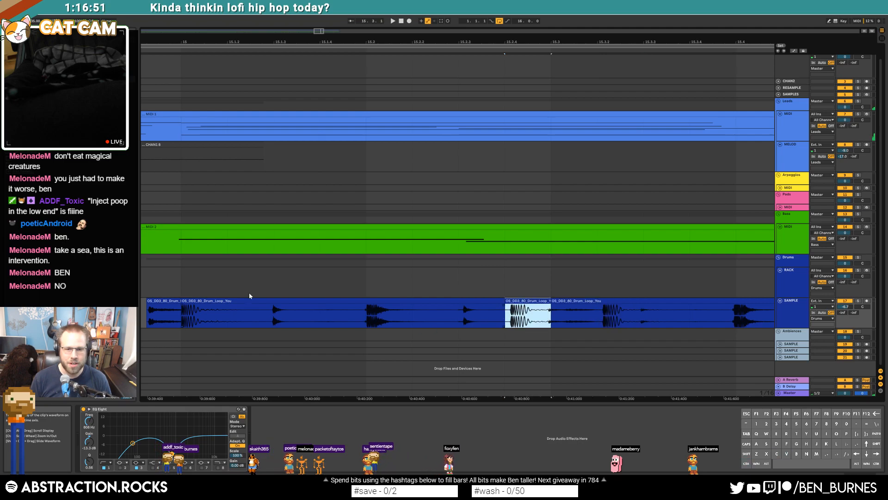
pyautogui.click(231, 290)
pyautogui.click(273, 330)
pyautogui.press('space')
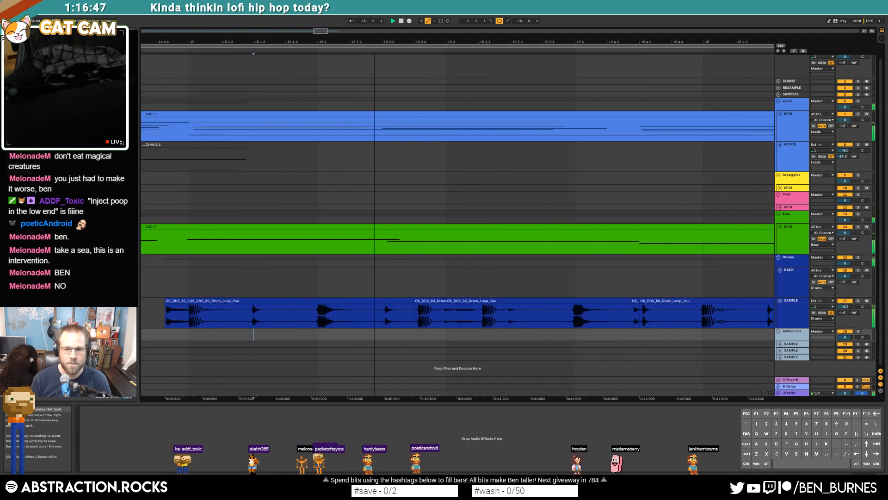
# Cut the drum slices in the last beat before bar 17 and paste them earlier, from about 16.3.4
pyautogui.moveTo(334, 32); pyautogui.dragTo(334, 17)
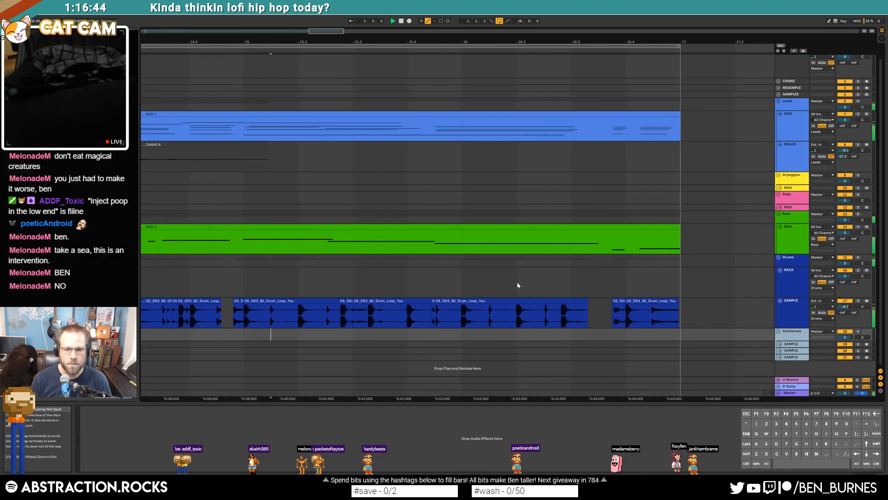
pyautogui.click(647, 303)
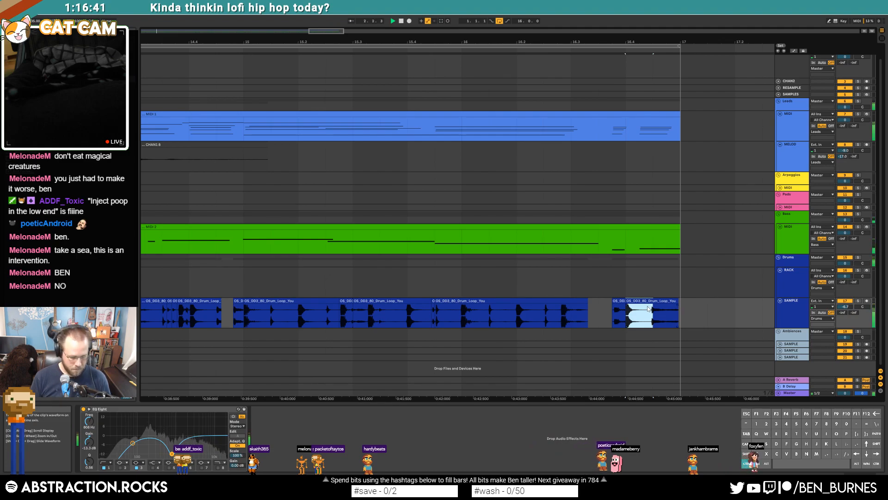
pyautogui.moveTo(637, 303)
pyautogui.mouseDown()
pyautogui.moveTo(707, 301)
pyautogui.moveTo(684, 320)
pyautogui.mouseUp()
pyautogui.click(734, 316)
pyautogui.hotkey('ctrl', '4')
pyautogui.keyDown('shift'); pyautogui.click(674, 319); pyautogui.keyUp('shift')
pyautogui.press('Delete')
pyautogui.click(614, 319)
pyautogui.hotkey('ctrl', 'v')
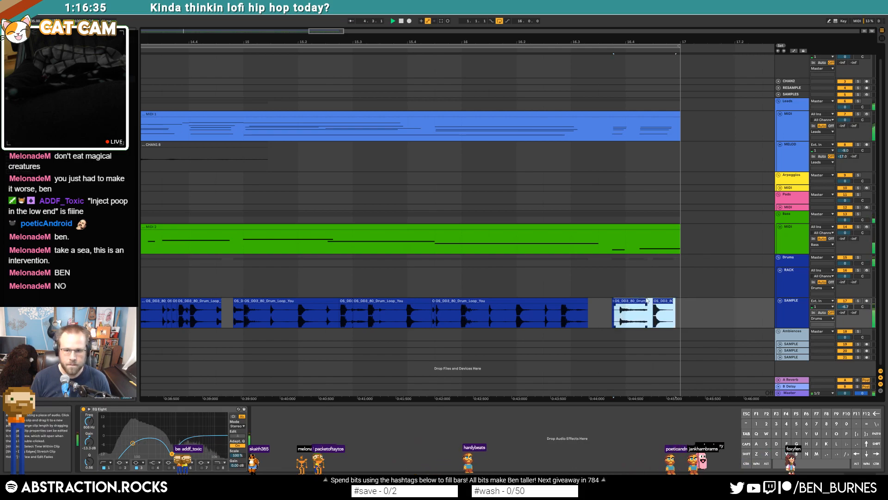
pyautogui.click(630, 301)
pyautogui.press('space')
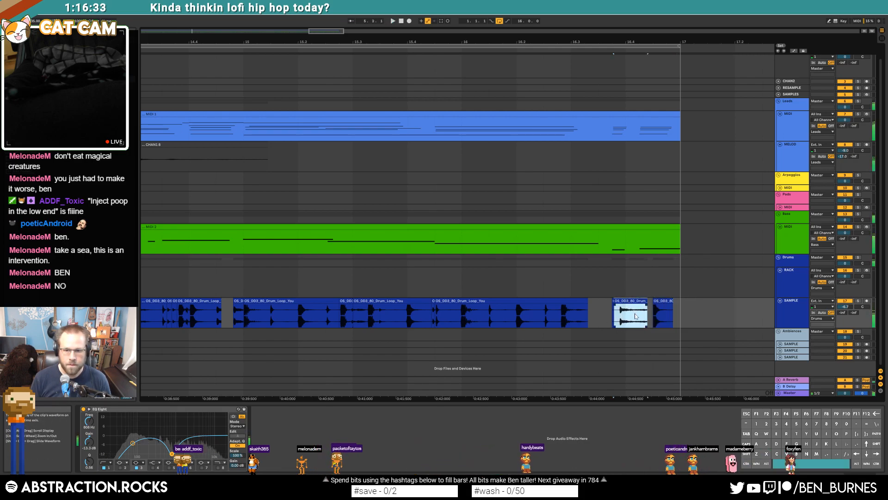
# Trim the pasted drum slice to its hit and move it to start at 16.4, and start playback
pyautogui.scroll(1, 631, 311)
pyautogui.scroll(5, 631, 314)
pyautogui.moveTo(617, 320); pyautogui.dragTo(650, 317)
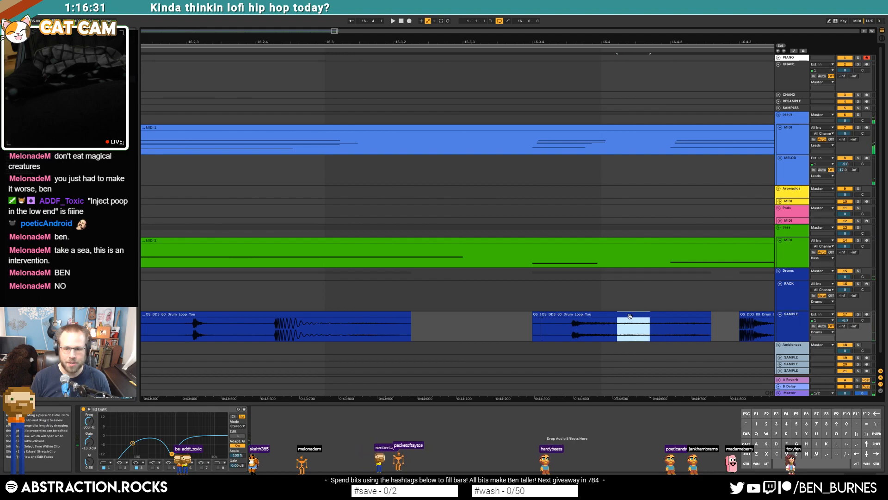
pyautogui.click(630, 316)
pyautogui.moveTo(542, 316); pyautogui.dragTo(644, 313)
pyautogui.click(453, 332)
pyautogui.press('space')
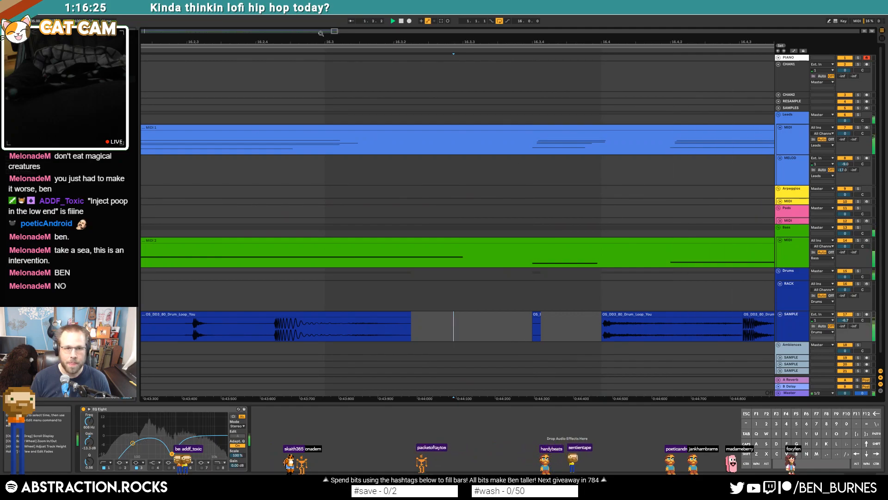
# Extend the short drum slice at 16.3.4 up to the next slice at 16.4 and play back the result
pyautogui.moveTo(335, 31); pyautogui.dragTo(335, 15)
pyautogui.press('space')
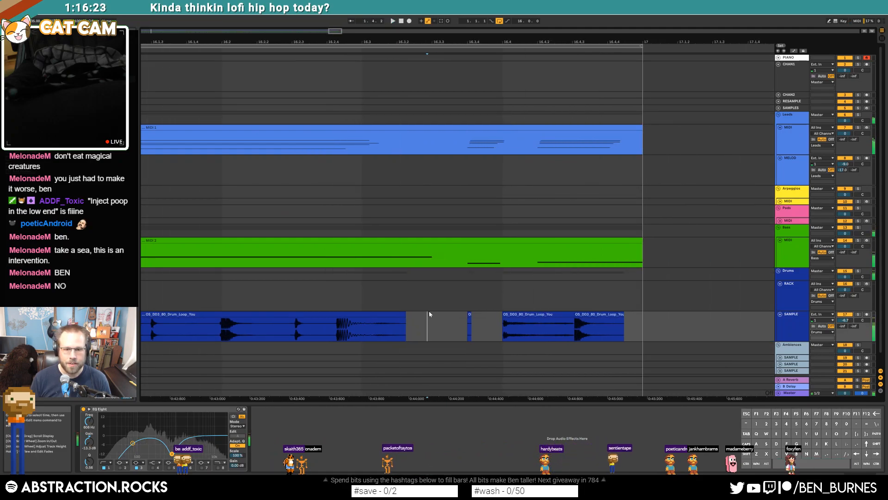
pyautogui.click(469, 314)
pyautogui.moveTo(472, 315); pyautogui.dragTo(501, 316)
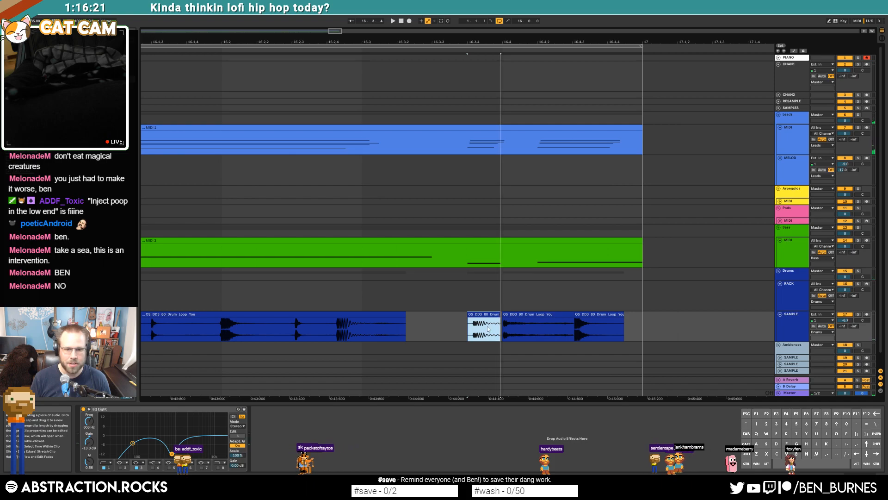
pyautogui.click(469, 328)
pyautogui.press('space')
pyautogui.click(478, 315)
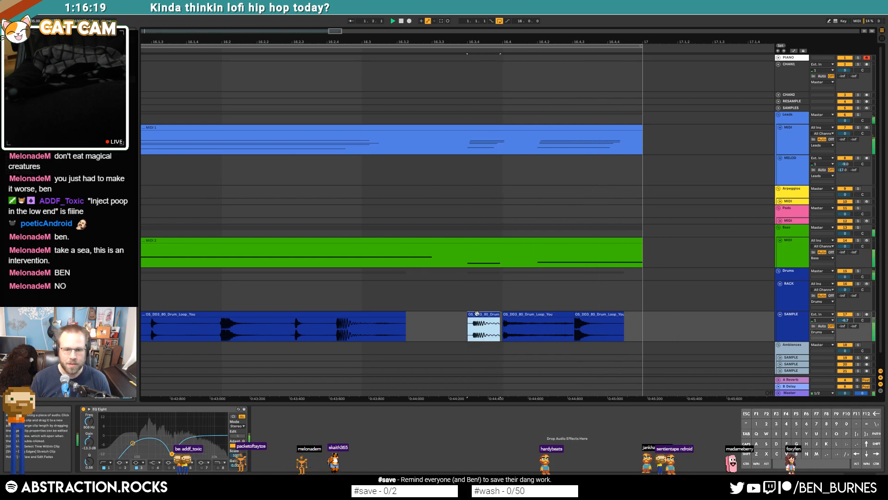
pyautogui.press('x')
pyautogui.press('space')
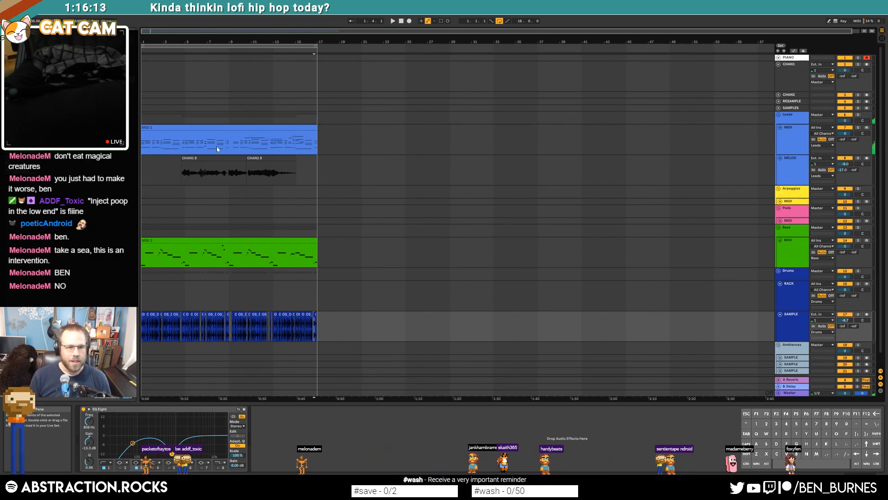
# Unfold the Arpeggios MIDI track and add the voicemail sample near bar 1 on the first Ambiences SAMPLE track
pyautogui.click(780, 202)
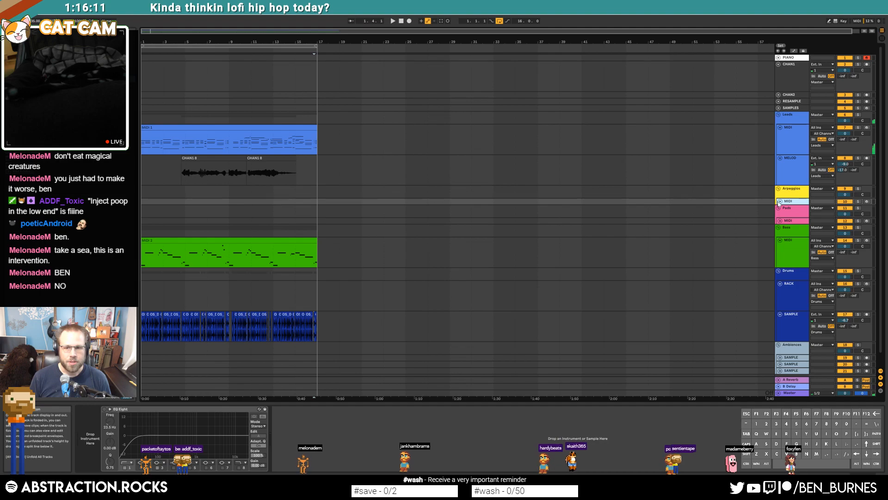
pyautogui.click(780, 202)
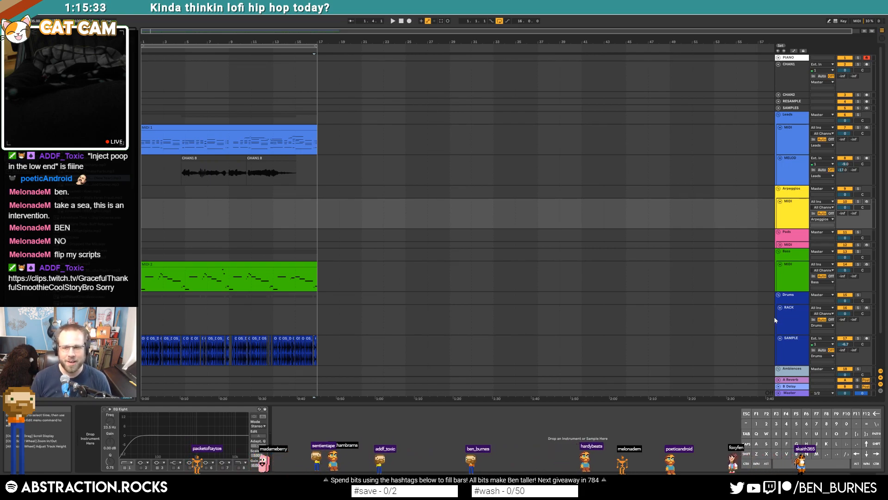
pyautogui.scroll(-2, 601, 298)
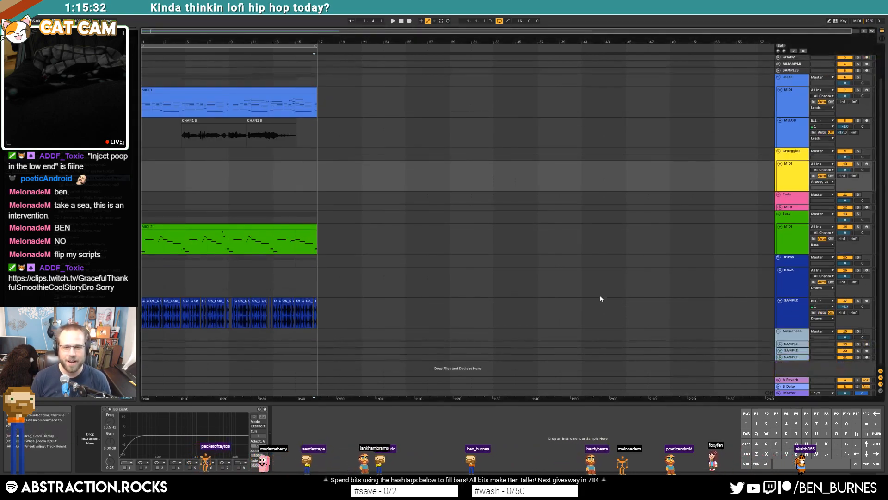
pyautogui.click(786, 346)
pyautogui.moveTo(93, 178); pyautogui.dragTo(143, 350)
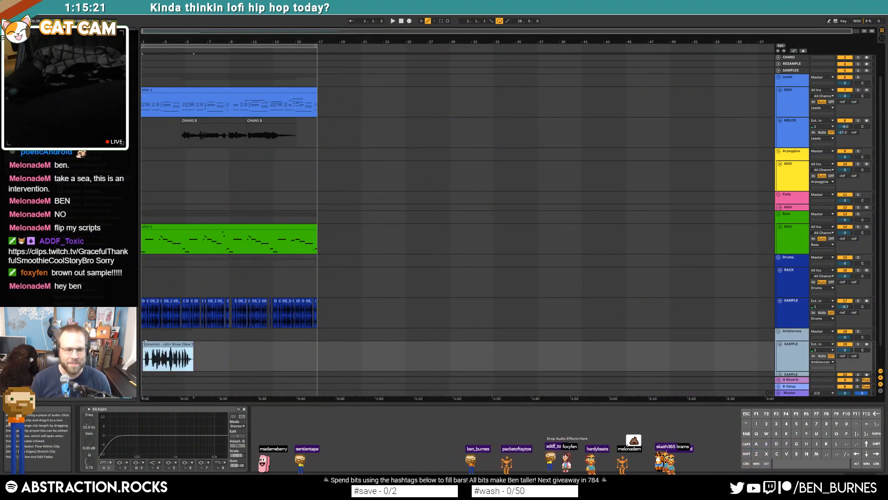
# Trim the beginning of the voicemail clip and move the clip to start at bar 1
pyautogui.moveTo(144, 344); pyautogui.dragTo(151, 344)
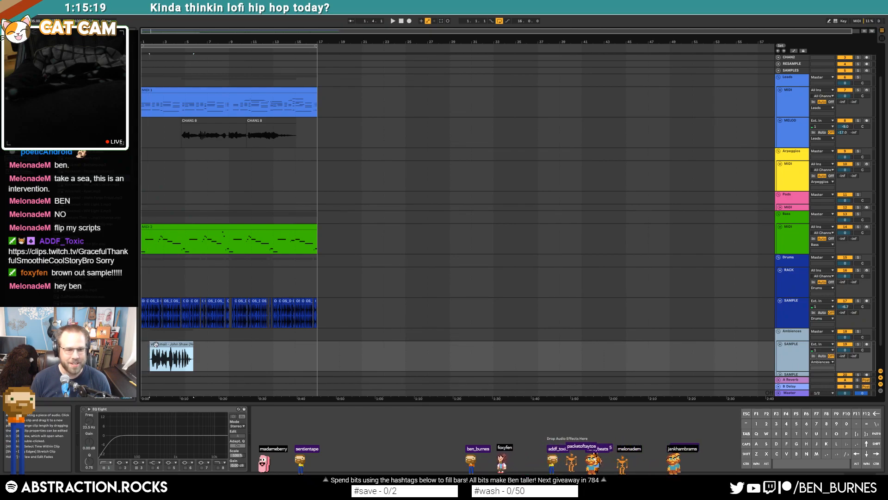
pyautogui.hotkey('ctrl', 'z')
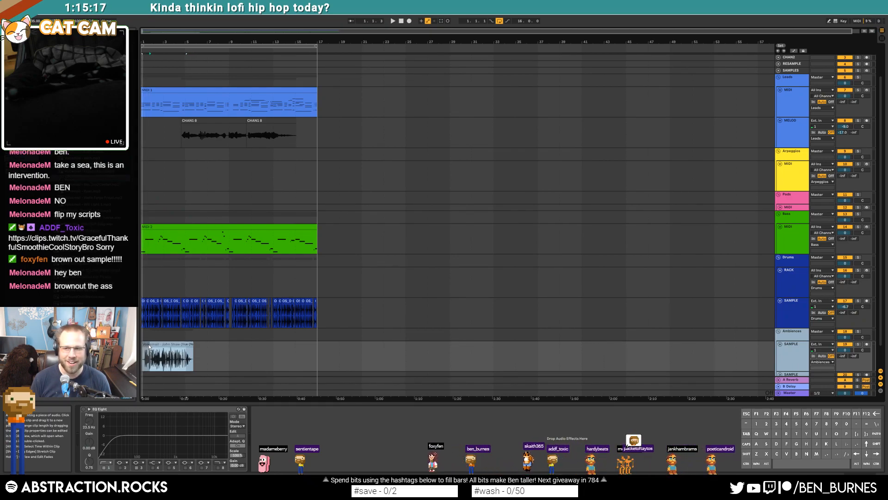
pyautogui.moveTo(149, 347); pyautogui.dragTo(146, 344)
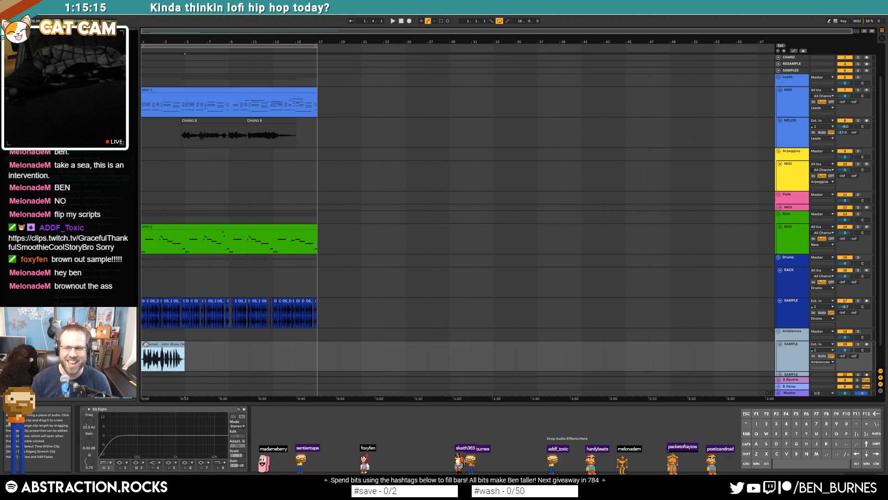
# Turn on EQ Eight for the voicemail's SAMPLE track and raise its low cut to about 430 Hz while playing back
pyautogui.click(87, 413)
pyautogui.moveTo(115, 440); pyautogui.dragTo(147, 451)
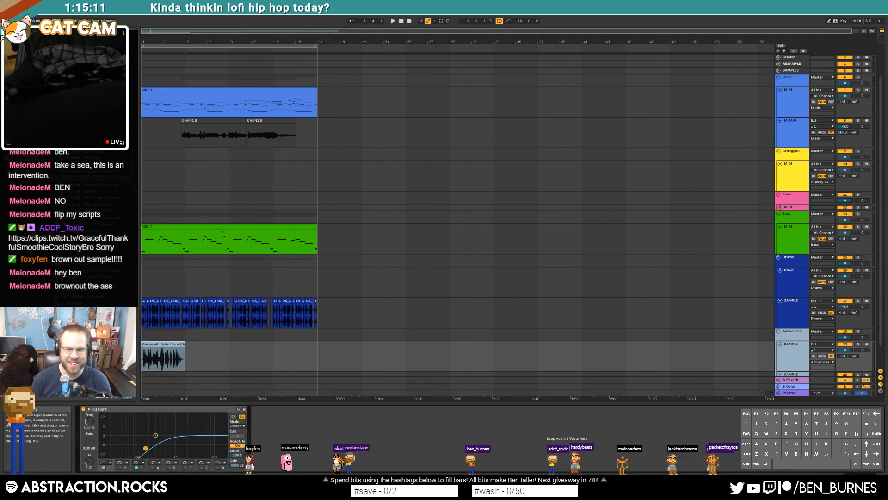
pyautogui.press('space')
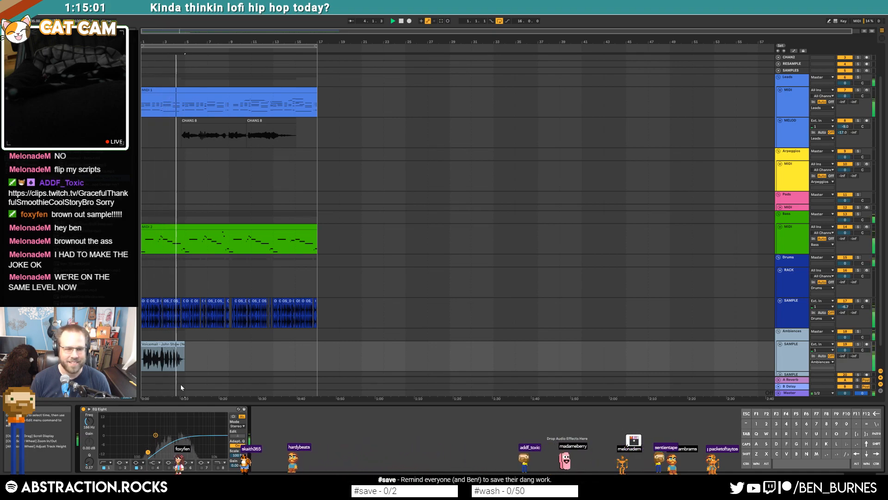
pyautogui.moveTo(148, 452); pyautogui.dragTo(155, 452)
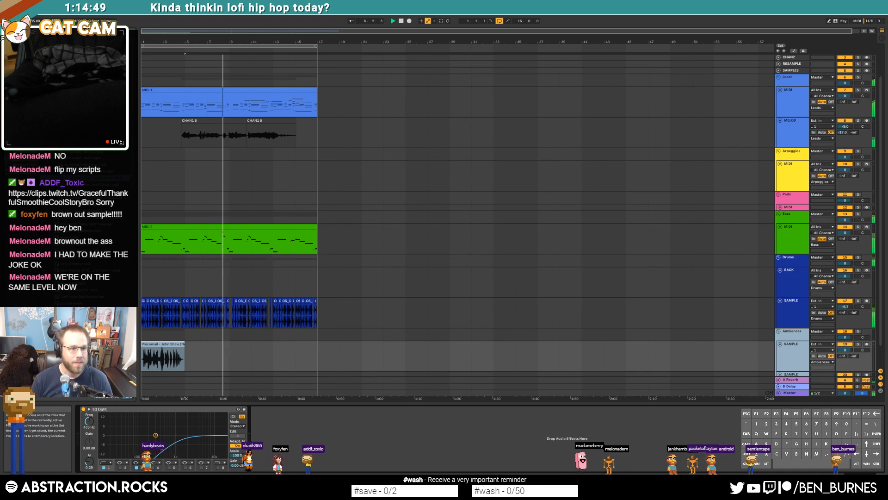
pyautogui.press('space')
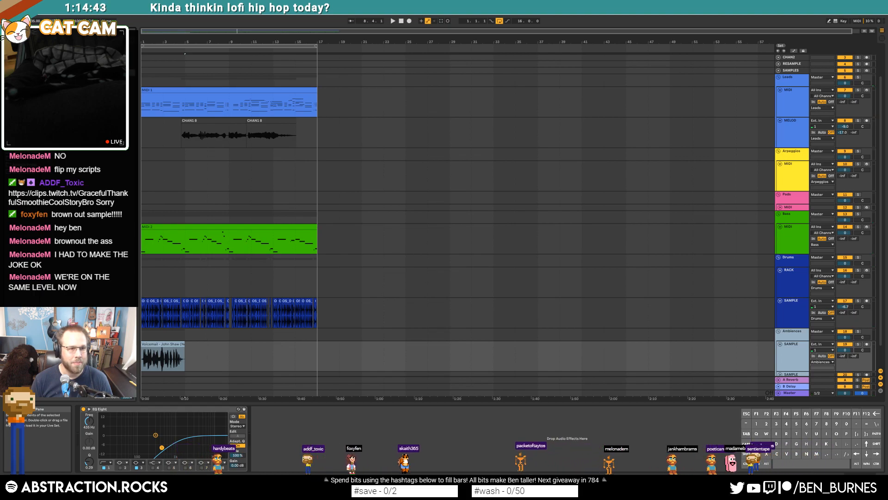
# Add Ghz Lossy 3 ahead of EQ Eight on the voicemail's SAMPLE track and set its loss mode to Packet Loss
pyautogui.moveTo(93, 60); pyautogui.dragTo(87, 413)
pyautogui.moveTo(101, 30); pyautogui.dragTo(399, 117)
pyautogui.click(429, 144)
pyautogui.click(405, 188)
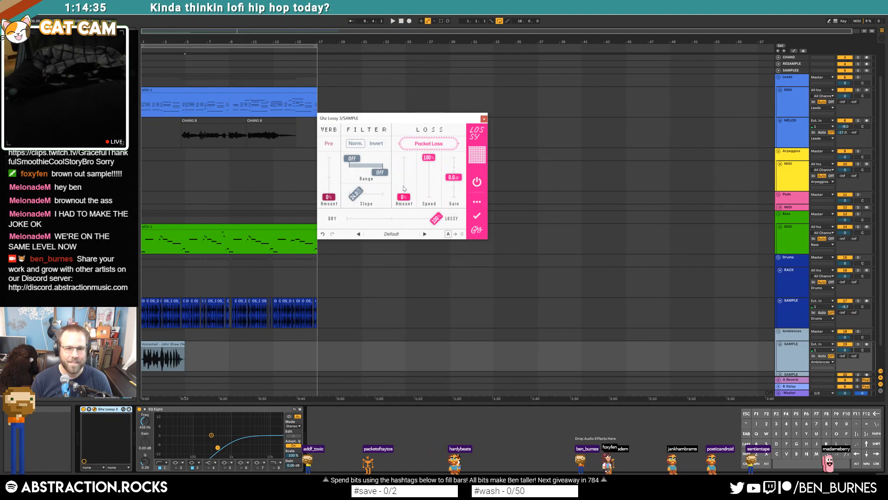
# While playing back, set Ghz Lossy 3 to Standard + Packet Loss with amount 15%, speed 73% and gain about -6.5 dB, and reduce its wet mix
pyautogui.press('space')
pyautogui.moveTo(403, 181); pyautogui.dragTo(410, 198)
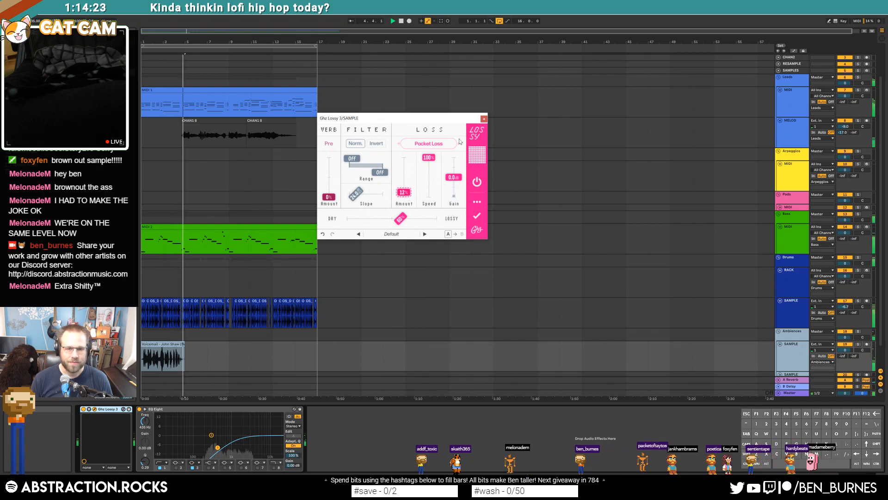
pyautogui.click(454, 144)
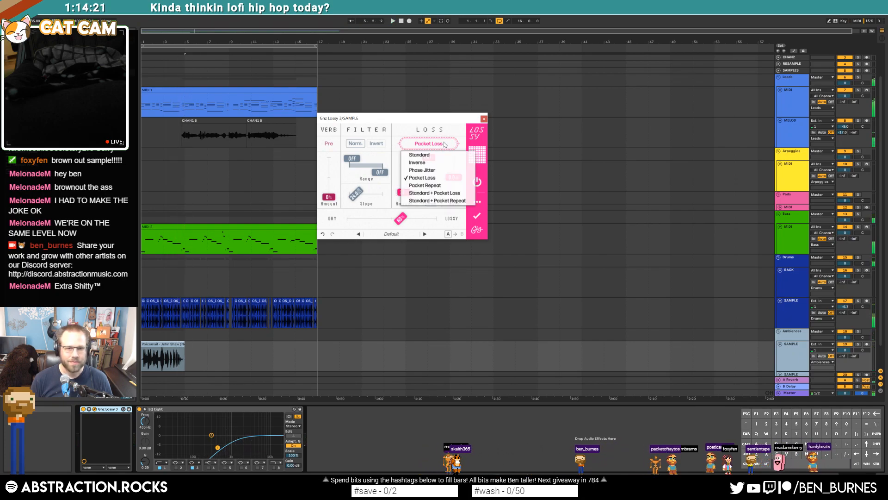
pyautogui.click(448, 196)
pyautogui.press('space')
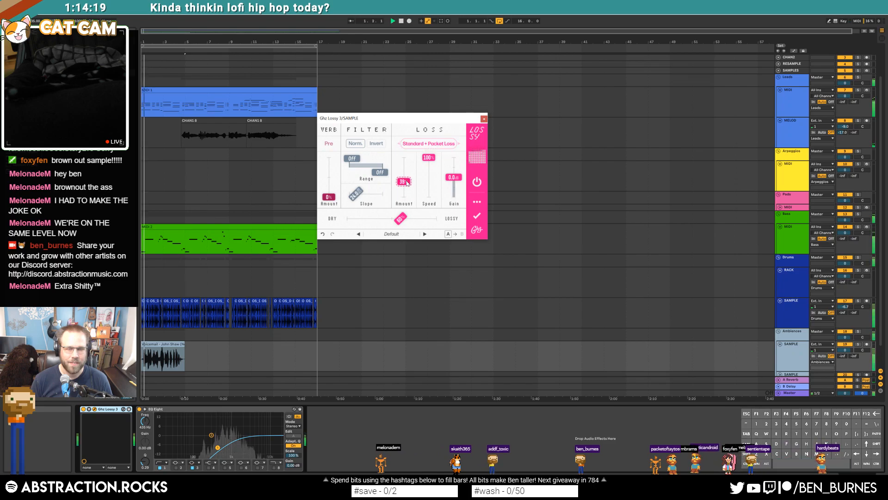
pyautogui.moveTo(403, 192); pyautogui.dragTo(401, 218)
pyautogui.moveTo(429, 158); pyautogui.dragTo(407, 191)
pyautogui.press('space')
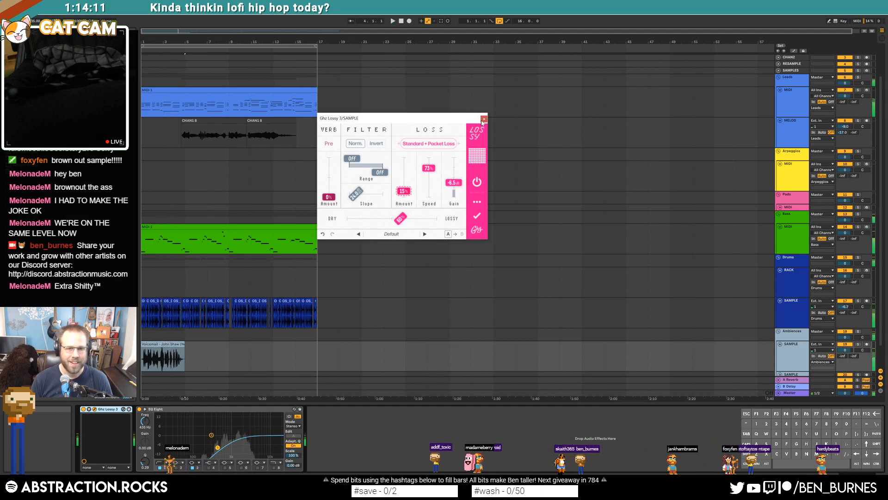
pyautogui.click(484, 119)
# Deactivate the voicemail clip at bar 1 on the first Ambiences SAMPLE track
pyautogui.moveTo(264, 42); pyautogui.dragTo(265, 80)
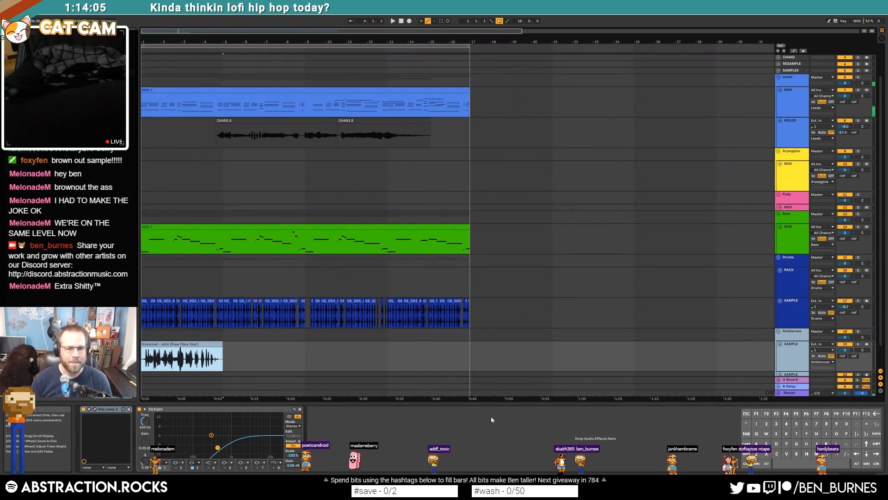
pyautogui.scroll(-1, 481, 324)
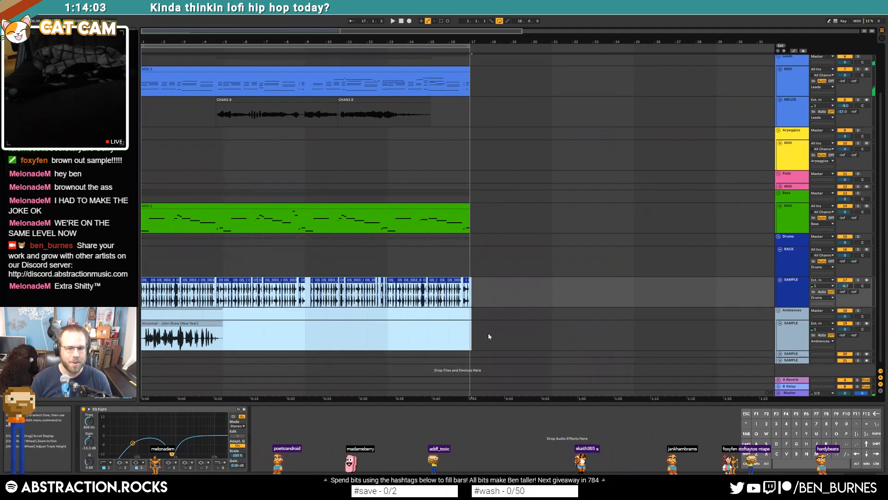
pyautogui.click(488, 334)
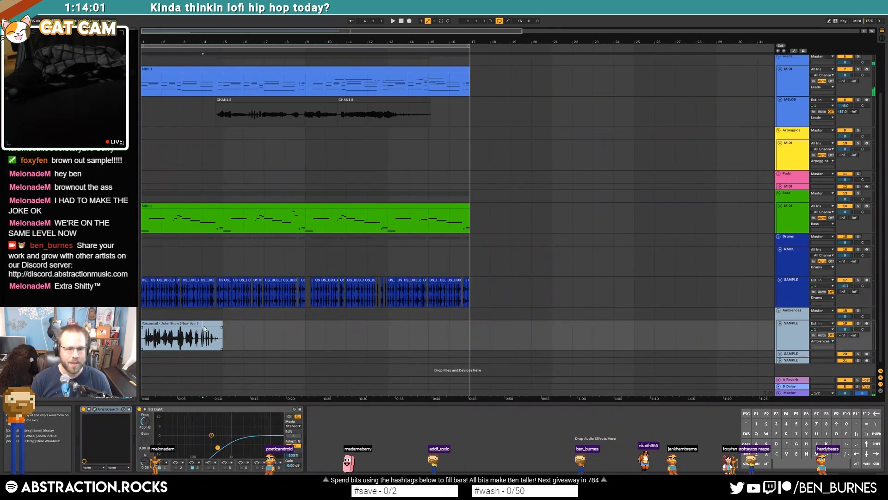
pyautogui.click(170, 326)
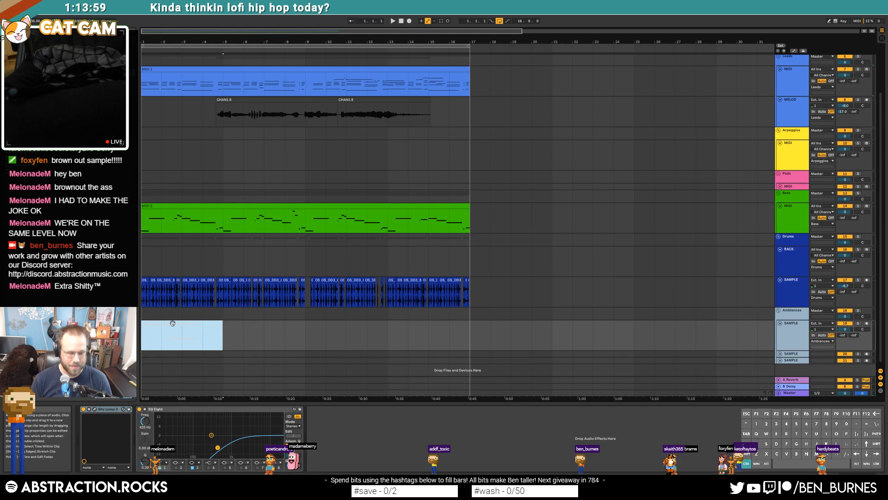
pyautogui.press('0')
pyautogui.click(264, 346)
# Duplicate the whole 16-bar arrangement so that the copy starts at bar 17
pyautogui.scroll(2, 161, 110)
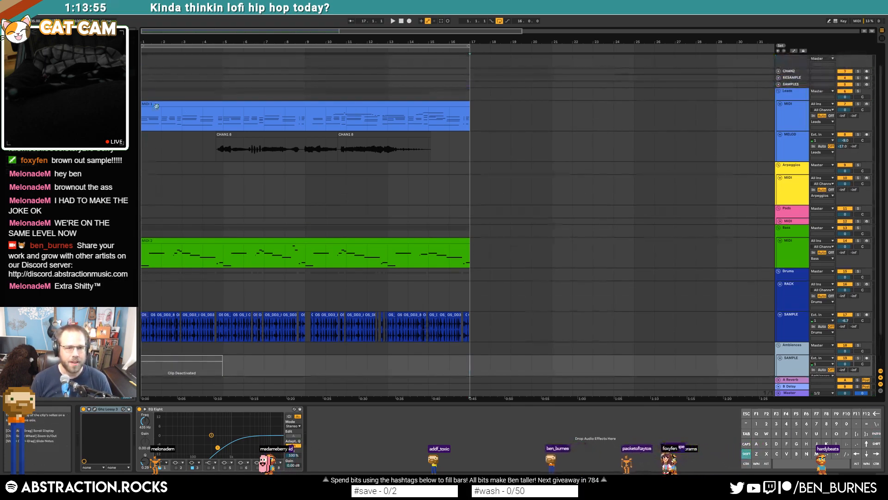
pyautogui.hotkey('ctrl', 'a')
pyautogui.press('-')
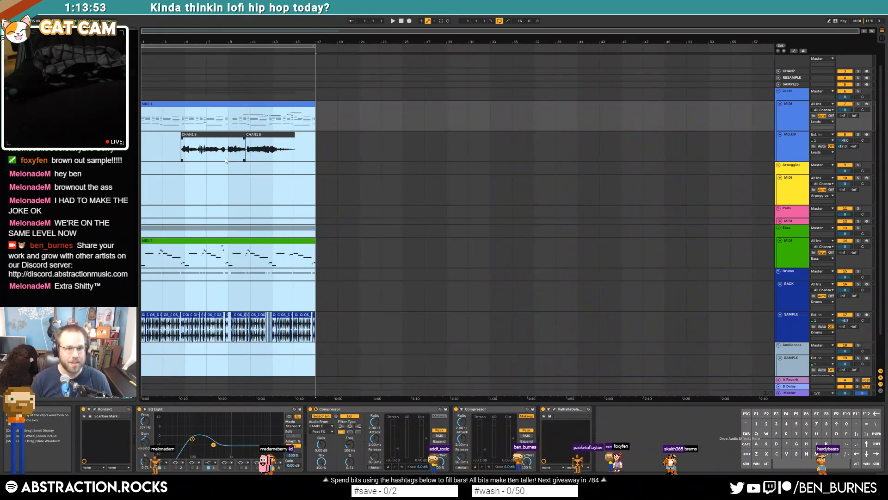
pyautogui.hotkey('ctrl', 'd')
pyautogui.click(496, 124)
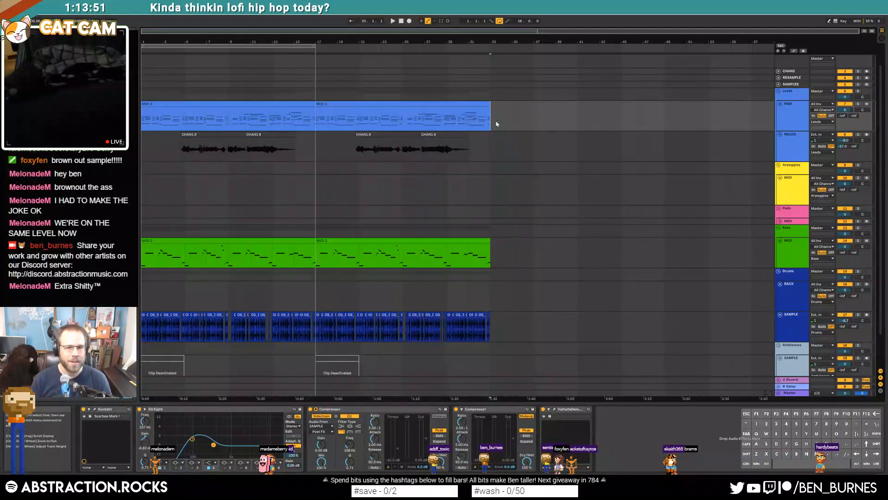
# Delete the two CHAN1 8 melody clips before bar 17 on the MELOD track
pyautogui.click(242, 156)
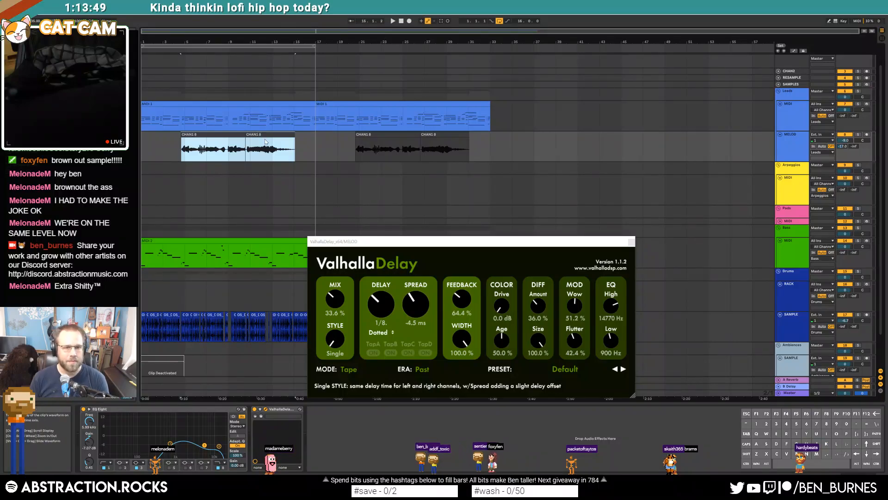
pyautogui.click(192, 104)
pyautogui.click(254, 212)
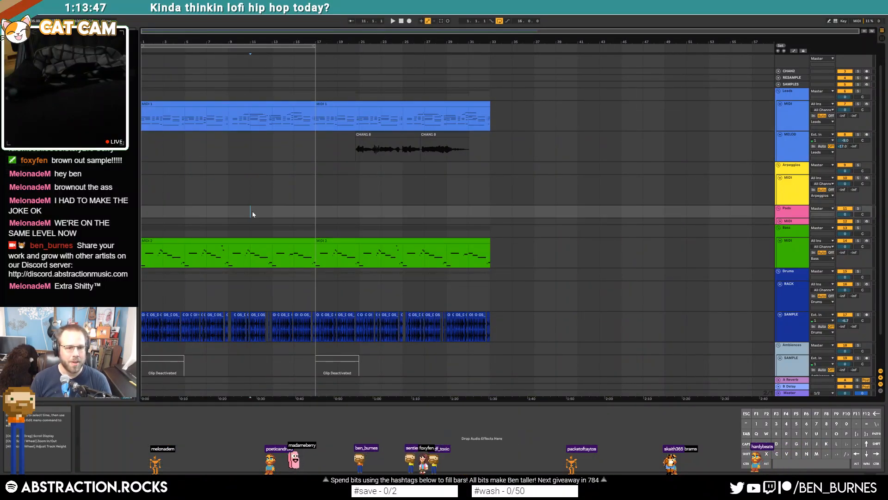
# Keep only one deactivated voicemail clip and place it at bar 9, removing the clips at bars 1 and 17
pyautogui.scroll(-2, 222, 246)
pyautogui.click(162, 328)
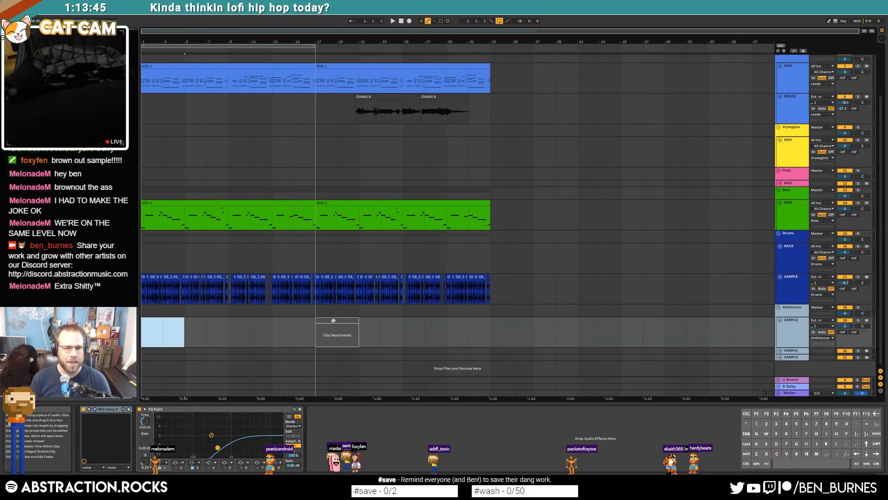
pyautogui.moveTo(162, 328); pyautogui.dragTo(247, 330)
pyautogui.click(284, 330)
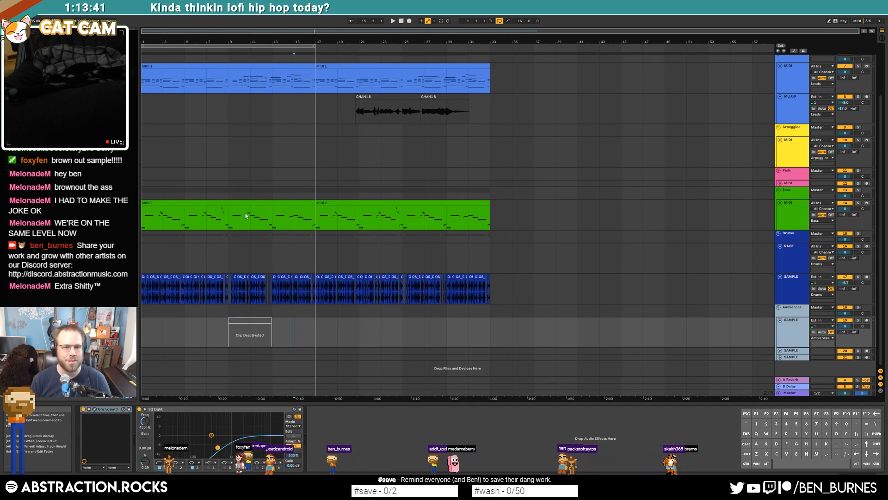
pyautogui.click(272, 157)
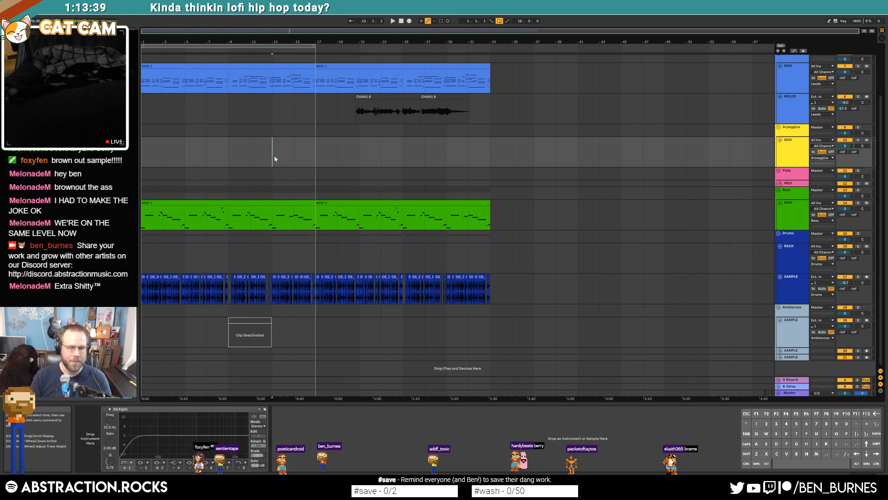
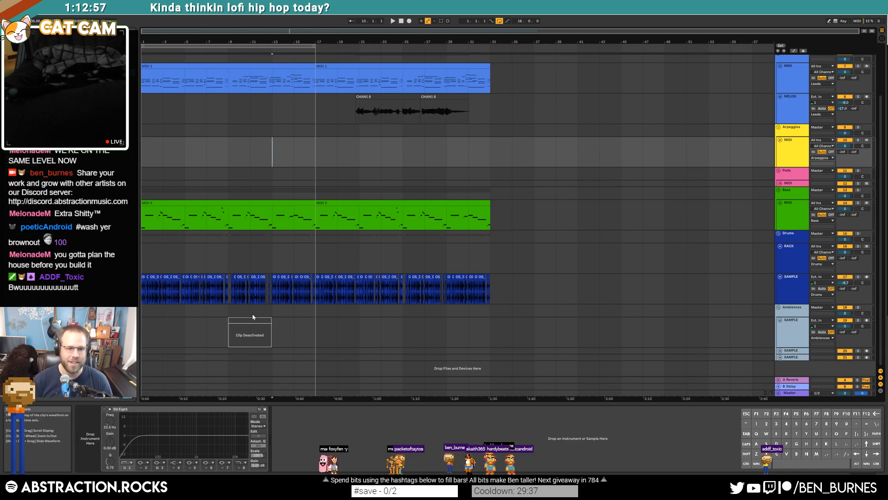
# Delete the lead, bass and drum material in bars 1 to 8
pyautogui.moveTo(260, 322); pyautogui.dragTo(260, 323)
pyautogui.moveTo(229, 70); pyautogui.dragTo(142, 297)
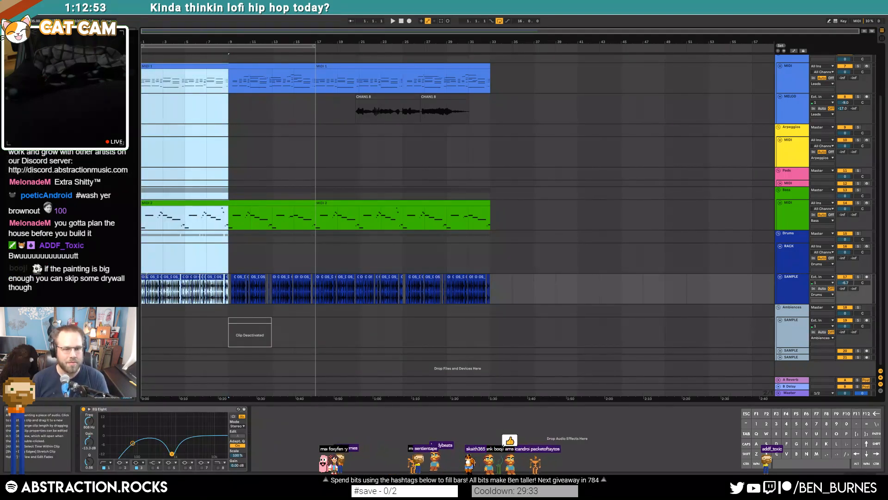
pyautogui.press('Delete')
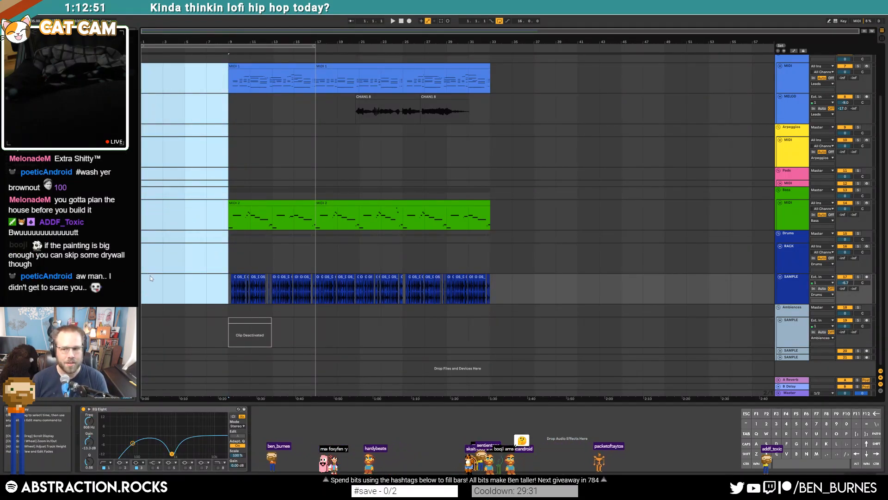
# Shift the lead, melody, bass and drum clips eight bars earlier to start at bar 1, and place the voicemail clip at bar 5
pyautogui.click(294, 341)
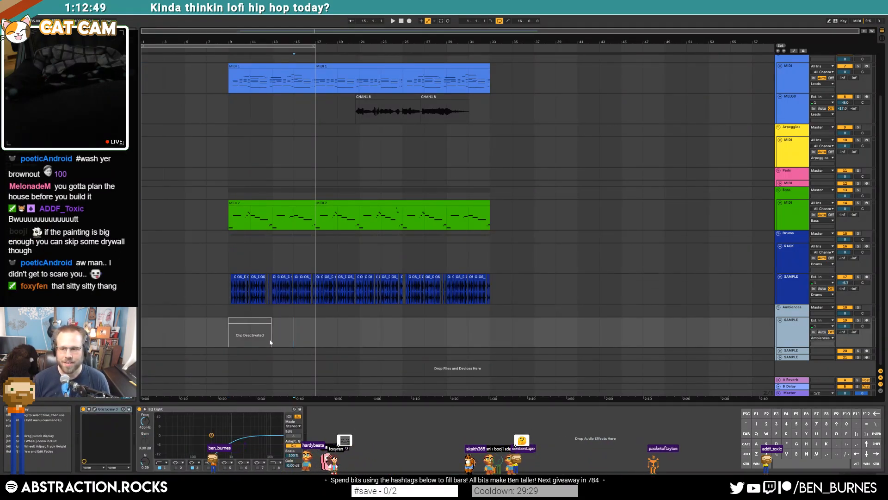
pyautogui.moveTo(249, 329); pyautogui.dragTo(293, 326)
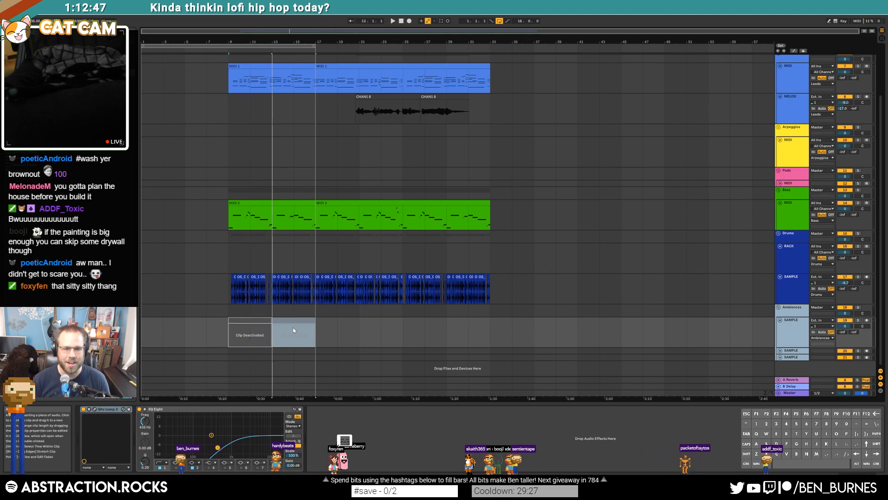
pyautogui.click(230, 290)
pyautogui.hotkey('ctrl', 'a')
pyautogui.moveTo(490, 74); pyautogui.dragTo(402, 70)
pyautogui.click(511, 91)
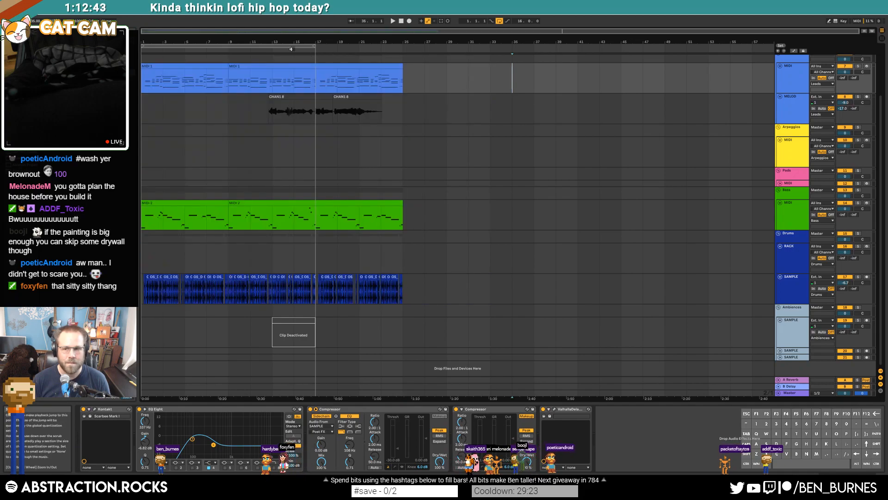
pyautogui.moveTo(282, 320); pyautogui.dragTo(178, 338)
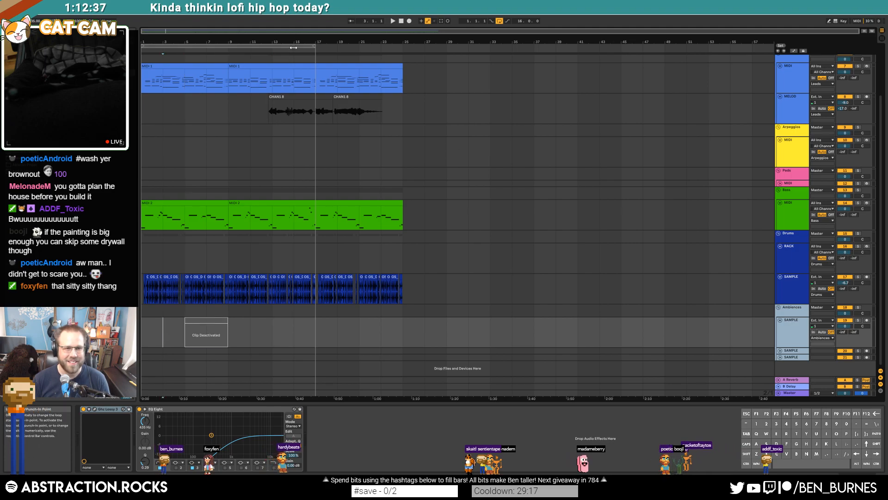
# Move the 16-bar loop to start at bar 9, and delete the bass and drum clips in bars 1 to 8
pyautogui.moveTo(294, 47); pyautogui.dragTo(388, 46)
pyautogui.moveTo(150, 31)
pyautogui.mouseDown()
pyautogui.moveTo(150, 97)
pyautogui.moveTo(149, 48)
pyautogui.mouseUp()
pyautogui.click(483, 200)
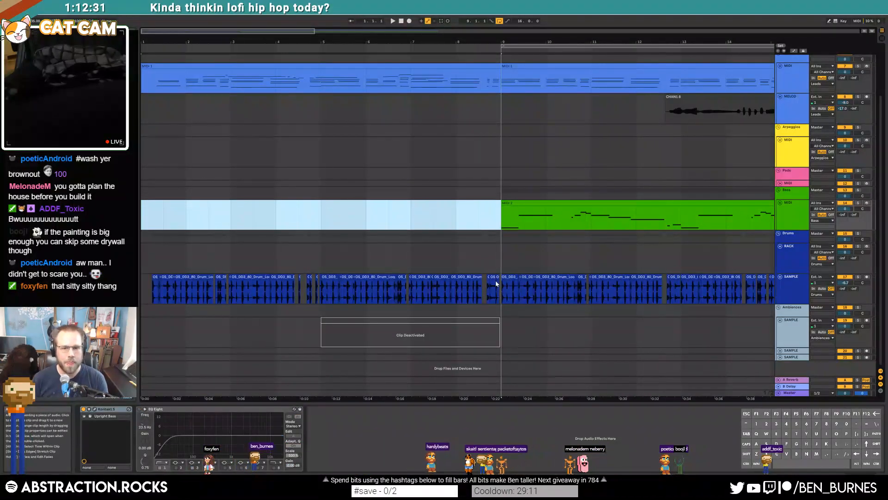
pyautogui.press('Delete')
pyautogui.moveTo(500, 287); pyautogui.dragTo(141, 303)
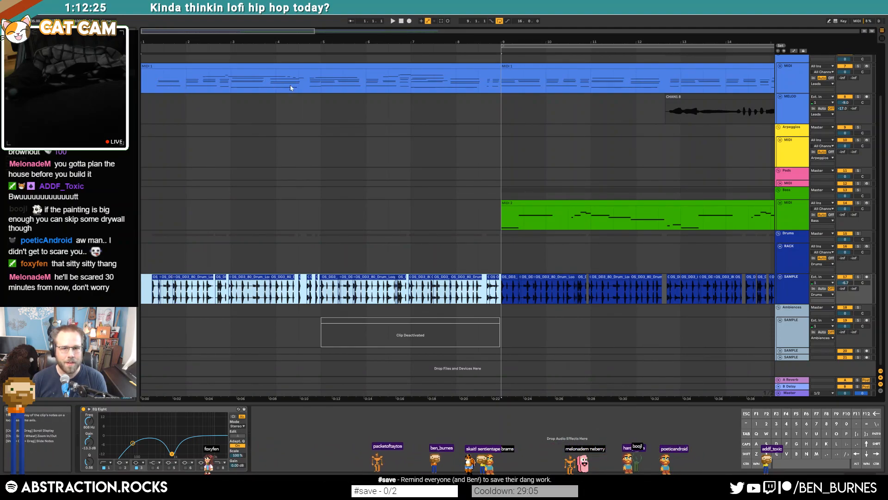
pyautogui.press('Delete')
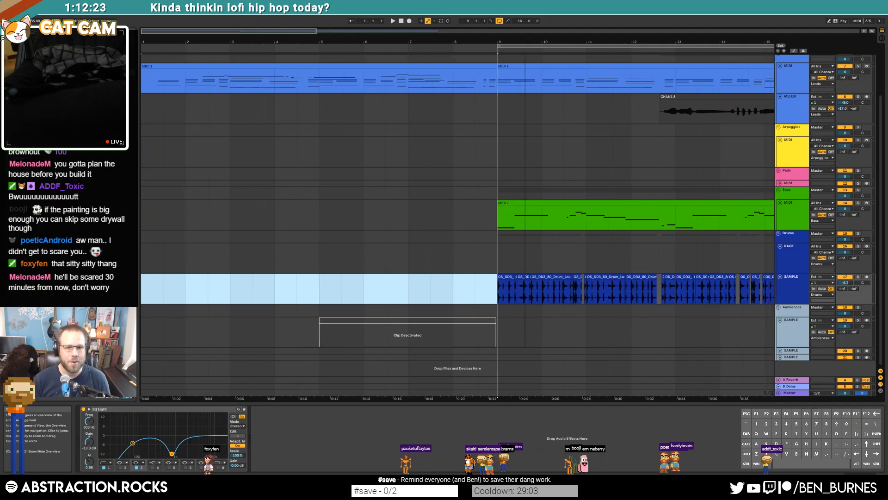
# Replace the lead MIDI clip in bars 1 to 8 with a copy of the lead section starting at bar 9
pyautogui.press('-')
pyautogui.moveTo(327, 84); pyautogui.dragTo(511, 83)
pyautogui.click(199, 67)
pyautogui.hotkey('ctrl', 'v')
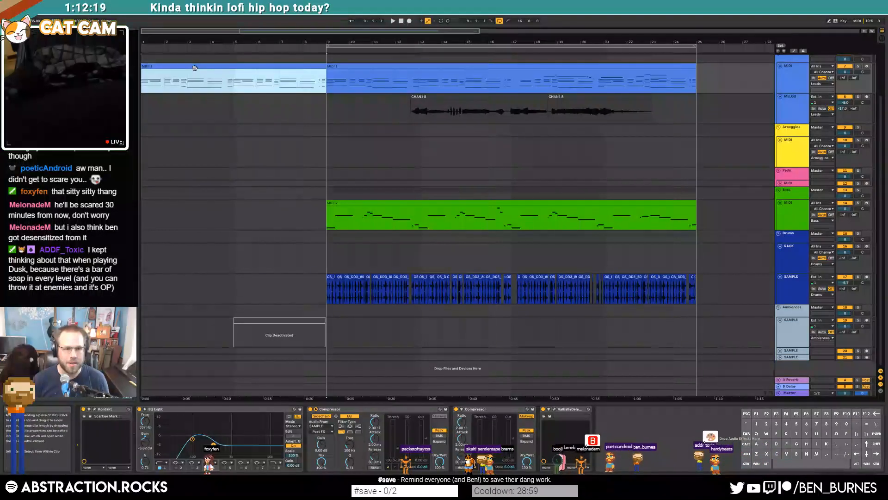
# Copy the eight bars of drum clips starting at bar 9 and paste them at bar 1 on the drums SAMPLE track
pyautogui.moveTo(327, 291); pyautogui.dragTo(427, 292)
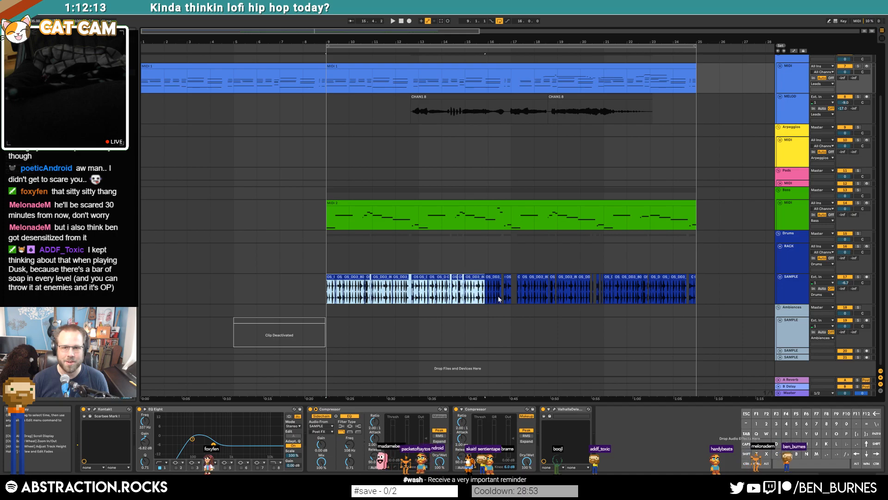
pyautogui.click(142, 293)
pyautogui.hotkey('ctrl', 'v')
# Delete the opening drum hit from bar 1 to 1.1.3 on the drums SAMPLE track and play back the start
pyautogui.press('+')
pyautogui.press('+')
pyautogui.press('+')
pyautogui.press('+')
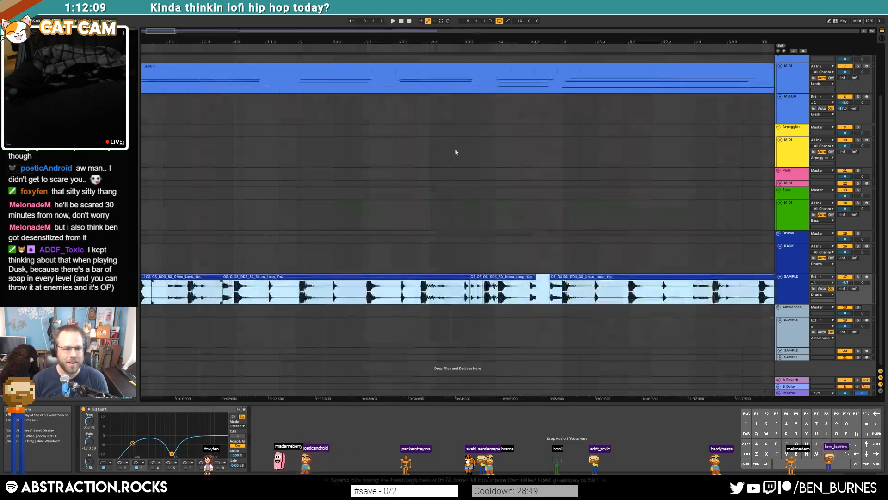
pyautogui.moveTo(159, 32); pyautogui.dragTo(150, 33)
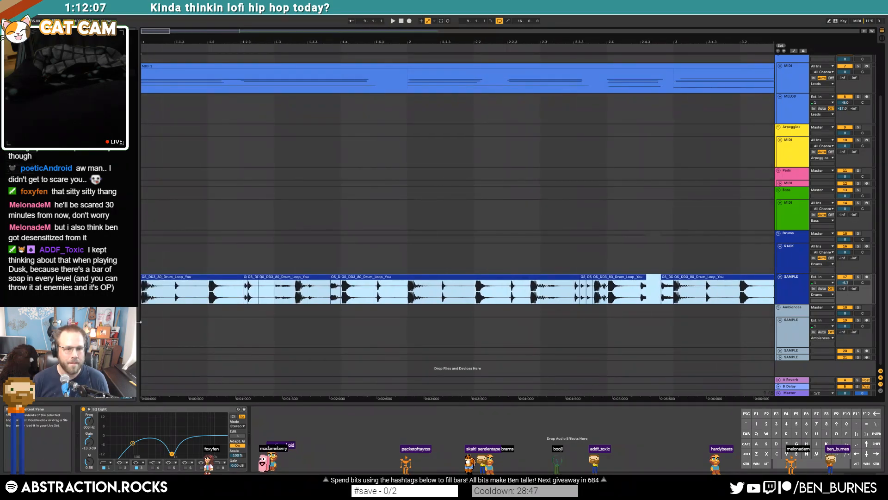
pyautogui.moveTo(175, 299); pyautogui.dragTo(132, 295)
pyautogui.press('Delete')
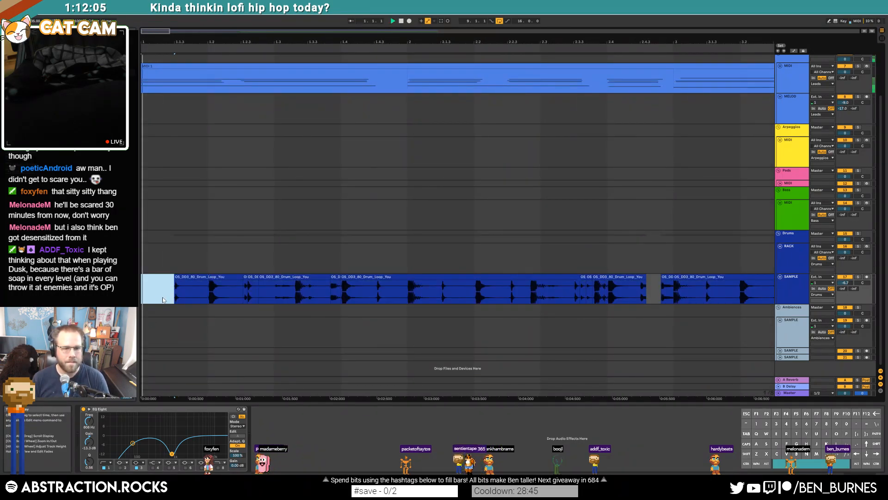
pyautogui.press('space')
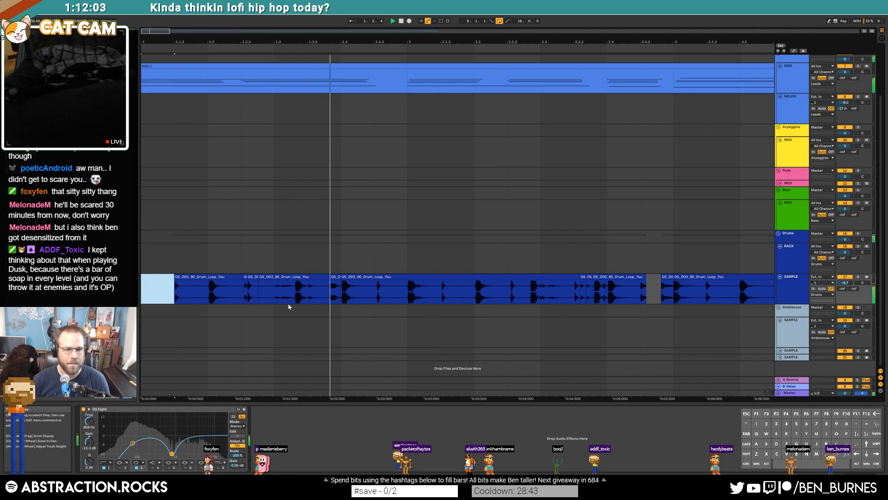
# Clear the drums from 1.3 to 1.4.3, place a copy of the 1.1.3 hit at 1.3.3, and play from the beginning
pyautogui.moveTo(274, 293); pyautogui.dragTo(319, 300)
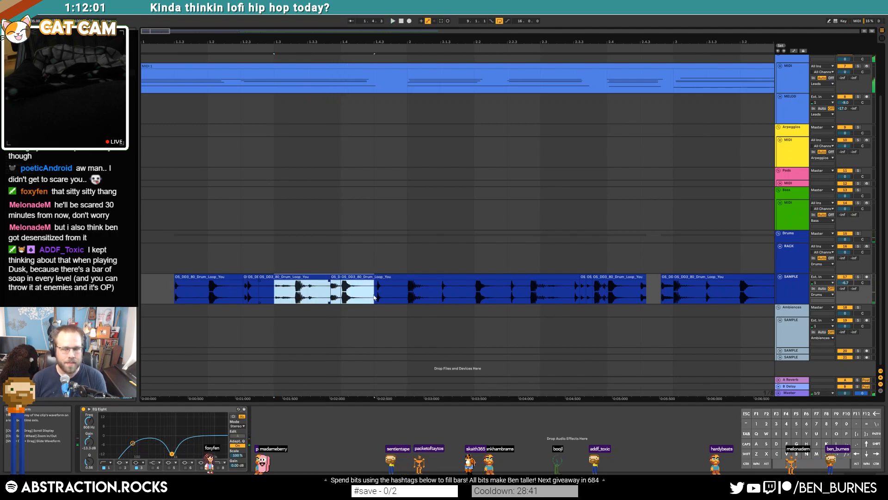
pyautogui.press('Delete')
pyautogui.moveTo(186, 297); pyautogui.dragTo(208, 297)
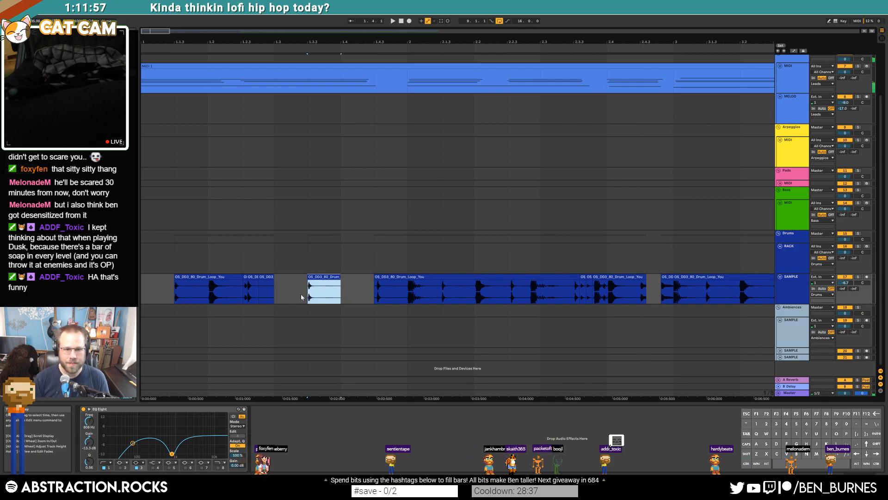
pyautogui.press('Home')
pyautogui.press('space')
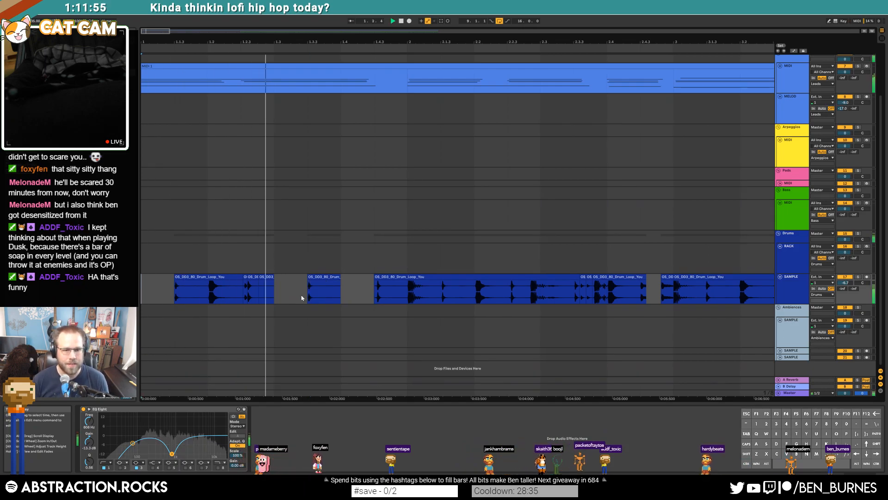
# Stop playback and delete the drums SAMPLE clips from about 1.2.3 to bar 9
pyautogui.press('space')
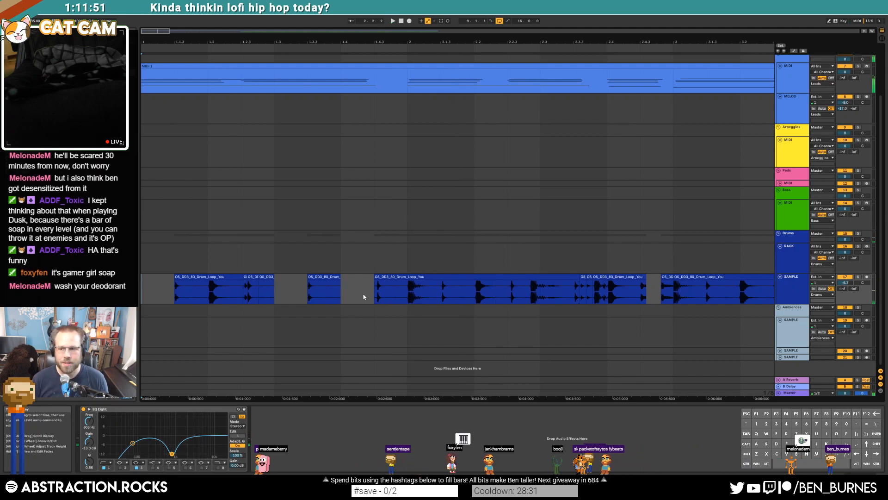
pyautogui.scroll(-2, 364, 297)
pyautogui.scroll(-2, 470, 295)
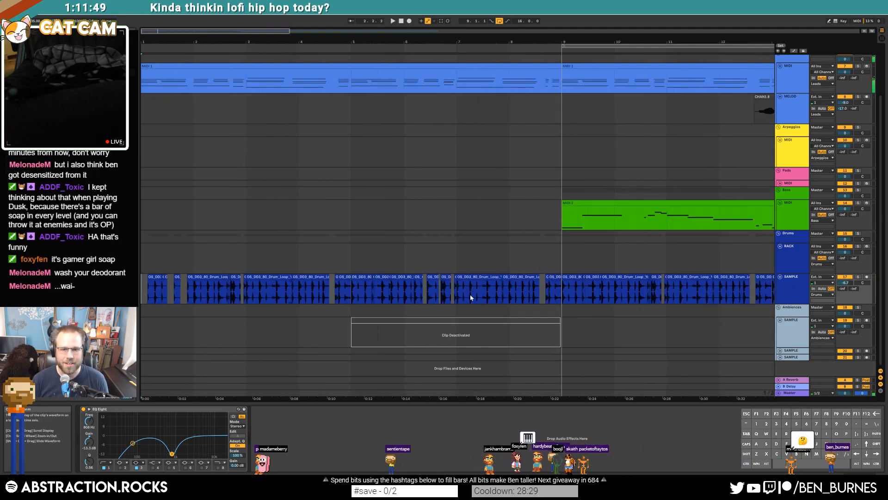
pyautogui.moveTo(560, 291); pyautogui.dragTo(163, 285)
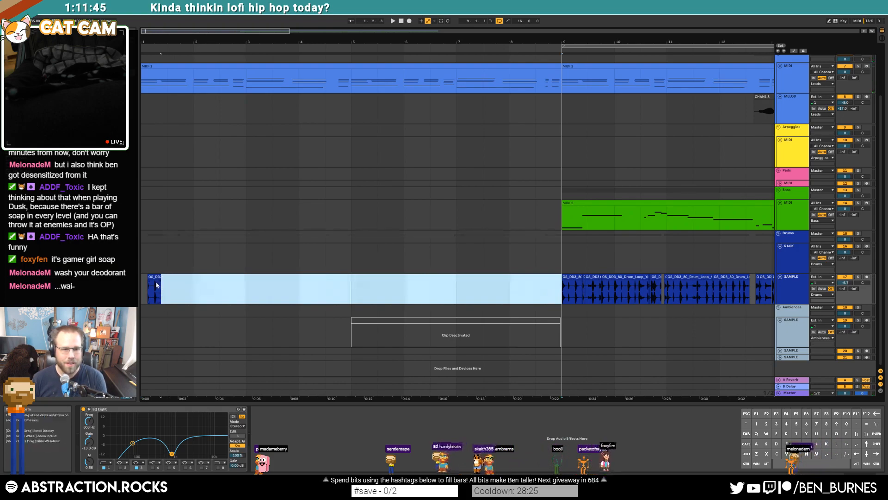
pyautogui.press('Delete')
# Trim the remaining drum clip at 1.1.3 on the drums SAMPLE track so it ends at 1.2
pyautogui.scroll(2, 148, 301)
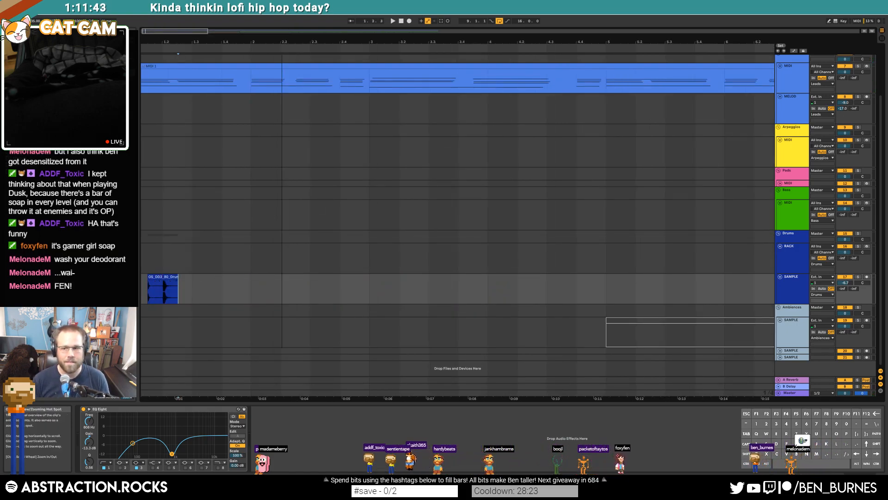
pyautogui.moveTo(152, 42); pyautogui.dragTo(160, 43)
pyautogui.click(222, 315)
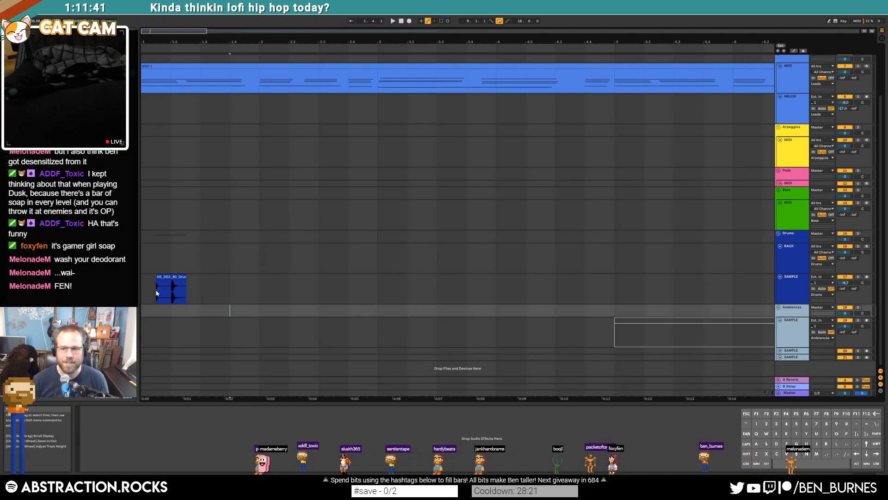
pyautogui.moveTo(186, 277); pyautogui.dragTo(171, 278)
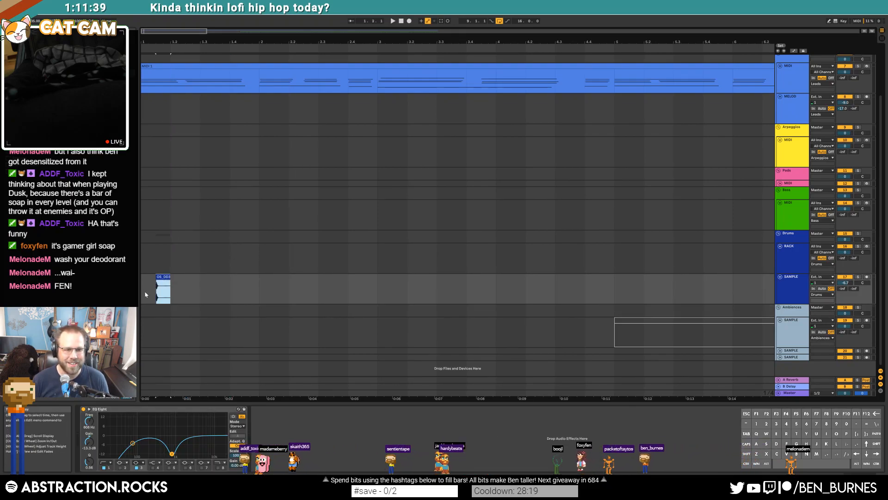
# Duplicate the half-beat drum hit with its preceding gap so it repeats on every beat up to bar 9
pyautogui.hotkey('ctrl', 'd')
pyautogui.hotkey('ctrl', 'd')
pyautogui.hotkey('ctrl', 'd')
pyautogui.hotkey('ctrl', 'd')
pyautogui.hotkey('ctrl', 'd')
pyautogui.hotkey('ctrl', 'd')
pyautogui.hotkey('ctrl', 'd')
pyautogui.hotkey('ctrl', 'd')
pyautogui.hotkey('ctrl', 'd')
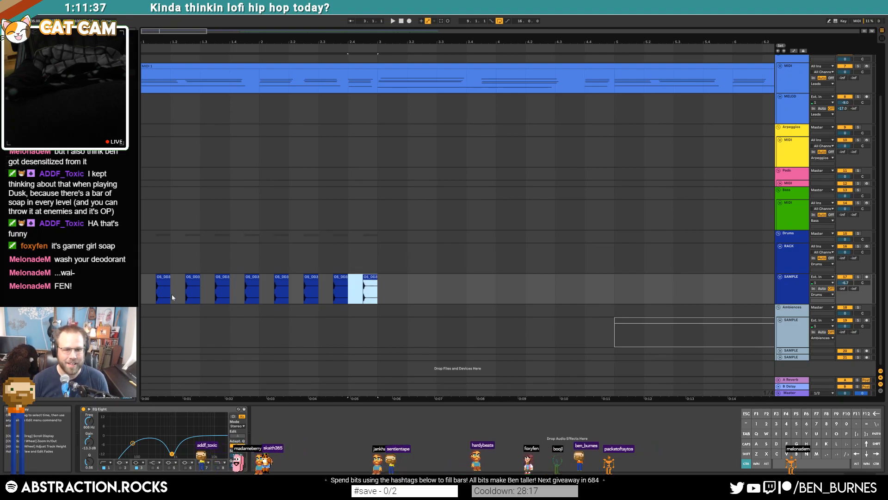
pyautogui.hotkey('ctrl', 'd')
pyautogui.hotkey('ctrl', 'd')
pyautogui.hotkey('ctrl', 'd')
pyautogui.hotkey('ctrl', 'd')
pyautogui.hotkey('ctrl', 'd')
pyautogui.hotkey('ctrl', 'd')
pyautogui.hotkey('ctrl', 'd')
pyautogui.hotkey('ctrl', 'd')
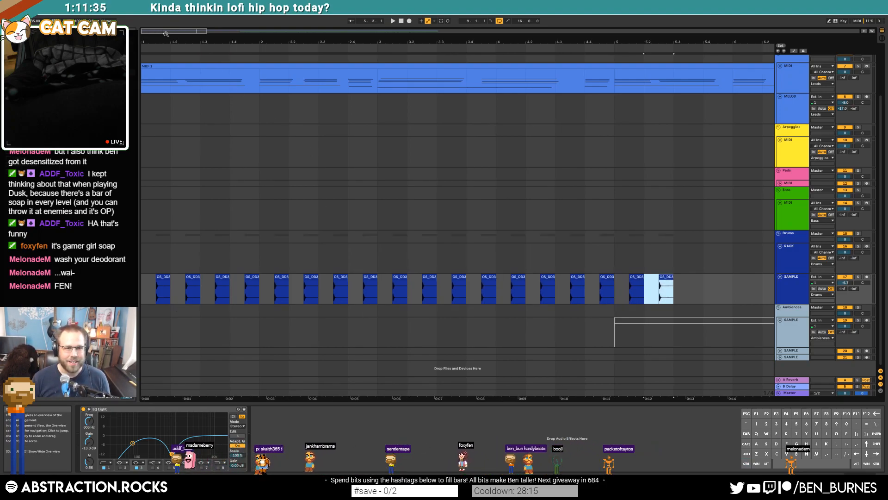
pyautogui.moveTo(166, 31); pyautogui.dragTo(166, 20)
pyautogui.hotkey('ctrl', 'd')
pyautogui.hotkey('ctrl', 'd')
pyautogui.hotkey('ctrl', 'd')
pyautogui.hotkey('ctrl', 'd')
pyautogui.hotkey('ctrl', 'd')
pyautogui.hotkey('ctrl', 'd')
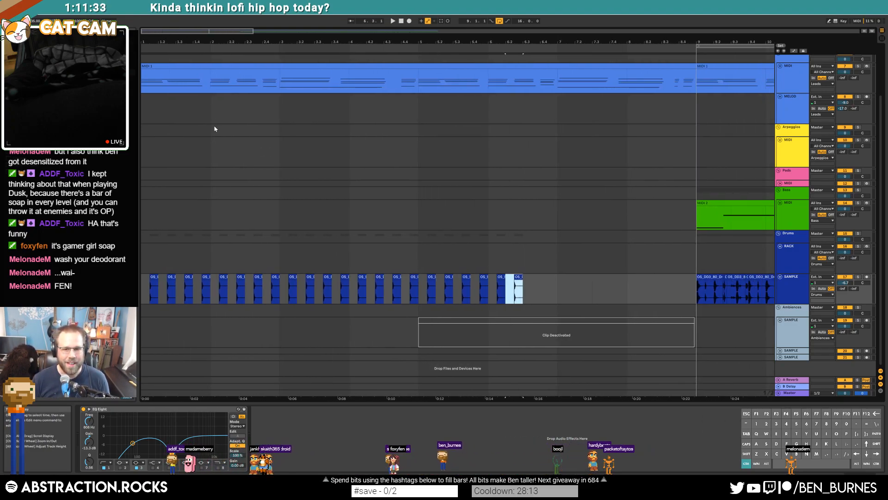
pyautogui.hotkey('ctrl', 'd')
pyautogui.hotkey('ctrl', 'd')
pyautogui.hotkey('ctrl', 'd')
pyautogui.hotkey('ctrl', 'd')
pyautogui.hotkey('ctrl', 'd')
pyautogui.hotkey('ctrl', 'd')
pyautogui.hotkey('ctrl', 'd')
pyautogui.hotkey('ctrl', 'd')
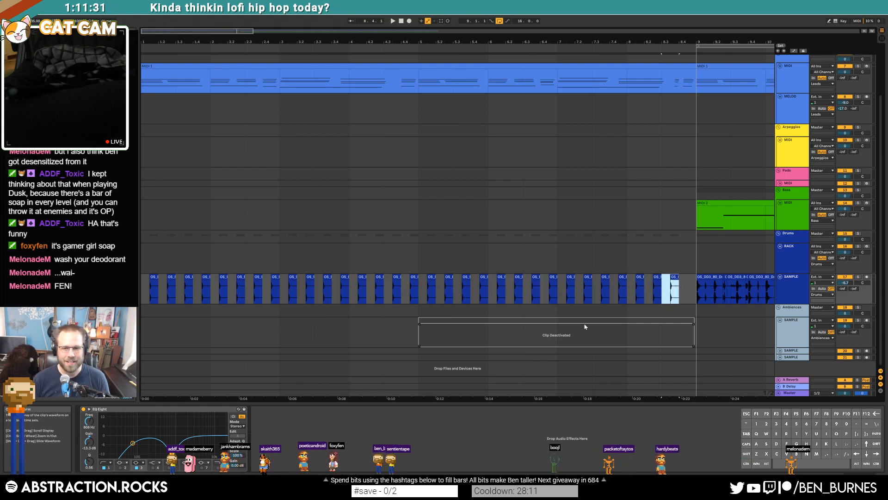
# Reactivate the voicemail clip in bars 5 to 8 on the Ambiences SAMPLE track and play from the beginning
pyautogui.click(586, 326)
pyautogui.press('0')
pyautogui.press('space')
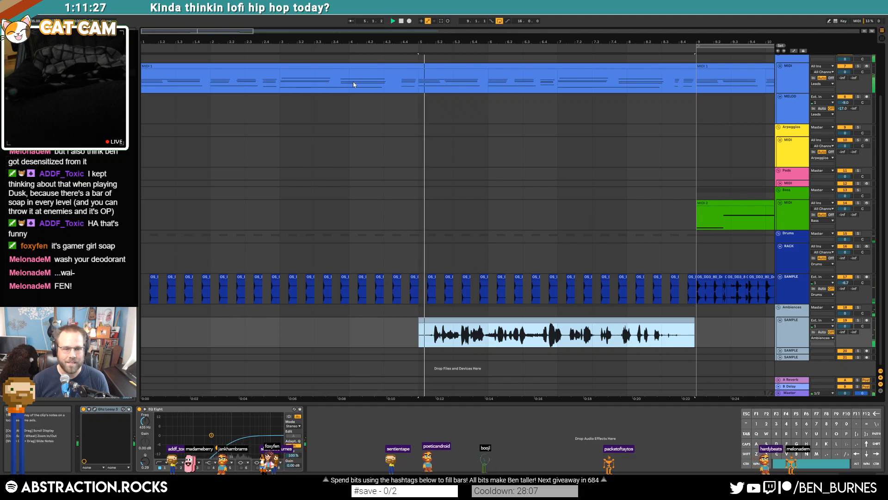
pyautogui.doubleClick(402, 22)
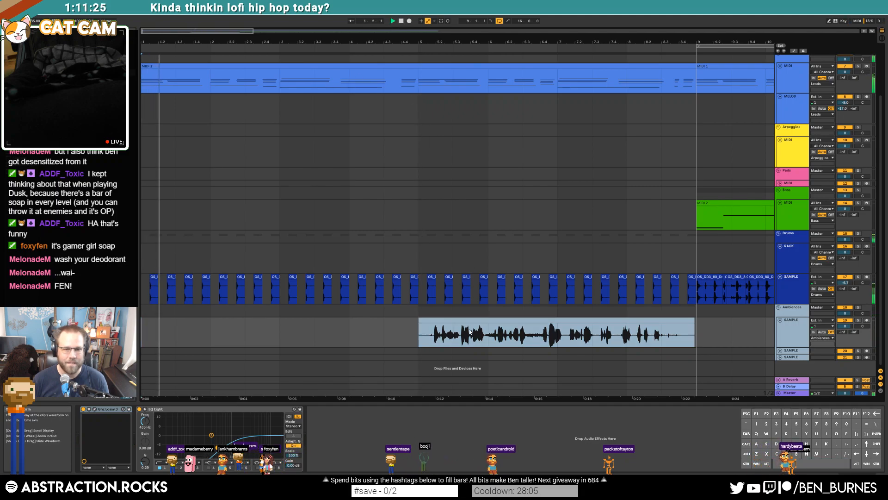
# Raise the voicemail's EQ Eight low-cut frequency to about 793 Hz and lower the drums SAMPLE volume slightly during playback
pyautogui.click(470, 331)
pyautogui.moveTo(218, 450); pyautogui.dragTo(229, 452)
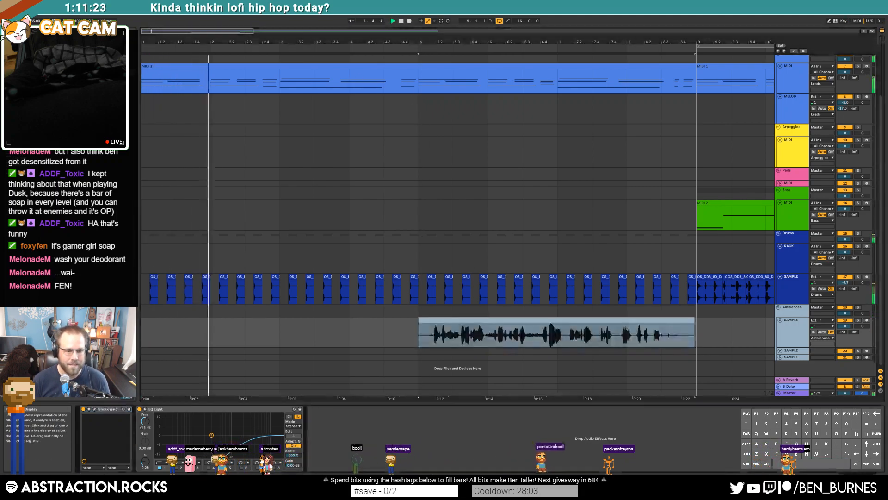
pyautogui.moveTo(847, 283); pyautogui.dragTo(848, 289)
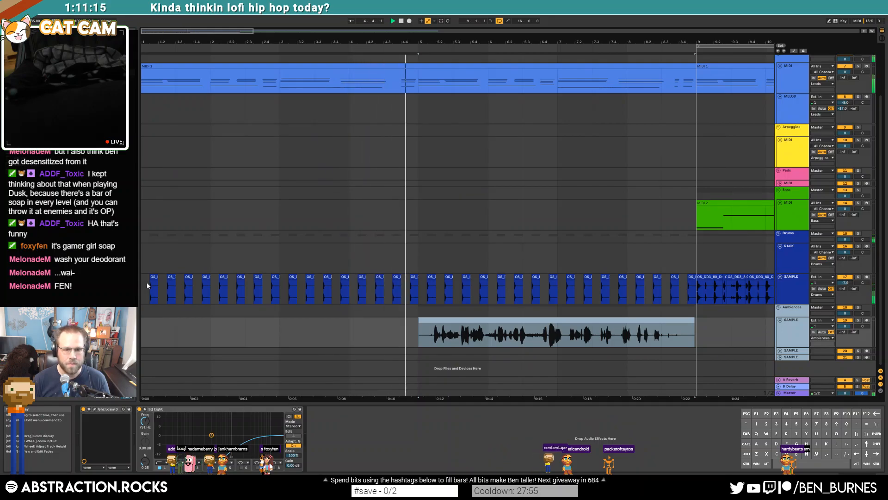
pyautogui.press('space')
# Delete the intro drum hits up to bar 9, keeping only those at 1.1.3 and 2.1.3
pyautogui.click(172, 283)
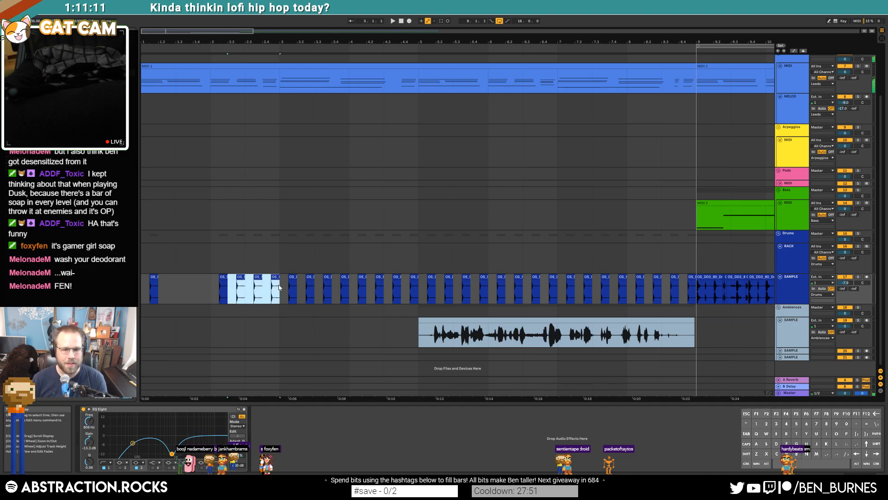
pyautogui.moveTo(282, 288); pyautogui.dragTo(695, 287)
pyautogui.press('Delete')
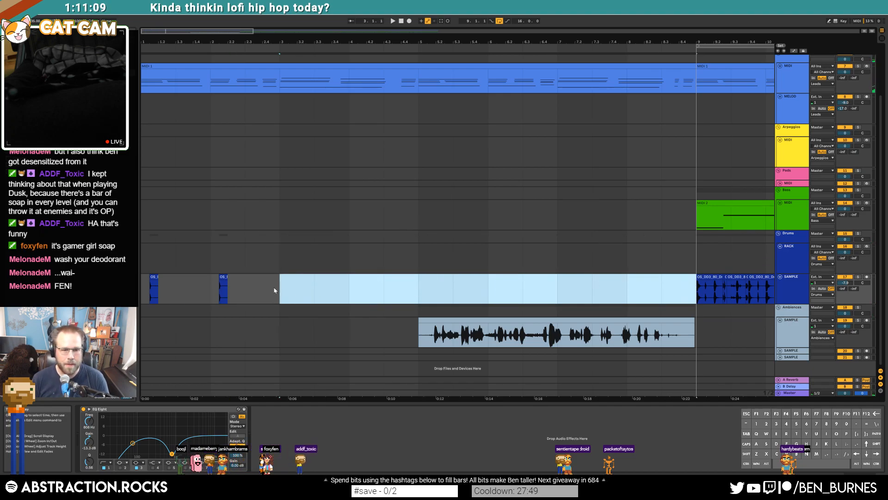
# Duplicate bars 1 and 2 of the drums SAMPLE track three times to fill the intro up to bar 9
pyautogui.moveTo(278, 291); pyautogui.dragTo(142, 289)
pyautogui.hotkey('ctrl', 'd')
pyautogui.hotkey('ctrl', 'd')
pyautogui.hotkey('ctrl', 'd')
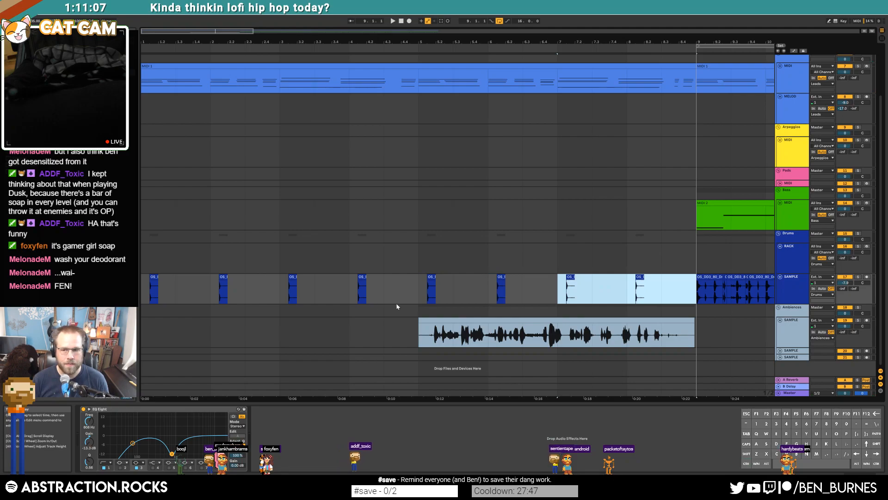
# Show automation and raise the drums SAMPLE track's B-Delay send for bars 1 to 8
pyautogui.press('a')
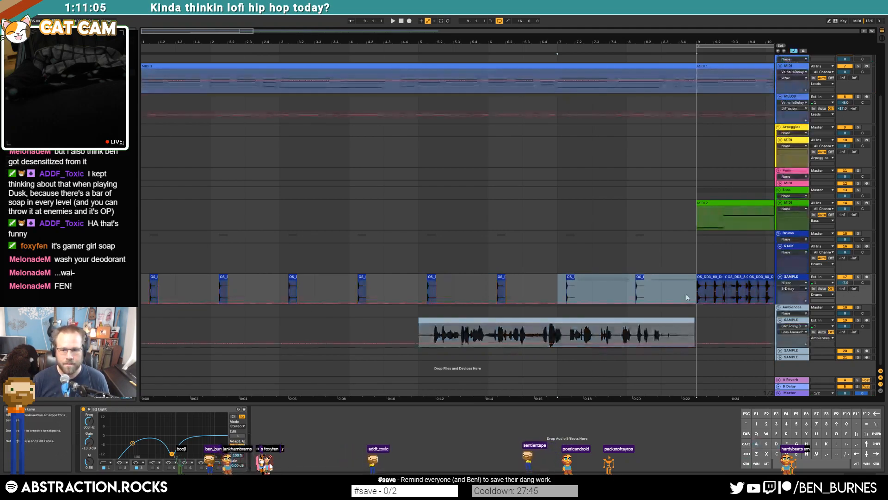
pyautogui.click(661, 291)
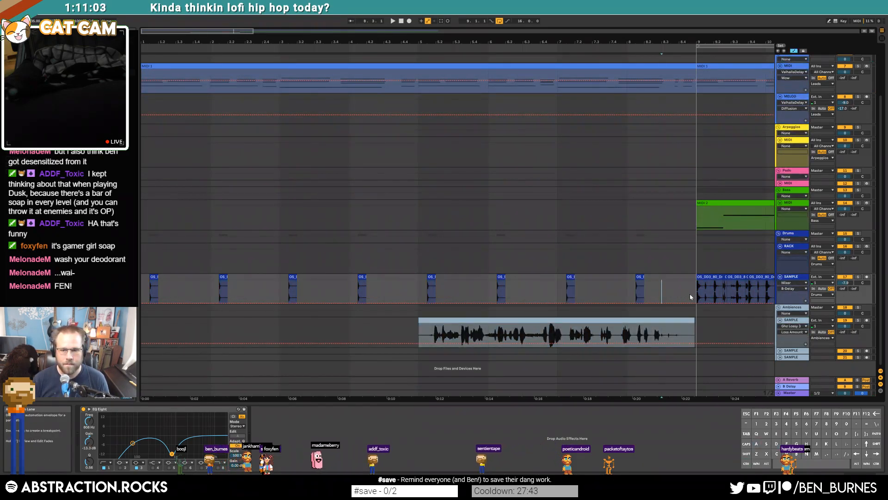
pyautogui.moveTo(649, 292); pyautogui.dragTo(168, 282)
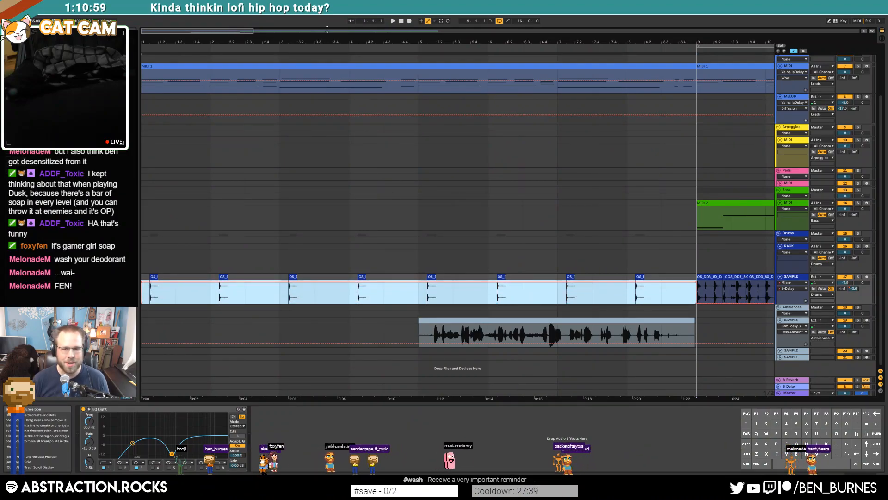
pyautogui.click(406, 290)
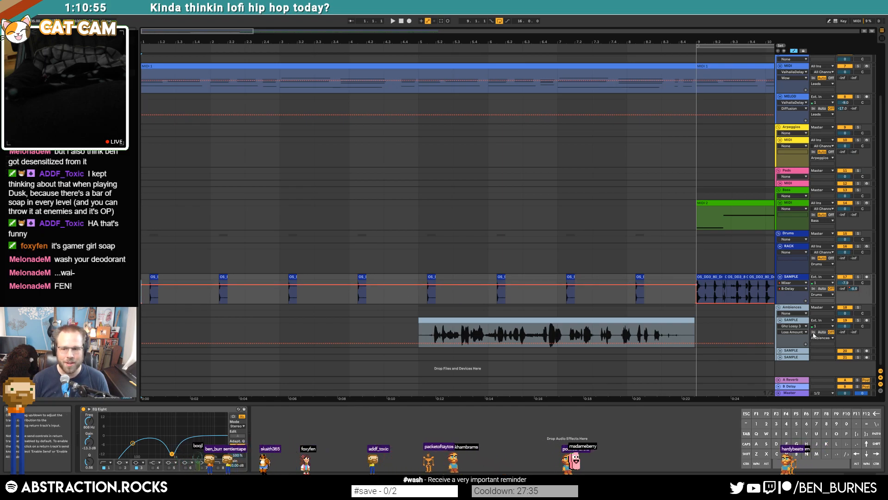
# Set the B Delay return to 1 sixteenth with Ping Pong enabled, raise its filter frequency, and play the intro
pyautogui.click(779, 386)
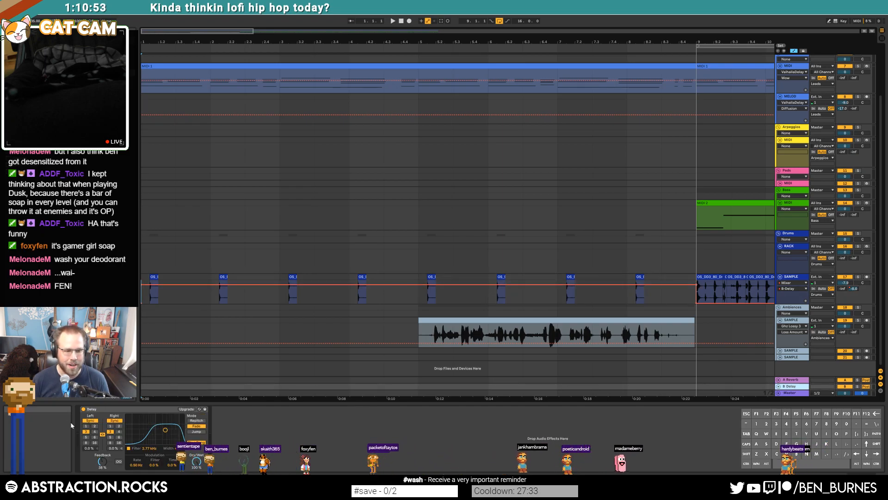
pyautogui.click(110, 426)
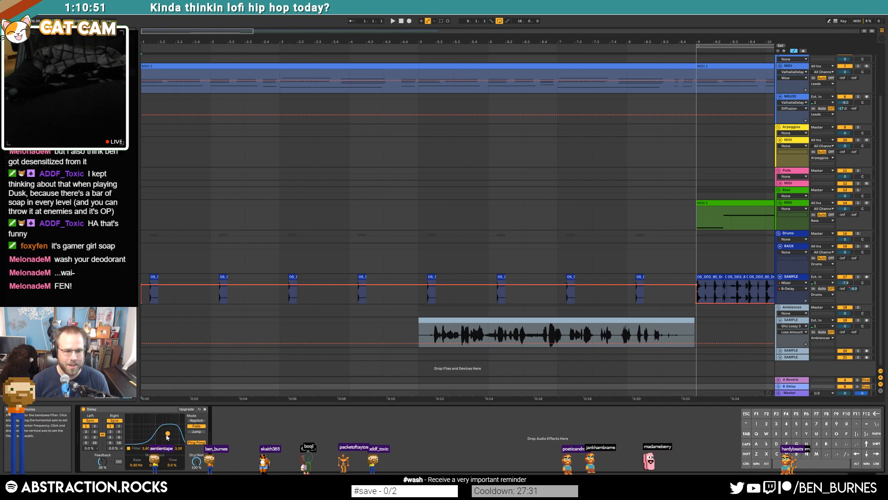
pyautogui.press('space')
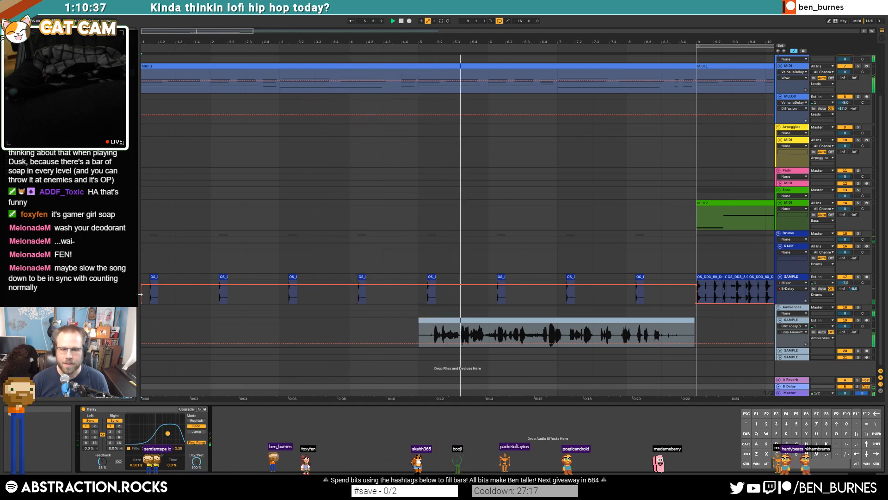
pyautogui.press('space')
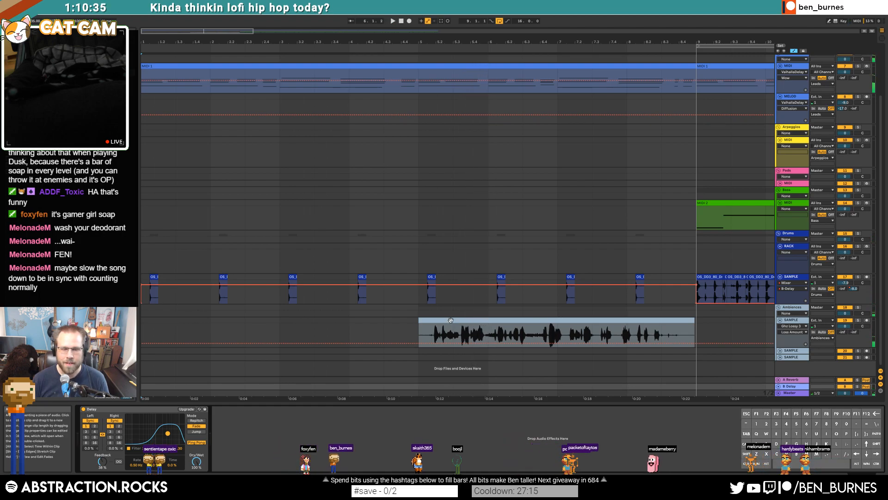
# Play from around bar 3 and move the voicemail clip about half a beat earlier, to about 4.4.3
pyautogui.click(451, 320)
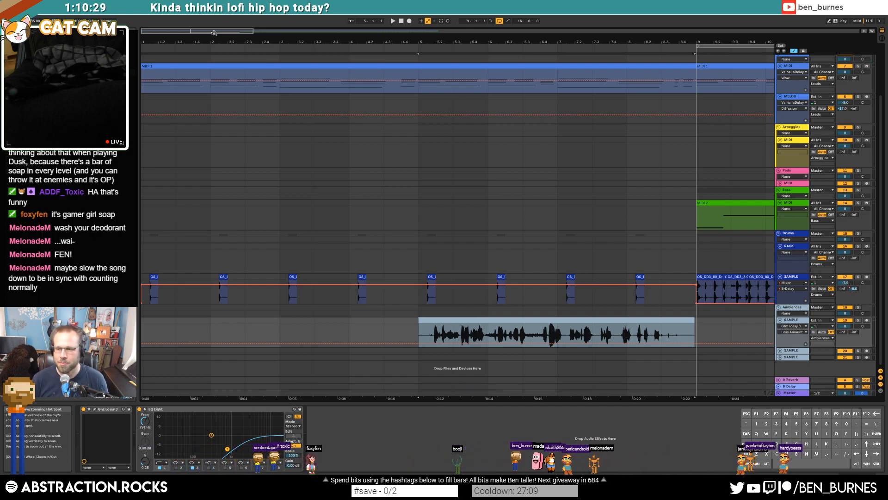
pyautogui.click(270, 48)
pyautogui.moveTo(270, 42); pyautogui.dragTo(165, 31)
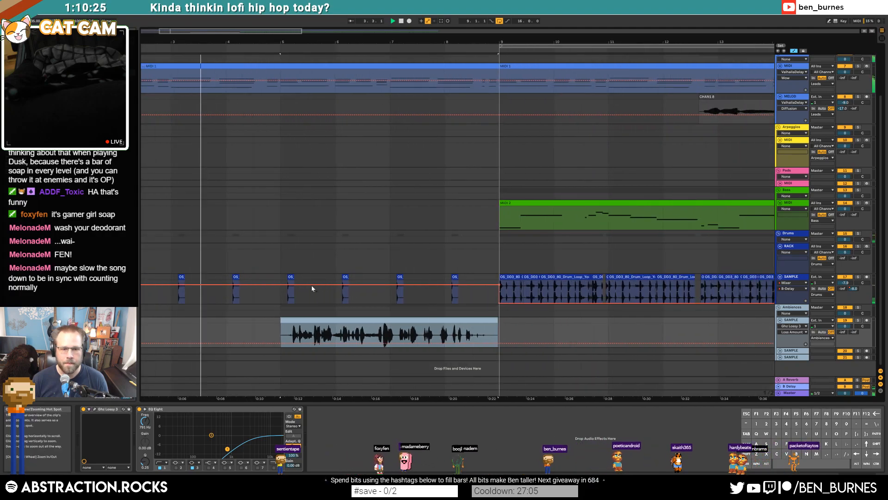
pyautogui.scroll(2, 280, 321)
pyautogui.moveTo(282, 320); pyautogui.dragTo(300, 323)
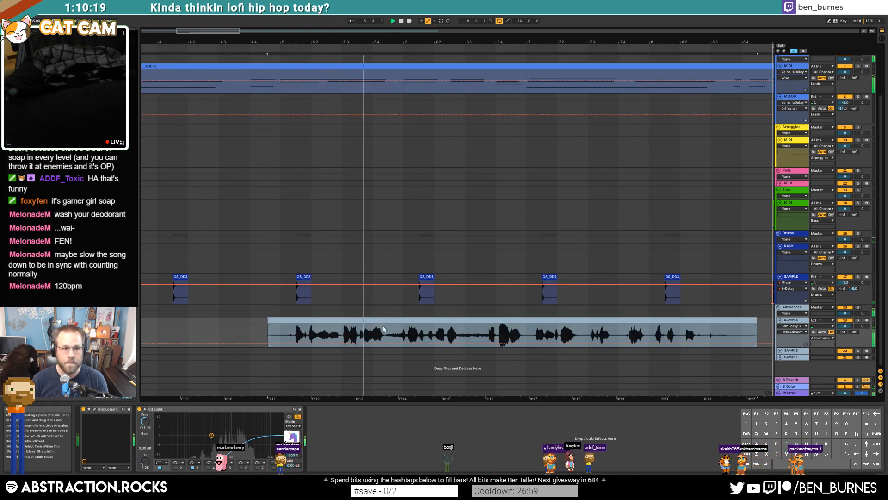
pyautogui.moveTo(202, 32); pyautogui.dragTo(212, 30)
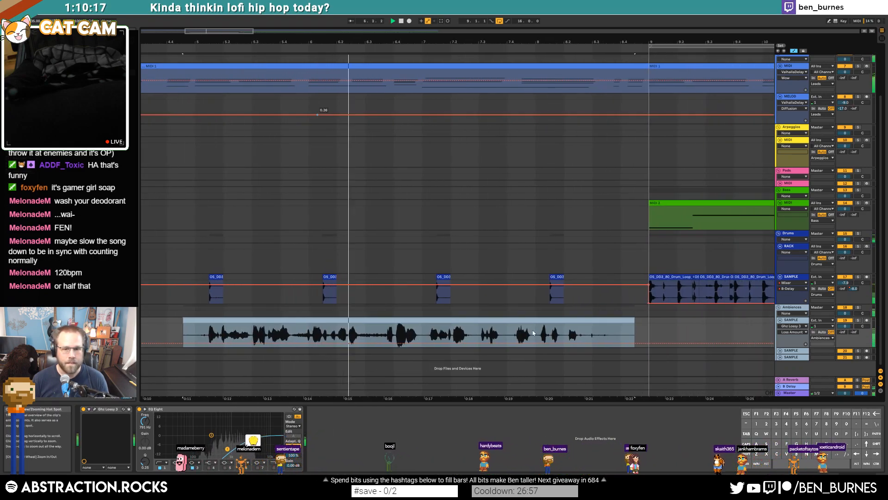
# Hide automation, split the voicemail clip near 5.4.2, shift the second part slightly later, and play across the gap
pyautogui.moveTo(667, 333); pyautogui.dragTo(294, 338)
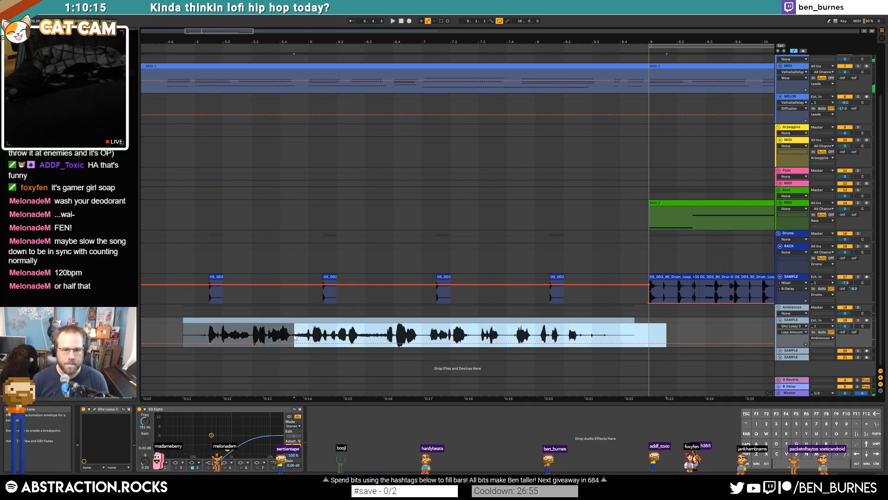
pyautogui.hotkey('ctrl', 'a')
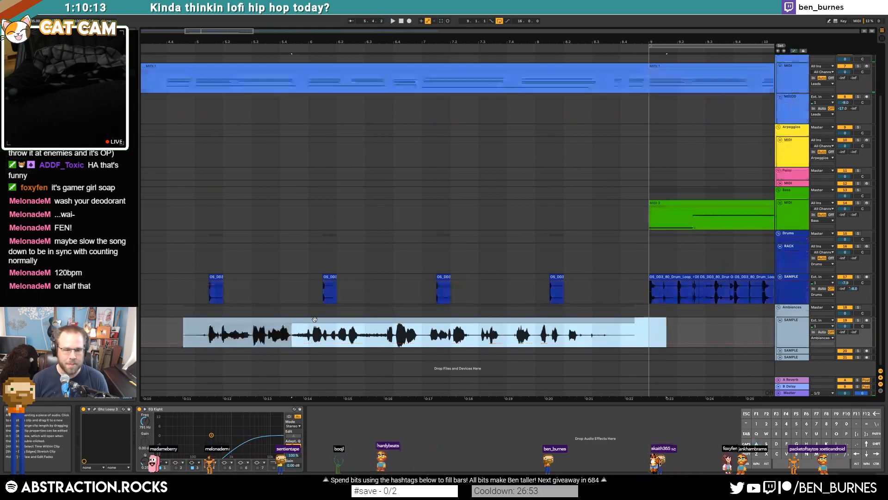
pyautogui.moveTo(320, 324); pyautogui.dragTo(329, 324)
pyautogui.click(276, 337)
pyautogui.press('space')
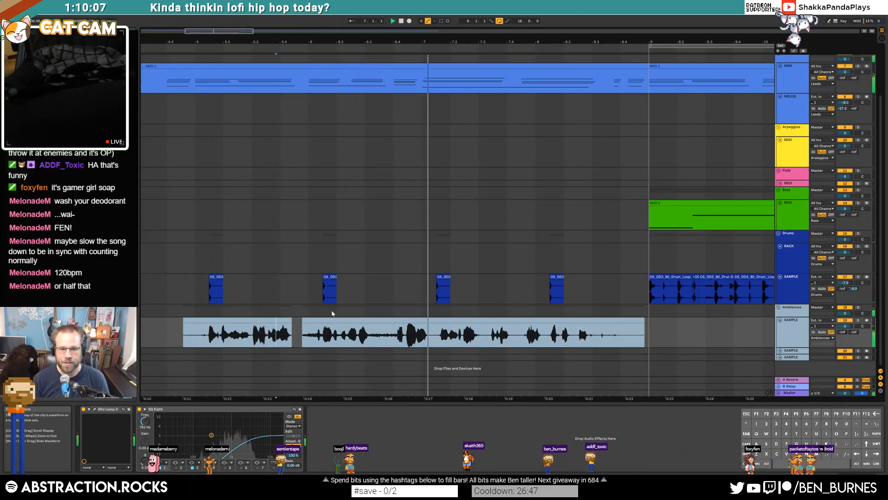
# Stop playback and move the voicemail portion after about bar 7 later so it starts at 7.2.3
pyautogui.moveTo(667, 332); pyautogui.dragTo(665, 332)
pyautogui.press('space')
pyautogui.moveTo(538, 332); pyautogui.dragTo(478, 328)
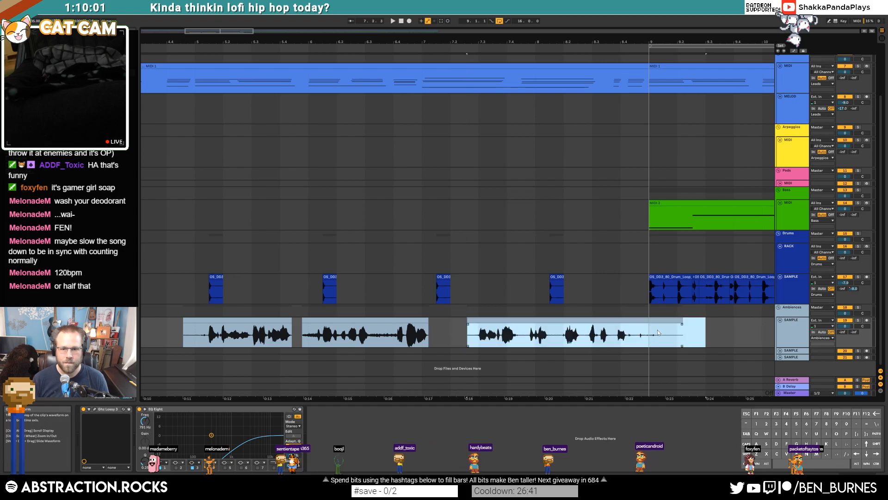
# Split the voicemail's closing words between about 8.1 and bar 9 into separate clips, nudge them earlier, and play from just before bar 8
pyautogui.click(703, 336)
pyautogui.scroll(4, 645, 328)
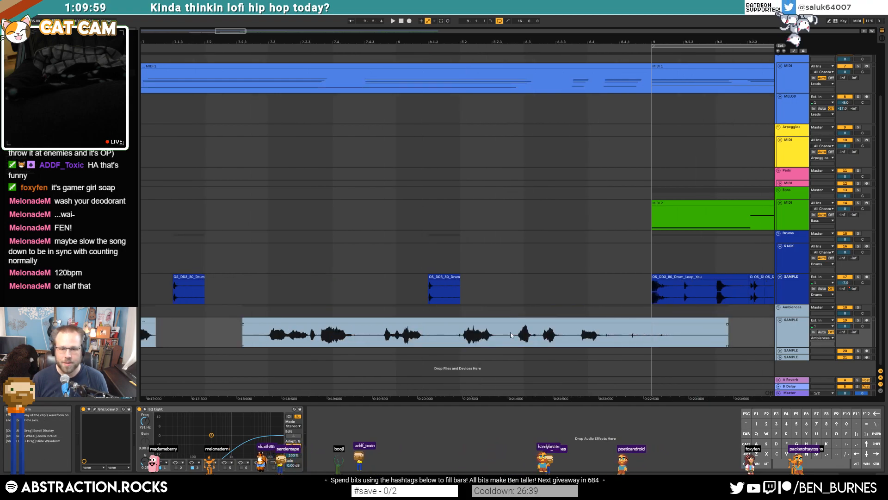
pyautogui.moveTo(620, 337); pyautogui.dragTo(726, 339)
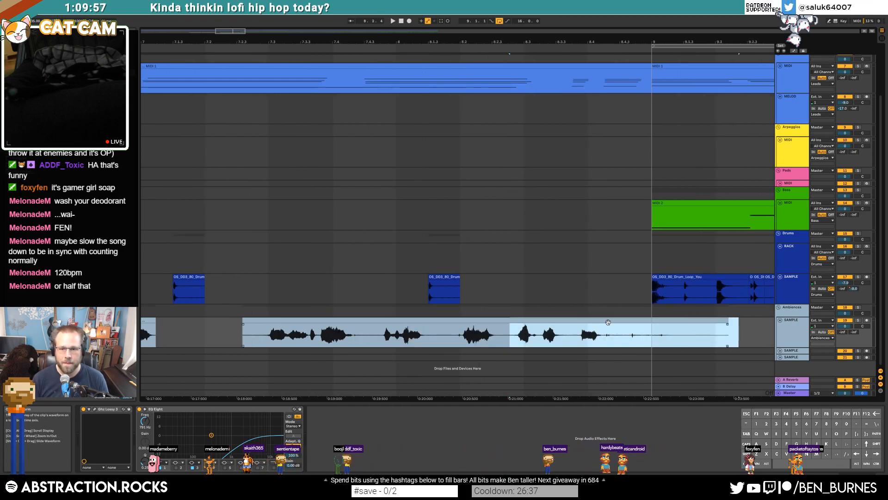
pyautogui.moveTo(609, 321); pyautogui.dragTo(606, 320)
pyautogui.click(508, 337)
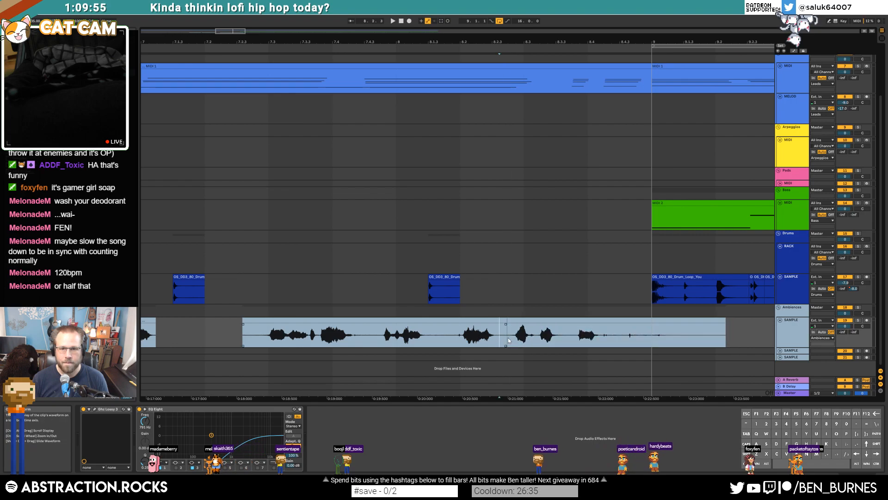
pyautogui.moveTo(541, 339); pyautogui.dragTo(468, 321)
pyautogui.click(394, 336)
pyautogui.press('space')
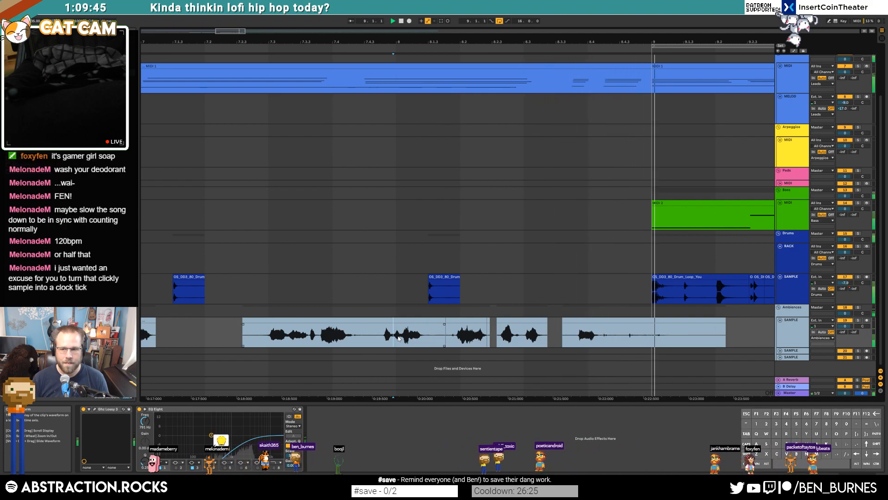
# Separate the voicemail phrase around bar 8 into its own clip, leaving short gaps before and after it
pyautogui.click(389, 335)
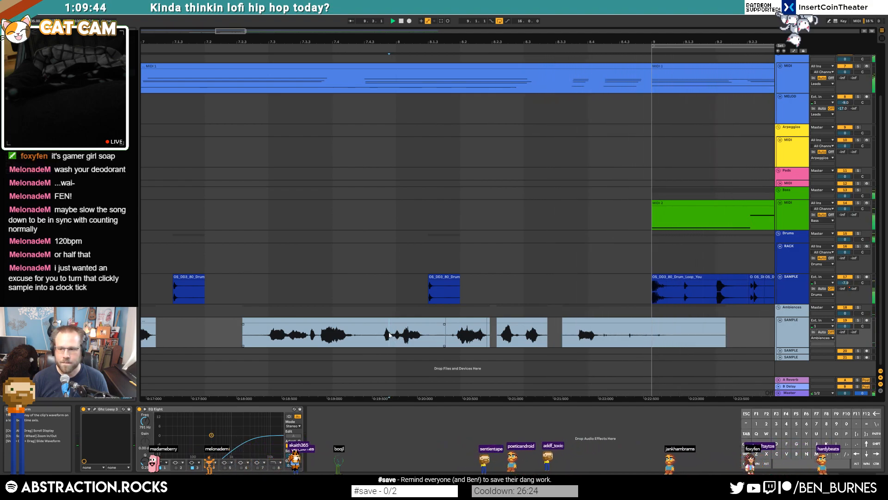
pyautogui.keyDown('shift'); pyautogui.click(448, 320); pyautogui.keyUp('shift')
pyautogui.moveTo(445, 321); pyautogui.dragTo(433, 321)
pyautogui.click(387, 336)
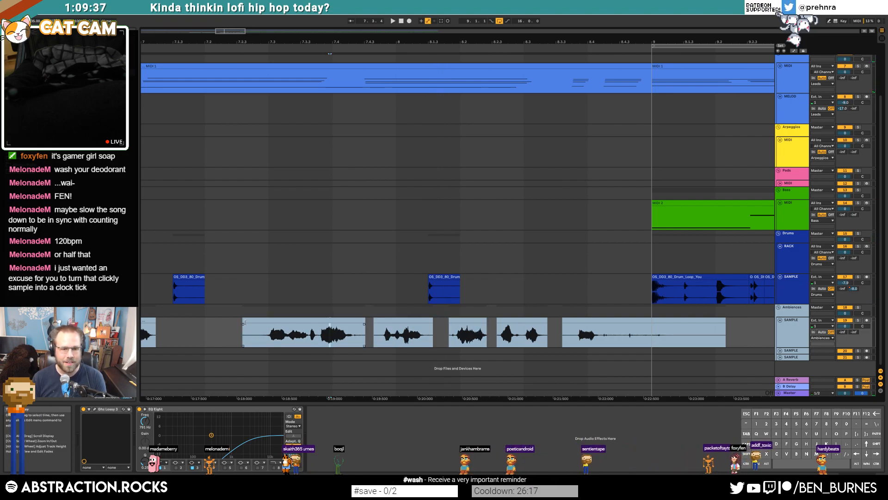
# Play the voicemail section from just before its first clip, at about 4.4
pyautogui.scroll(-3, 233, 325)
pyautogui.moveTo(219, 31); pyautogui.dragTo(198, 29)
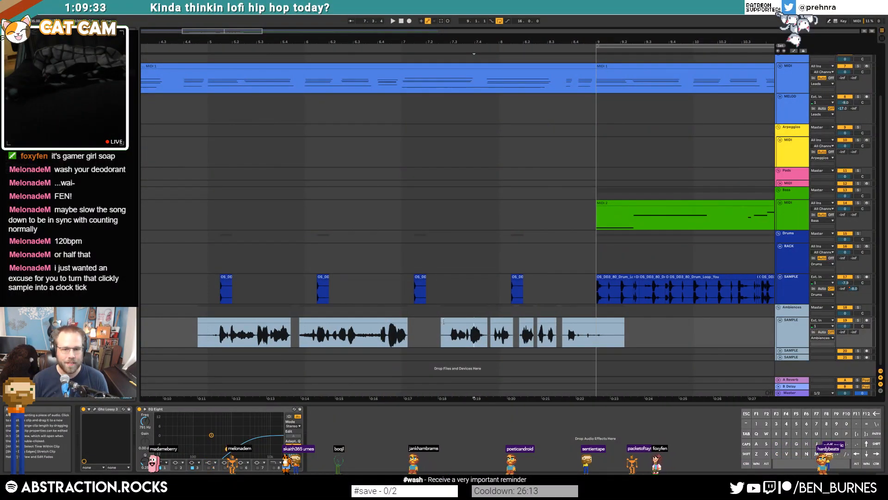
pyautogui.click(443, 320)
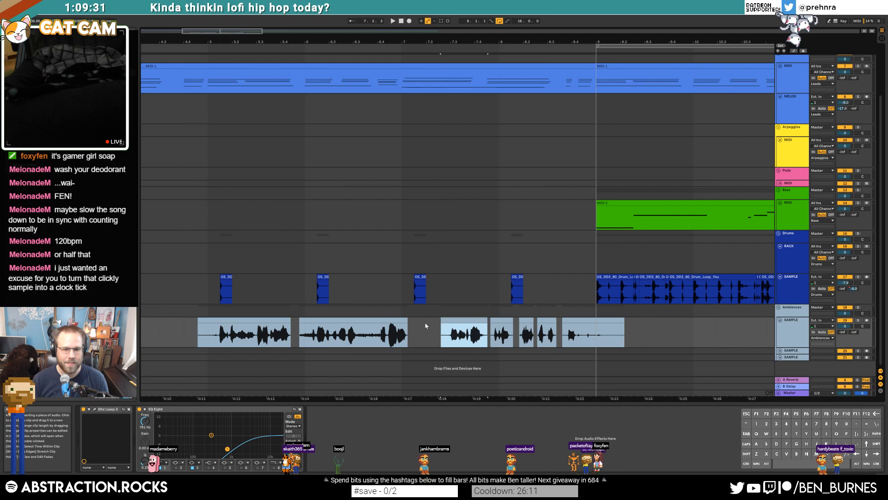
pyautogui.click(186, 332)
pyautogui.press('space')
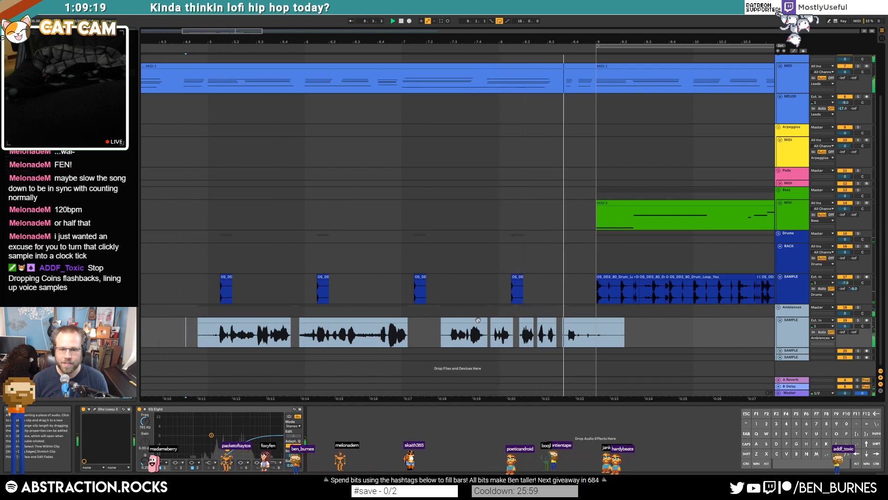
# Move the two voicemail clips between 7.2.3 and bar 8 earlier, directly after the preceding clip, and play across the join
pyautogui.click(478, 320)
pyautogui.keyDown('shift'); pyautogui.click(500, 320); pyautogui.keyUp('shift')
pyautogui.press('space')
pyautogui.moveTo(456, 325); pyautogui.dragTo(372, 337)
pyautogui.press('space')
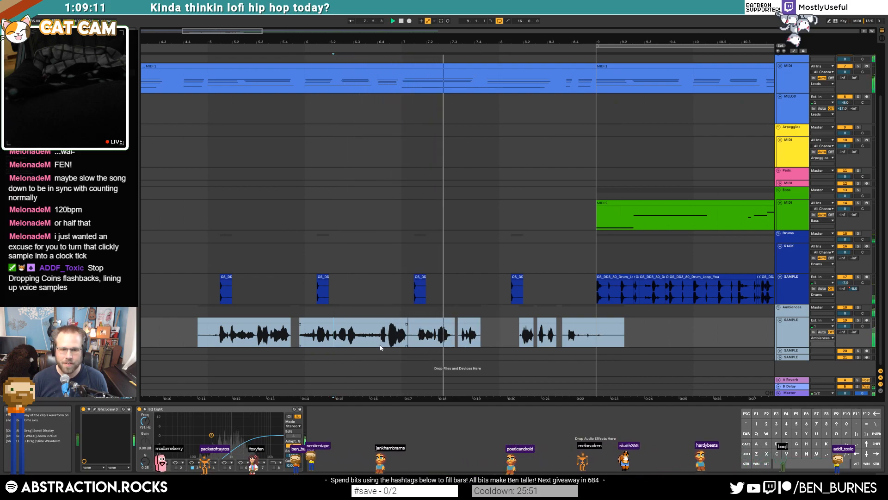
# Align the two short voicemail clips after bar 8 with the drum hit at 8.1.3, and trim the last voicemail clip to end at bar 9
pyautogui.click(497, 335)
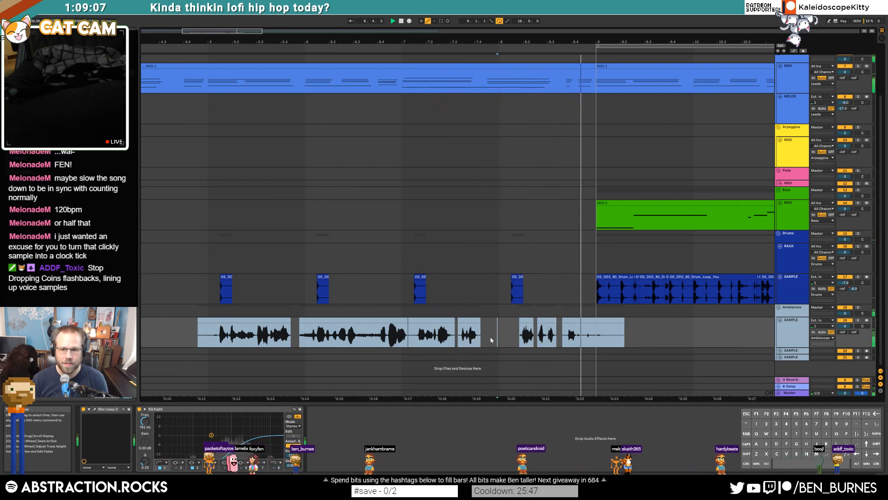
pyautogui.moveTo(527, 320)
pyautogui.mouseDown()
pyautogui.moveTo(518, 320)
pyautogui.moveTo(544, 319)
pyautogui.mouseUp()
pyautogui.click(477, 339)
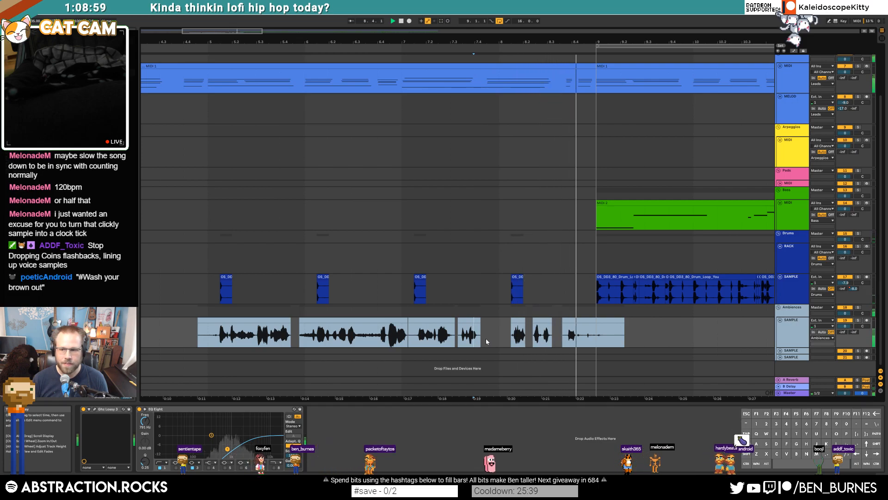
pyautogui.moveTo(626, 322); pyautogui.dragTo(597, 323)
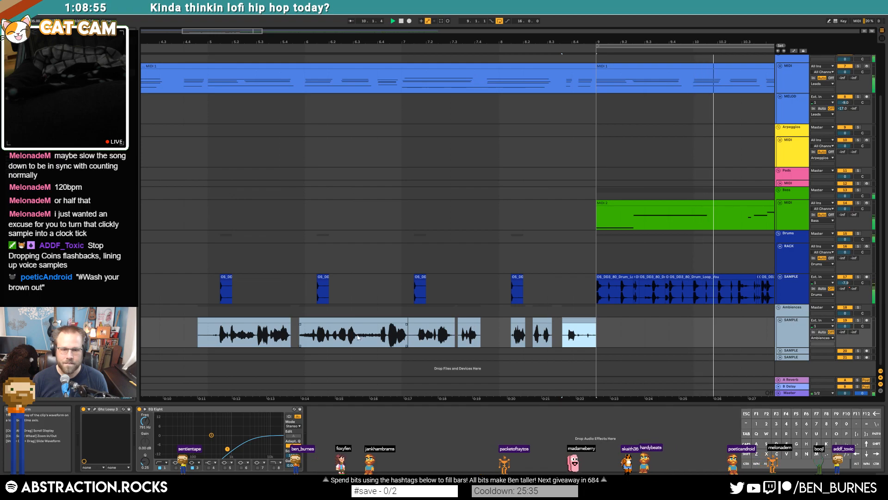
# Copy the quiet background noise near 6.3 of the voicemail to 9.3 on the next Ambiences sample track, and stop playback
pyautogui.moveTo(356, 337); pyautogui.dragTo(376, 337)
pyautogui.click(671, 340)
pyautogui.press('space')
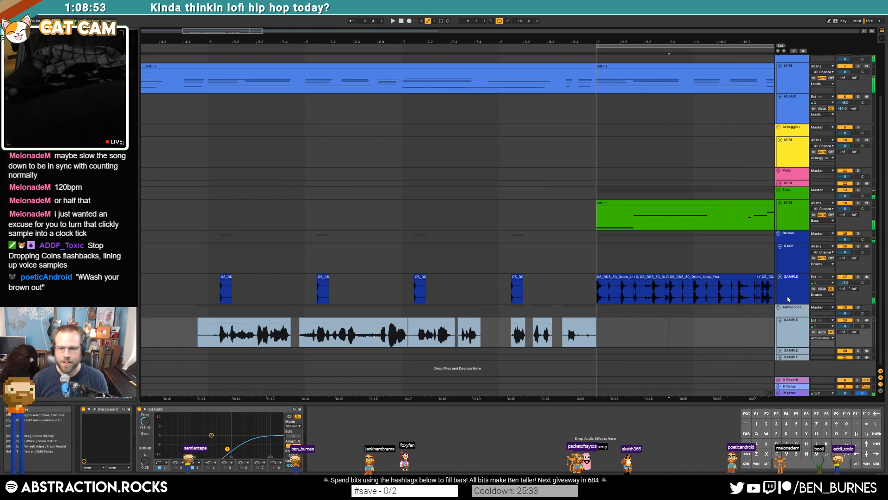
pyautogui.click(780, 351)
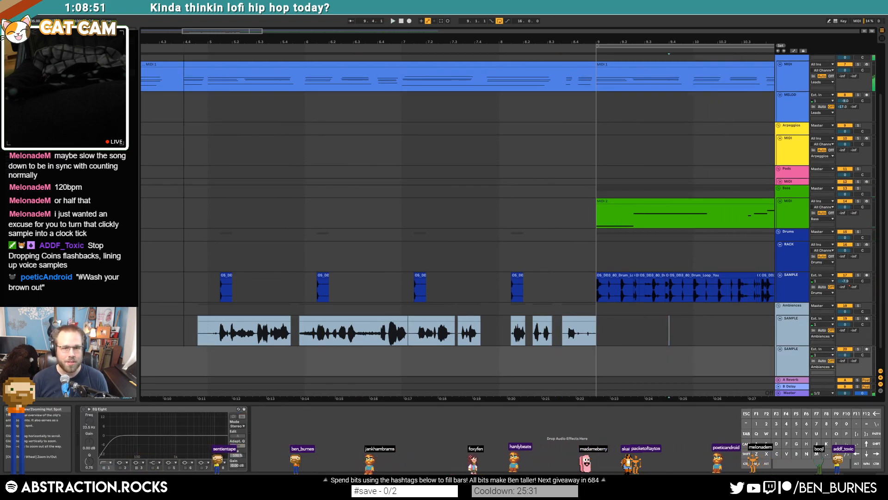
pyautogui.hscroll(5, 219, 117)
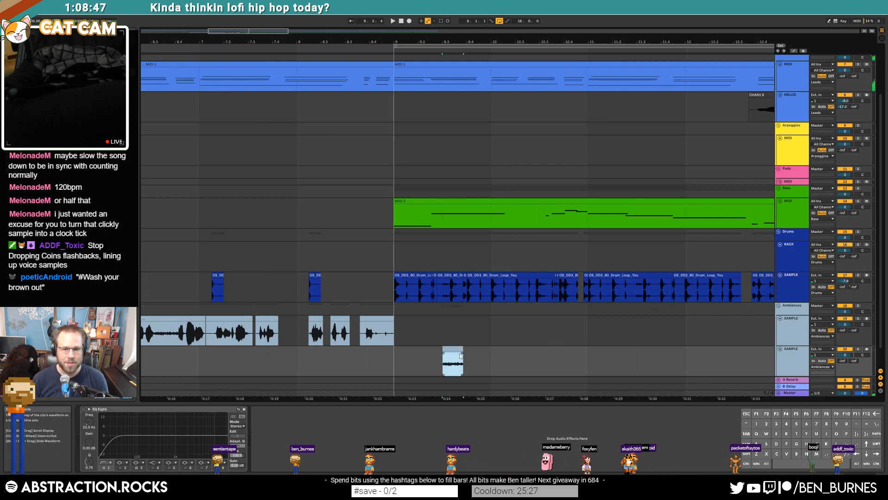
# Enable Warp on the copied noise clip, extend it to bar 10, and set its warp mode to Texture
pyautogui.doubleClick(461, 359)
pyautogui.click(148, 363)
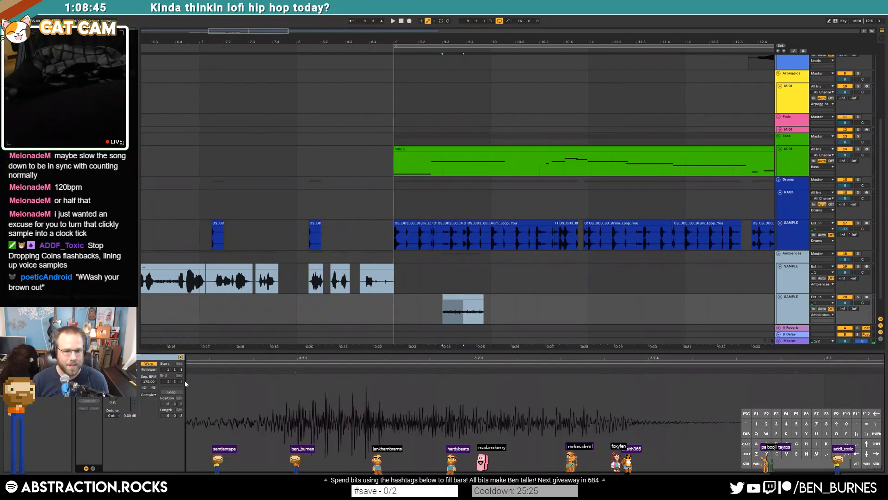
pyautogui.moveTo(482, 296); pyautogui.dragTo(493, 300)
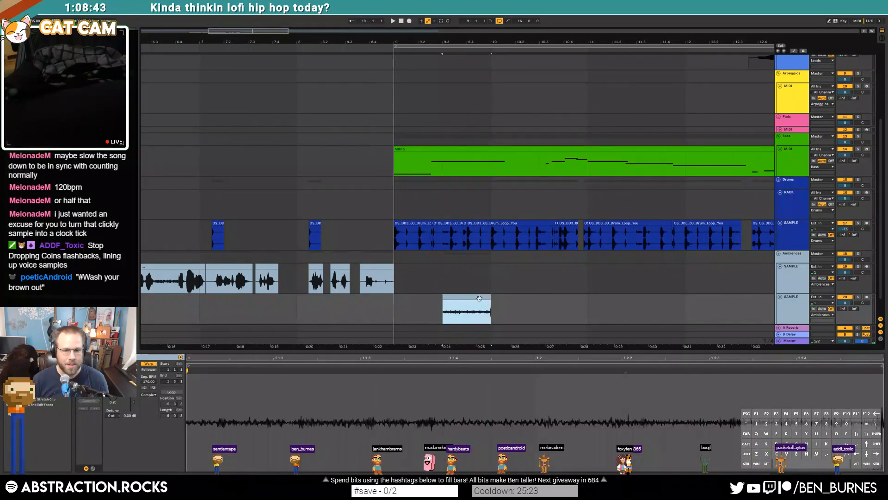
pyautogui.click(148, 395)
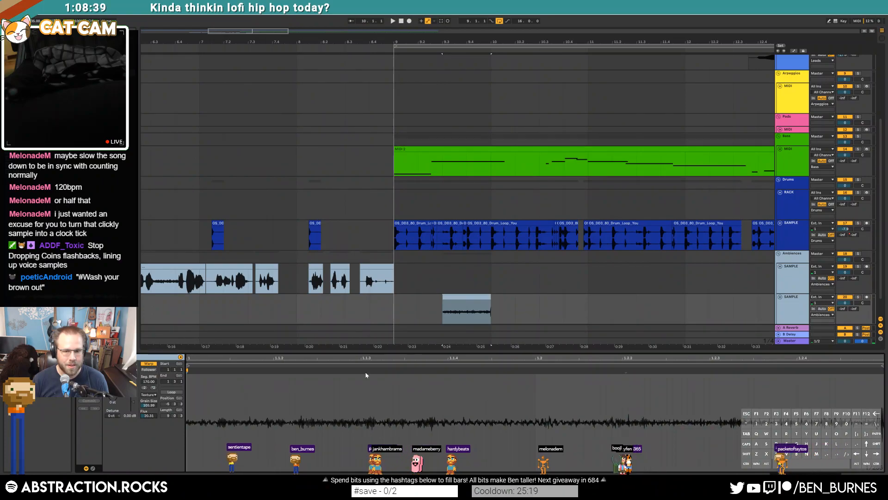
# Play the voicemail from about 6.3, and audition the noise clip at 9.3 for comparison
pyautogui.click(459, 303)
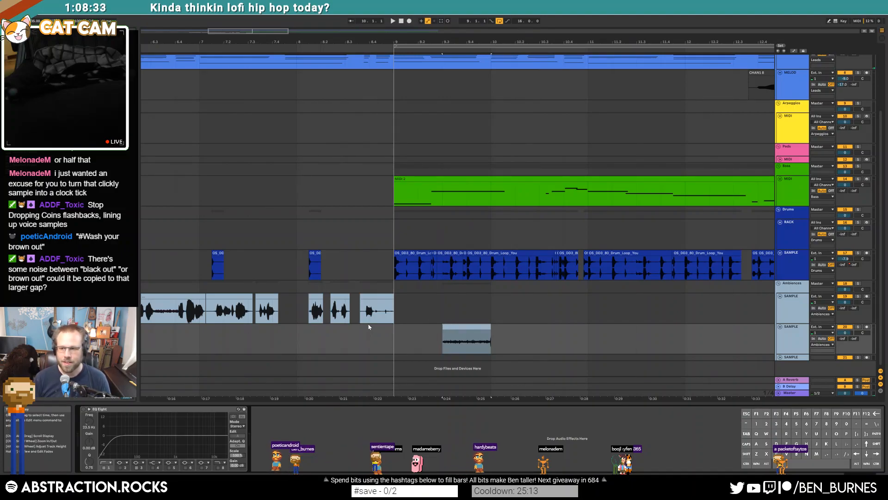
pyautogui.scroll(-3, 371, 322)
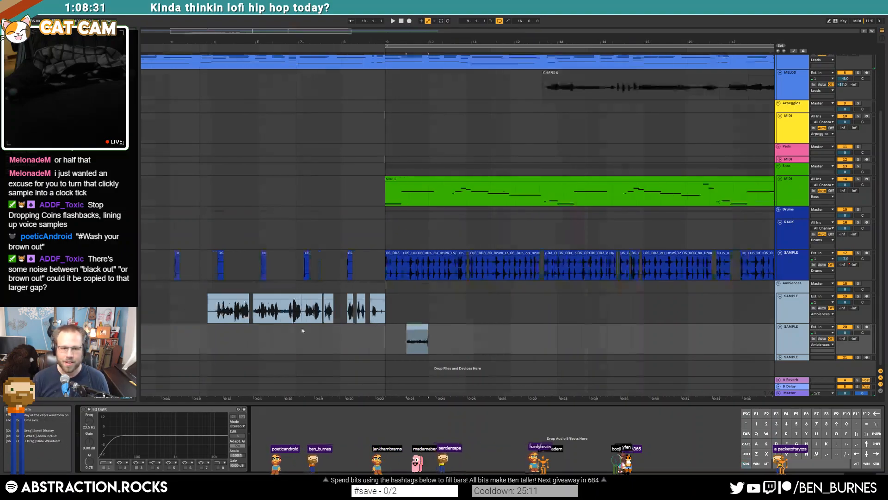
pyautogui.click(280, 318)
pyautogui.press('space')
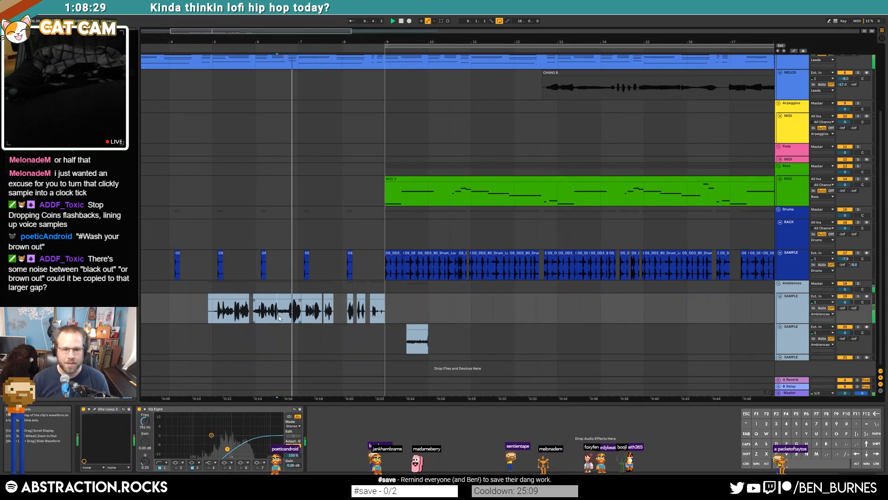
pyautogui.click(417, 327)
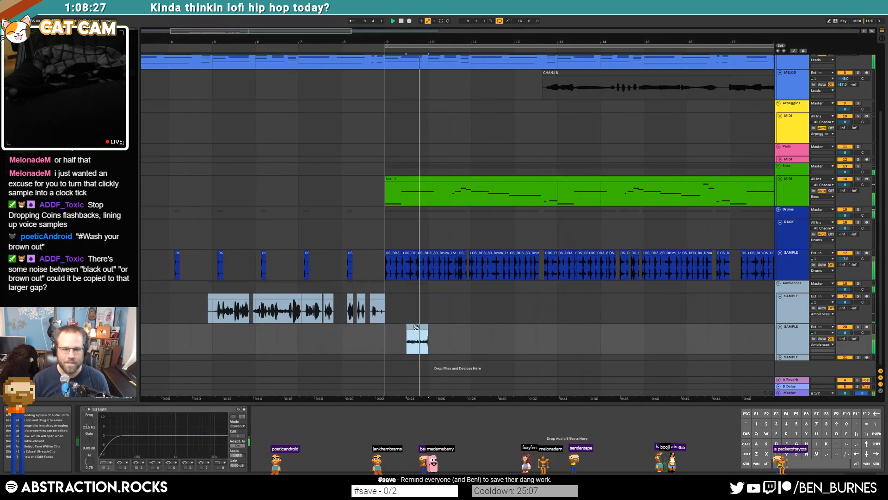
pyautogui.press('space')
# Open the noise clip's waveform, move its start marker slightly earlier, and pull its end marker back from the following voice
pyautogui.scroll(5, 421, 325)
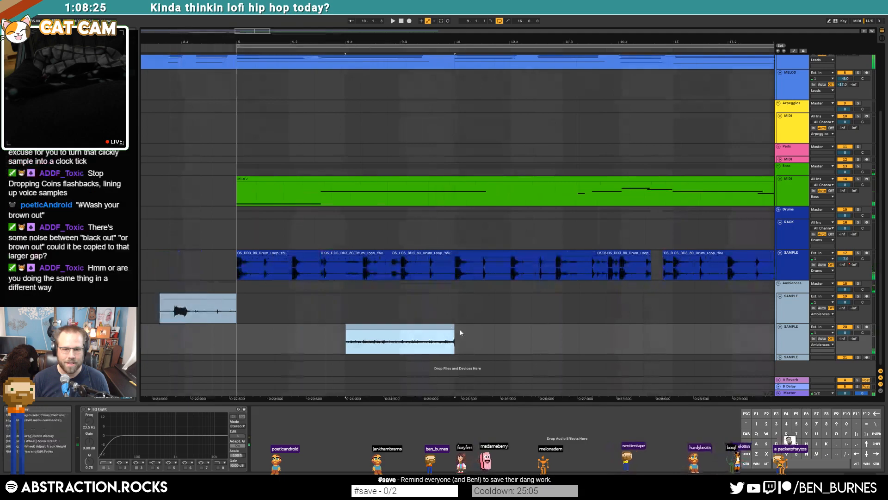
pyautogui.doubleClick(436, 327)
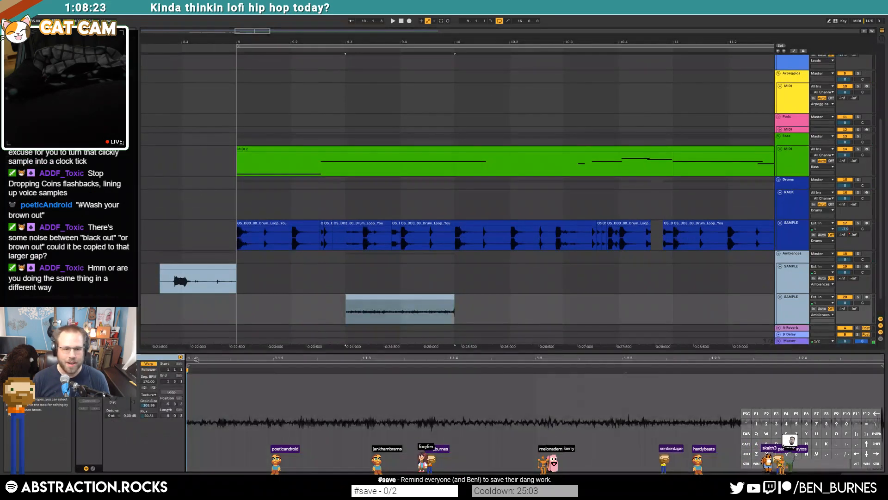
pyautogui.scroll(-4, 204, 365)
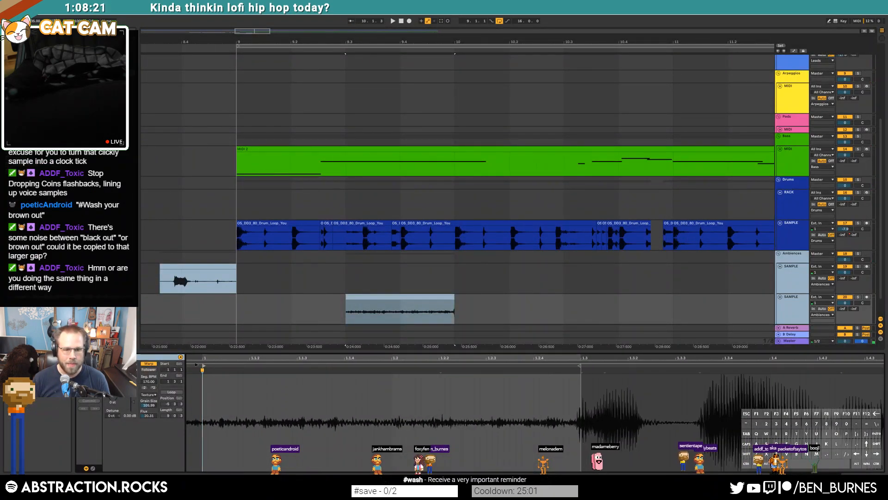
pyautogui.moveTo(203, 365); pyautogui.dragTo(190, 364)
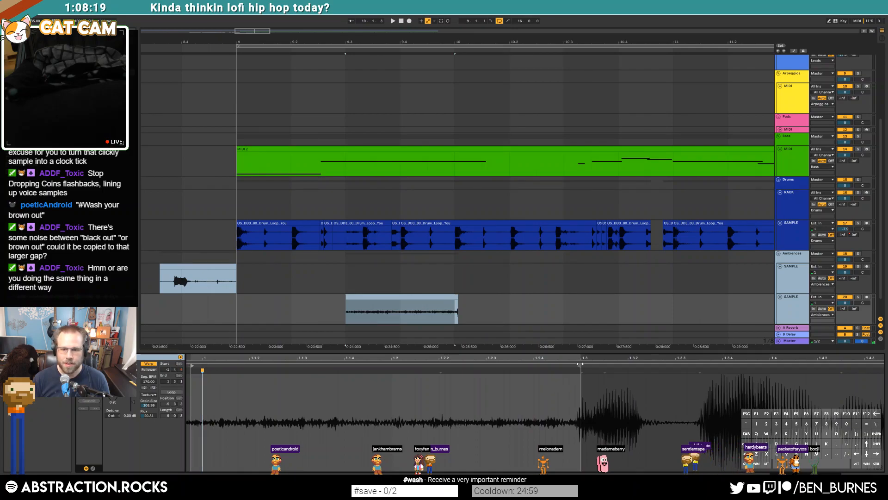
pyautogui.click(580, 365)
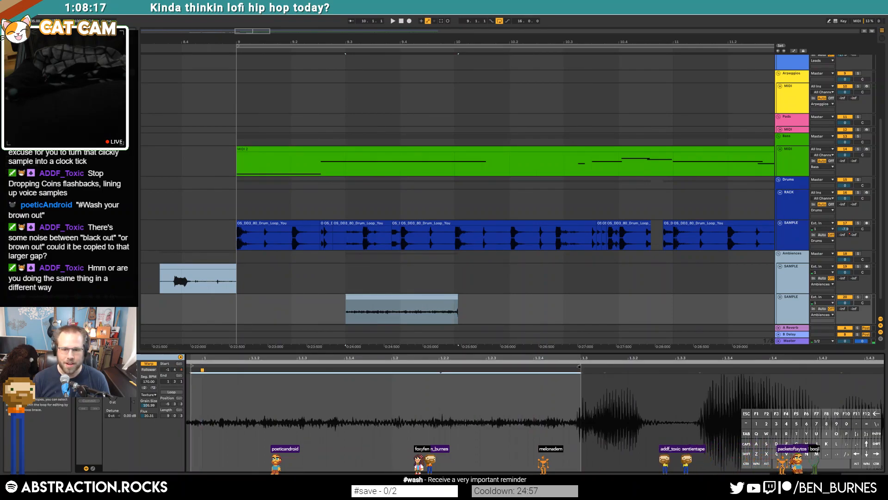
pyautogui.moveTo(580, 367); pyautogui.dragTo(554, 366)
# Refine the noise clip's start marker to sit just after the preceding voice, and extend the clip's end to bar 10
pyautogui.click(391, 296)
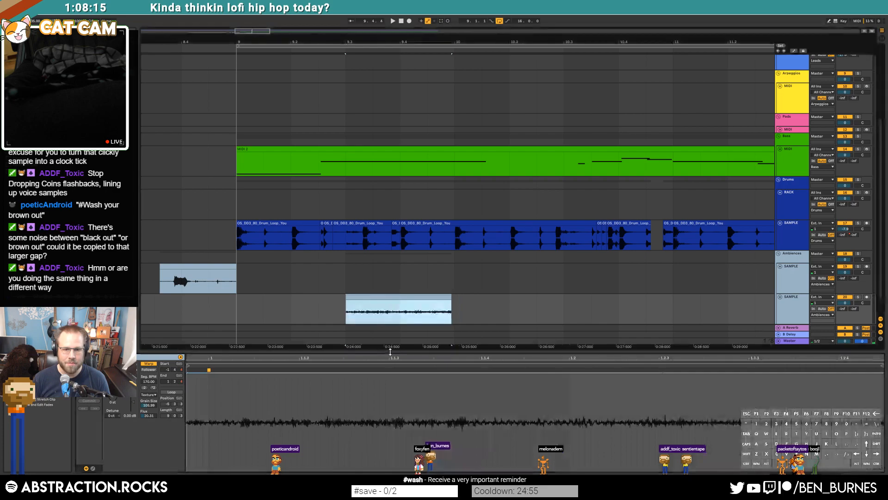
pyautogui.moveTo(391, 358); pyautogui.dragTo(389, 320)
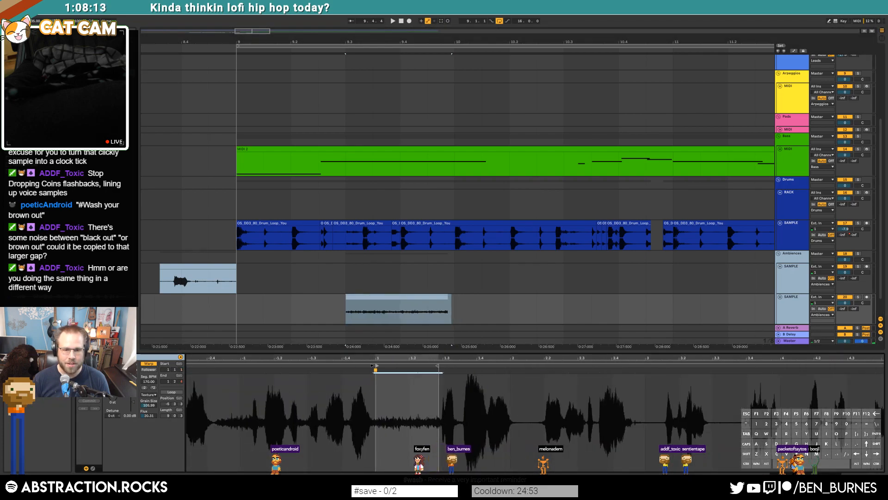
pyautogui.moveTo(376, 366); pyautogui.dragTo(369, 365)
pyautogui.scroll(5, 395, 380)
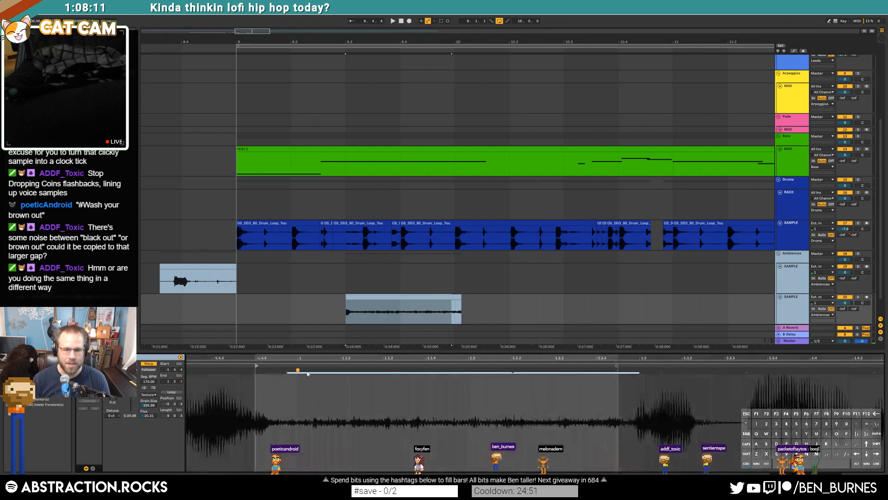
pyautogui.moveTo(269, 370); pyautogui.dragTo(283, 371)
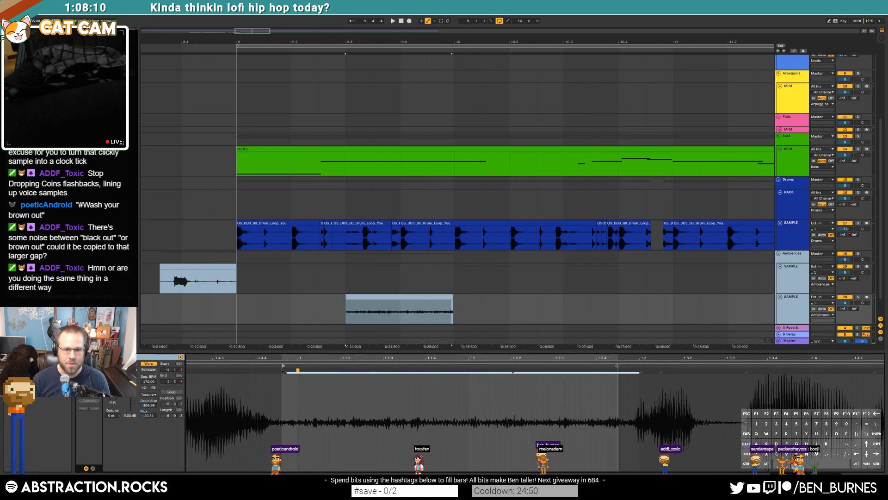
pyautogui.click(447, 298)
pyautogui.moveTo(452, 298); pyautogui.dragTo(455, 299)
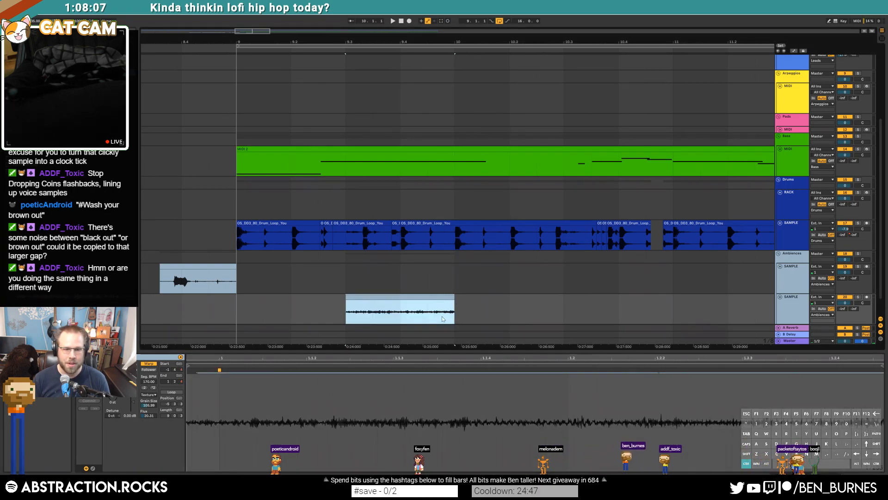
# Halve the noise clip's segment tempo to 85 BPM and play it
pyautogui.scroll(-5, 443, 319)
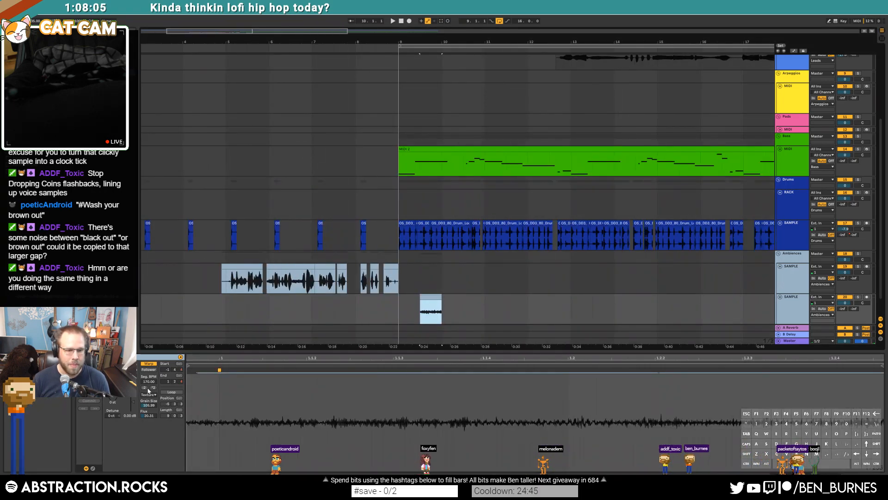
pyautogui.click(144, 388)
pyautogui.press('space')
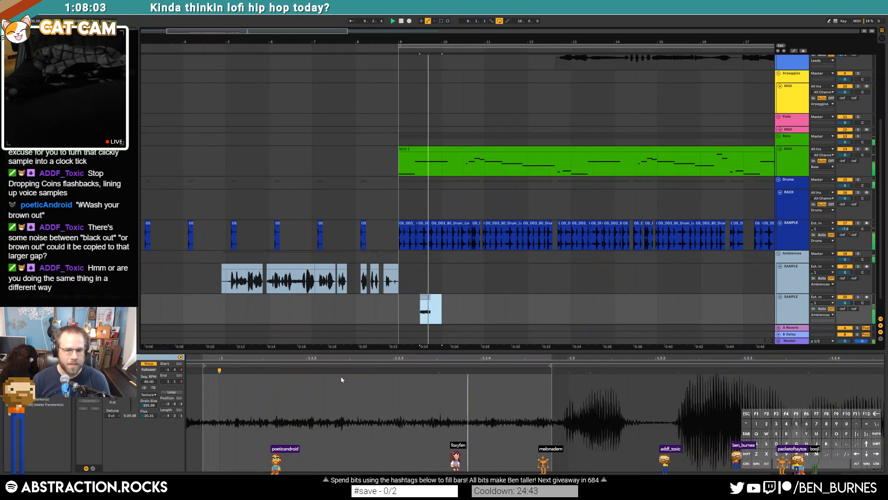
# Stop playback, copy the voicemail track's EQ Eight onto the noise clip's track, and delete the EQ already there
pyautogui.press('space')
pyautogui.hotkey('shift', 'Tab')
pyautogui.click(442, 313)
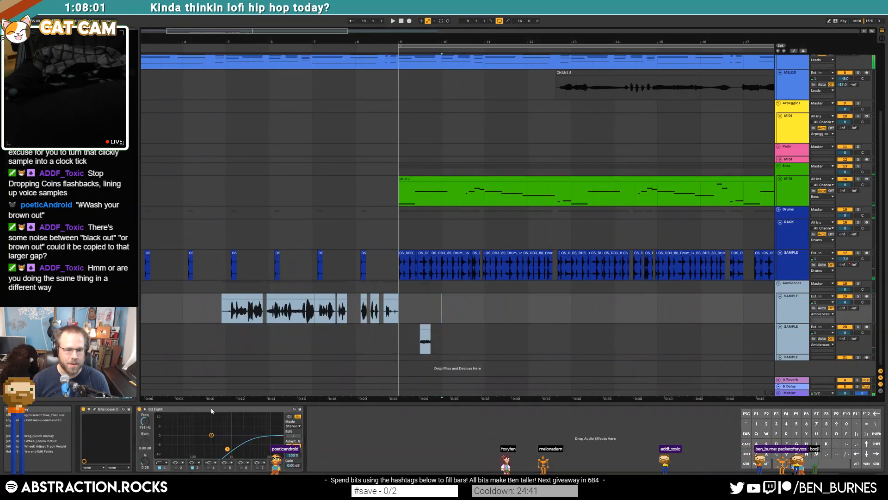
pyautogui.click(231, 409)
pyautogui.hotkey('ctrl', 'c')
pyautogui.click(464, 349)
pyautogui.hotkey('ctrl', 'v')
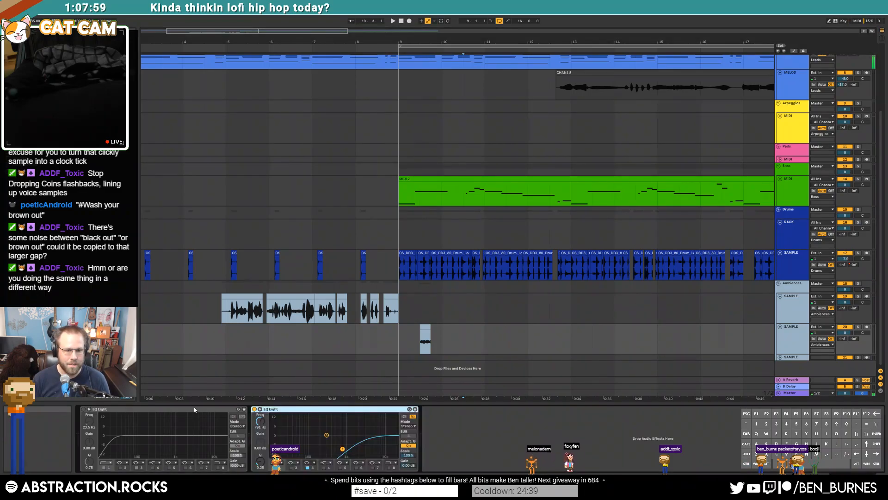
pyautogui.click(211, 409)
pyautogui.press('Delete')
# Add ValhallaDelay after the EQ on the noise clip's track and move its window clear of the clip
pyautogui.doubleClick(426, 327)
pyautogui.hotkey('shift', 'Tab')
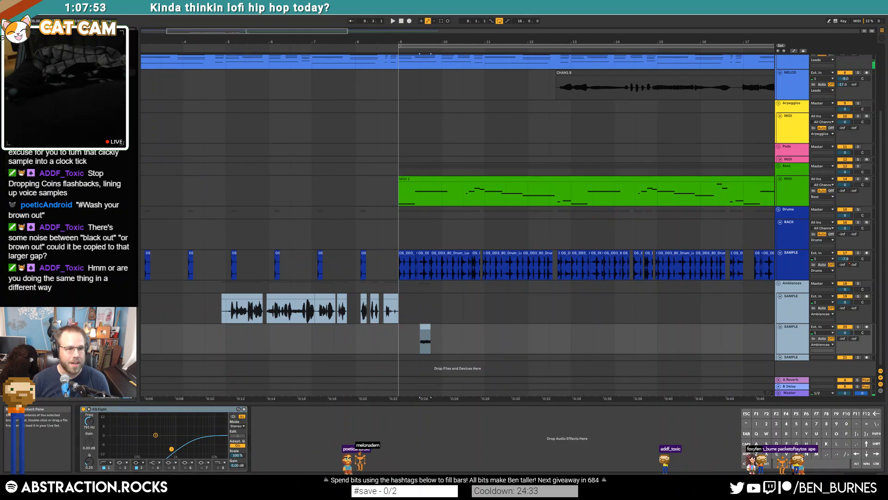
pyautogui.moveTo(284, 437); pyautogui.dragTo(285, 437)
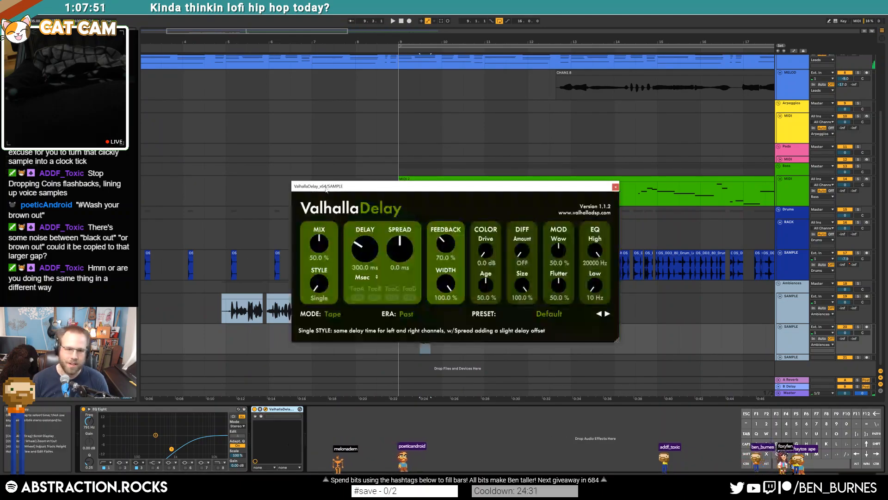
pyautogui.moveTo(365, 186); pyautogui.dragTo(294, 123)
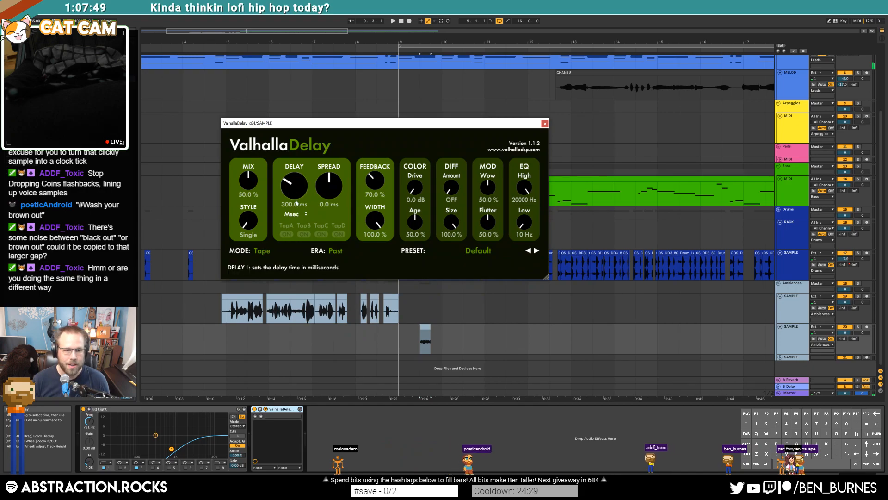
# Set the delay to 38% mix, 356 ms, 76.4% feedback, 6.9 dB drive, 21.2% diffusion amount and a 1380 Hz low EQ
pyautogui.click(277, 213)
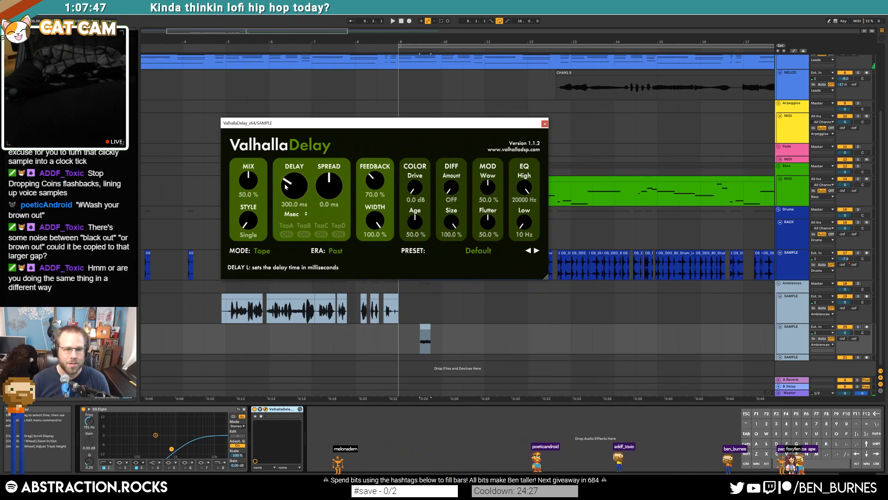
pyautogui.moveTo(294, 188); pyautogui.dragTo(253, 191)
pyautogui.moveTo(376, 184); pyautogui.dragTo(375, 179)
pyautogui.moveTo(452, 189); pyautogui.dragTo(421, 164)
pyautogui.moveTo(525, 223); pyautogui.dragTo(523, 164)
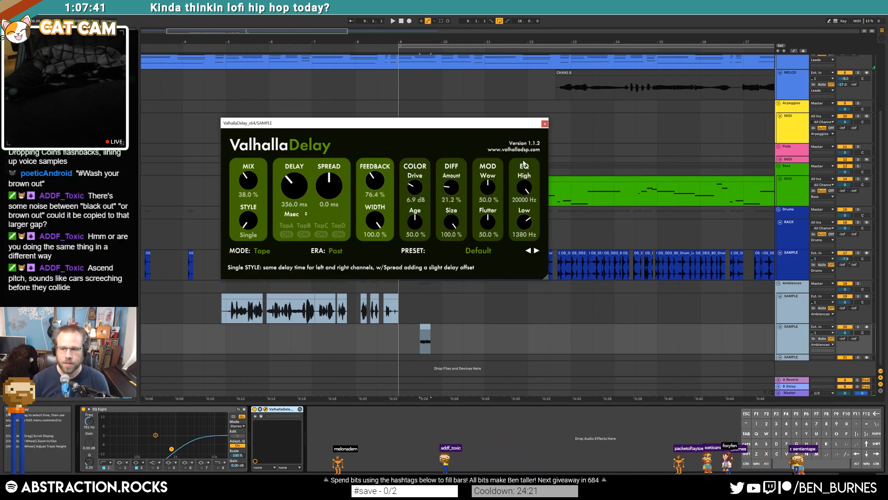
# Play the noise clip and raise its delay's feedback to 89.2% and drive to 7.7 dB
pyautogui.click(425, 331)
pyautogui.press('space')
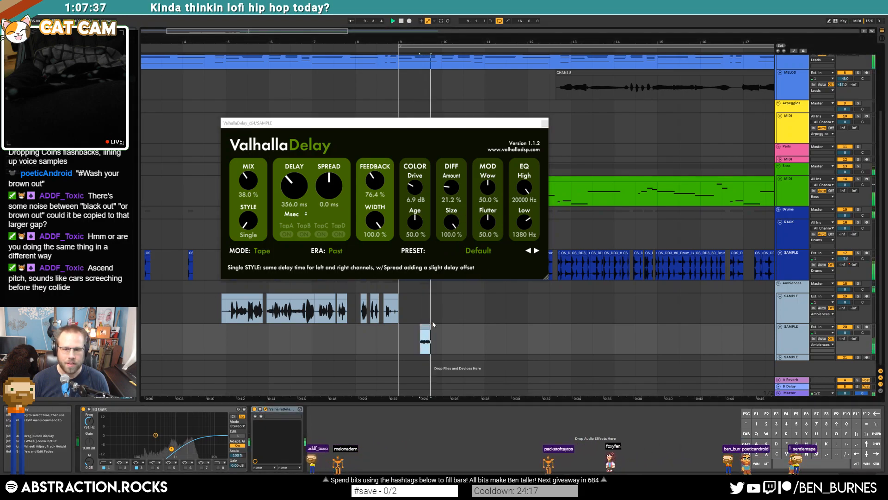
pyautogui.click(545, 123)
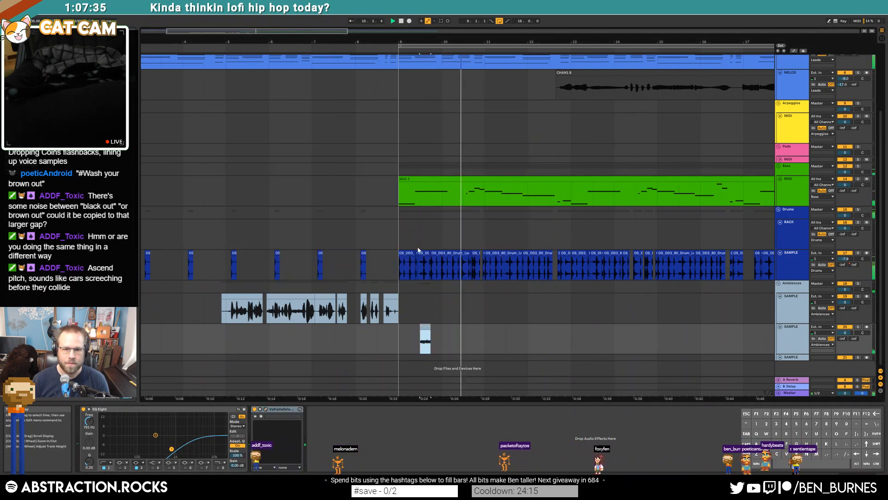
pyautogui.click(265, 409)
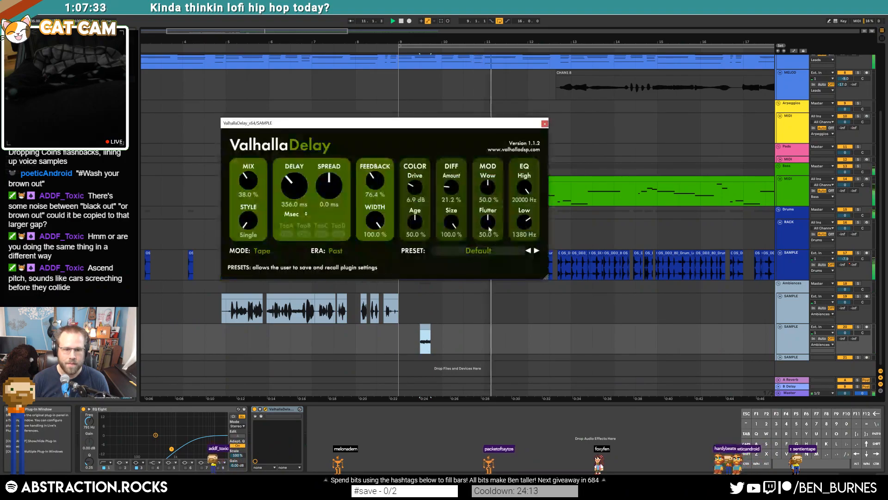
pyautogui.moveTo(415, 190); pyautogui.dragTo(382, 181)
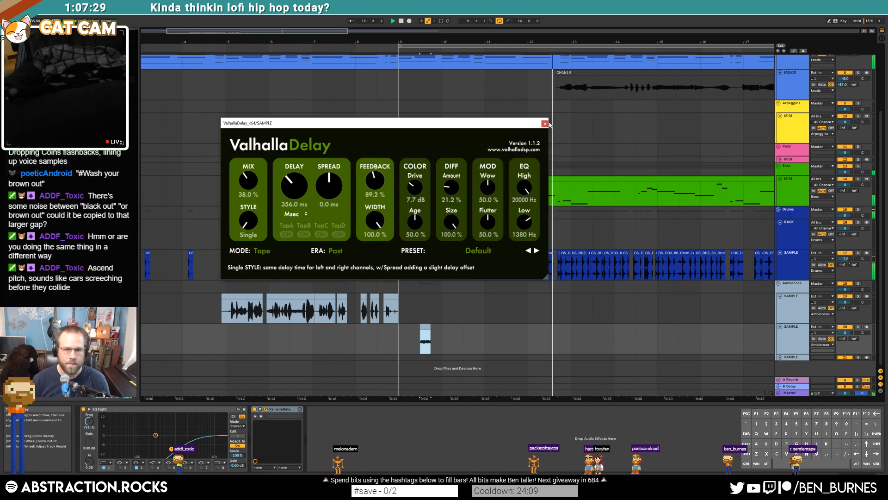
pyautogui.click(545, 123)
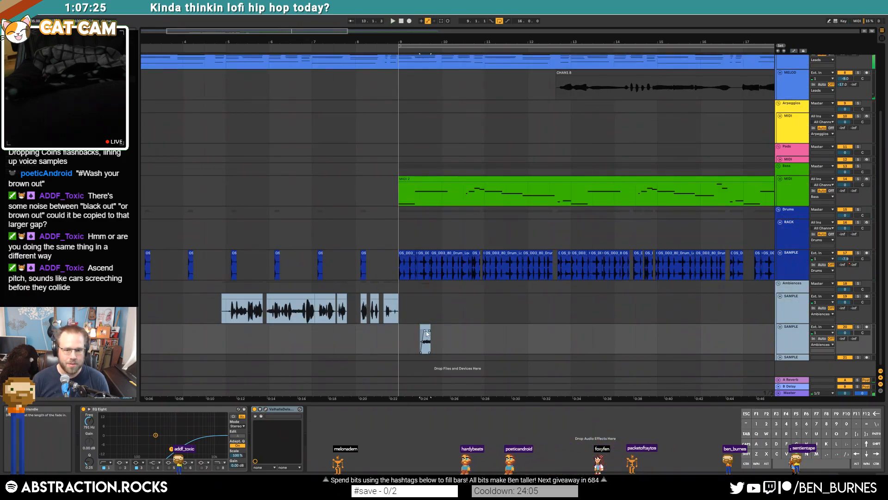
# Add a fade-in to the noise clip and play it from bar 9 with its delay
pyautogui.press('space')
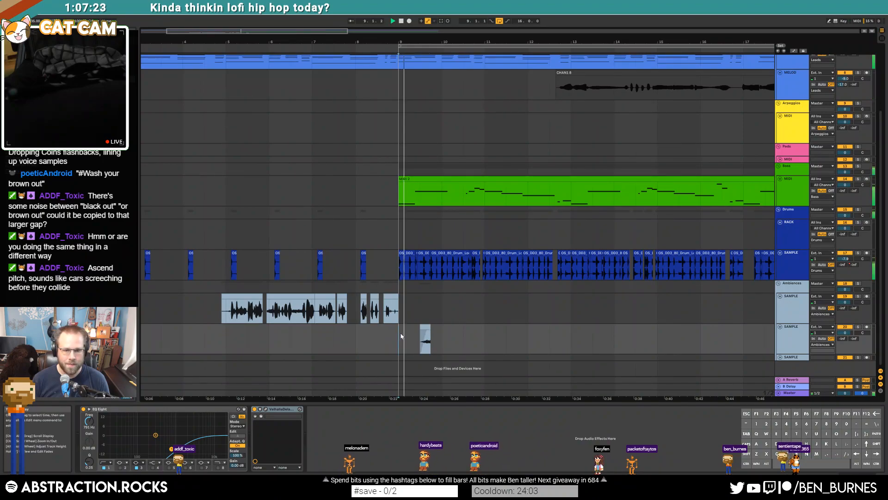
pyautogui.click(424, 325)
pyautogui.click(266, 409)
pyautogui.press('space')
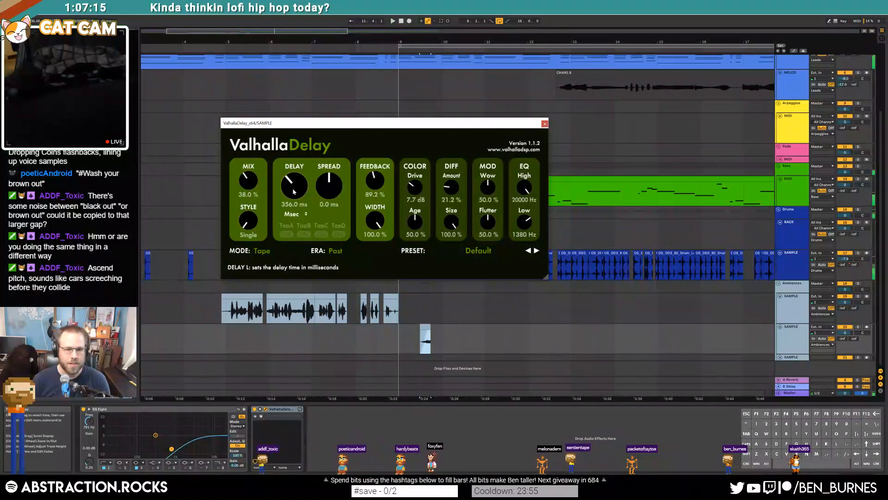
# Sync the noise track's delay time to a 1/8 note and set feedback to 94% and mix to 40% during playback
pyautogui.click(295, 214)
pyautogui.click(299, 224)
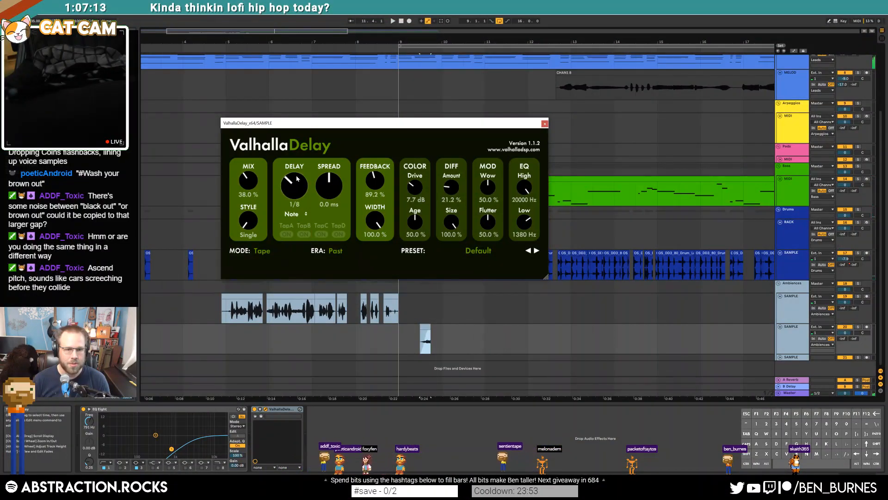
pyautogui.moveTo(299, 174); pyautogui.dragTo(299, 165)
pyautogui.press('space')
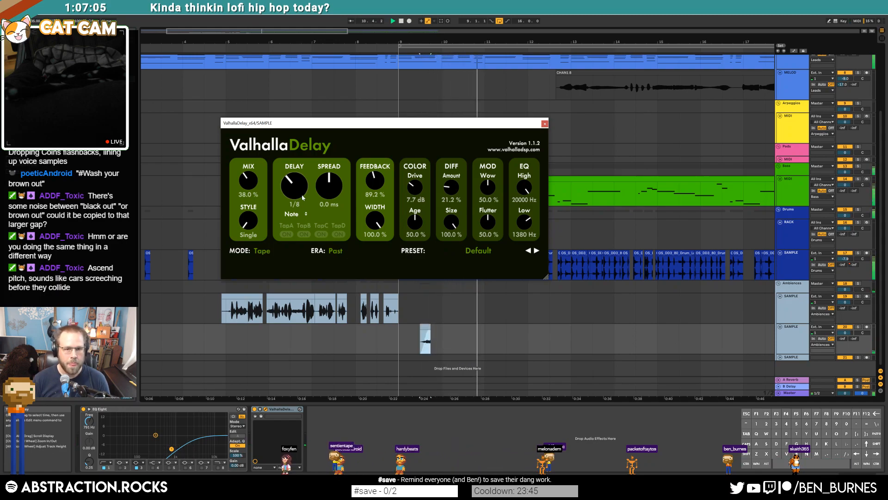
pyautogui.moveTo(376, 183); pyautogui.dragTo(376, 178)
pyautogui.moveTo(252, 182); pyautogui.dragTo(252, 180)
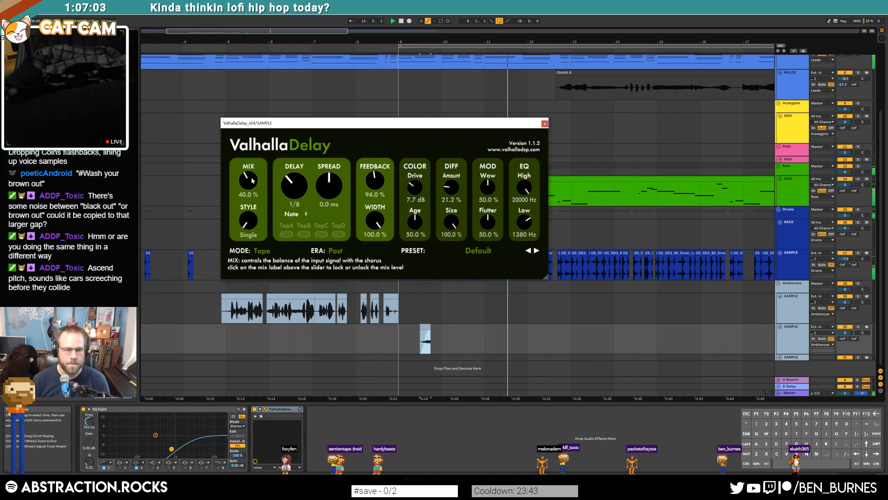
# Duplicate the noise clip's four-bar section from bar 9 three times so it repeats through bar 25
pyautogui.moveTo(398, 346); pyautogui.dragTo(544, 344)
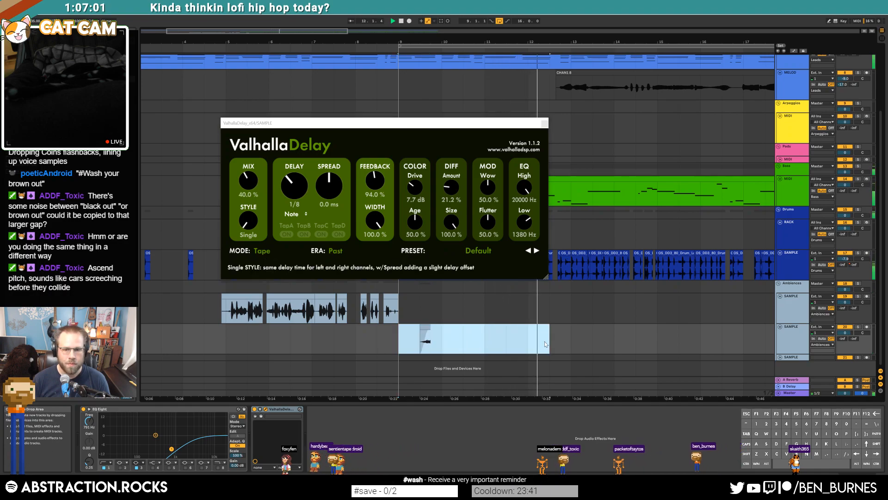
pyautogui.hotkey('ctrl', 'd')
pyautogui.hotkey('ctrl', 'd')
pyautogui.hotkey('ctrl', 'd')
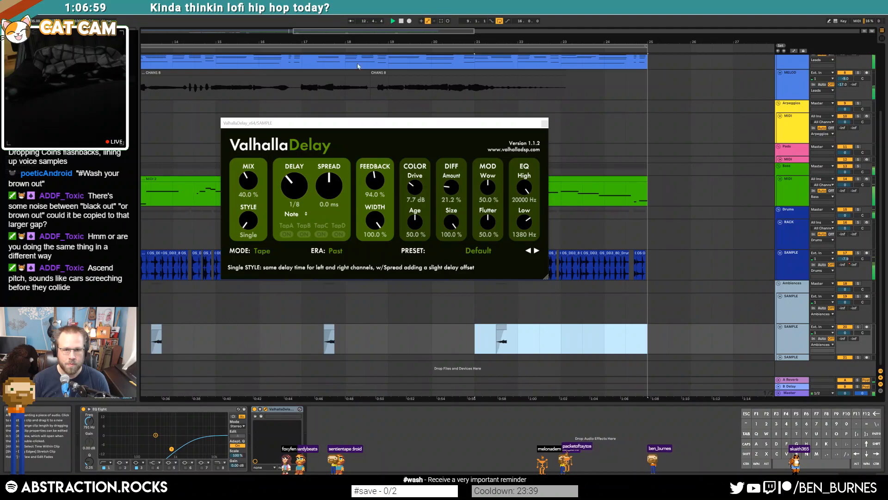
pyautogui.click(550, 131)
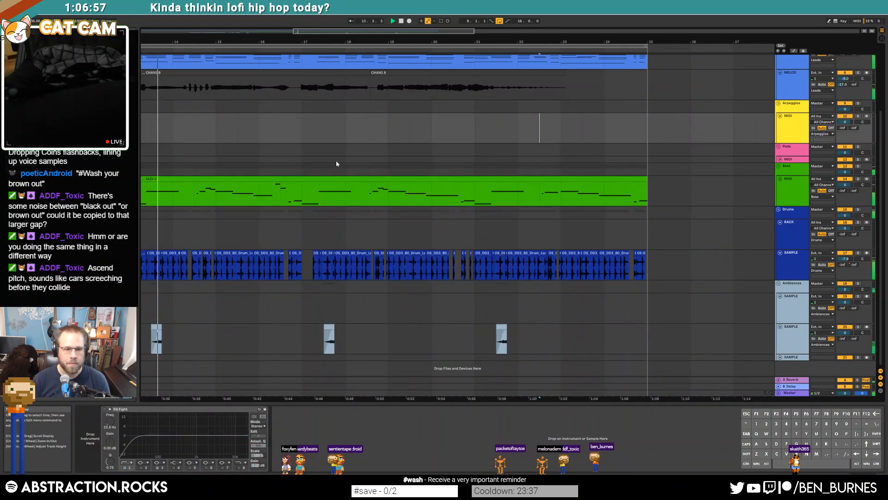
pyautogui.moveTo(305, 32); pyautogui.dragTo(271, 33)
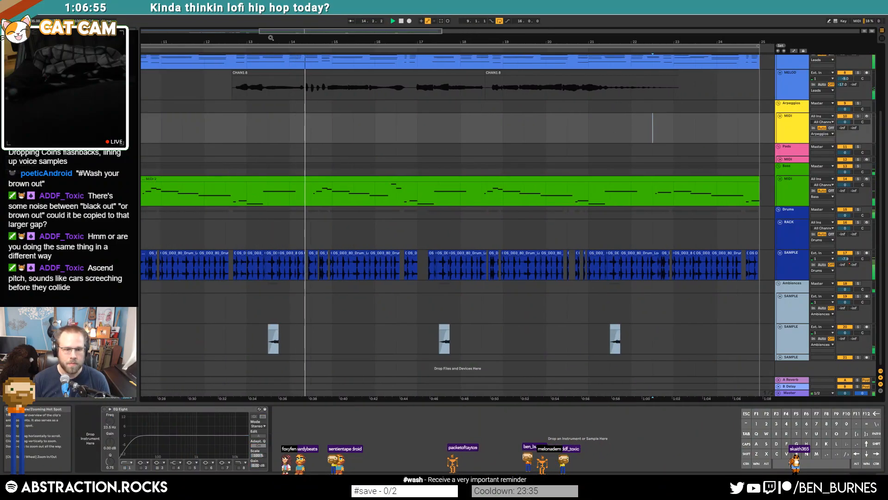
pyautogui.moveTo(393, 42); pyautogui.dragTo(393, 22)
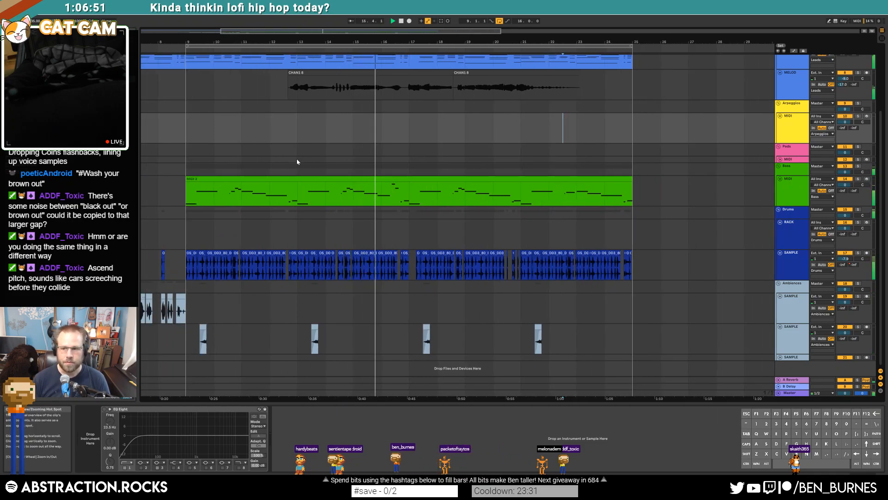
# Try a short snippet of the voicemail at about 16.3 on its track and play it
pyautogui.click(163, 295)
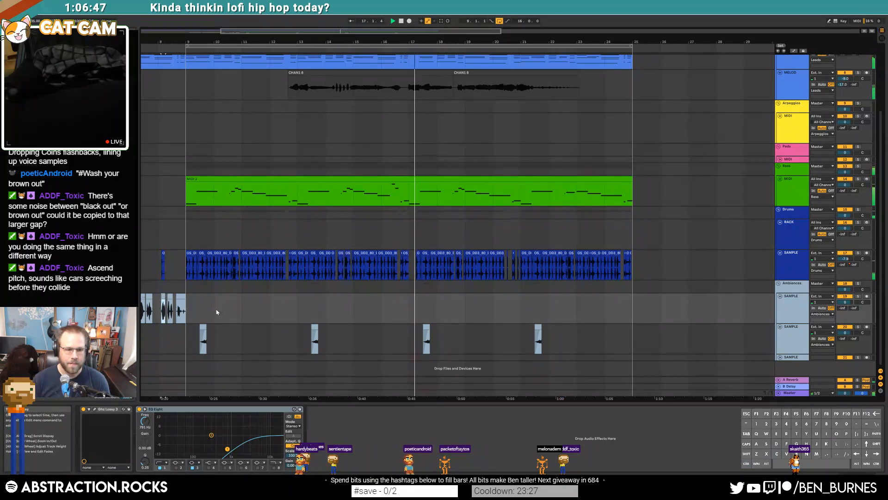
pyautogui.scroll(3, 388, 305)
pyautogui.press('space')
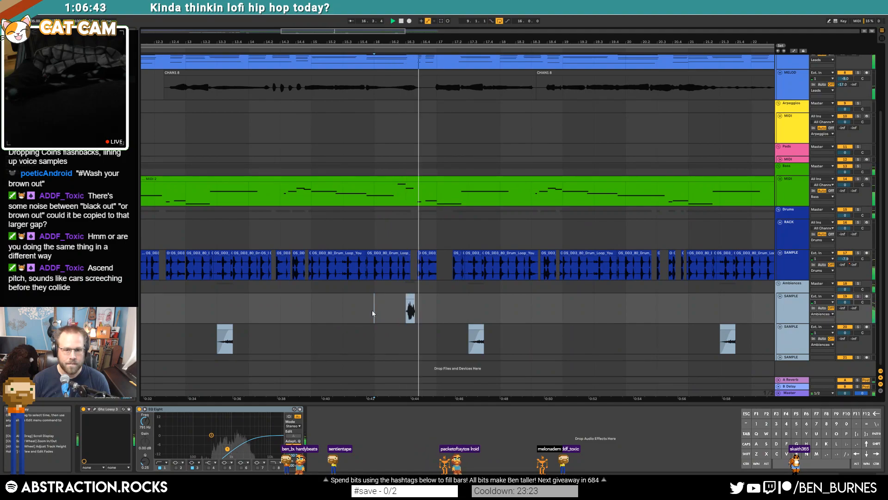
# Replace the voice snippet at 16.3 with a different two-syllable piece of the voicemail and play it
pyautogui.scroll(-6, 221, 298)
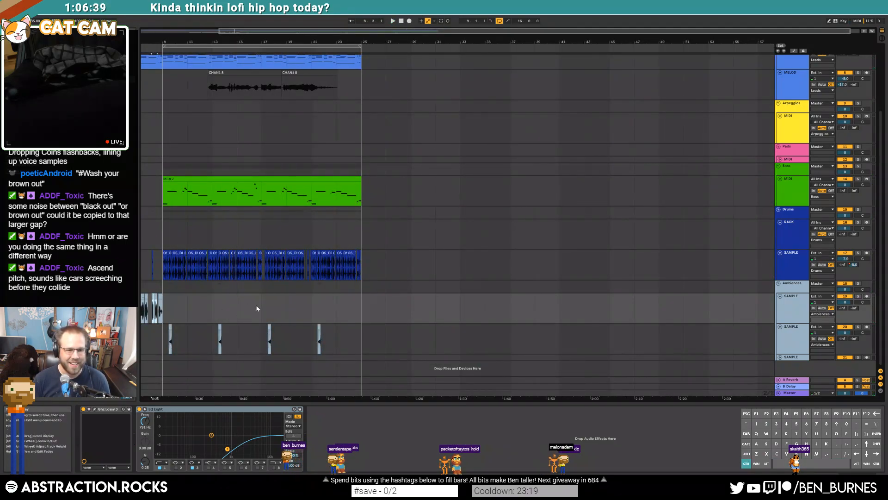
pyautogui.scroll(6, 257, 309)
pyautogui.click(226, 312)
pyautogui.press('space')
pyautogui.click(257, 297)
pyautogui.press('Delete')
pyautogui.moveTo(271, 298); pyautogui.dragTo(255, 297)
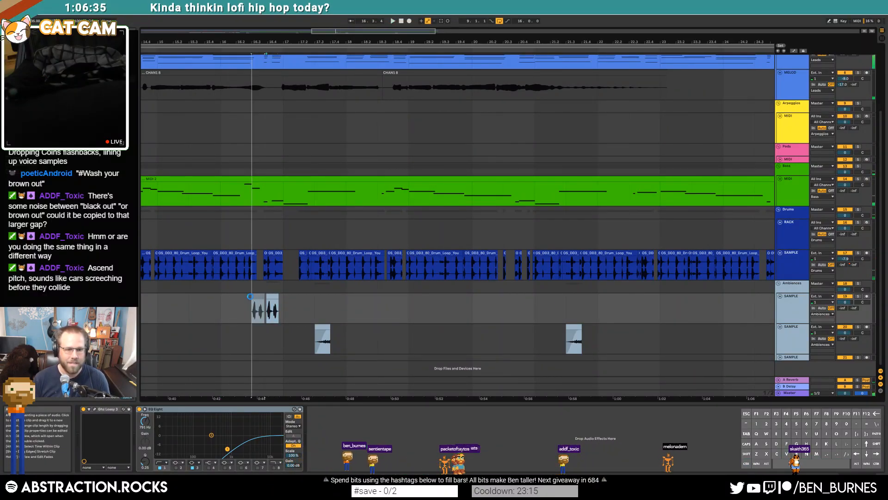
pyautogui.click(220, 308)
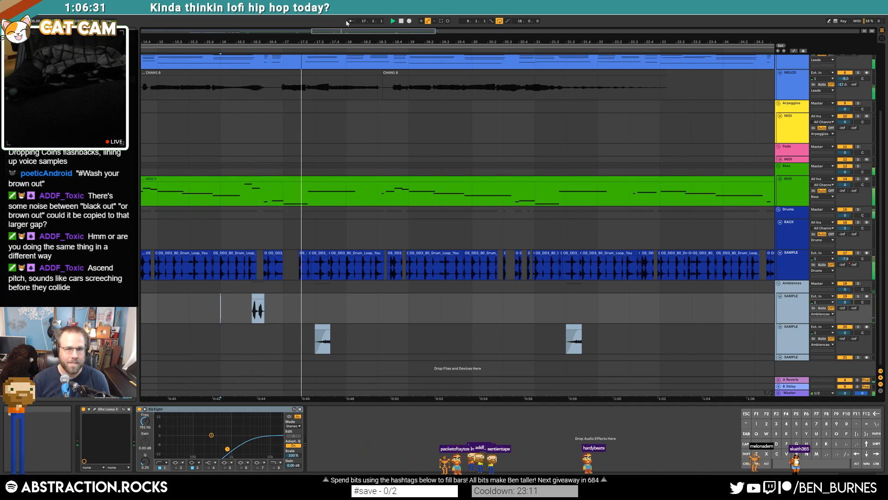
# Extend the end of the voice clip at 16.3 past bar 17 to include more of the voicemail
pyautogui.moveTo(347, 31); pyautogui.dragTo(325, 11)
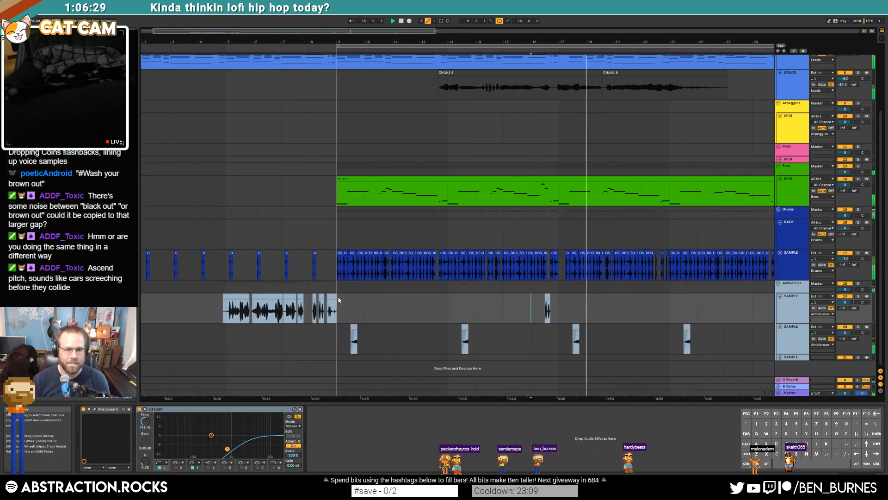
pyautogui.scroll(5, 569, 303)
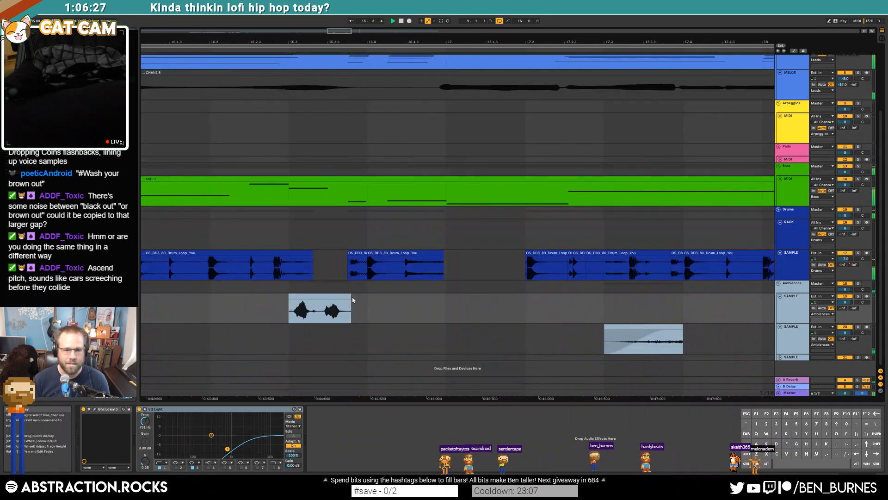
pyautogui.moveTo(352, 300); pyautogui.dragTo(488, 303)
# Separate the extended clip's trailing word, shift it slightly earlier to line up with about 16.4, and play the phrase
pyautogui.moveTo(372, 313); pyautogui.dragTo(445, 316)
pyautogui.hotkey('ctrl', '4')
pyautogui.moveTo(520, 314); pyautogui.dragTo(372, 321)
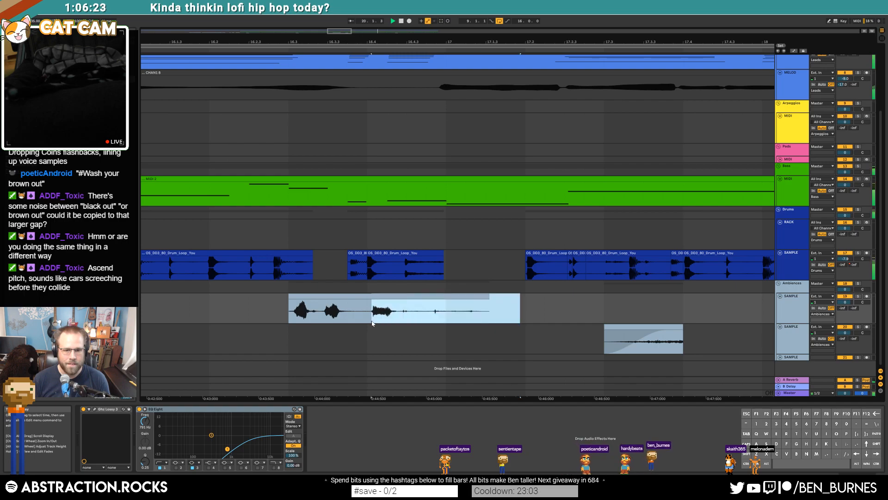
pyautogui.click(394, 301)
pyautogui.moveTo(515, 311)
pyautogui.mouseDown()
pyautogui.moveTo(372, 315)
pyautogui.moveTo(374, 299)
pyautogui.mouseUp()
pyautogui.click(283, 314)
pyautogui.press('space')
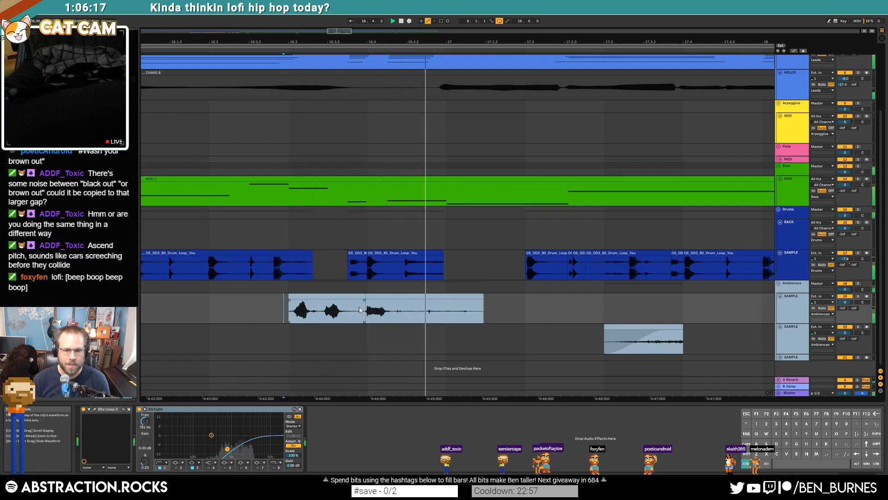
# Copy another short voicemail snippet to about 20.4 on the voice track and play it with the beat
pyautogui.press('w')
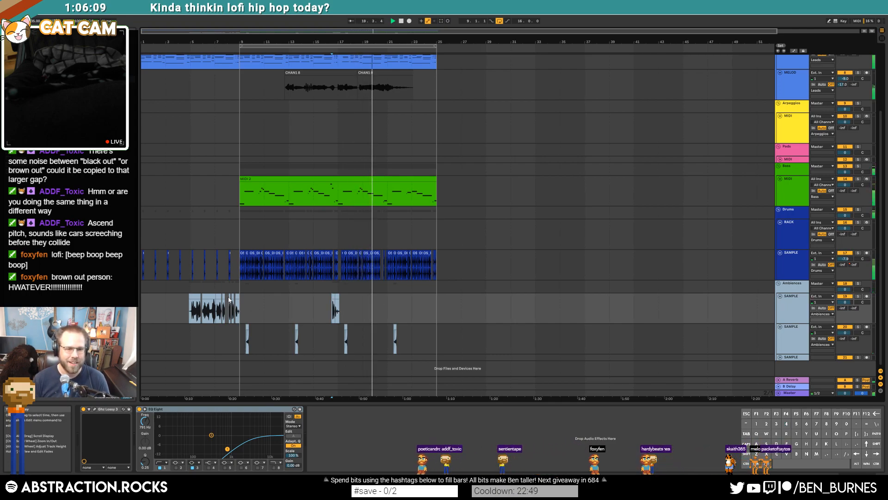
pyautogui.scroll(5, 383, 313)
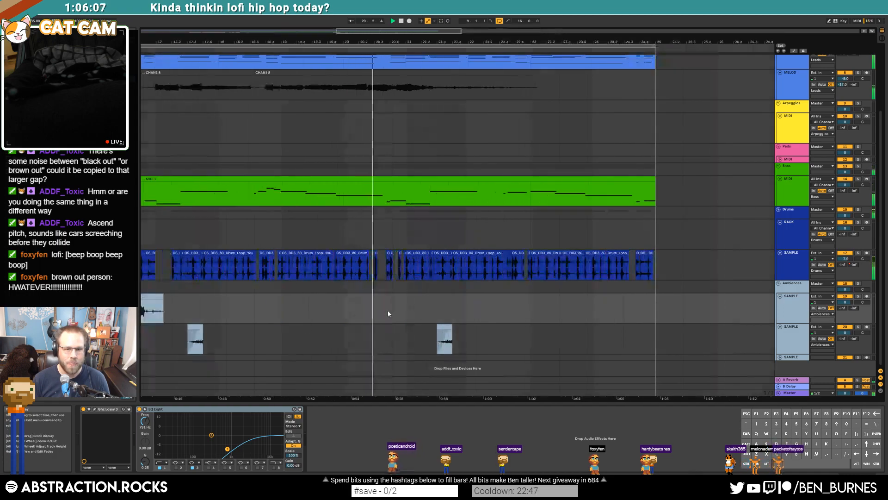
pyautogui.moveTo(394, 299); pyautogui.dragTo(401, 298)
pyautogui.click(364, 300)
pyautogui.press('space')
pyautogui.press('space')
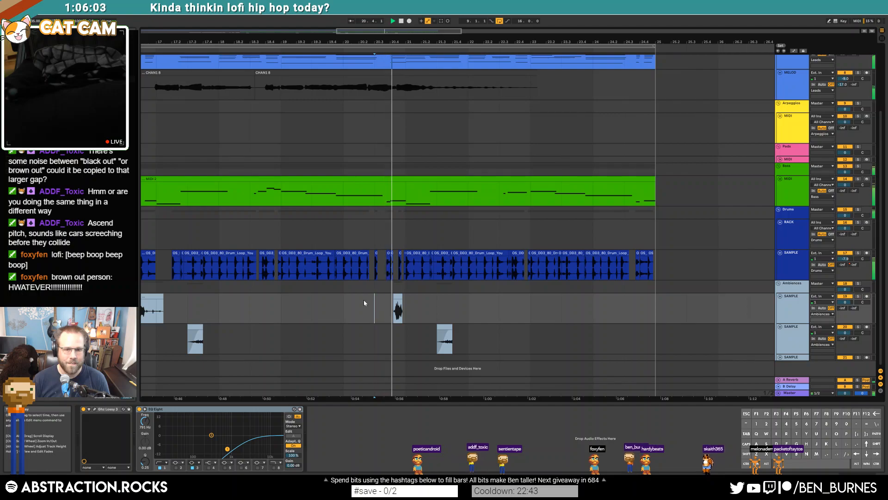
pyautogui.click(400, 297)
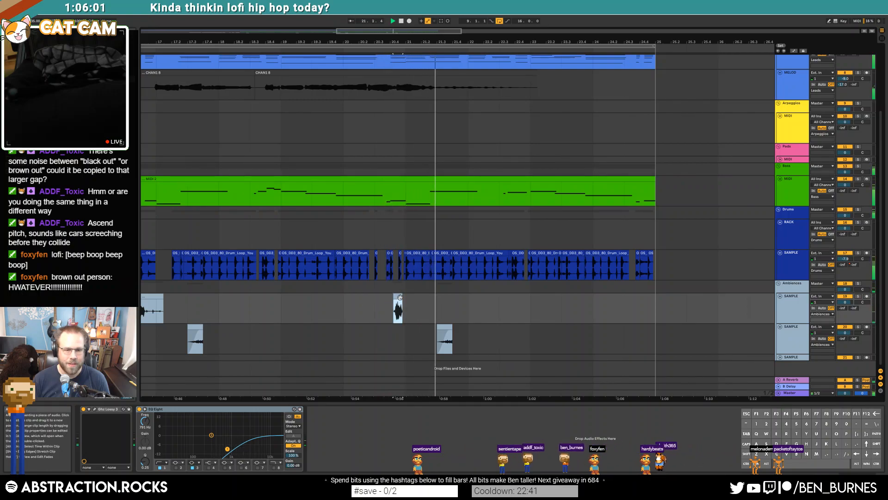
# Set the transposition of the short voice snippet at about 20.4 to -4 st and play it with the beat
pyautogui.doubleClick(400, 297)
pyautogui.click(145, 365)
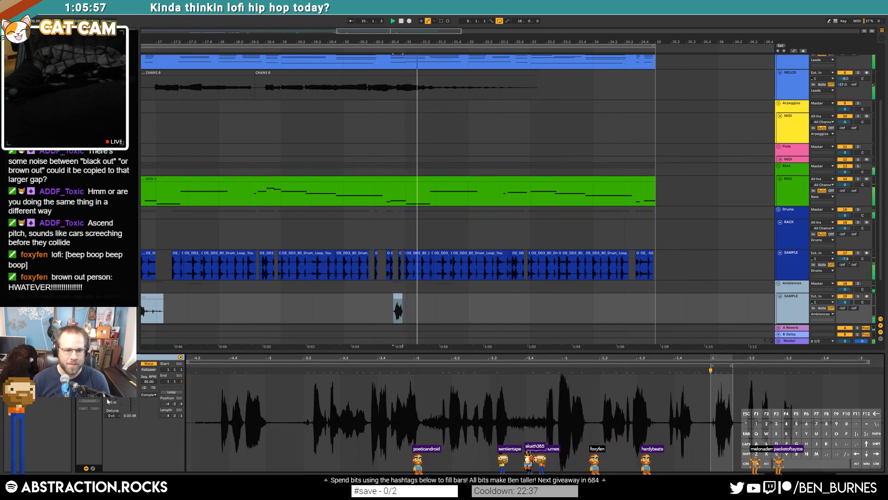
pyautogui.press('space')
pyautogui.press('space')
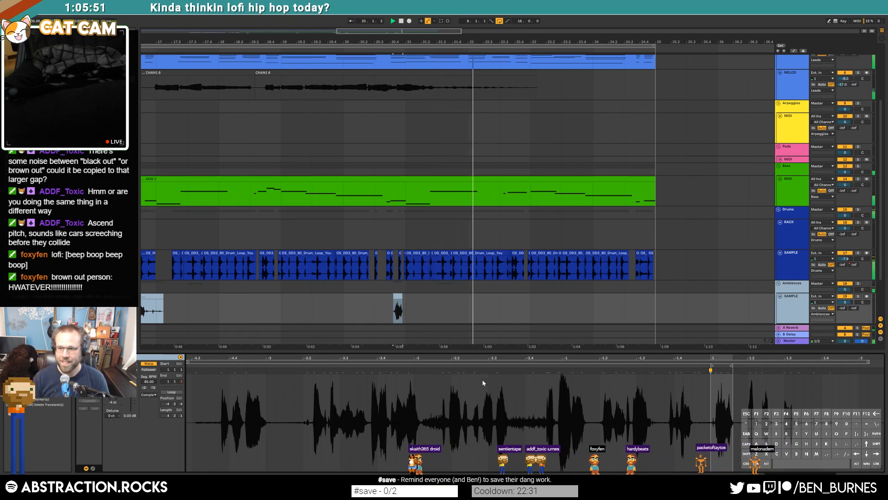
# On the noise-hit track's ValhallaDelay, set diffusion amount to 46.8%, wow to 56%, high EQ to 17070 Hz and low EQ to 1240 Hz
pyautogui.scroll(-5, 462, 310)
pyautogui.scroll(-2, 354, 279)
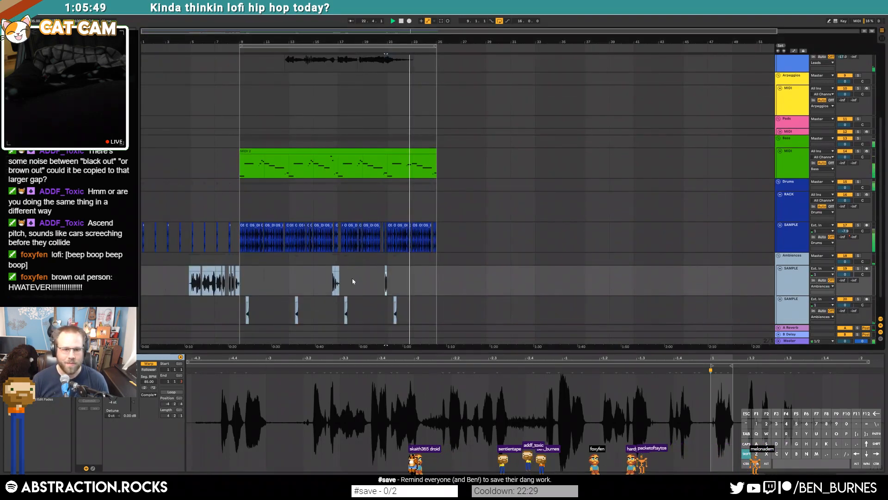
pyautogui.hotkey('shift', 'Tab')
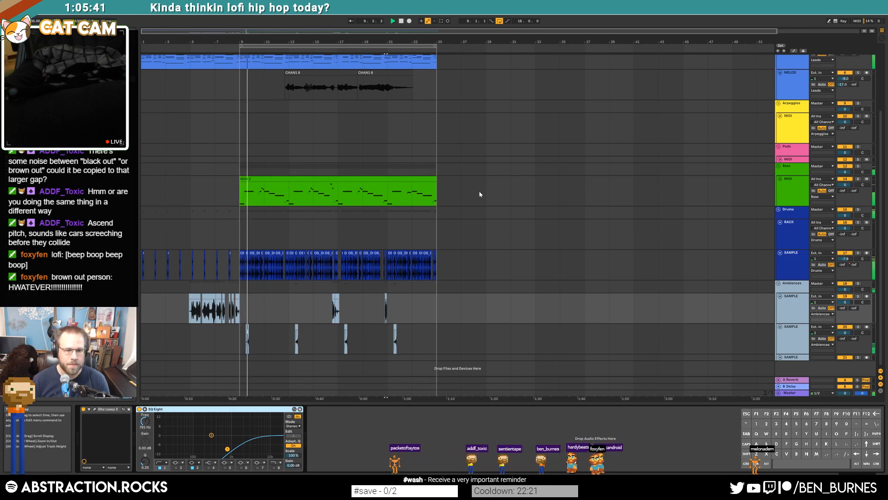
pyautogui.click(792, 337)
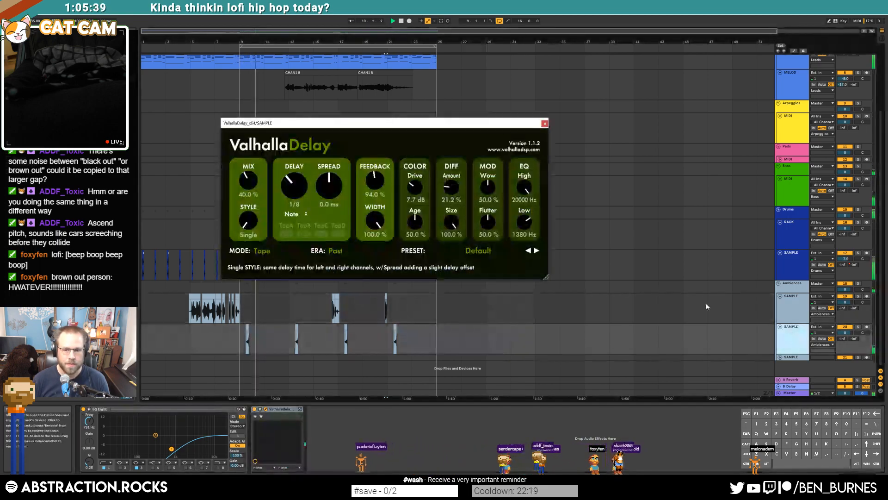
pyautogui.moveTo(451, 186); pyautogui.dragTo(444, 166)
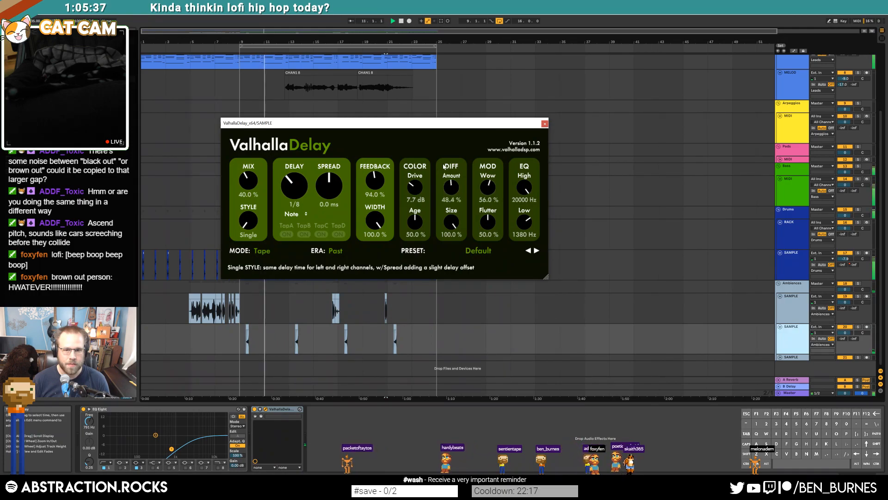
pyautogui.moveTo(525, 189); pyautogui.dragTo(525, 191)
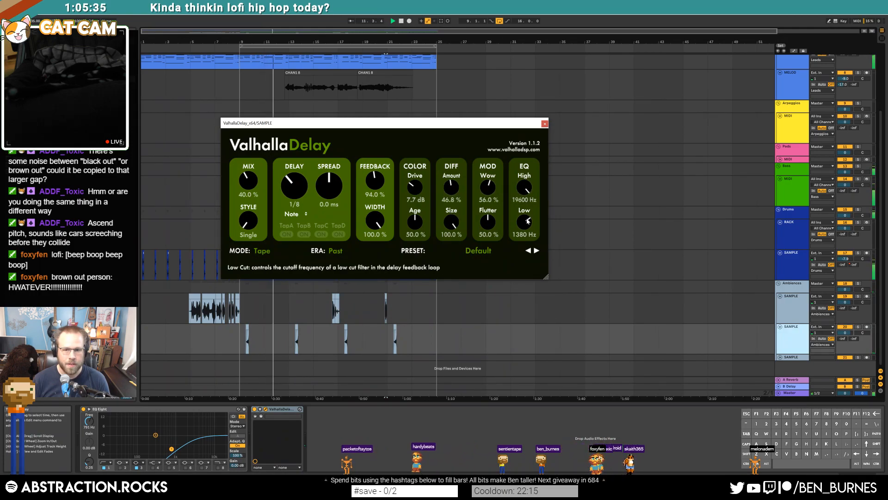
# Set the noise delay's drive to 8.4 dB, age to 44.4%, mix to 42% and spread to 1.4 ms, and close the plug-in
pyautogui.moveTo(415, 188); pyautogui.dragTo(415, 186)
pyautogui.moveTo(415, 221); pyautogui.dragTo(415, 226)
pyautogui.moveTo(245, 183); pyautogui.dragTo(245, 181)
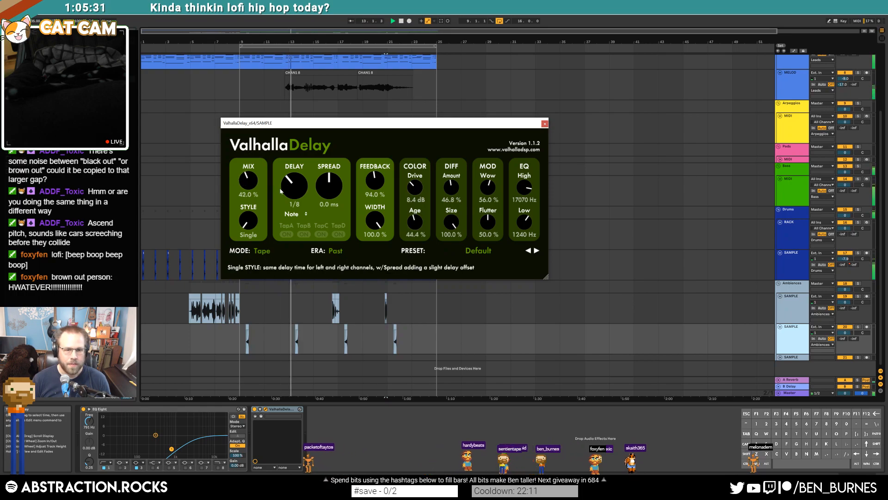
pyautogui.moveTo(327, 184); pyautogui.dragTo(326, 180)
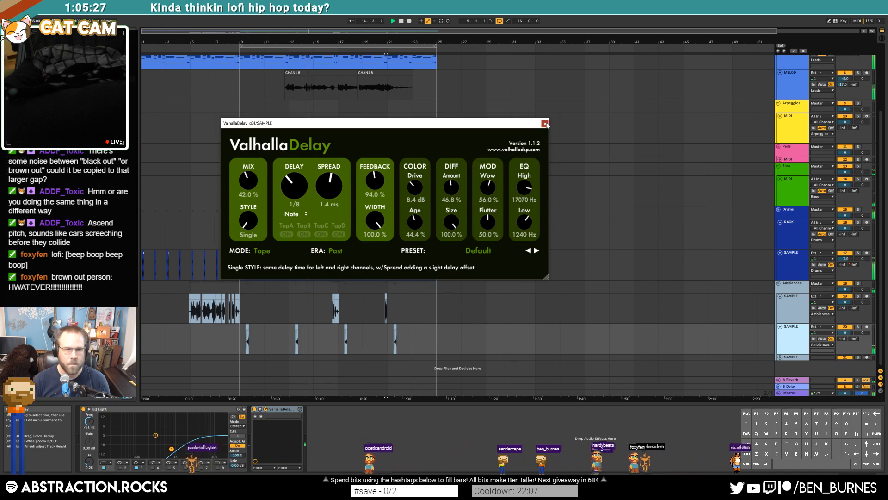
pyautogui.click(545, 123)
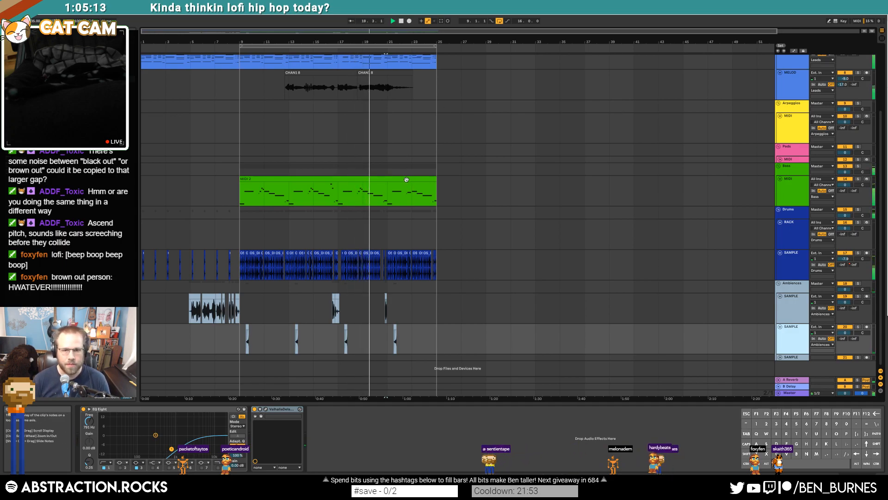
# Reshape the upright bass track's EQ Eight curve with a dip in the low mids and a boost above it
pyautogui.click(412, 179)
pyautogui.click(139, 409)
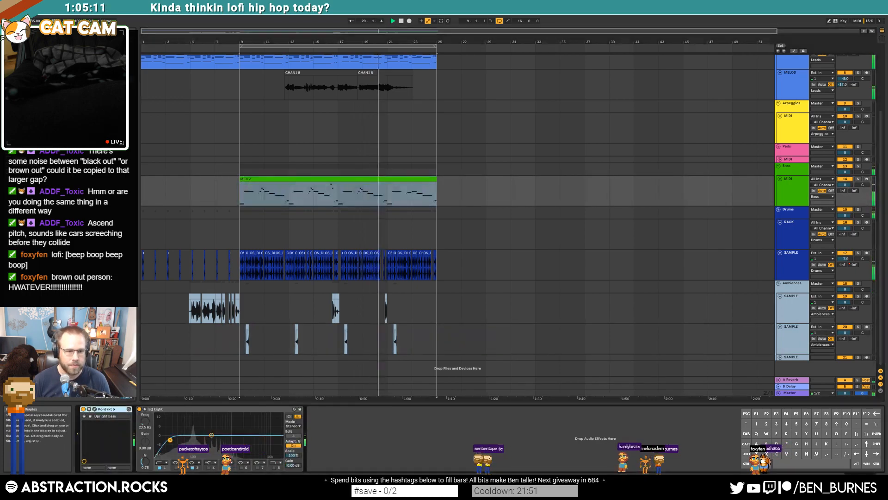
pyautogui.moveTo(170, 435); pyautogui.dragTo(234, 431)
pyautogui.click(209, 468)
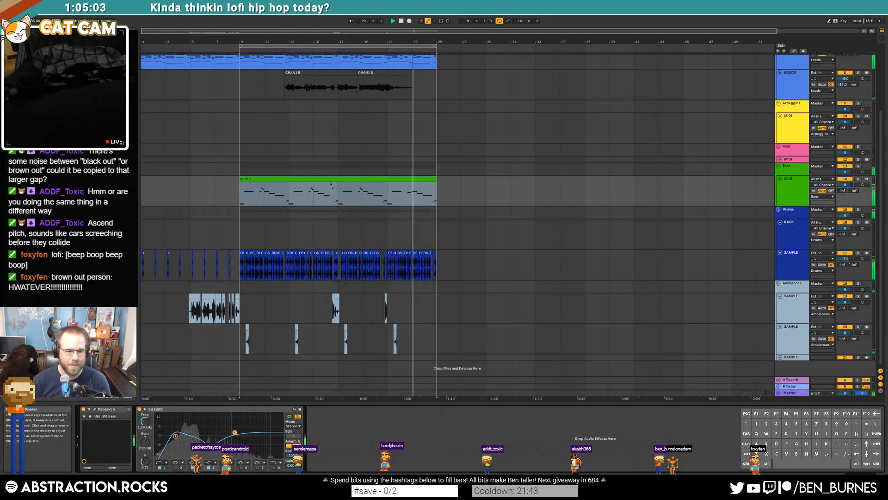
pyautogui.click(462, 192)
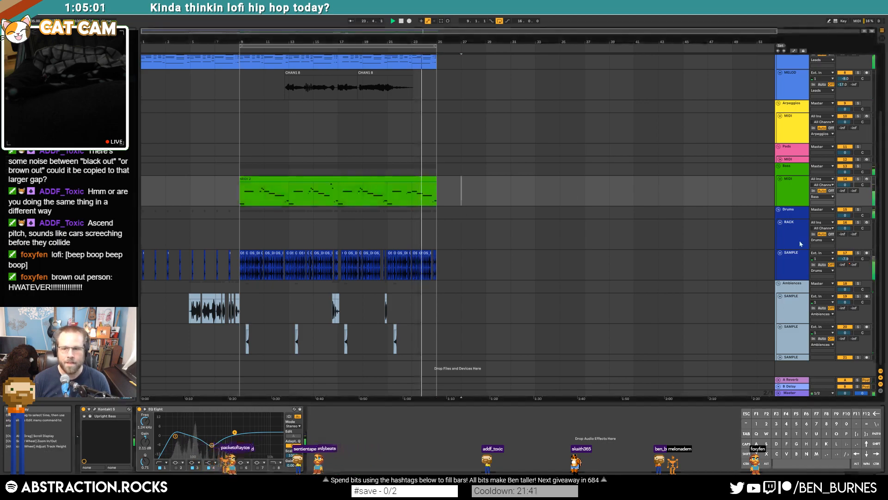
# Arm the Arpeggios MIDI track for recording and duplicate the lead MIDI clip from bars 9–25 onto bars 25–41
pyautogui.click(792, 235)
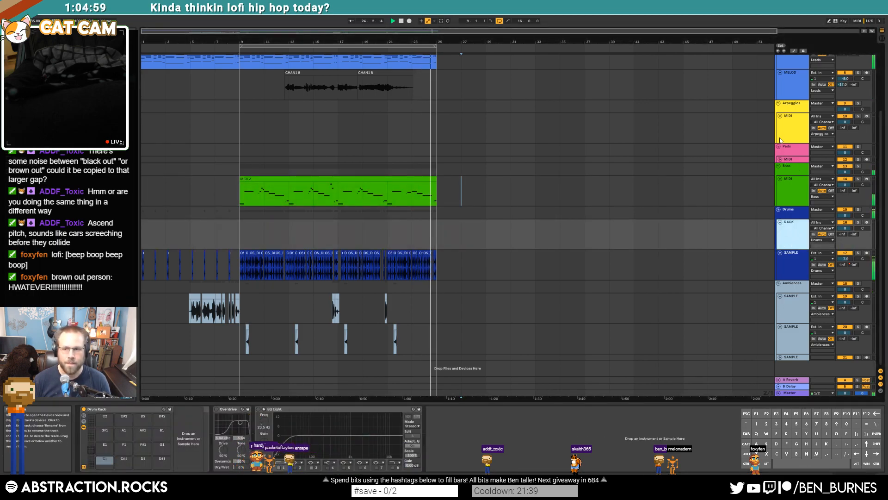
pyautogui.click(875, 116)
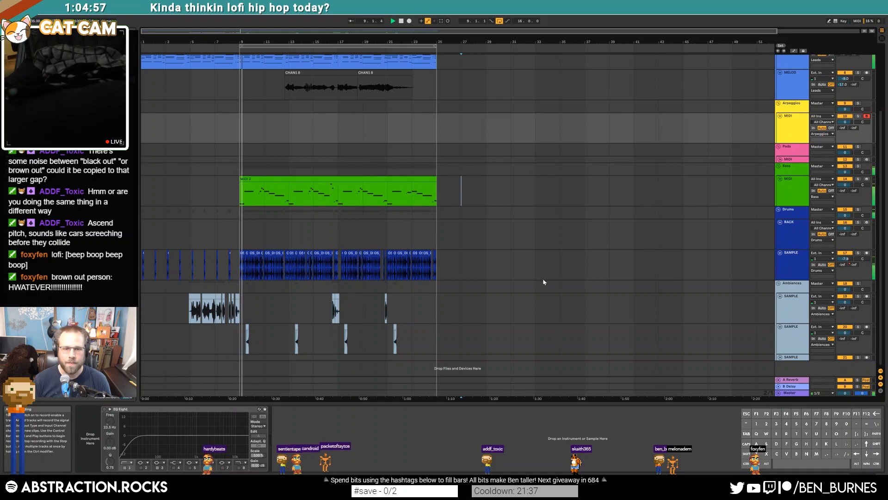
pyautogui.scroll(3, 498, 278)
pyautogui.click(309, 106)
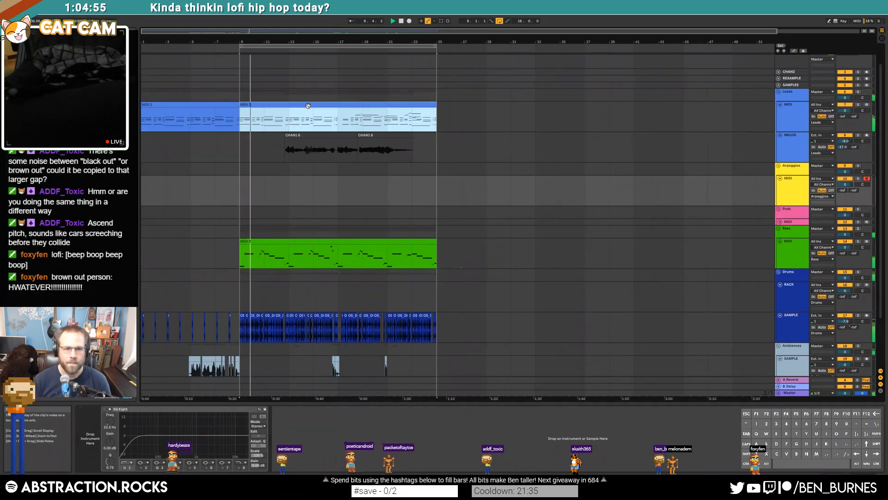
pyautogui.hotkey('ctrl', 'd')
# Duplicate the drum loop slices and the delayed noise hits from bars 9–25 onto bars 25–41
pyautogui.scroll(-2, 408, 222)
pyautogui.click(343, 296)
pyautogui.moveTo(342, 297); pyautogui.dragTo(240, 298)
pyautogui.hotkey('ctrl', 'd')
pyautogui.scroll(-2, 252, 319)
pyautogui.moveTo(242, 338); pyautogui.dragTo(436, 339)
pyautogui.hotkey('ctrl', 'd')
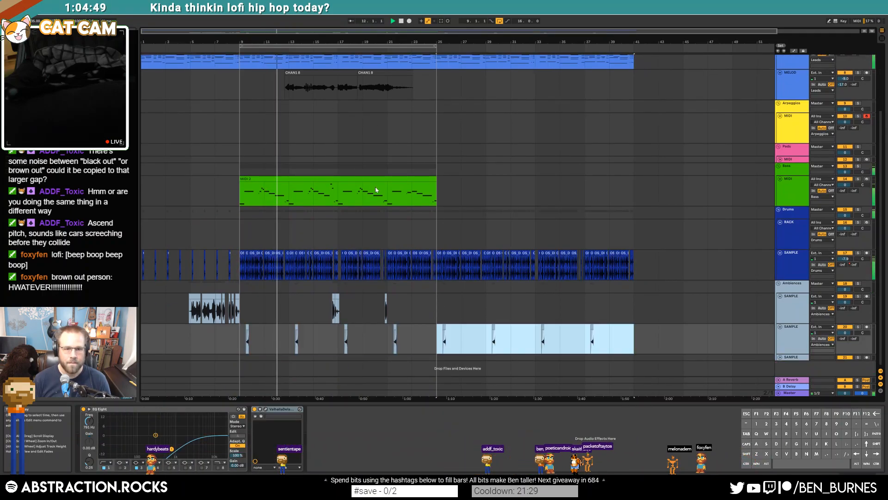
# Duplicate the bass MIDI clip onto bars 25–41 and shift the arrangement loop to that section
pyautogui.click(371, 189)
pyautogui.hotkey('ctrl', 'd')
pyautogui.click(434, 46)
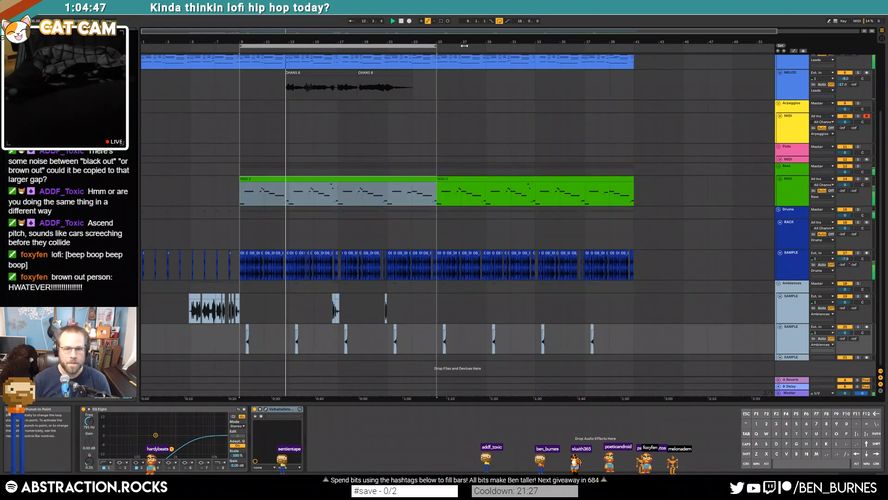
pyautogui.press('Up')
# Load Wavetable on the Arpeggios MIDI track and shape its amp envelope into a short pluck with no sustain
pyautogui.click(793, 127)
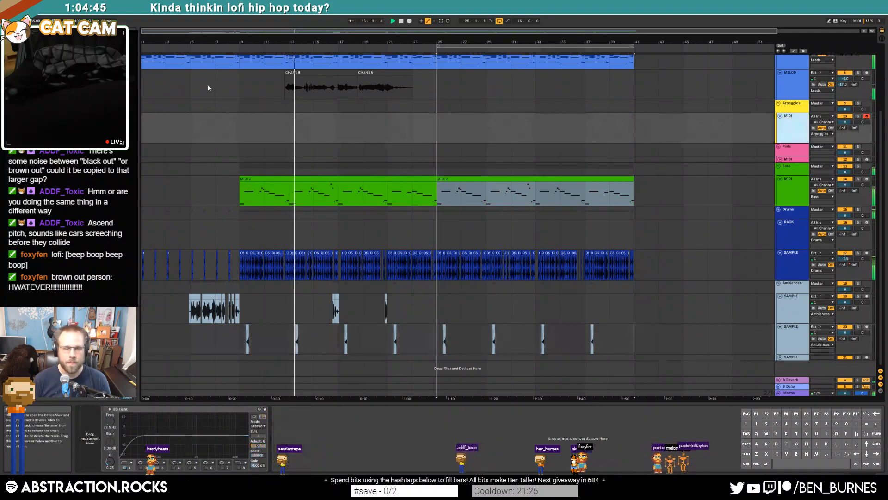
pyautogui.click(102, 88)
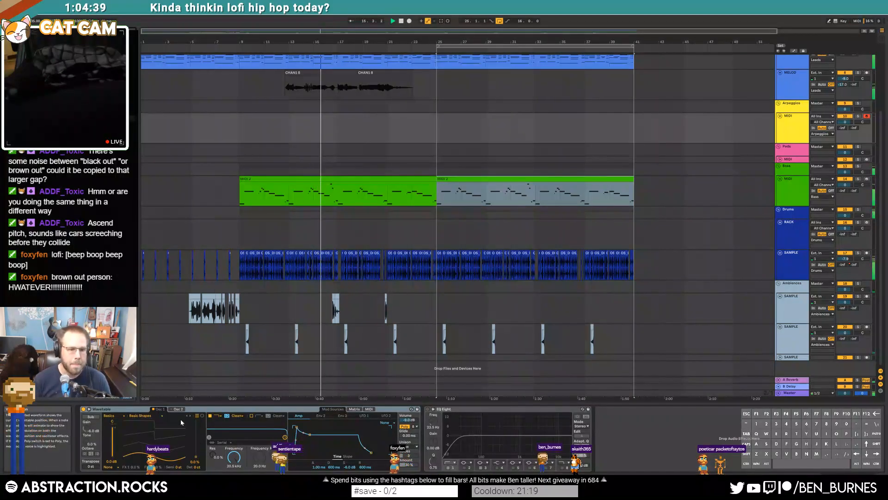
pyautogui.moveTo(310, 435); pyautogui.dragTo(315, 452)
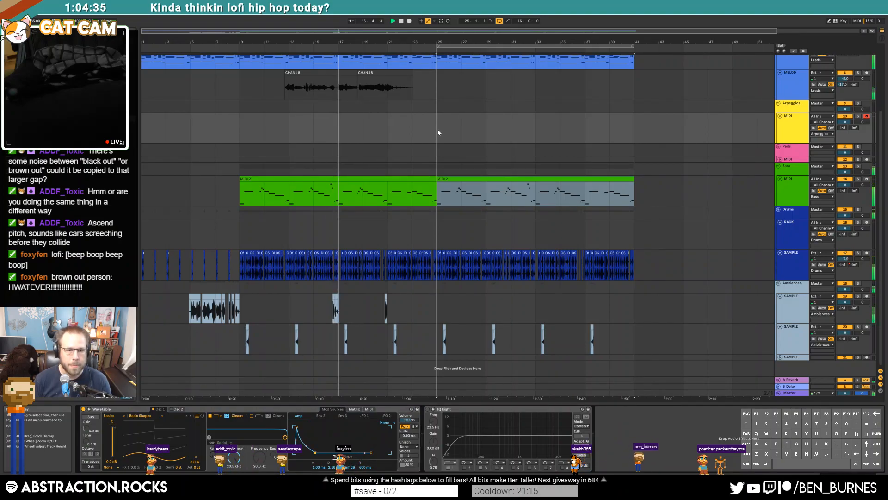
# Toggle off grid snapping, nudge the separated voice word near 16.4 slightly later and play the phrase
pyautogui.scroll(6, 335, 301)
pyautogui.click(343, 300)
pyautogui.moveTo(343, 300); pyautogui.dragTo(362, 302)
pyautogui.hotkey('ctrl', '4')
pyautogui.click(280, 310)
pyautogui.press('space')
pyautogui.press('space')
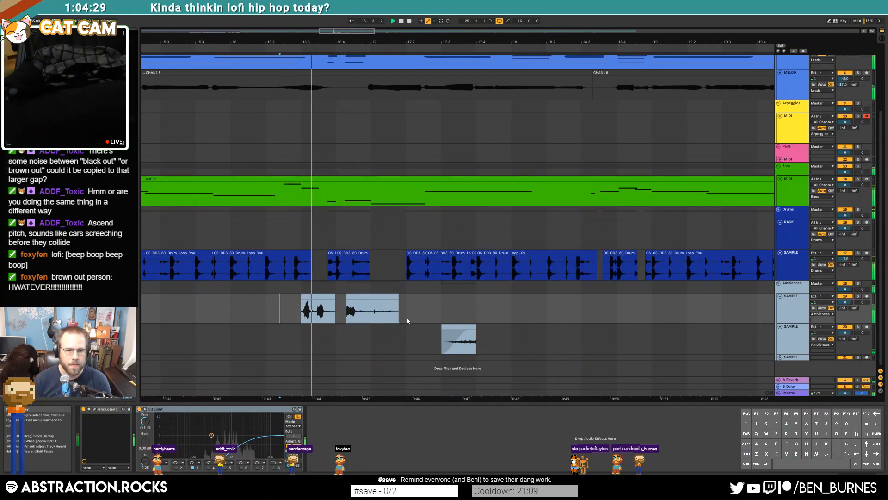
pyautogui.click(607, 49)
pyautogui.press('space')
# Create an empty two-bar MIDI clip at bar 25 on the Arpeggios MIDI track
pyautogui.moveTo(372, 32); pyautogui.dragTo(393, 10)
pyautogui.moveTo(602, 31); pyautogui.dragTo(602, 26)
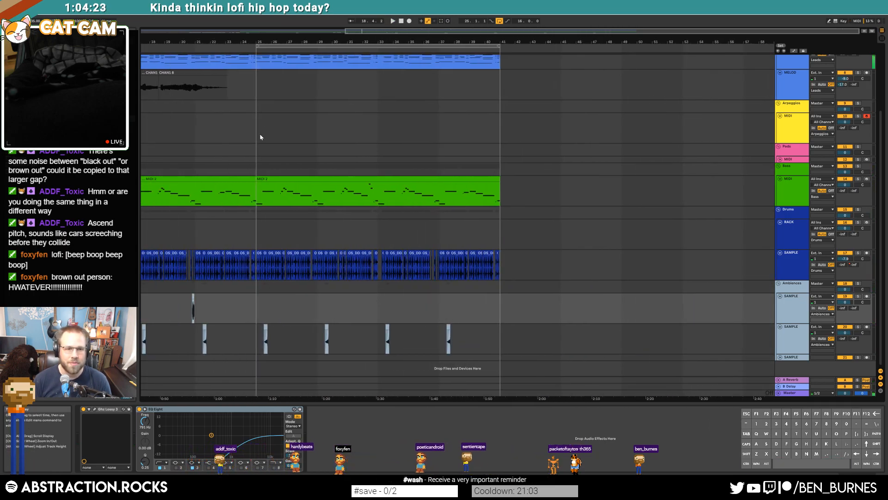
pyautogui.moveTo(306, 138); pyautogui.dragTo(289, 134)
pyautogui.hotkey('ctrl', 'shift', 'm')
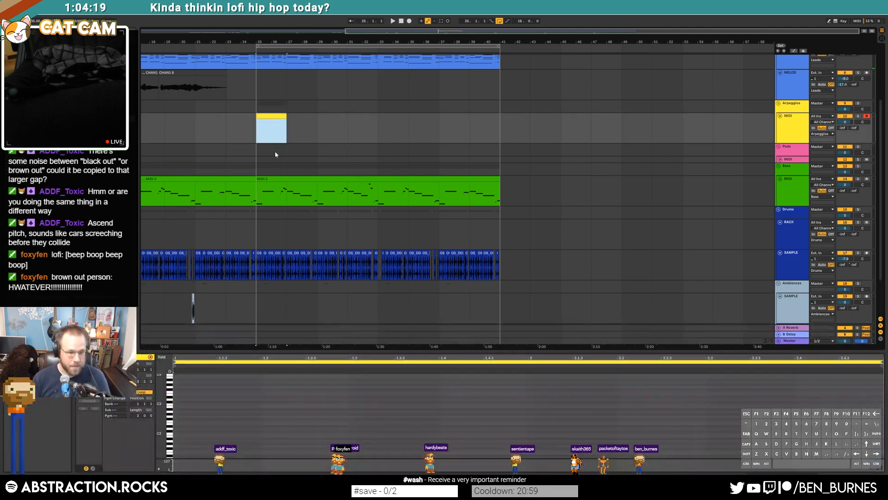
# Enter a rising three-note figure spaced in eighth notes at the start of the arpeggio clip, adjusting the pitches by ear
pyautogui.moveTo(161, 407); pyautogui.dragTo(174, 405)
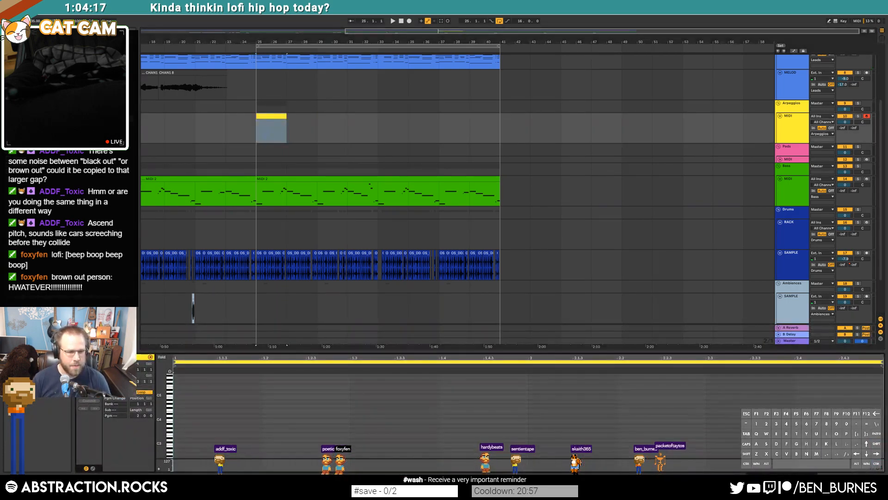
pyautogui.click(87, 399)
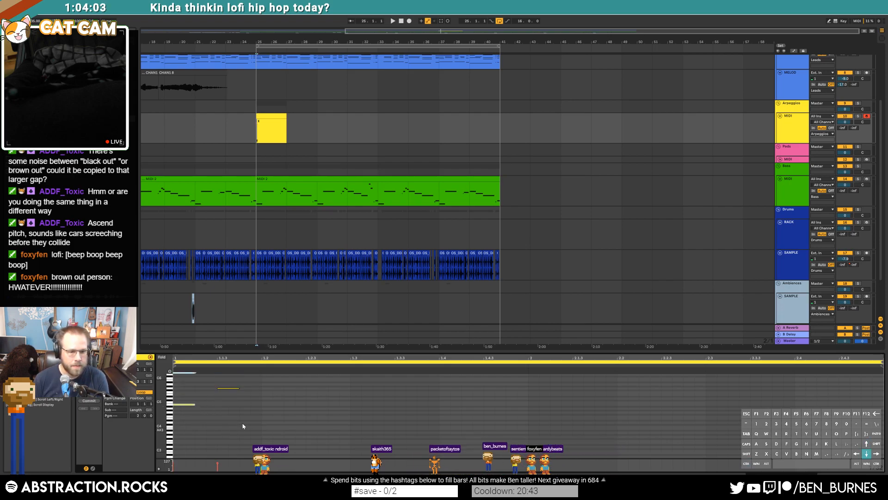
pyautogui.press('Down')
pyautogui.press('Down')
pyautogui.press('Down')
pyautogui.moveTo(234, 396); pyautogui.dragTo(263, 409)
pyautogui.hotkey('ctrl', 'd')
pyautogui.press('space')
pyautogui.press('space')
pyautogui.click(273, 398)
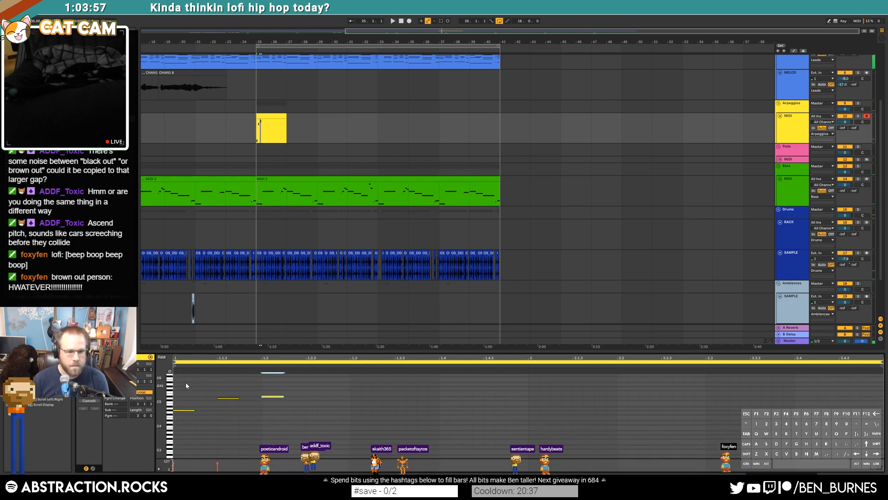
# Compress the three-note figure to half its length, raise its first note and play it with the beat
pyautogui.moveTo(261, 368); pyautogui.dragTo(225, 368)
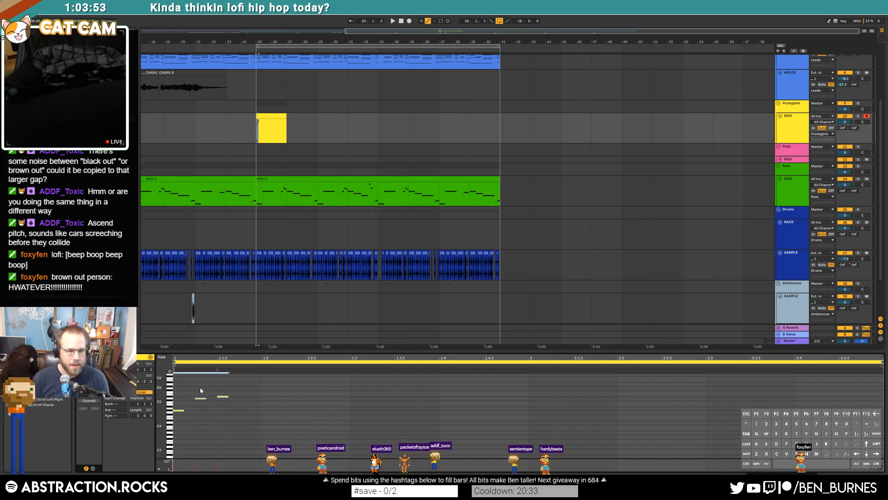
pyautogui.hotkey('shift', 'Tab')
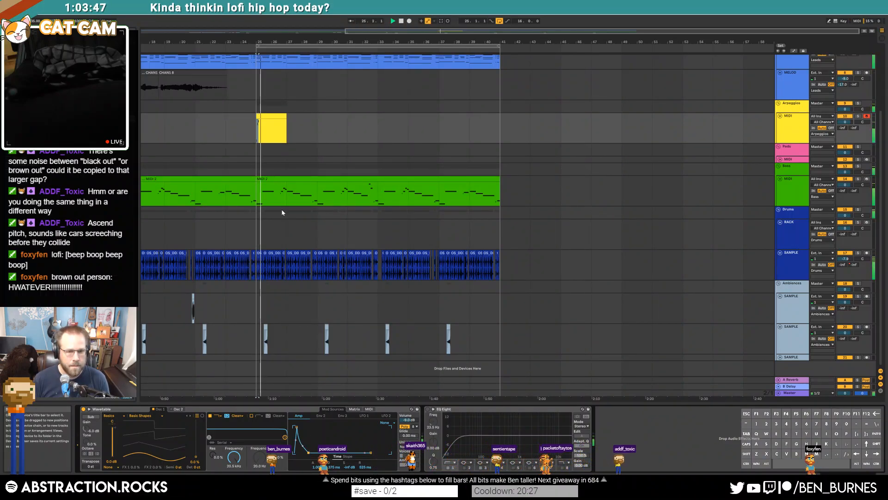
pyautogui.click(267, 117)
pyautogui.hotkey('shift', 'Tab')
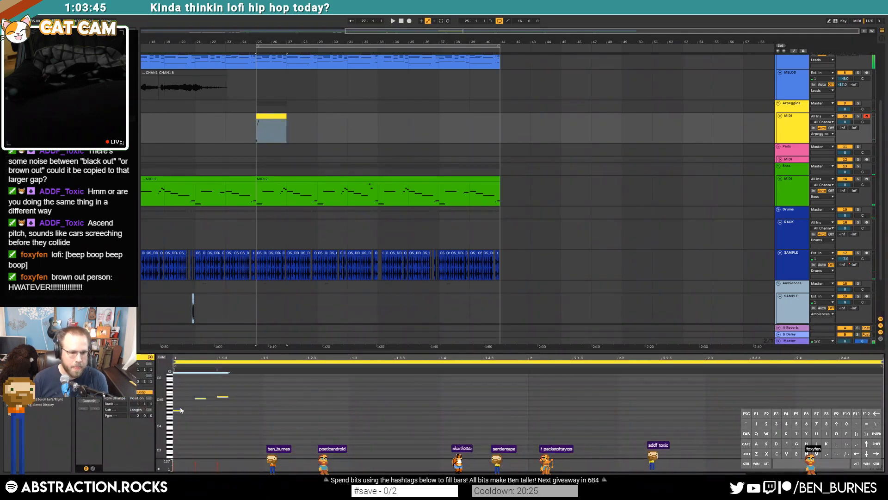
pyautogui.press('Up')
pyautogui.press('space')
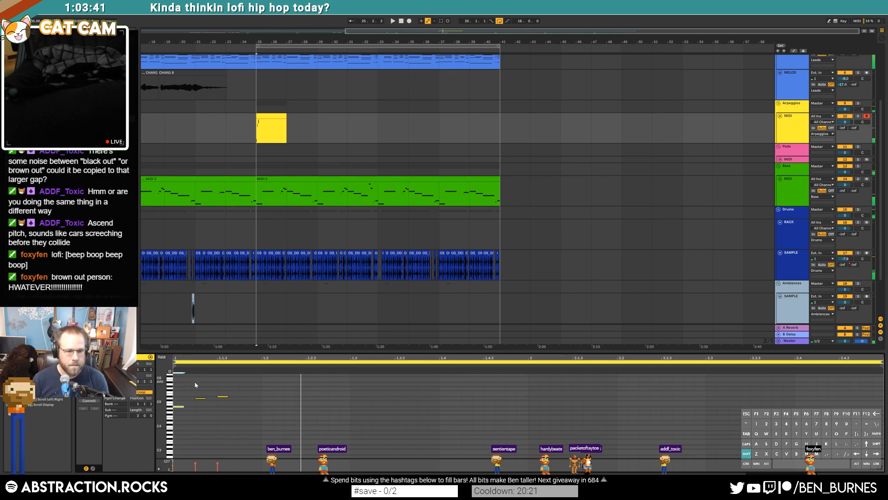
# Add ValhallaDelay to the arpeggio track with dotted 1/16 delay, 44.4% mix, 66% feedback, 5.2 dB drive and 6% diffusion, and shorten Wavetable's amp decay
pyautogui.hotkey('shift', 'Tab')
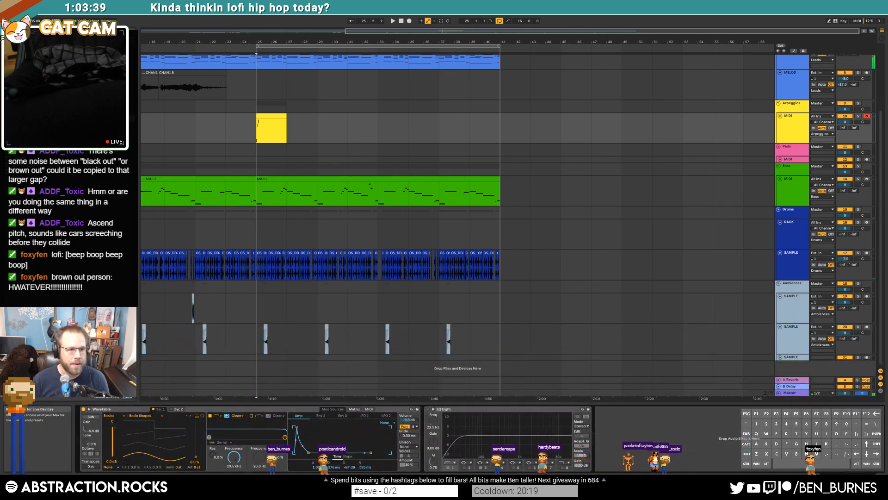
pyautogui.moveTo(92, 231); pyautogui.dragTo(422, 437)
pyautogui.moveTo(385, 135); pyautogui.dragTo(498, 156)
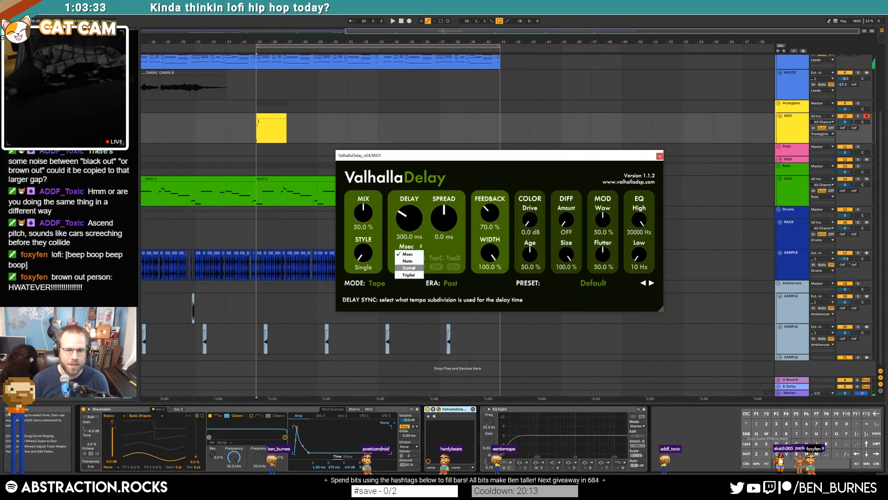
pyautogui.click(409, 268)
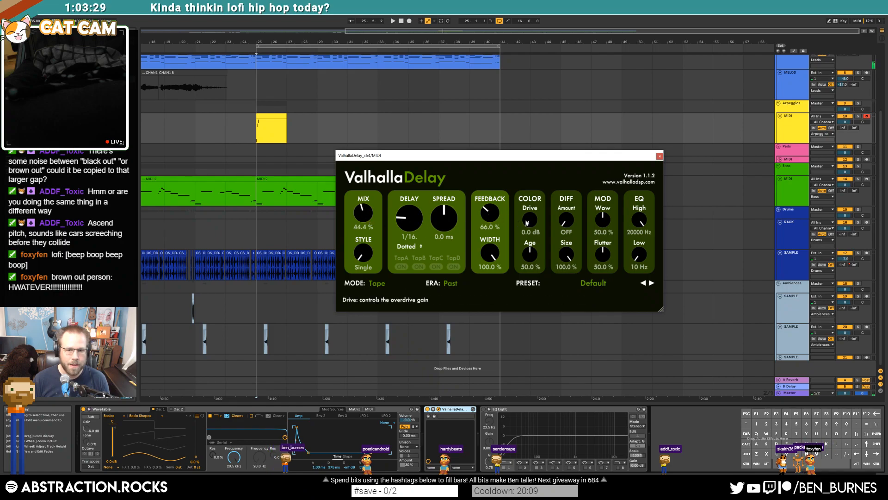
pyautogui.moveTo(522, 215); pyautogui.dragTo(560, 213)
pyautogui.moveTo(308, 452); pyautogui.dragTo(307, 452)
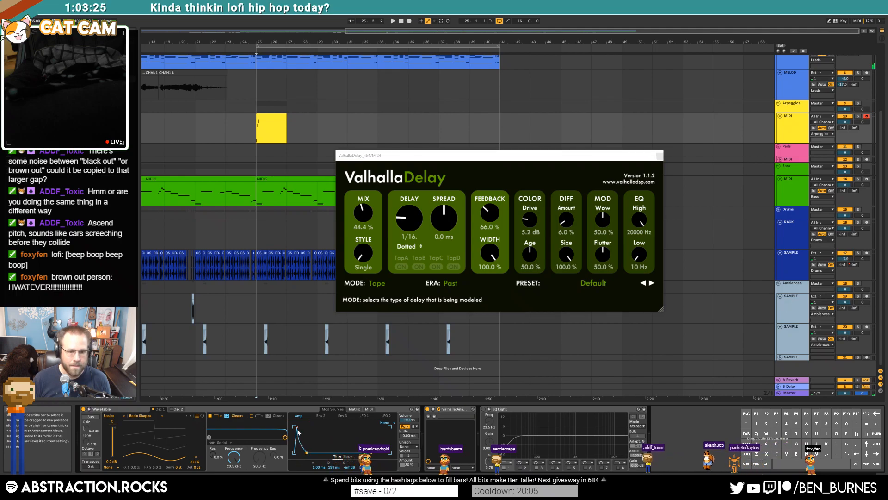
# Open the two-bar arpeggio clip and set ValhallaDelay's delay to a straight 1/8 note while auditioning the figure
pyautogui.doubleClick(283, 116)
pyautogui.moveTo(273, 440); pyautogui.dragTo(177, 390)
pyautogui.press('space')
pyautogui.moveTo(409, 223); pyautogui.dragTo(408, 212)
pyautogui.press('space')
pyautogui.press('space')
pyautogui.click(408, 246)
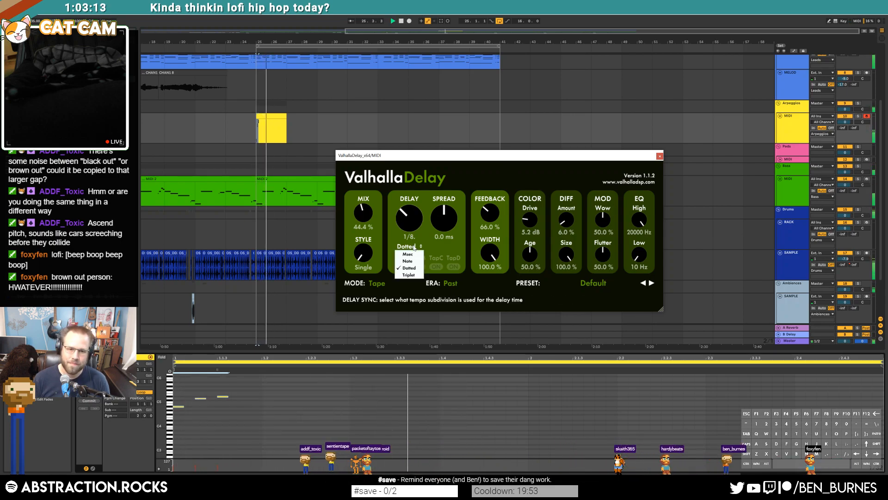
pyautogui.click(412, 262)
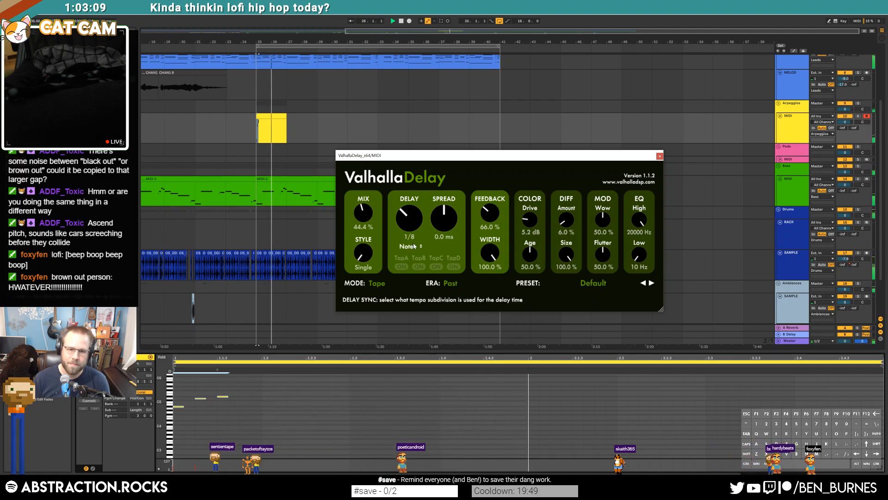
pyautogui.press('space')
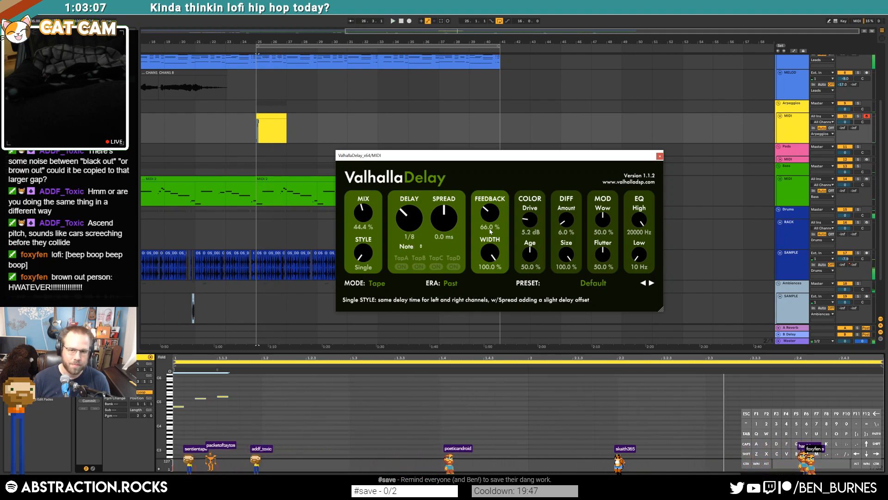
# Set ValhallaDelay's delay time to a straight 1/4 note and its diffusion amount to 9.6% while playing from bar 25
pyautogui.click(253, 131)
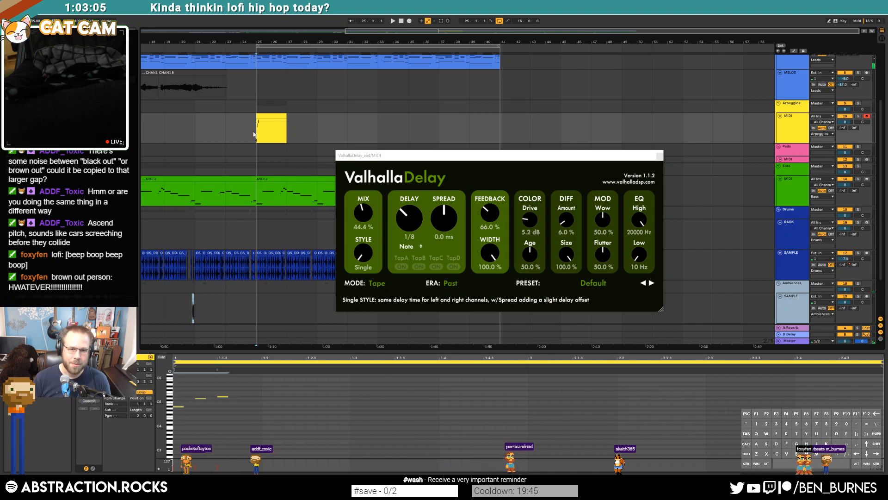
pyautogui.press('space')
pyautogui.click(410, 216)
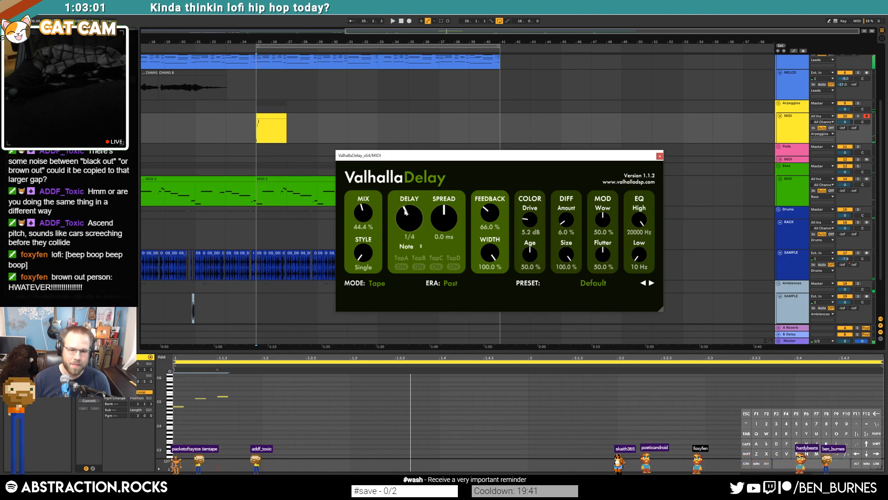
pyautogui.press('space')
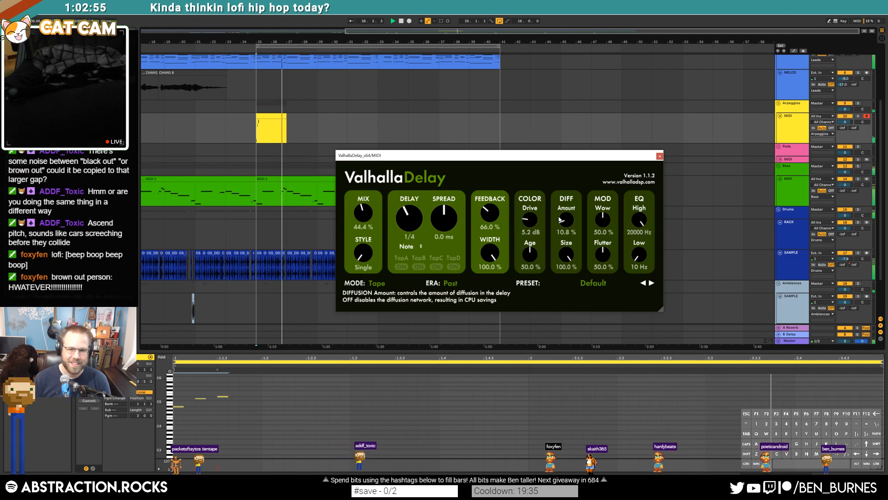
pyautogui.moveTo(561, 223); pyautogui.dragTo(561, 220)
# Extend the arpeggio clip to bar 41 with a four-bar loop and duplicate the figure into the loop's third bar
pyautogui.moveTo(285, 119); pyautogui.dragTo(490, 118)
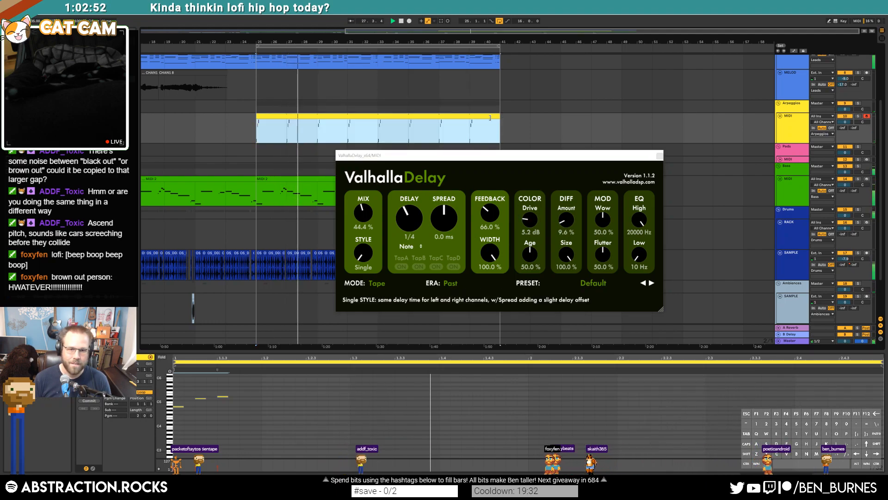
pyautogui.click(139, 417)
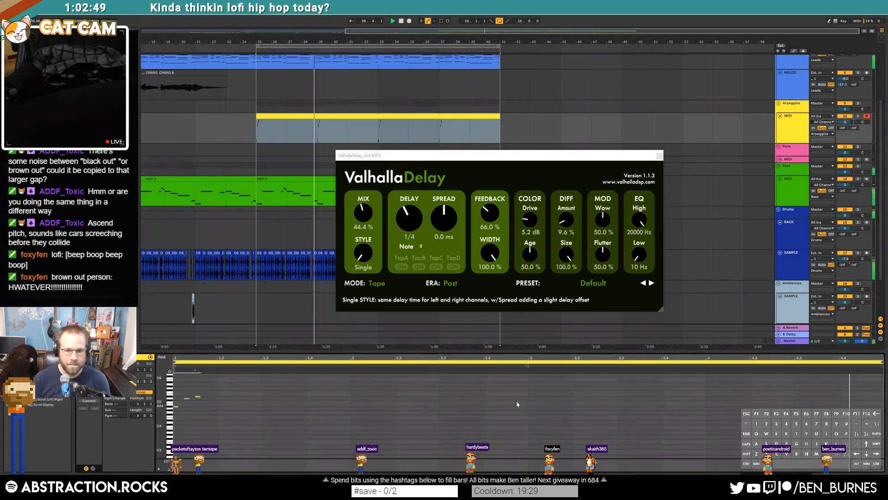
pyautogui.moveTo(526, 389); pyautogui.dragTo(174, 413)
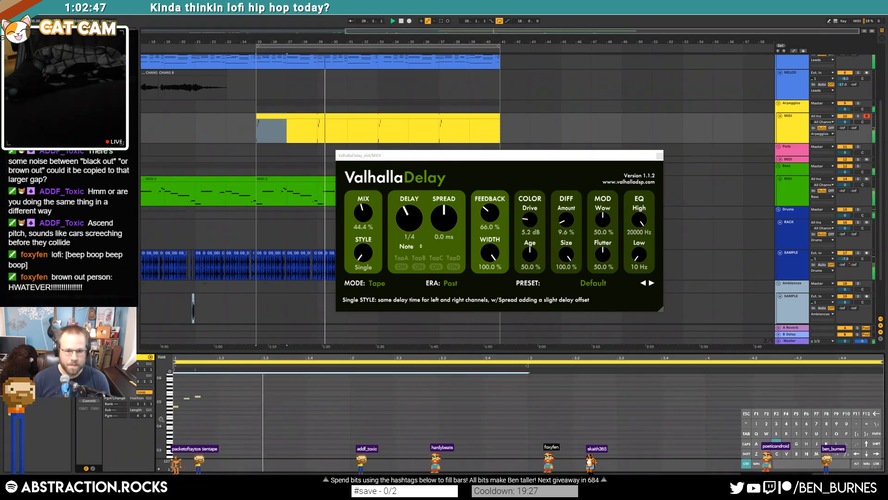
pyautogui.hotkey('ctrl', 'd')
# Raise the last note of the duplicated figure, tuning its pitch by ear during playback
pyautogui.click(554, 397)
pyautogui.press('Up')
pyautogui.press('Up')
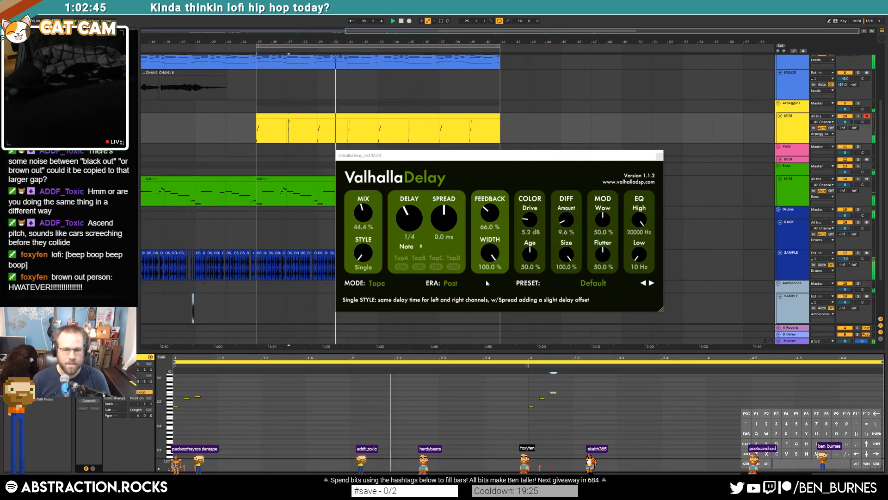
pyautogui.press('Up')
pyautogui.press('Up')
pyautogui.press('Up')
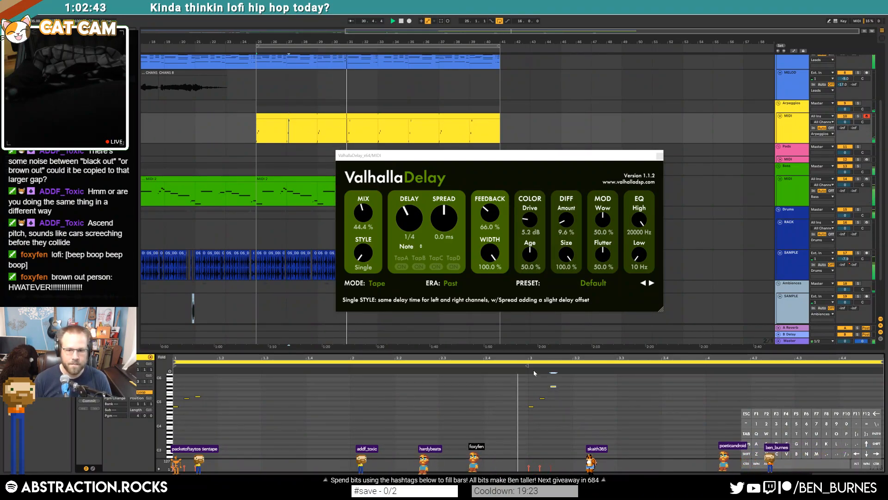
pyautogui.press('Down')
pyautogui.press('Down')
pyautogui.press('Down')
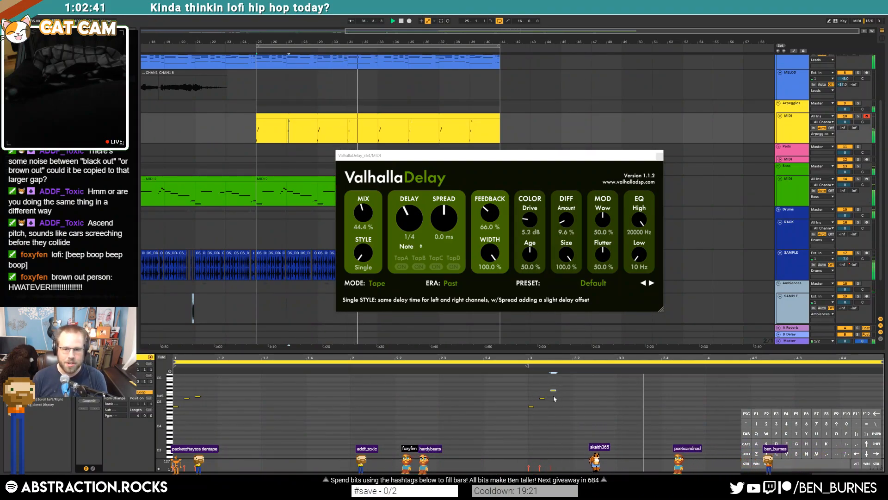
pyautogui.press('space')
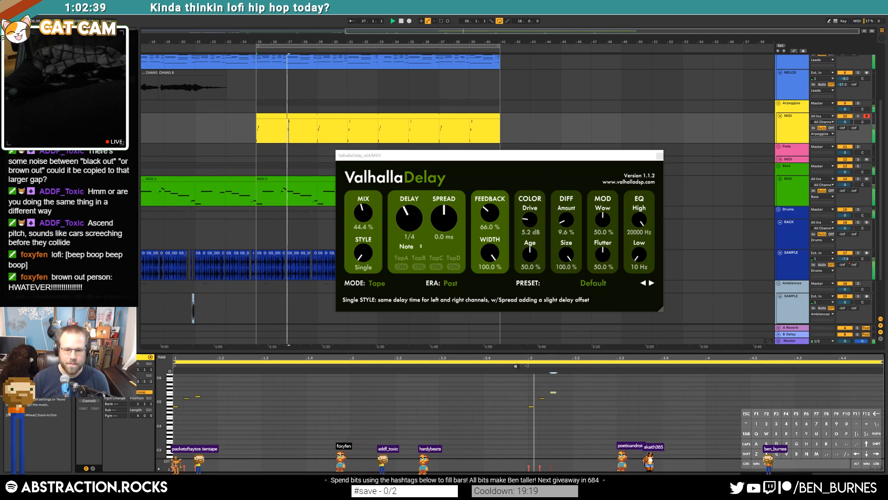
pyautogui.press('space')
# Set ValhallaDelay's delay to dotted 1/8 and lower the first note of the second figure by ear
pyautogui.click(403, 221)
pyautogui.click(409, 268)
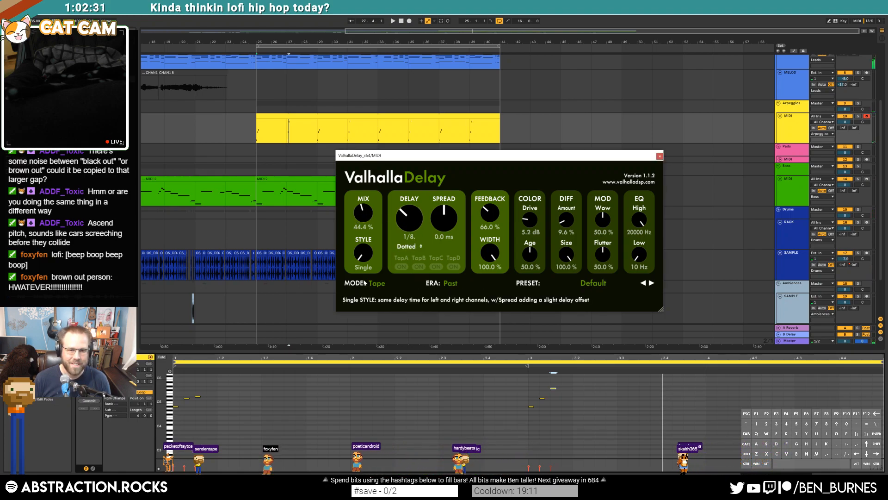
pyautogui.press('space')
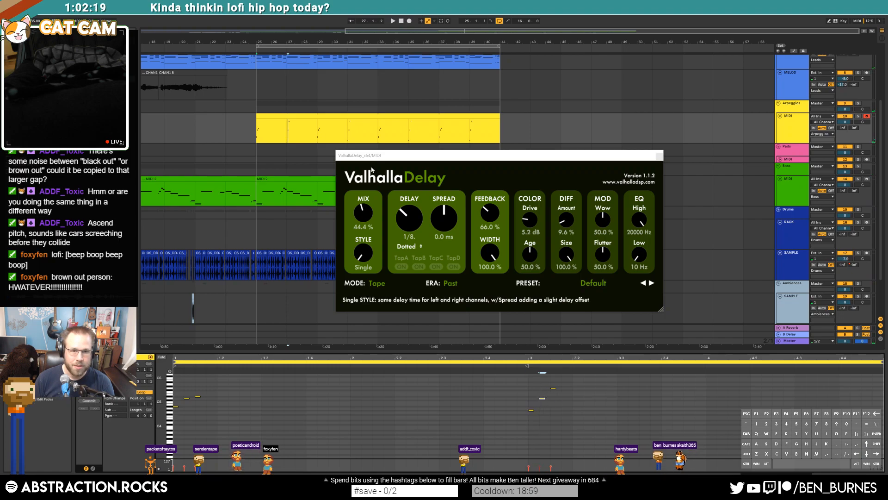
# Inspect the notes of the Leads MIDI clip that starts at bar 25
pyautogui.click(317, 112)
pyautogui.scroll(2, 313, 96)
pyautogui.click(307, 71)
pyautogui.moveTo(159, 428); pyautogui.dragTo(202, 448)
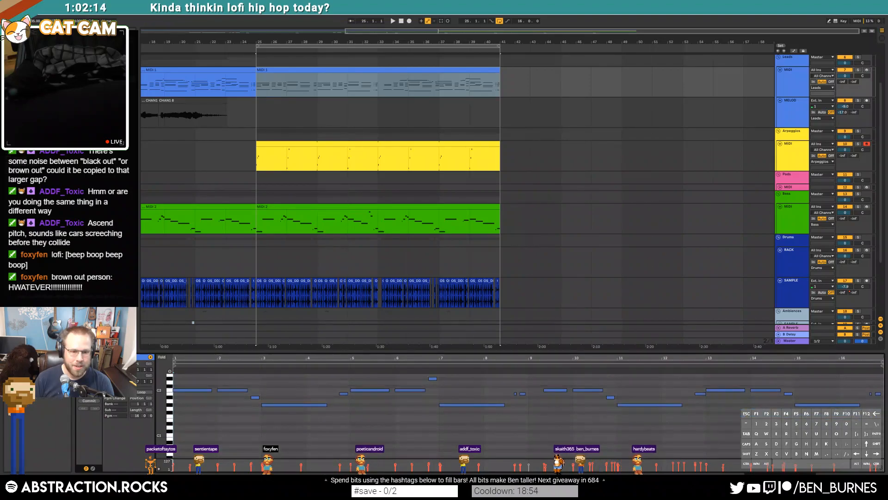
# Transpose all the notes in the arpeggio clip down one octave
pyautogui.click(316, 185)
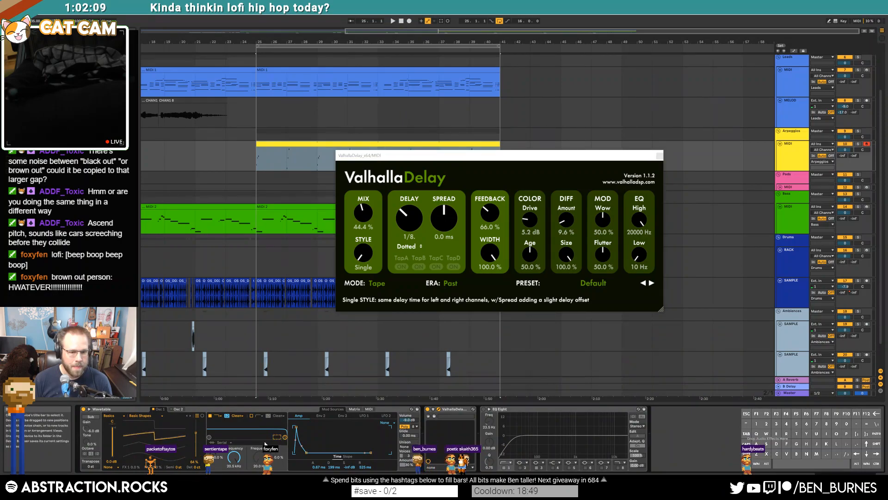
pyautogui.moveTo(378, 156); pyautogui.dragTo(393, 170)
pyautogui.doubleClick(395, 144)
pyautogui.click(320, 414)
pyautogui.hotkey('ctrl', 'a')
pyautogui.hotkey('shift', 'Down')
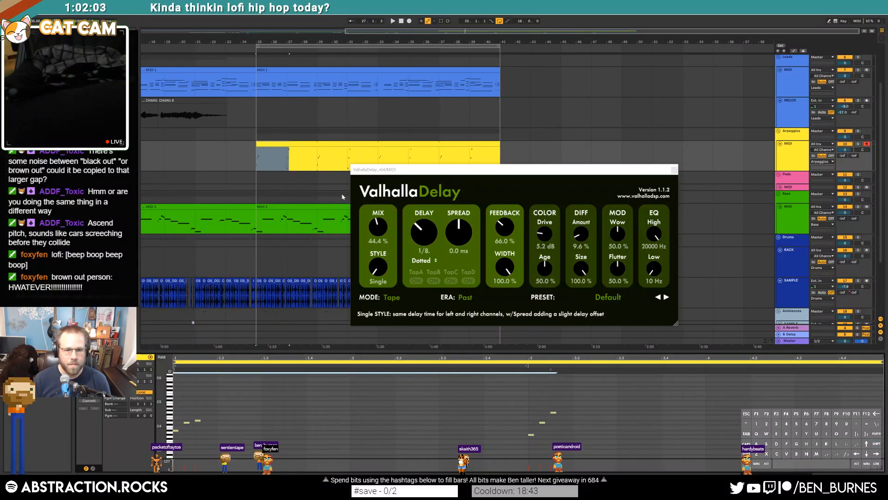
# Set ValhallaDelay to a straight 1/4 note with 45.6% mix, 62.8% feedback and 0.8 ms spread, auditioning from bar 25
pyautogui.press('space')
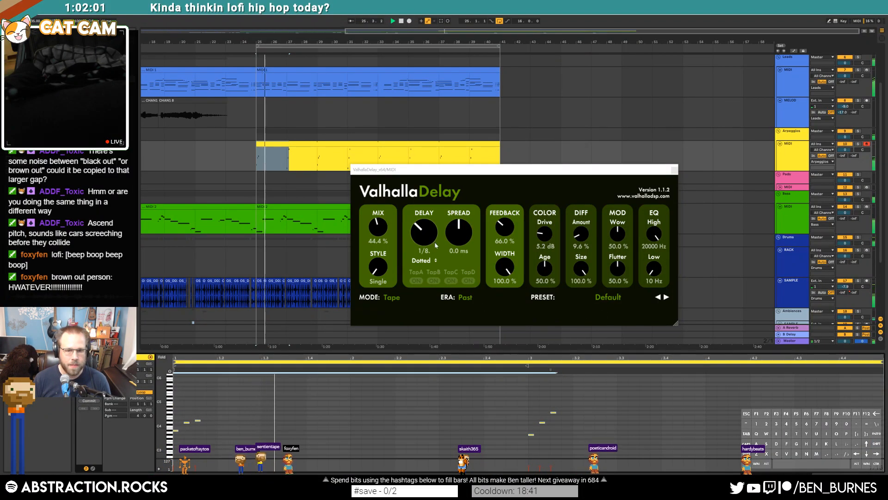
pyautogui.click(425, 261)
pyautogui.click(422, 275)
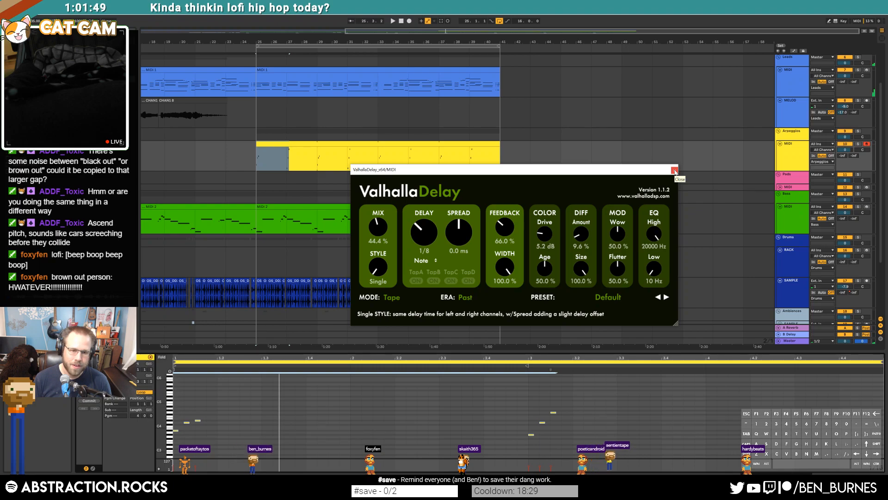
pyautogui.press('space')
pyautogui.press('space')
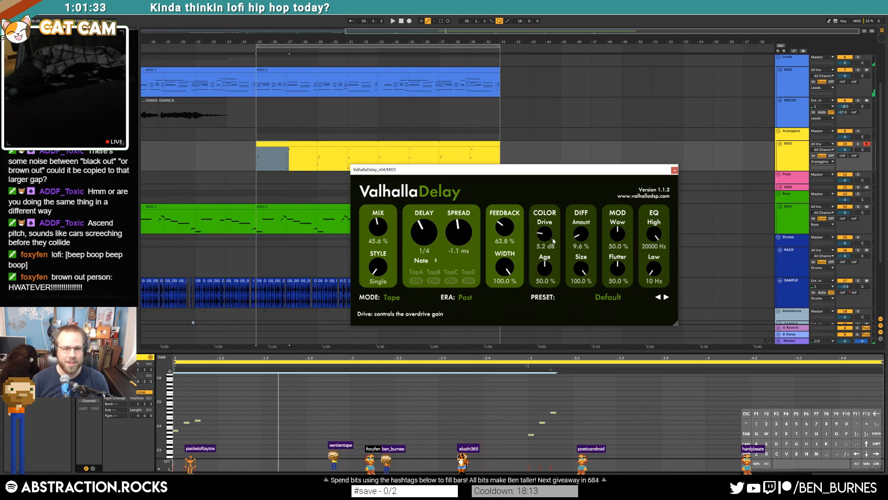
pyautogui.press('space')
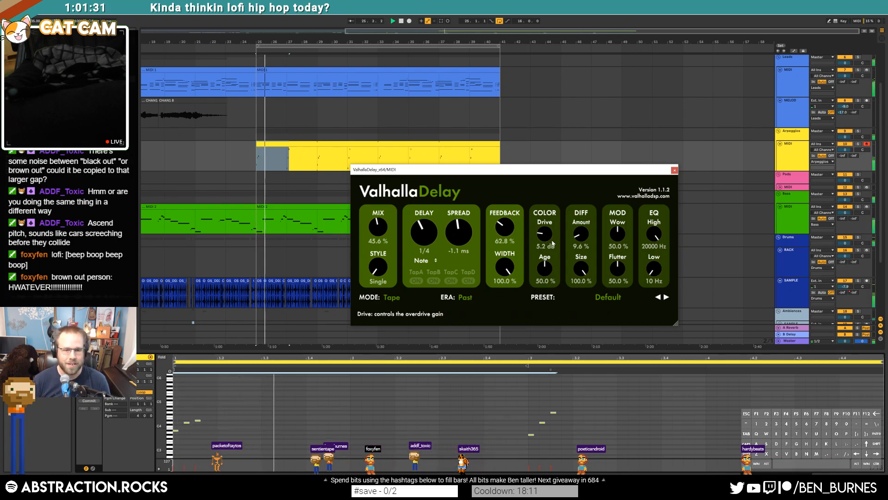
pyautogui.doubleClick(460, 234)
pyautogui.moveTo(460, 234); pyautogui.dragTo(462, 232)
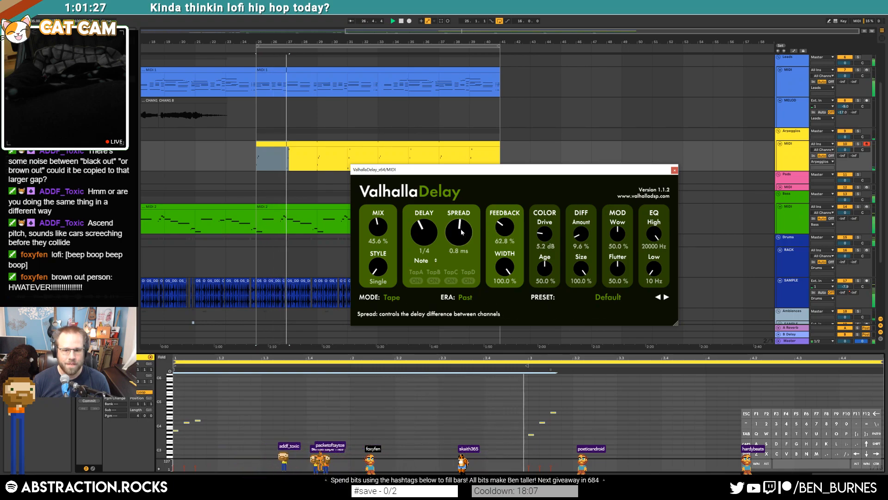
# Lower the last note of the second arpeggio figure to just above its middle note
pyautogui.click(558, 417)
pyautogui.moveTo(554, 412); pyautogui.dragTo(543, 422)
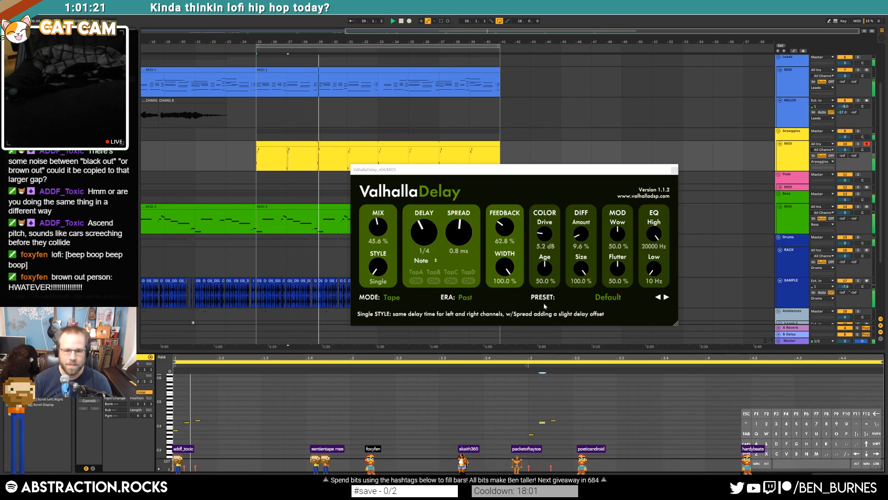
# Shorten ValhallaDelay's delay time to dotted 1/8 and restart playback to hear it against the beat
pyautogui.click(424, 232)
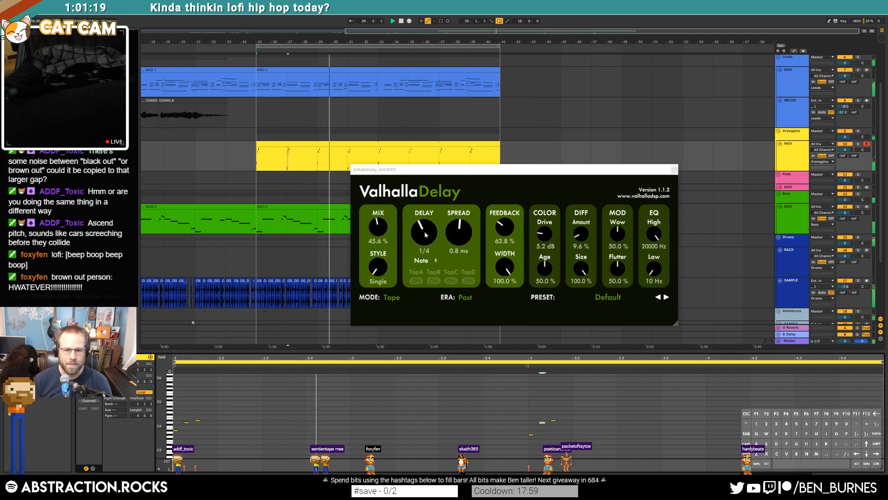
pyautogui.press('space')
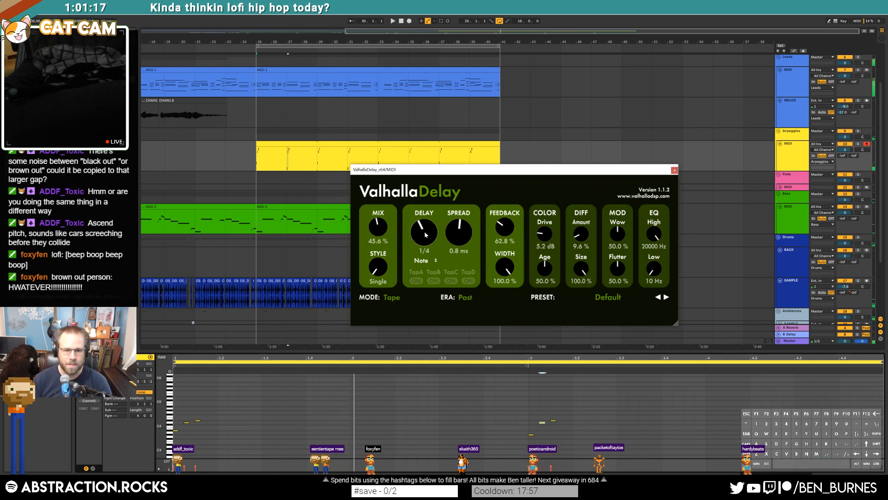
pyautogui.moveTo(425, 234); pyautogui.dragTo(427, 236)
pyautogui.press('space')
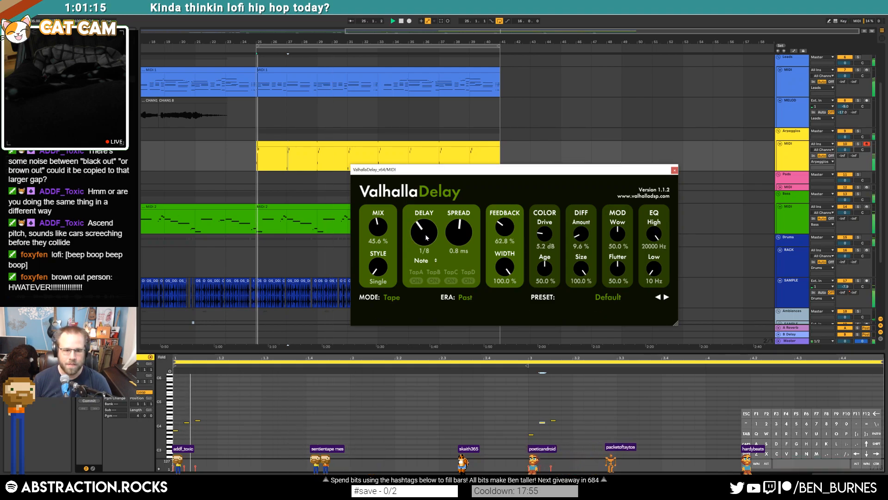
pyautogui.click(422, 260)
pyautogui.click(424, 281)
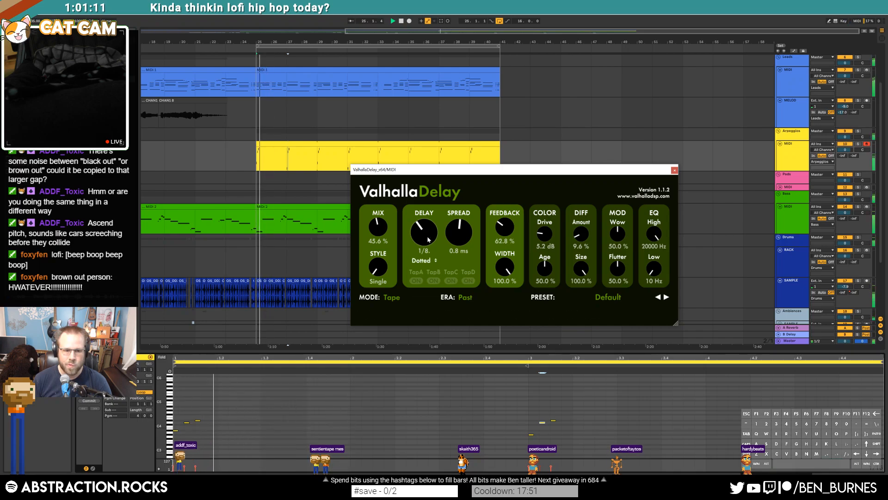
pyautogui.press('space')
pyautogui.press('space')
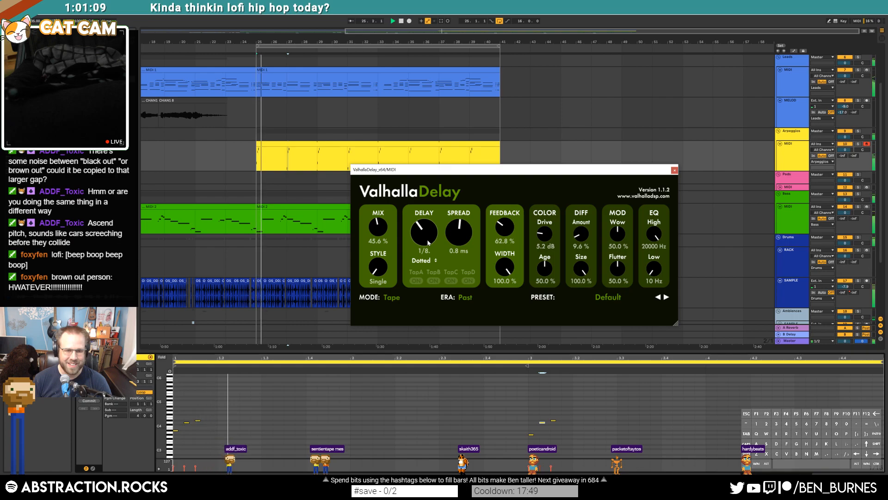
# Repeat the three-note figure back to back through the clip's first bar, set ValhallaDelay's mix to 0% and play it
pyautogui.moveTo(206, 415); pyautogui.dragTo(184, 431)
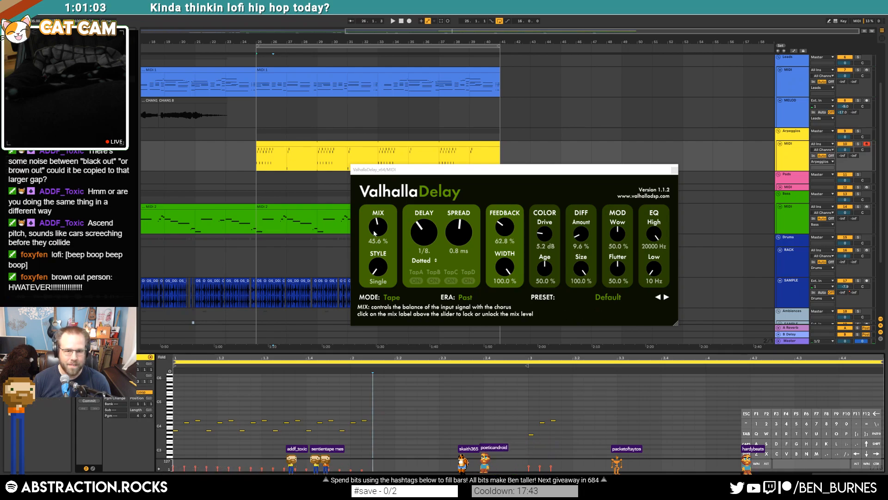
pyautogui.press('space')
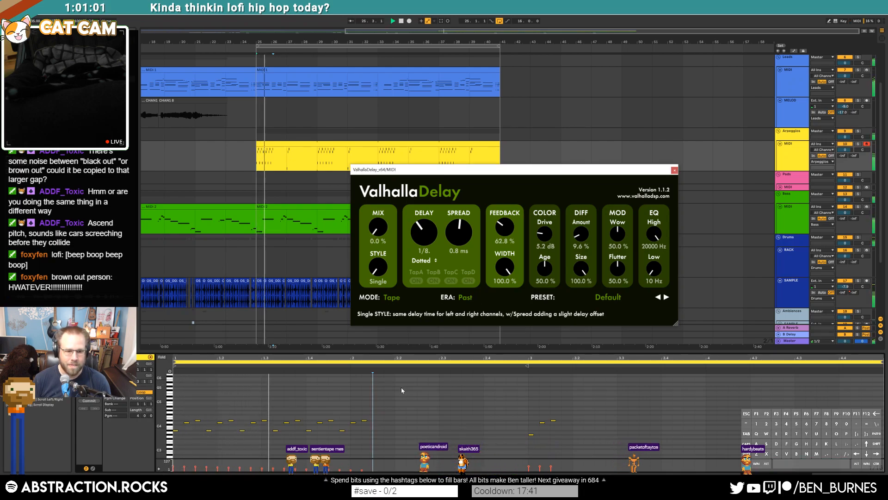
pyautogui.press('space')
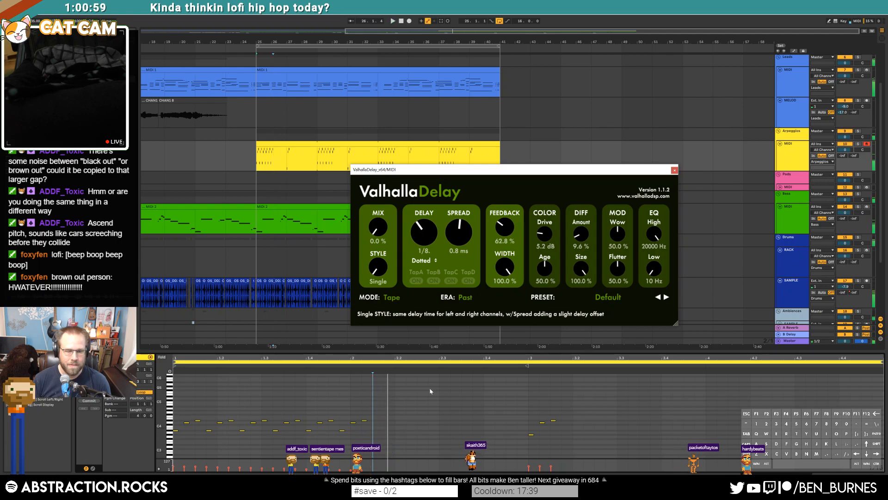
# Route note velocity to Amp at 100 in Wavetable's MIDI modulation matrix and play the result
pyautogui.click(372, 462)
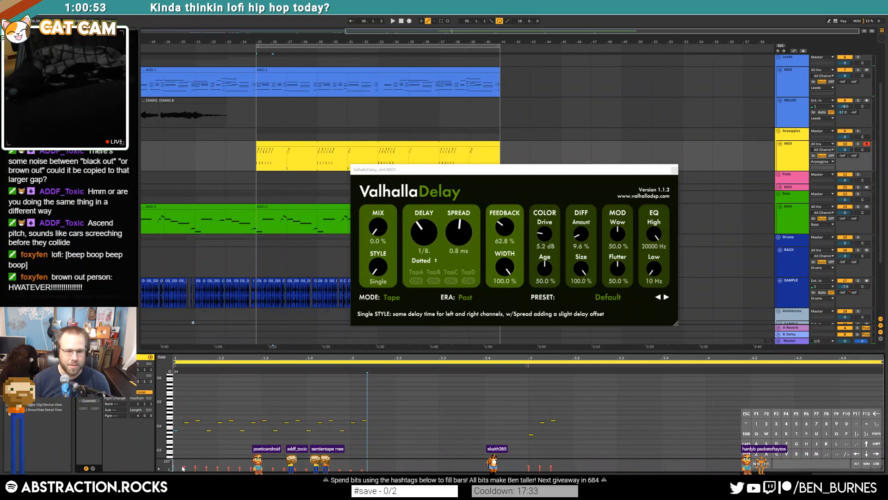
pyautogui.hotkey('shift', 'Tab')
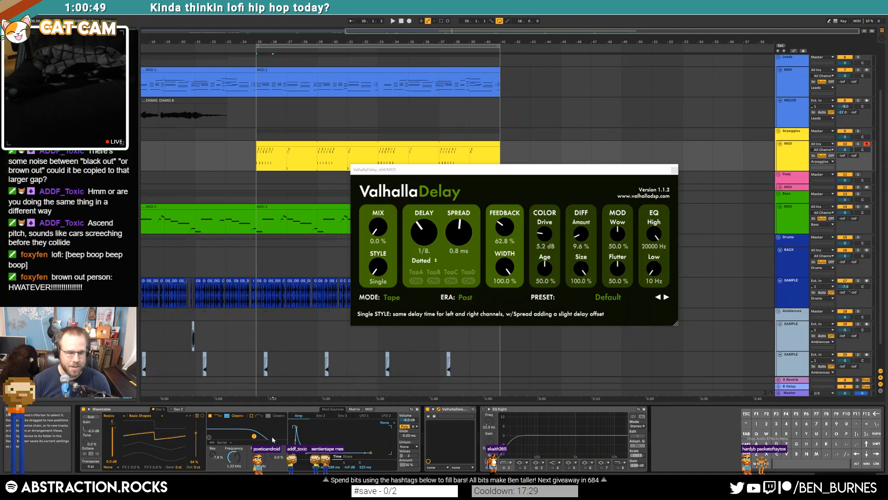
pyautogui.click(355, 411)
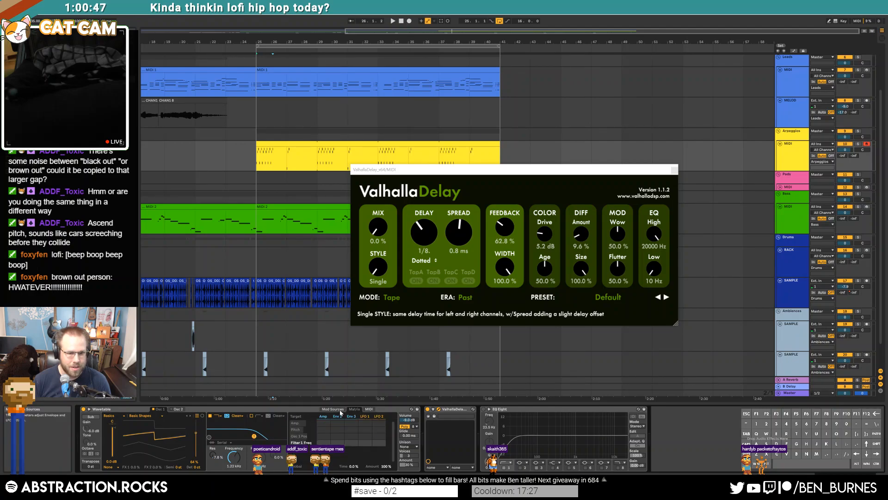
pyautogui.click(341, 411)
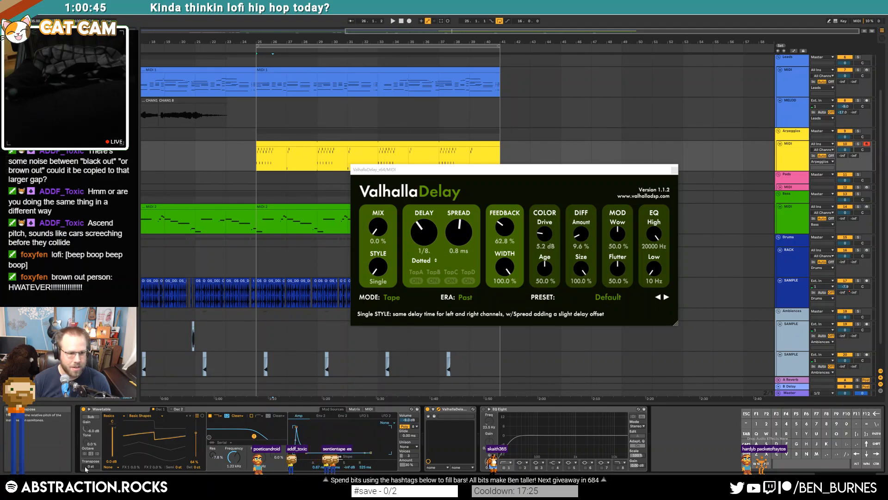
pyautogui.click(352, 411)
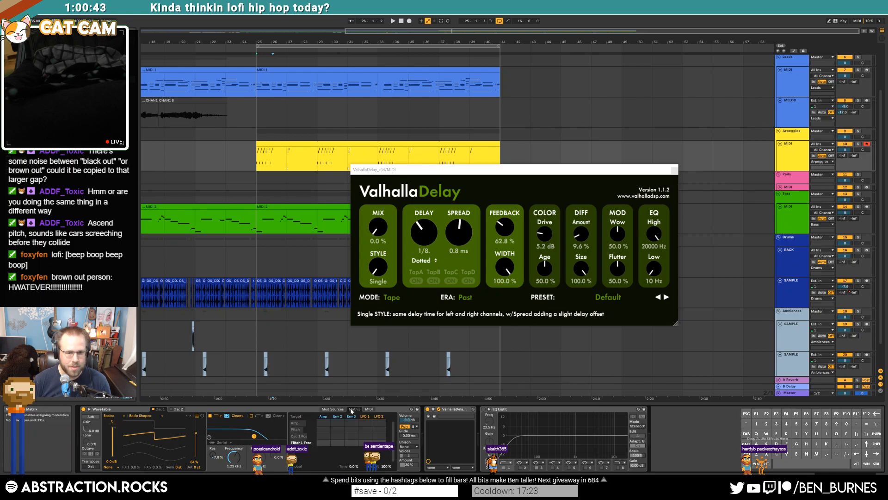
pyautogui.click(368, 411)
pyautogui.moveTo(323, 425); pyautogui.dragTo(324, 402)
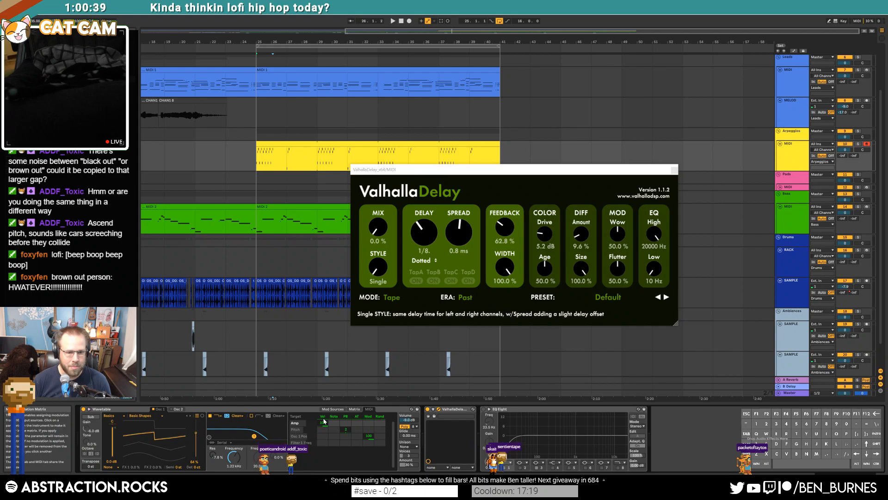
pyautogui.press('space')
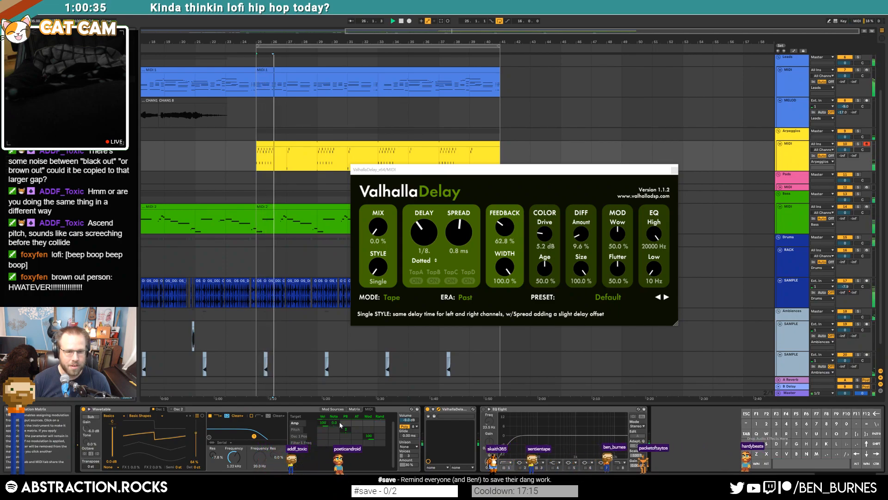
pyautogui.press('space')
# Open the arpeggio clip and duplicate its last nine notes so the figure continues past the clip's first bar
pyautogui.click(285, 146)
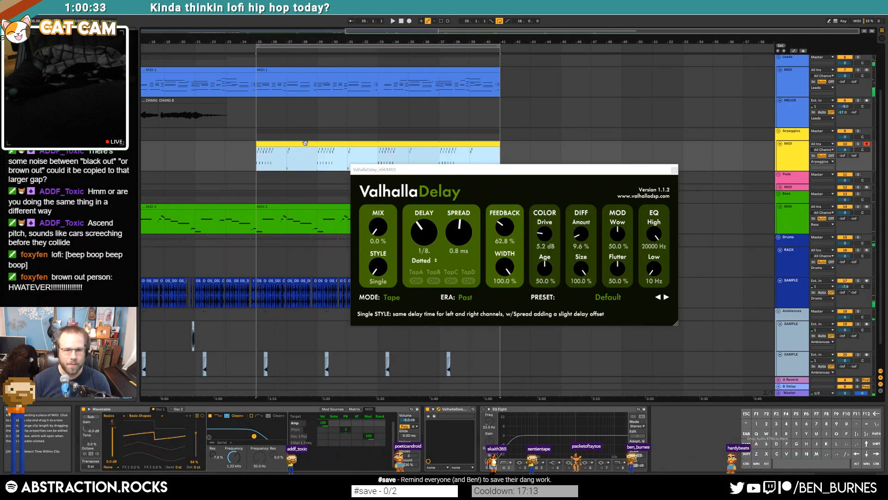
pyautogui.doubleClick(285, 146)
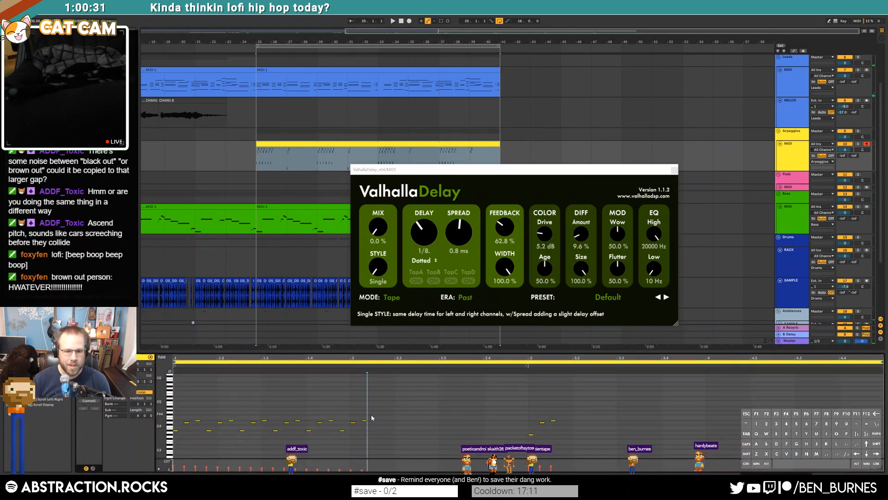
pyautogui.moveTo(371, 415); pyautogui.dragTo(134, 448)
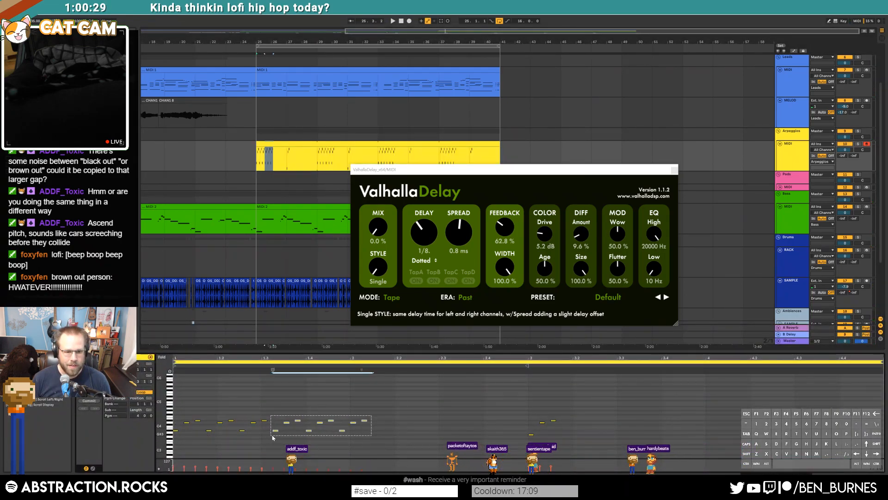
pyautogui.hotkey('ctrl', 'd')
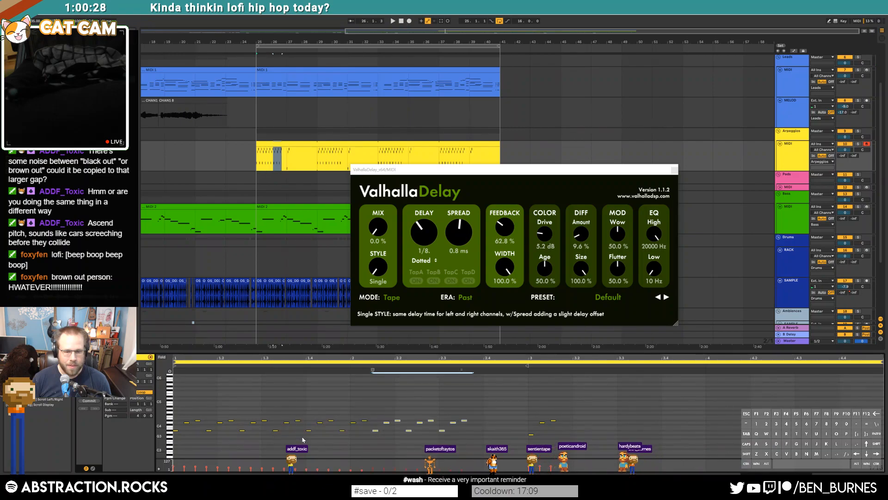
pyautogui.click(471, 466)
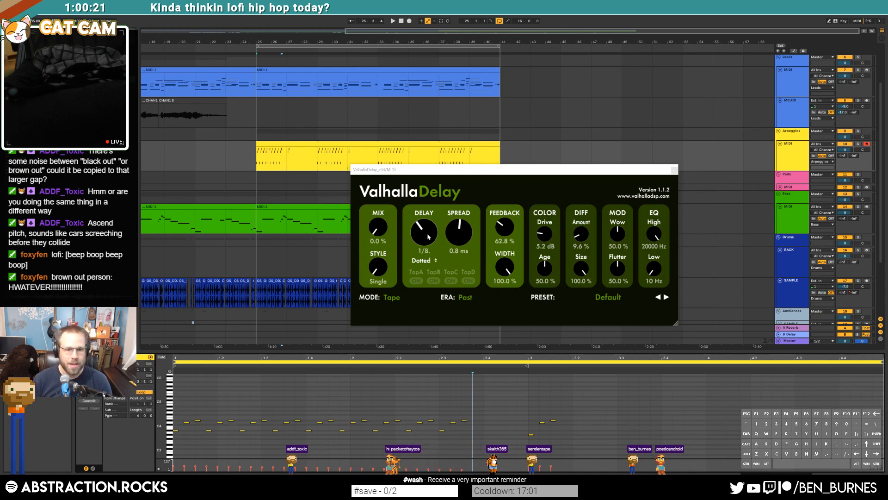
# Set ValhallaDelay's mix to 13.2% and its delay to dotted 1/4, and audition the arpeggio
pyautogui.moveTo(377, 227); pyautogui.dragTo(421, 231)
pyautogui.press('space')
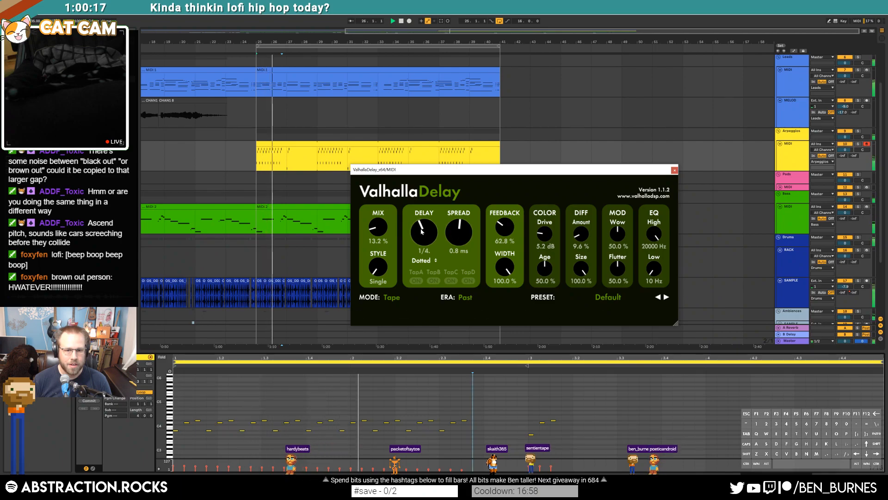
pyautogui.press('space')
# Duplicate the three-note figure to fill the rest of bar 2, and repeat the bar 3 figure to the clip's end
pyautogui.moveTo(436, 415); pyautogui.dragTo(470, 442)
pyautogui.hotkey('ctrl', 'd')
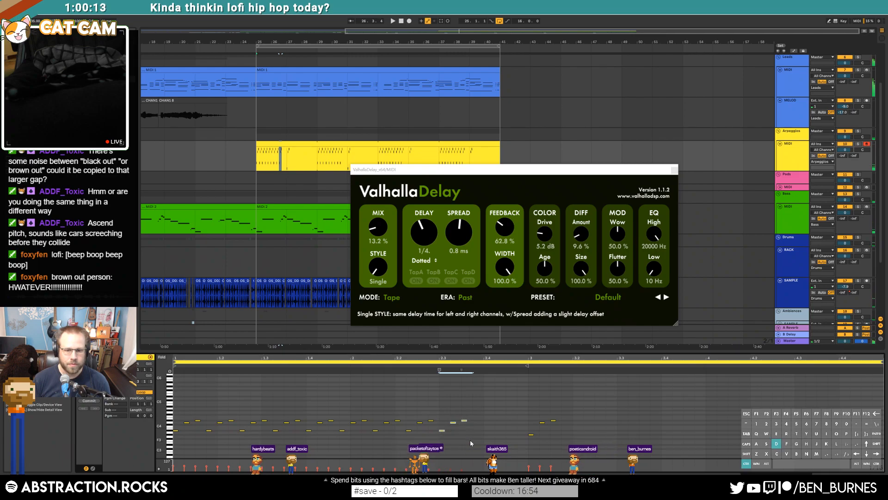
pyautogui.hotkey('ctrl', 'd')
pyautogui.doubleClick(530, 420)
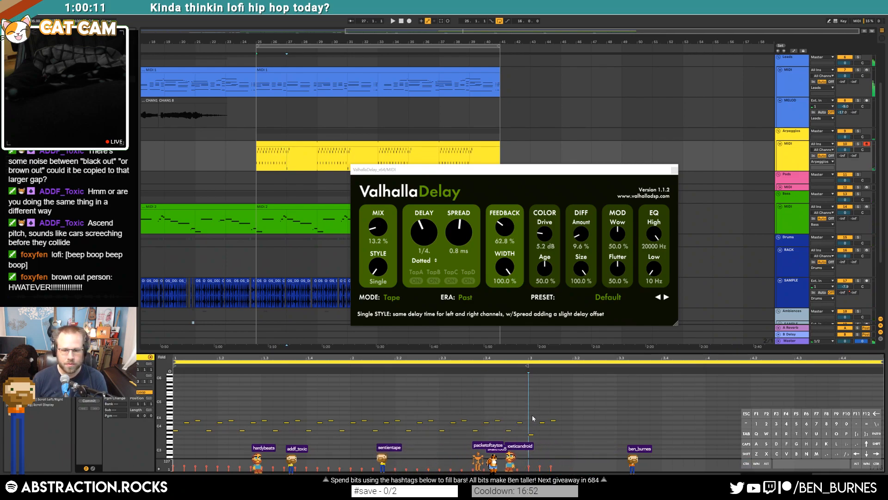
pyautogui.hotkey('ctrl', 'd')
pyautogui.hotkey('ctrl', 'd')
pyautogui.hotkey('ctrl', 'd')
pyautogui.hotkey('ctrl', 'd')
pyautogui.hotkey('ctrl', 'd')
pyautogui.hotkey('ctrl', 'd')
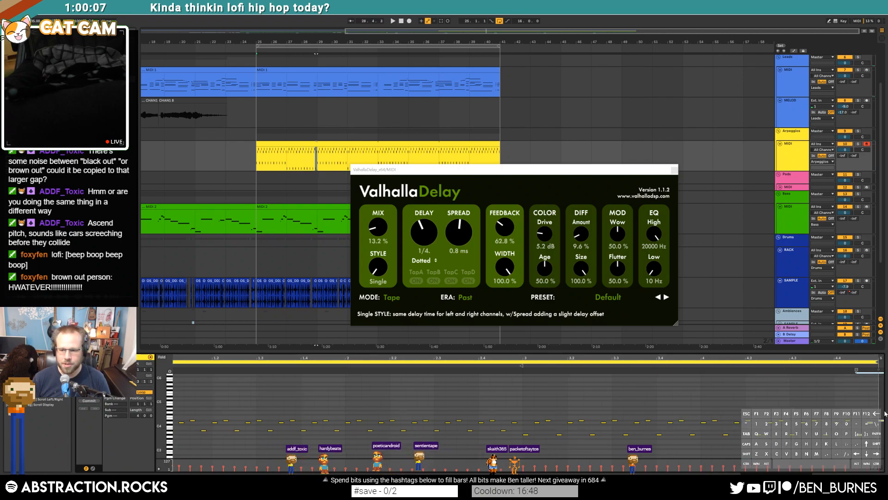
# Draw a descending velocity ramp across each half of the arpeggio clip and play it
pyautogui.scroll(-1, 537, 422)
pyautogui.click(521, 445)
pyautogui.moveTo(522, 471); pyautogui.dragTo(155, 459)
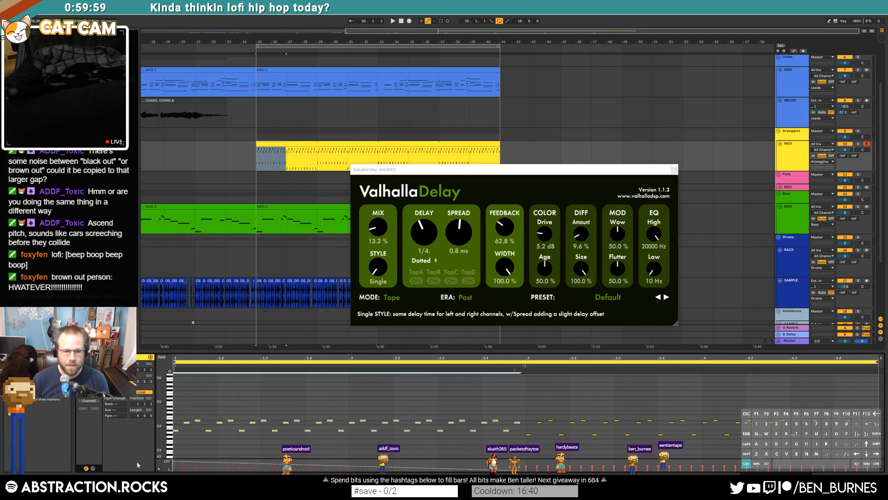
pyautogui.click(524, 467)
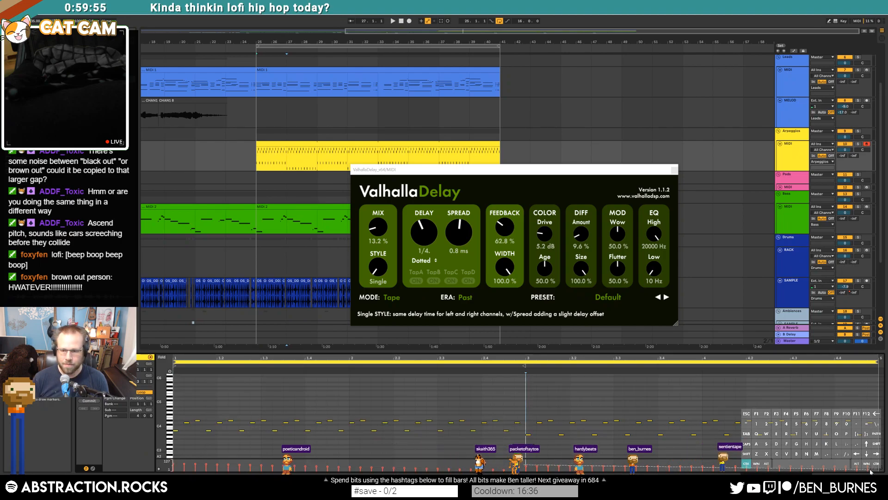
pyautogui.press('space')
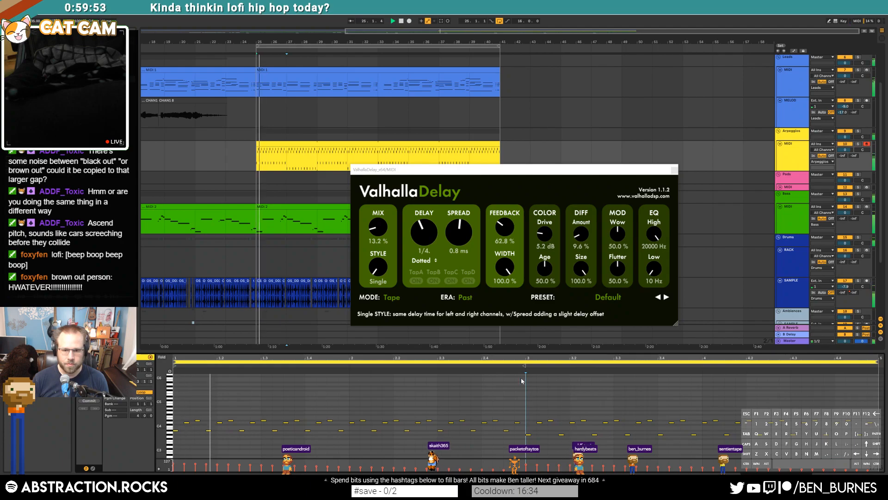
# Raise the repeated notes in the clip's second half row by row, shifting the figure to higher pitches
pyautogui.moveTo(524, 432); pyautogui.dragTo(866, 453)
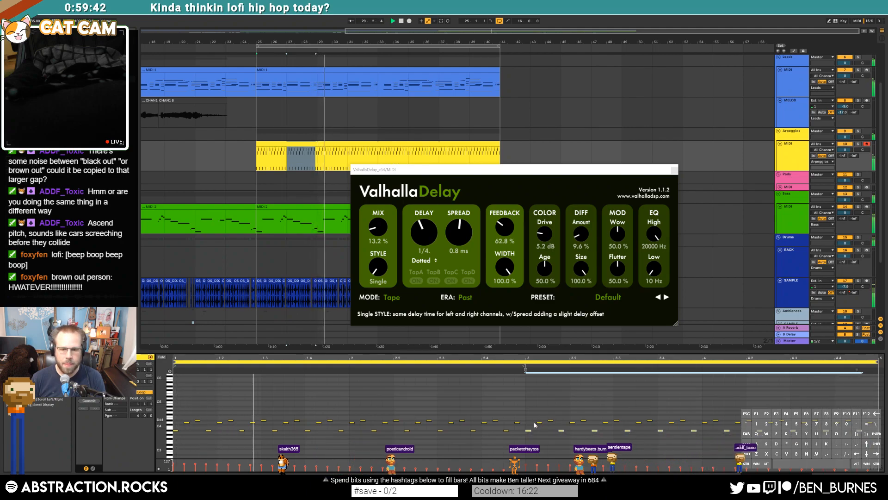
pyautogui.moveTo(535, 417); pyautogui.dragTo(633, 424)
pyautogui.moveTo(707, 431); pyautogui.dragTo(876, 426)
pyautogui.press('Down')
pyautogui.press('Up')
pyautogui.press('Up')
pyautogui.moveTo(546, 416); pyautogui.dragTo(875, 420)
pyautogui.press('Up')
pyautogui.press('Up')
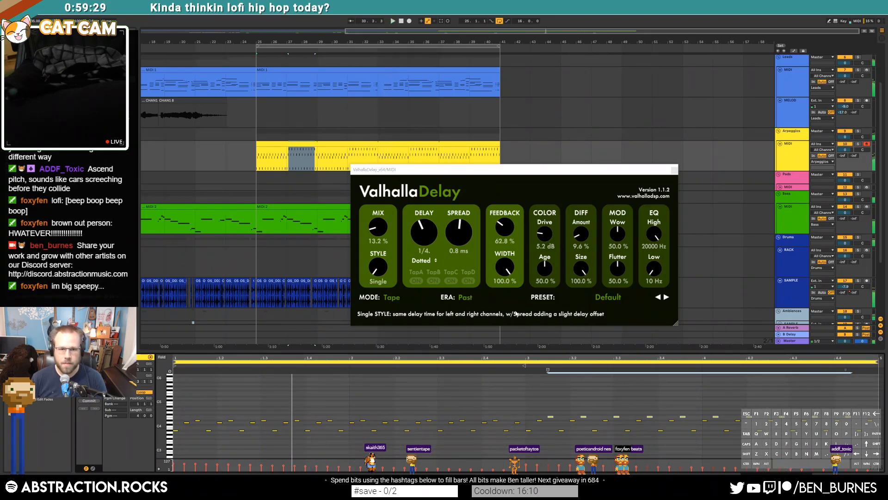
# Delete the repeated arpeggio notes, keeping only the opening three-note figure in each half of the clip
pyautogui.moveTo(206, 409); pyautogui.dragTo(523, 442)
pyautogui.press('Delete')
pyautogui.moveTo(609, 432); pyautogui.dragTo(863, 446)
pyautogui.press('Delete')
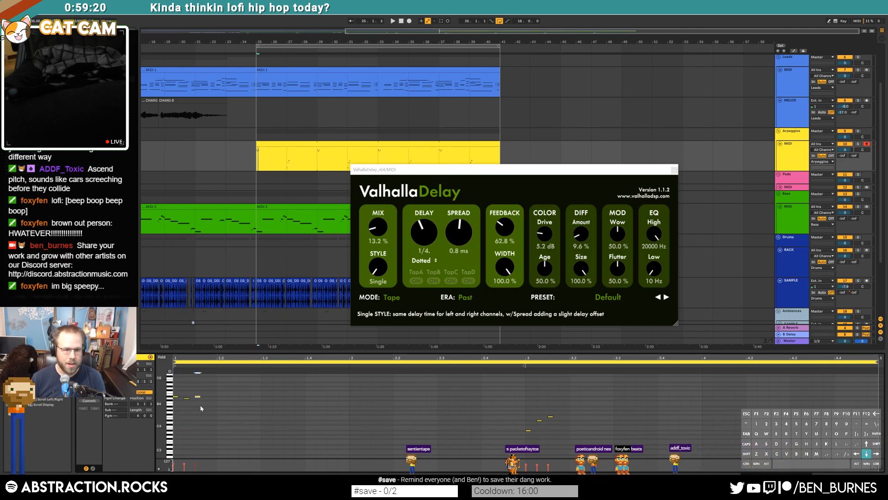
# Drop the first figure's last note below its other two, and move the second figure into the higher register with its last note lowest
pyautogui.moveTo(197, 402); pyautogui.dragTo(198, 407)
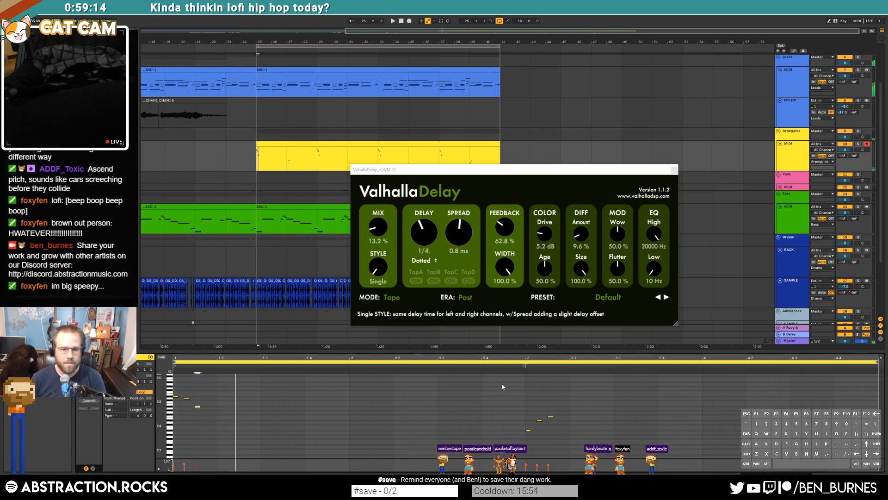
pyautogui.hotkey('shift', 'Up')
pyautogui.moveTo(564, 444); pyautogui.dragTo(542, 402)
pyautogui.press('Up')
pyautogui.press('Up')
pyautogui.press('Up')
pyautogui.press('Up')
pyautogui.press('Up')
pyautogui.press('Down')
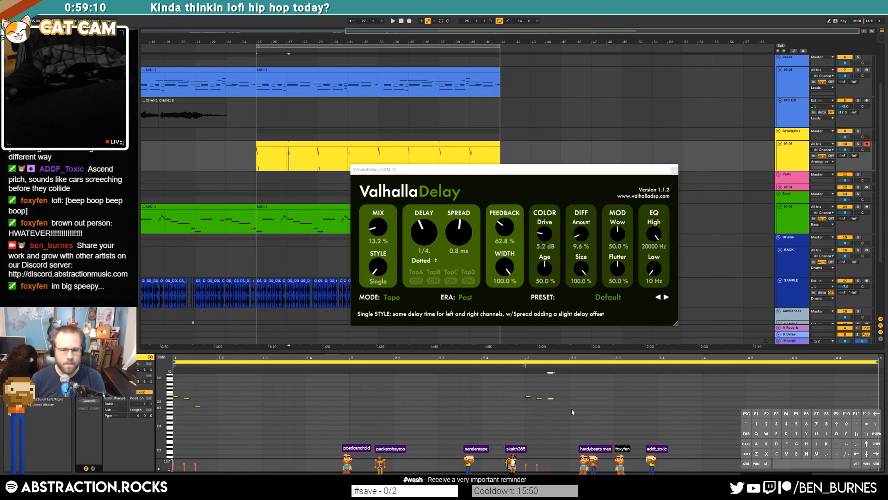
pyautogui.press('Down')
pyautogui.press('Down')
pyautogui.press('Down')
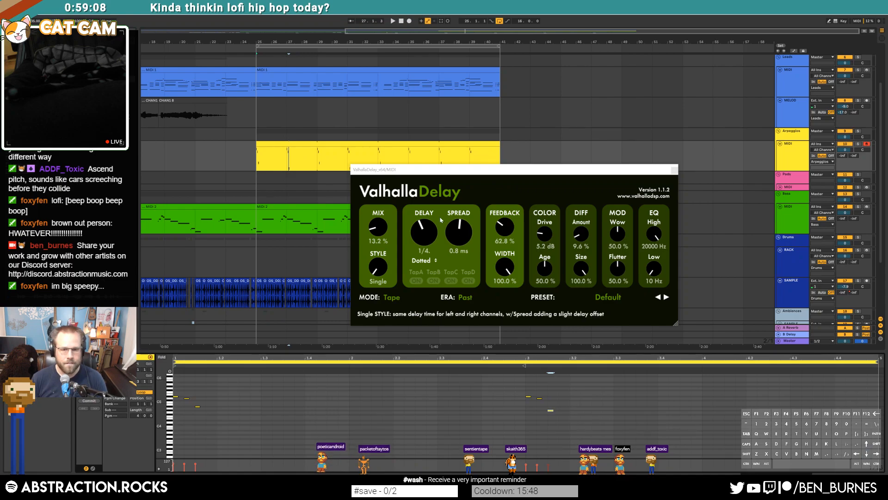
# Switch ValhallaDelay's sync to Triplet and audition the delay at 1/4T and 1/8T
pyautogui.click(429, 261)
pyautogui.click(430, 276)
pyautogui.click(426, 261)
pyautogui.click(423, 290)
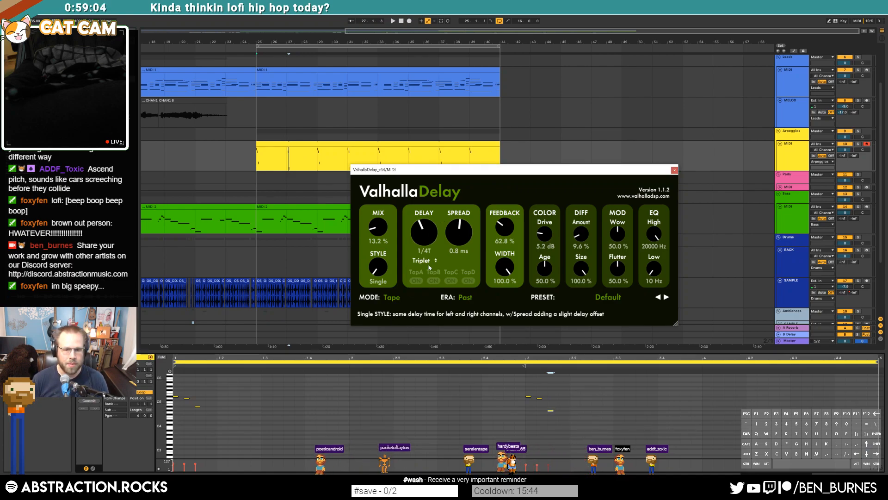
pyautogui.press('space')
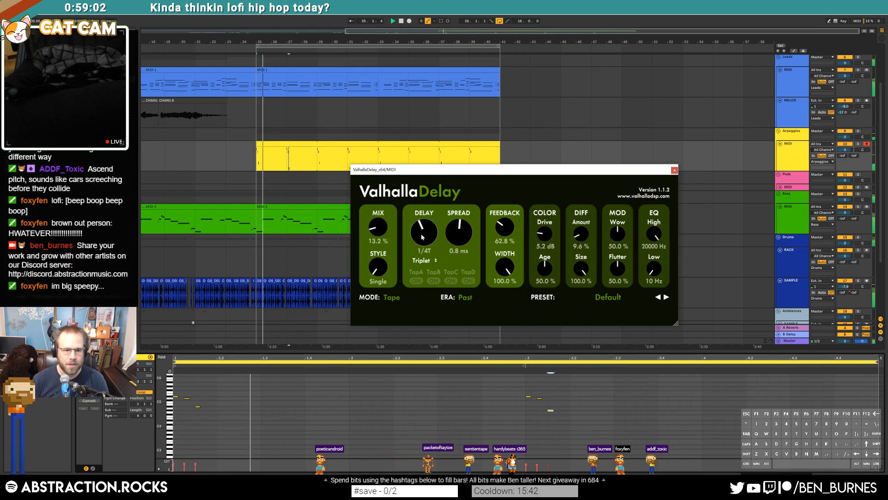
pyautogui.press('space')
pyautogui.moveTo(421, 237); pyautogui.dragTo(426, 239)
pyautogui.press('space')
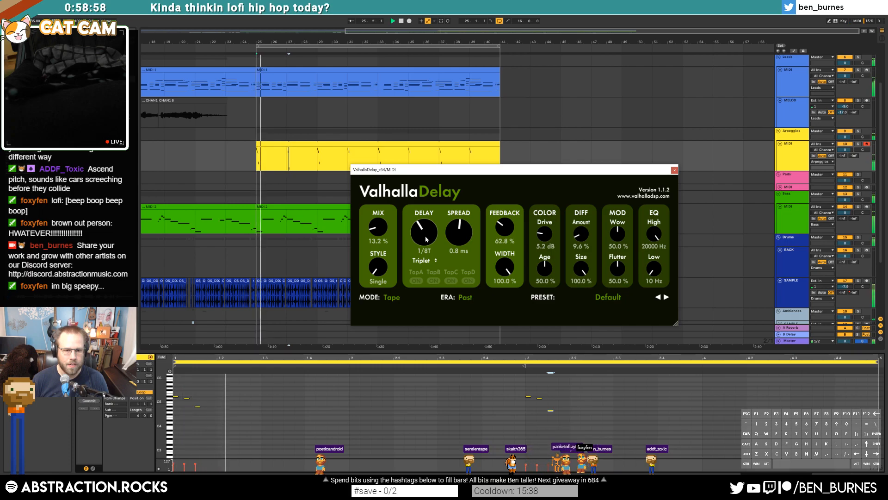
# Return ValhallaDelay to 1/4T and set 1.6 ms spread, 78.8% feedback and 20.0% mix during playback
pyautogui.moveTo(427, 239); pyautogui.dragTo(462, 239)
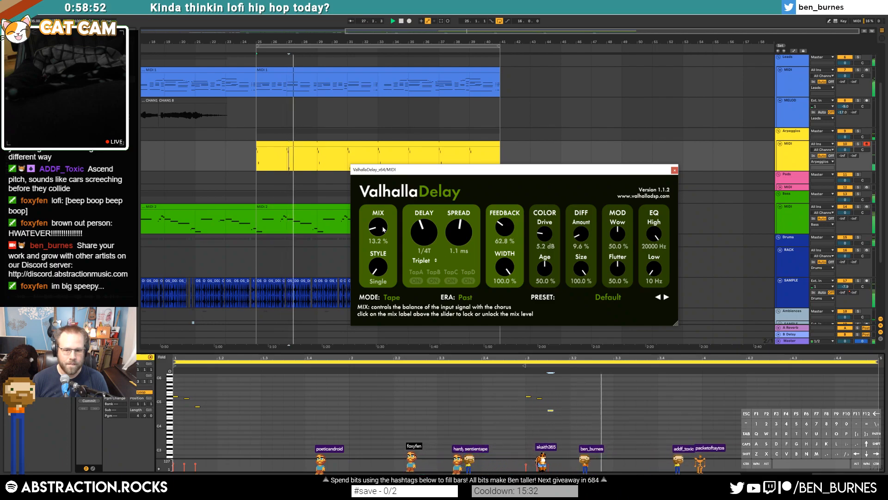
pyautogui.moveTo(462, 236); pyautogui.dragTo(507, 225)
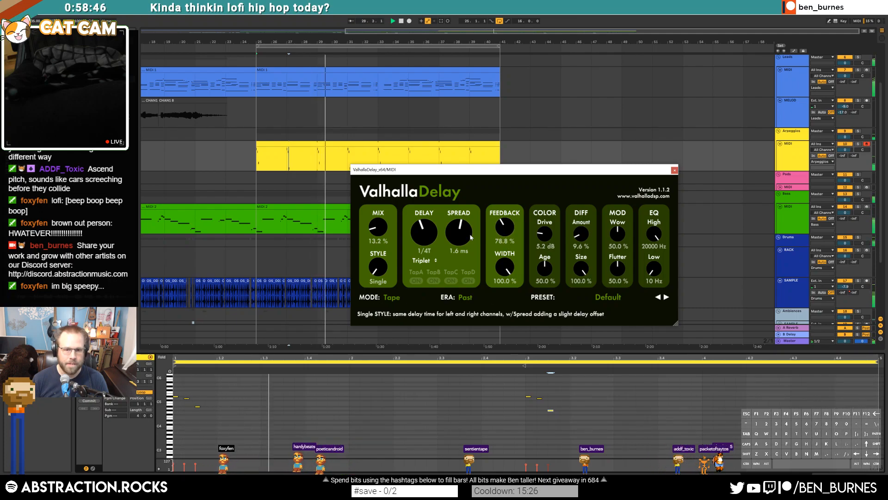
pyautogui.moveTo(375, 226); pyautogui.dragTo(375, 224)
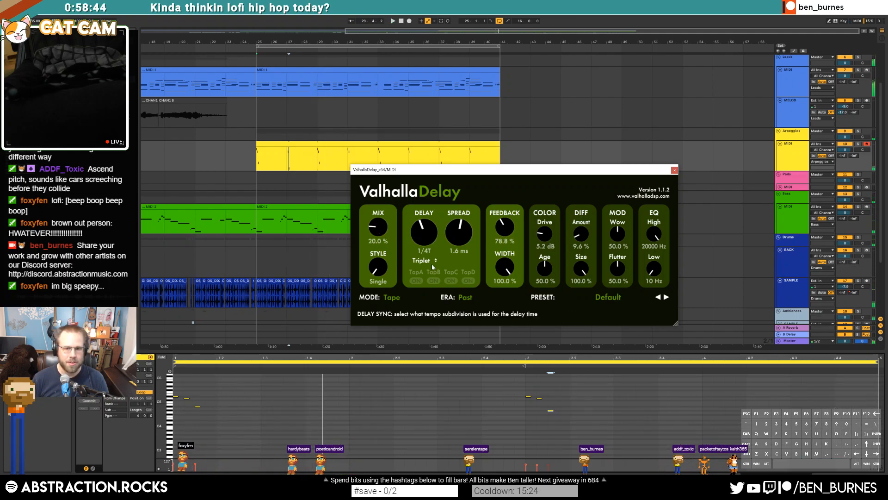
# Set ValhallaDelay to a straight 1/8 note, solo the arpeggio's MIDI track and play it
pyautogui.click(423, 275)
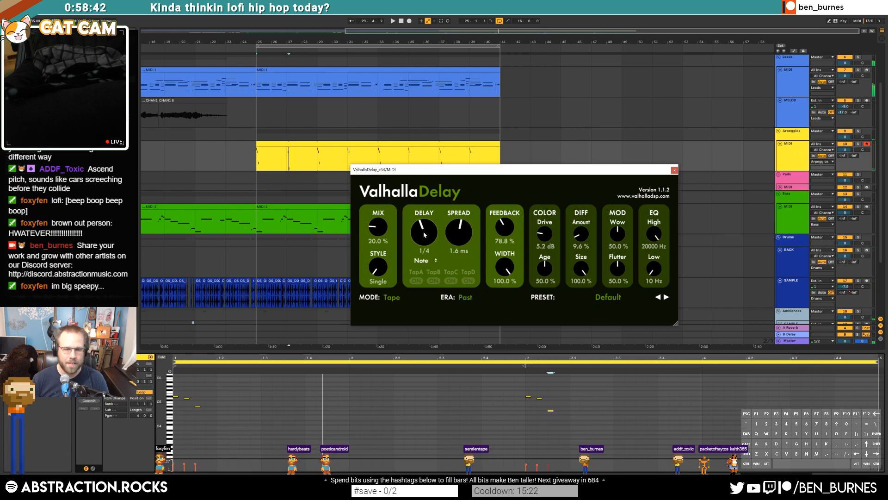
pyautogui.press('space')
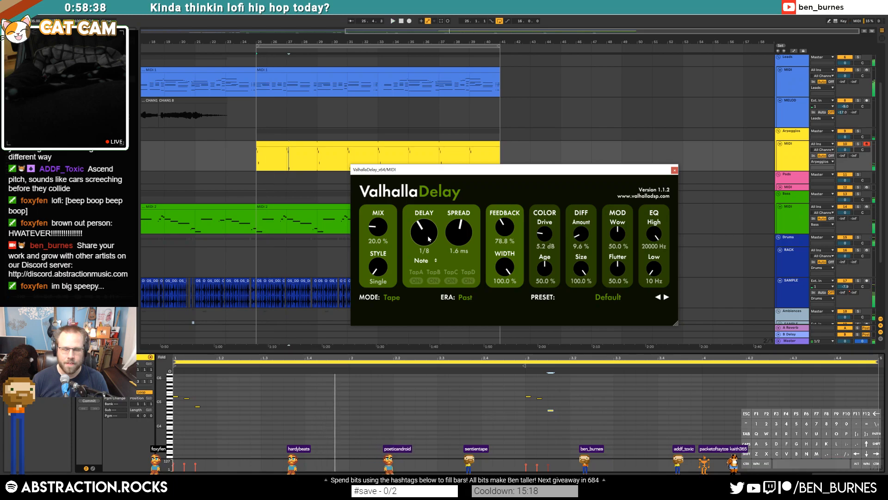
pyautogui.click(856, 144)
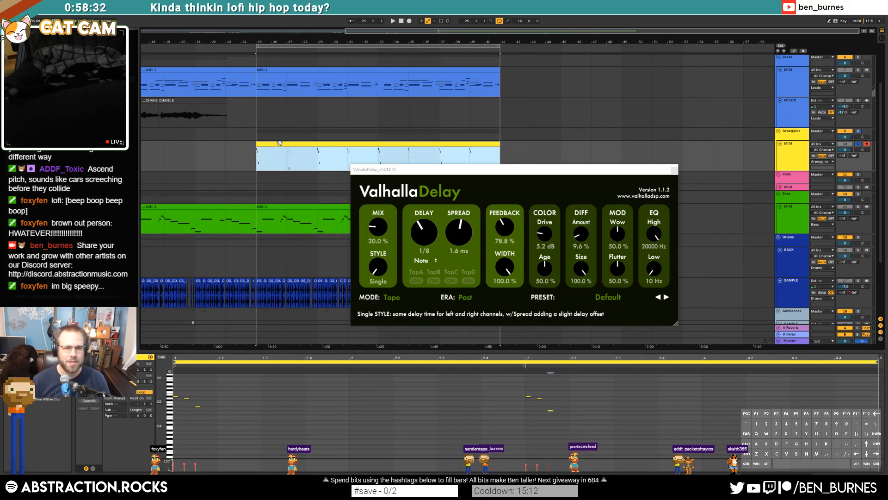
pyautogui.press('space')
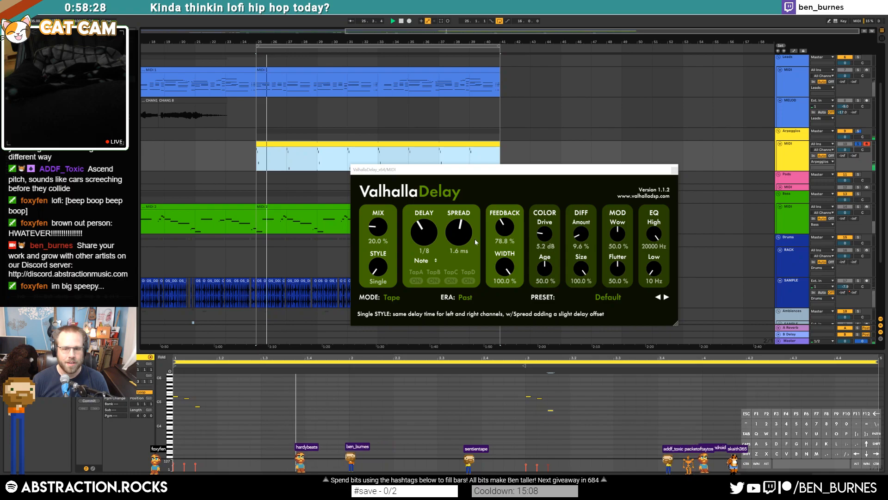
# Unsolo the arpeggio track and set ValhallaDelay to 82.0% feedback, 1.8 ms spread and 20.8% mix before closing it
pyautogui.moveTo(503, 229); pyautogui.dragTo(503, 228)
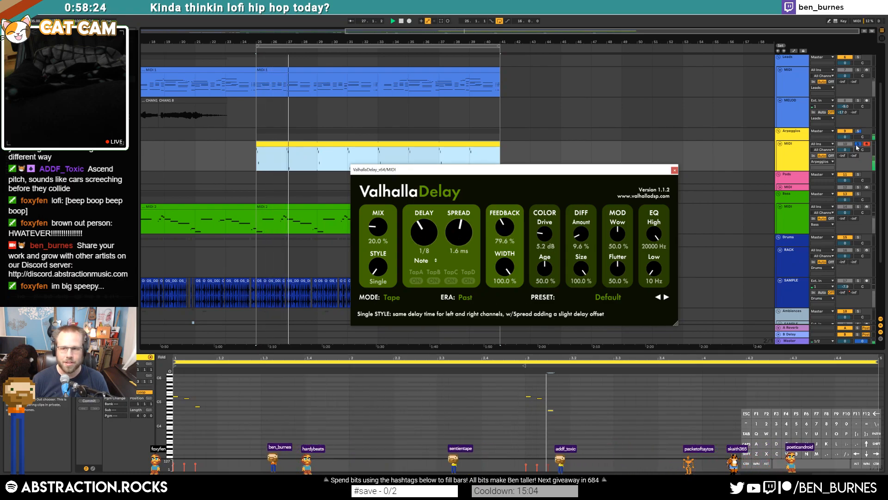
pyautogui.click(858, 147)
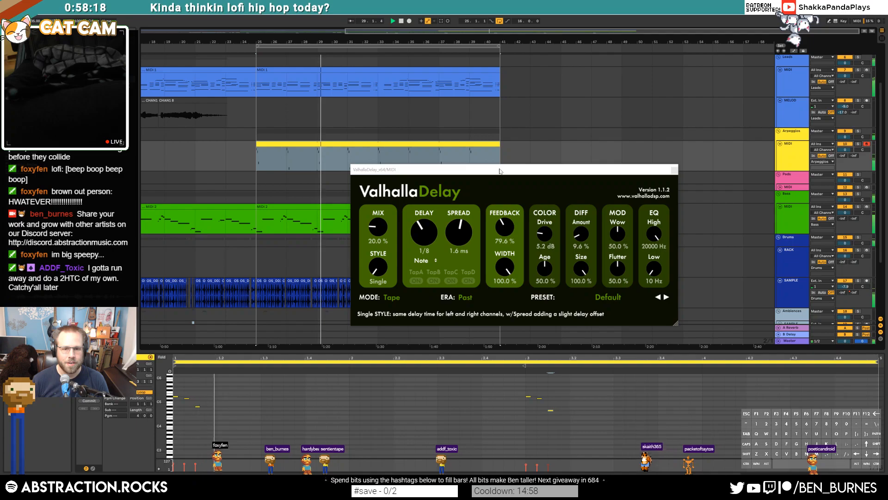
pyautogui.moveTo(506, 229); pyautogui.dragTo(506, 226)
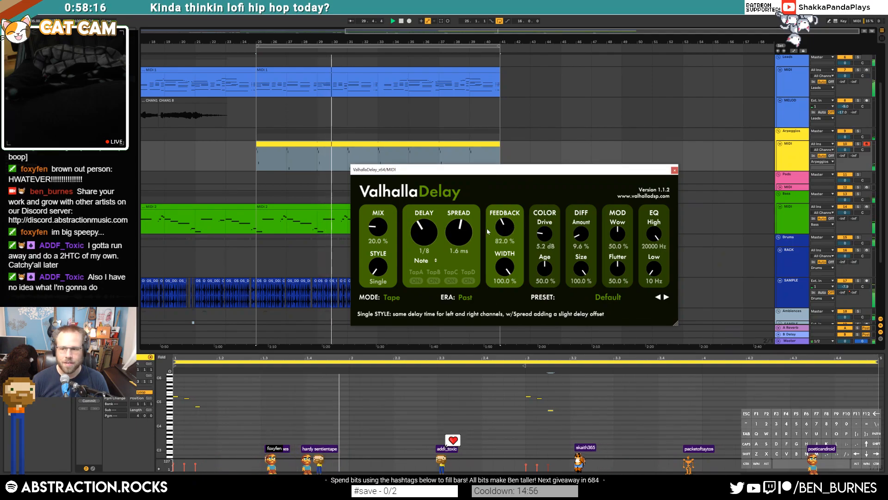
pyautogui.moveTo(447, 238); pyautogui.dragTo(446, 237)
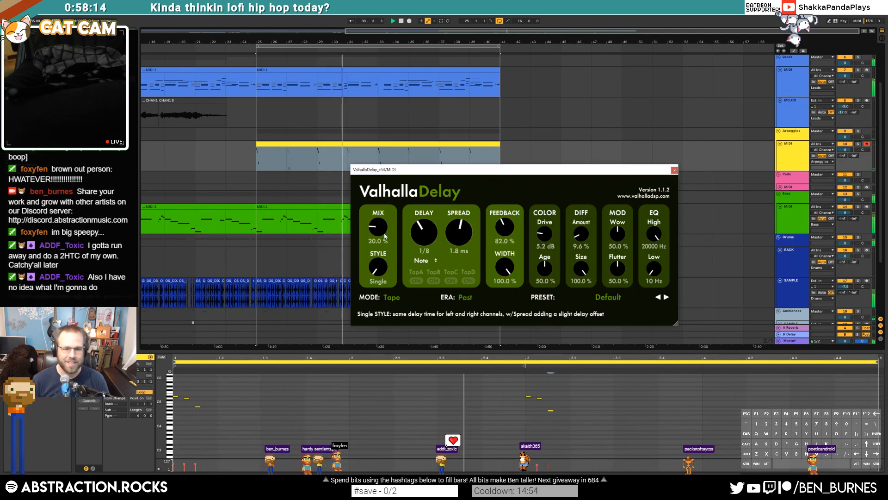
pyautogui.moveTo(382, 231); pyautogui.dragTo(383, 229)
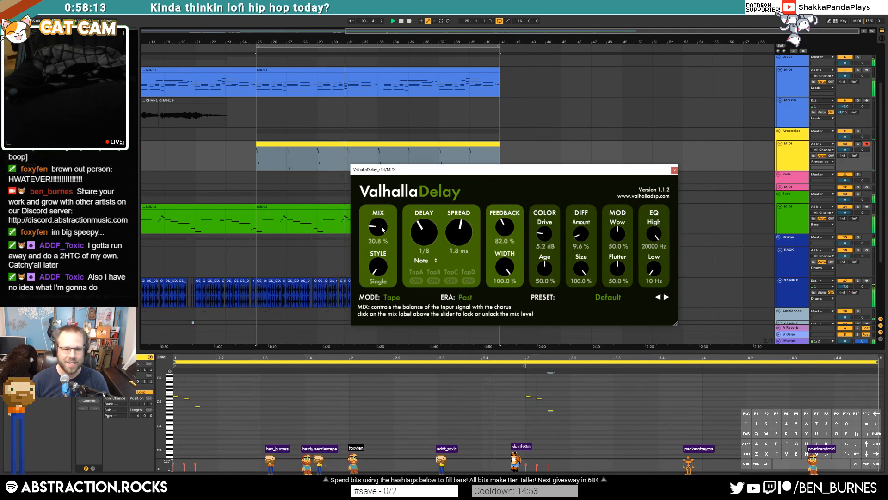
pyautogui.click(674, 170)
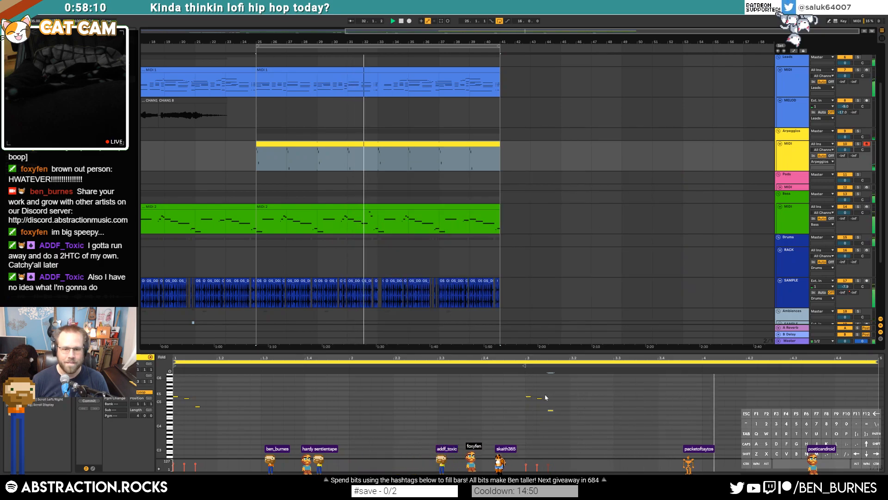
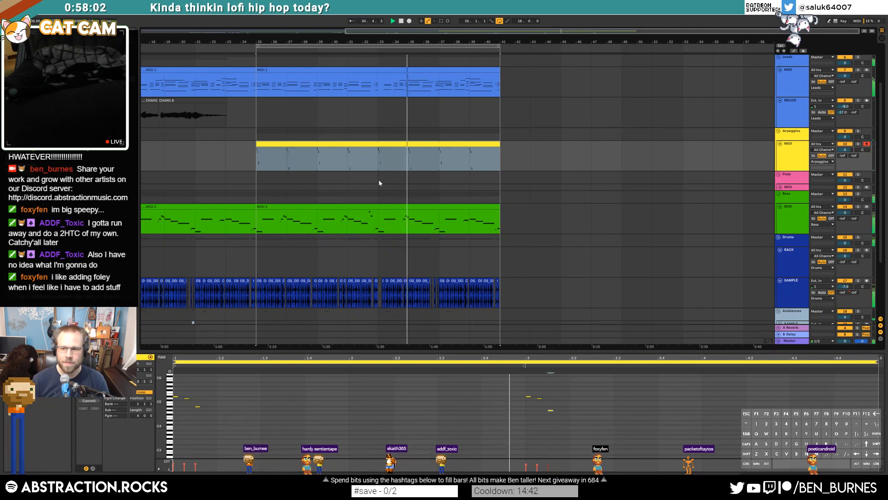
# Bring up the arpeggio track's devices and briefly audition the section from bar 25, finishing with the Pads group selected
pyautogui.scroll(-2, 379, 182)
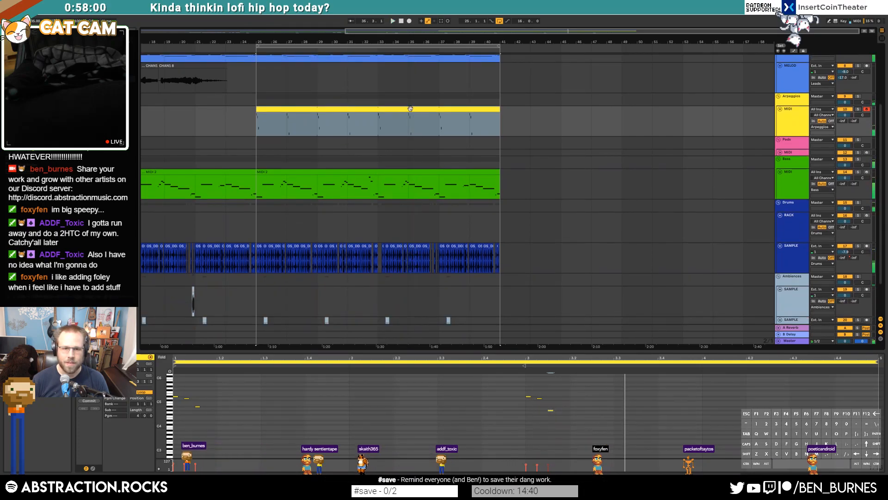
pyautogui.click(410, 108)
pyautogui.hotkey('shift', 'Tab')
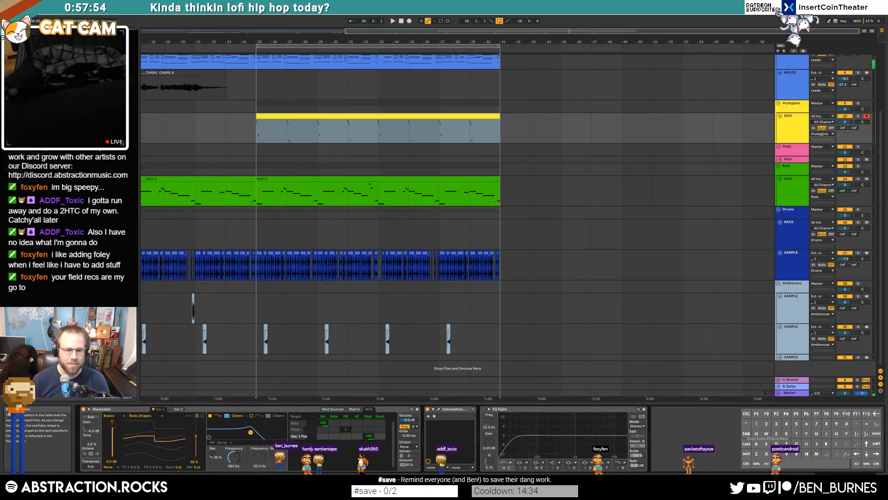
pyautogui.click(254, 132)
pyautogui.press('space')
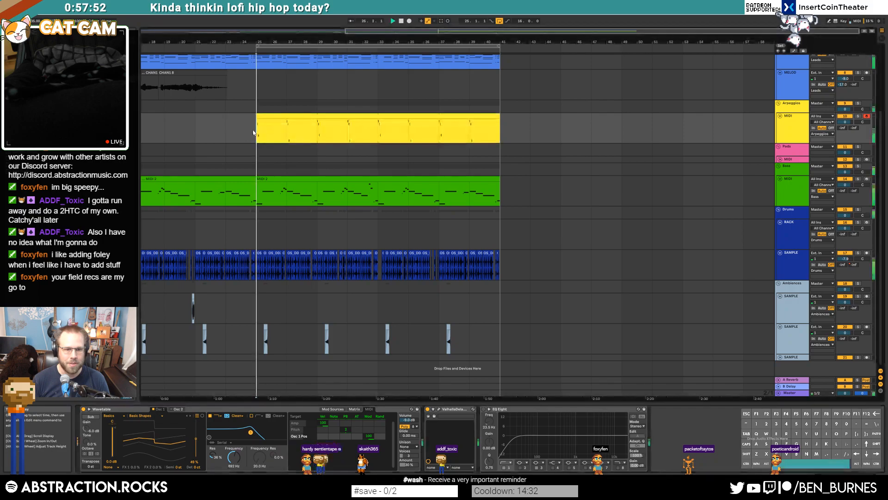
pyautogui.press('space')
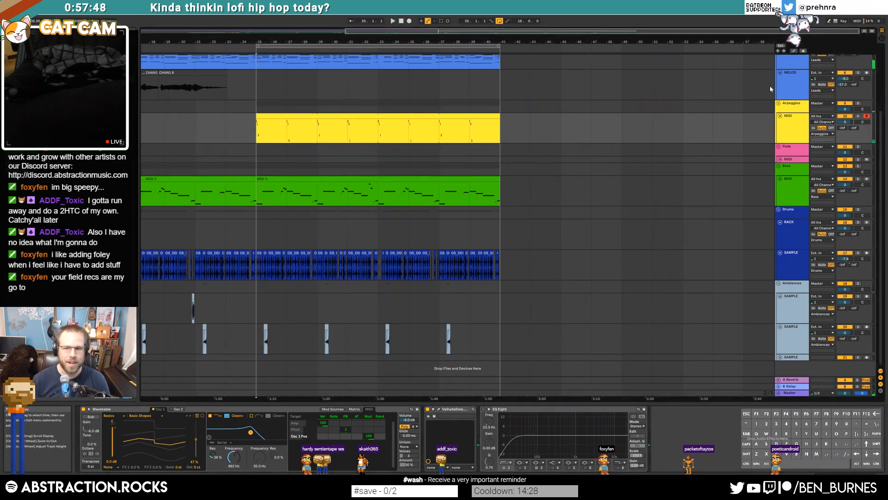
pyautogui.click(804, 160)
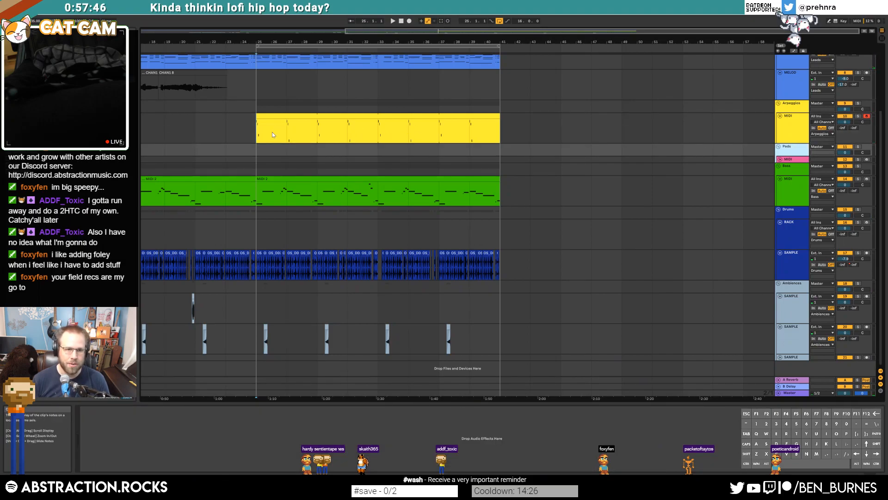
# During playback of the voicemail from bar 5, move Ghz Lossy 3's overall blend on the voicemail track further toward Dry
pyautogui.moveTo(328, 31); pyautogui.dragTo(328, 20)
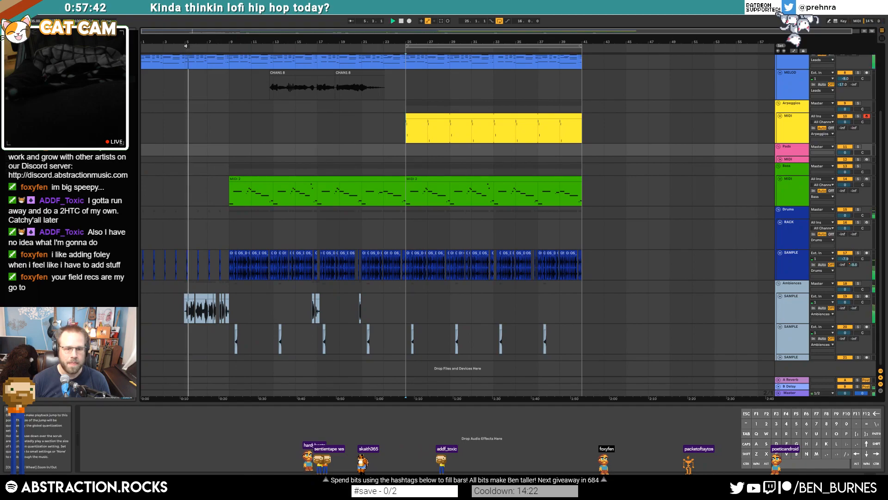
pyautogui.click(384, 296)
pyautogui.click(94, 409)
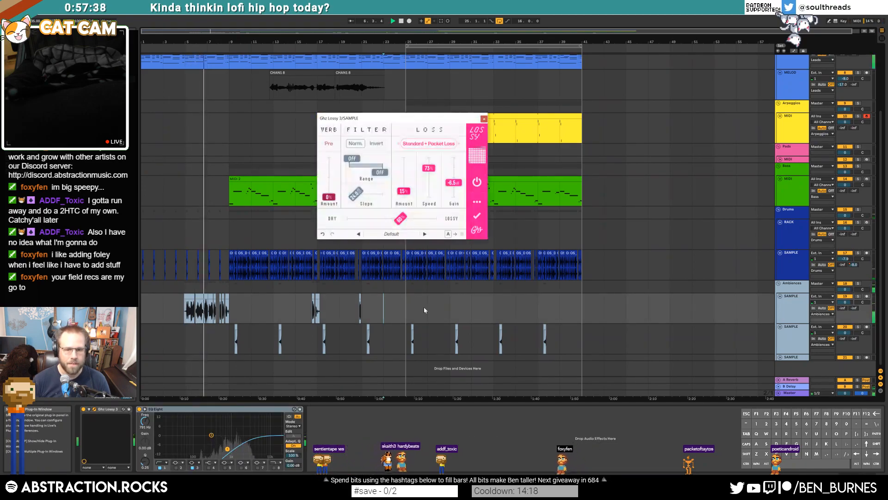
pyautogui.moveTo(382, 218); pyautogui.dragTo(387, 216)
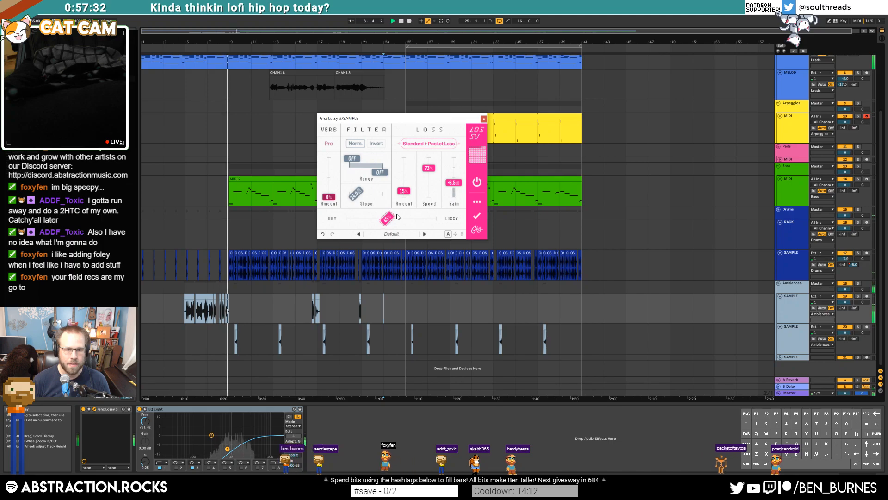
pyautogui.click(484, 118)
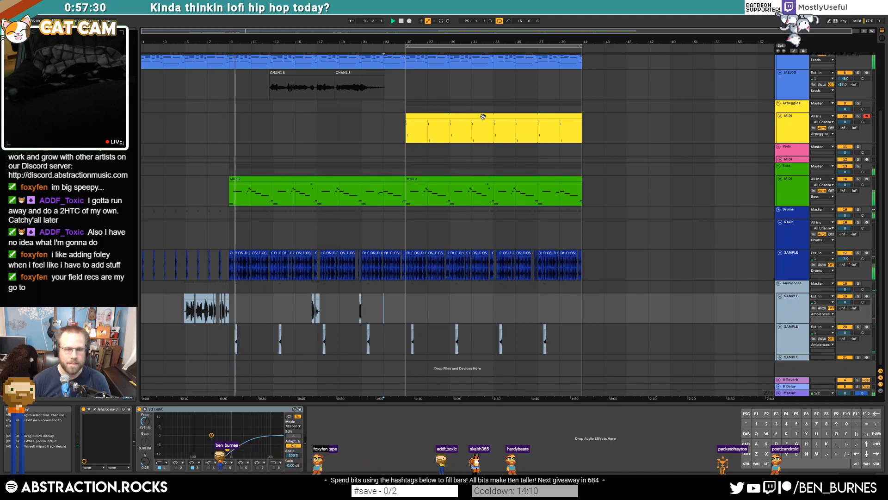
# Copy the quiet tail of the voicemail before bar 9 into the drum gap just before bar 13 and audition it
pyautogui.scroll(10, 225, 316)
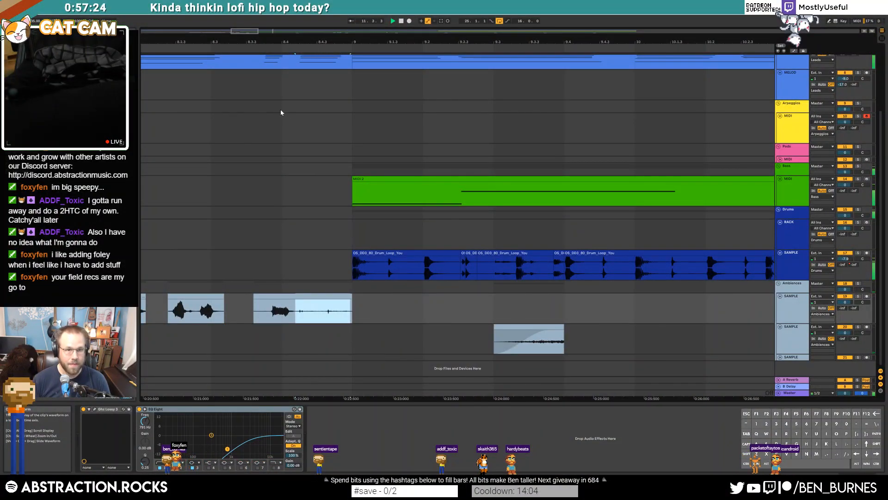
pyautogui.moveTo(252, 34)
pyautogui.mouseDown()
pyautogui.moveTo(302, 309)
pyautogui.moveTo(362, 297)
pyautogui.mouseUp()
pyautogui.click(309, 308)
pyautogui.hotkey('ctrl', 'v')
pyautogui.press('space')
pyautogui.click(292, 306)
pyautogui.press('space')
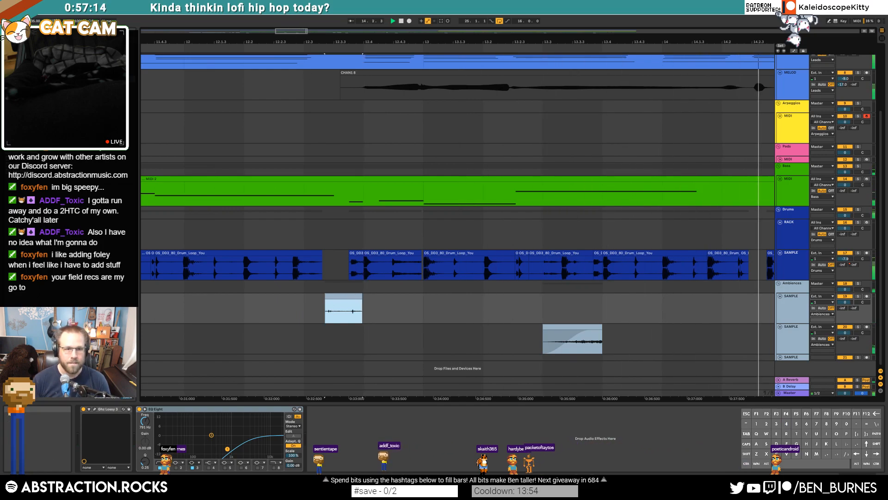
# Duplicate the short voicemail snippet near bar 13 into the spot just before bar 25 on the same track
pyautogui.scroll(-5, 364, 339)
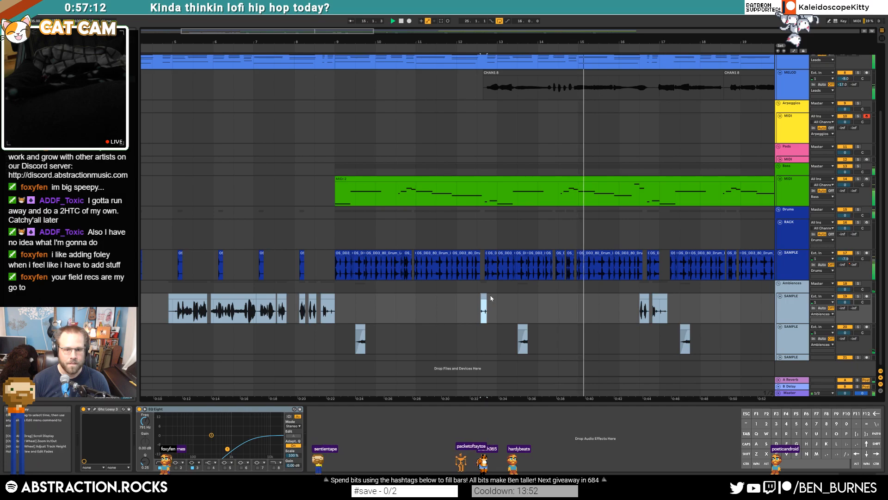
pyautogui.moveTo(497, 306); pyautogui.dragTo(477, 307)
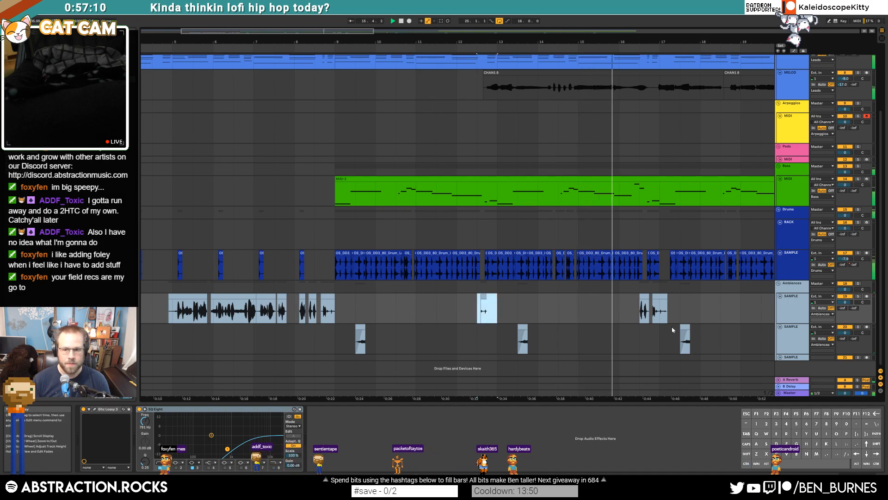
pyautogui.moveTo(343, 33); pyautogui.dragTo(434, 31)
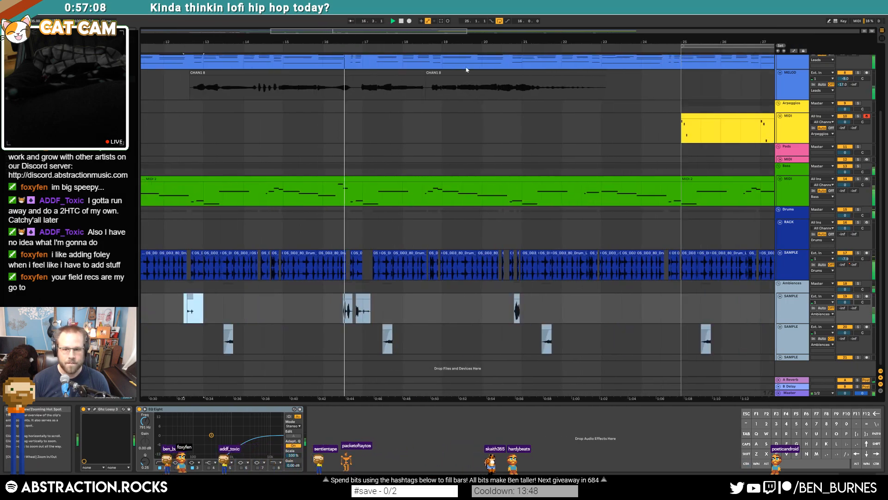
pyautogui.click(623, 309)
pyautogui.click(582, 310)
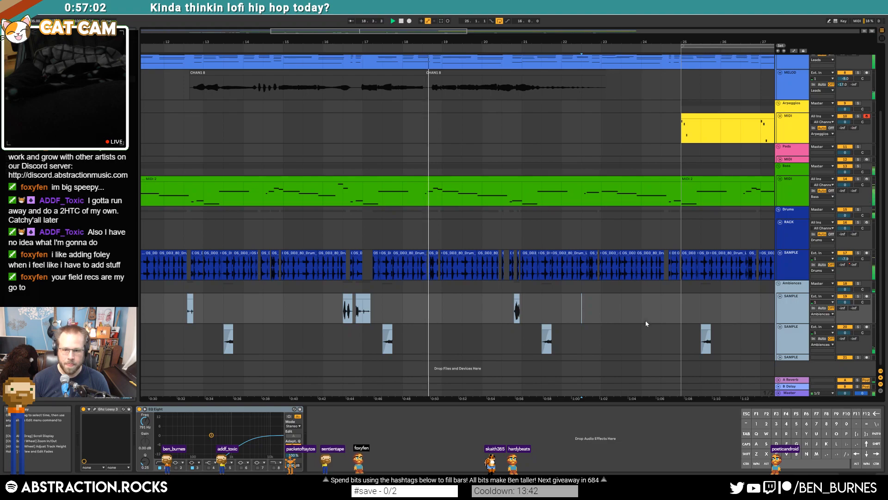
pyautogui.moveTo(391, 31); pyautogui.dragTo(573, 33)
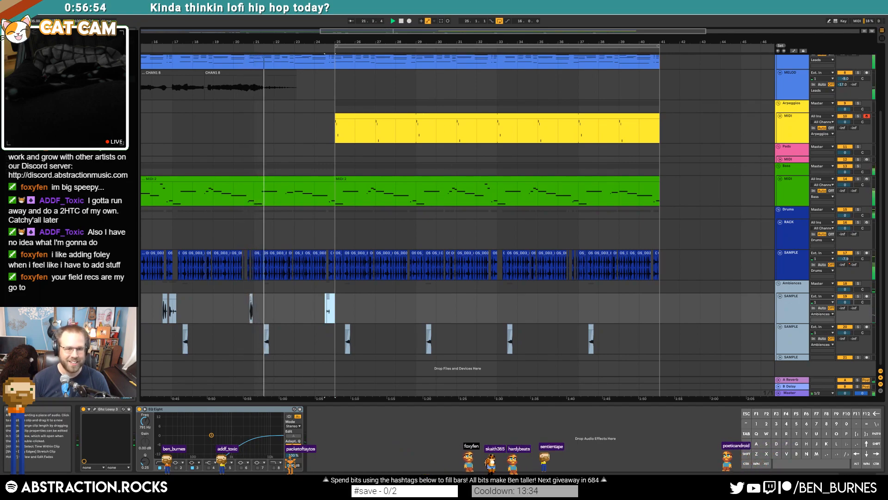
# Extend the end of the voicemail snippet before bar 21 to include more speech, and set its segment BPM to 143
pyautogui.doubleClick(251, 296)
pyautogui.press('space')
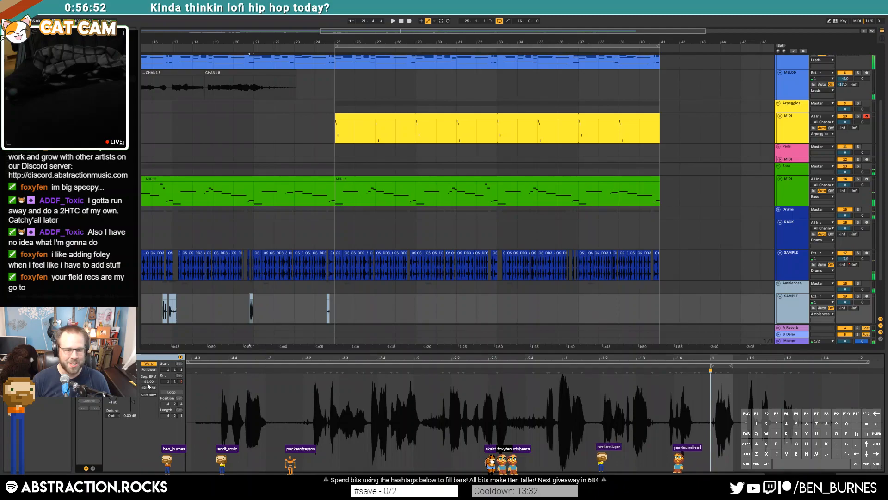
pyautogui.scroll(5, 235, 314)
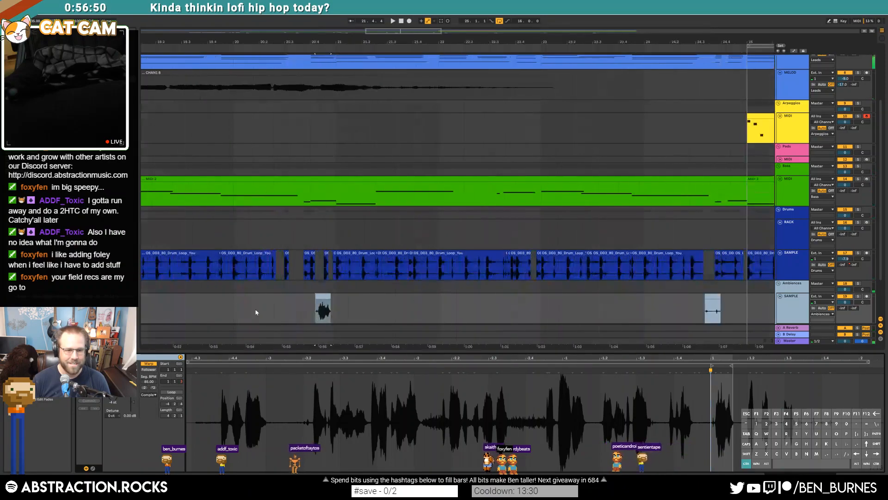
pyautogui.moveTo(330, 297); pyautogui.dragTo(362, 298)
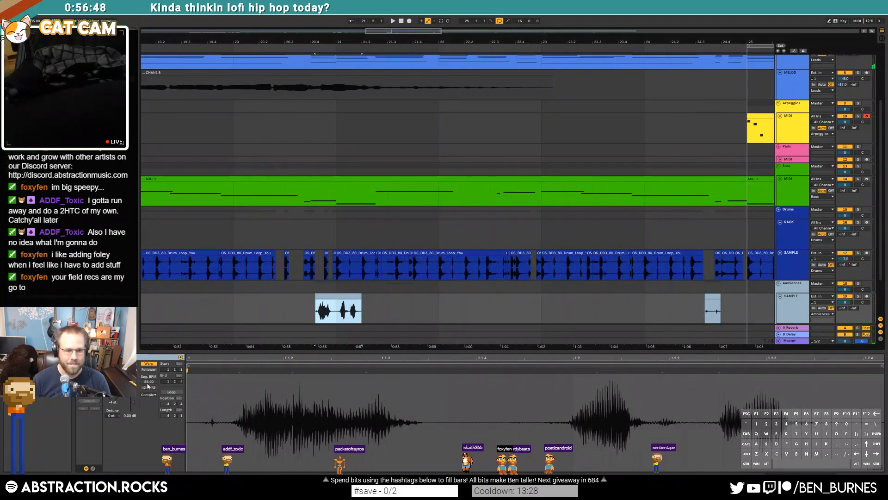
pyautogui.click(148, 364)
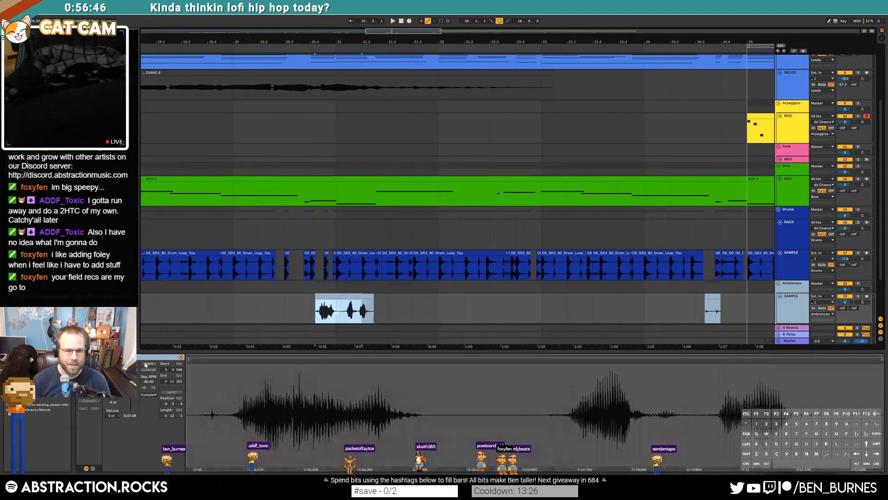
pyautogui.click(148, 363)
pyautogui.click(149, 382)
pyautogui.write('192')
pyautogui.press('Return')
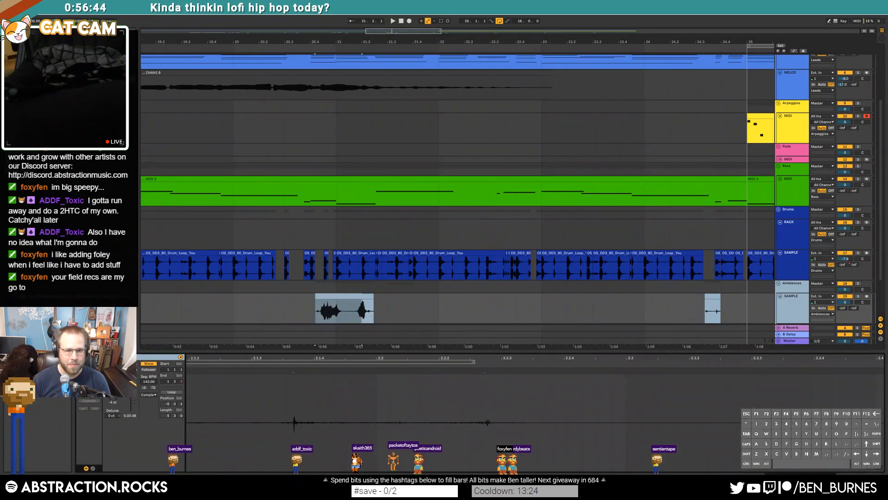
# Trim the stretched snippet's end to leave only its first word, shift it slightly earlier before bar 21, and audition it
pyautogui.press('space')
pyautogui.moveTo(372, 296); pyautogui.dragTo(333, 296)
pyautogui.press('space')
pyautogui.click(291, 312)
pyautogui.press('space')
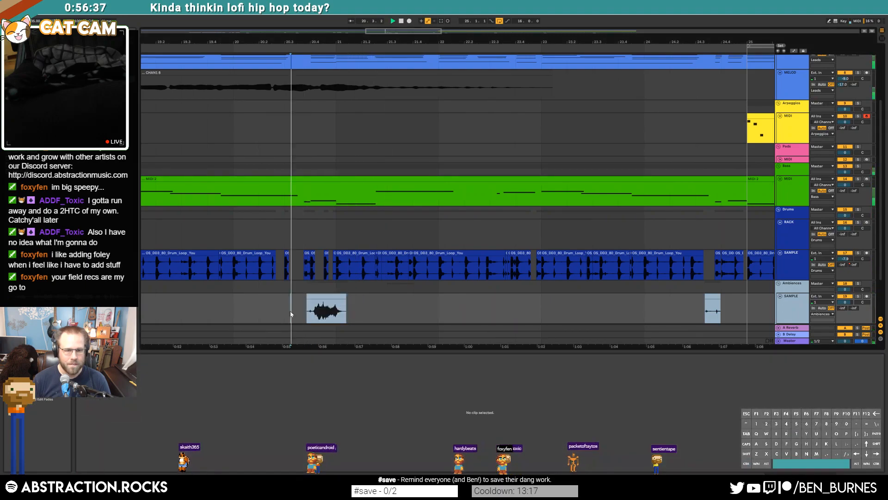
# Set the snippet's segment BPM to 161 and its warp mode to Texture
pyautogui.click(311, 295)
pyautogui.moveTo(148, 382); pyautogui.dragTo(149, 396)
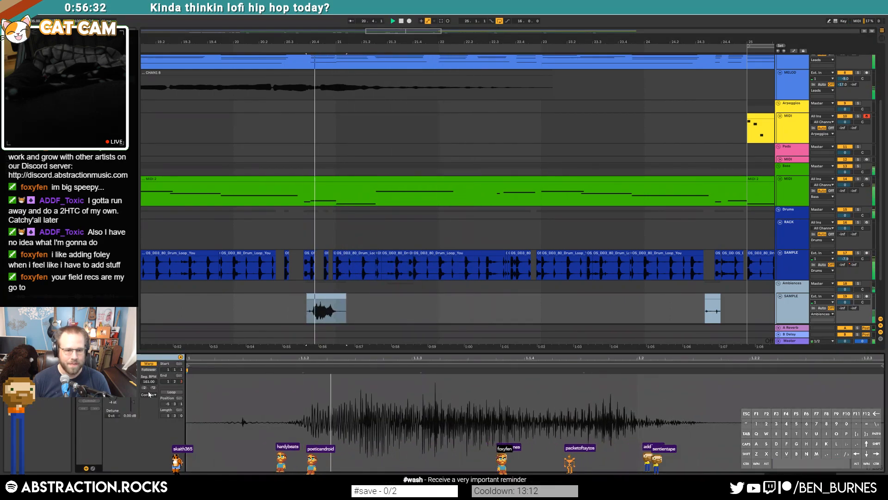
pyautogui.click(149, 395)
pyautogui.click(150, 410)
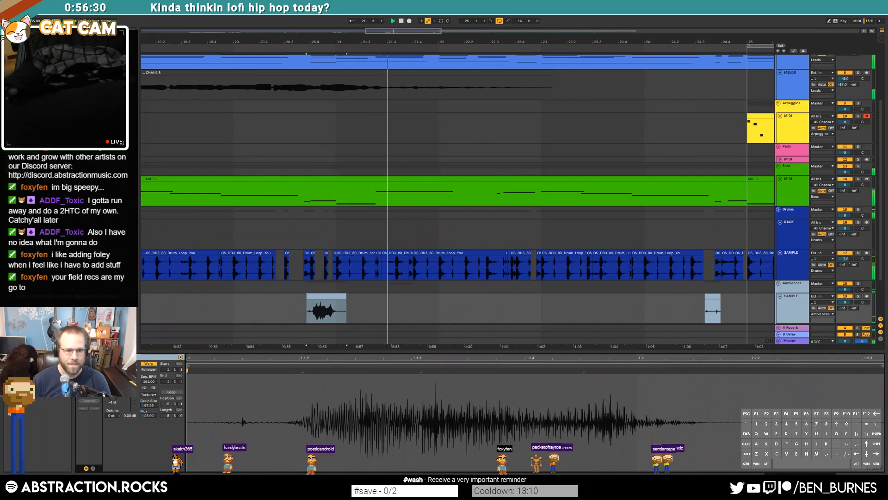
# Try a larger grain size and a flux of about 14 on the snippet, auditioning the result repeatedly
pyautogui.moveTo(152, 416); pyautogui.dragTo(153, 399)
pyautogui.press('space')
pyautogui.press('space')
pyautogui.press('space')
pyautogui.press('space')
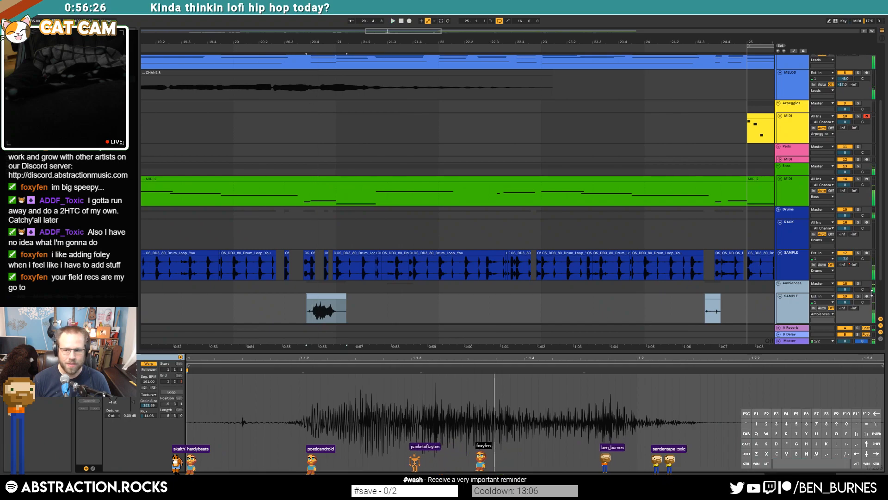
pyautogui.press('space')
# With the voicemail track soloed, reduce the snippet's grain size, set its flux to about 31, and audition it
pyautogui.moveTo(150, 405); pyautogui.dragTo(150, 422)
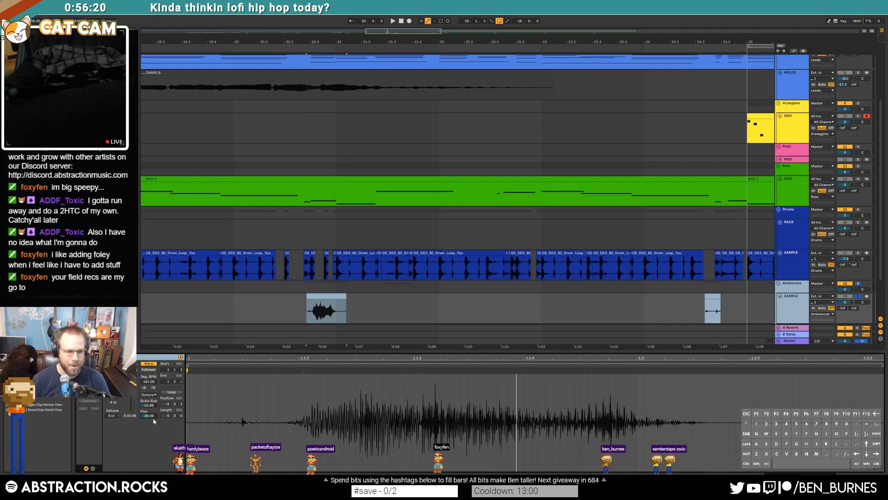
pyautogui.click(299, 312)
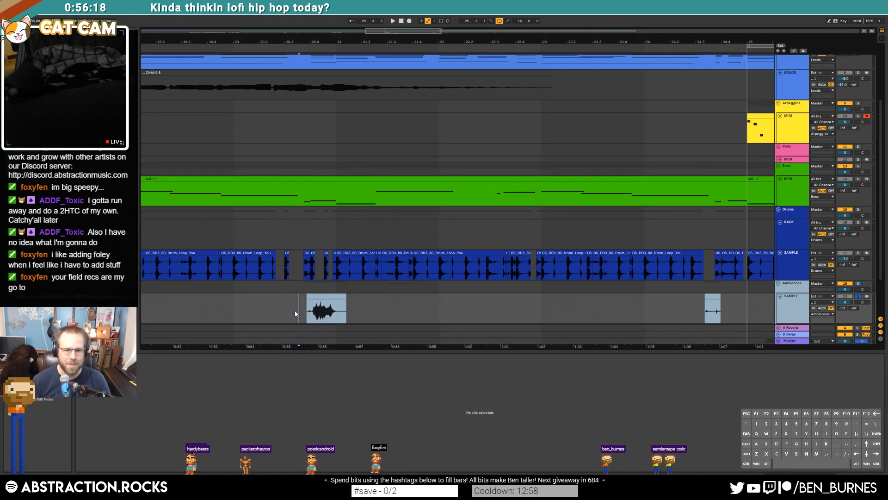
pyautogui.press('space')
pyautogui.click(345, 303)
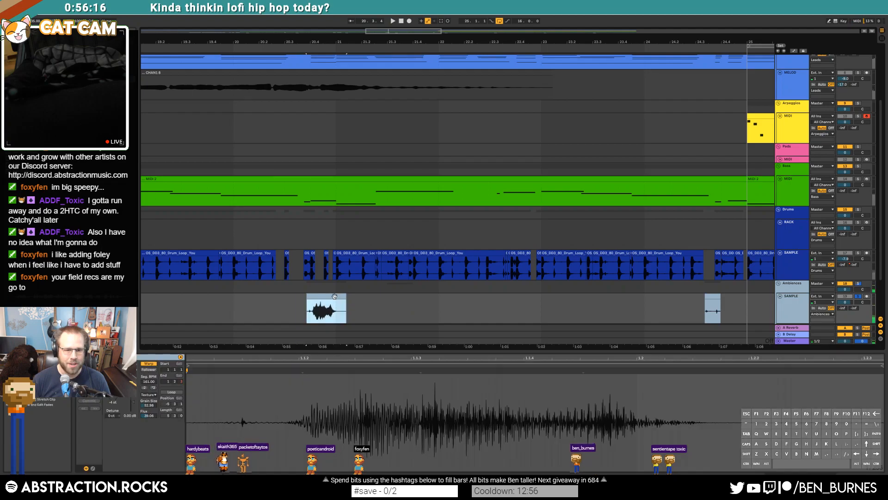
pyautogui.moveTo(150, 405); pyautogui.dragTo(153, 418)
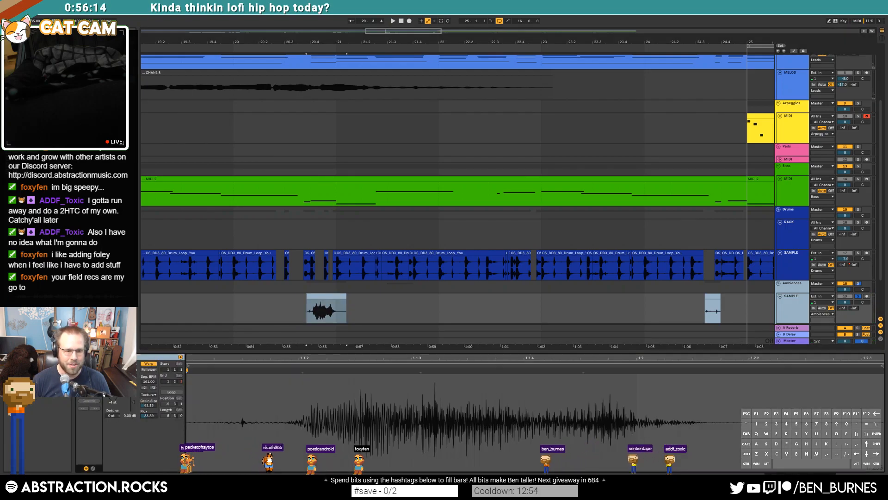
pyautogui.press('space')
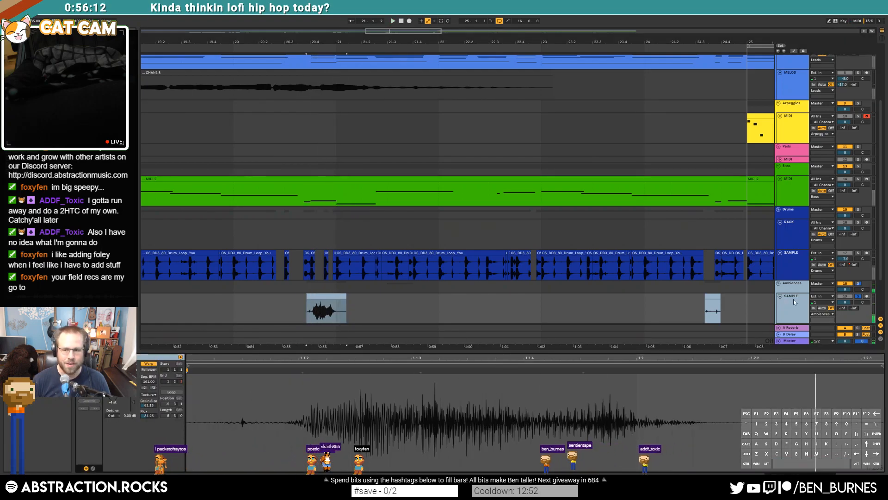
# Turn off solo on the first Ambiences sample track and play the full arrangement
pyautogui.click(858, 297)
pyautogui.press('space')
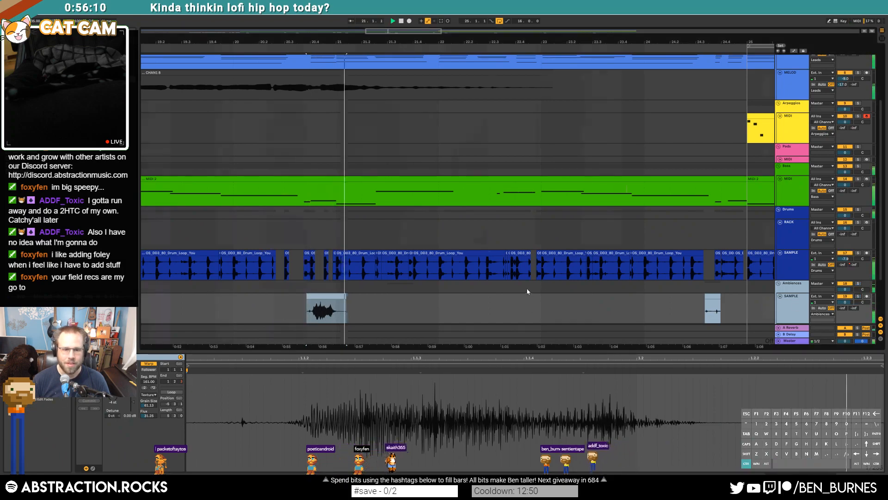
# Shorten the end of the first bass clip so it leaves a short gap just before bar 25
pyautogui.scroll(-5, 530, 291)
pyautogui.moveTo(461, 29); pyautogui.dragTo(662, 30)
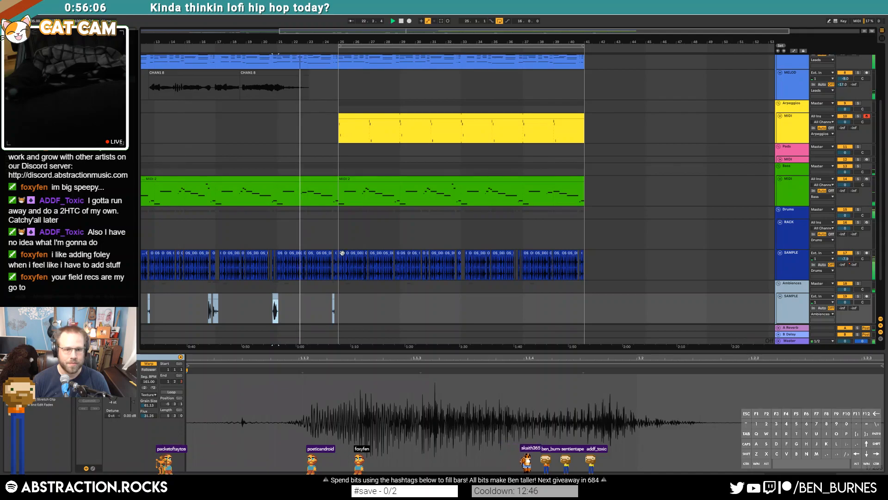
pyautogui.scroll(5, 333, 250)
pyautogui.moveTo(356, 179)
pyautogui.mouseDown()
pyautogui.moveTo(330, 178)
pyautogui.moveTo(341, 178)
pyautogui.mouseUp()
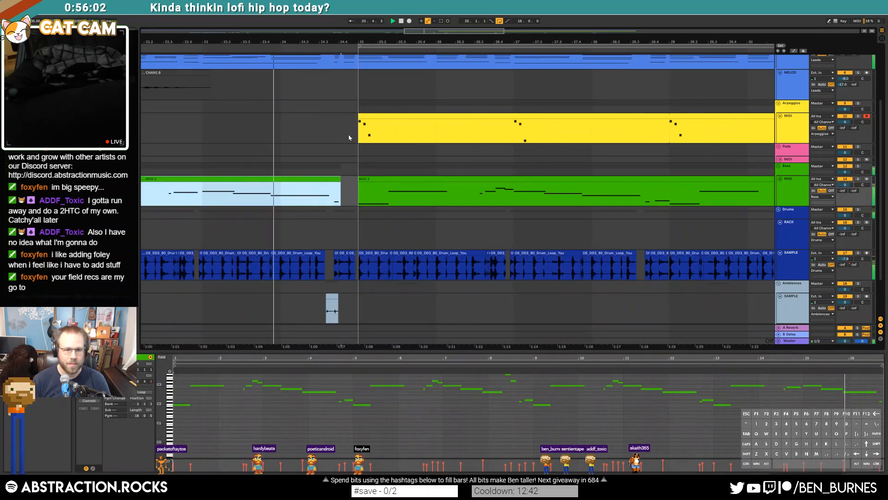
pyautogui.press('space')
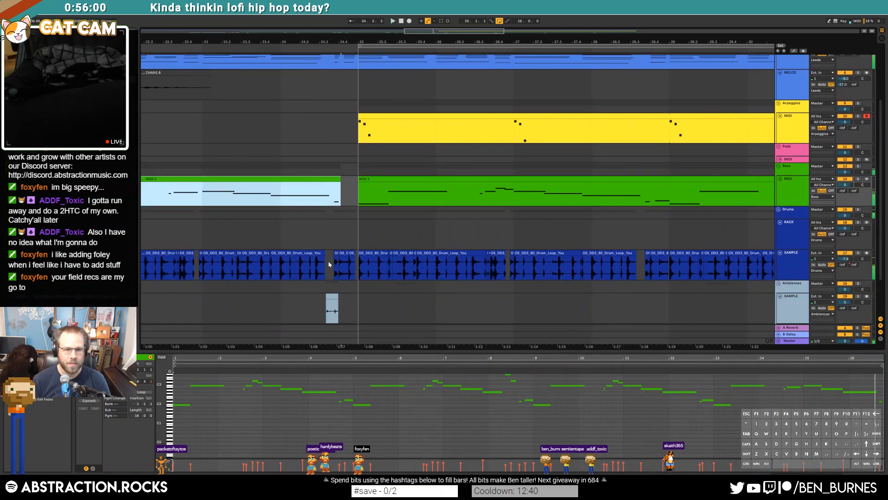
# Deactivate the drum loop slices directly before bar 25 and play back the transition into the new section
pyautogui.moveTo(328, 261); pyautogui.dragTo(357, 261)
pyautogui.press('0')
pyautogui.click(252, 266)
pyautogui.press('space')
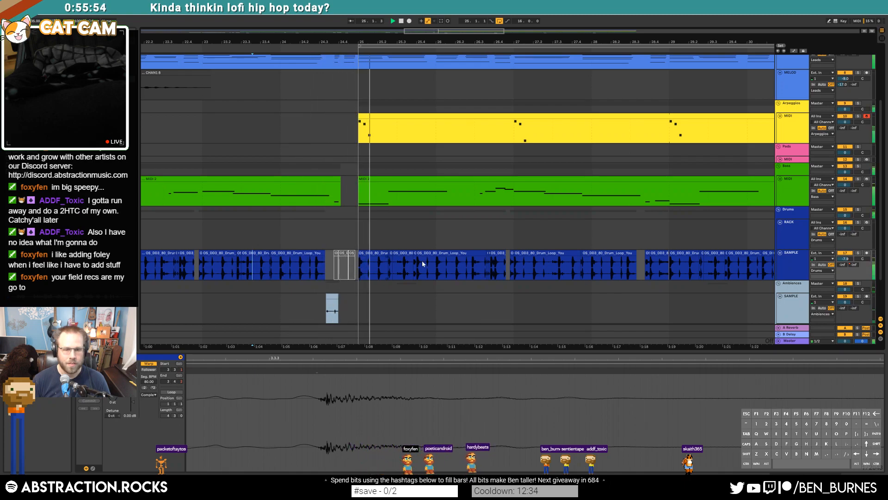
# In the bass clip starting at bar 25, lower the long notes of the first descending phrase in clip bars 3 to 4
pyautogui.moveTo(467, 35); pyautogui.dragTo(501, 37)
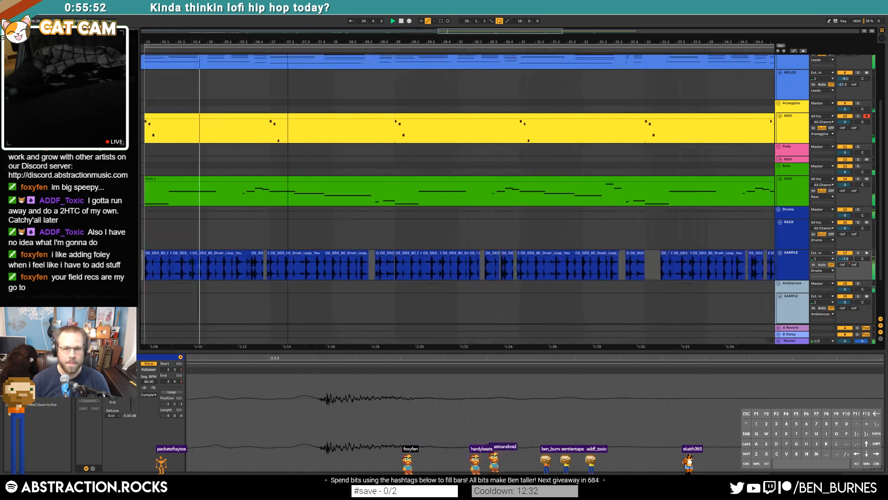
pyautogui.scroll(1, 406, 173)
pyautogui.keyDown('ctrl'); pyautogui.scroll(-5, 500, 136); pyautogui.keyUp('ctrl')
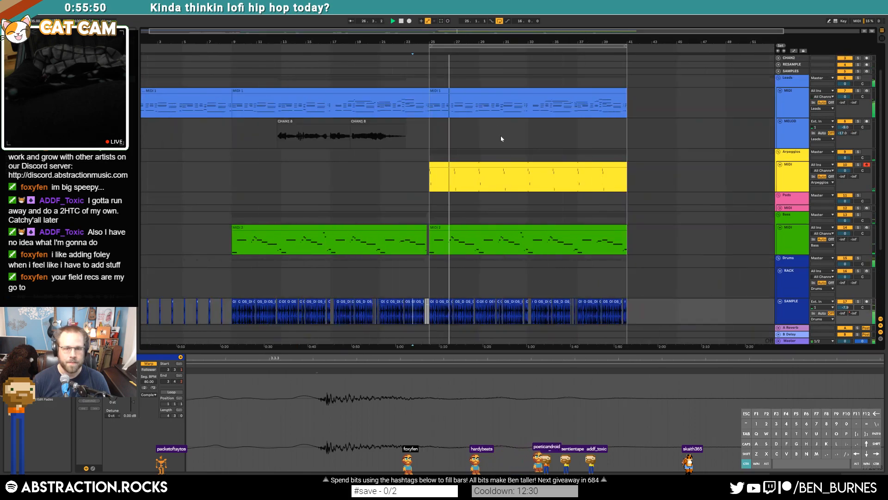
pyautogui.scroll(-1, 485, 183)
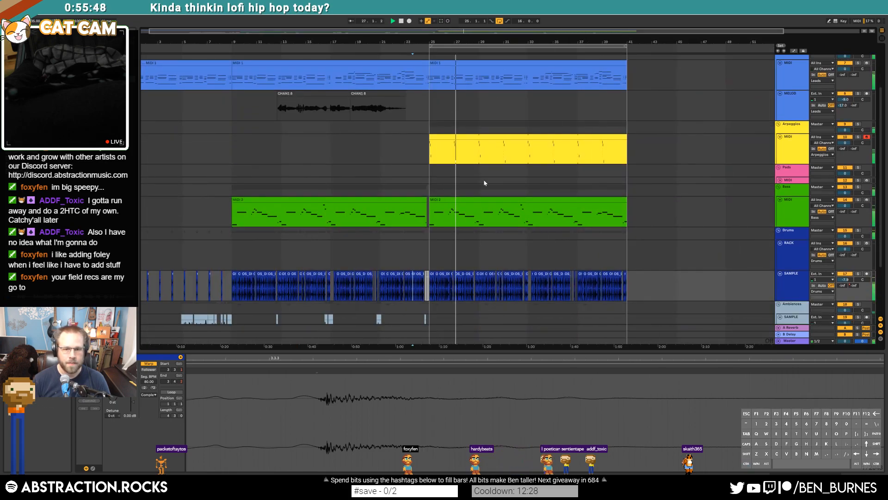
pyautogui.click(454, 200)
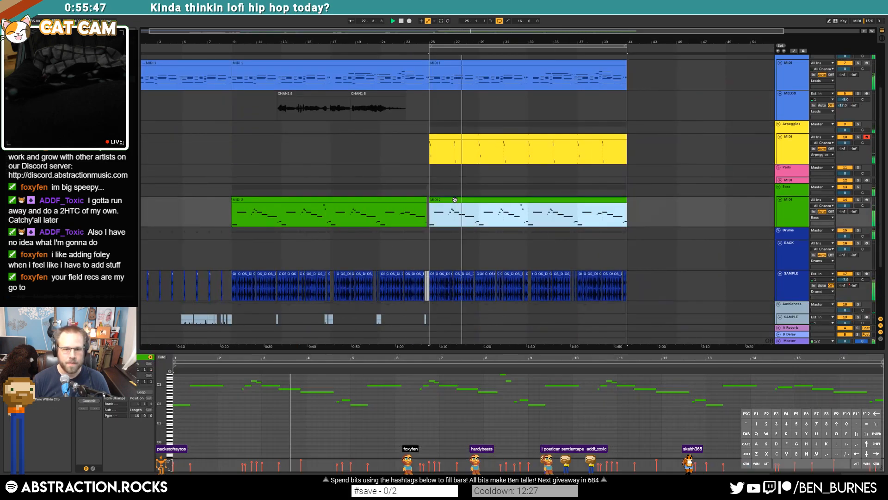
pyautogui.click(270, 384)
pyautogui.press('space')
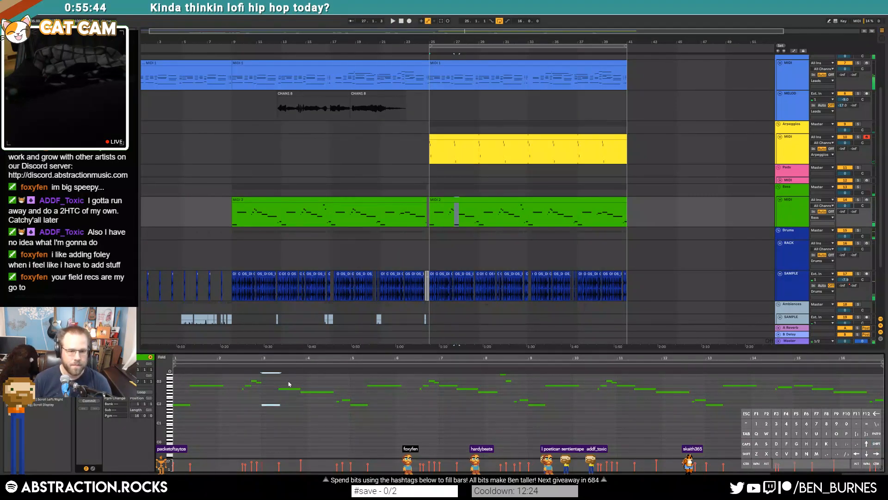
pyautogui.press('Down')
pyautogui.press('Down')
pyautogui.press('Down')
pyautogui.press('Down')
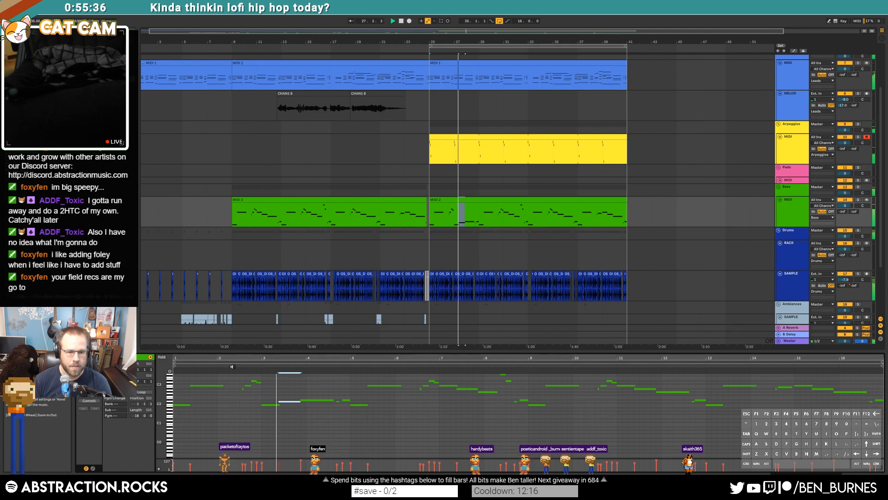
# Lower the short pickup notes before clip bar 3 and the short note before clip bar 5, and listen to the bass line
pyautogui.moveTo(253, 376)
pyautogui.mouseDown()
pyautogui.moveTo(264, 384)
pyautogui.moveTo(251, 393)
pyautogui.mouseUp()
pyautogui.hotkey('shift', 'Down')
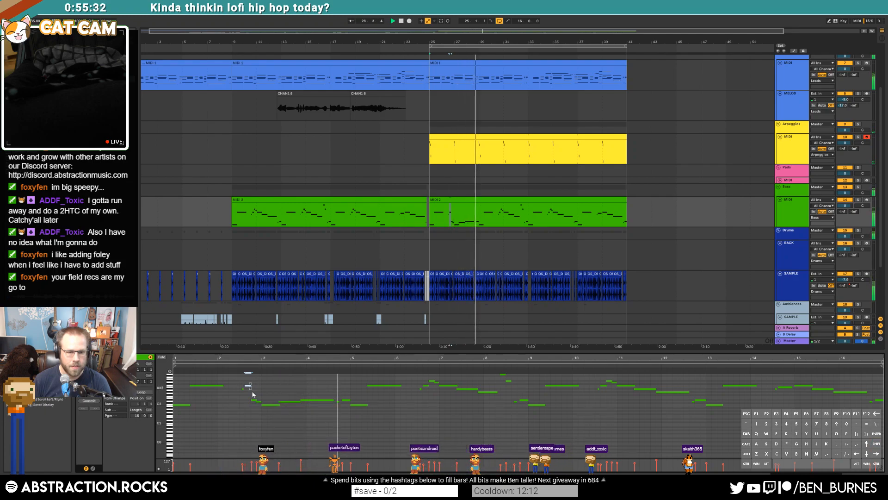
pyautogui.click(360, 404)
pyautogui.press('space')
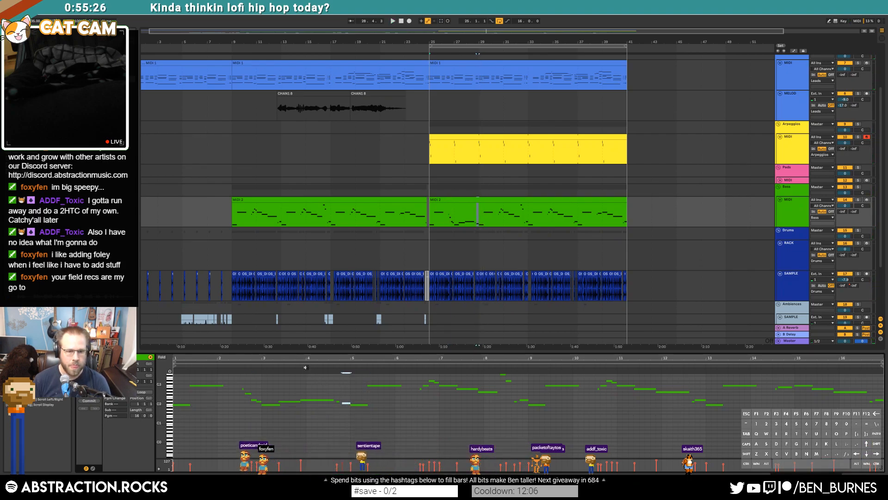
pyautogui.press('space')
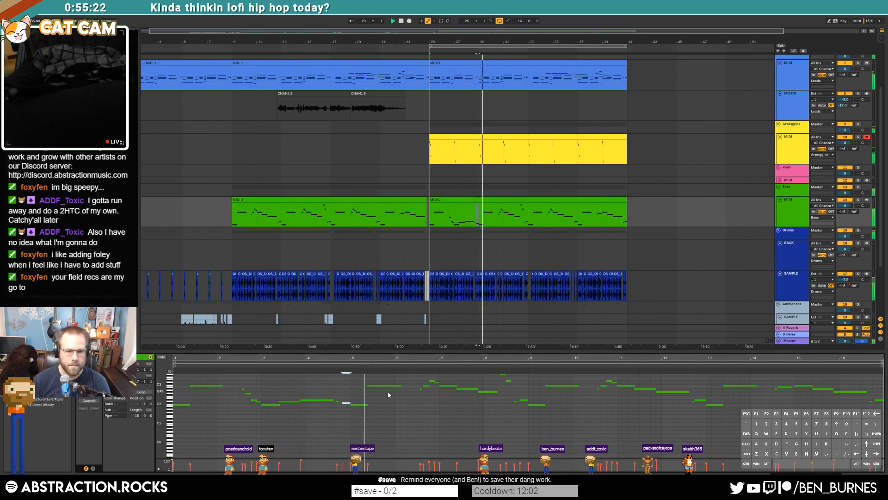
pyautogui.scroll(1, 406, 397)
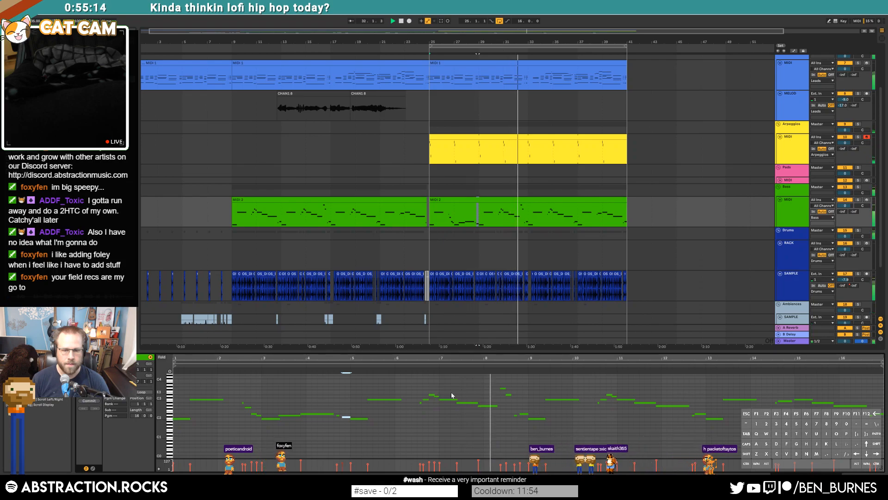
pyautogui.press('space')
# Unfold the collapsed third sample track in the Ambiences group and show its device chain
pyautogui.scroll(-1, 563, 200)
pyautogui.scroll(3, 598, 395)
pyautogui.scroll(-5, 487, 206)
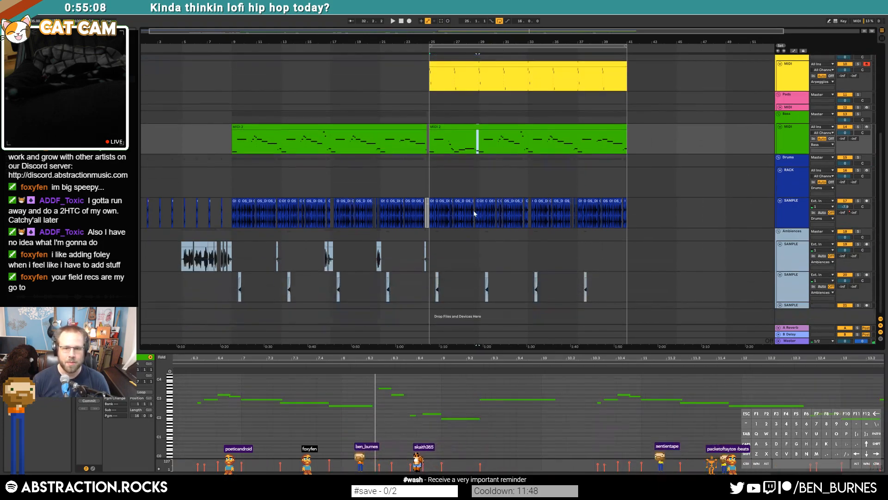
pyautogui.click(794, 283)
pyautogui.click(788, 305)
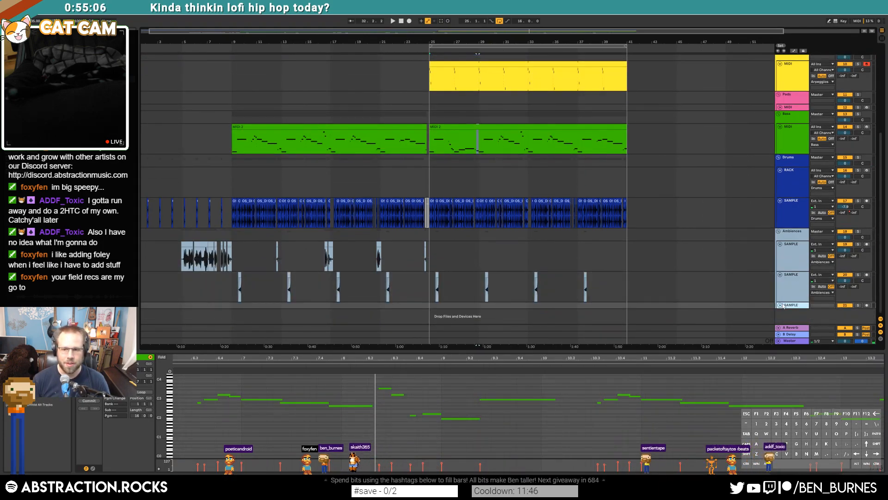
pyautogui.click(780, 304)
pyautogui.doubleClick(781, 303)
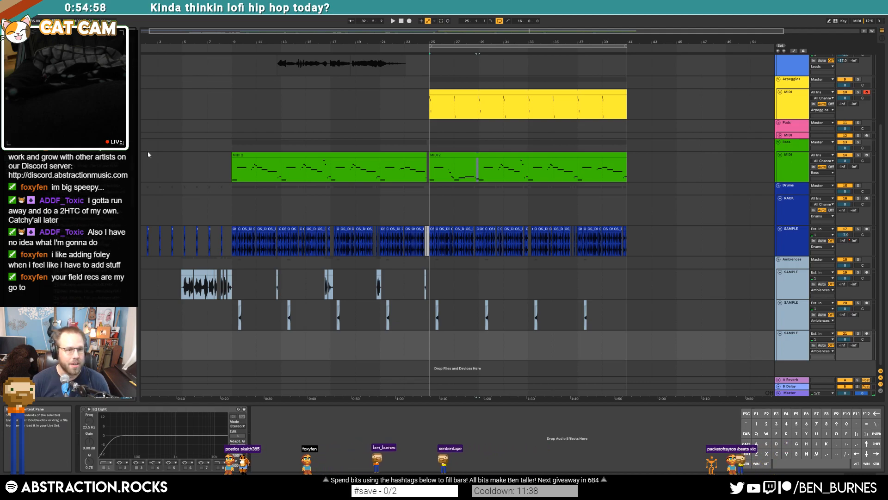
# Add the Germany_Munich_CityTraffic recording to the third Ambiences sample track, starting at about bar 23 with a fade-in
pyautogui.press('c')
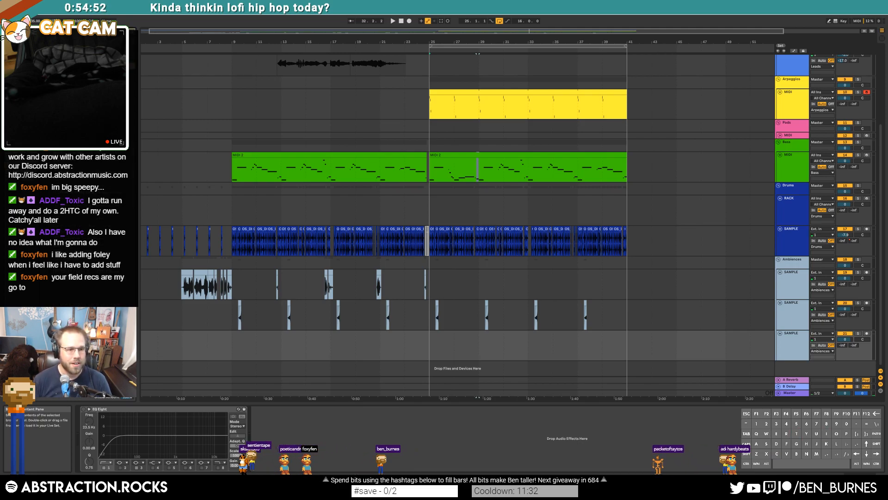
pyautogui.moveTo(93, 185); pyautogui.dragTo(228, 334)
pyautogui.moveTo(353, 348); pyautogui.dragTo(479, 345)
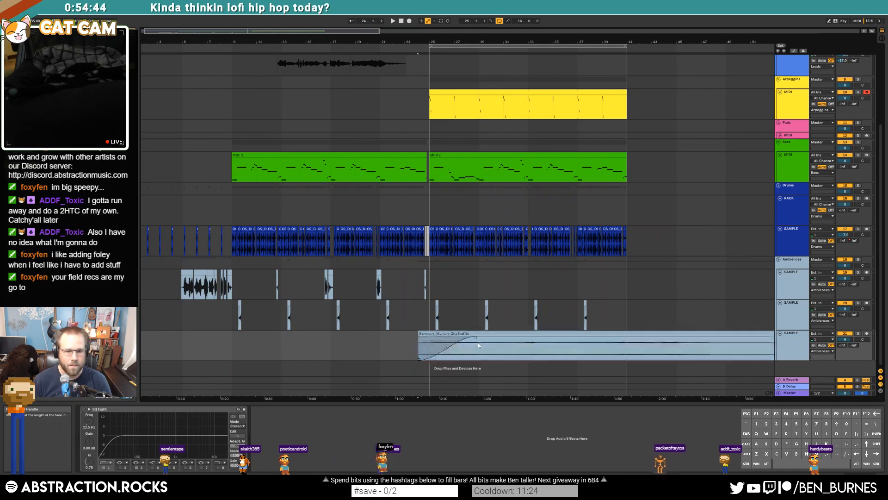
pyautogui.moveTo(418, 333); pyautogui.dragTo(409, 331)
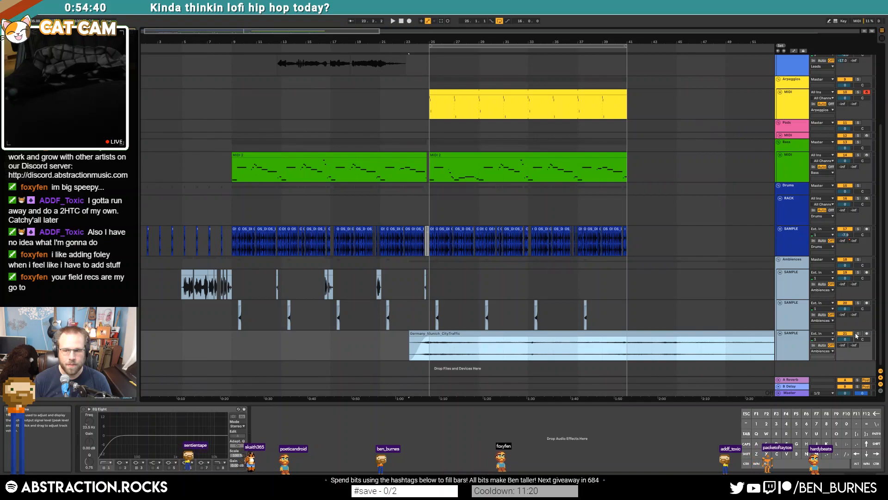
# During playback, enable the city traffic track's EQ Eight, raise its low-cut frequency, and lower the track volume to about -7 dB
pyautogui.click(856, 336)
pyautogui.press('space')
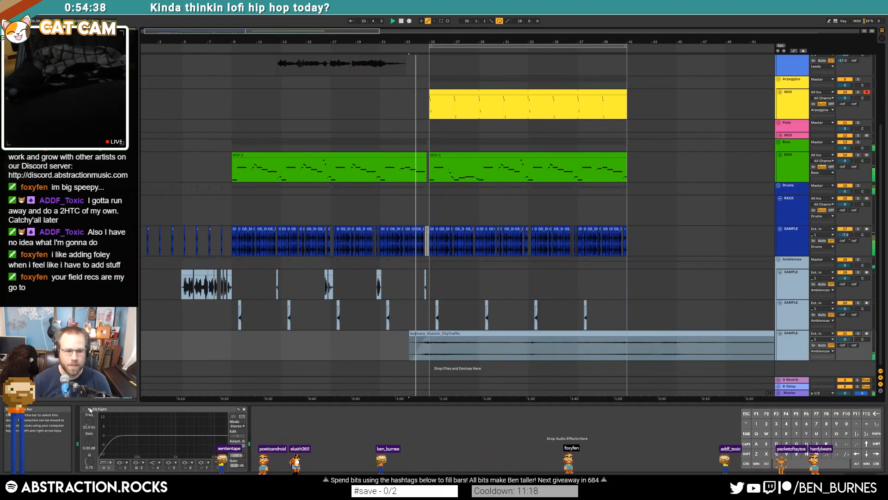
pyautogui.click(84, 409)
pyautogui.moveTo(114, 439); pyautogui.dragTo(149, 455)
pyautogui.moveTo(846, 340); pyautogui.dragTo(846, 355)
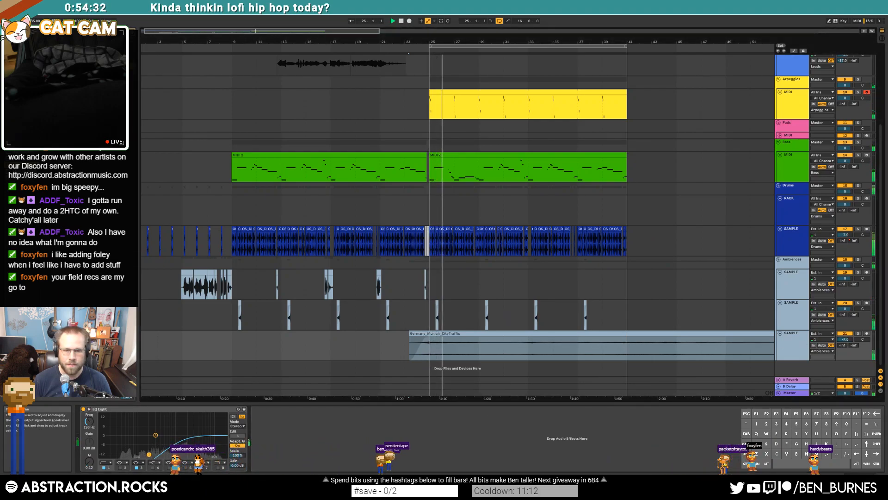
# Deactivate the repeated short clips on the second Ambiences sample track from bar 25 to about bar 40
pyautogui.moveTo(431, 318); pyautogui.dragTo(615, 319)
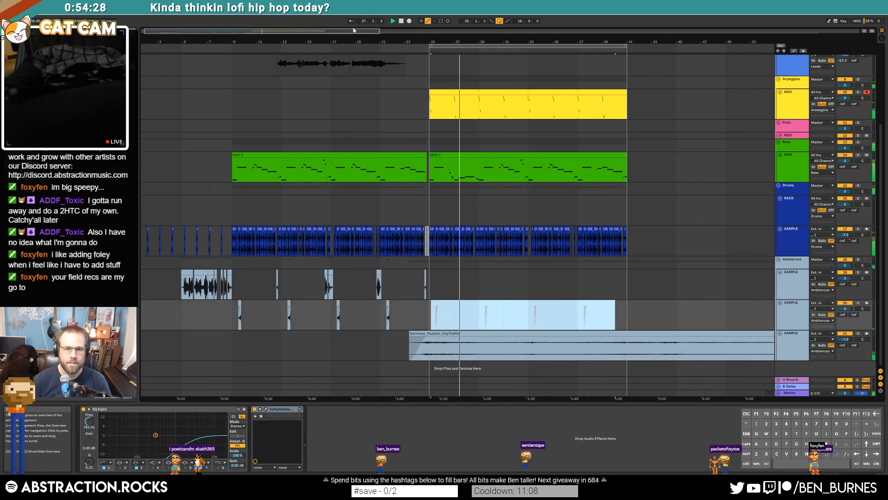
pyautogui.moveTo(297, 31); pyautogui.dragTo(390, 31)
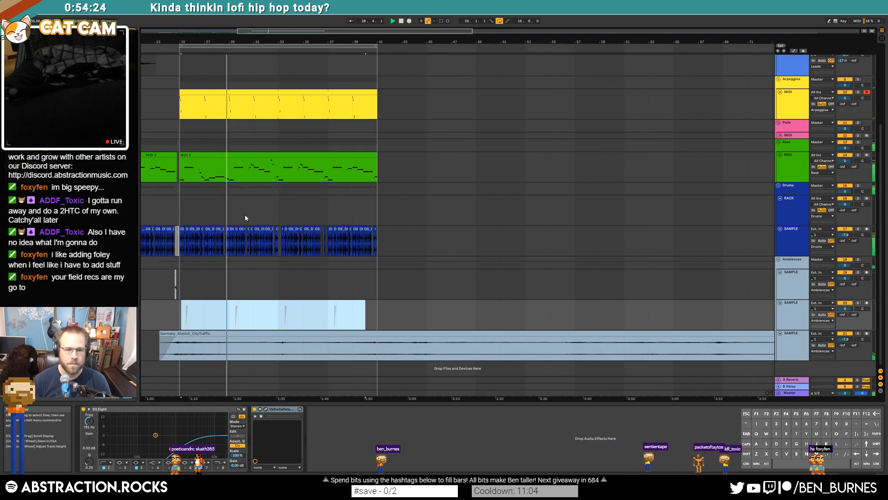
# Place the city traffic clip from about bar 20 to bar 47 with fades at both ends, and play from its start
pyautogui.moveTo(160, 337); pyautogui.dragTo(195, 326)
pyautogui.press('w')
pyautogui.click(163, 339)
pyautogui.press('space')
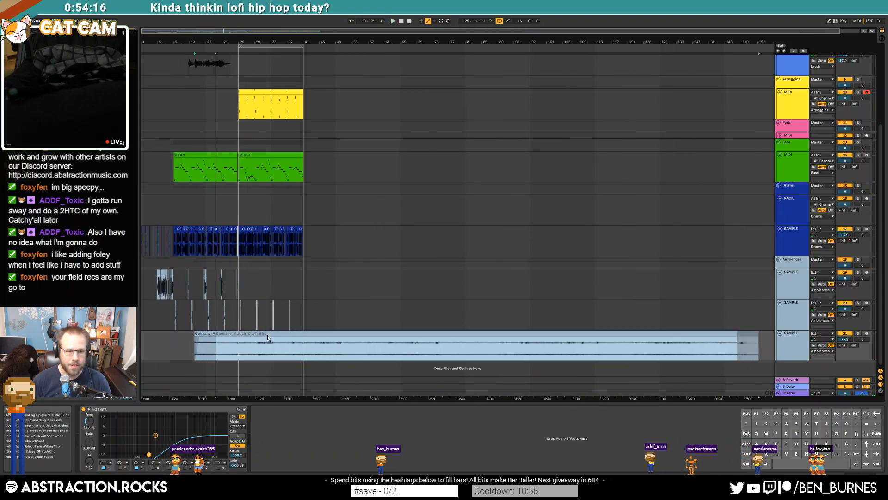
pyautogui.moveTo(268, 335); pyautogui.dragTo(324, 333)
pyautogui.moveTo(761, 336); pyautogui.dragTo(329, 336)
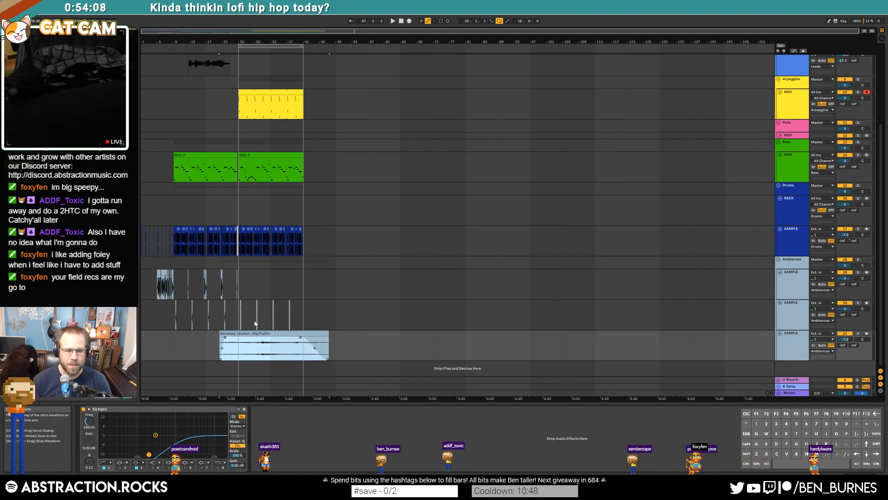
pyautogui.click(221, 345)
pyautogui.press('space')
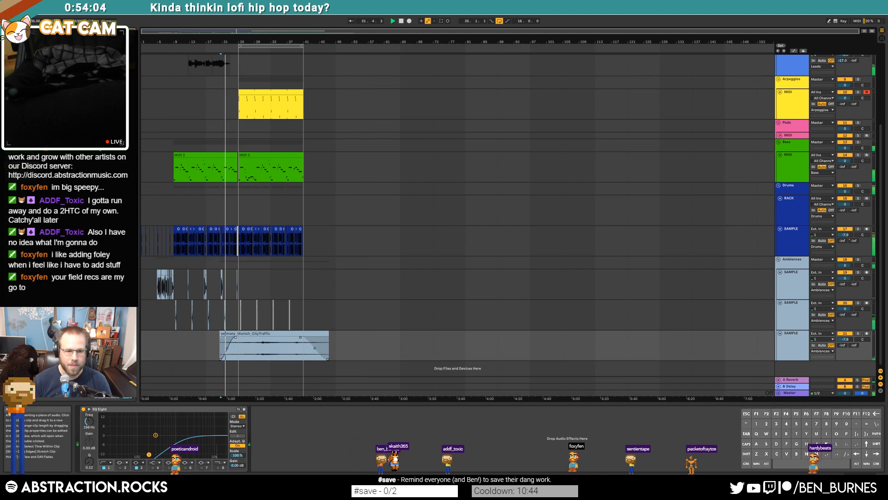
# Lengthen the city traffic clip's end and shift the clip so it runs from about bar 20 to bar 61
pyautogui.moveTo(220, 333); pyautogui.dragTo(228, 334)
pyautogui.scroll(3, 243, 330)
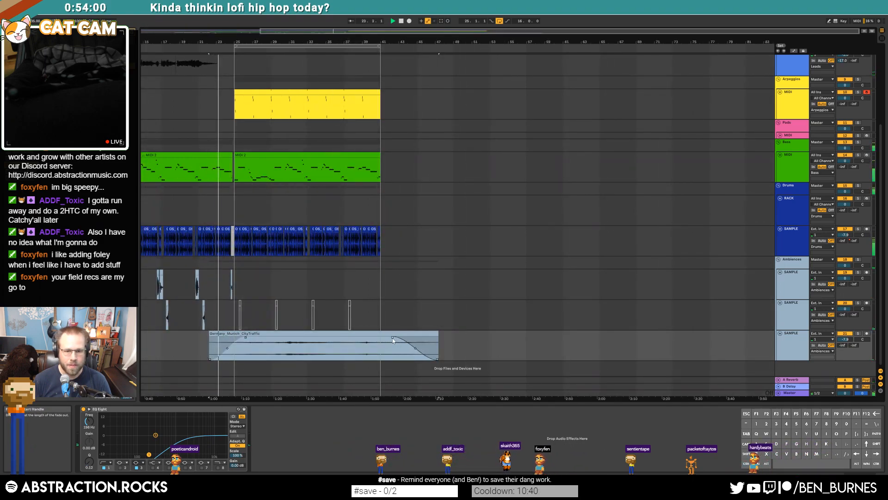
pyautogui.moveTo(405, 341); pyautogui.dragTo(540, 341)
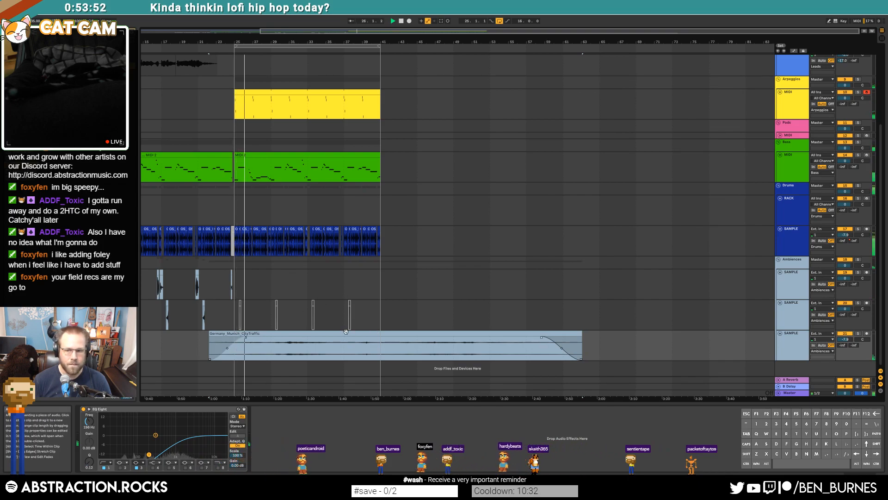
pyautogui.moveTo(339, 332); pyautogui.dragTo(323, 331)
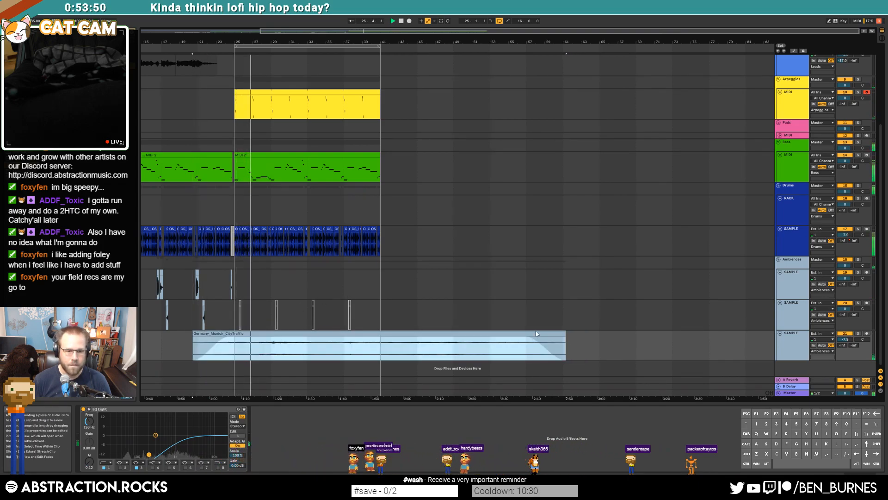
# Rebalance the city traffic track's volume and raise its send to A Reverb
pyautogui.moveTo(846, 339); pyautogui.dragTo(842, 333)
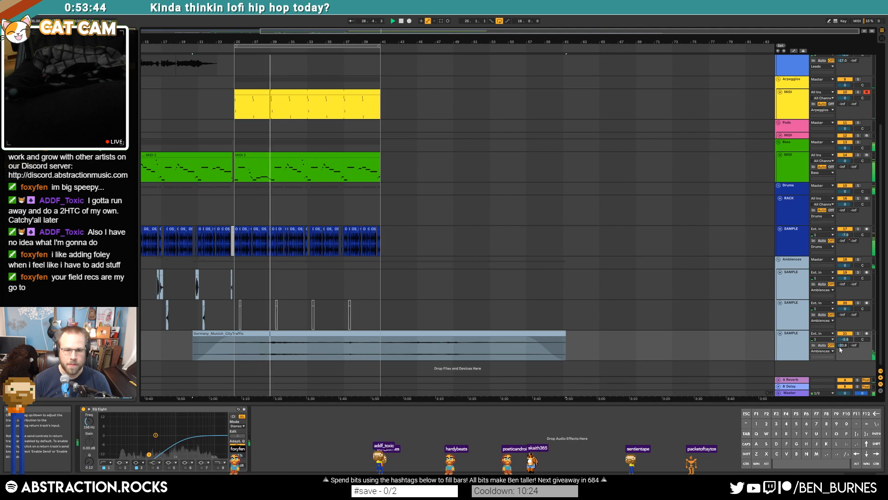
pyautogui.moveTo(845, 345); pyautogui.dragTo(846, 341)
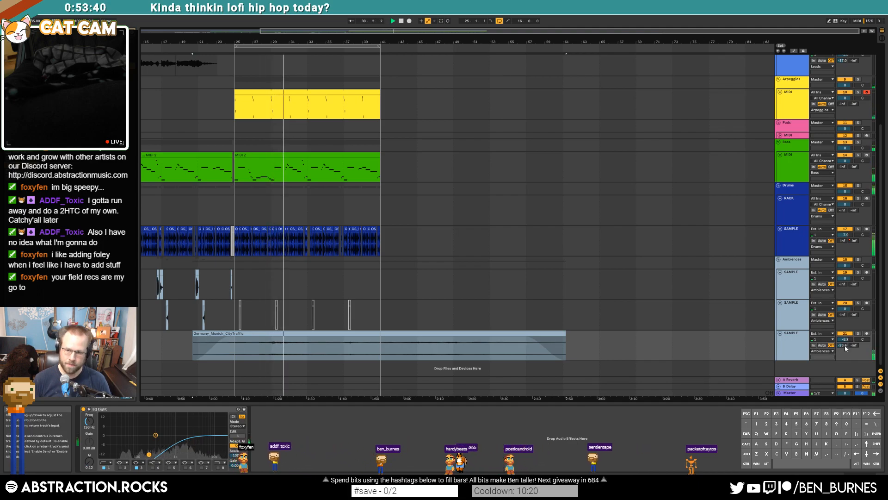
# Reopen the bass clip starting at bar 25 and raise the short note just before clip bar 7
pyautogui.doubleClick(296, 155)
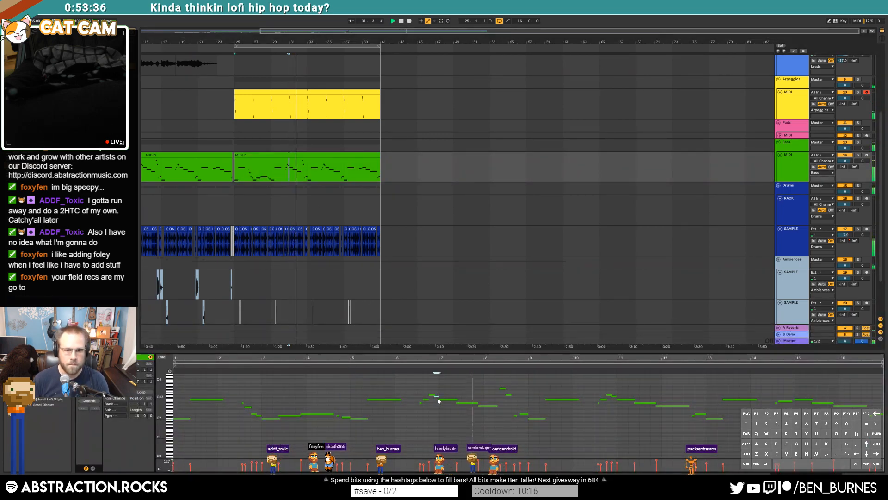
pyautogui.moveTo(437, 397); pyautogui.dragTo(435, 388)
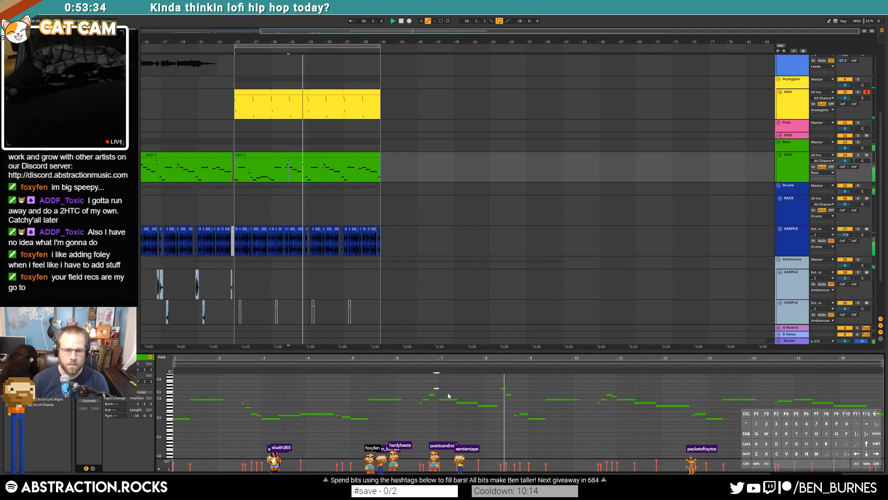
# Insert a bass note after the short note in clip bar 7, and start the following long note at 7.3, two semitones higher
pyautogui.click(413, 364)
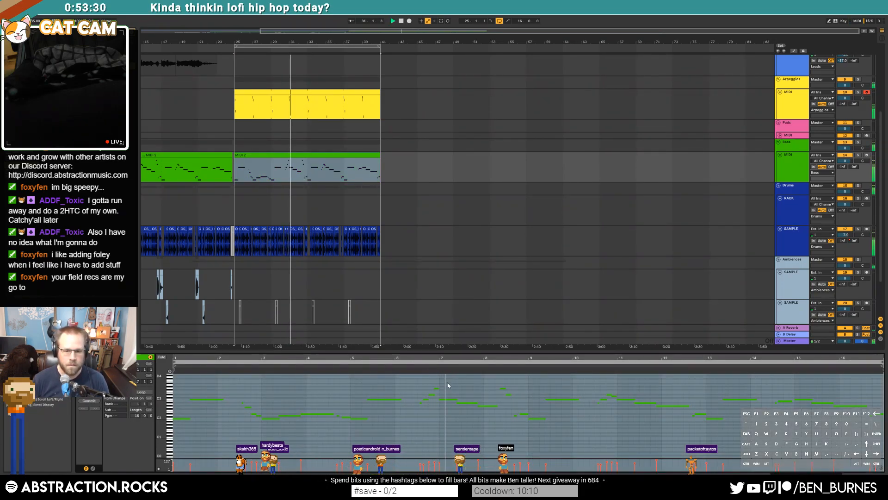
pyautogui.press('space')
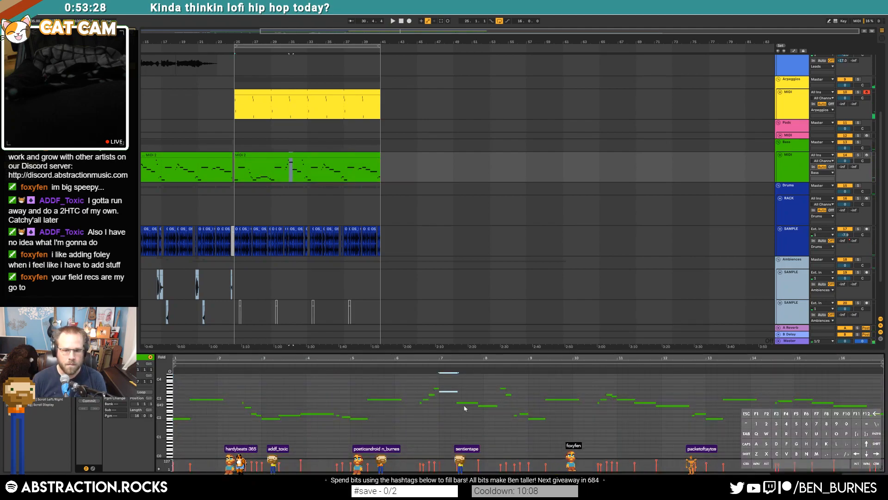
pyautogui.keyDown('ctrl'); pyautogui.scroll(5, 465, 399); pyautogui.keyUp('ctrl')
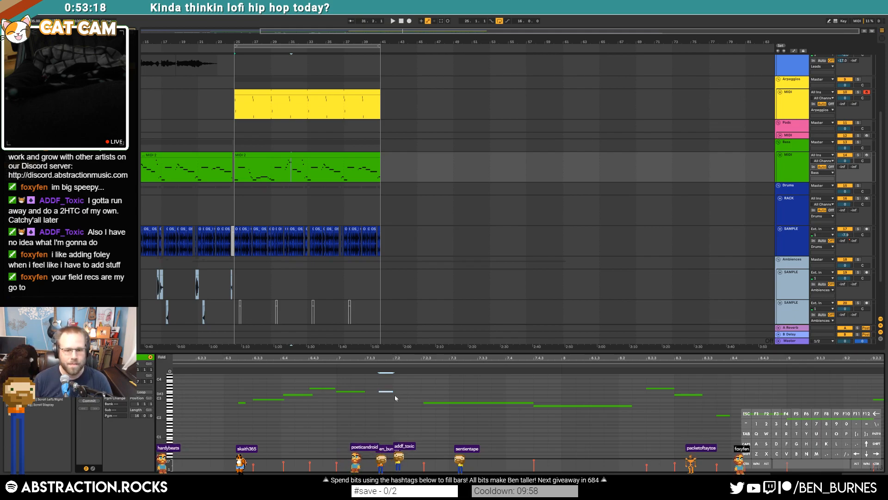
pyautogui.doubleClick(395, 395)
pyautogui.moveTo(395, 395); pyautogui.dragTo(448, 406)
pyautogui.press('Up')
pyautogui.press('Up')
pyautogui.click(220, 364)
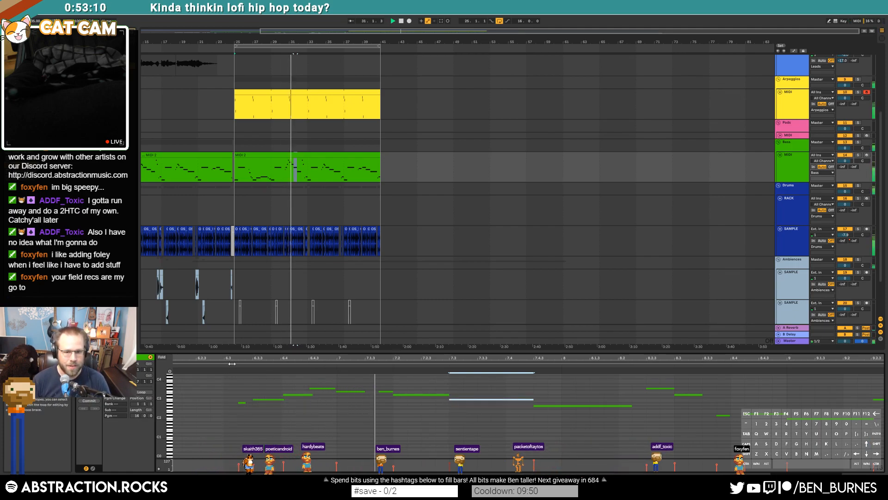
# Adjust the velocity of the short note in clip bar 7 and make the inserted note after it start slightly later
pyautogui.press('space')
pyautogui.click(385, 380)
pyautogui.click(387, 392)
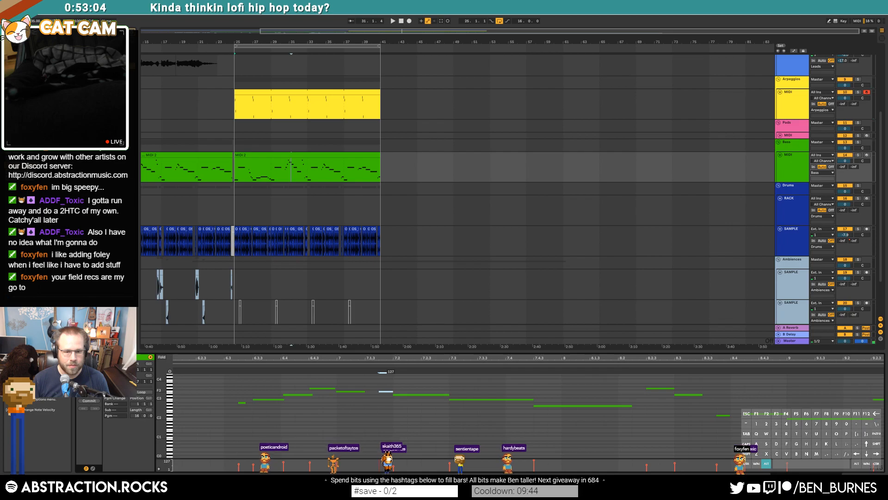
pyautogui.click(330, 365)
pyautogui.press('space')
pyautogui.click(410, 395)
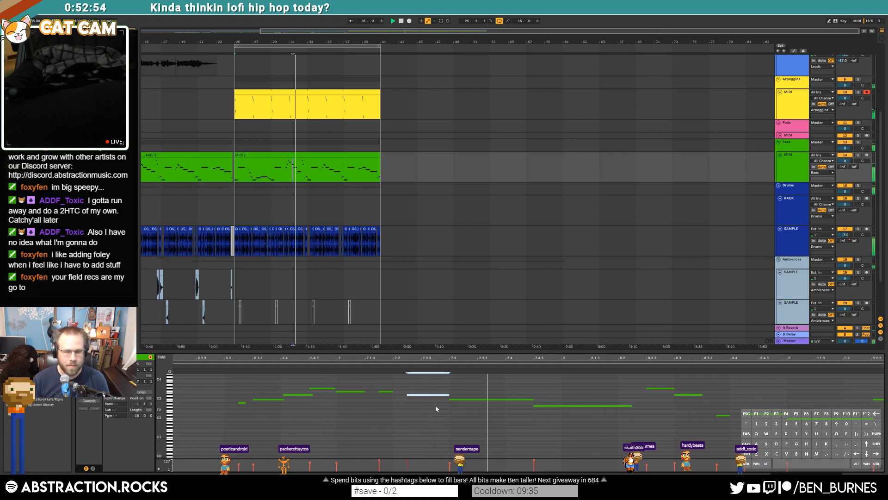
pyautogui.keyDown('alt'); pyautogui.click(383, 391); pyautogui.keyUp('alt')
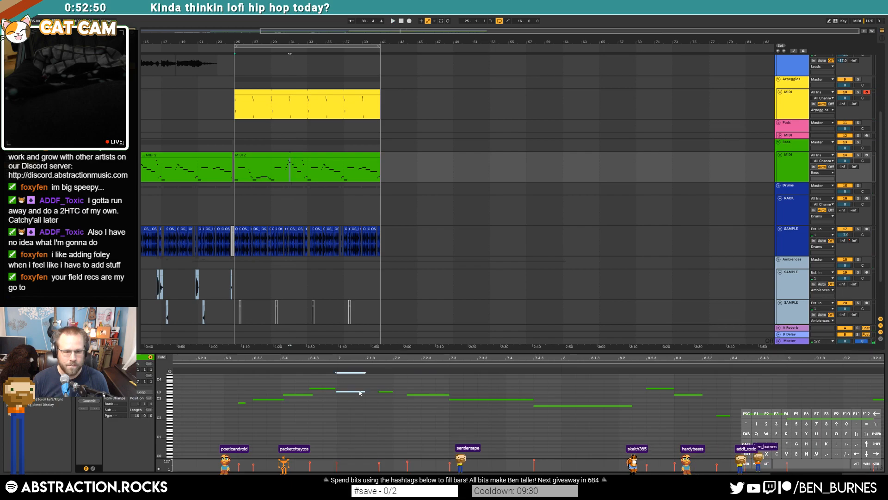
# Solo the bass track and listen to its clip from bar 25 through the edited notes in clip bar 7
pyautogui.click(858, 155)
pyautogui.press('space')
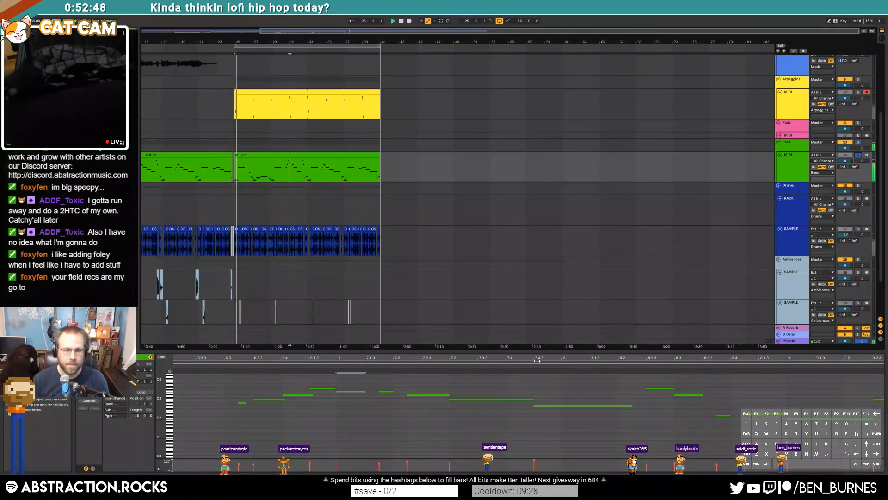
pyautogui.moveTo(373, 359); pyautogui.dragTo(762, 359)
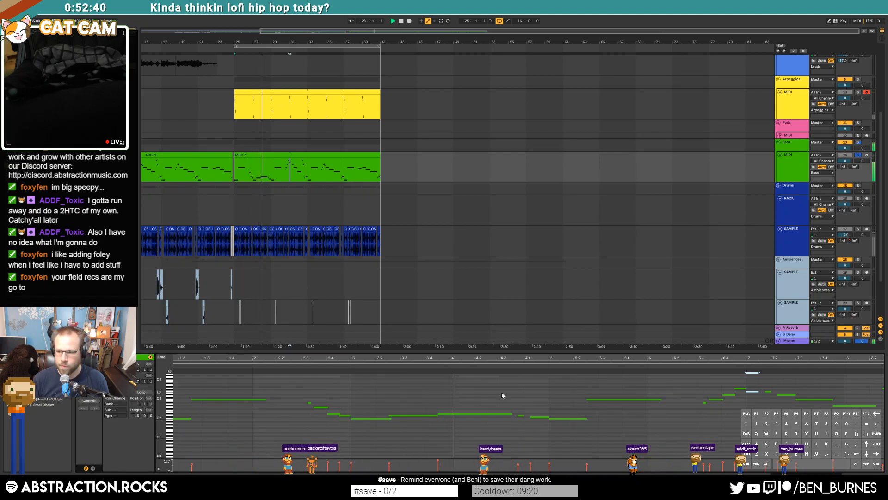
pyautogui.moveTo(531, 358); pyautogui.dragTo(281, 358)
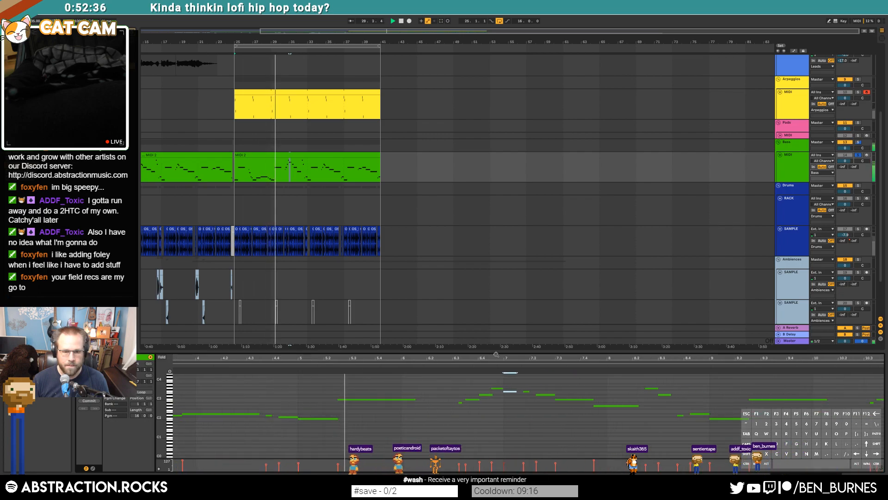
pyautogui.moveTo(499, 357); pyautogui.dragTo(359, 357)
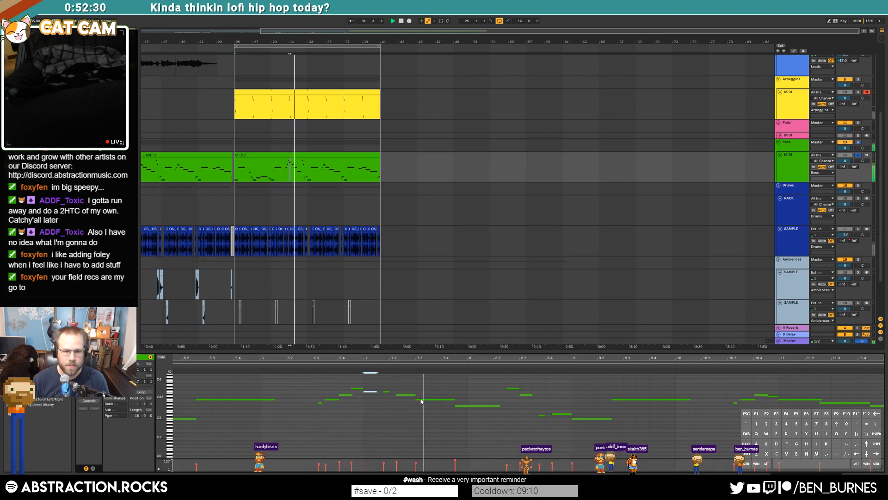
# Shorten the bass note at 7.3, insert a short lower note behind it, and move the following long note slightly earlier
pyautogui.press('space')
pyautogui.scroll(4, 459, 405)
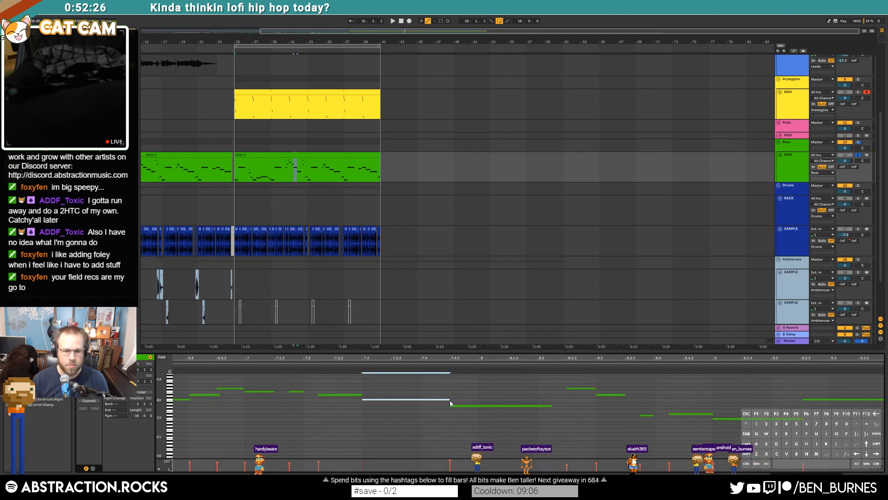
pyautogui.moveTo(448, 398); pyautogui.dragTo(410, 408)
pyautogui.doubleClick(410, 402)
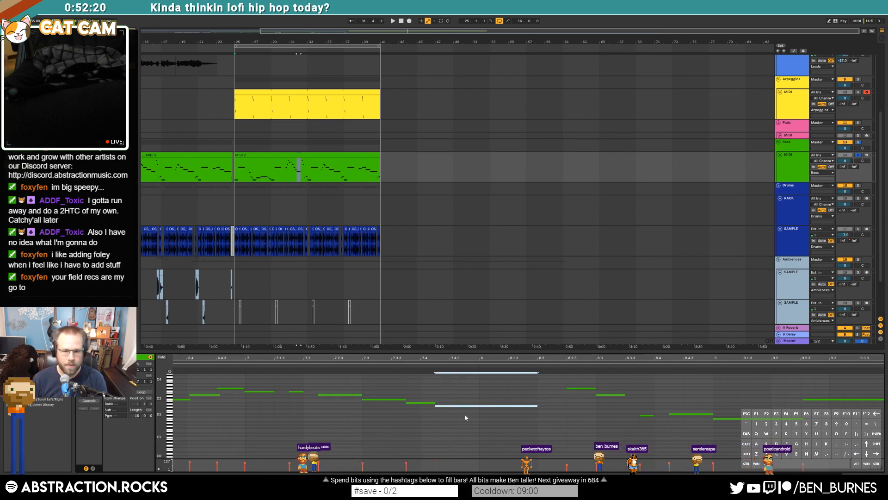
pyautogui.press('space')
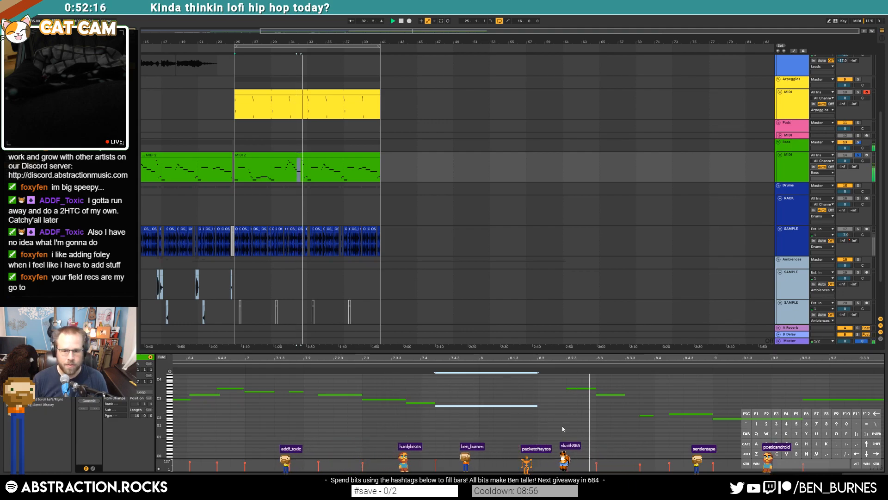
# Delete the two high notes in the middle of clip bar 8 and play the bass line from there
pyautogui.press('space')
pyautogui.moveTo(581, 383); pyautogui.dragTo(606, 408)
pyautogui.press('Delete')
pyautogui.doubleClick(614, 406)
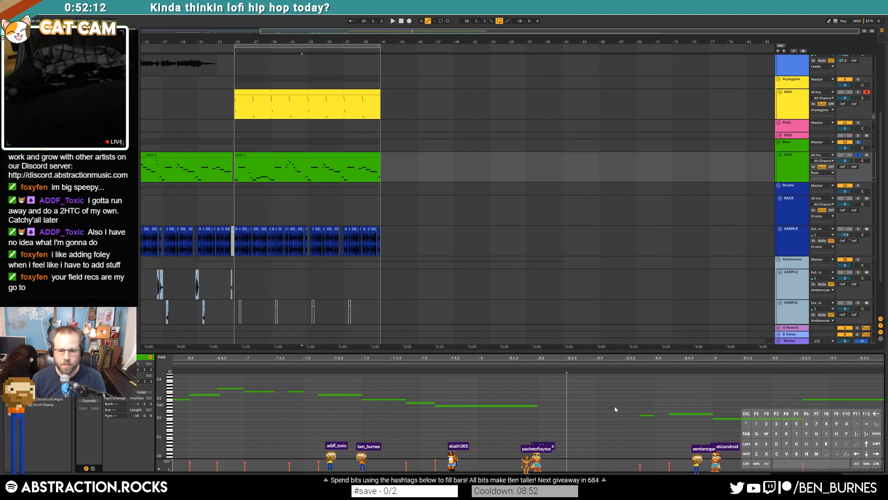
pyautogui.press('space')
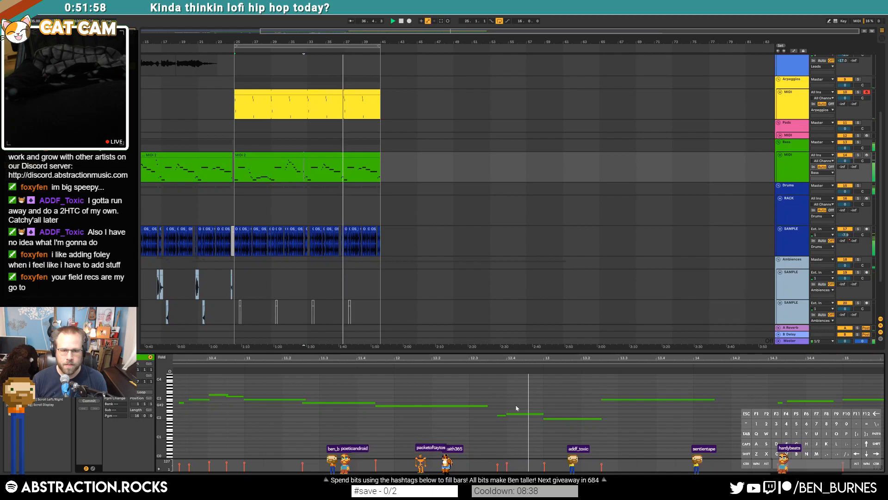
# Delete the very short low note in the second half of clip bar 12 and listen to the rest of the bass clip
pyautogui.click(503, 422)
pyautogui.doubleClick(502, 416)
pyautogui.moveTo(679, 357); pyautogui.dragTo(461, 358)
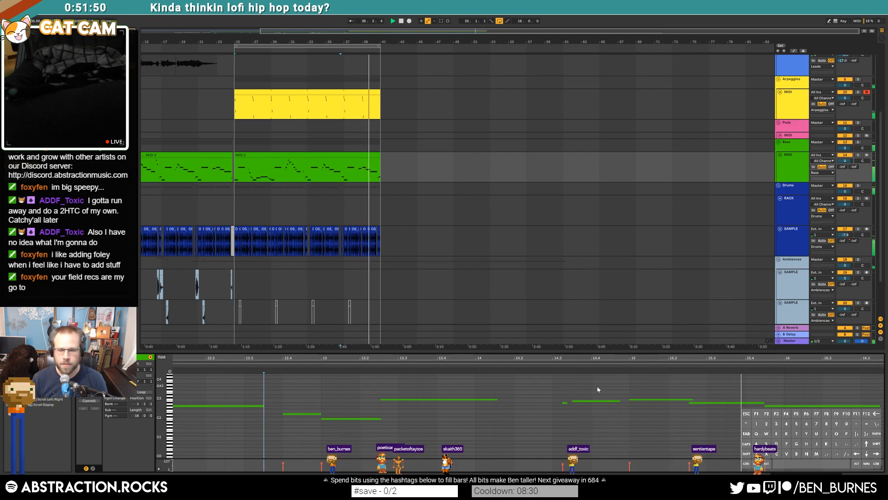
pyautogui.click(595, 401)
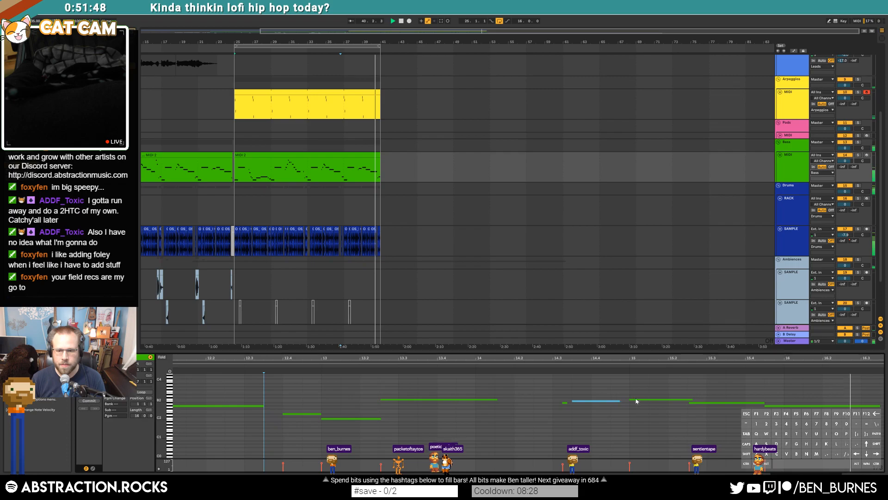
pyautogui.moveTo(736, 358); pyautogui.dragTo(681, 357)
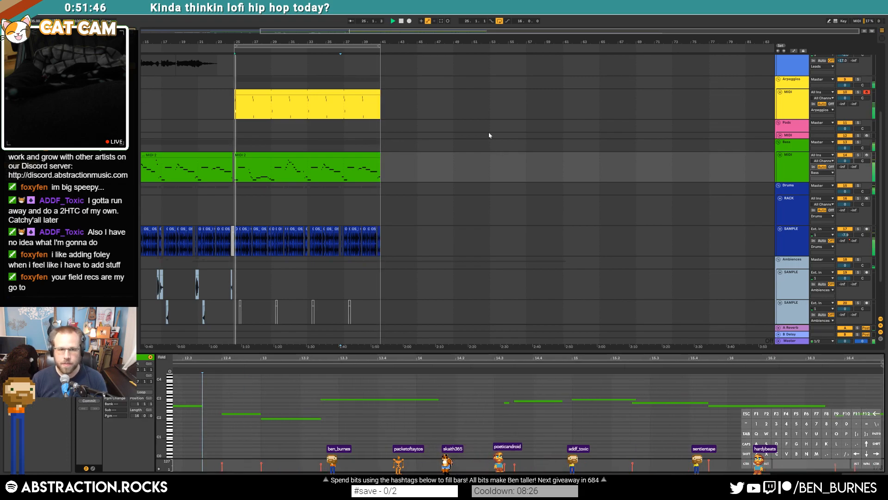
# Insert a new MIDI track at the end of the Leads group, unfold it and show its devices
pyautogui.scroll(4, 491, 135)
pyautogui.click(569, 119)
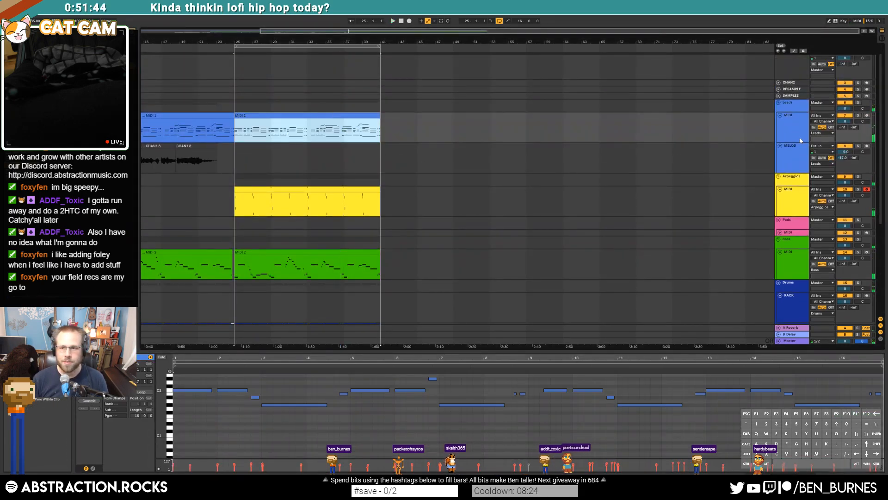
pyautogui.click(792, 150)
pyautogui.hotkey('ctrl', 'shift', 't')
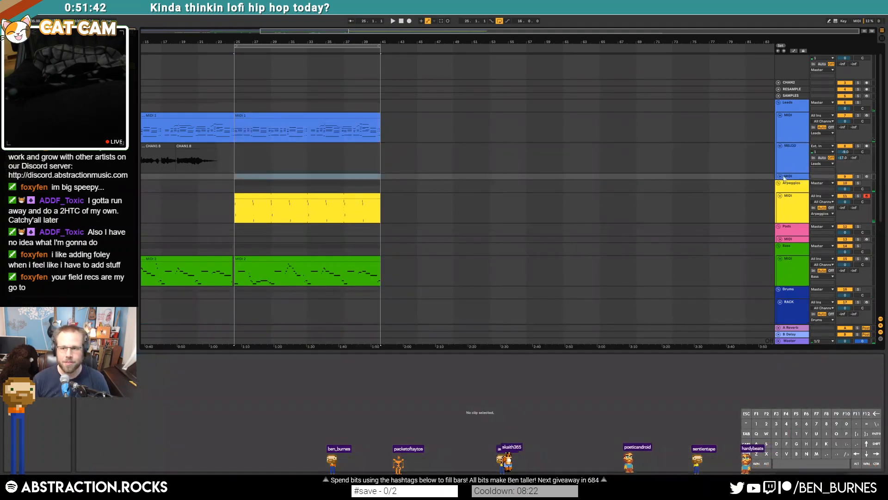
pyautogui.click(781, 177)
pyautogui.hotkey('shift', 'Tab')
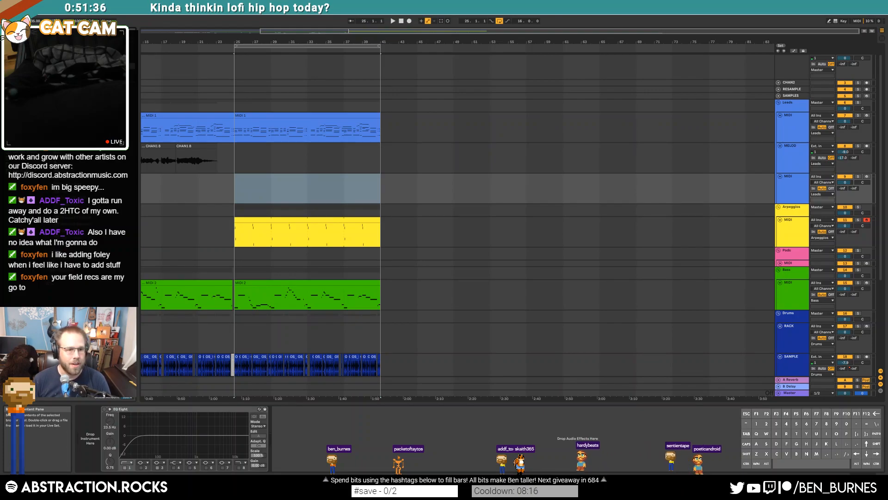
# Add Kontakt to the new Leads track and load the Una Corda Pure instrument
pyautogui.moveTo(92, 138); pyautogui.dragTo(84, 451)
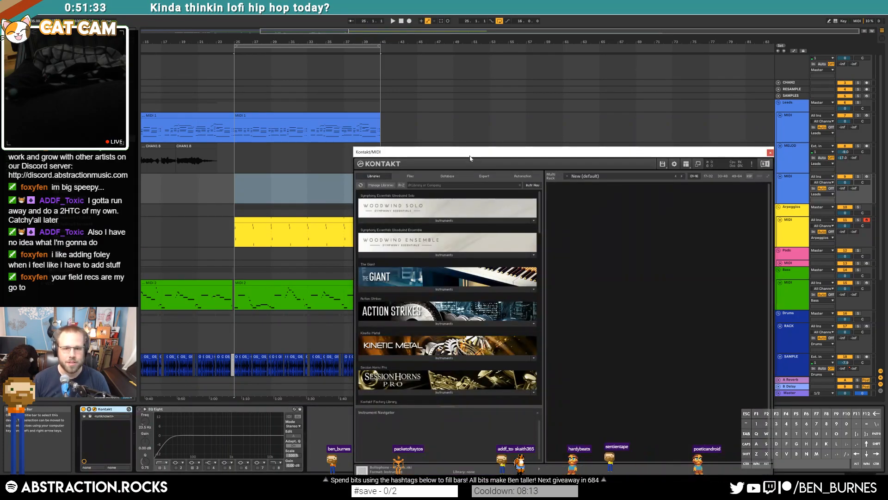
pyautogui.moveTo(470, 157); pyautogui.dragTo(501, 77)
pyautogui.moveTo(568, 138); pyautogui.dragTo(568, 197)
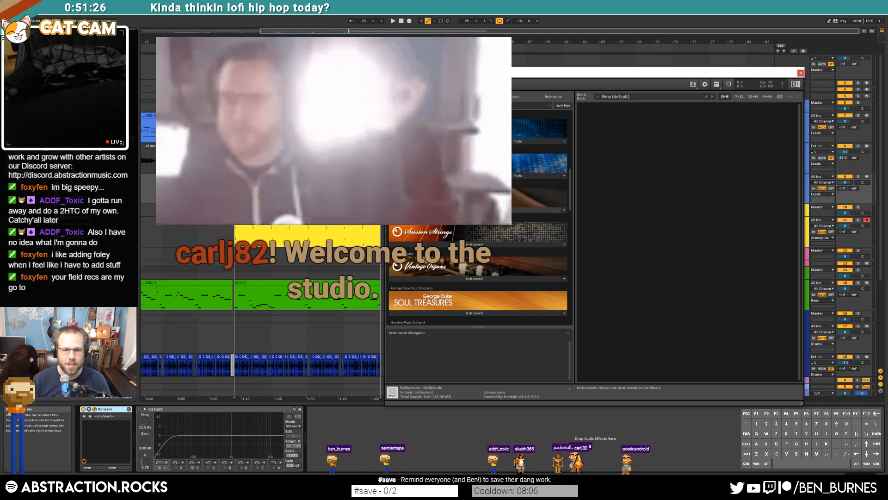
pyautogui.scroll(-3, 496, 242)
pyautogui.moveTo(570, 211); pyautogui.dragTo(572, 260)
pyautogui.click(468, 274)
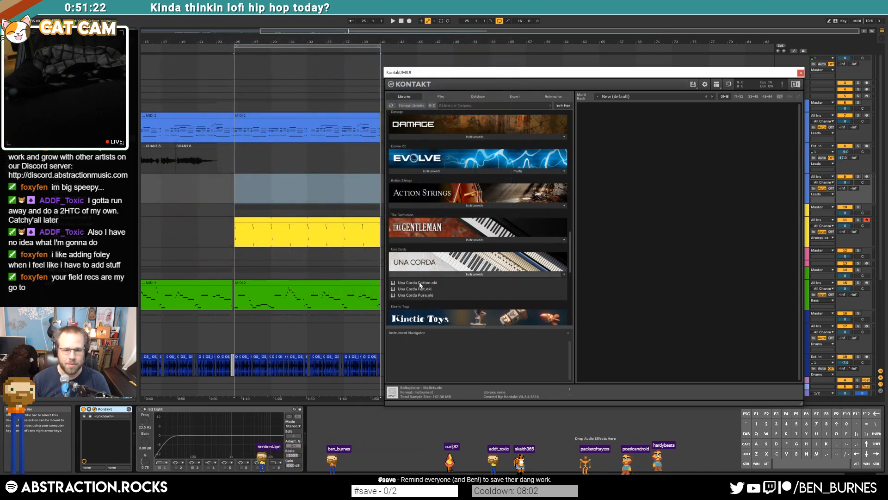
pyautogui.doubleClick(434, 294)
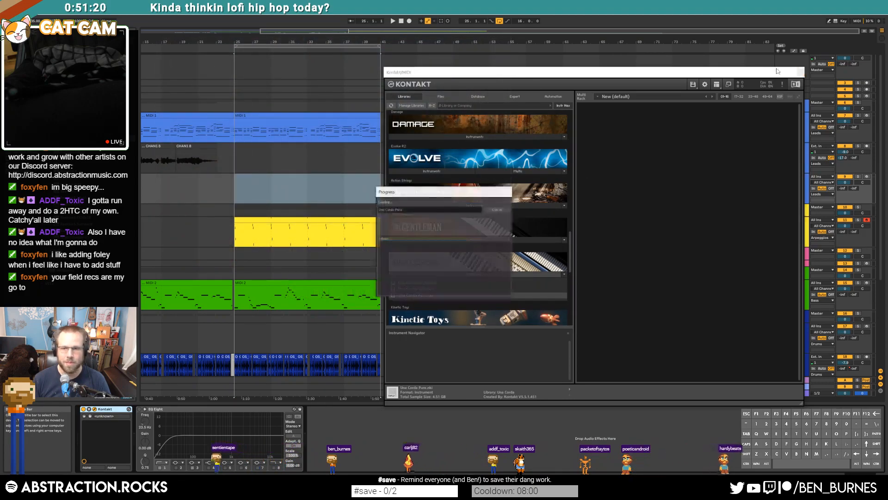
pyautogui.click(799, 73)
# Raise the Una Corda track's send to A Reverb and record a piano melody from about bar 24 to bar 41
pyautogui.moveTo(842, 189); pyautogui.dragTo(842, 178)
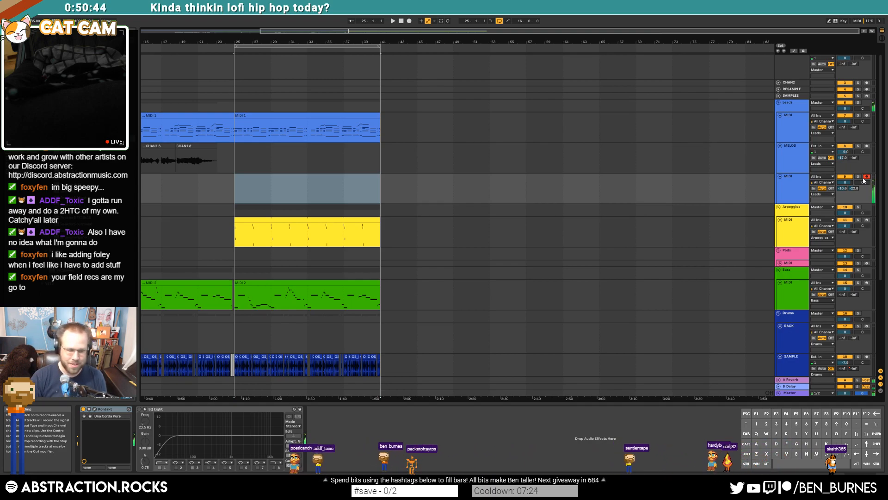
pyautogui.click(210, 188)
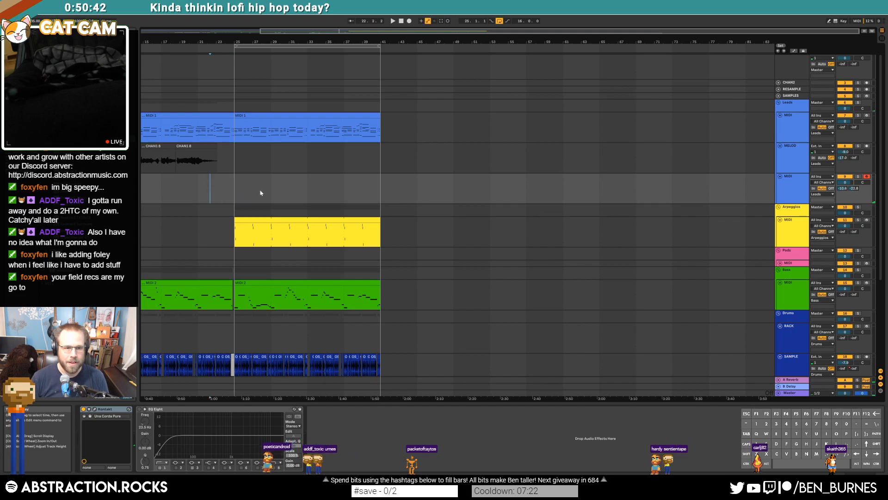
pyautogui.press('space')
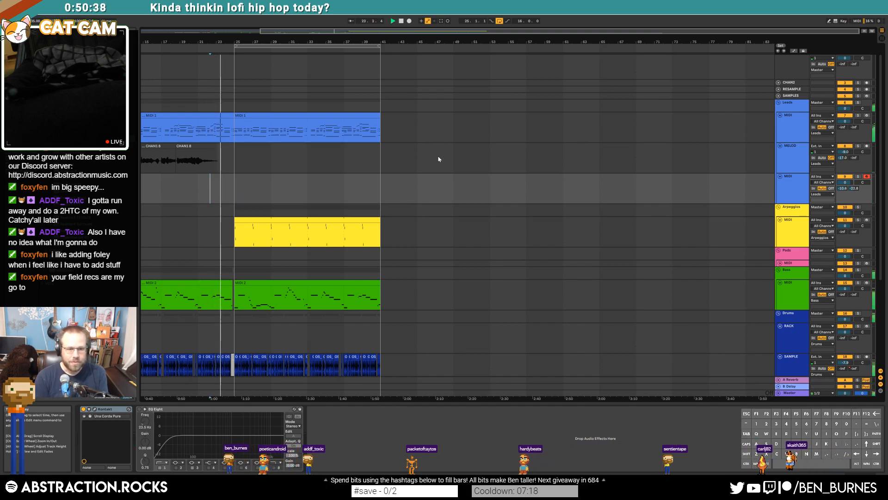
pyautogui.press('F9')
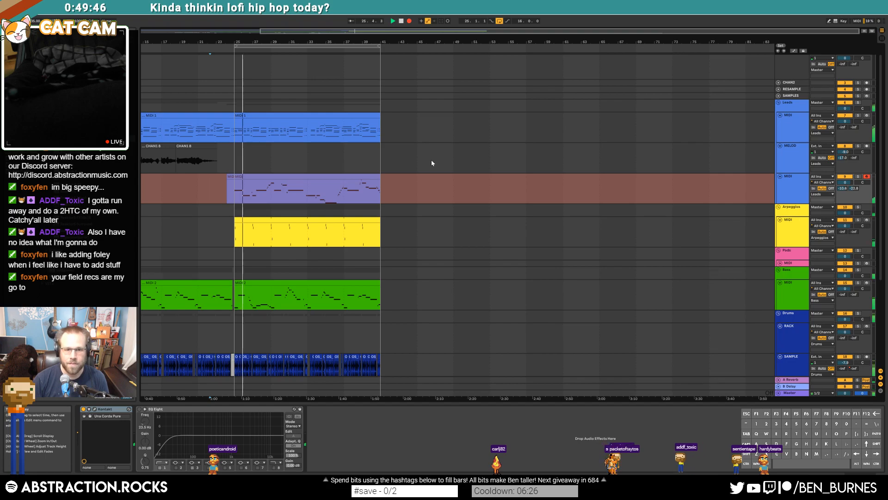
pyautogui.press('F9')
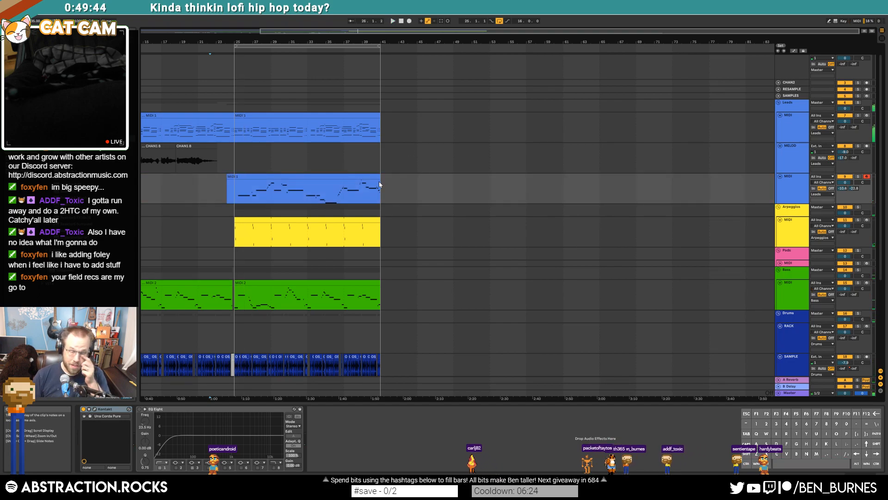
# Extend the recorded piano clip's end to about bar 44 and play its phrase around clip bar 14
pyautogui.moveTo(380, 178); pyautogui.dragTo(409, 177)
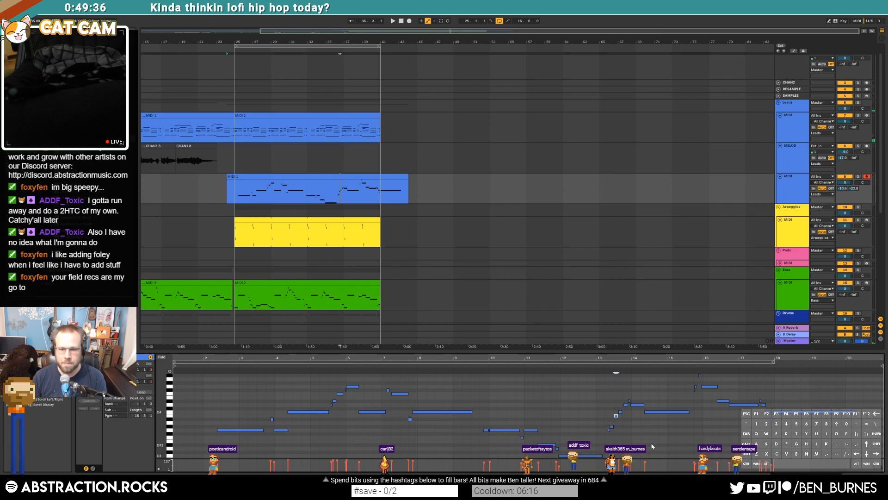
pyautogui.click(589, 366)
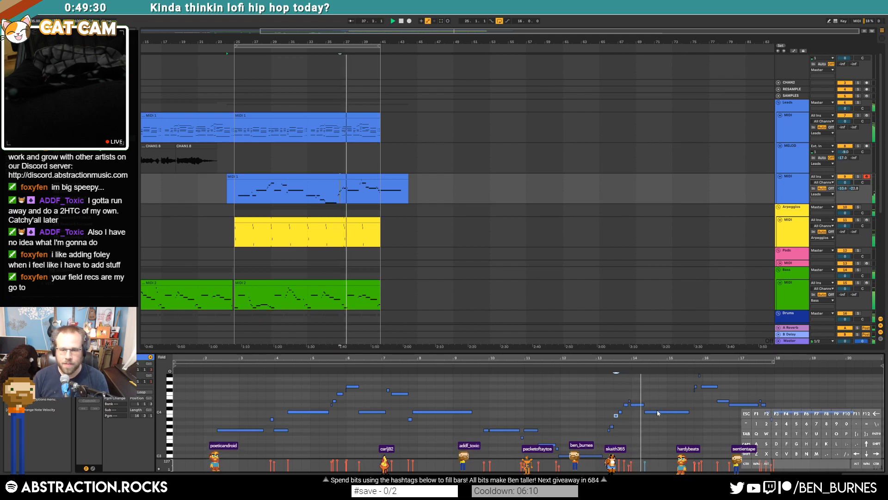
pyautogui.press('space')
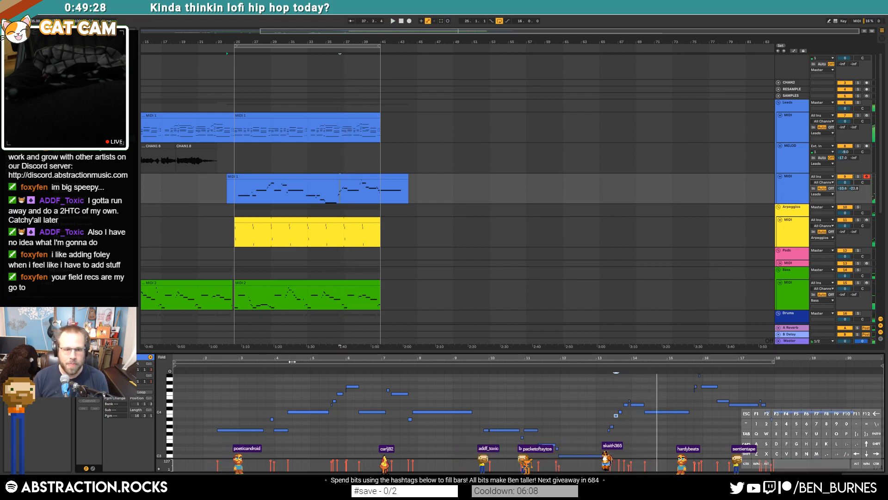
# Select all notes of the recorded piano clip and lower their velocities
pyautogui.moveTo(787, 461); pyautogui.dragTo(260, 389)
pyautogui.hotkey('ctrl', 'a')
pyautogui.moveTo(333, 463); pyautogui.dragTo(333, 468)
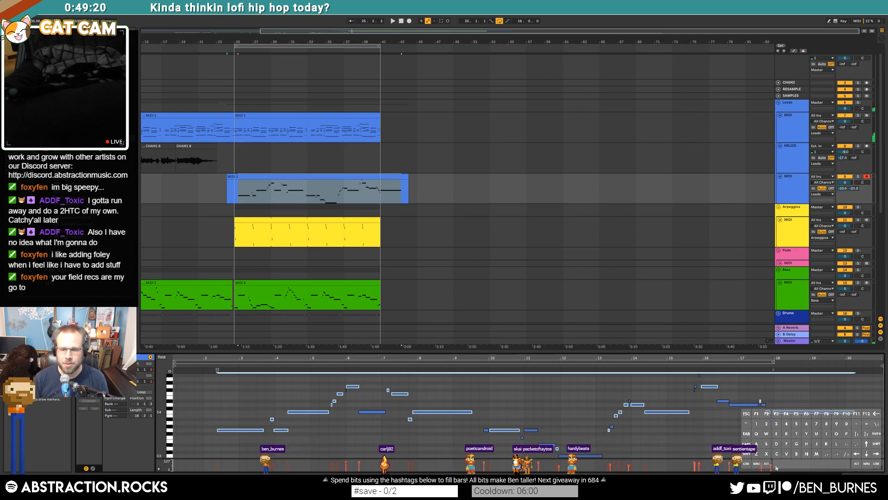
pyautogui.click(670, 456)
pyautogui.hotkey('ctrl', 'a')
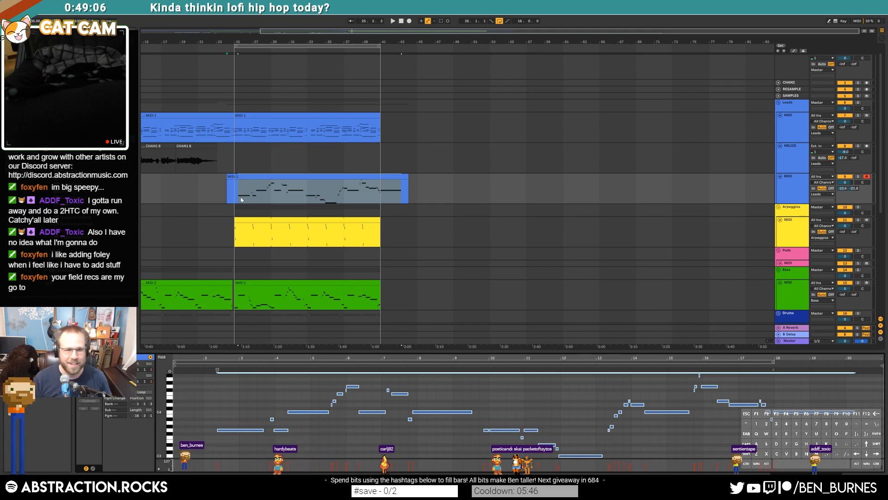
# Trim the piano clip's start to bar 25, play it and adjust the velocities of all its notes
pyautogui.moveTo(227, 181); pyautogui.dragTo(237, 178)
pyautogui.press('space')
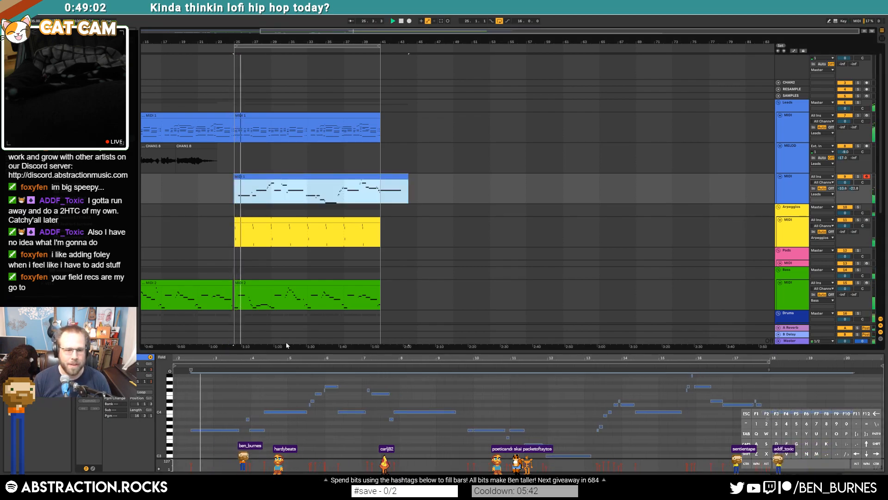
pyautogui.click(265, 464)
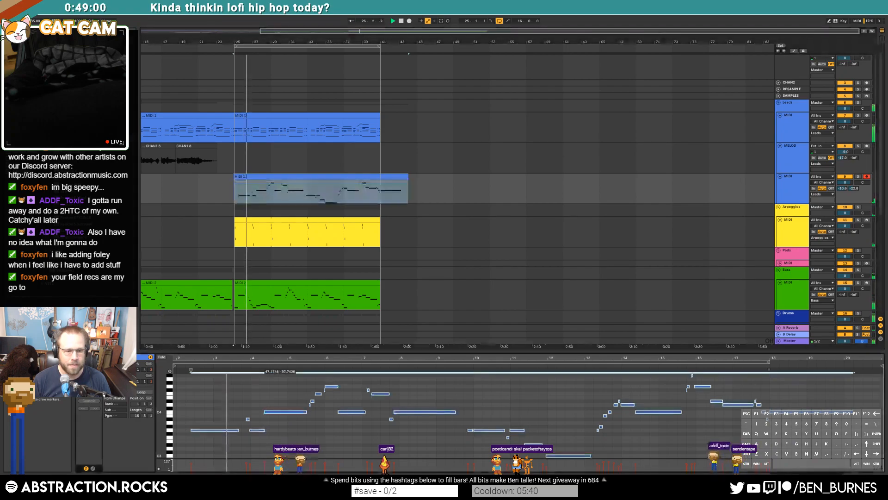
pyautogui.click(294, 426)
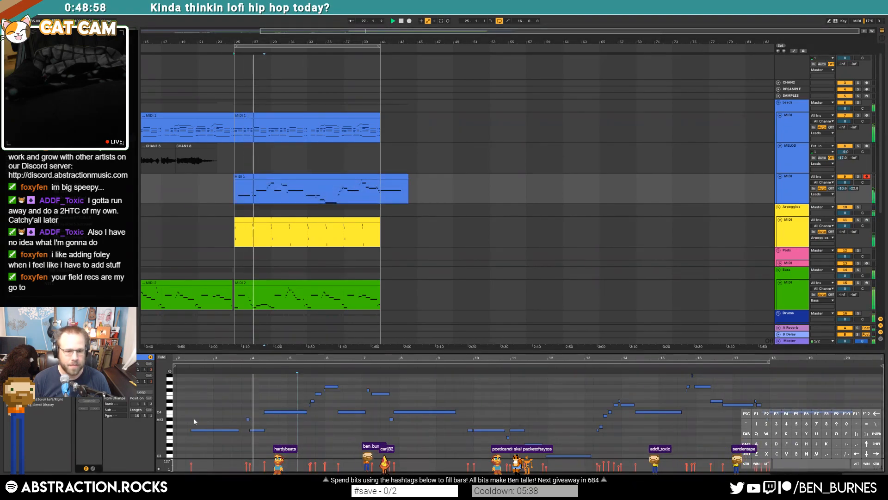
# Trim the start of the long C4 note in clip bar 4 to about beat 3 and select the short note near bar 7
pyautogui.moveTo(163, 413); pyautogui.dragTo(188, 418)
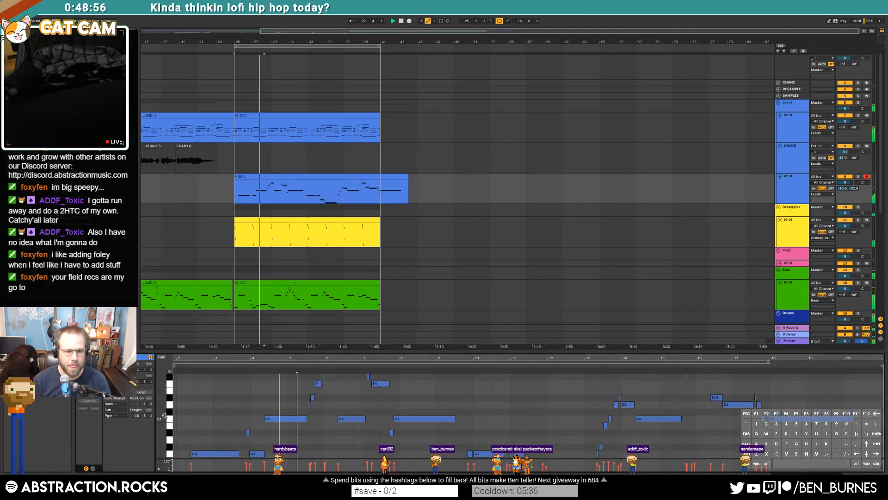
pyautogui.moveTo(266, 420); pyautogui.dragTo(276, 420)
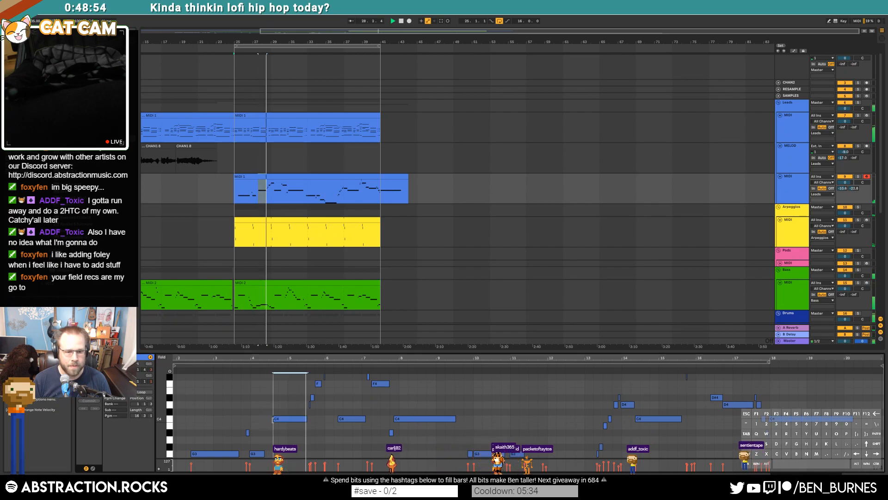
pyautogui.scroll(1, 362, 421)
pyautogui.scroll(1, 363, 421)
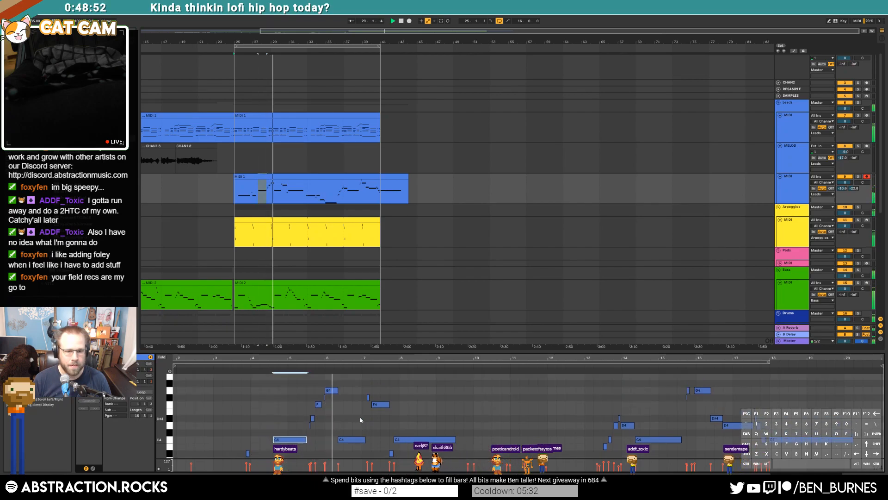
pyautogui.scroll(-1, 399, 417)
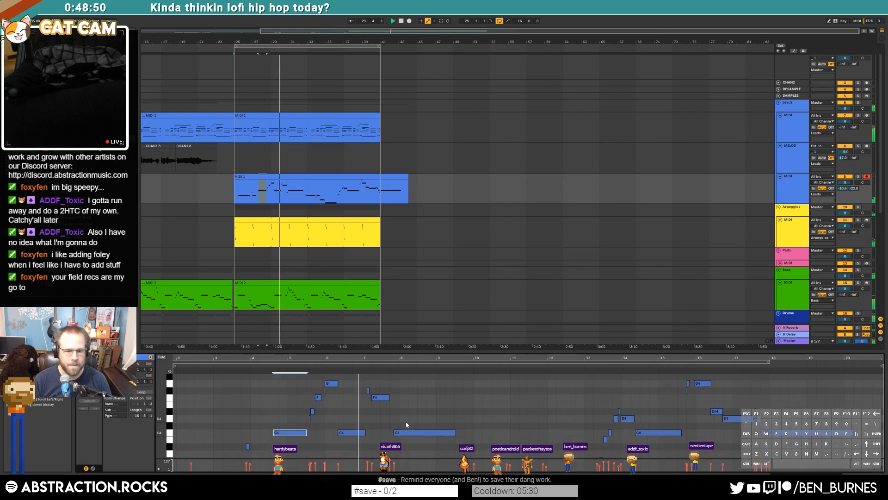
pyautogui.click(368, 391)
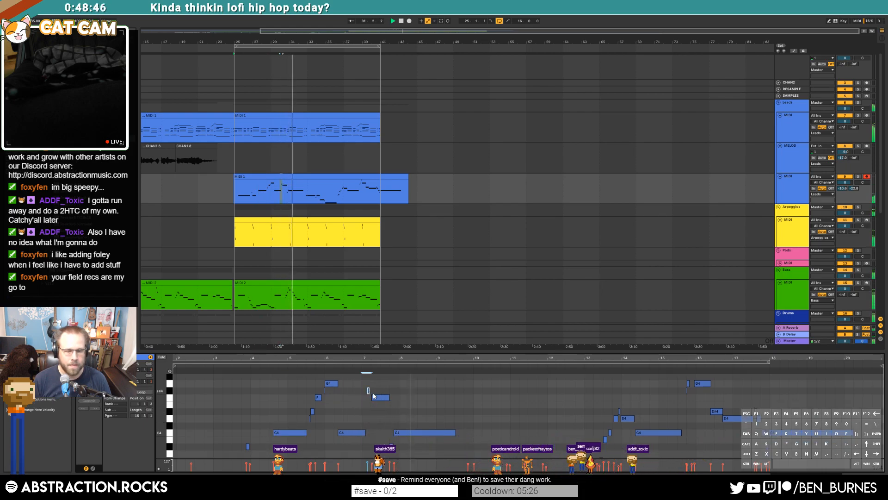
# Transpose the two low piano notes around clip bar 12 up one octave
pyautogui.scroll(-4, 412, 407)
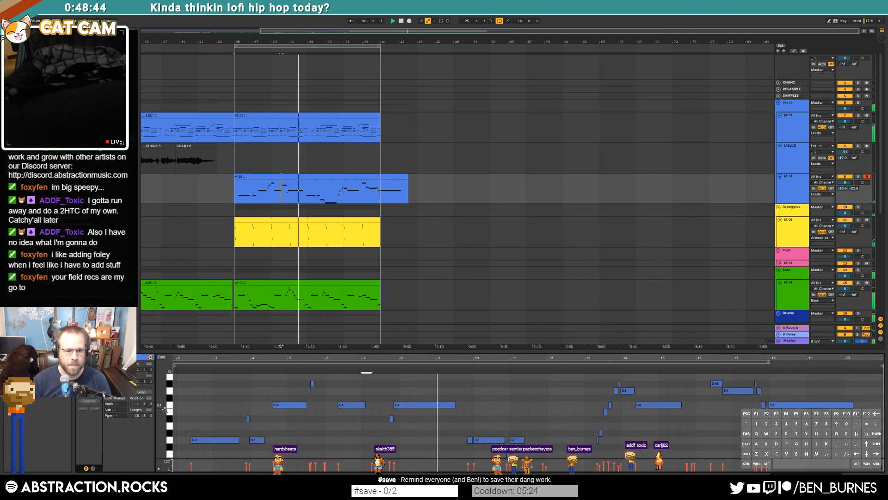
pyautogui.scroll(-2, 244, 428)
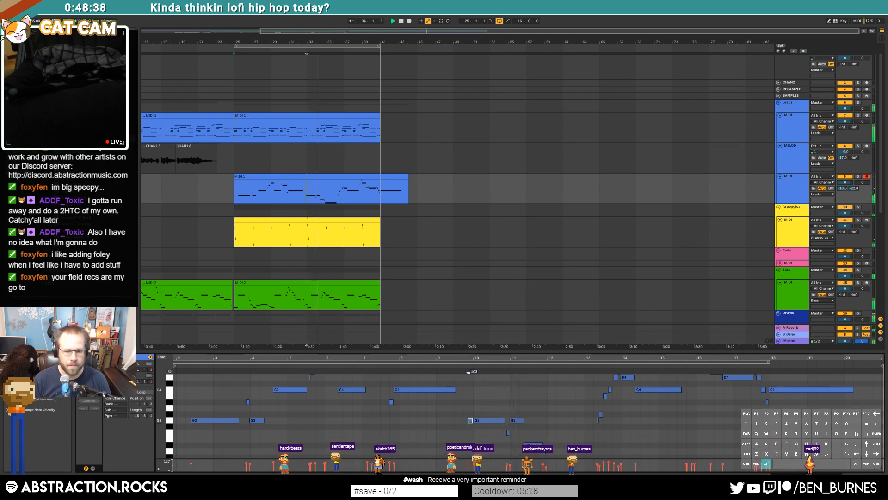
pyautogui.moveTo(518, 420); pyautogui.dragTo(570, 448)
pyautogui.scroll(-1, 541, 435)
pyautogui.hotkey('shift', 'Up')
pyautogui.scroll(2, 550, 403)
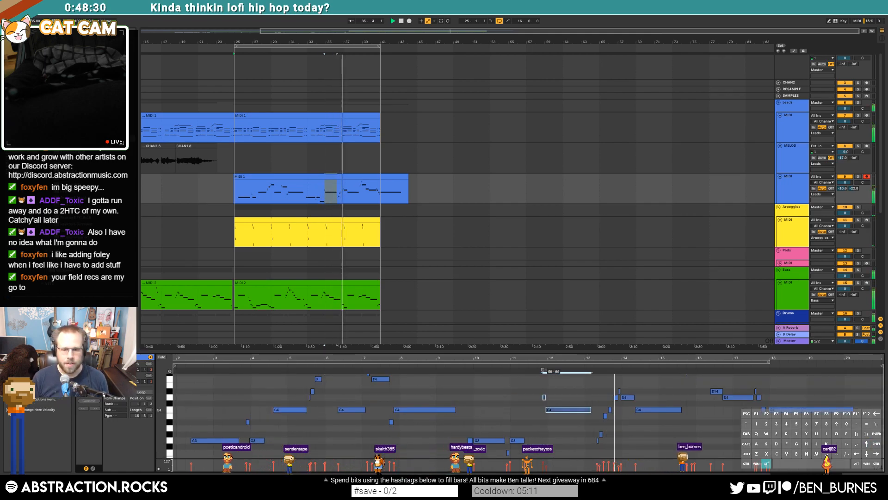
pyautogui.click(539, 409)
pyautogui.press('space')
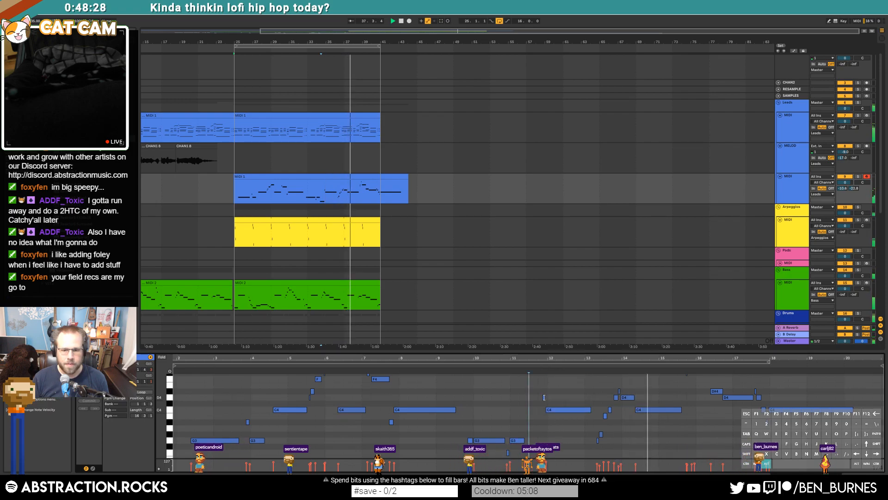
# Replay the piano phrase around clip bar 13 and adjust the velocities of the D4 notes just before bar 14
pyautogui.click(656, 404)
pyautogui.scroll(4, 646, 402)
pyautogui.click(519, 366)
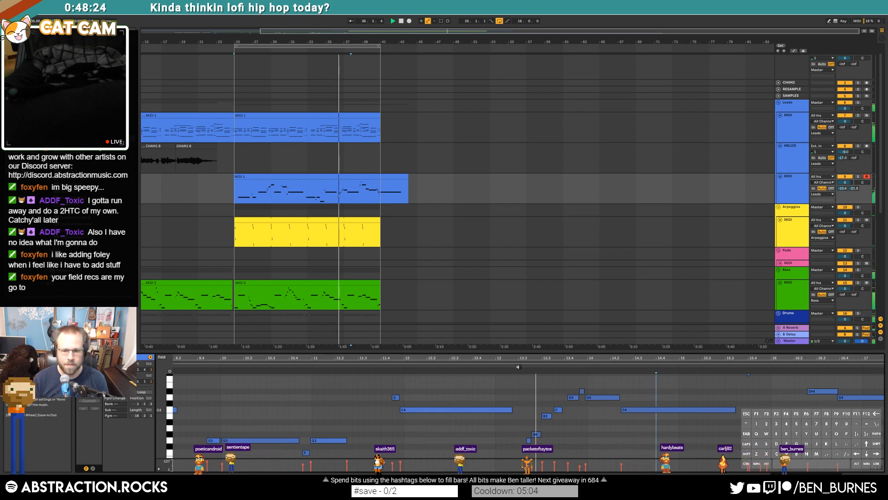
pyautogui.press('space')
pyautogui.click(571, 398)
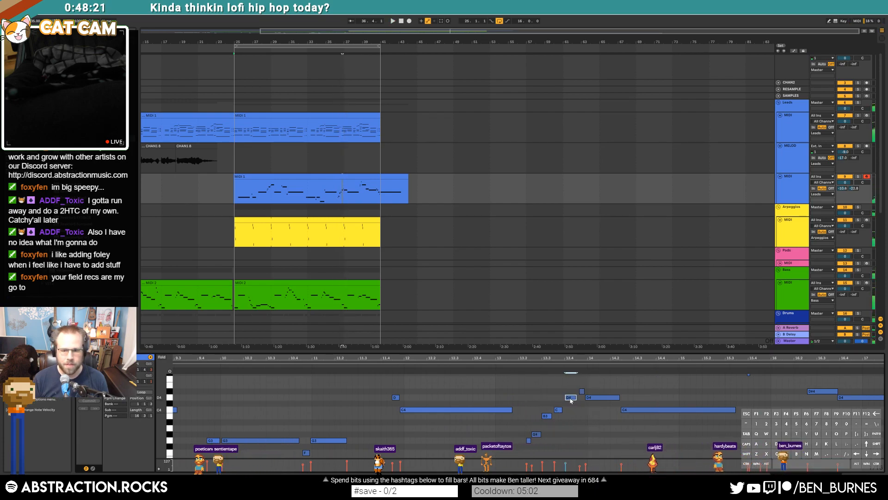
pyautogui.click(553, 364)
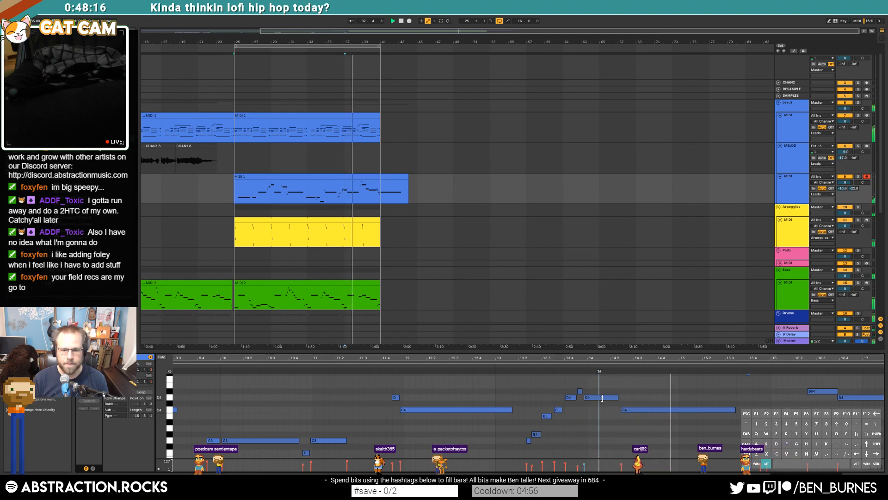
# Select the high piano notes around clip bar 15.4 and adjust their velocities
pyautogui.moveTo(780, 356); pyautogui.dragTo(534, 392)
pyautogui.scroll(1, 472, 403)
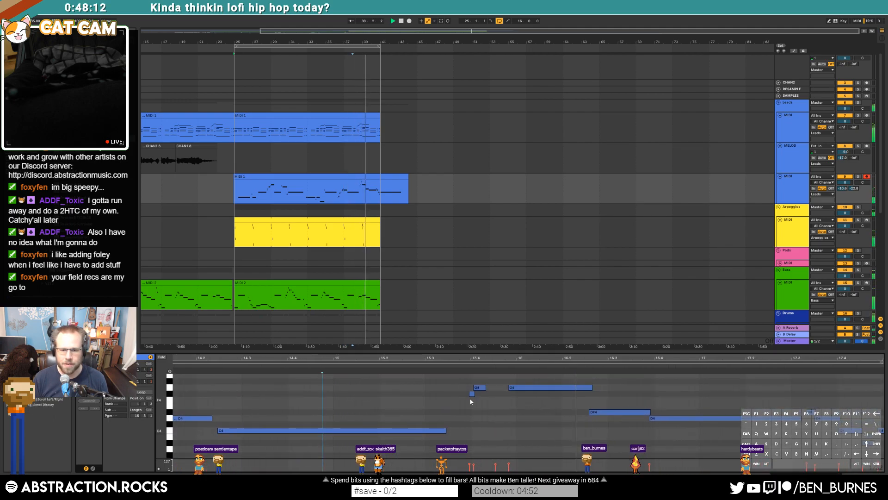
pyautogui.scroll(2, 509, 395)
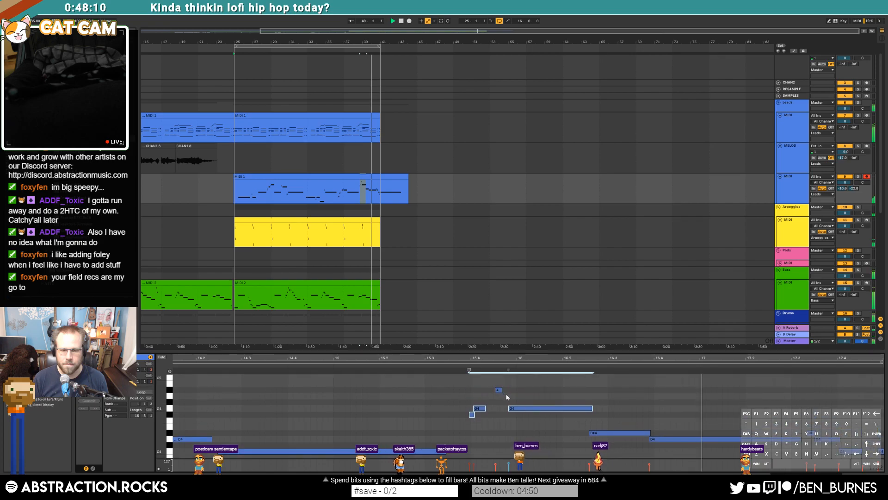
pyautogui.click(499, 389)
pyautogui.click(523, 396)
# Lower the short C4 note at about clip bar 17.4 by one semitone to B3
pyautogui.moveTo(669, 358)
pyautogui.mouseDown()
pyautogui.moveTo(669, 332)
pyautogui.moveTo(440, 331)
pyautogui.mouseUp()
pyautogui.scroll(-2, 565, 431)
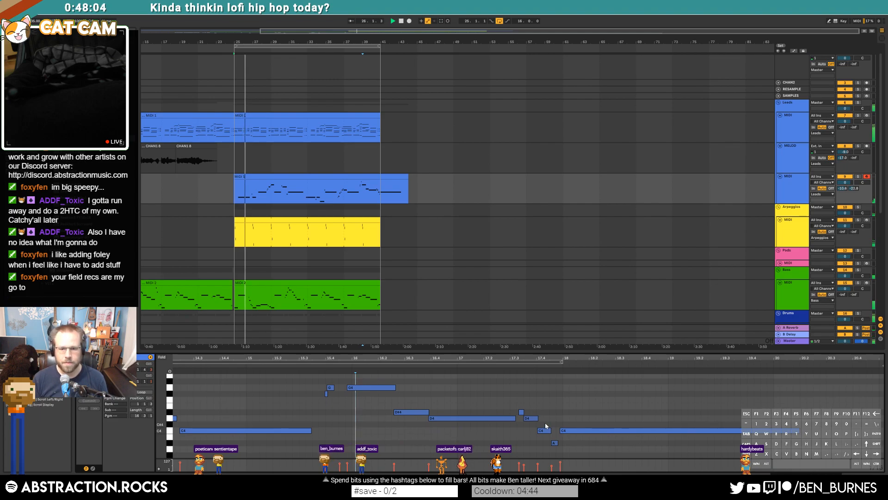
pyautogui.moveTo(544, 422); pyautogui.dragTo(550, 437)
pyautogui.press('Down')
pyautogui.press('space')
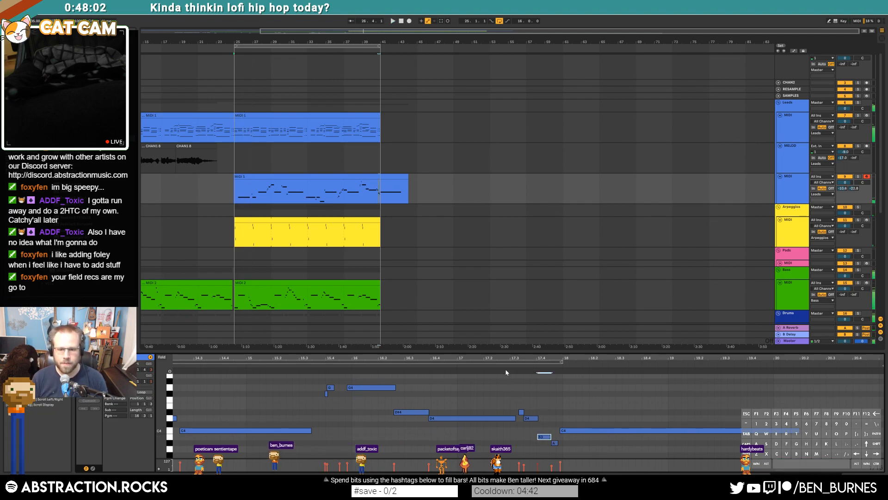
# Play the piano clip from about bar 17.2 and check the closing notes leading into the final long C4
pyautogui.click(497, 363)
pyautogui.click(542, 446)
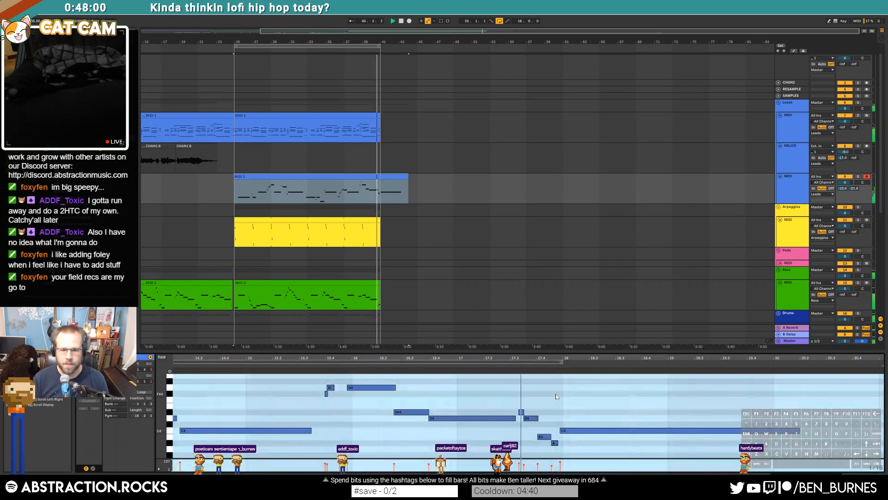
pyautogui.doubleClick(555, 443)
pyautogui.click(531, 418)
pyautogui.click(576, 415)
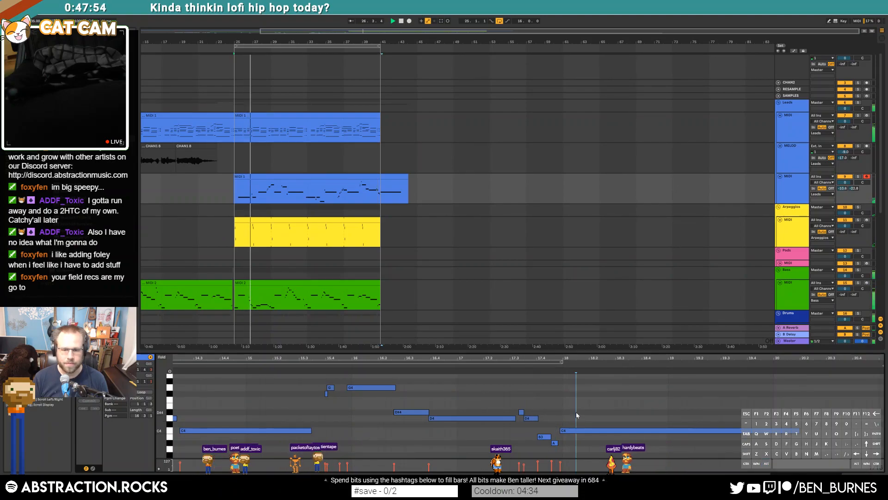
pyautogui.moveTo(575, 430); pyautogui.dragTo(546, 433)
pyautogui.click(589, 420)
pyautogui.click(573, 419)
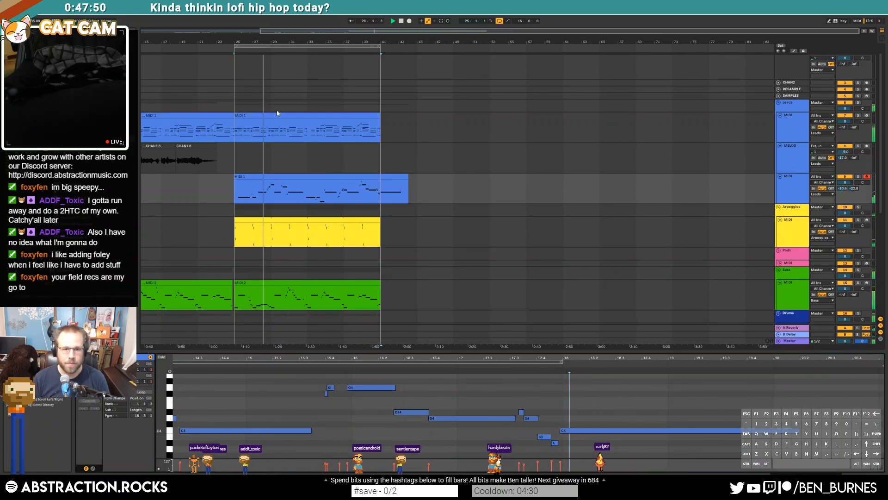
# Show the whole arrangement and extend the end of the Germany_Munich_CityTraffic clip slightly past bar 61
pyautogui.doubleClick(174, 33)
pyautogui.scroll(-4, 261, 197)
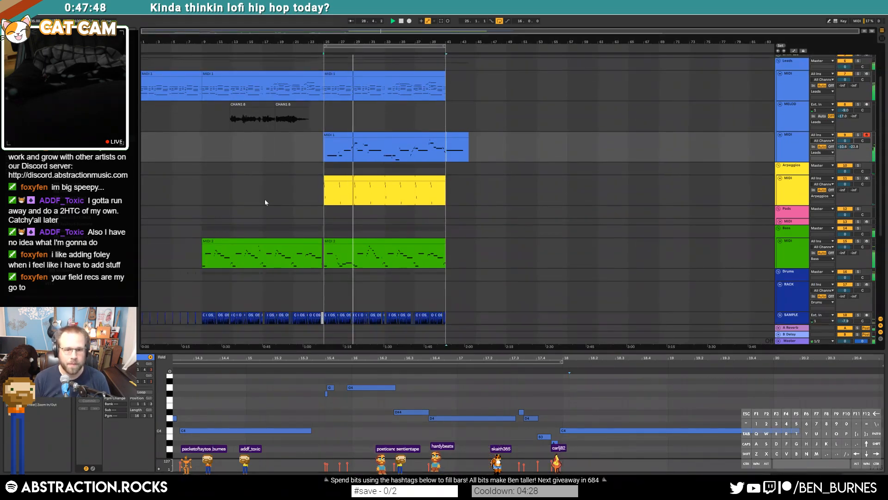
pyautogui.hotkey('shift', 'Tab')
pyautogui.scroll(-3, 346, 239)
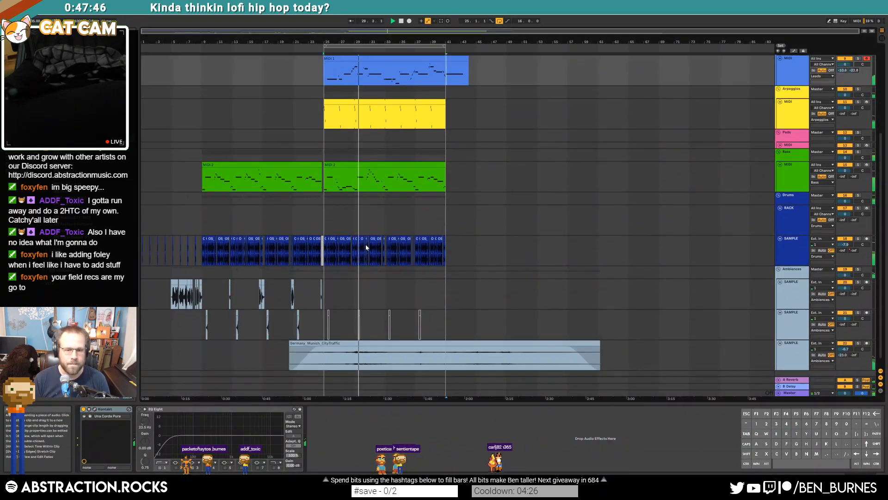
pyautogui.click(422, 335)
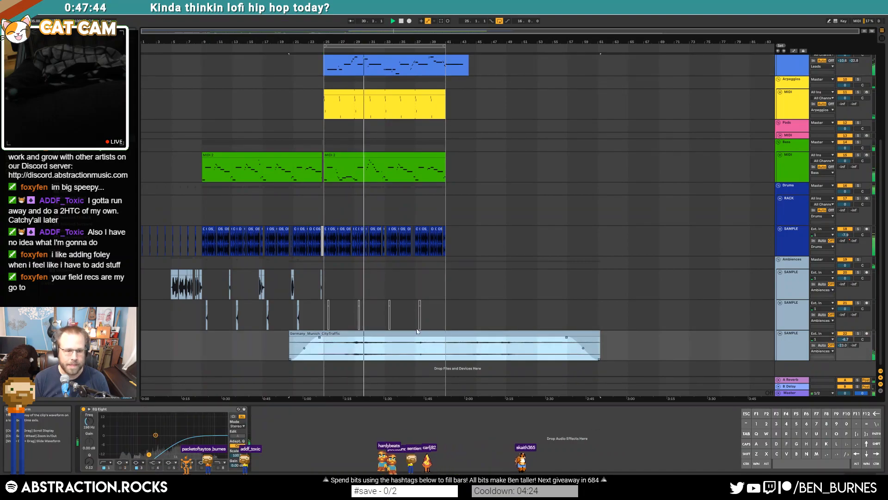
pyautogui.scroll(3, 477, 283)
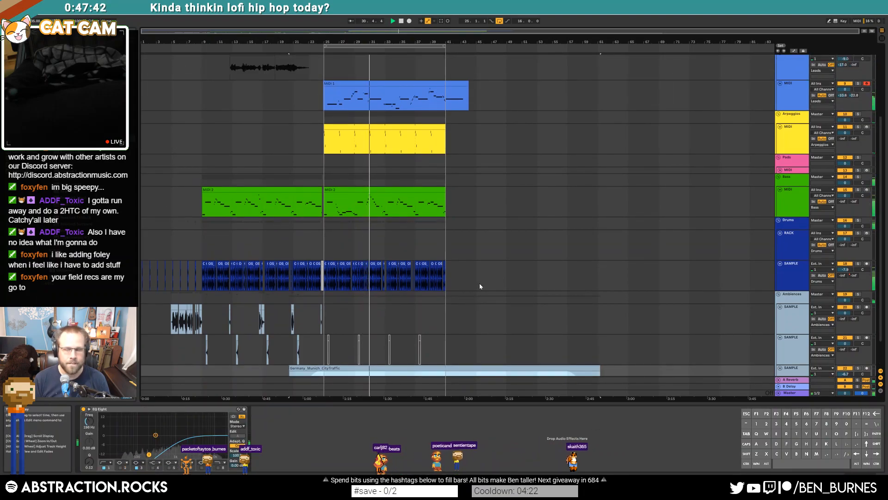
pyautogui.scroll(-3, 481, 289)
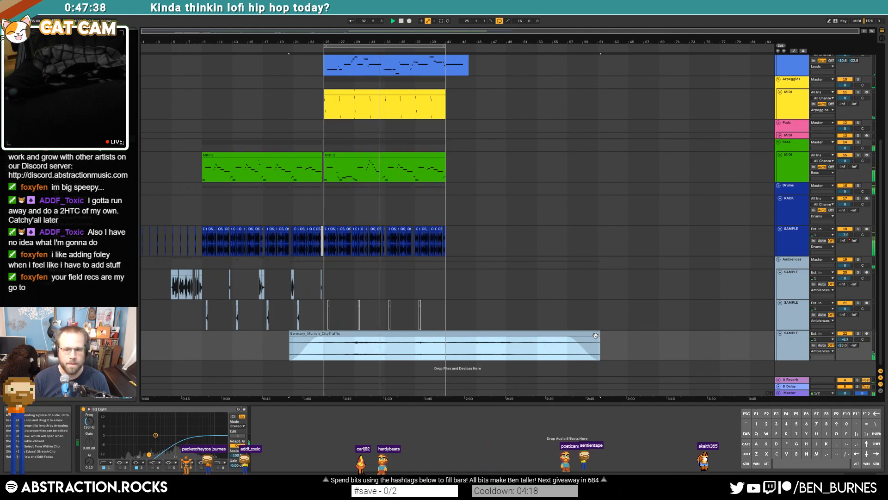
pyautogui.moveTo(596, 335); pyautogui.dragTo(603, 335)
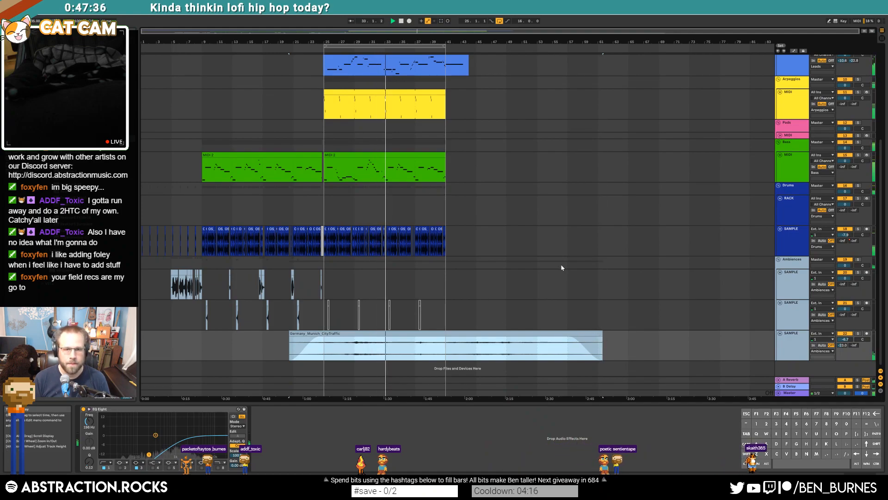
# Open the first Leads track's clip at bar 25 and deactivate its high notes in clip bars 11 and 12
pyautogui.scroll(3, 477, 142)
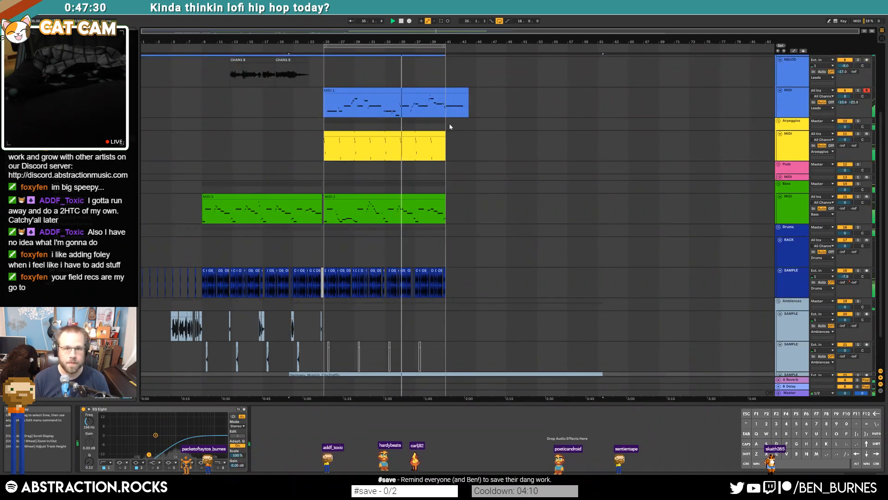
pyautogui.scroll(2, 491, 178)
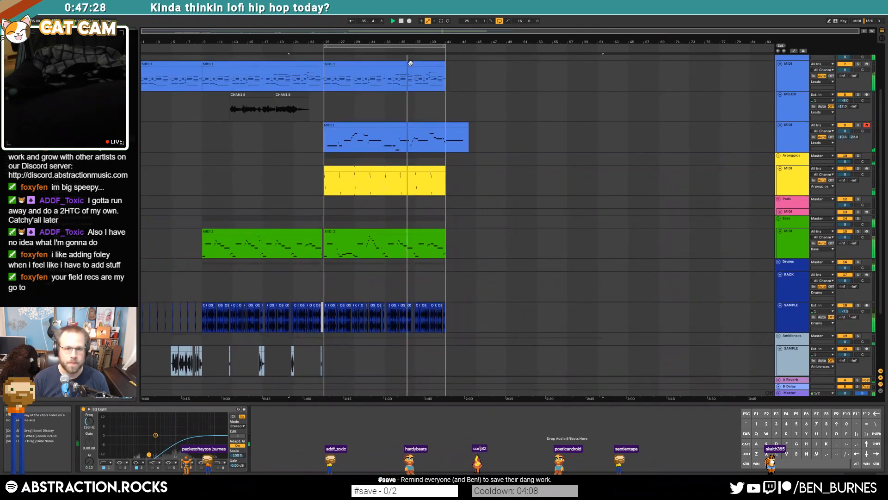
pyautogui.doubleClick(417, 76)
pyautogui.scroll(10, 570, 407)
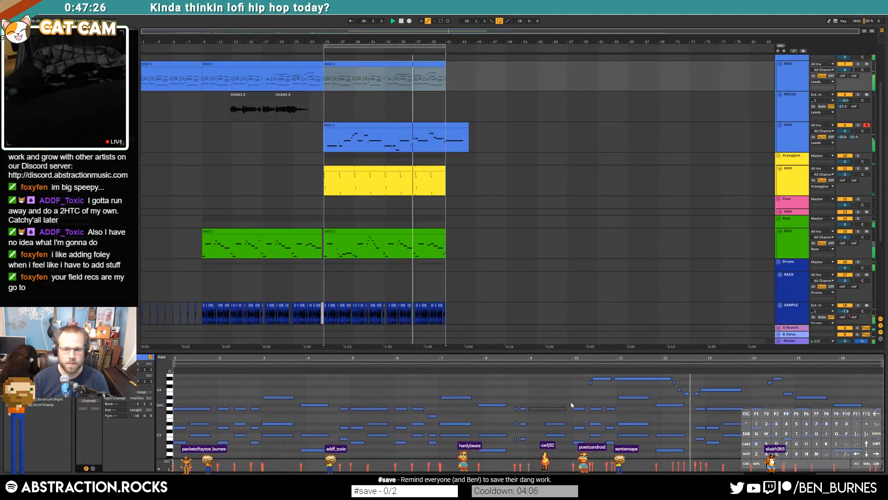
pyautogui.click(613, 390)
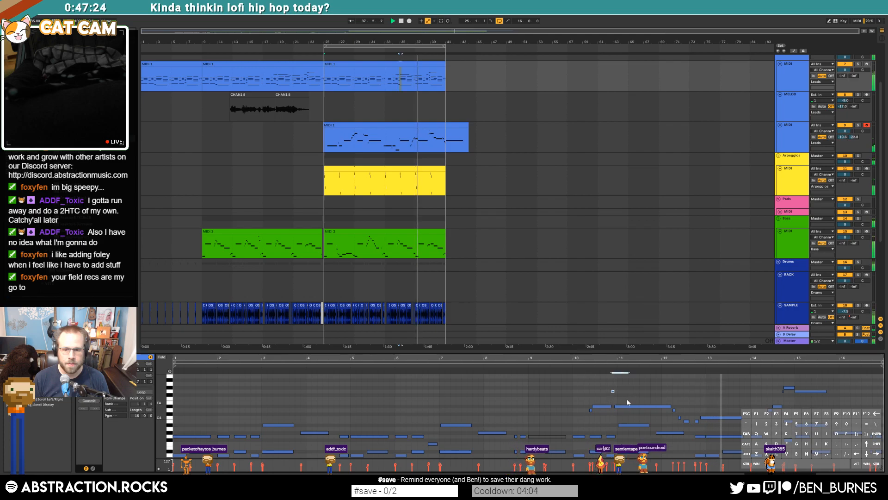
pyautogui.moveTo(673, 405); pyautogui.dragTo(682, 421)
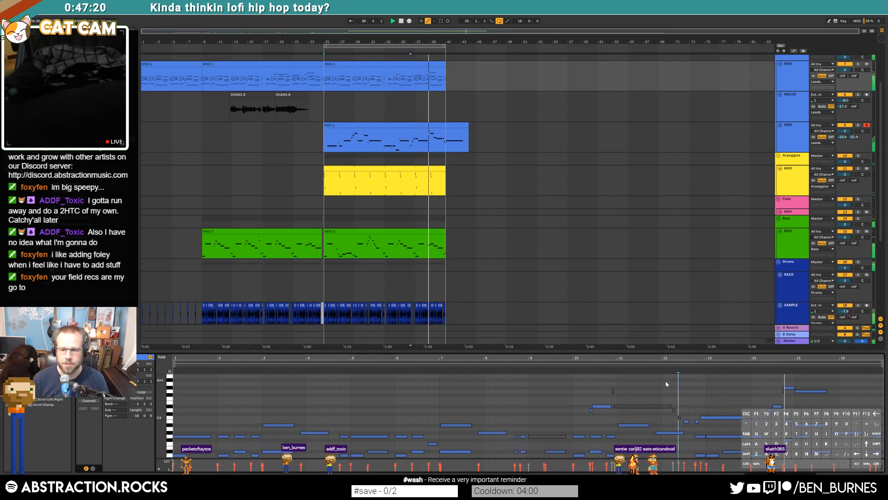
# Move the arrangement loop to bars 41 to 57 and stop playback
pyautogui.moveTo(808, 359); pyautogui.dragTo(808, 361)
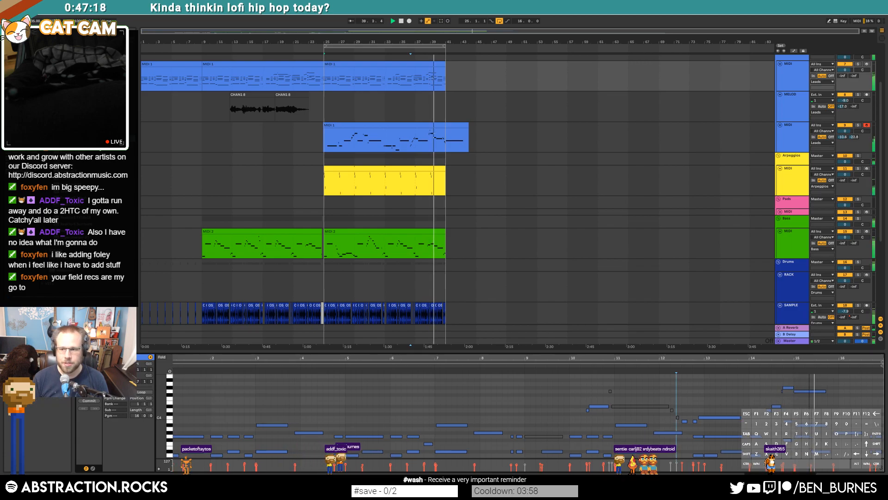
pyautogui.moveTo(436, 29); pyautogui.dragTo(437, 41)
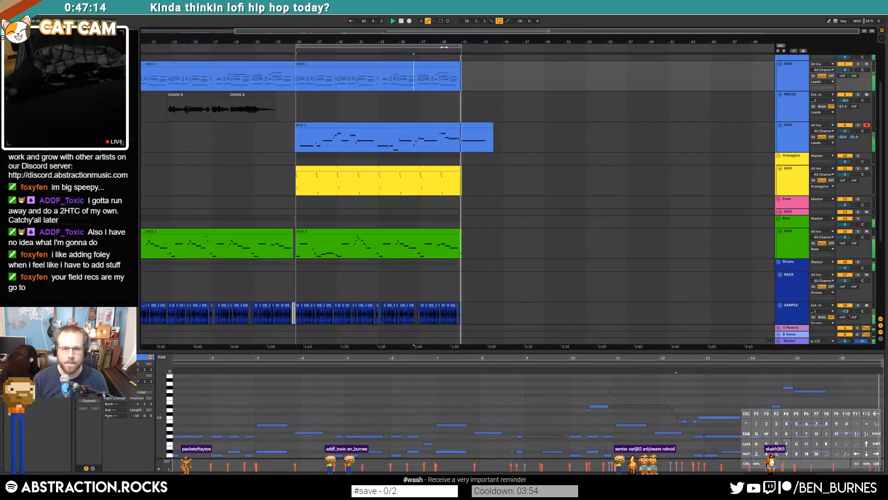
pyautogui.moveTo(444, 47); pyautogui.dragTo(628, 41)
pyautogui.press('space')
pyautogui.scroll(-1, 571, 184)
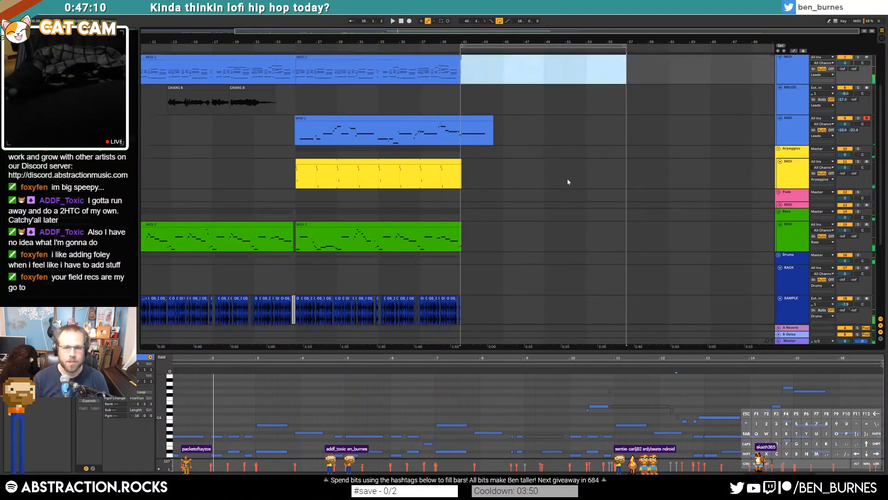
pyautogui.scroll(2, 498, 111)
pyautogui.click(482, 45)
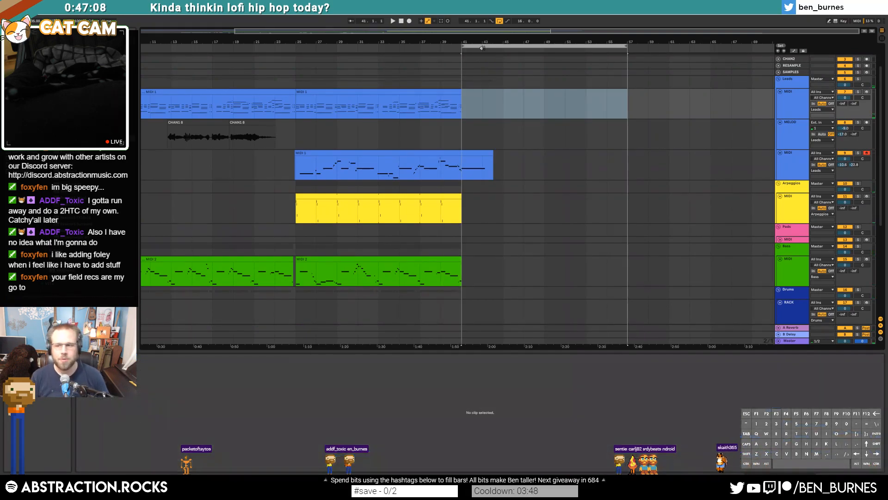
# Duplicate the drum SAMPLE clips of bars 25 to 41 into bars 41 to 57
pyautogui.scroll(-2, 498, 208)
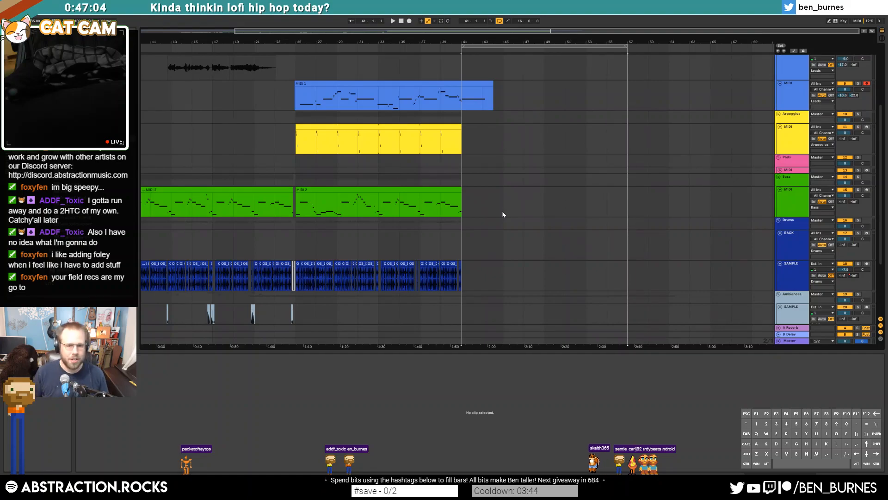
pyautogui.moveTo(463, 277); pyautogui.dragTo(317, 278)
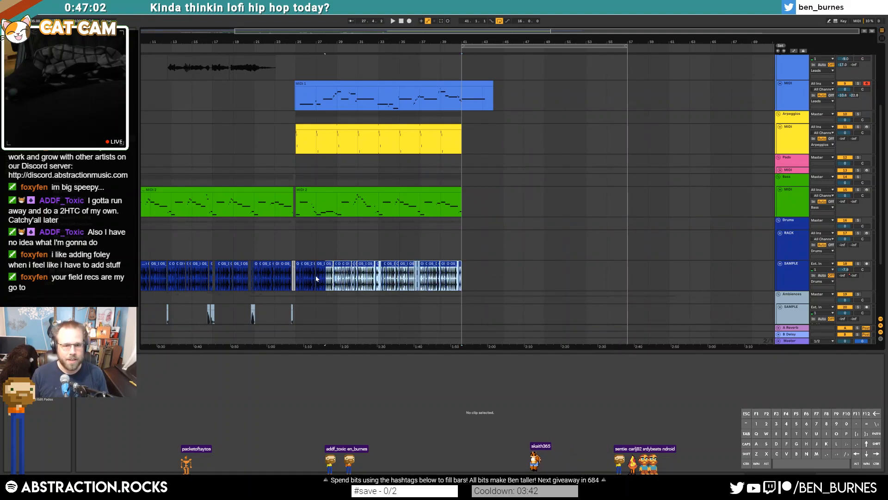
pyautogui.hotkey('ctrl', 'd')
# Add an Auto Filter after the EQ Eight on the drum SAMPLE track and show the automation lanes
pyautogui.click(783, 276)
pyautogui.hotkey('shift', 'Tab')
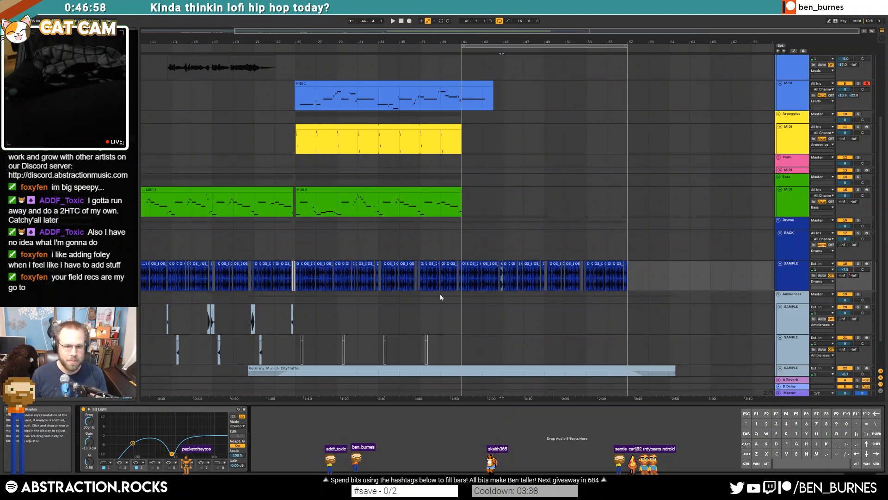
pyautogui.click(624, 280)
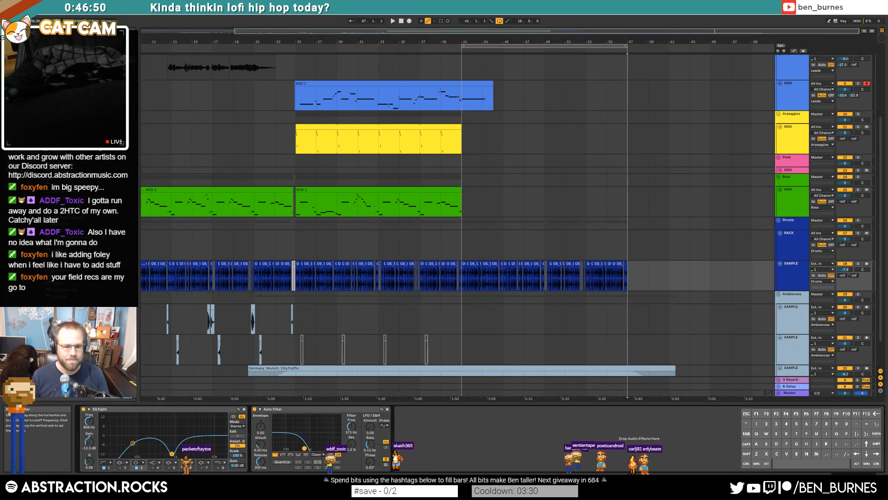
pyautogui.press('a')
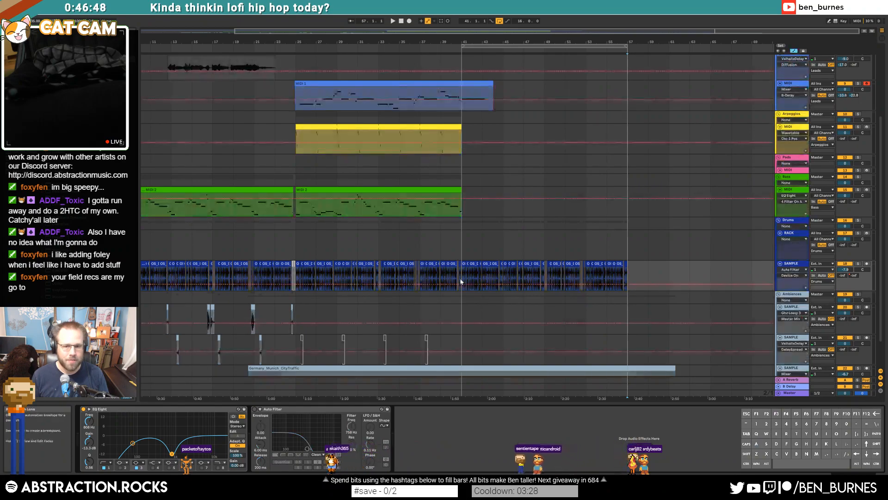
# Automate the drum track's Auto Filter to be on from bar 41 to 57 and lower its cutoff frequency during playback
pyautogui.moveTo(471, 278)
pyautogui.mouseDown()
pyautogui.moveTo(640, 275)
pyautogui.moveTo(627, 276)
pyautogui.mouseUp()
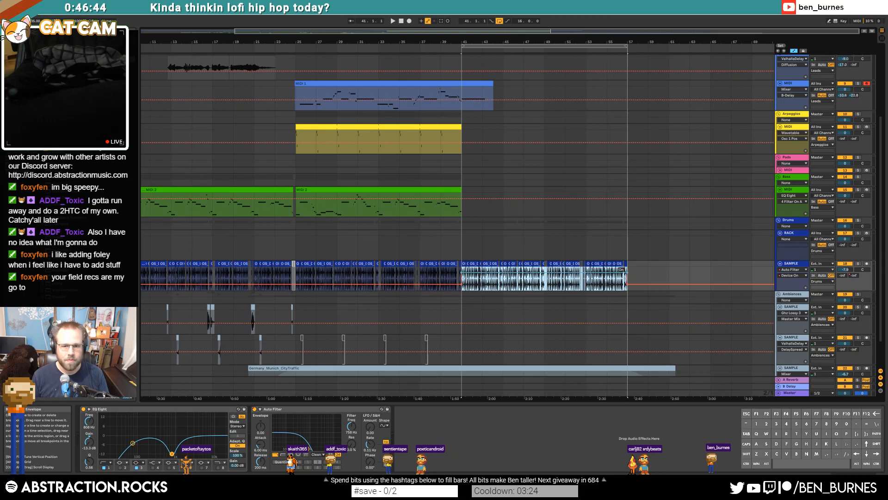
pyautogui.press('space')
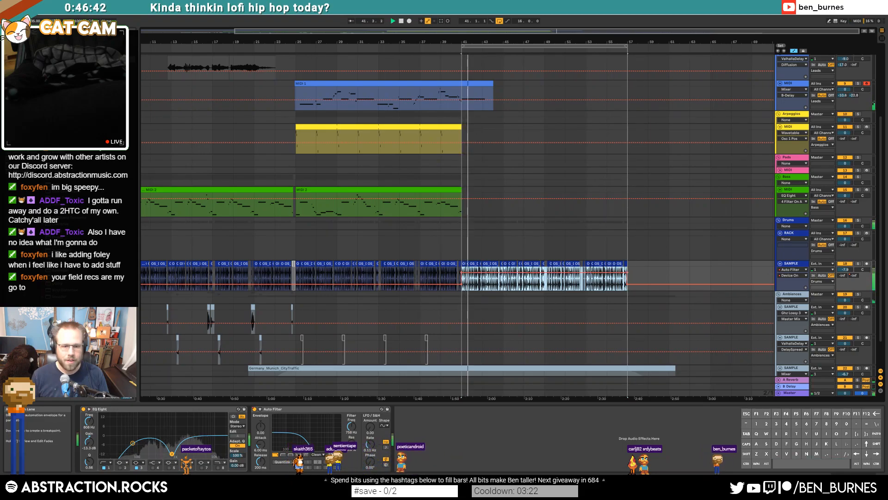
pyautogui.moveTo(308, 447); pyautogui.dragTo(303, 447)
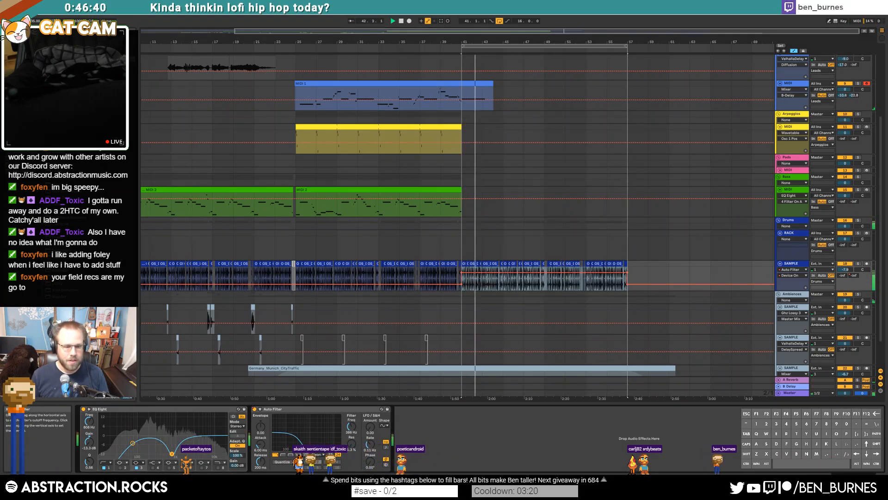
# Record a piano take on the third Leads track from bar 41 to about bar 49
pyautogui.click(488, 84)
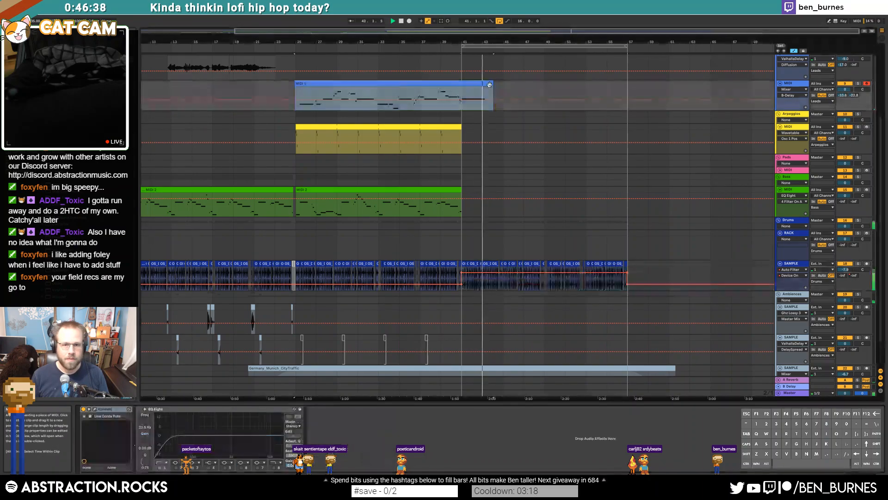
pyautogui.click(462, 89)
pyautogui.press('space')
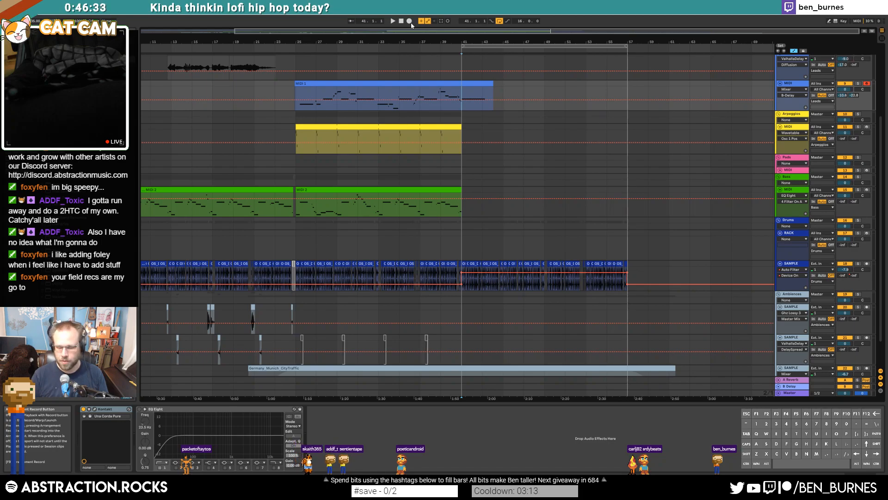
pyautogui.click(410, 21)
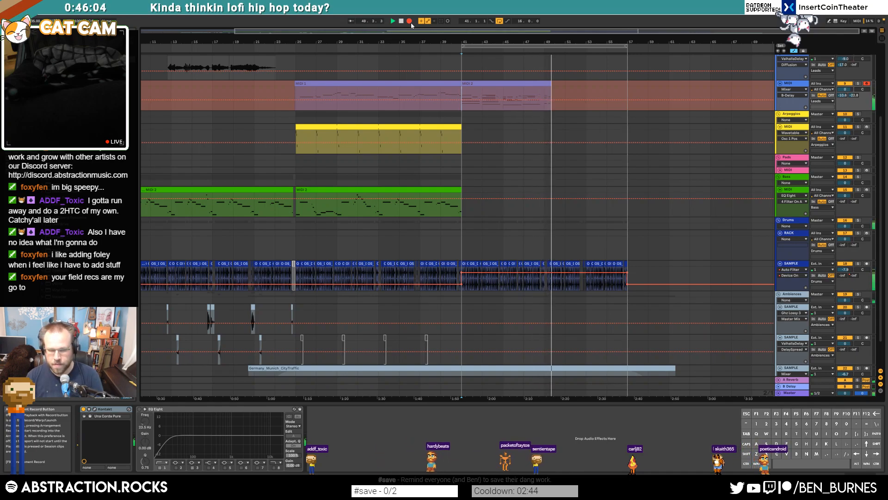
pyautogui.press('space')
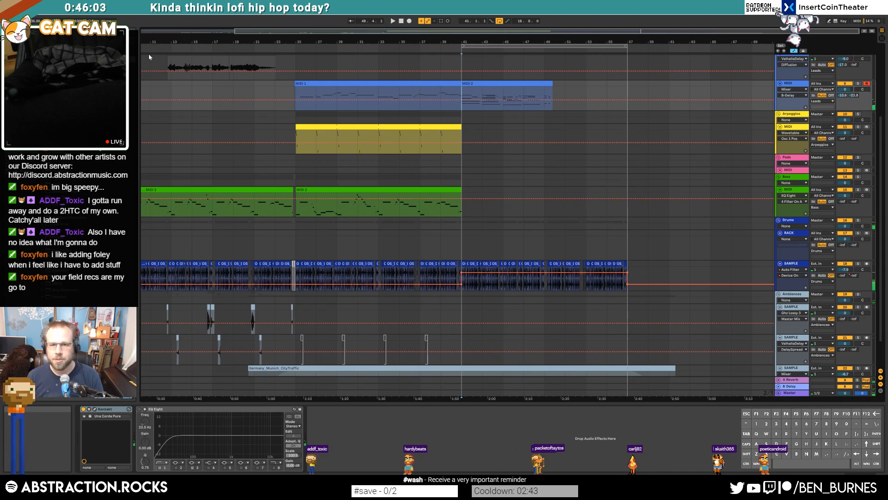
# Delete the piano take after bar 41 and return the insert marker to bar 41
pyautogui.click(549, 83)
pyautogui.press('Delete')
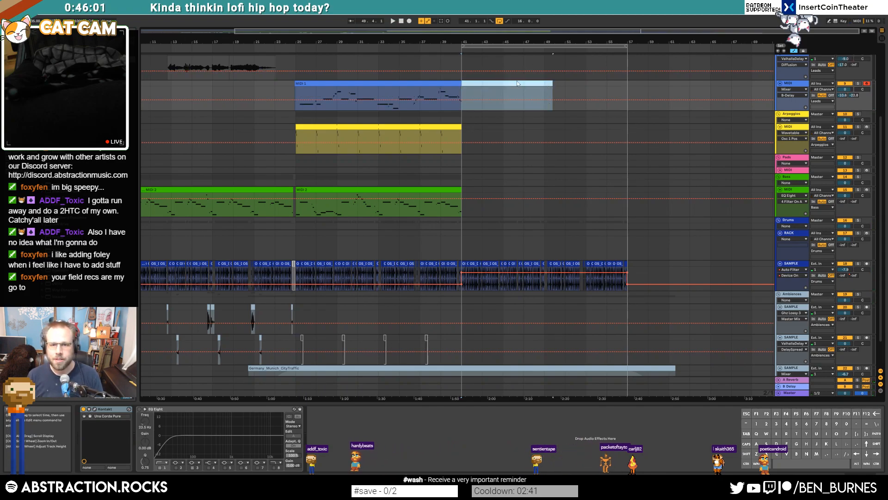
pyautogui.click(462, 85)
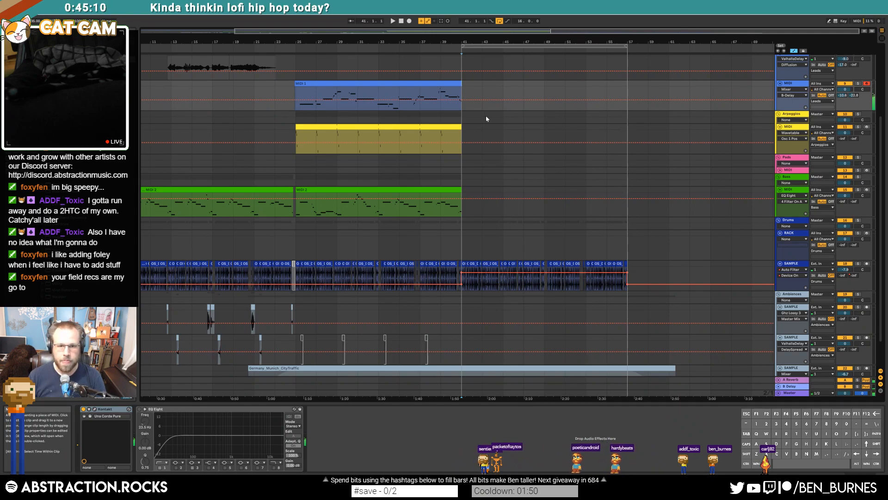
# Arm the first Leads track and record a chord part from bar 41 to about bar 49
pyautogui.scroll(3, 481, 97)
pyautogui.click(571, 104)
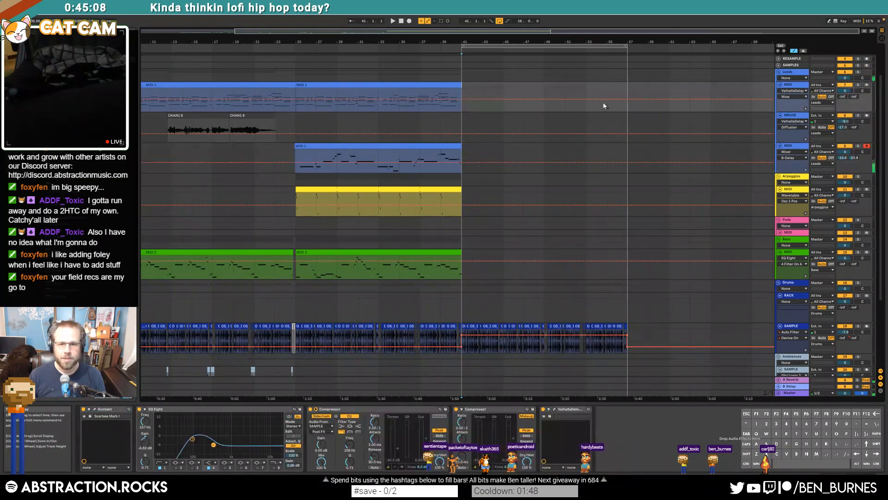
pyautogui.click(866, 85)
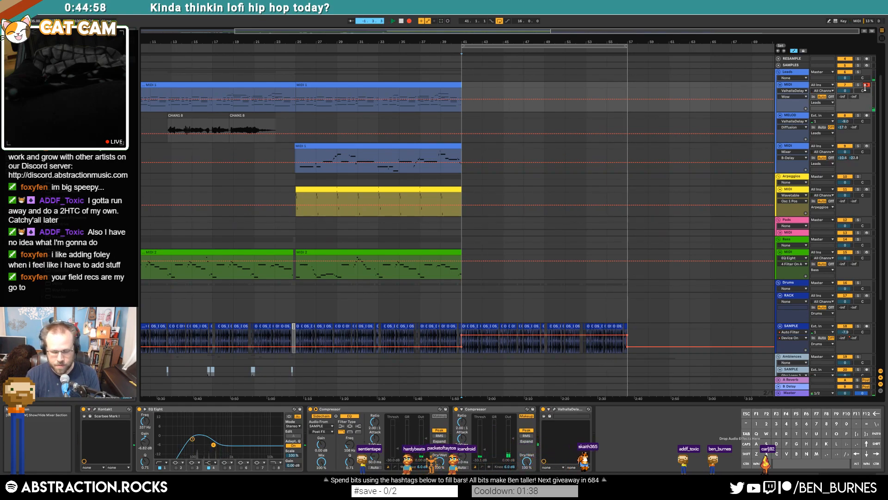
pyautogui.press('F9')
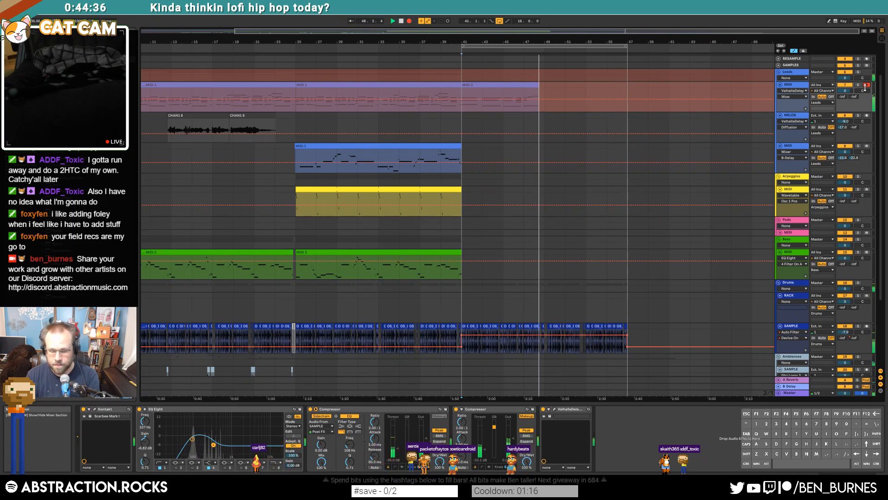
pyautogui.press('space')
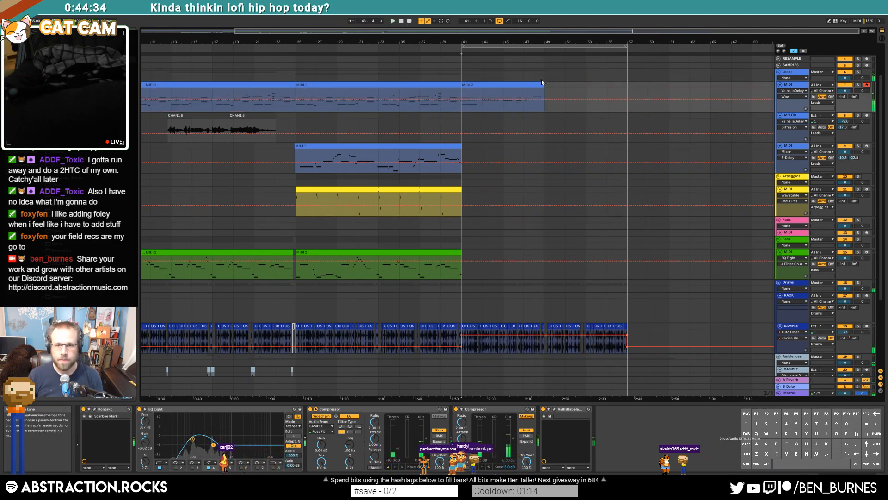
# Loop the newly recorded chord clip at a length of 8 bars and extend it to bar 57
pyautogui.click(535, 85)
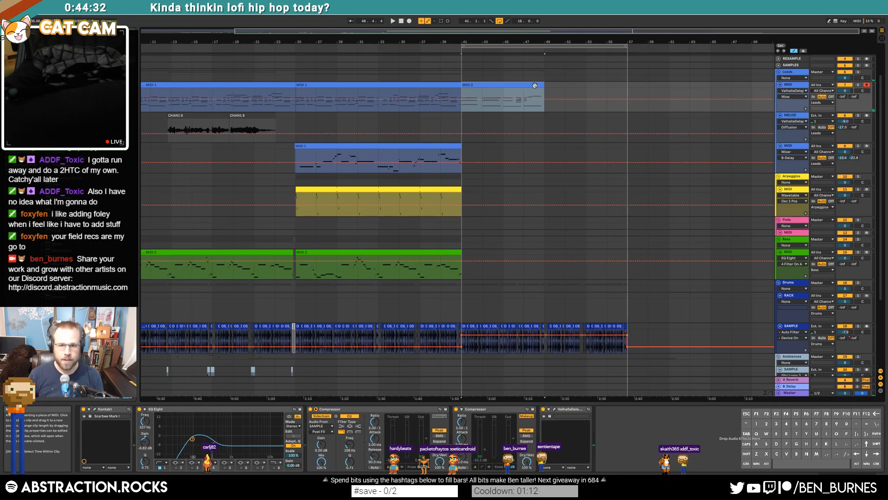
pyautogui.doubleClick(534, 85)
pyautogui.click(142, 392)
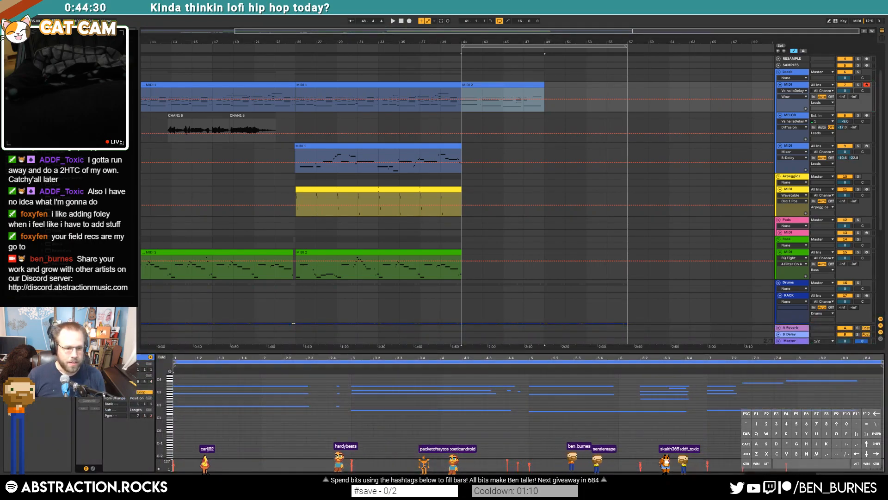
pyautogui.press('Return')
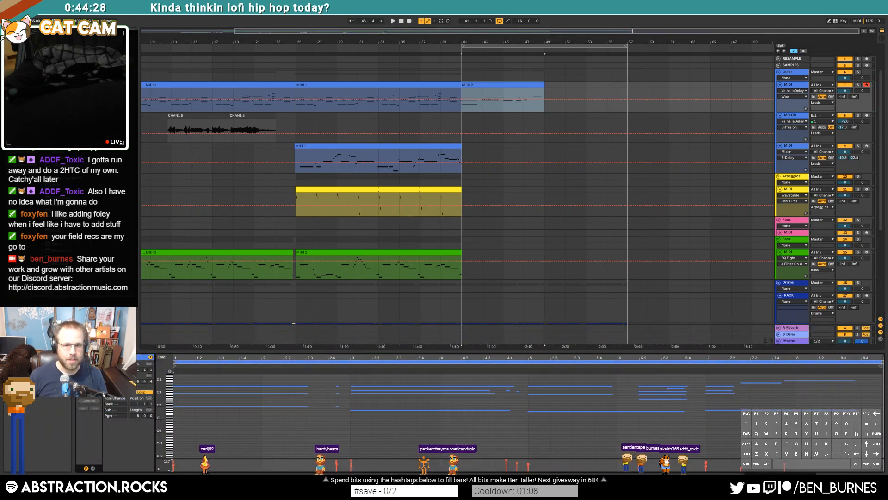
pyautogui.moveTo(546, 88); pyautogui.dragTo(622, 86)
# Select notes in the new chord clip and lower their velocity around clip bar 3
pyautogui.moveTo(360, 468); pyautogui.dragTo(170, 458)
pyautogui.click(414, 470)
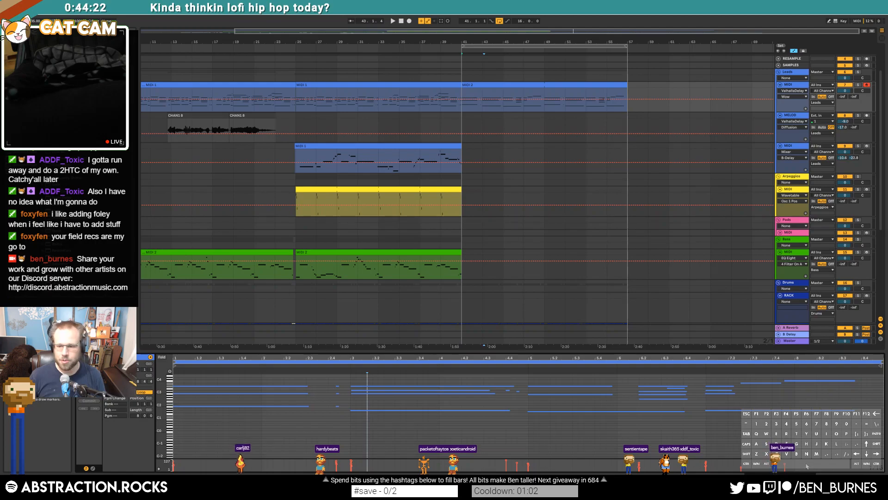
pyautogui.moveTo(557, 439); pyautogui.dragTo(171, 451)
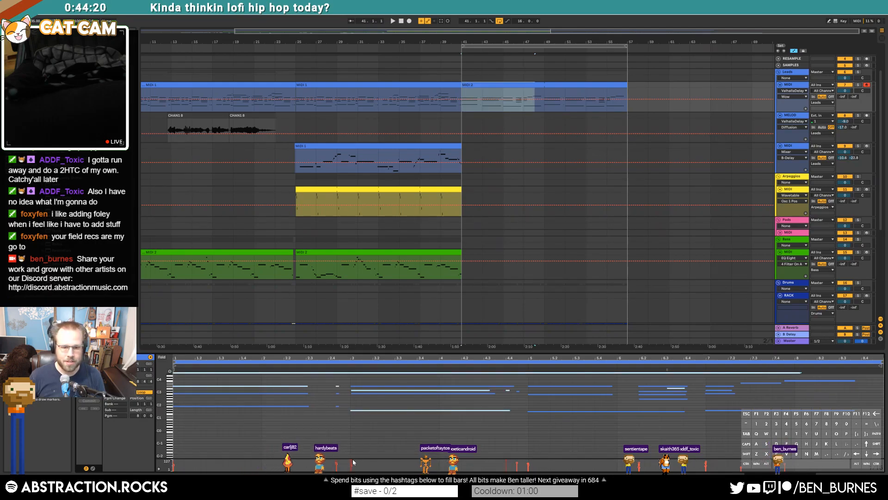
pyautogui.moveTo(351, 460); pyautogui.dragTo(351, 464)
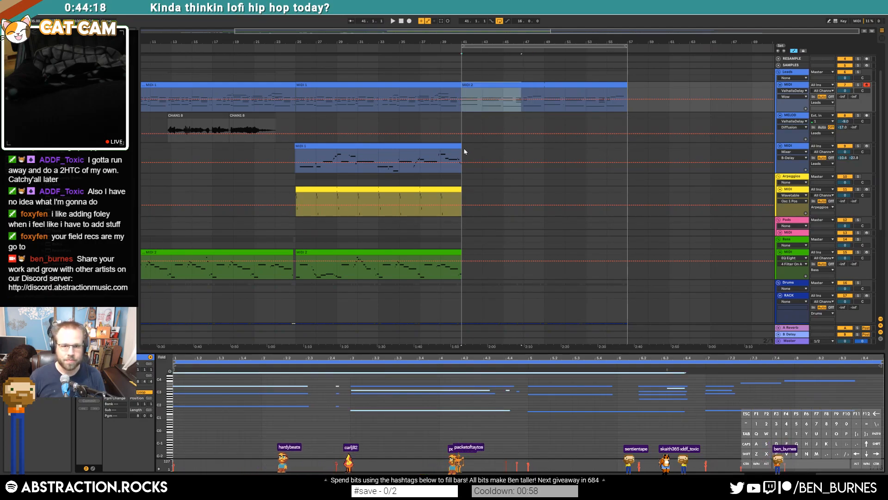
# Extend the looping Arpeggios clip from bar 41 to bar 57
pyautogui.click(460, 190)
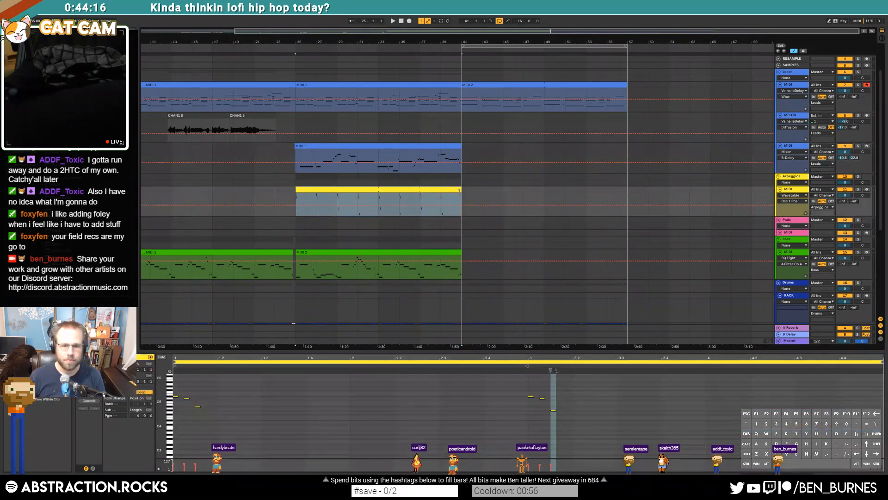
pyautogui.moveTo(460, 191); pyautogui.dragTo(627, 191)
pyautogui.scroll(-1, 420, 244)
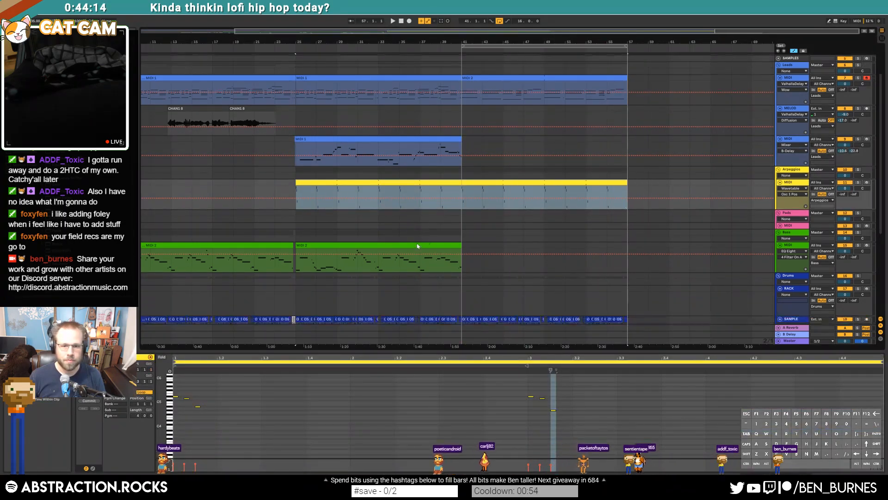
# Arm the Bass group's MIDI track and record a bass part from bar 41 to about bar 57
pyautogui.scroll(-2, 421, 245)
pyautogui.click(464, 201)
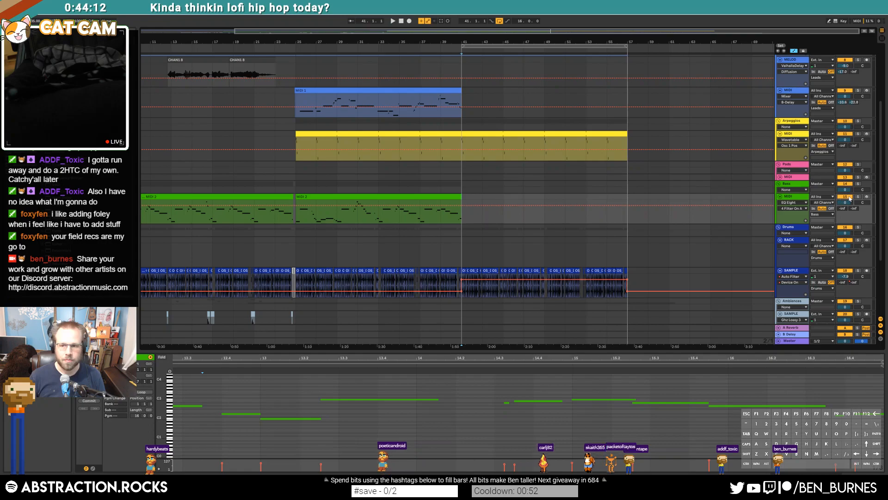
pyautogui.click(867, 196)
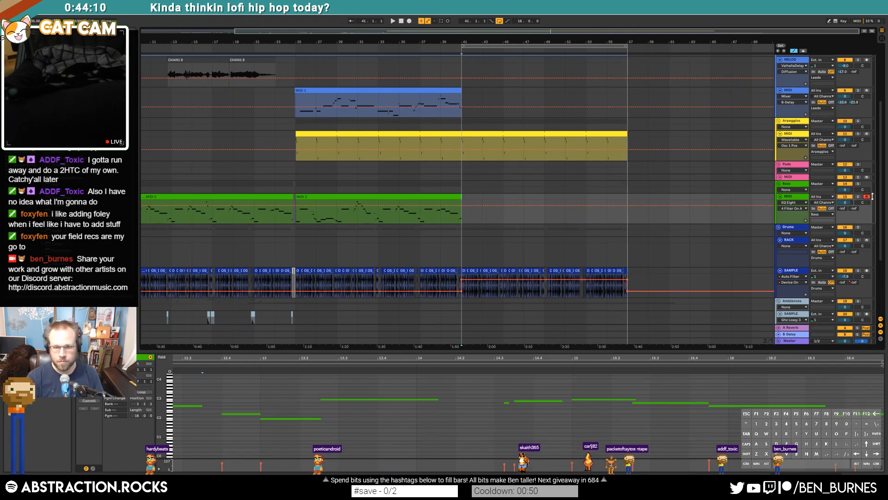
pyautogui.press('F9')
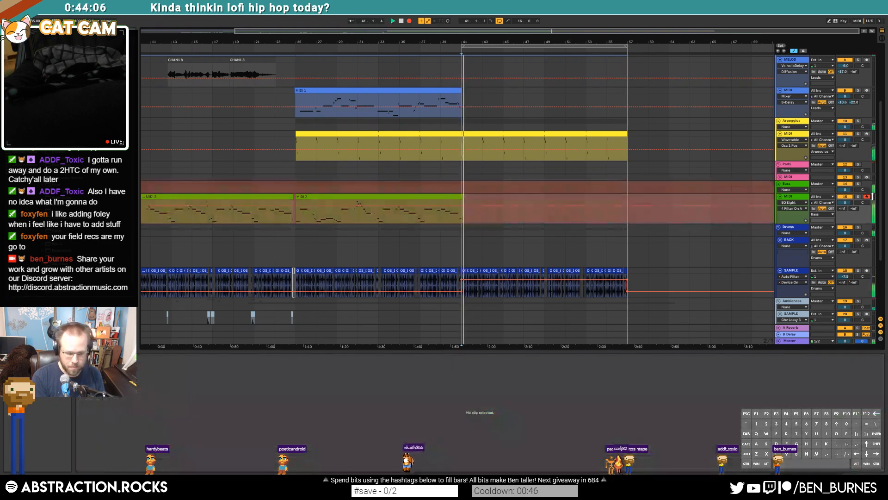
pyautogui.press('space')
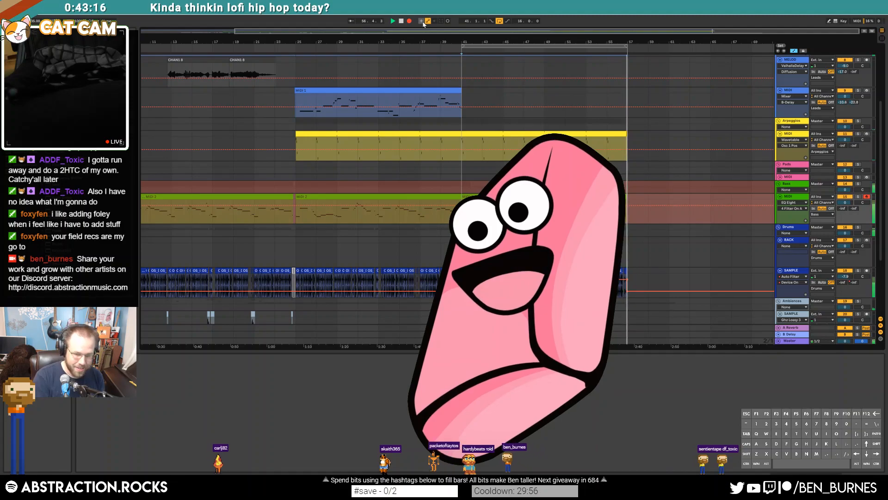
pyautogui.press('space')
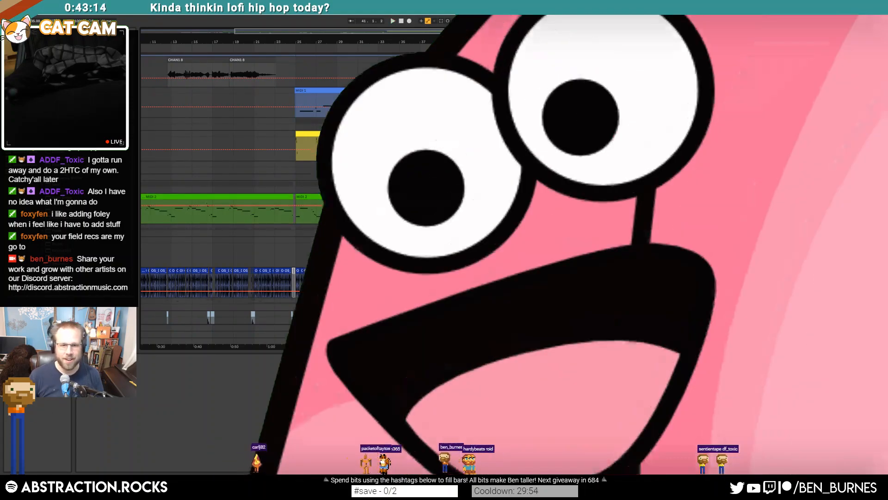
# Look over the Arpeggios and chord clips from bar 41 and open the new bass clip's notes
pyautogui.click(590, 210)
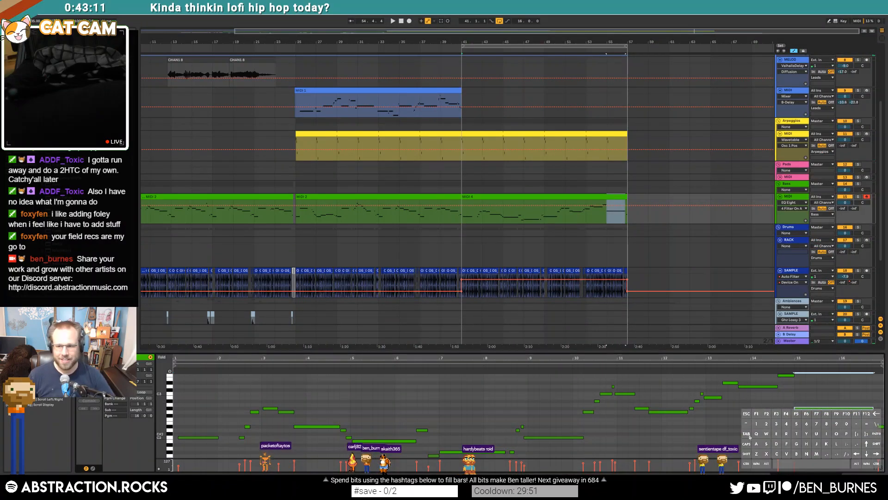
pyautogui.click(750, 436)
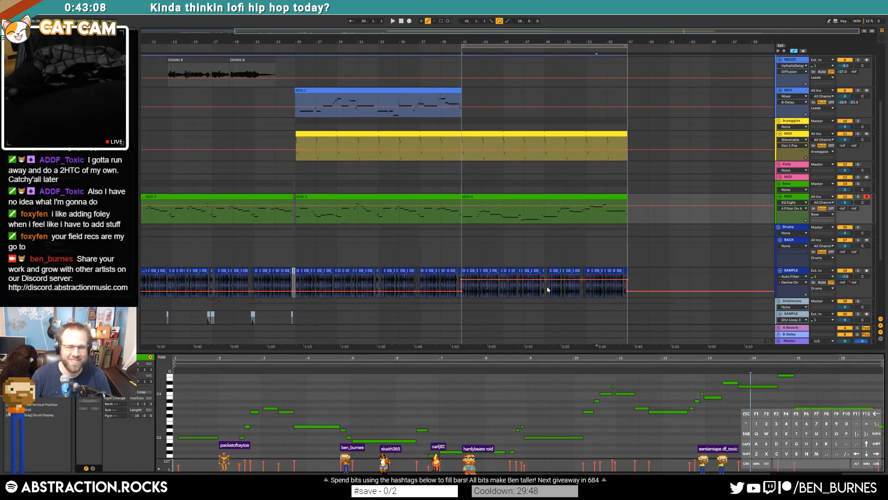
pyautogui.click(460, 147)
pyautogui.scroll(2, 478, 206)
pyautogui.scroll(2, 479, 206)
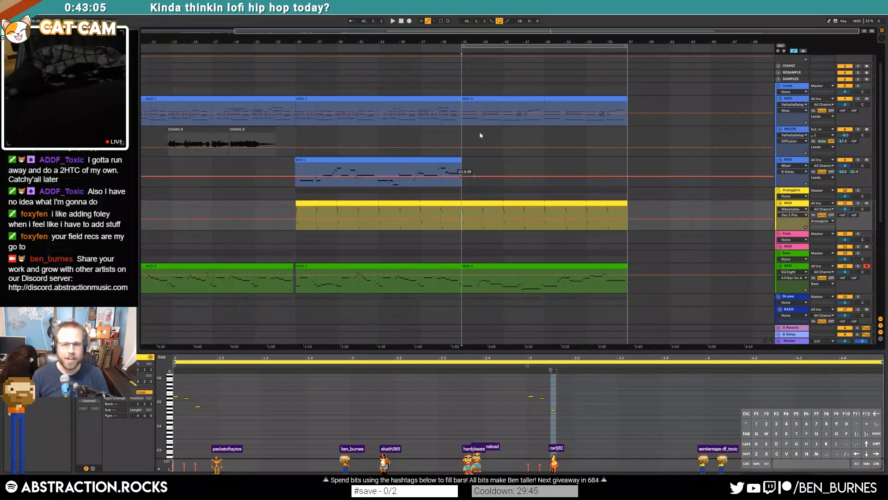
pyautogui.click(479, 100)
pyautogui.scroll(-1, 513, 224)
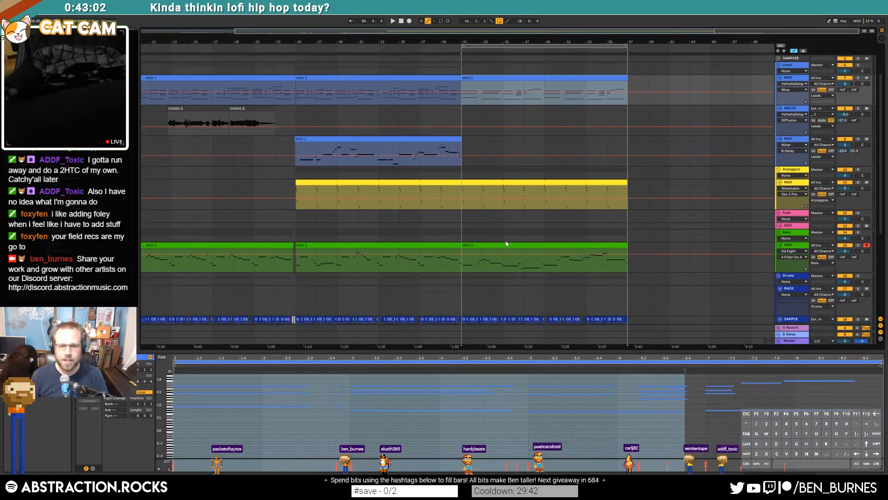
pyautogui.click(505, 245)
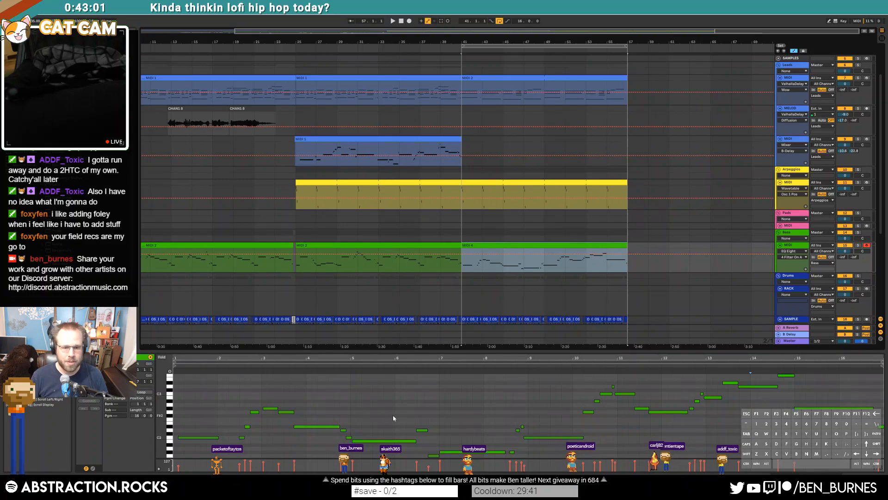
# Play back the new bass clip from around clip bar 3 and again from clip bar 2
pyautogui.click(434, 445)
pyautogui.click(439, 428)
pyautogui.click(291, 366)
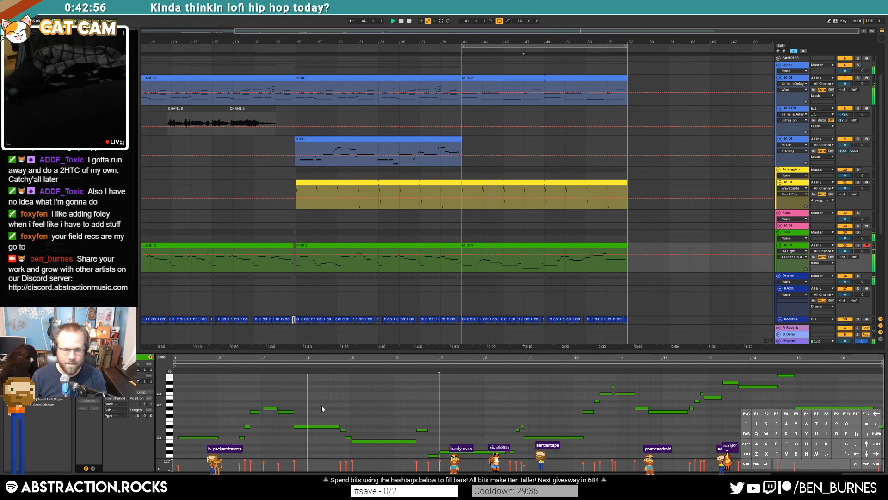
pyautogui.press('space')
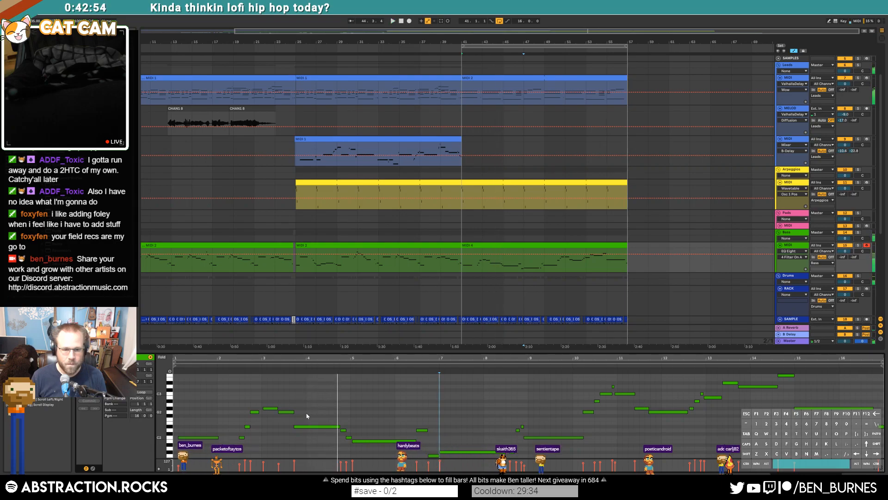
pyautogui.click(238, 366)
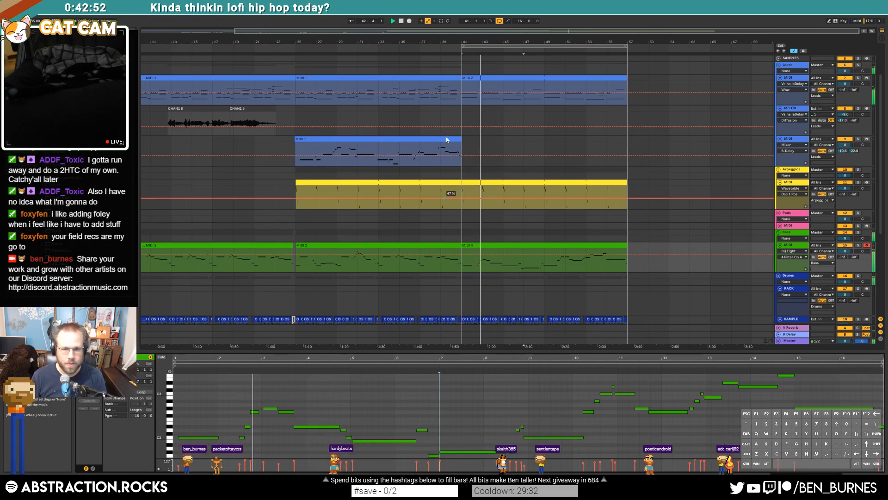
# Open the new bass and chord clips together and compare their notes during playback
pyautogui.click(505, 245)
pyautogui.keyDown('ctrl'); pyautogui.click(529, 77); pyautogui.keyUp('ctrl')
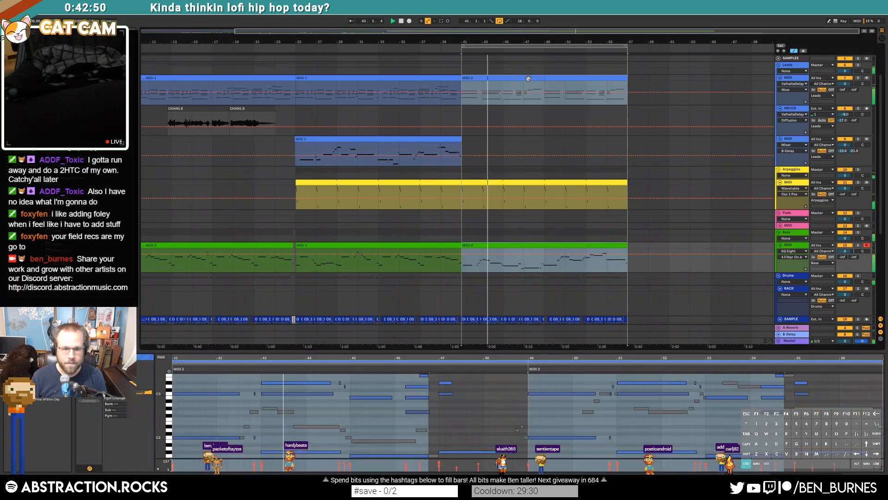
pyautogui.moveTo(160, 430)
pyautogui.mouseDown()
pyautogui.moveTo(154, 435)
pyautogui.moveTo(161, 427)
pyautogui.mouseUp()
pyautogui.press('space')
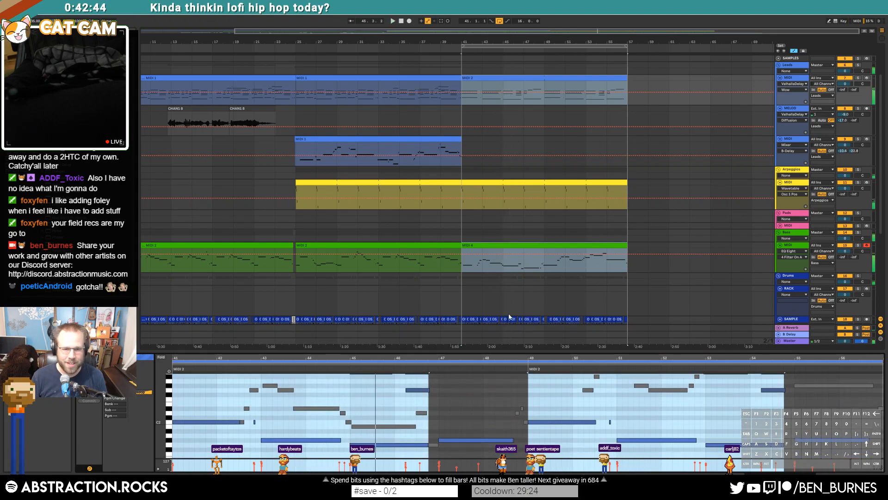
# Reopen the new bass clip alone and nudge its notes around clip bar 5 slightly earlier
pyautogui.click(533, 245)
pyautogui.click(529, 231)
pyautogui.click(532, 245)
pyautogui.scroll(-1, 340, 441)
pyautogui.click(347, 423)
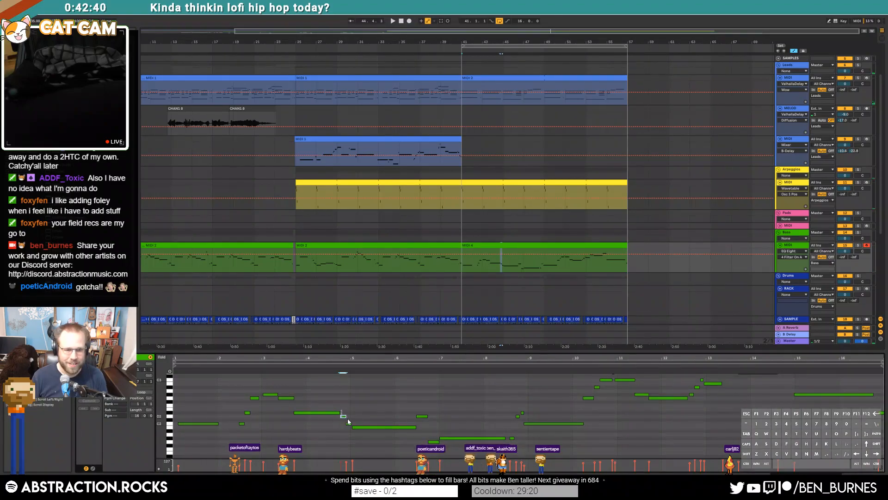
pyautogui.click(362, 426)
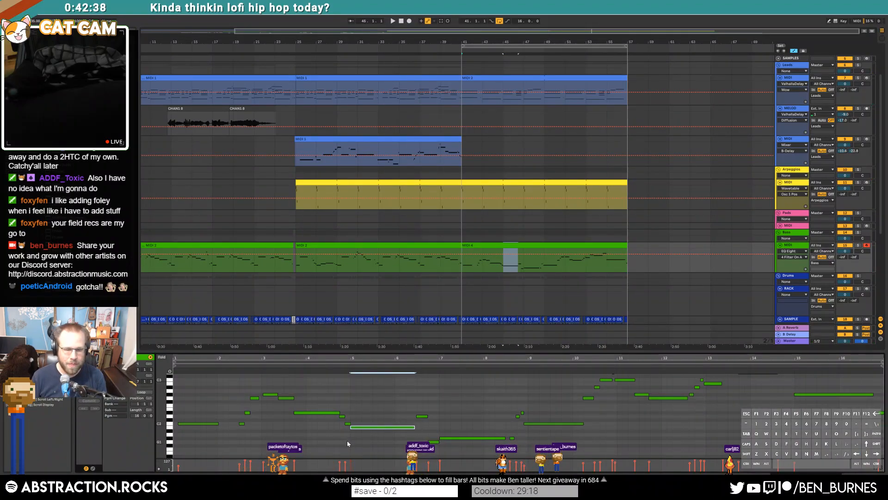
# Play the bass clip from its start and adjust the velocities of notes in clip bars 1, 3 and 7
pyautogui.press('space')
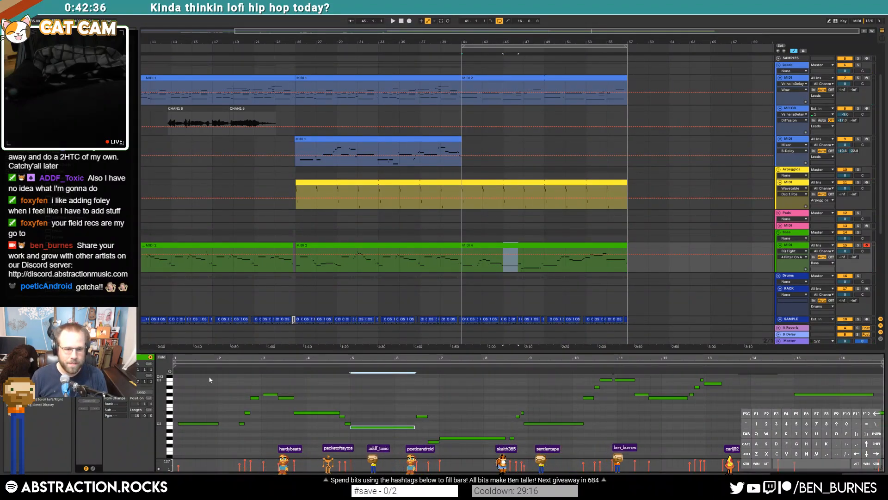
pyautogui.click(205, 423)
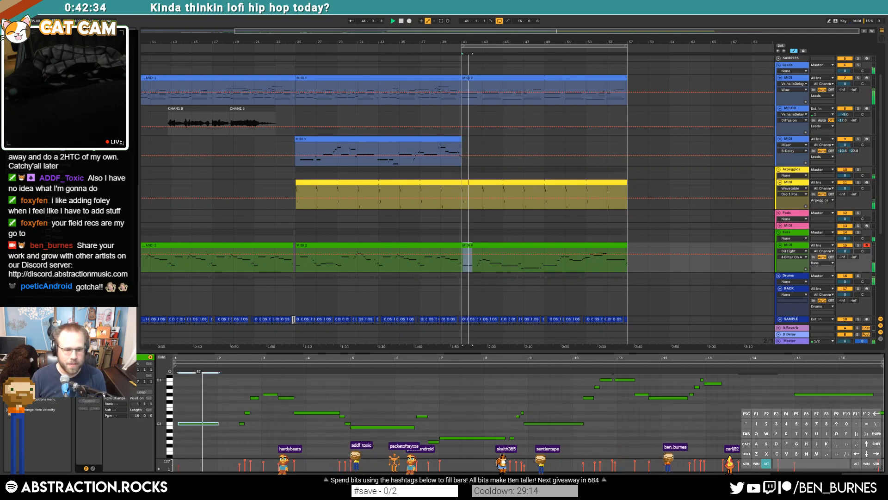
pyautogui.click(444, 437)
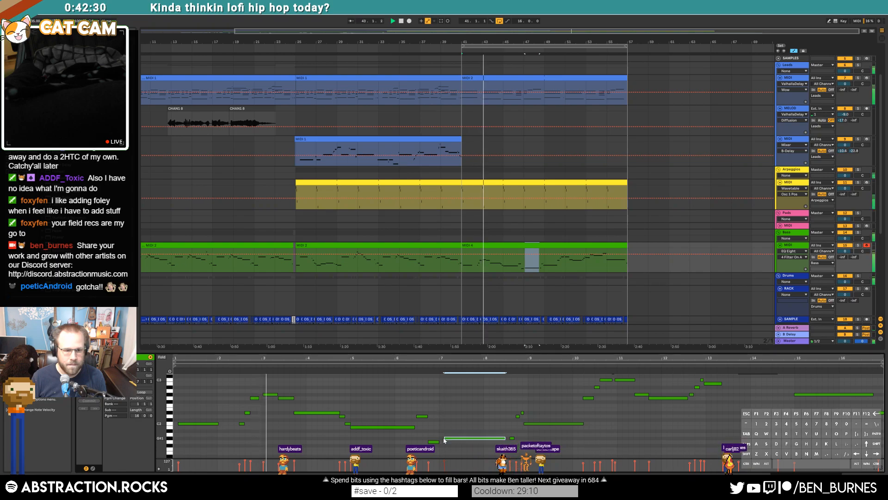
pyautogui.click(267, 404)
pyautogui.click(286, 398)
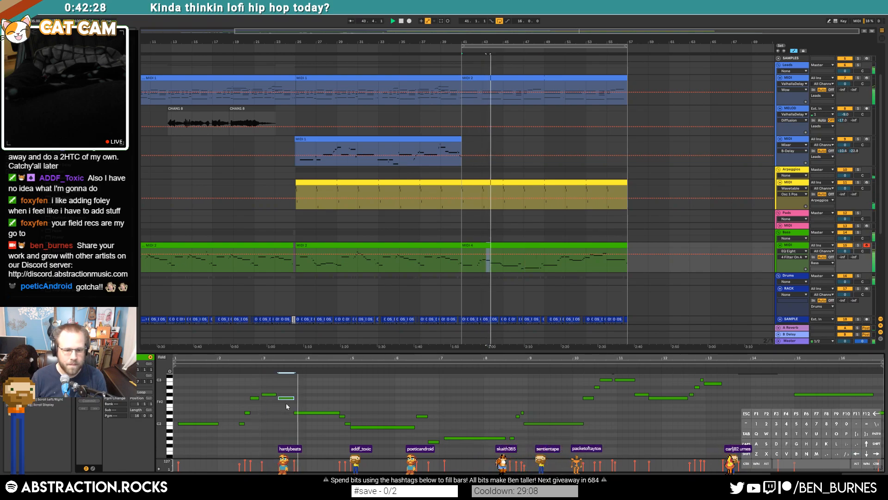
pyautogui.click(294, 412)
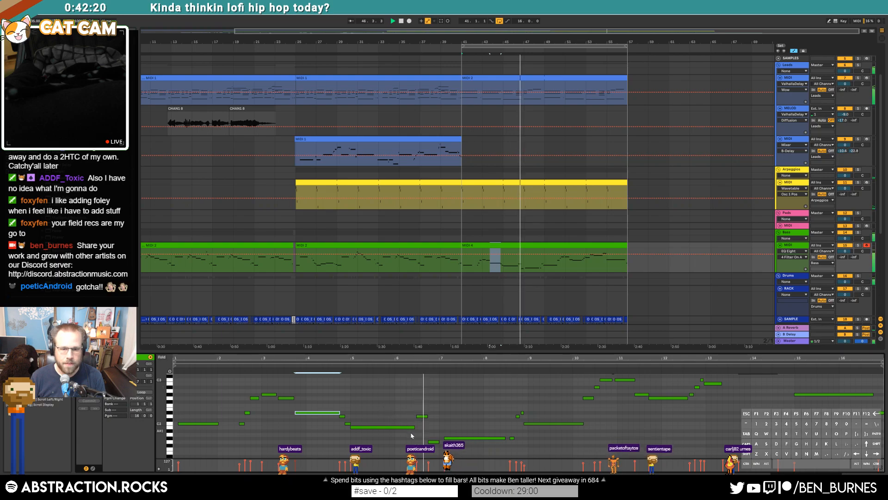
pyautogui.click(447, 438)
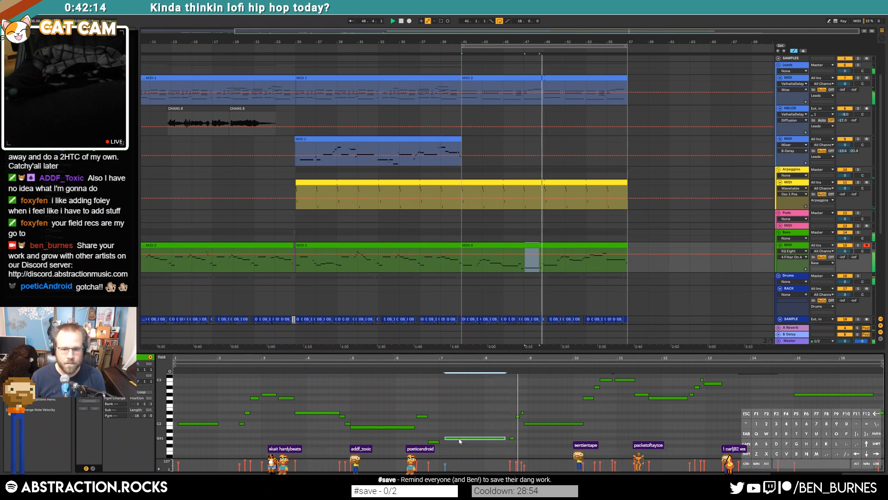
# Nudge the short bass notes leading into clip bar 9 and the long note after them slightly earlier
pyautogui.scroll(3, 537, 413)
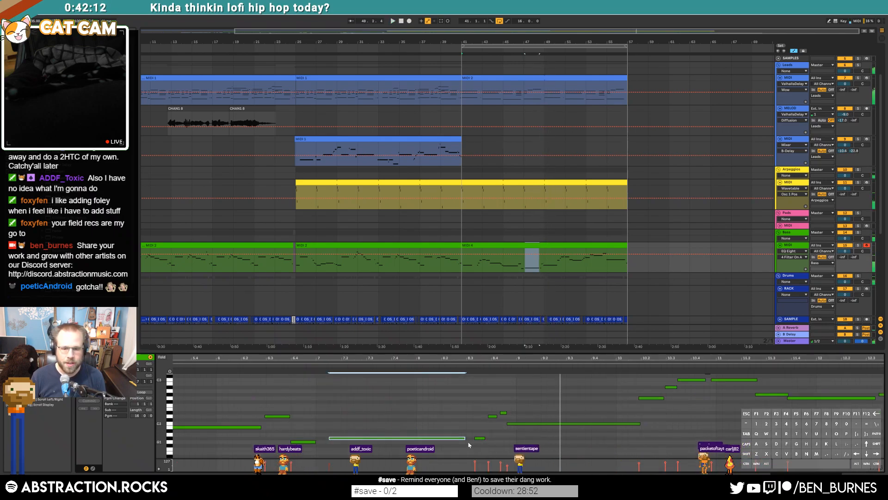
pyautogui.click(481, 438)
pyautogui.moveTo(504, 426); pyautogui.dragTo(515, 431)
pyautogui.press('Left')
pyautogui.click(490, 417)
pyautogui.press('Left')
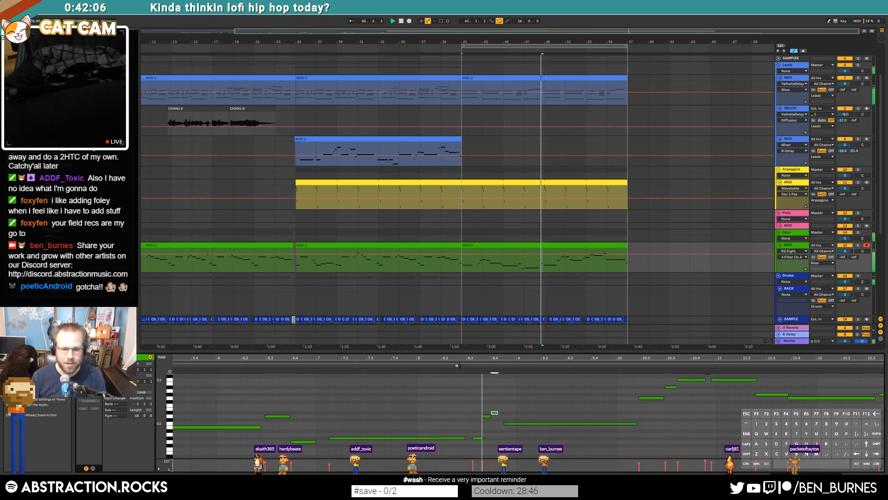
# Nudge two short bass notes before clip bar 9 slightly later and trim the start of the following long note
pyautogui.press('Right')
pyautogui.press('Right')
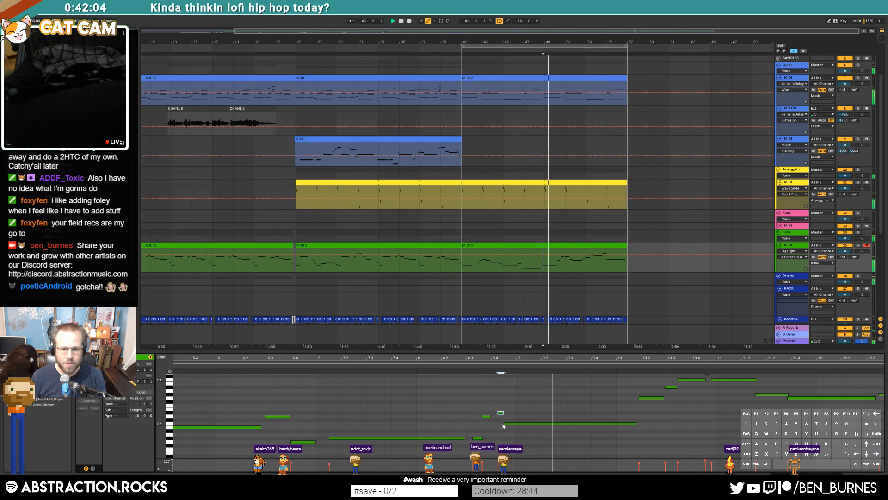
pyautogui.moveTo(487, 411); pyautogui.dragTo(487, 421)
pyautogui.press('Right')
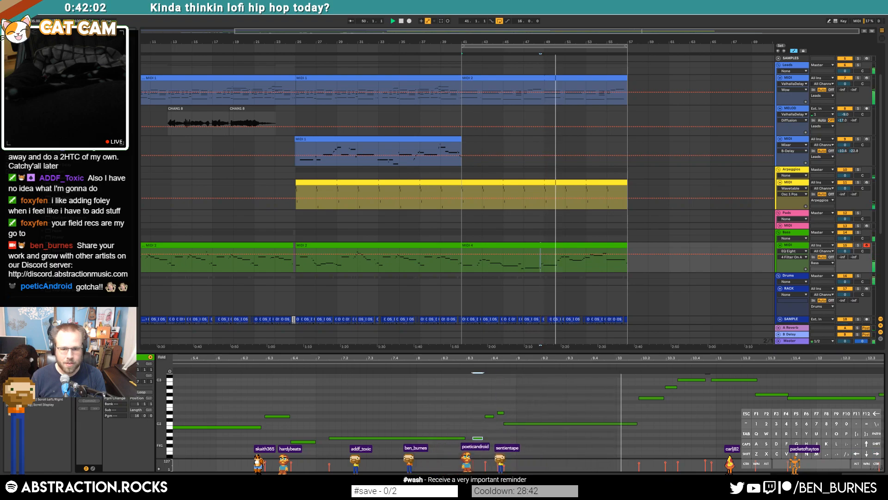
pyautogui.click(477, 438)
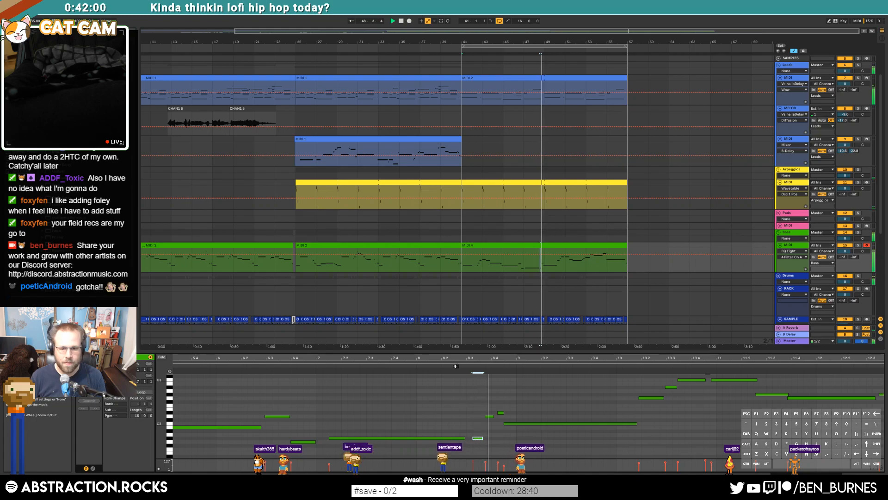
pyautogui.moveTo(505, 423); pyautogui.dragTo(506, 424)
pyautogui.click(523, 411)
# Check the bass notes in clip bars 10 and 11, and shift the starts of the two notes before clip bar 12 later
pyautogui.moveTo(650, 397); pyautogui.dragTo(652, 398)
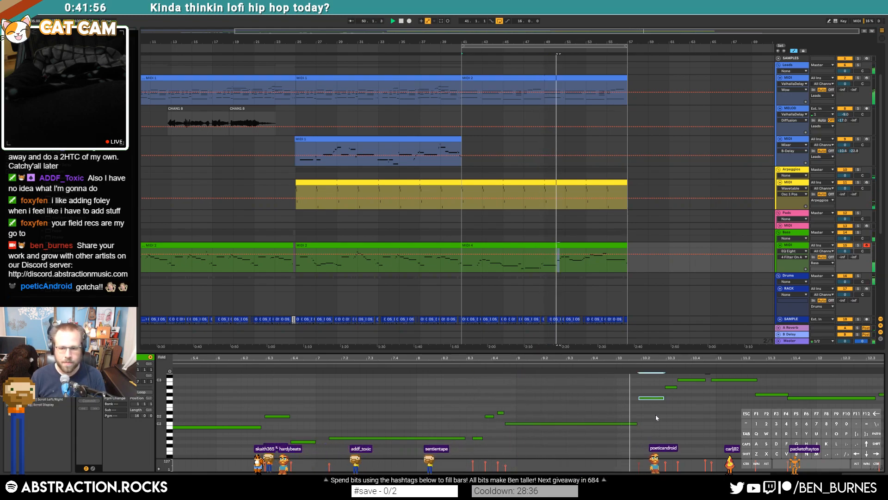
pyautogui.moveTo(707, 357); pyautogui.dragTo(555, 363)
pyautogui.scroll(2, 559, 418)
pyautogui.click(556, 400)
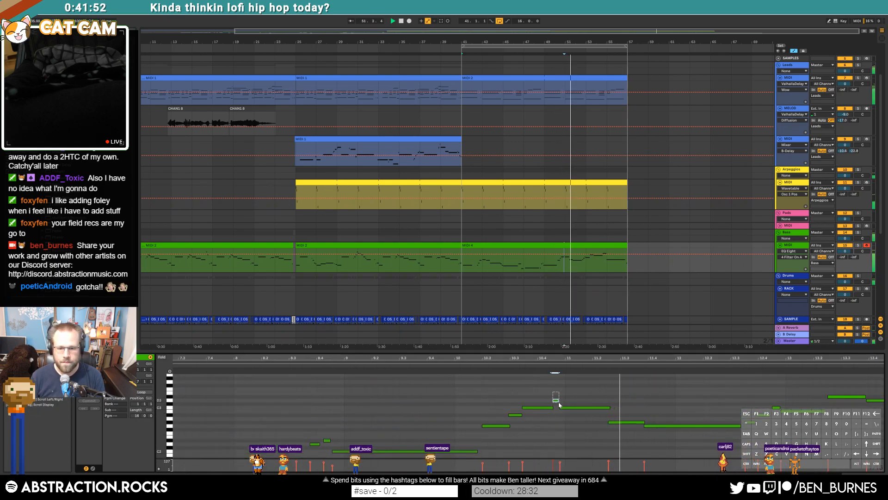
pyautogui.press('space')
pyautogui.moveTo(622, 422); pyautogui.dragTo(666, 425)
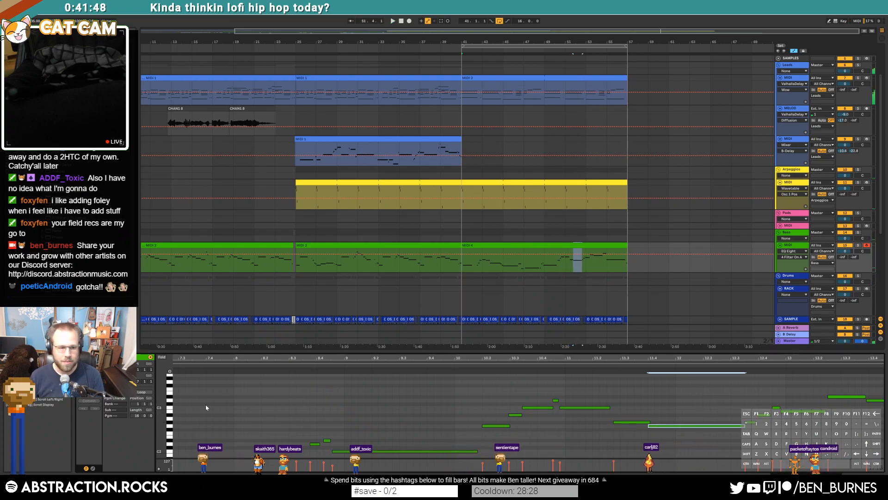
# Replay the bass clip from clip bar 11 and move the start of the long note before clip bar 12 slightly earlier
pyautogui.click(536, 369)
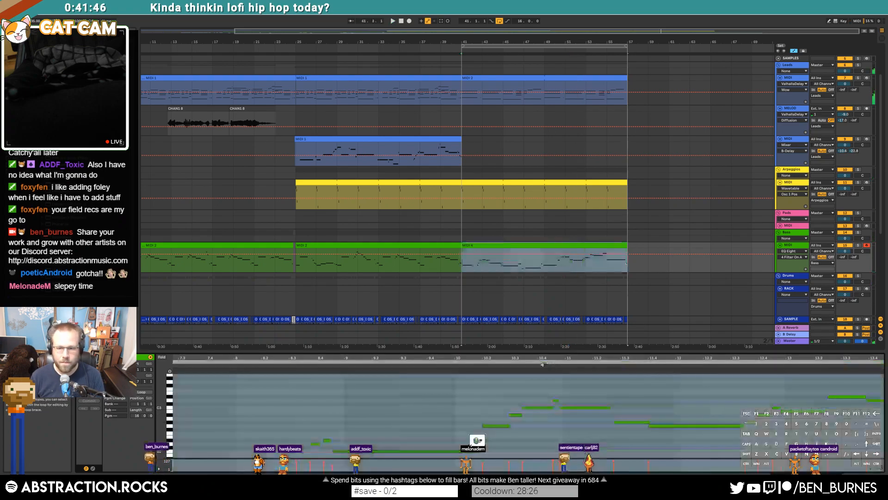
pyautogui.click(594, 390)
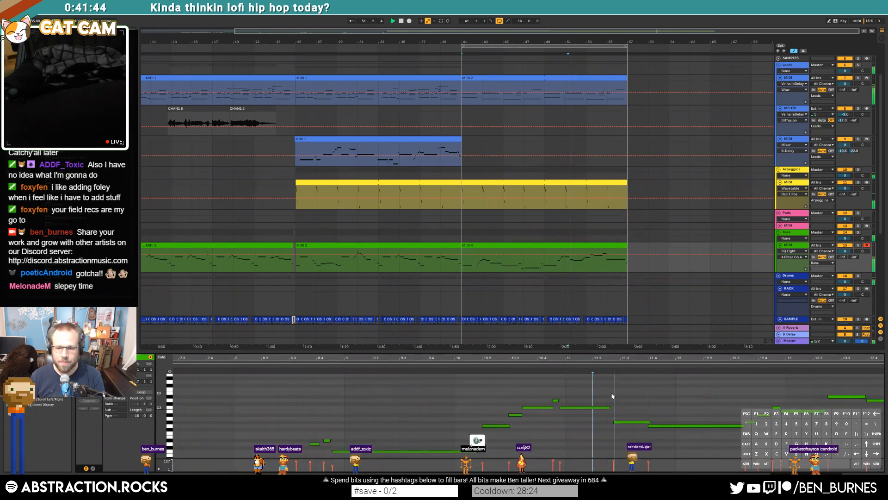
pyautogui.click(616, 422)
pyautogui.press('space')
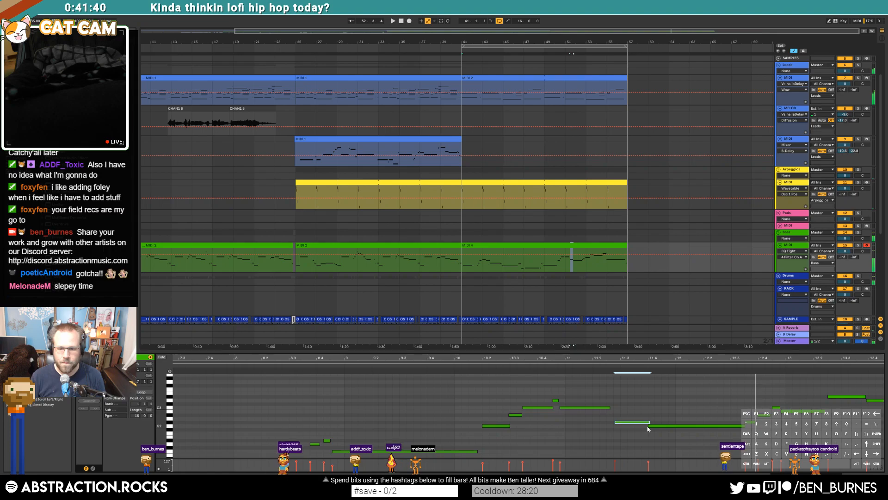
pyautogui.press('space')
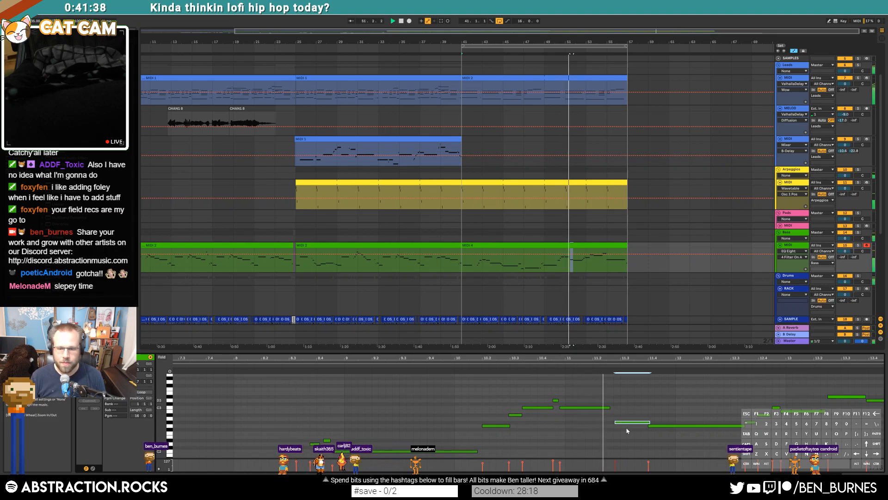
pyautogui.click(648, 426)
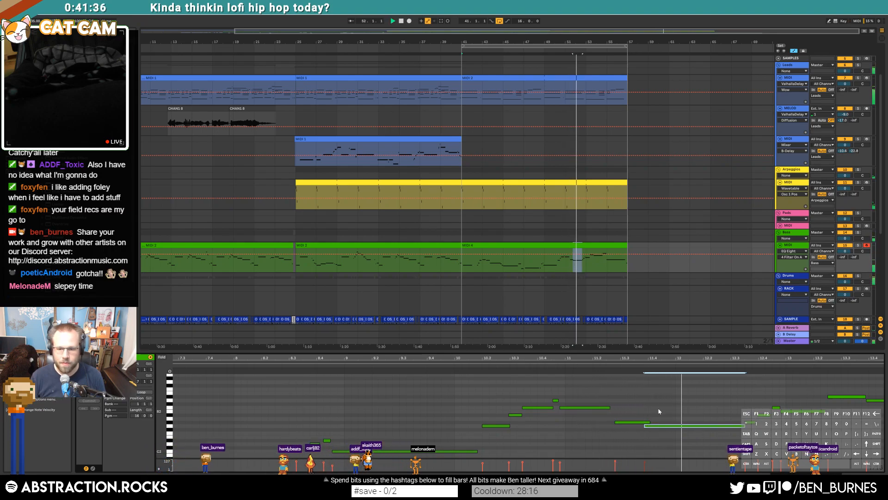
# Adjust the velocities of the bass notes in clip bars 12 and 13 and trim the start of the last long one
pyautogui.hscroll(5, 626, 414)
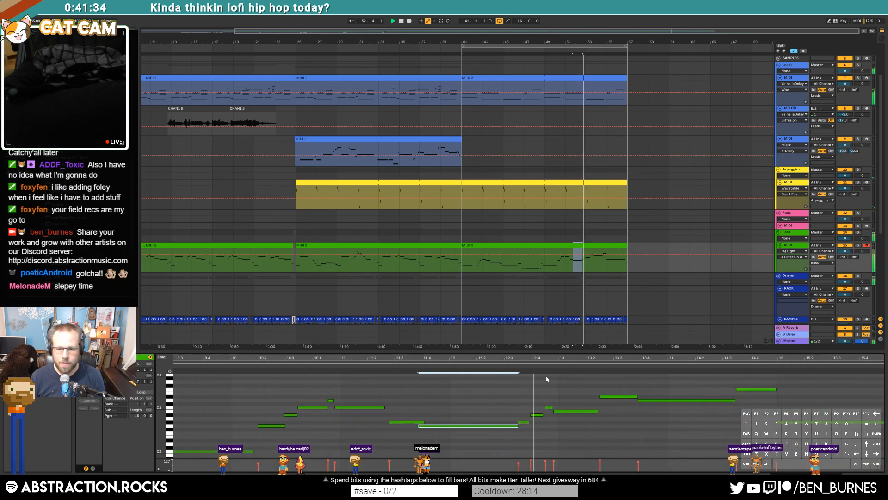
pyautogui.click(641, 400)
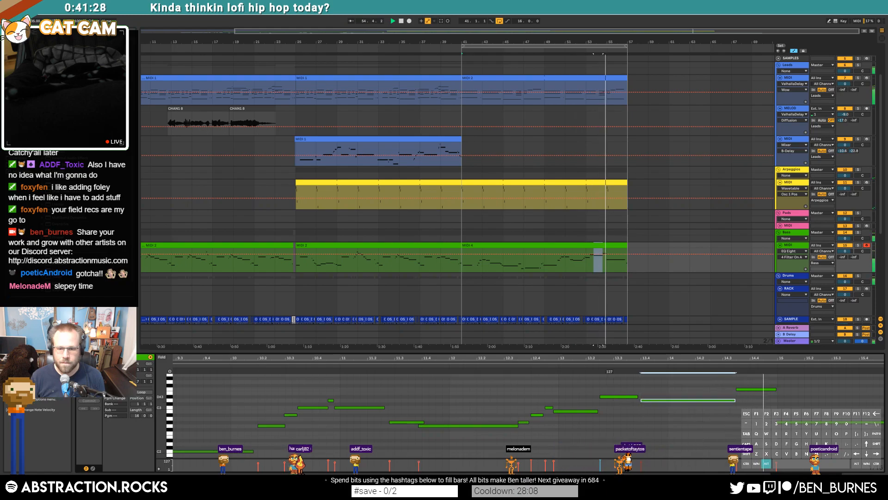
pyautogui.click(601, 397)
pyautogui.click(548, 407)
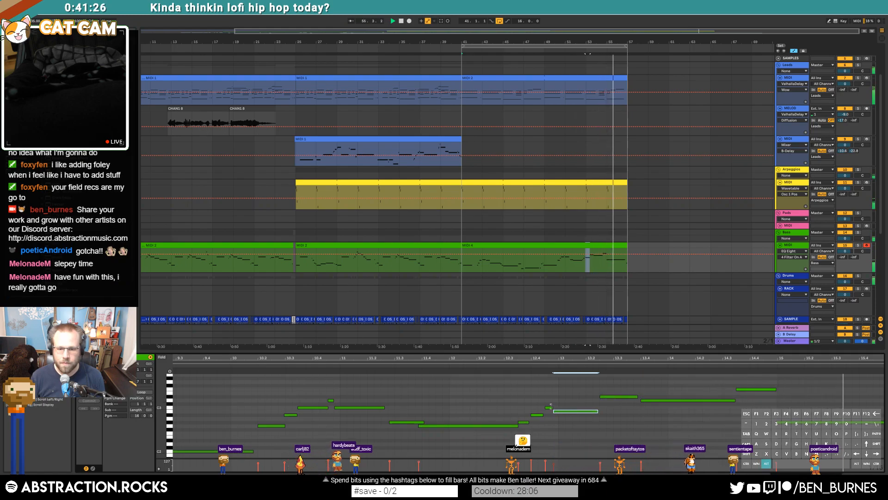
pyautogui.click(536, 414)
pyautogui.press('space')
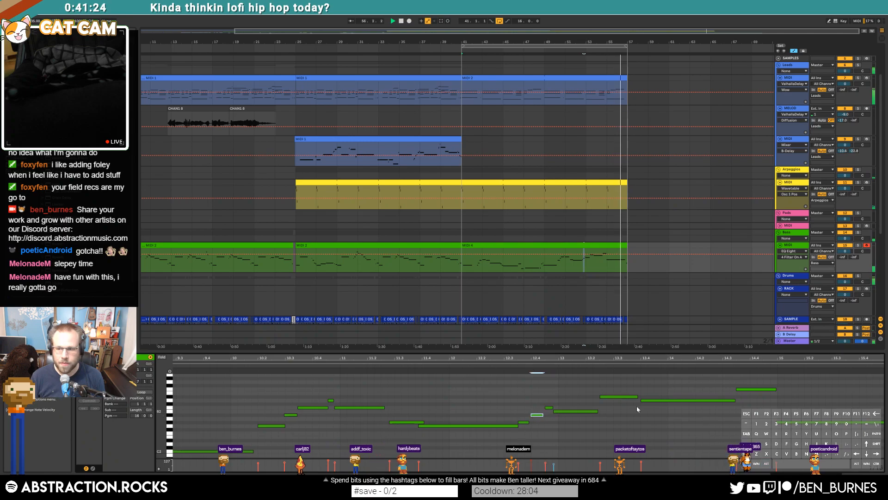
# Lower the pitch of the bass note in the second half of clip bar 14
pyautogui.click(767, 390)
pyautogui.press('Down')
pyautogui.press('Down')
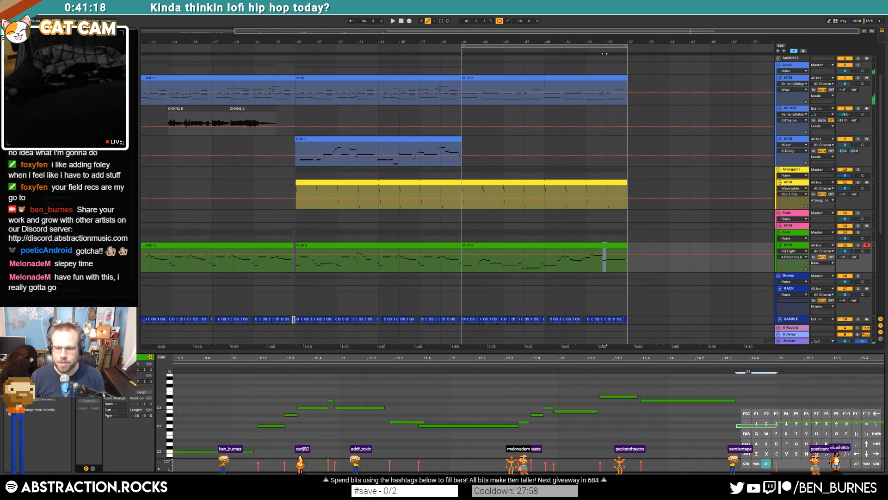
pyautogui.moveTo(722, 358); pyautogui.dragTo(721, 340)
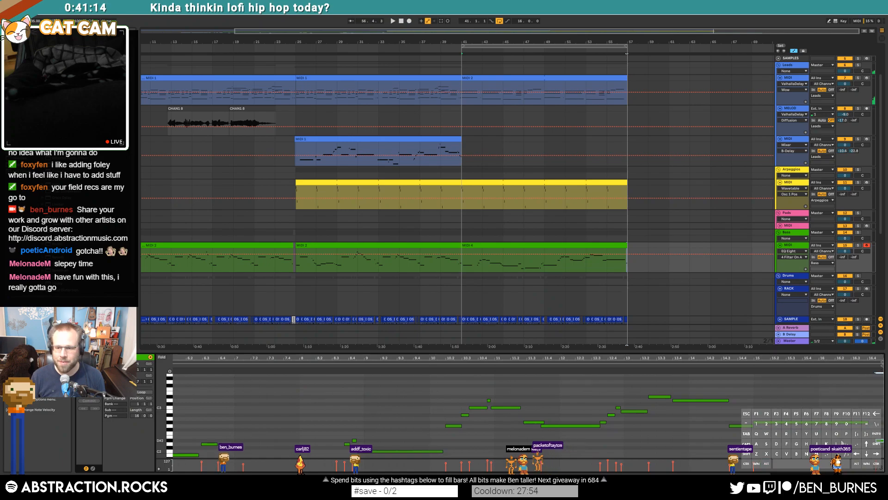
pyautogui.hotkey('shift', 'Tab')
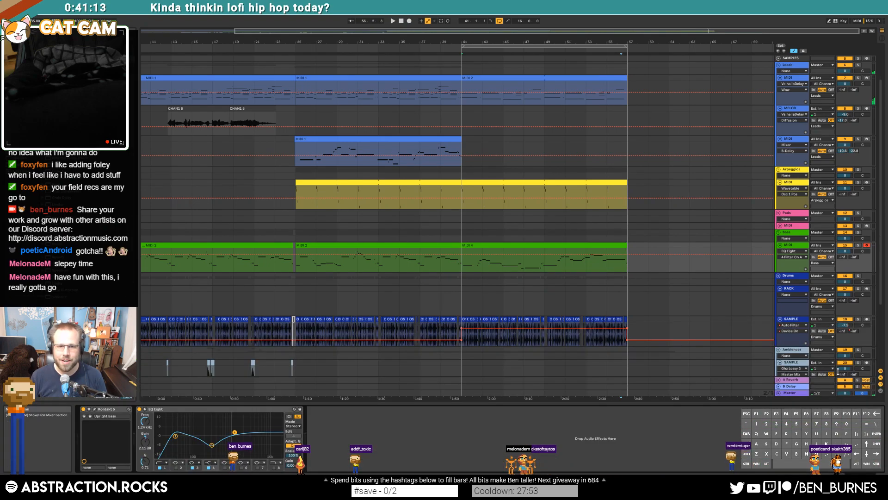
pyautogui.click(438, 145)
pyautogui.click(513, 148)
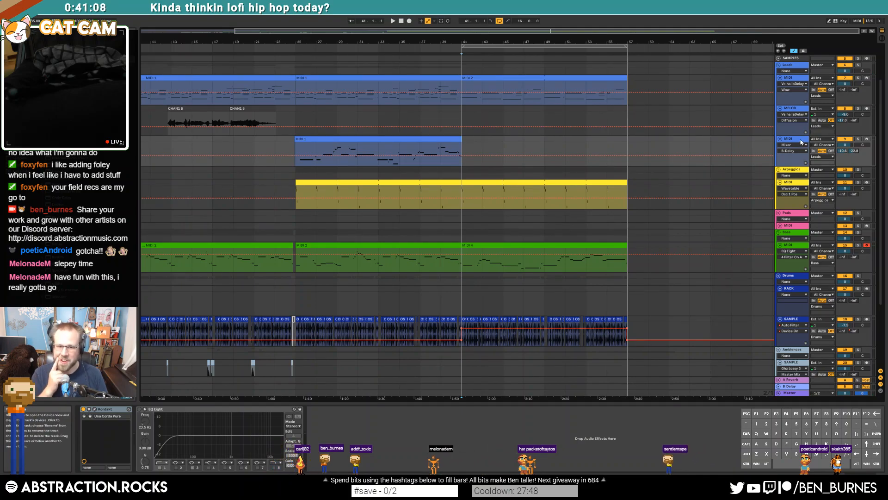
pyautogui.click(636, 329)
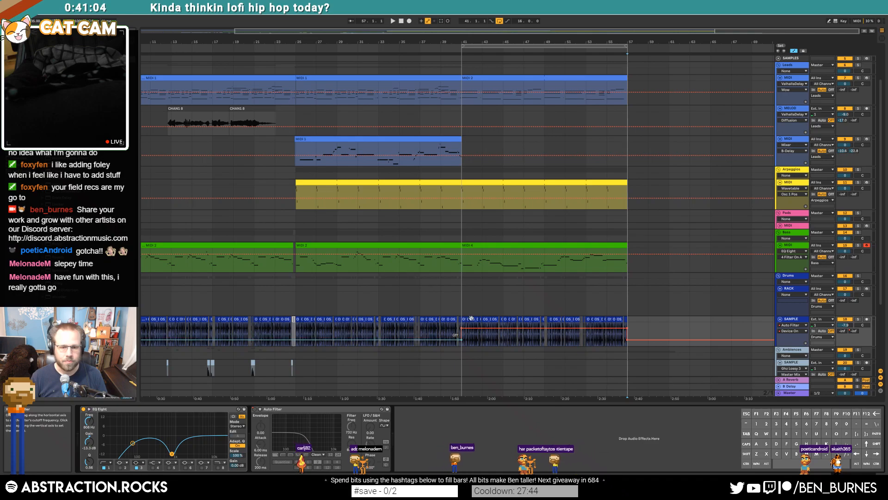
# Load the ride2_OH_FF_4 sample onto an empty Drum Rack pad of the RACK track
pyautogui.scroll(-2, 527, 292)
pyautogui.click(631, 264)
pyautogui.hotkey('shift', 'Tab')
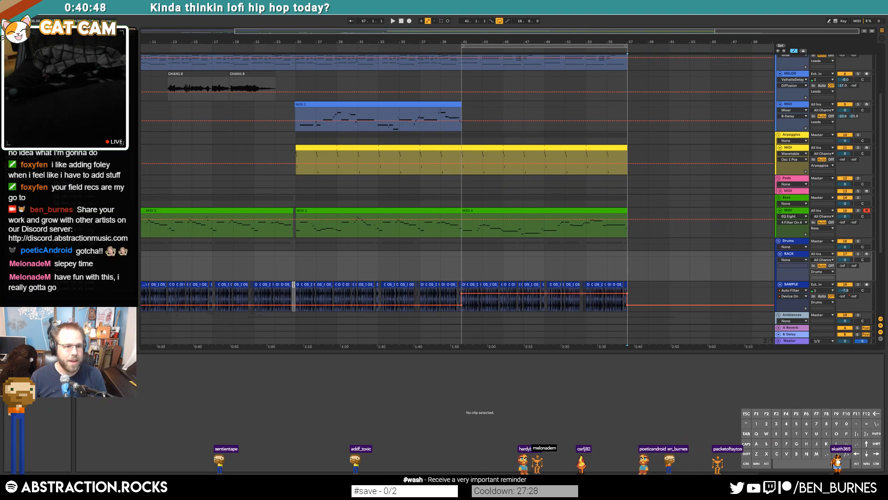
pyautogui.doubleClick(789, 255)
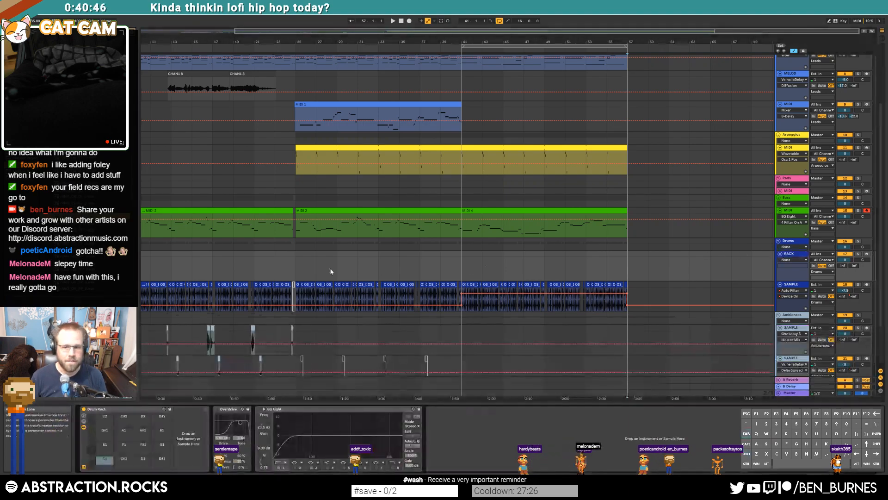
pyautogui.click(101, 448)
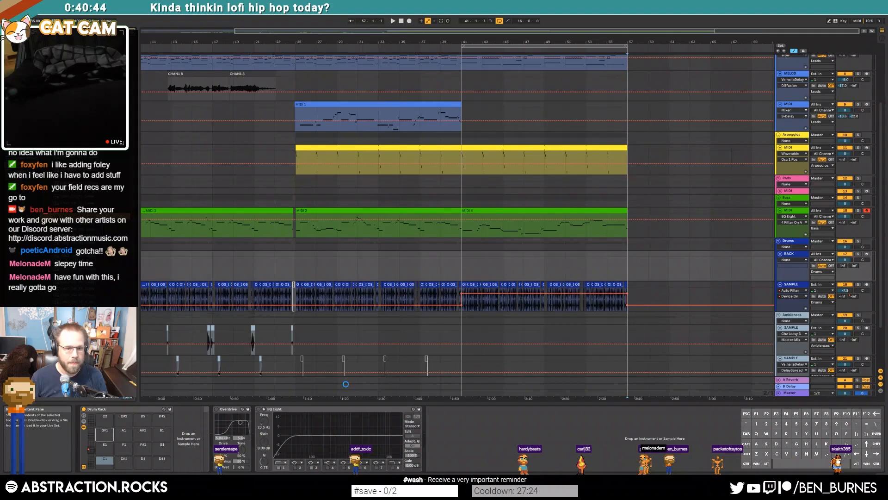
# Create a two-bar RACK clip at bar 41 with a half-bar ride note on its first beat, and loop it out to bar 57
pyautogui.doubleClick(464, 253)
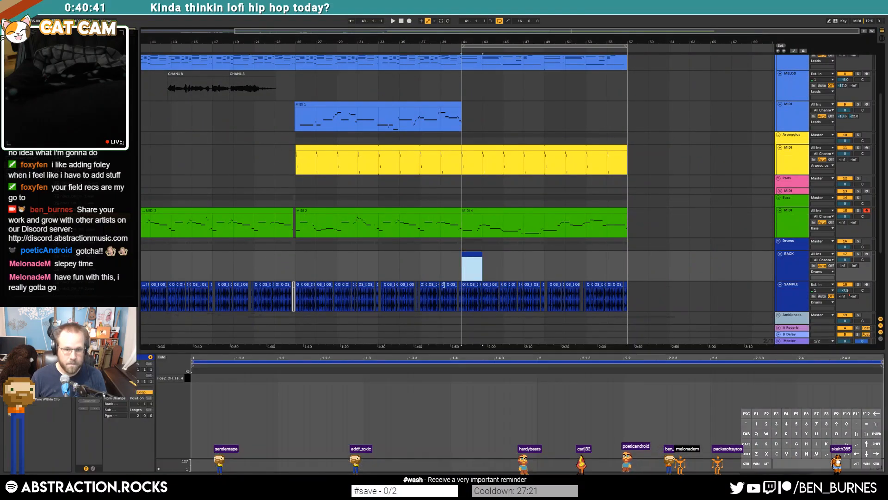
pyautogui.click(195, 378)
pyautogui.moveTo(195, 378); pyautogui.dragTo(367, 380)
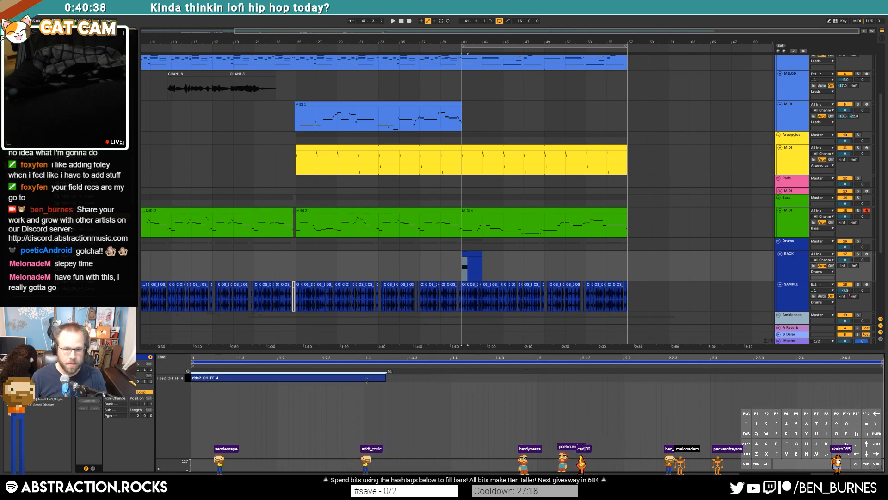
pyautogui.moveTo(481, 254); pyautogui.dragTo(628, 258)
# Set the RACK track's reverb send to -8.7 and delay send to -21.6, and play the section from bar 41
pyautogui.moveTo(850, 266); pyautogui.dragTo(849, 257)
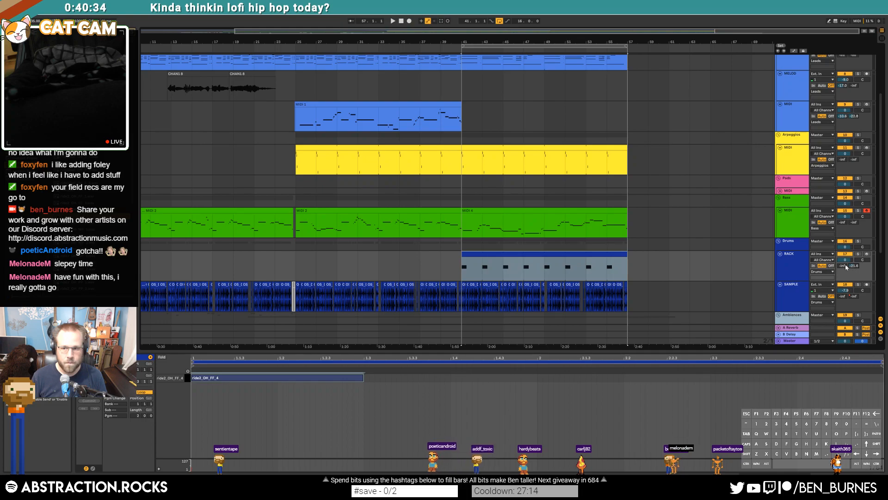
pyautogui.press('space')
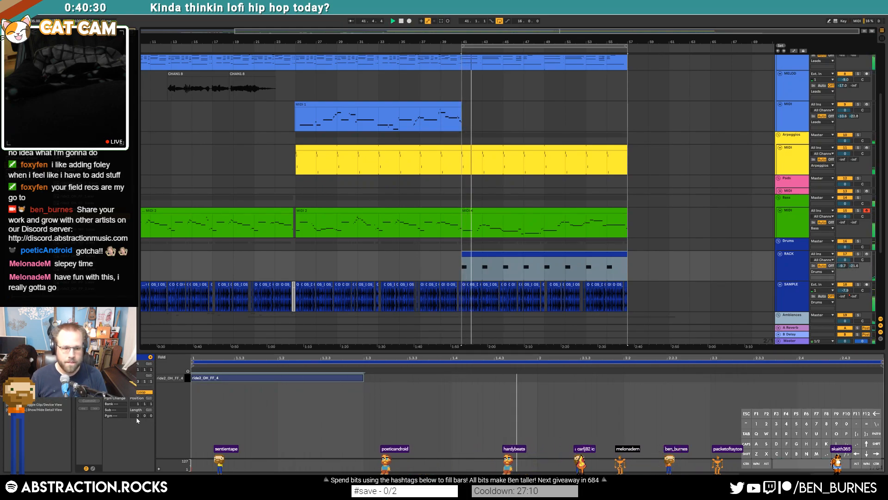
pyautogui.hotkey('shift', 'Tab')
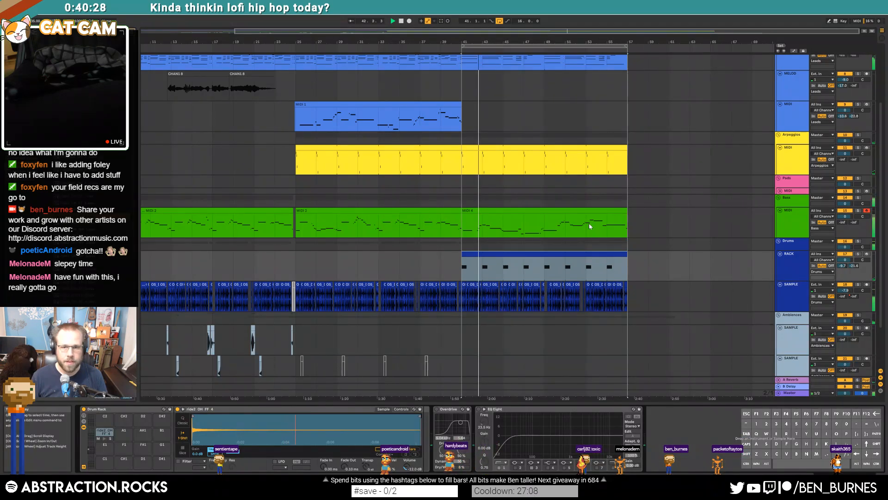
pyautogui.scroll(-3, 481, 250)
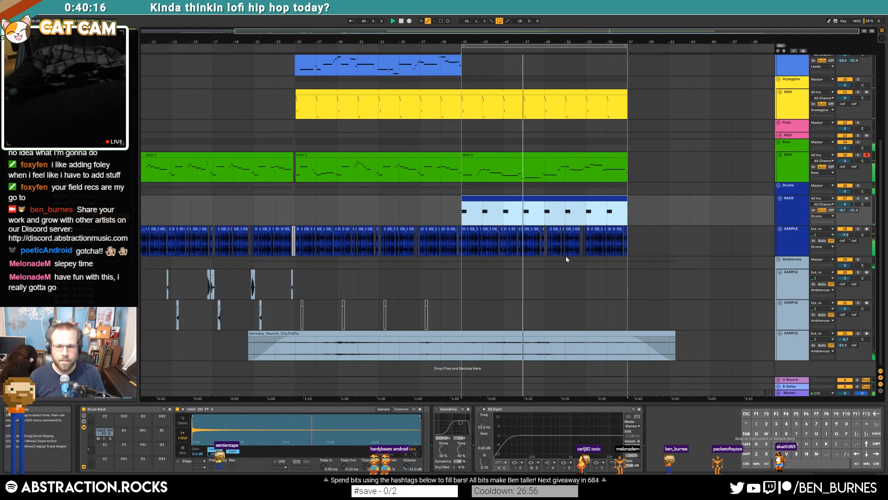
# Move the start of the long bass note at clip bar 9 later and extend the short note before it
pyautogui.doubleClick(535, 160)
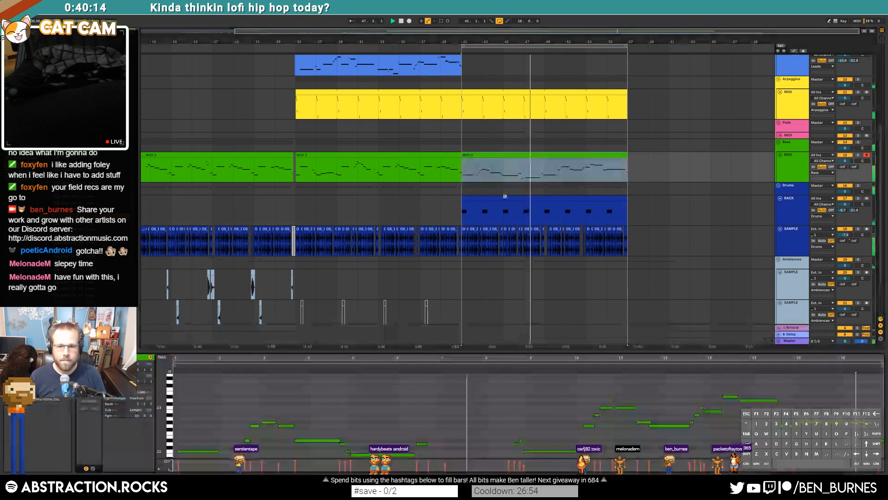
pyautogui.click(448, 431)
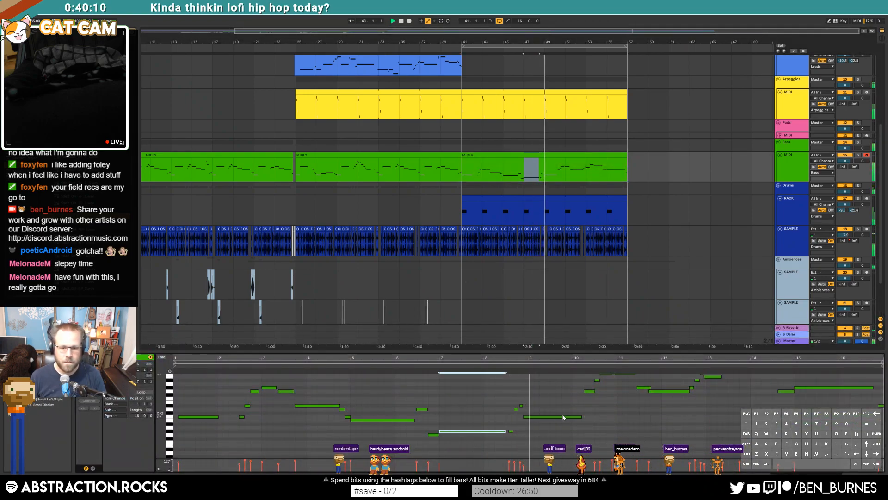
pyautogui.moveTo(525, 417); pyautogui.dragTo(535, 417)
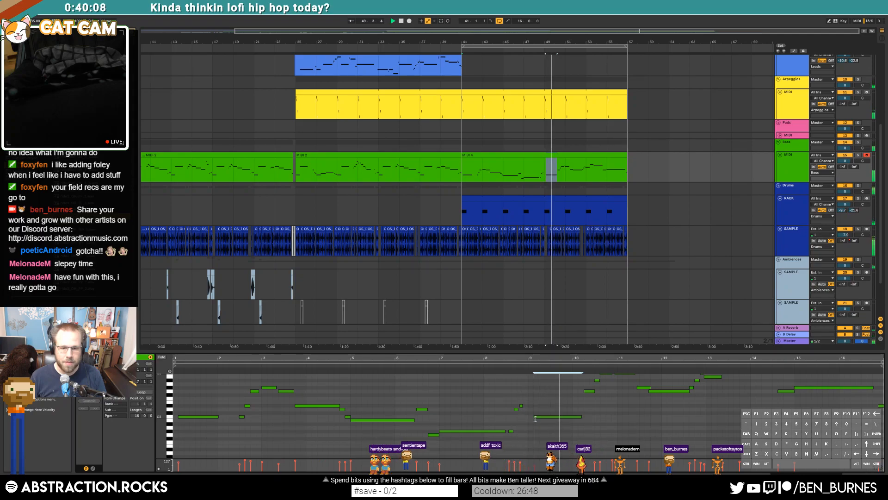
pyautogui.click(522, 405)
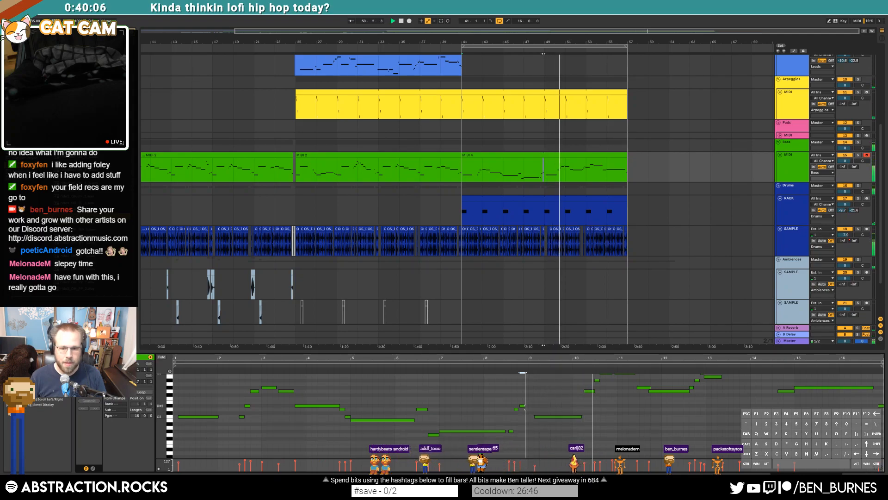
pyautogui.scroll(2, 616, 398)
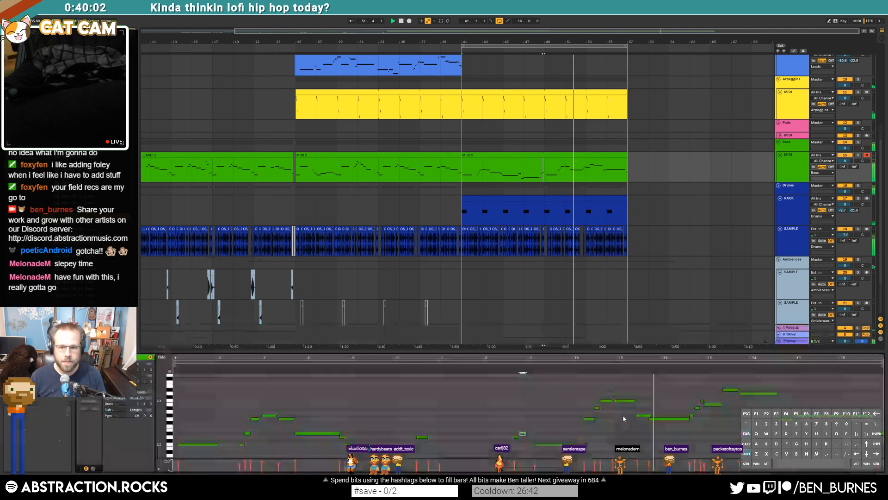
# Nudge the two adjoining bass notes in clip bar 11 slightly earlier, extend the note before them, and replay from clip bar 11
pyautogui.moveTo(661, 432); pyautogui.dragTo(660, 429)
pyautogui.press('Left')
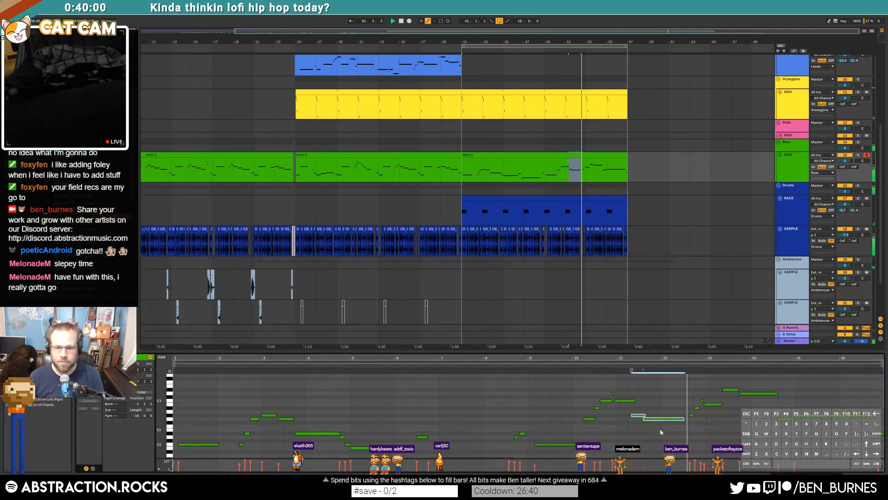
pyautogui.press('space')
pyautogui.click(610, 370)
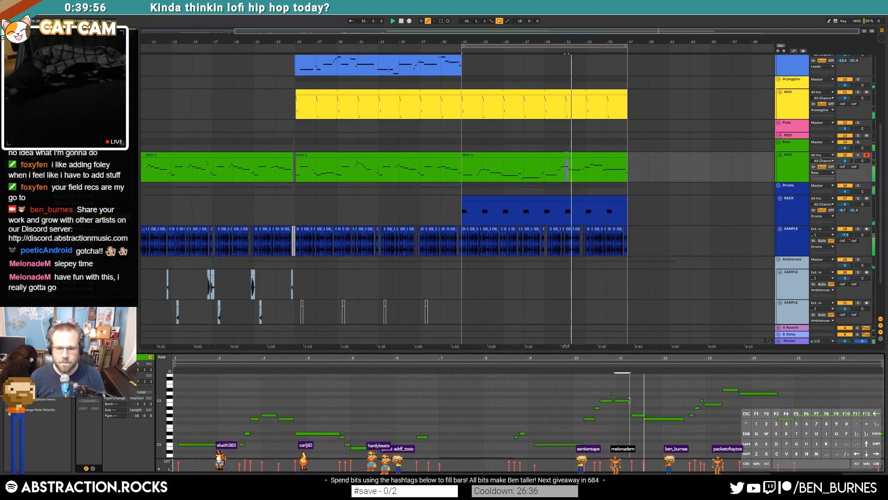
pyautogui.moveTo(667, 431); pyautogui.dragTo(642, 409)
pyautogui.click(616, 366)
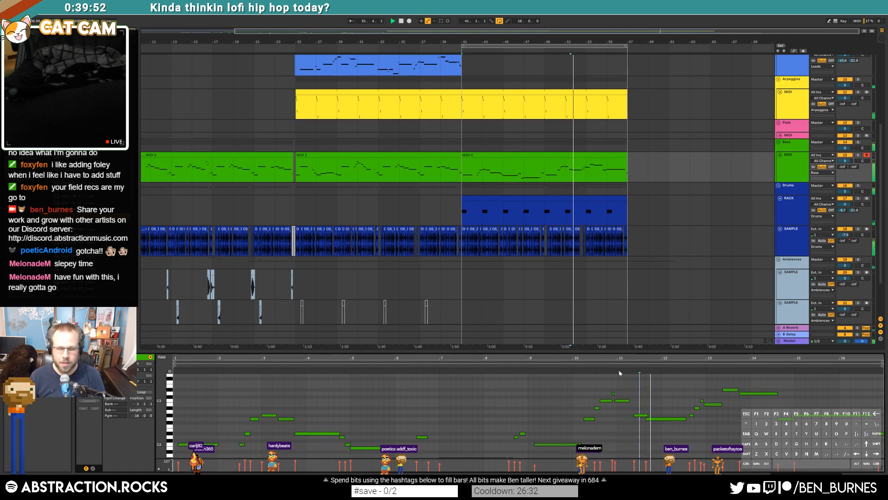
# Shift the long bass note crossing clip bar 12 slightly later and trim its end
pyautogui.click(666, 418)
pyautogui.press('Right')
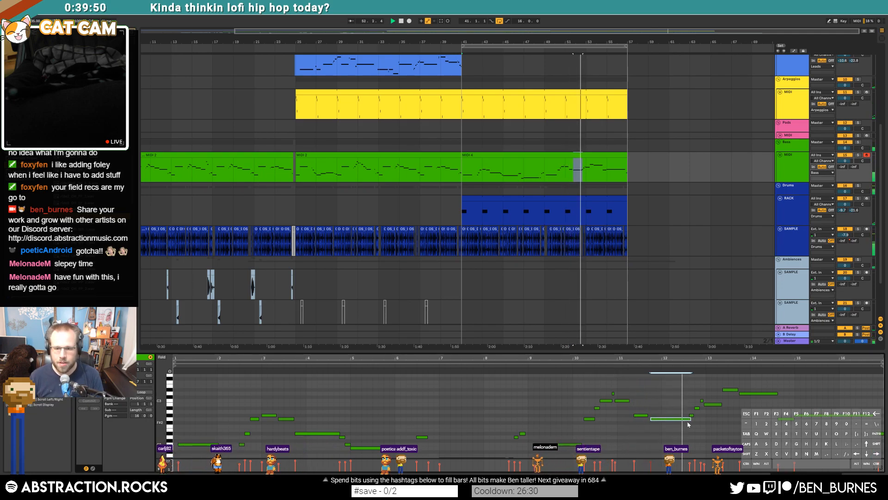
pyautogui.moveTo(690, 420); pyautogui.dragTo(689, 422)
pyautogui.click(743, 417)
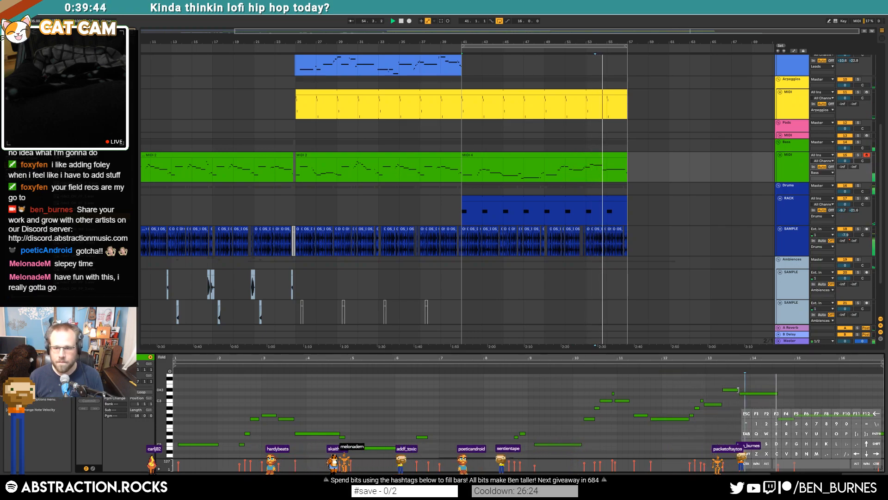
# Add a short bass note just before the long note in clip bar 13, raise it two semitones, and replay the passage
pyautogui.scroll(2, 740, 392)
pyautogui.moveTo(738, 391)
pyautogui.mouseDown()
pyautogui.moveTo(715, 391)
pyautogui.moveTo(740, 391)
pyautogui.mouseUp()
pyautogui.doubleClick(731, 390)
pyautogui.press('Up')
pyautogui.press('Up')
pyautogui.click(705, 367)
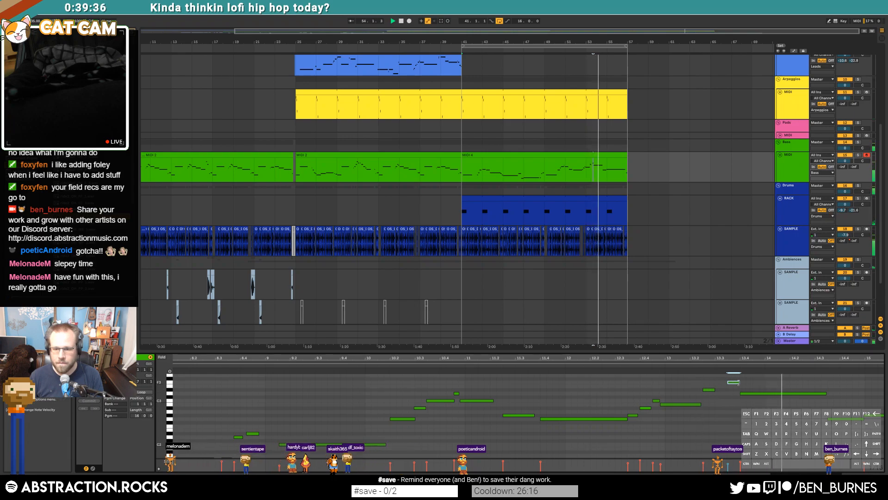
# Shorten the added note in clip bar 13 to a tiny grace note directly before the long note, and replay it
pyautogui.moveTo(742, 383); pyautogui.dragTo(736, 383)
pyautogui.click(734, 387)
pyautogui.moveTo(732, 383); pyautogui.dragTo(740, 383)
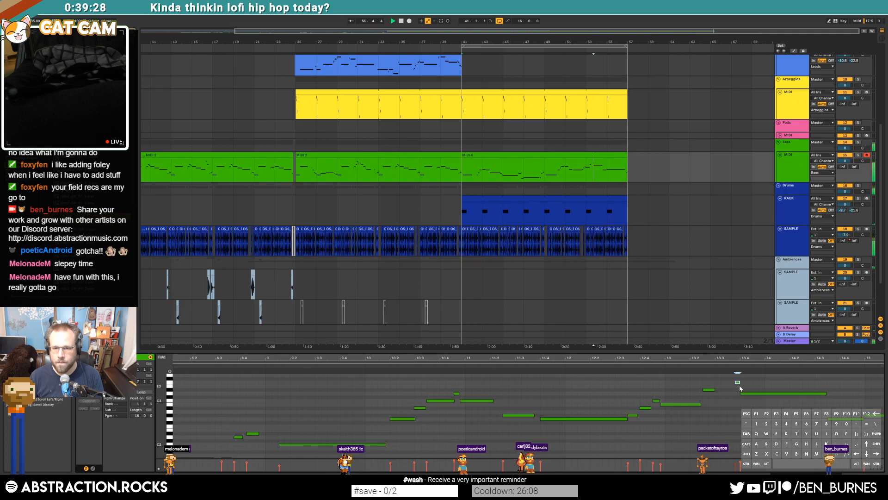
pyautogui.click(699, 364)
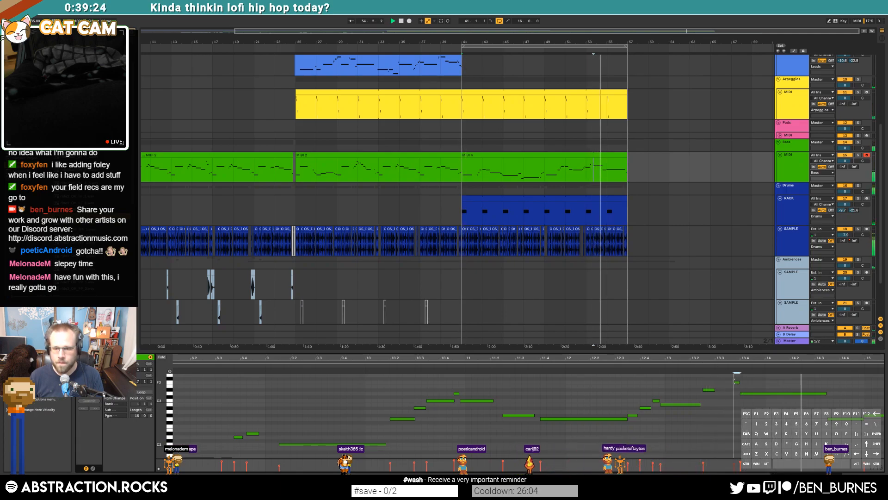
pyautogui.moveTo(787, 358); pyautogui.dragTo(786, 343)
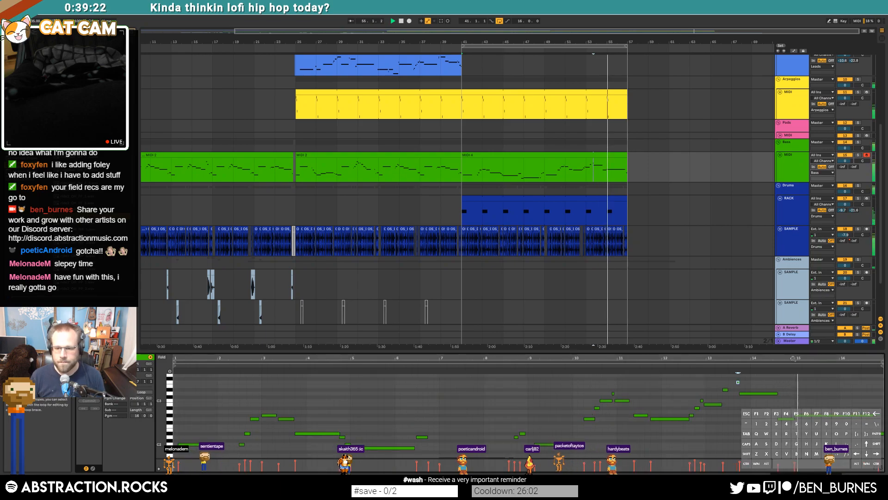
# Move the sample start of the ride in the RACK clip's Drum Rack later, past its initial attack
pyautogui.hotkey('shift', 'Tab')
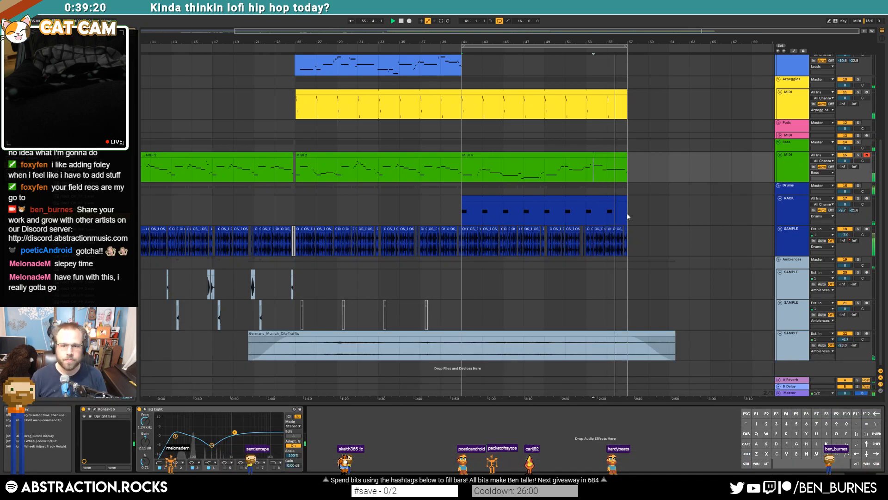
pyautogui.click(614, 198)
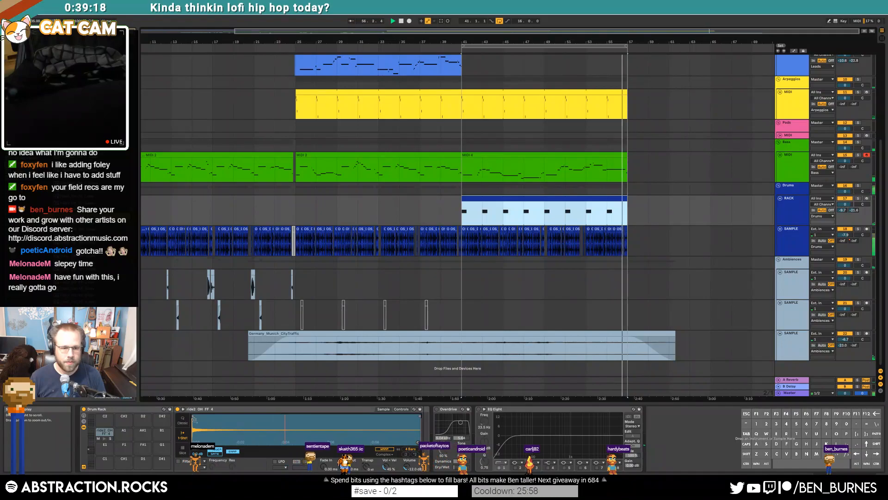
pyautogui.moveTo(193, 417); pyautogui.dragTo(210, 417)
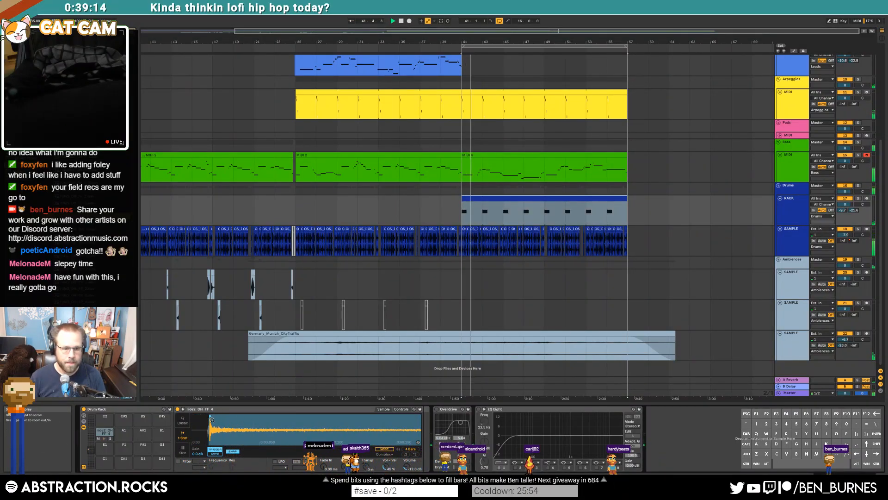
pyautogui.moveTo(210, 416); pyautogui.dragTo(207, 417)
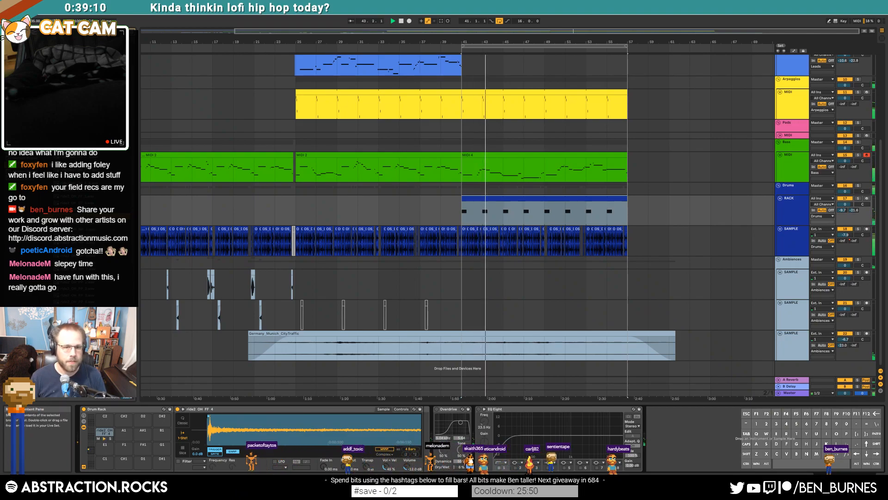
# Arm the lead MIDI track that ends at bar 41 and record a new melody on it from bar 41
pyautogui.hotkey('shift', 'Tab')
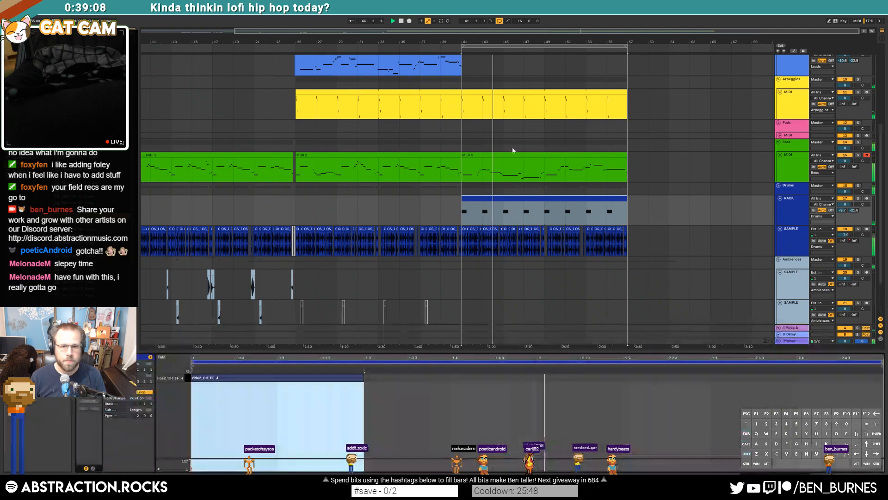
pyautogui.scroll(1, 520, 148)
pyautogui.scroll(1, 520, 146)
pyautogui.press('space')
pyautogui.click(466, 116)
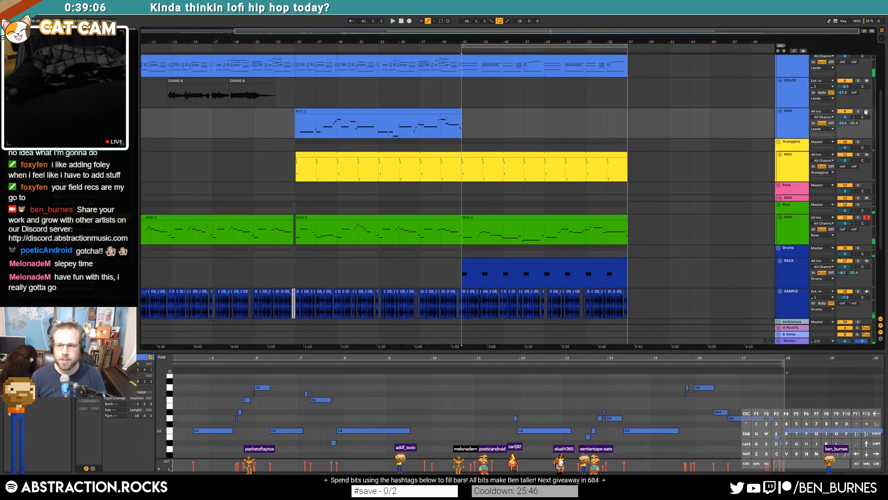
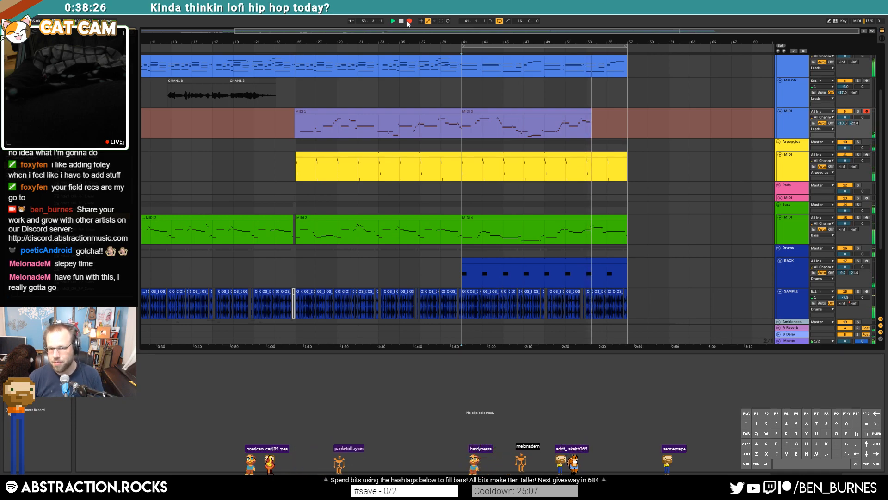
pyautogui.press('space')
# Trim the newly recorded melody so it ends at bar 49 and consolidate it with the preceding lead clip
pyautogui.moveTo(589, 113); pyautogui.dragTo(542, 117)
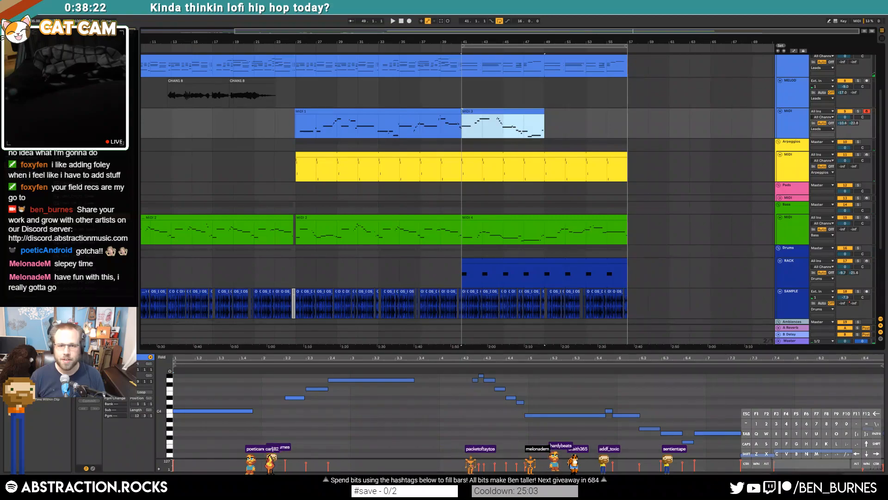
pyautogui.keyDown('shift'); pyautogui.click(458, 111); pyautogui.keyUp('shift')
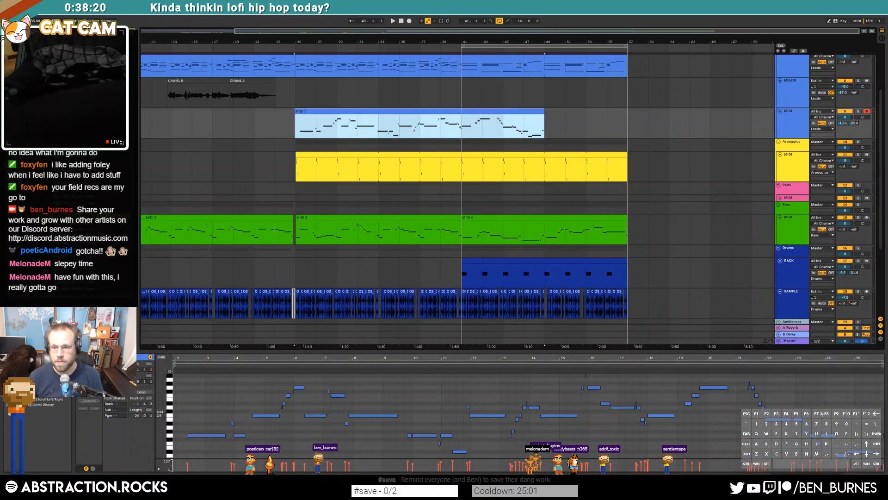
pyautogui.hotkey('ctrl', 'j')
# Clean up the split start of the long melody note at bar 41 into one note, adjust its velocity, and play it back
pyautogui.scroll(5, 656, 416)
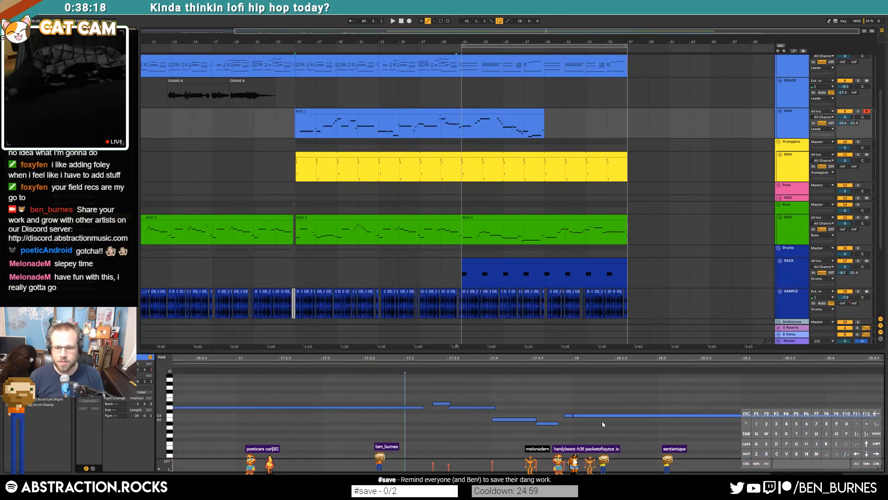
pyautogui.click(575, 418)
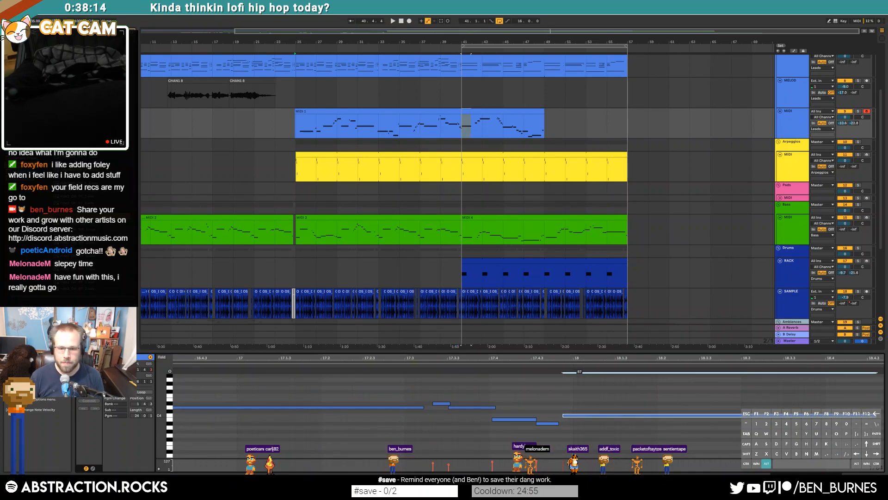
pyautogui.press('space')
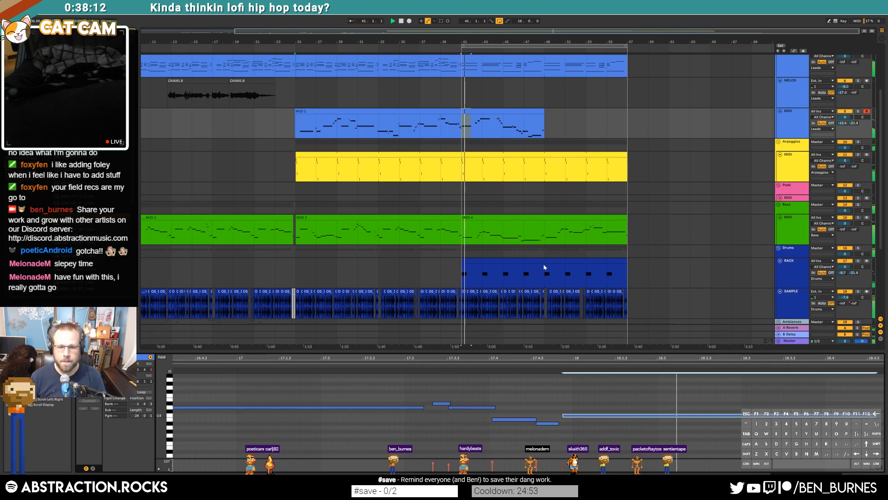
# Insert a Delay between the Drum Rack and the Overdrive on the RACK track and configure its delay time
pyautogui.click(469, 261)
pyautogui.hotkey('shift', 'Tab')
pyautogui.press('space')
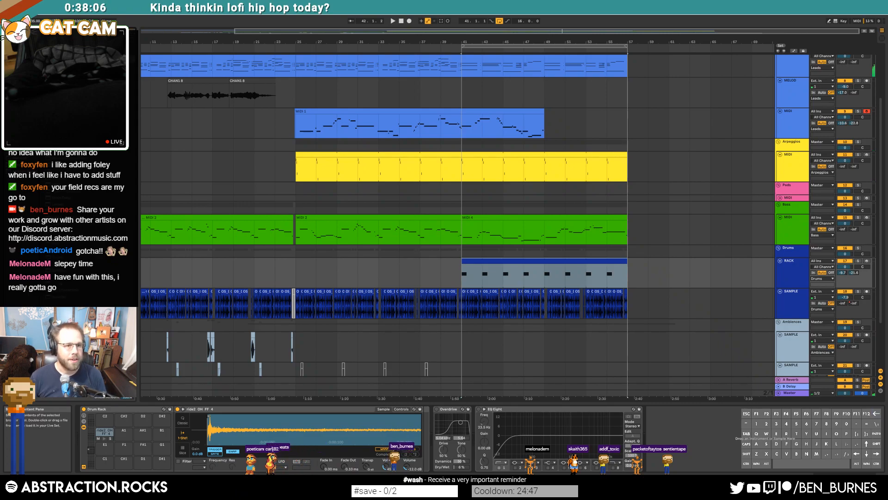
pyautogui.moveTo(69, 222); pyautogui.dragTo(416, 451)
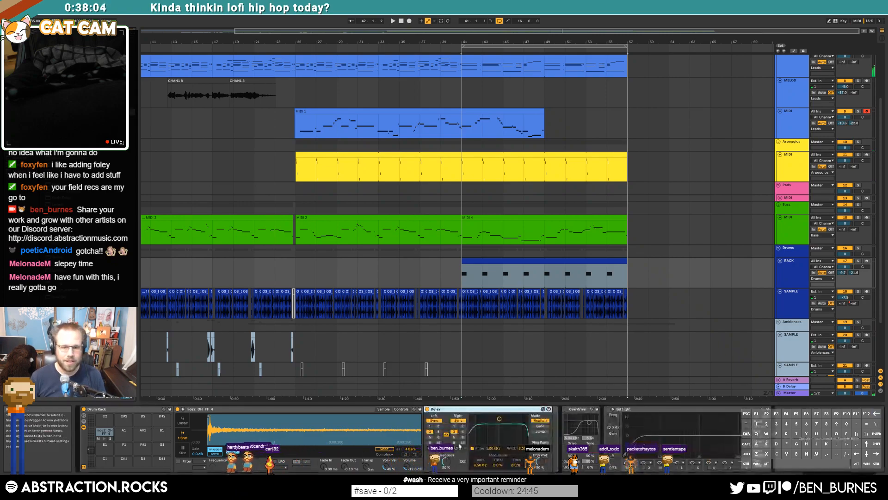
pyautogui.click(438, 426)
# Adjust the ride Delay's feedback, enable Ping Pong, and set its band-pass filter to about 2.79 kHz while auditioning
pyautogui.press('space')
pyautogui.moveTo(449, 461); pyautogui.dragTo(450, 463)
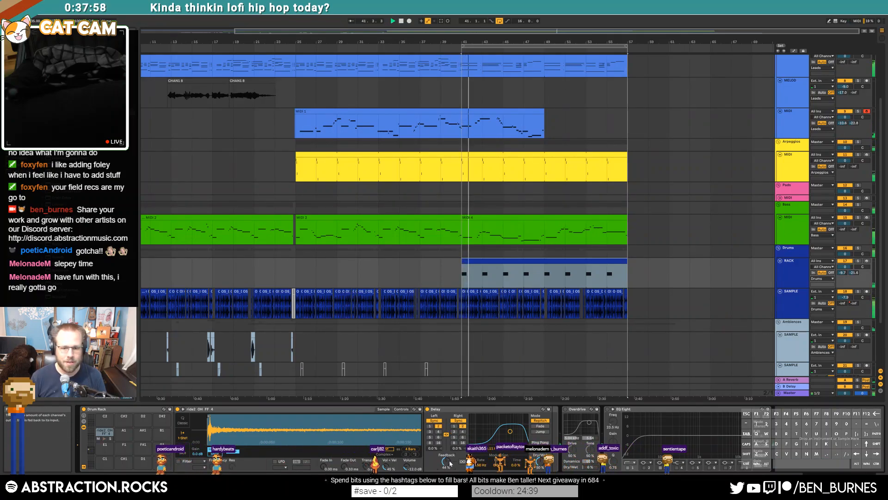
pyautogui.press('space')
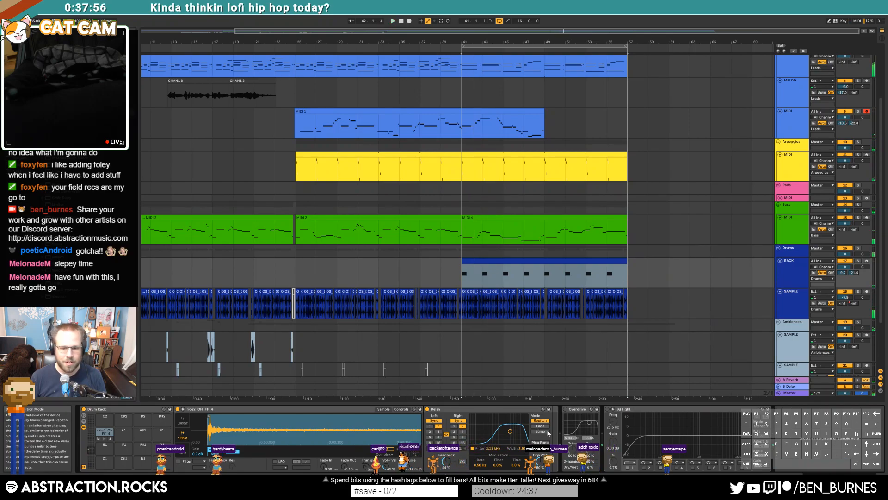
pyautogui.press('space')
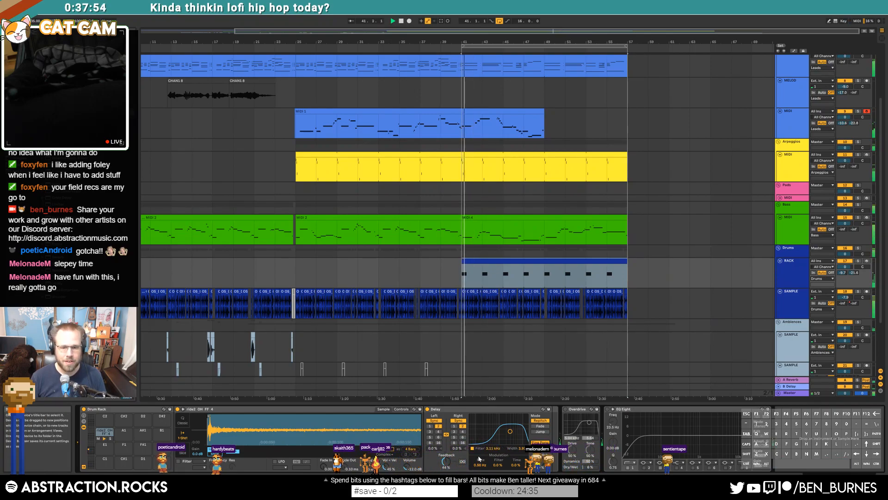
pyautogui.press('space')
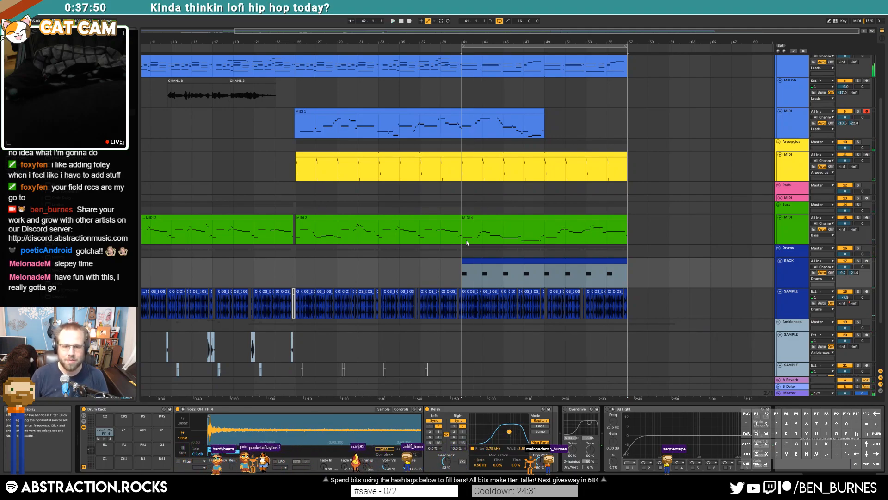
# Delete the short slice of the SAMPLE drum loop just before beat 3 of bar 41 and play the section
pyautogui.click(466, 258)
pyautogui.scroll(6, 476, 328)
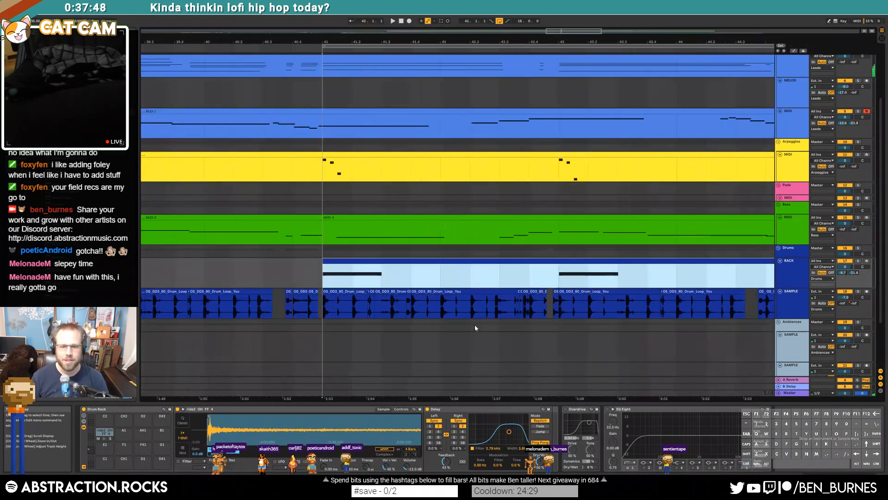
pyautogui.press('space')
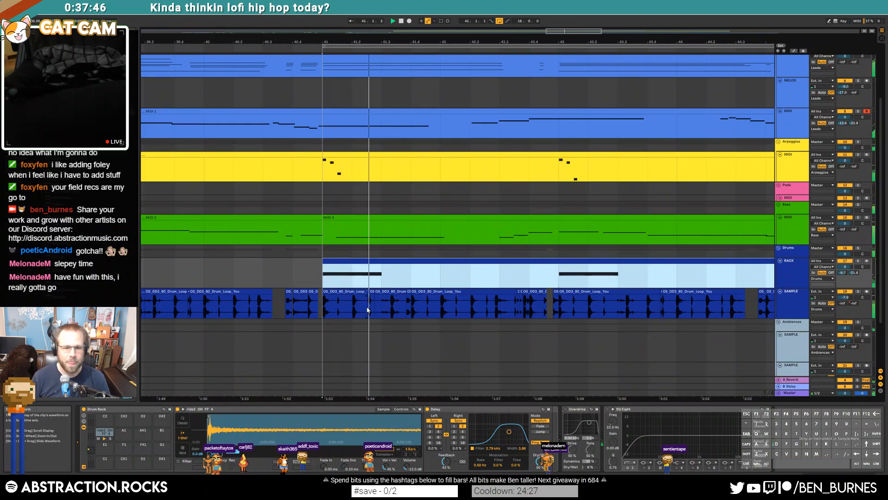
pyautogui.moveTo(368, 310); pyautogui.dragTo(382, 310)
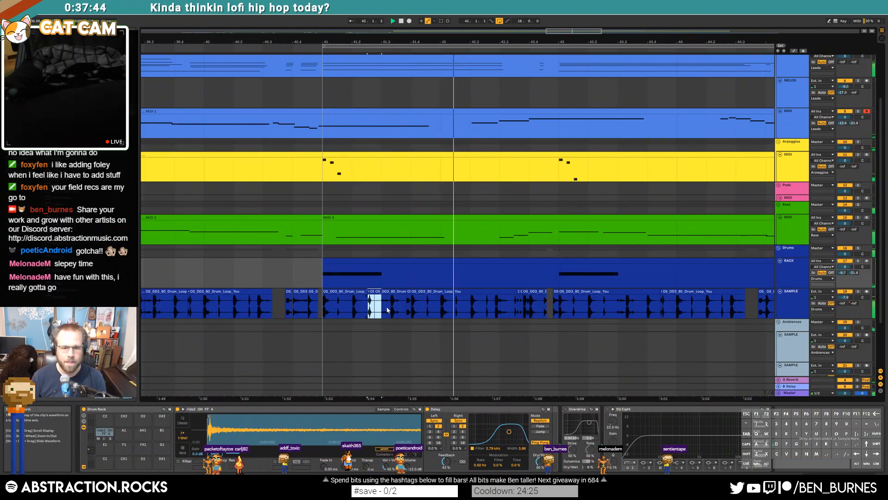
pyautogui.press('Delete')
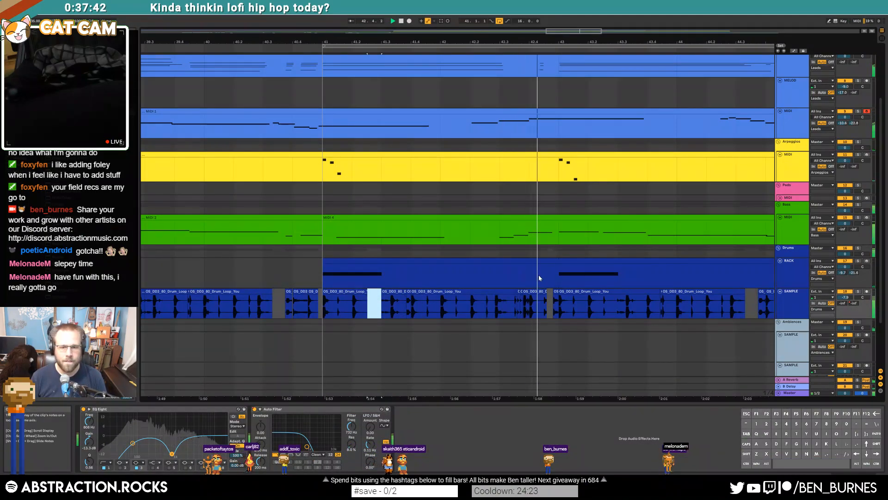
pyautogui.press('space')
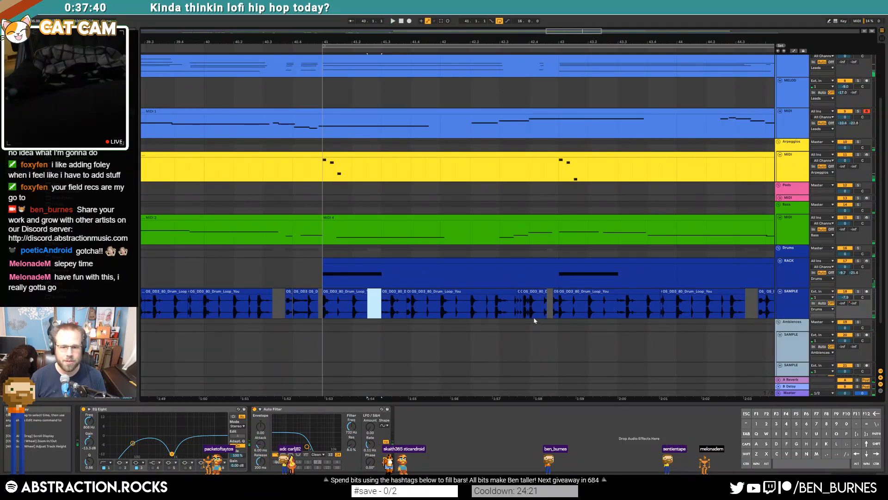
# Cut a short gap in the drum loop late in bar 42 and widen the existing gap just before bar 43
pyautogui.click(511, 294)
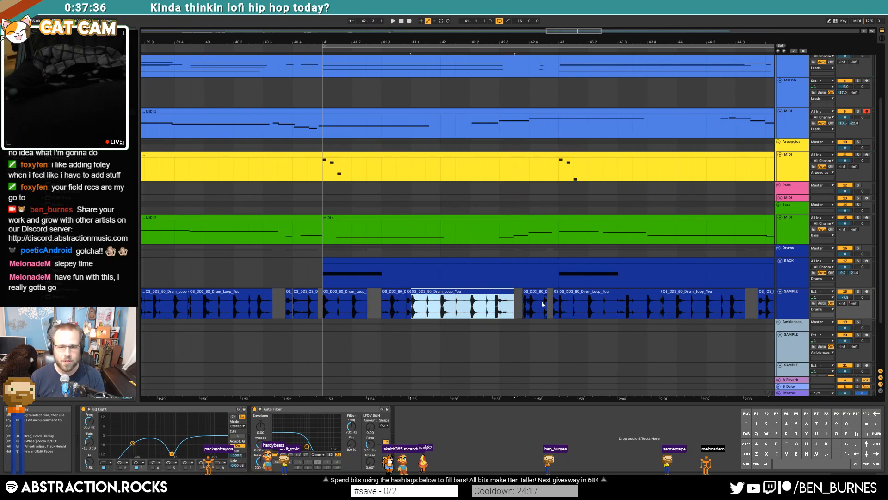
pyautogui.moveTo(544, 304); pyautogui.dragTo(552, 304)
pyautogui.click(555, 292)
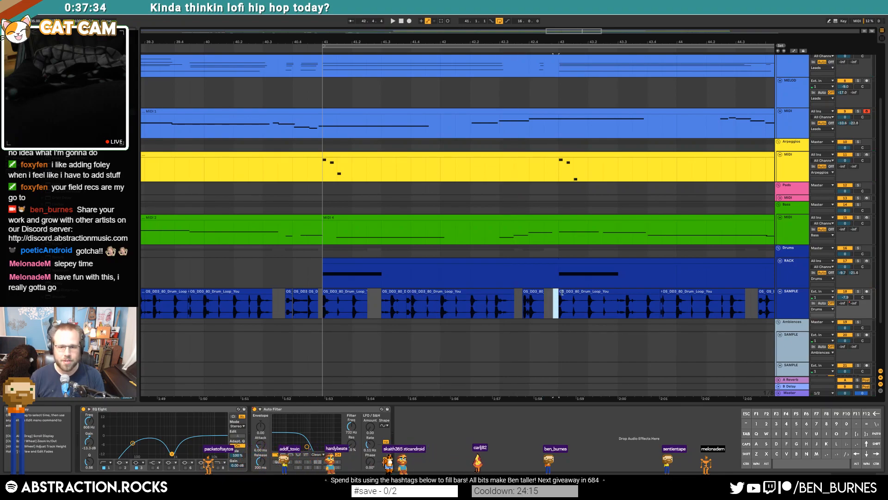
# Delete all SAMPLE drum clips from bar 43 to bar 57
pyautogui.scroll(-5, 562, 292)
pyautogui.click(565, 291)
pyautogui.scroll(-4, 583, 297)
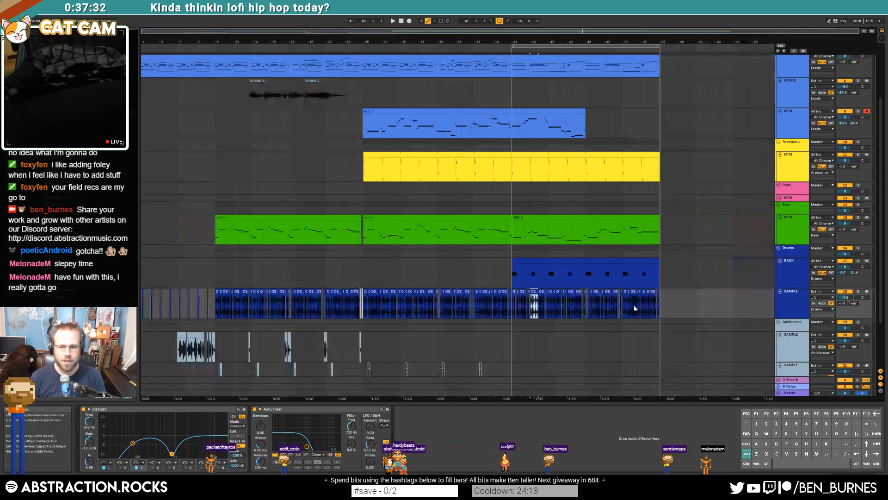
pyautogui.moveTo(660, 300); pyautogui.dragTo(532, 302)
pyautogui.press('Delete')
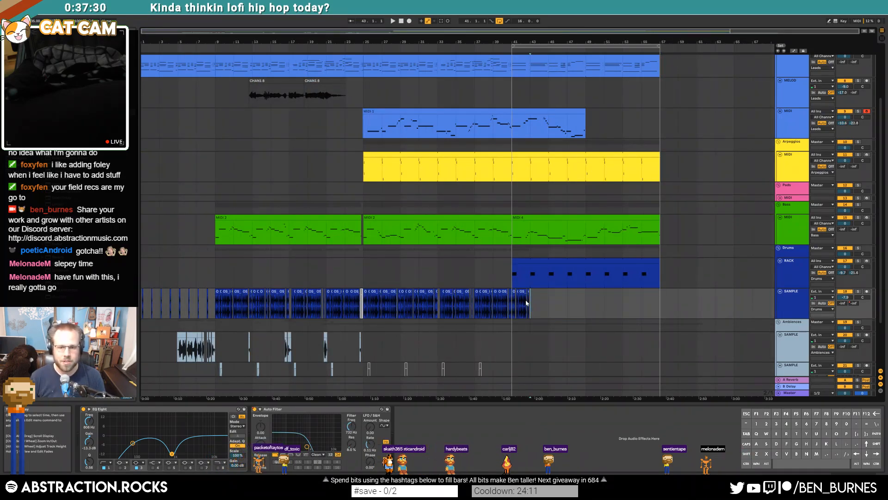
# Duplicate the edited two-bar drum pattern at bars 41 to 43 seven times to fill up to bar 57, and play it
pyautogui.hotkey('ctrl', 'd')
pyautogui.hotkey('ctrl', 'd')
pyautogui.hotkey('ctrl', 'd')
pyautogui.hotkey('ctrl', 'd')
pyautogui.hotkey('ctrl', 'd')
pyautogui.hotkey('ctrl', 'd')
pyautogui.hotkey('ctrl', 'd')
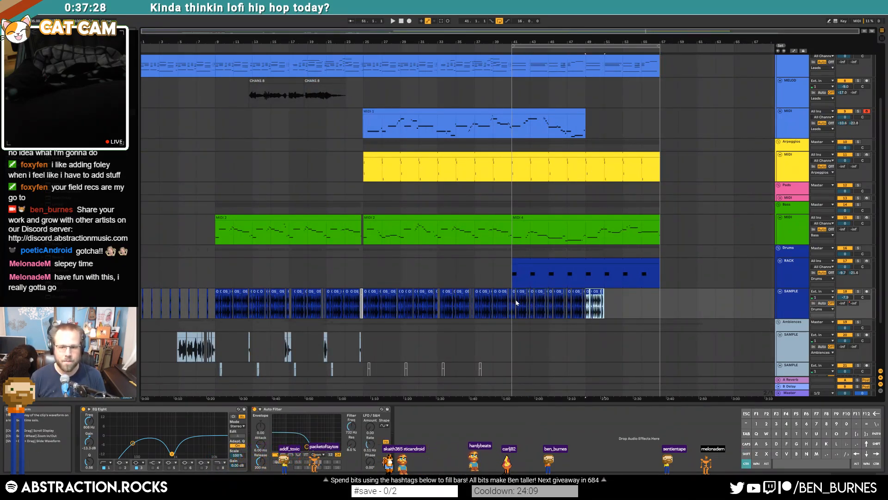
pyautogui.click(517, 303)
pyautogui.press('space')
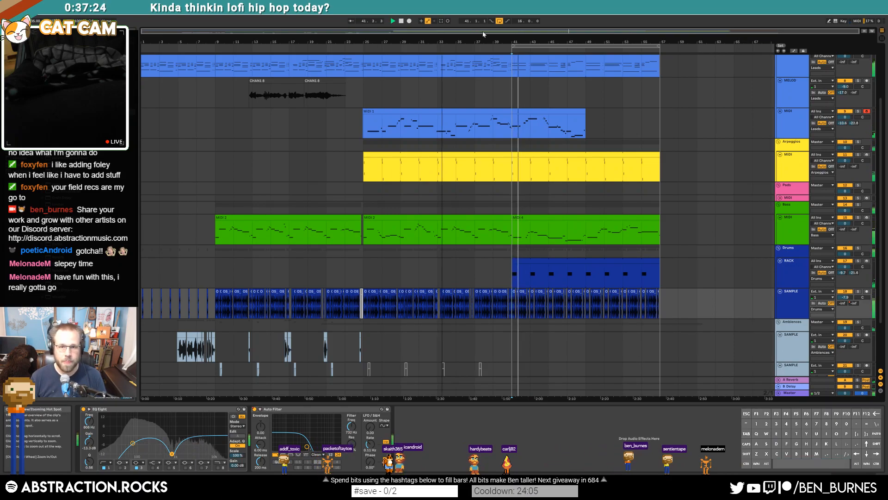
# Open the consolidated lead MIDI clip and lengthen the high melody note that starts at bar 43
pyautogui.click(537, 110)
pyautogui.doubleClick(537, 110)
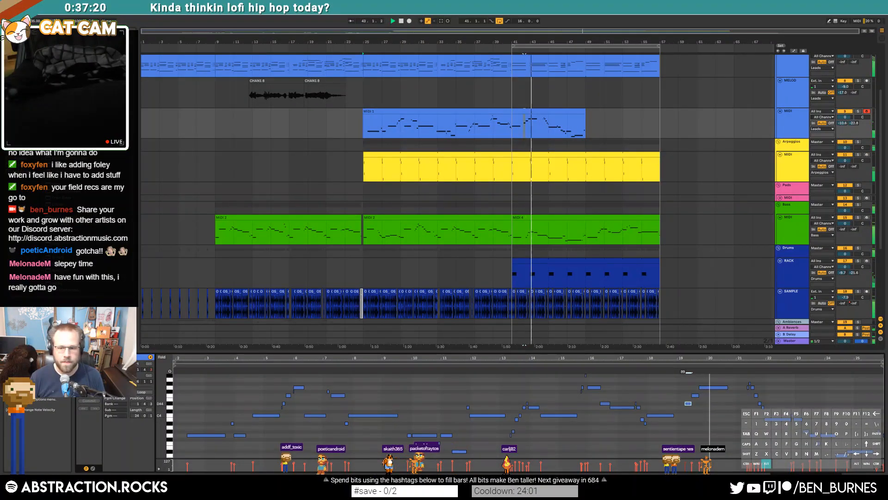
pyautogui.scroll(3, 726, 389)
pyautogui.moveTo(729, 389)
pyautogui.mouseDown()
pyautogui.moveTo(687, 388)
pyautogui.moveTo(740, 387)
pyautogui.mouseUp()
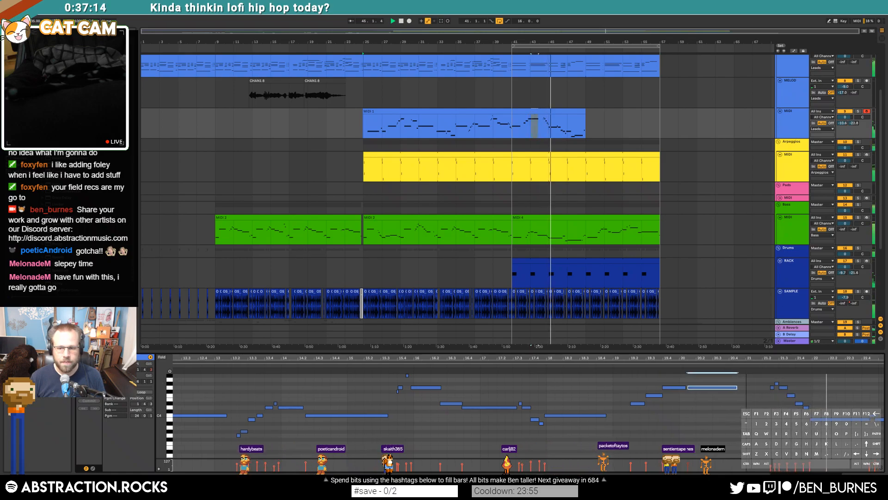
# Start the low melody note in bar 47 right after the preceding note, shorten its end, and add a short note in bar 48
pyautogui.moveTo(758, 359); pyautogui.dragTo(493, 359)
pyautogui.scroll(-2, 696, 404)
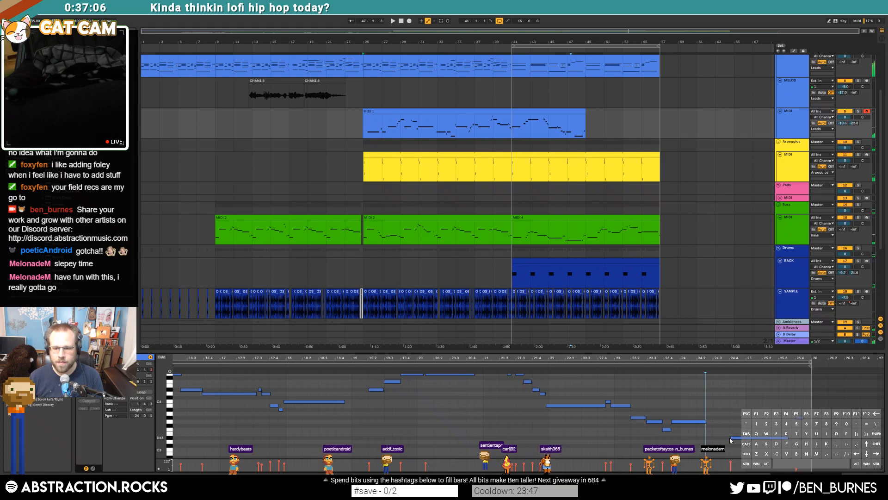
pyautogui.moveTo(707, 442); pyautogui.dragTo(706, 443)
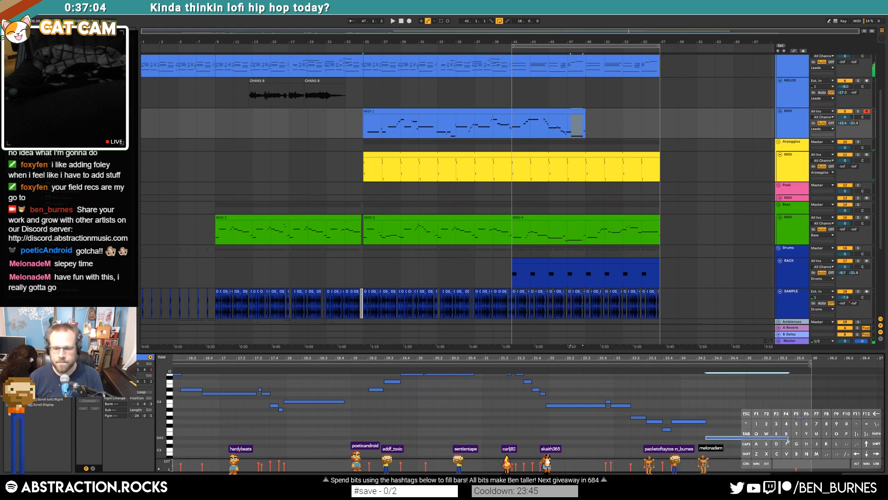
pyautogui.moveTo(787, 439); pyautogui.dragTo(747, 439)
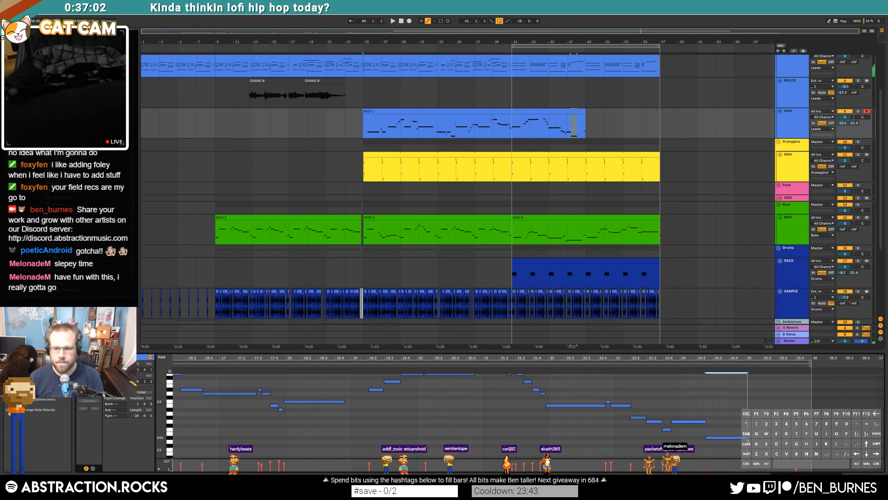
pyautogui.doubleClick(759, 439)
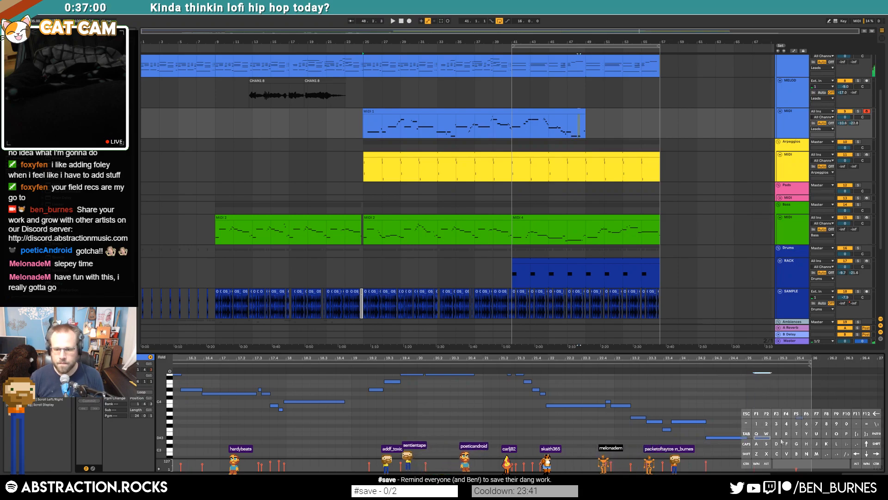
pyautogui.moveTo(787, 437); pyautogui.dragTo(789, 438)
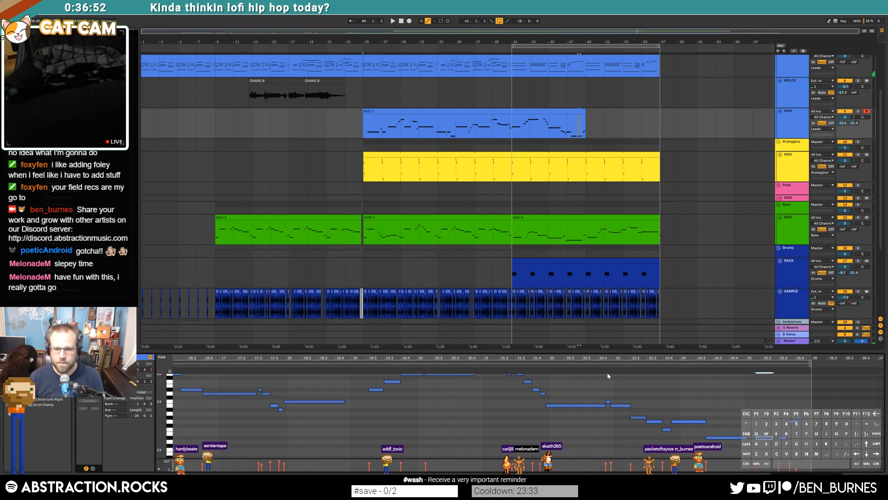
# Replay the end of the melody from about bar 46 and adjust the velocity of the held note in bar 47
pyautogui.click(593, 364)
pyautogui.click(594, 364)
pyautogui.click(721, 404)
pyautogui.click(699, 421)
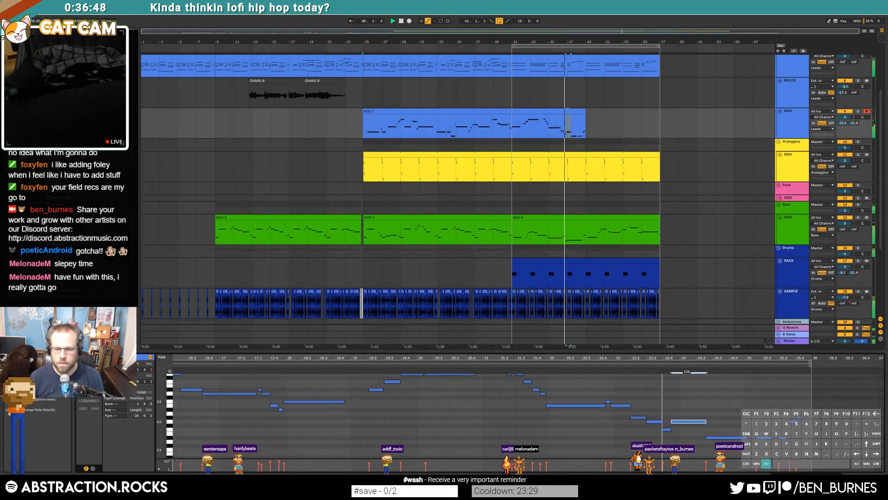
pyautogui.click(728, 428)
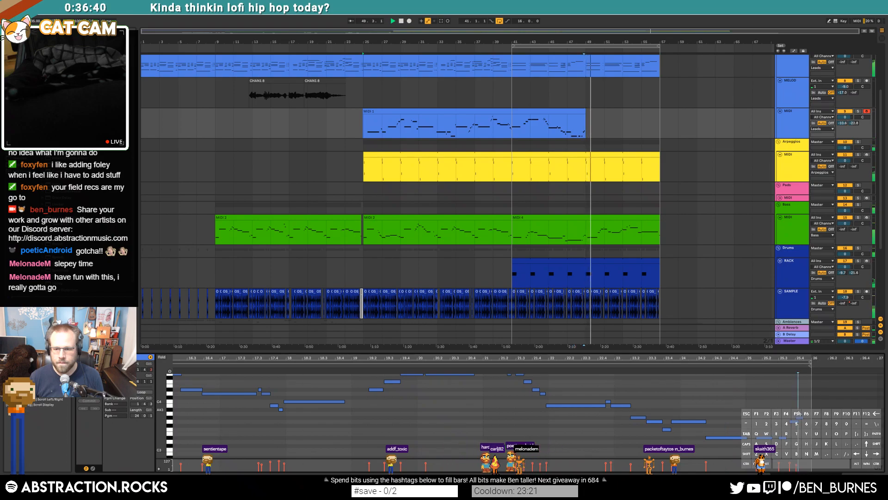
pyautogui.press('space')
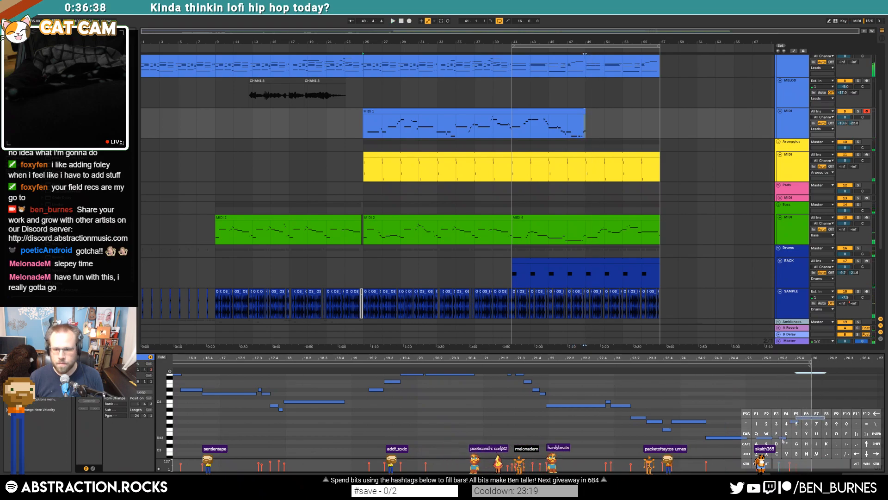
# Replay the melody's ending and move the last low note near the end of bar 48 slightly earlier
pyautogui.press('space')
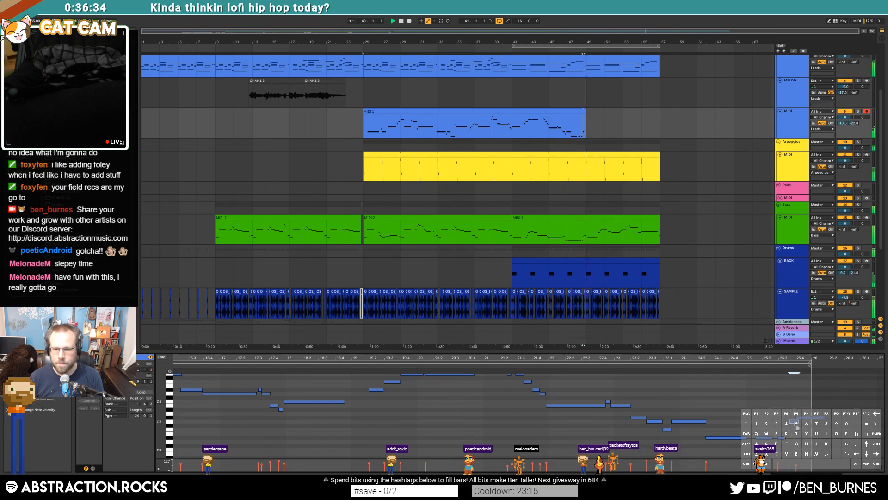
pyautogui.press('space')
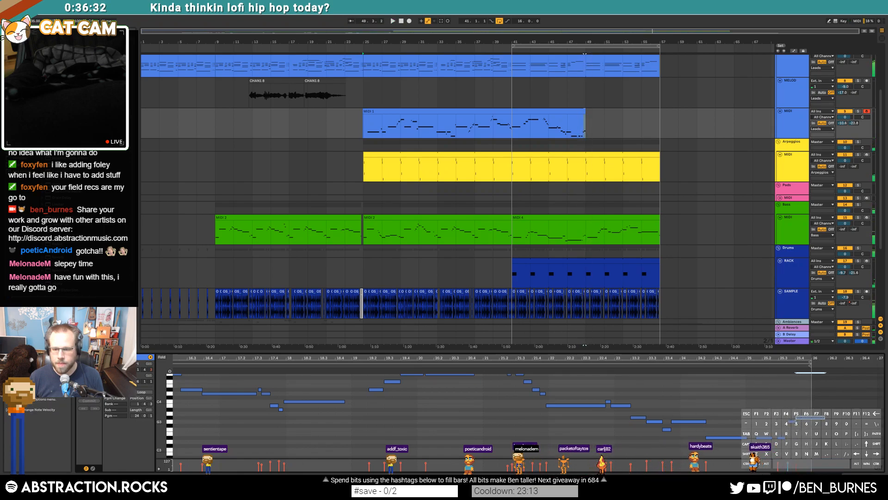
pyautogui.moveTo(804, 419); pyautogui.dragTo(801, 419)
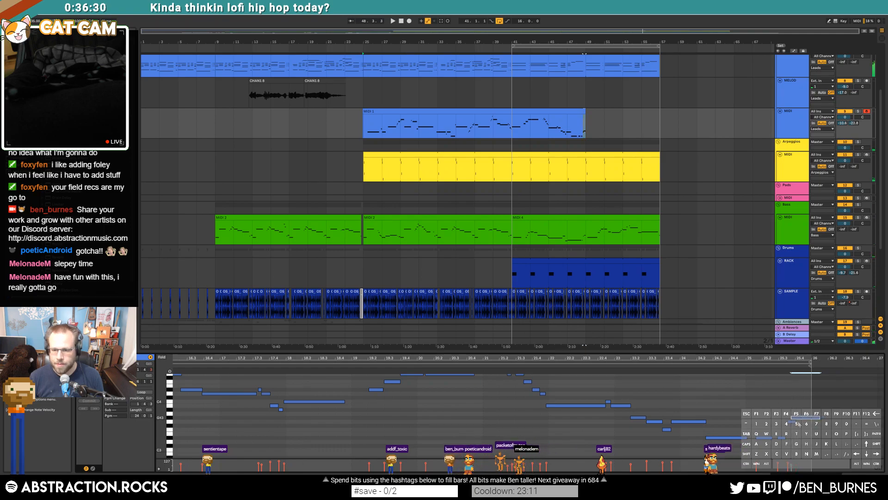
pyautogui.click(793, 421)
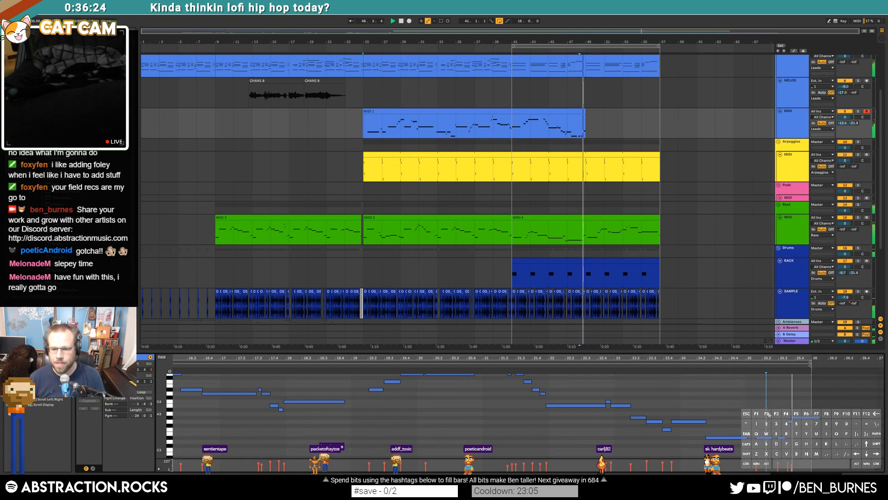
pyautogui.press('space')
pyautogui.hotkey('ctrl', '4')
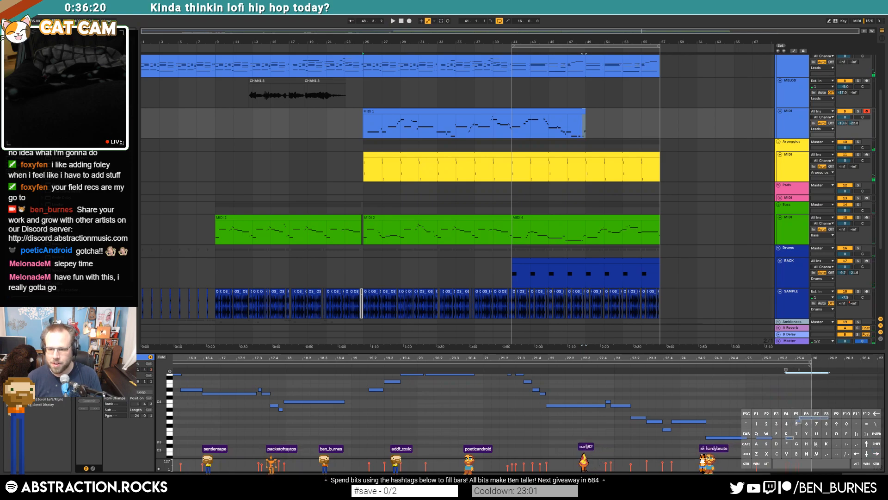
# Adjust the short higher note beside the last note of bar 48 and replay the transition into bar 49
pyautogui.click(748, 364)
pyautogui.click(745, 369)
pyautogui.hotkey('ctrl', 'a')
pyautogui.click(765, 398)
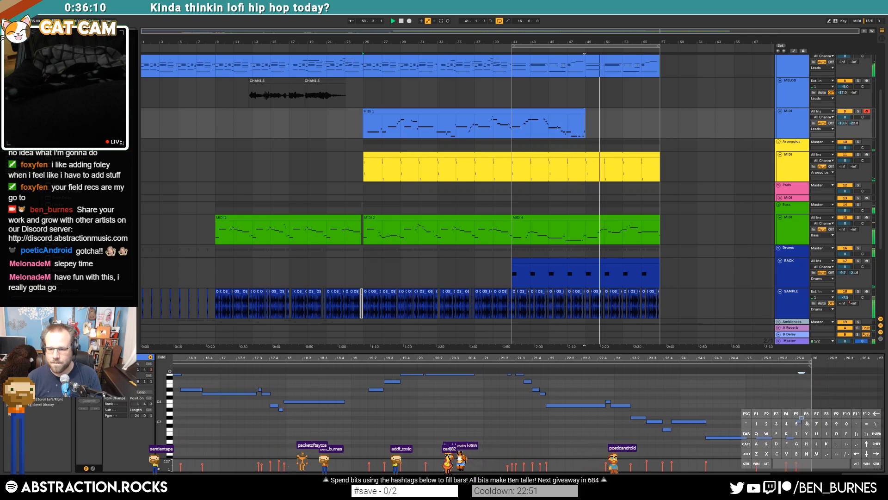
pyautogui.press('space')
pyautogui.moveTo(797, 367); pyautogui.dragTo(706, 365)
pyautogui.click(700, 363)
pyautogui.click(700, 366)
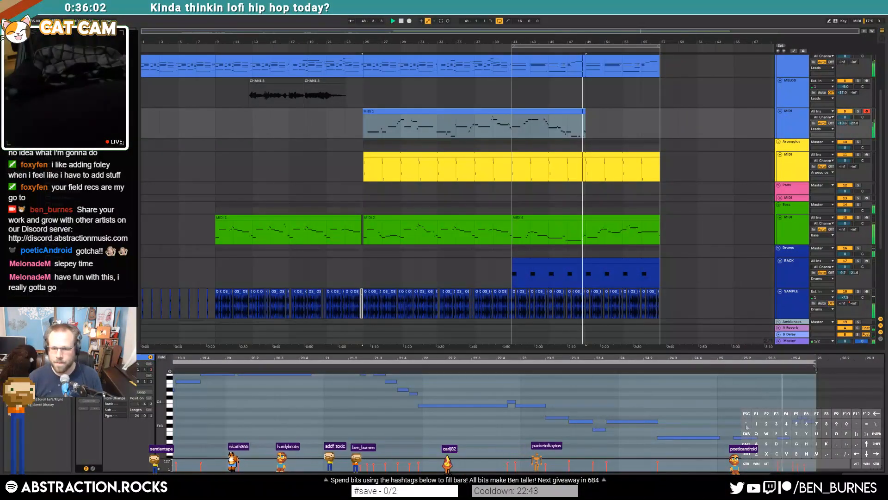
# Nudge the low note in bar 48 slightly earlier and fine-tune the timing of the final note leading into bar 49
pyautogui.click(745, 438)
pyautogui.press('Left')
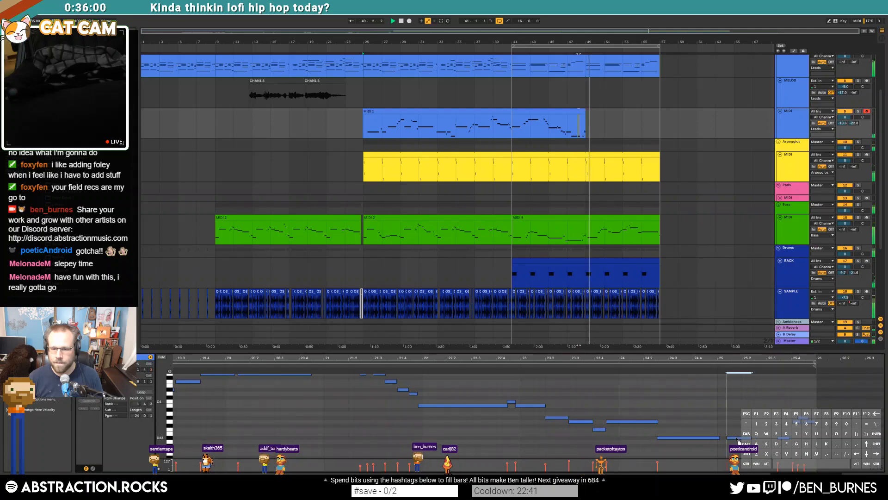
pyautogui.press('space')
pyautogui.moveTo(789, 438); pyautogui.dragTo(771, 438)
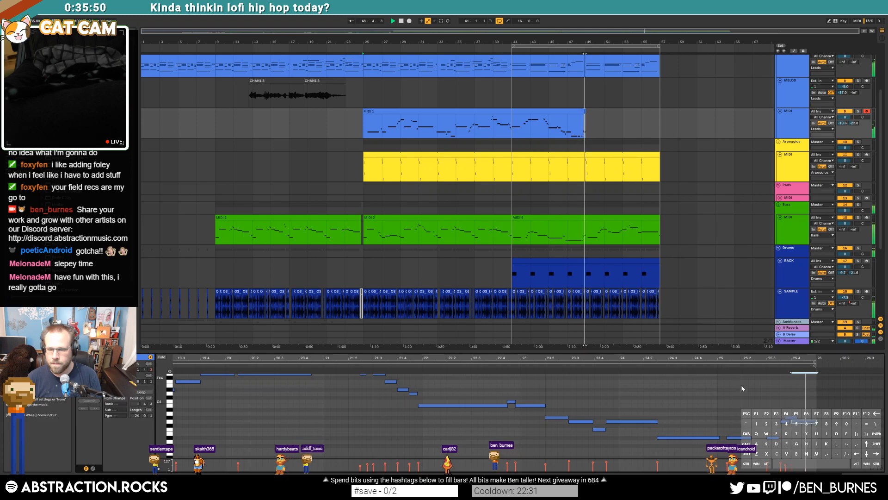
pyautogui.press('space')
# Record a new lead melody take on the armed MIDI track from bar 49 to bar 57
pyautogui.click(587, 119)
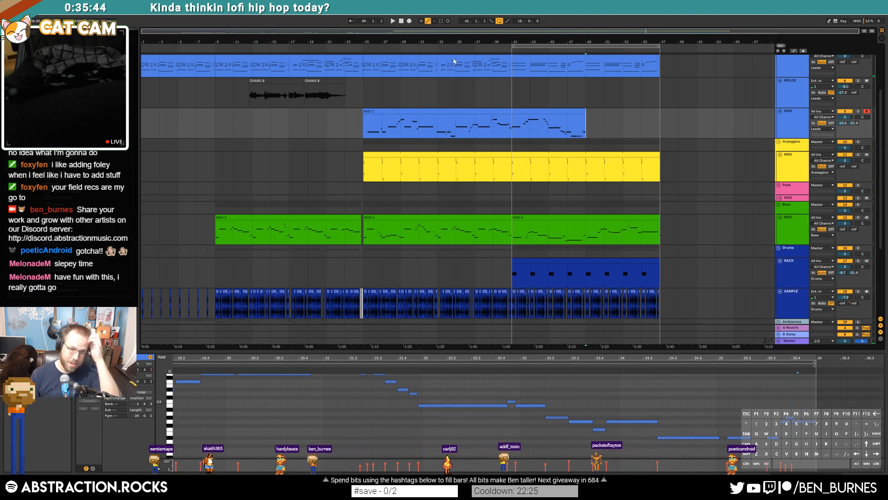
pyautogui.press('F9')
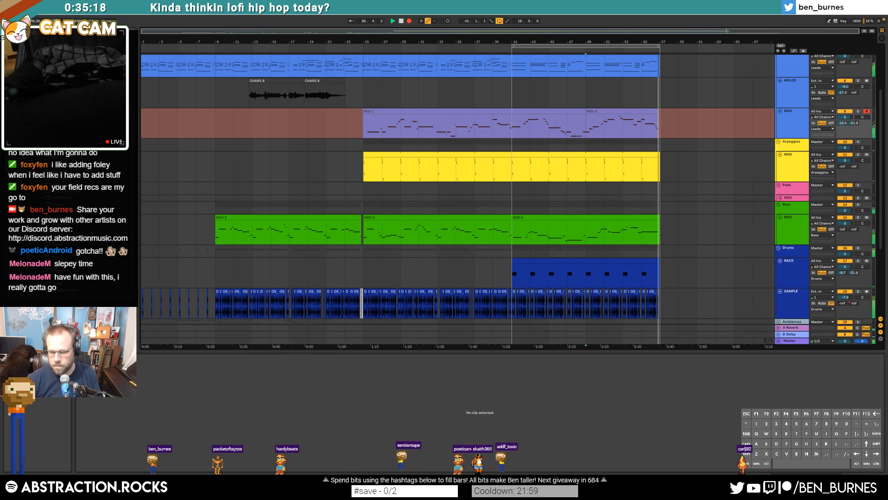
pyautogui.press('space')
pyautogui.press('space')
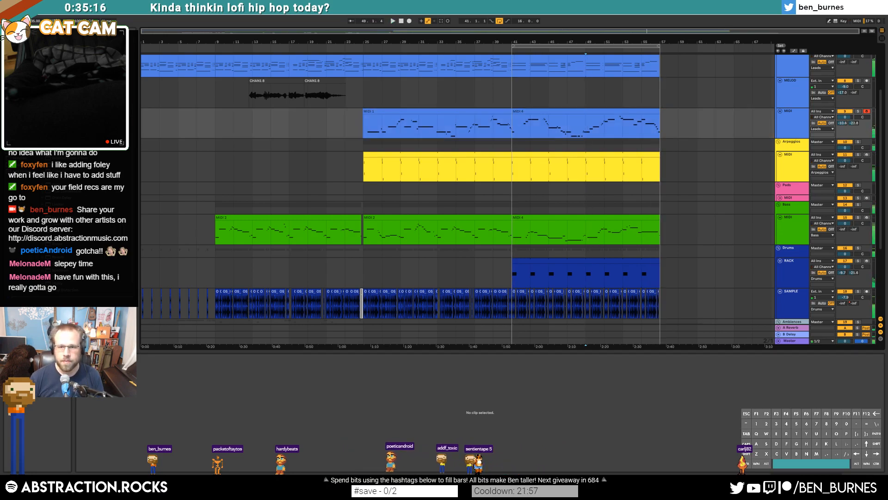
# Extend the newly recorded melody clip to bar 61 and add a low closing note after its descending run at bar 57
pyautogui.moveTo(657, 112); pyautogui.dragTo(697, 112)
pyautogui.scroll(-2, 655, 423)
pyautogui.click(652, 434)
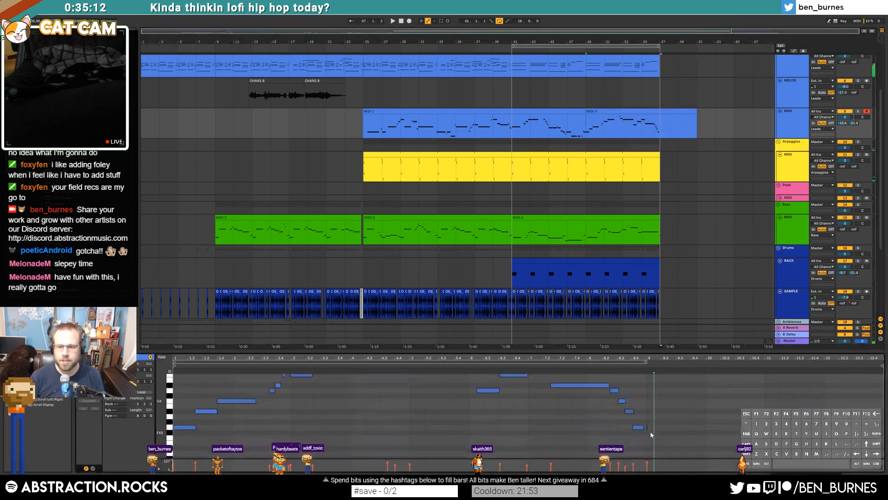
pyautogui.moveTo(647, 428); pyautogui.dragTo(668, 429)
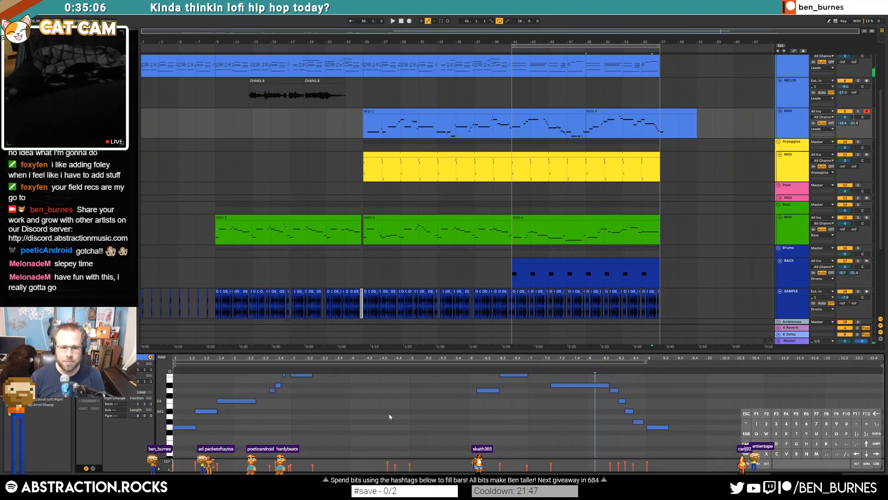
# Consolidate the two lead melody clips into one clip and trim its end to bar 59
pyautogui.scroll(2, 388, 416)
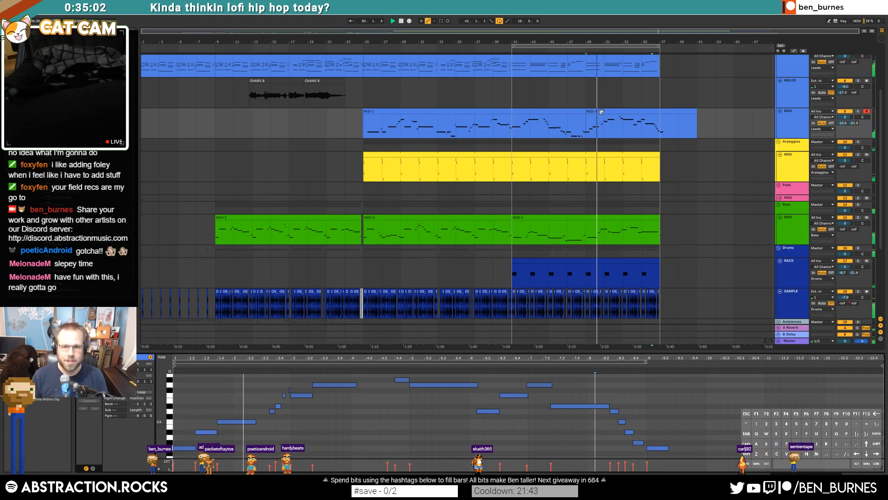
pyautogui.click(594, 132)
pyautogui.click(566, 111)
pyautogui.keyDown('shift'); pyautogui.click(622, 110); pyautogui.keyUp('shift')
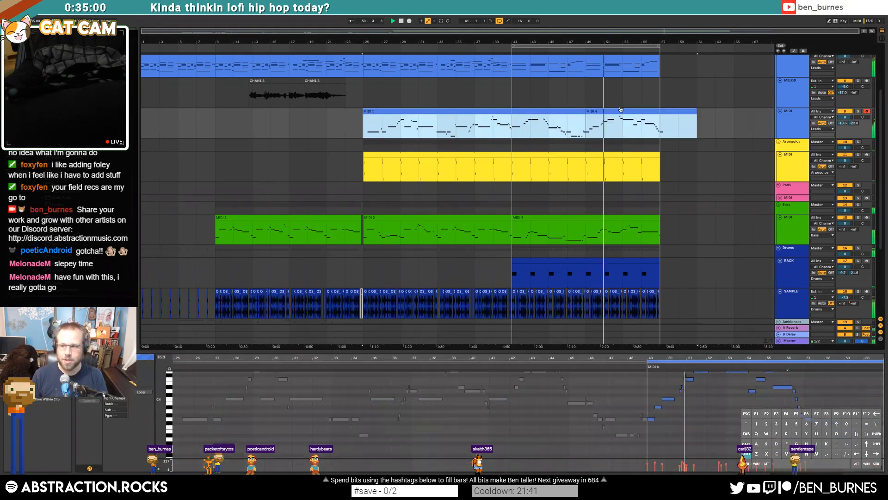
pyautogui.hotkey('ctrl', 'j')
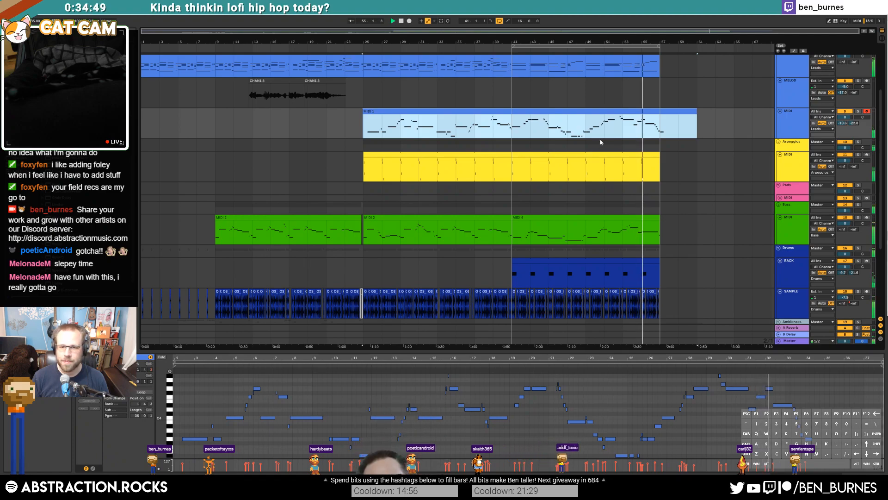
pyautogui.click(678, 118)
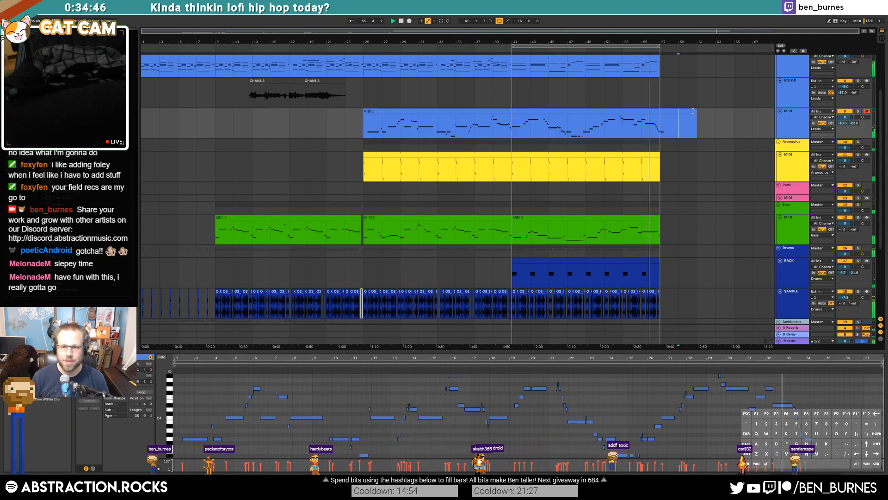
pyautogui.moveTo(696, 115); pyautogui.dragTo(680, 114)
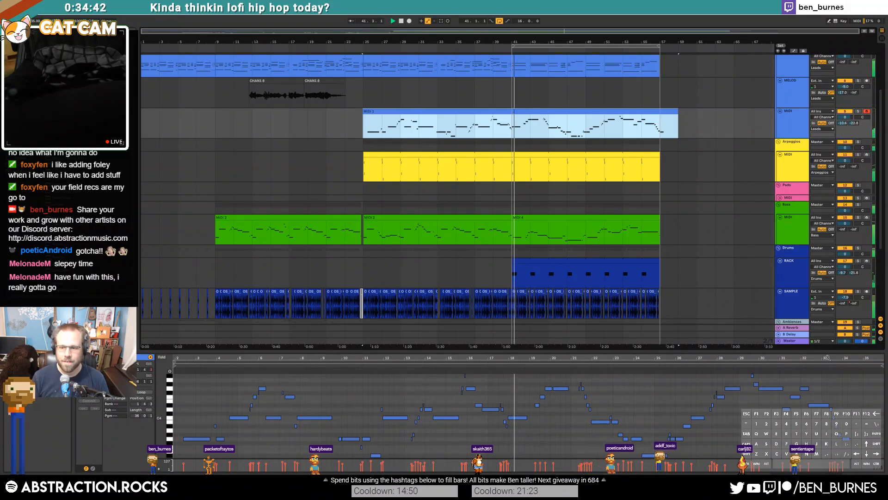
# Play the end of the consolidated melody and lengthen the final low note at bar 57
pyautogui.moveTo(855, 358)
pyautogui.mouseDown()
pyautogui.moveTo(855, 393)
pyautogui.moveTo(801, 393)
pyautogui.mouseUp()
pyautogui.click(714, 411)
pyautogui.press('space')
pyautogui.click(739, 417)
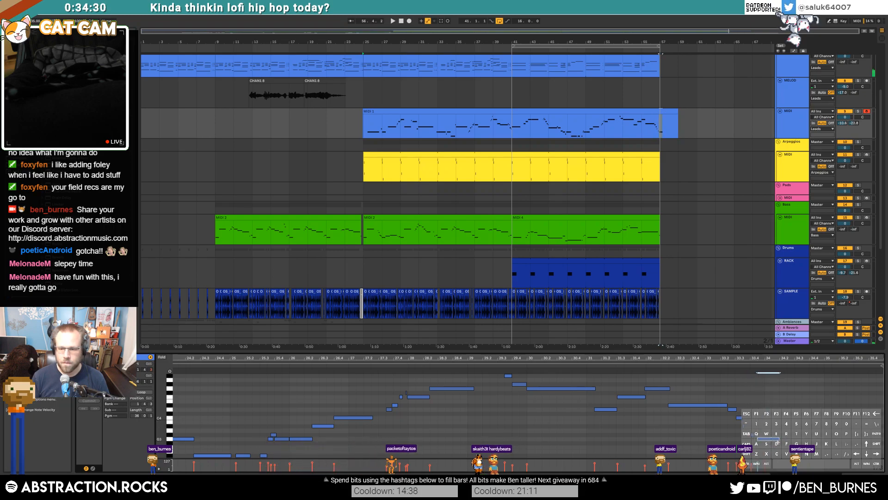
pyautogui.doubleClick(712, 372)
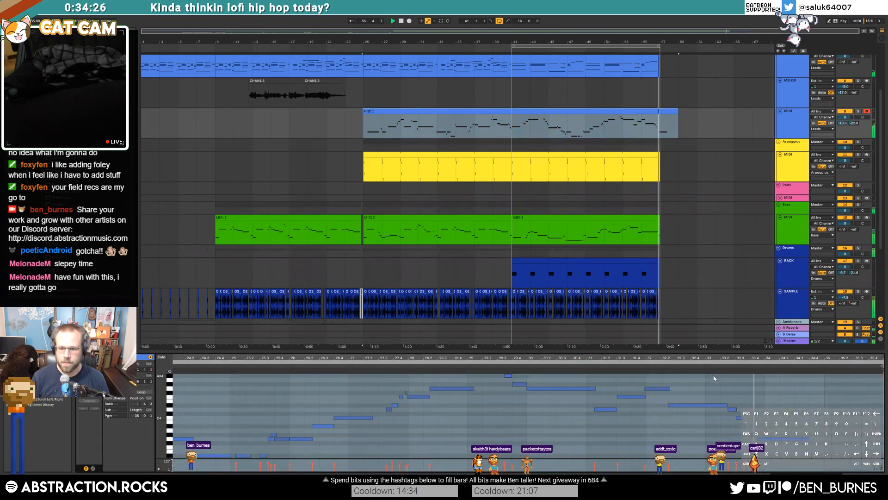
pyautogui.click(765, 439)
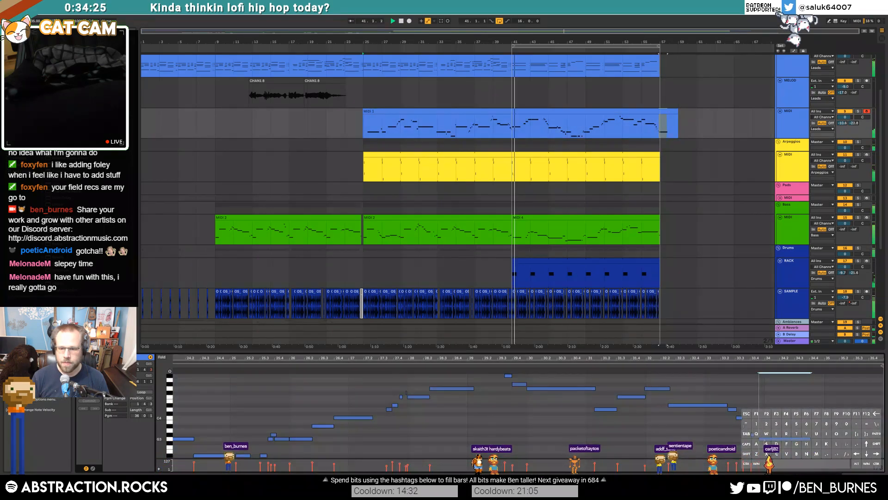
# Shift the short descending notes before bar 57 and the held final note slightly earlier, replaying the ending to check the timing
pyautogui.click(745, 426)
pyautogui.click(739, 418)
pyautogui.click(719, 365)
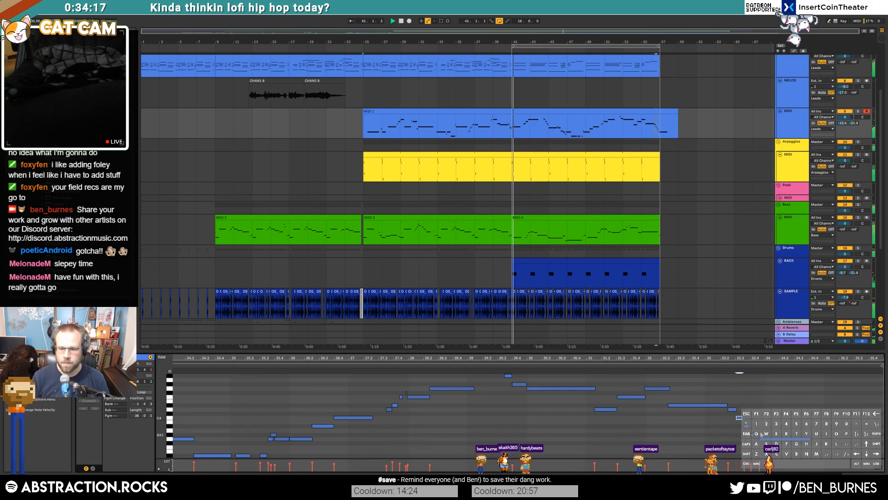
pyautogui.scroll(3, 764, 429)
pyautogui.press('space')
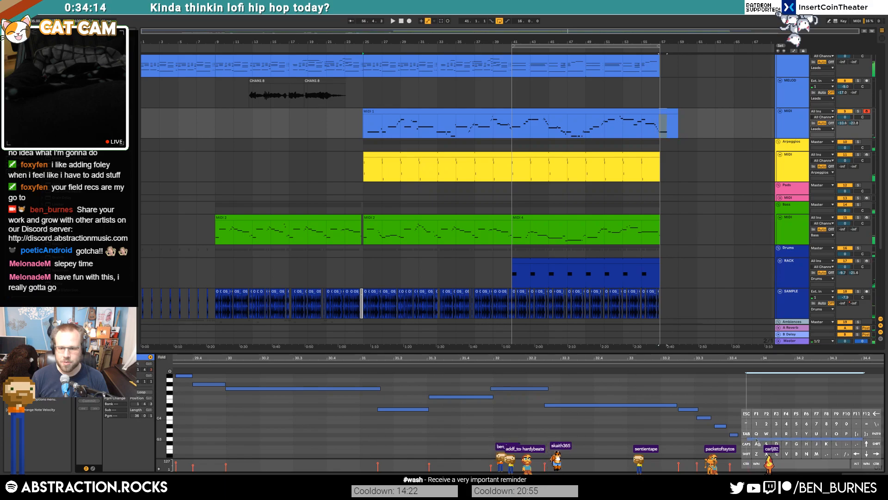
pyautogui.click(689, 410)
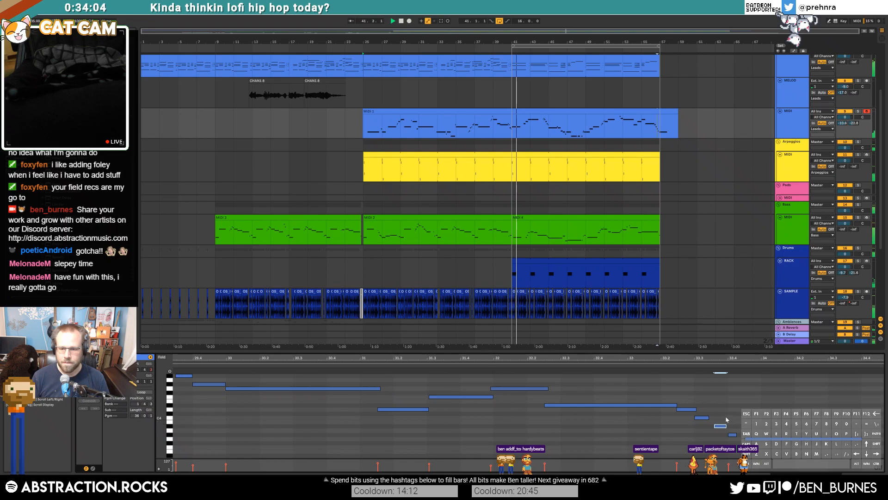
pyautogui.press('space')
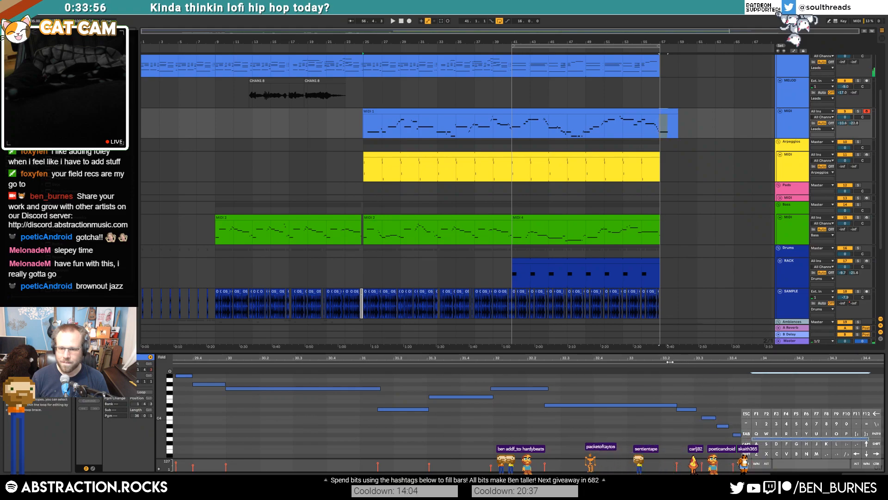
pyautogui.press('space')
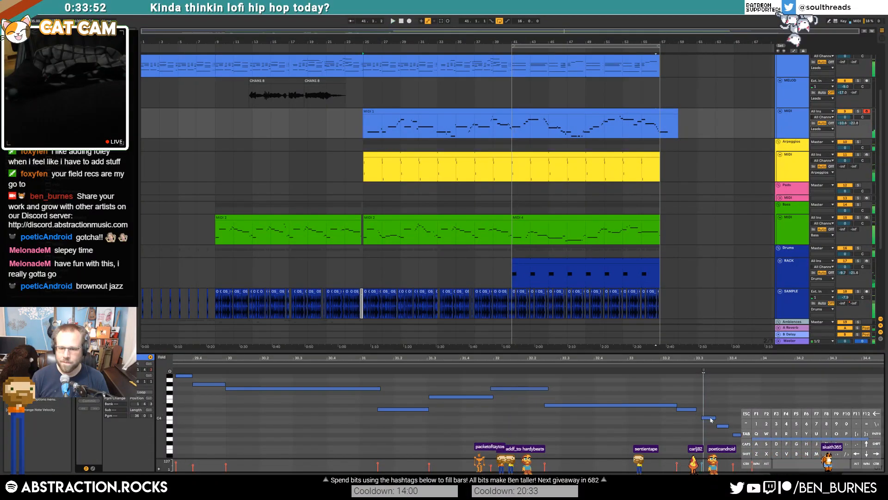
pyautogui.moveTo(725, 429); pyautogui.dragTo(713, 430)
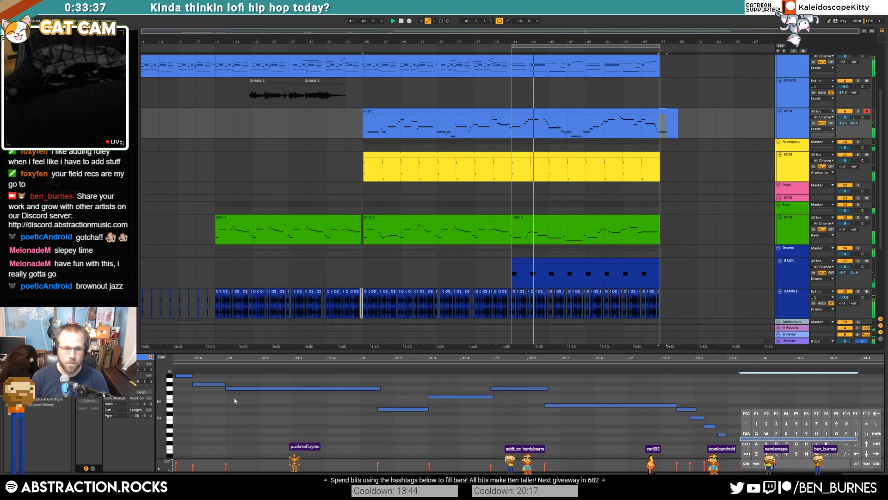
# Follow the melody to bar 49, move the short higher note there slightly later, and extend the low note beneath it over the following one
pyautogui.click(299, 431)
pyautogui.press('x')
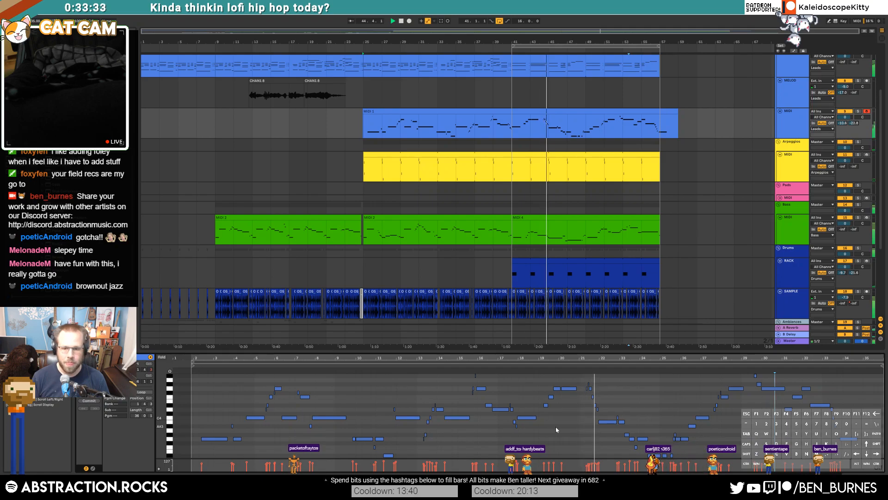
pyautogui.scroll(5, 613, 439)
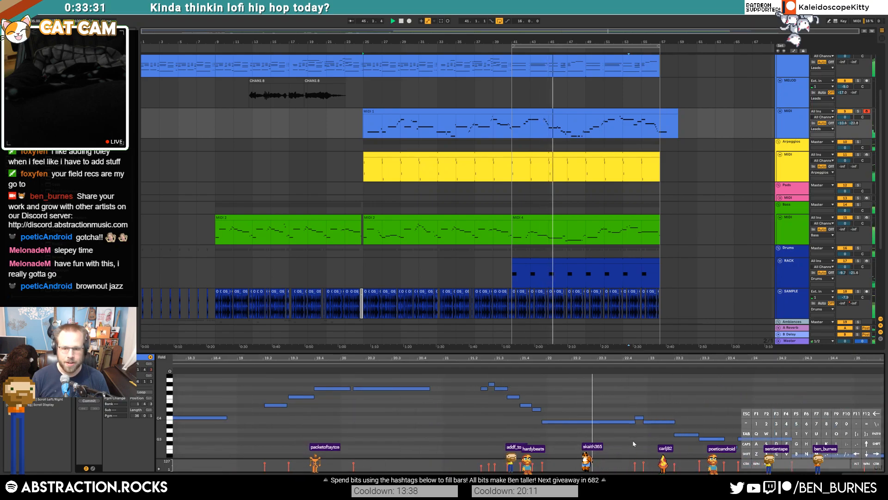
pyautogui.click(633, 443)
pyautogui.moveTo(710, 358); pyautogui.dragTo(395, 358)
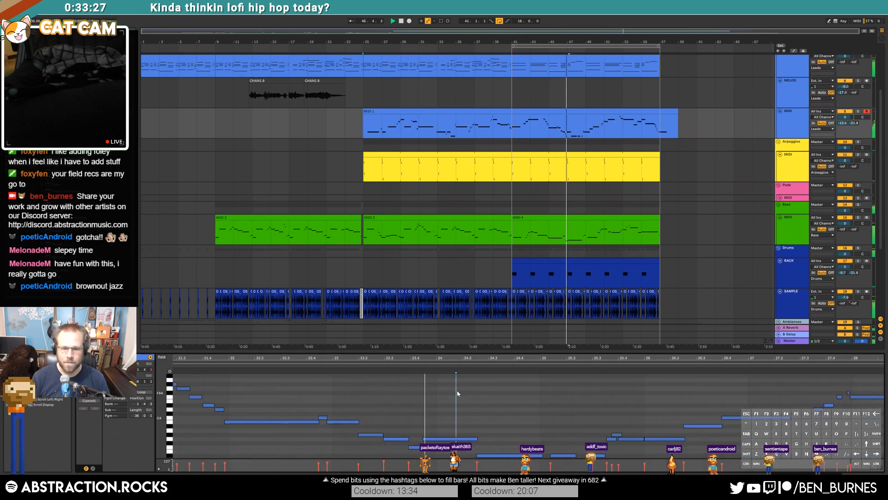
pyautogui.moveTo(567, 359); pyautogui.dragTo(391, 360)
pyautogui.click(417, 423)
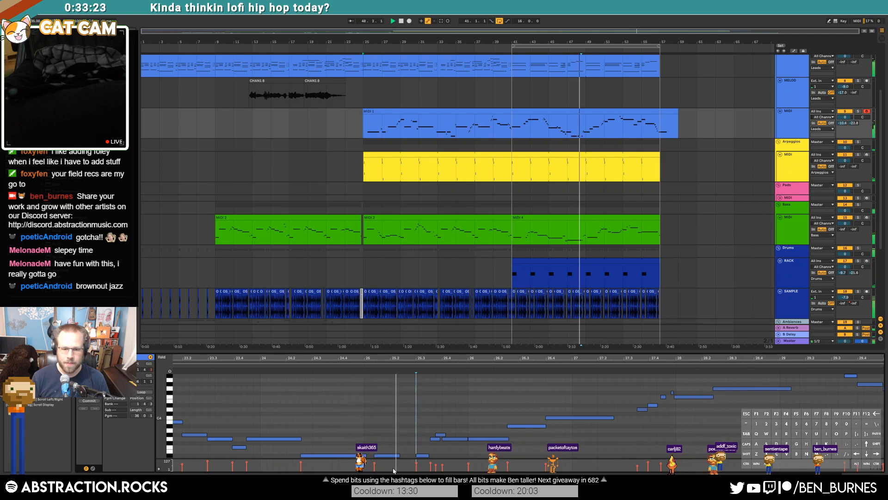
pyautogui.click(383, 456)
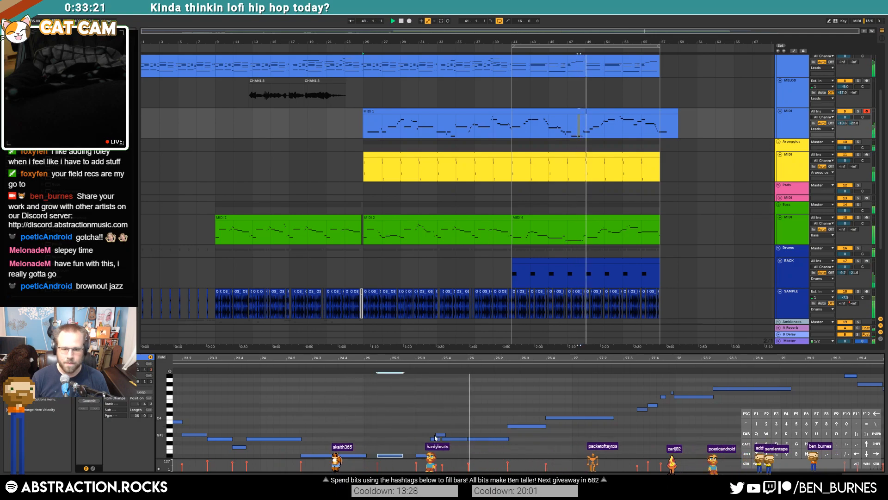
pyautogui.moveTo(438, 435); pyautogui.dragTo(444, 436)
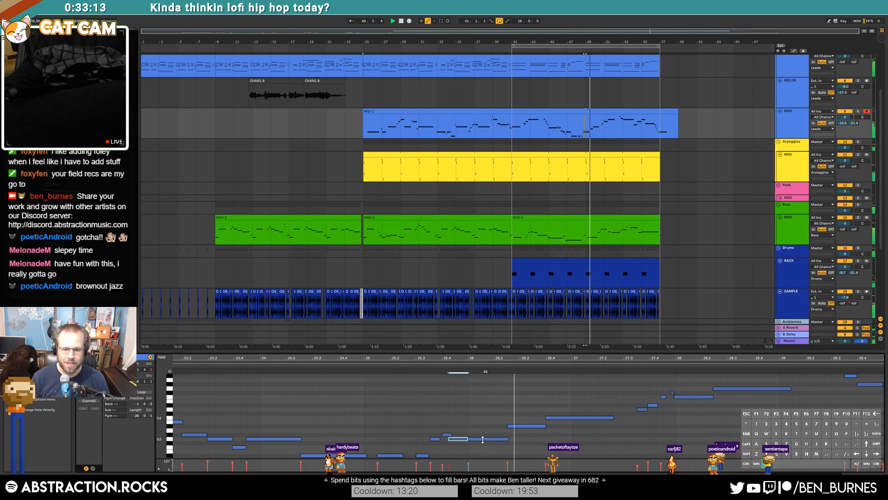
pyautogui.moveTo(468, 438); pyautogui.dragTo(508, 440)
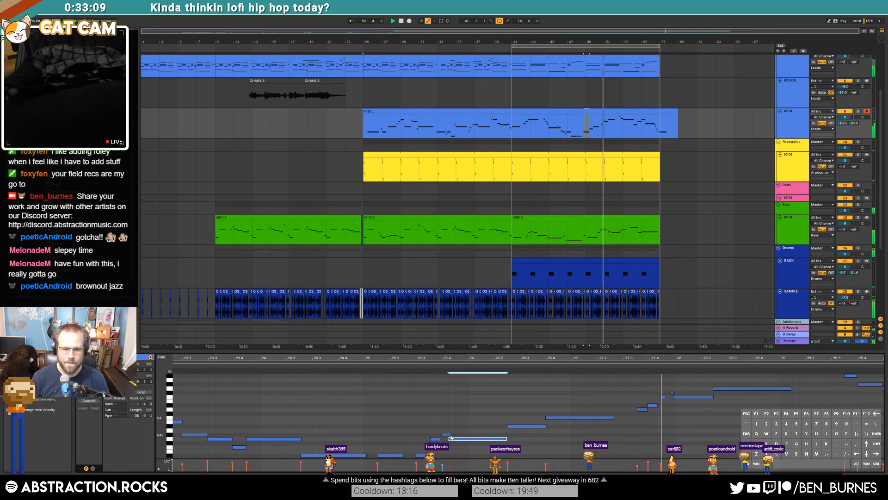
# Play the lead melody from around bar 50 through its ending at bar 57 and check the timing of the notes
pyautogui.click(468, 407)
pyautogui.click(672, 393)
pyautogui.click(683, 396)
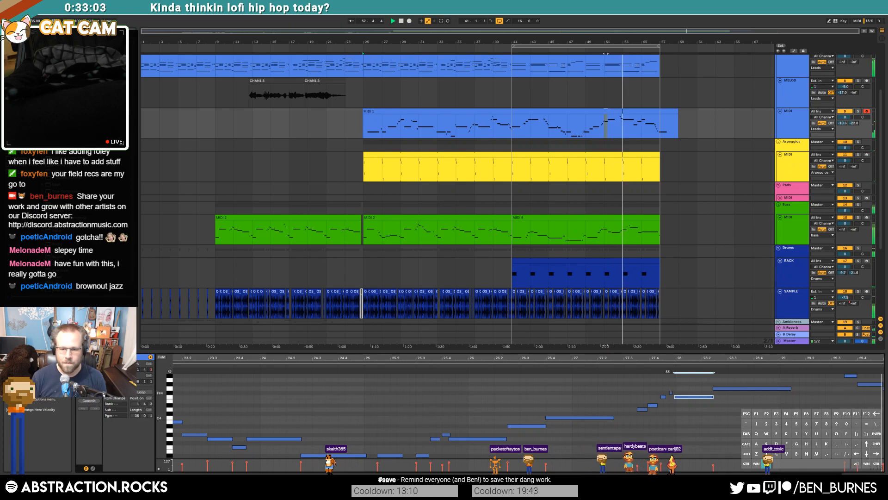
pyautogui.click(690, 407)
pyautogui.press('space')
pyautogui.click(647, 367)
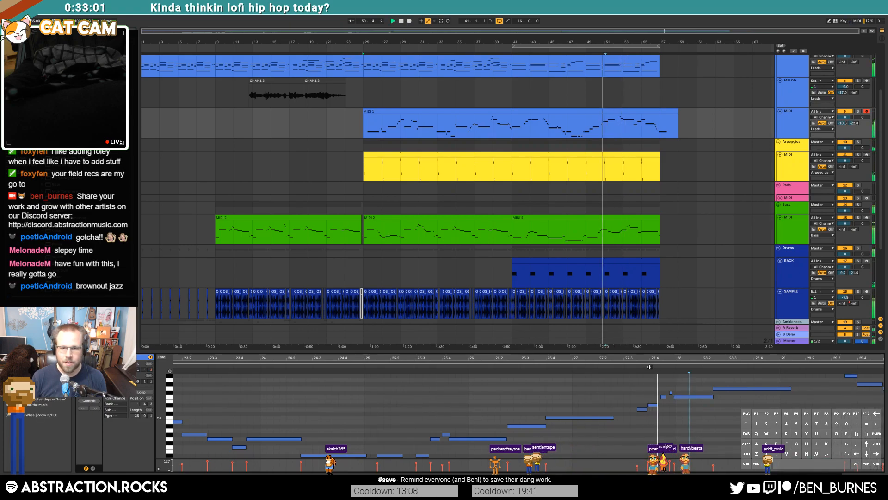
pyautogui.press('space')
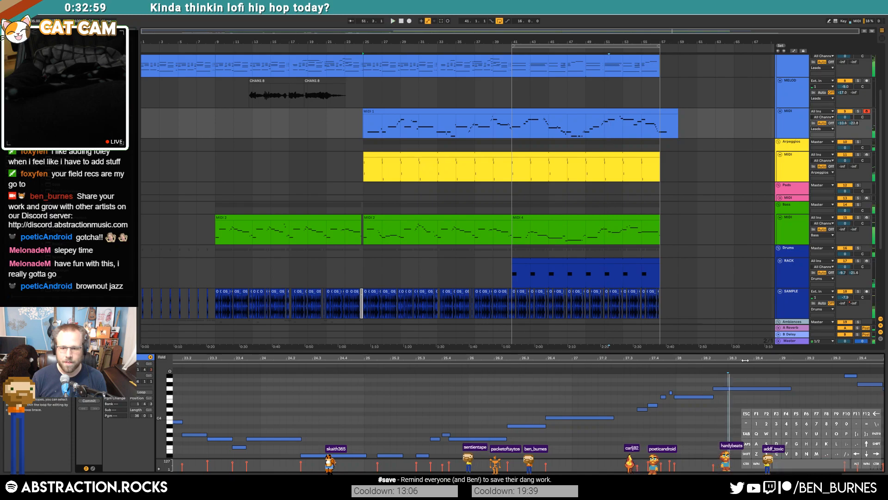
pyautogui.moveTo(744, 359); pyautogui.dragTo(409, 361)
pyautogui.scroll(5, 476, 421)
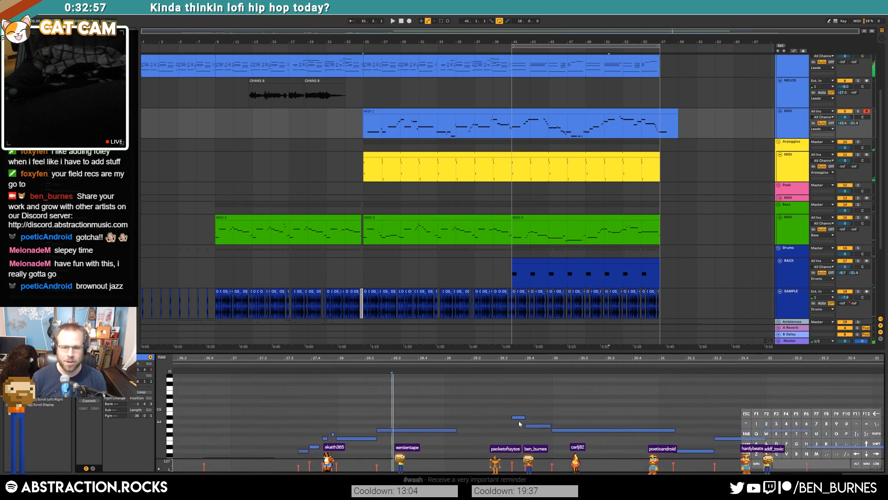
pyautogui.click(479, 367)
pyautogui.click(586, 405)
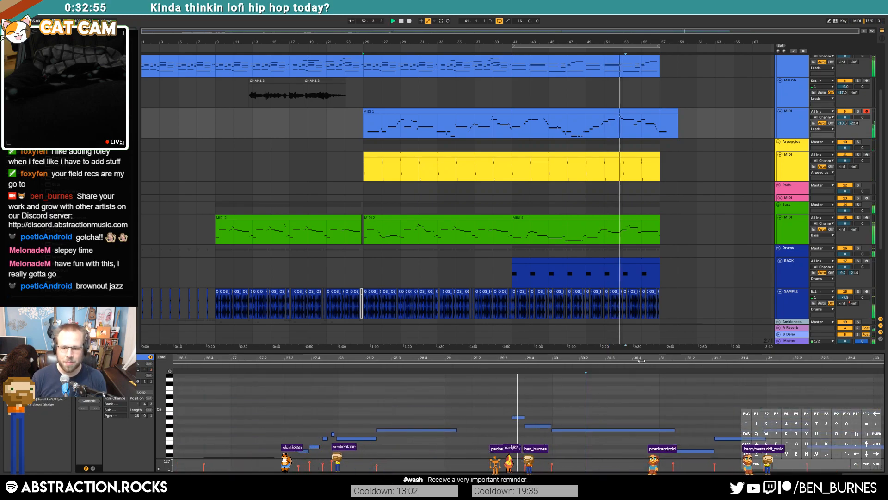
pyautogui.moveTo(641, 362); pyautogui.dragTo(548, 360)
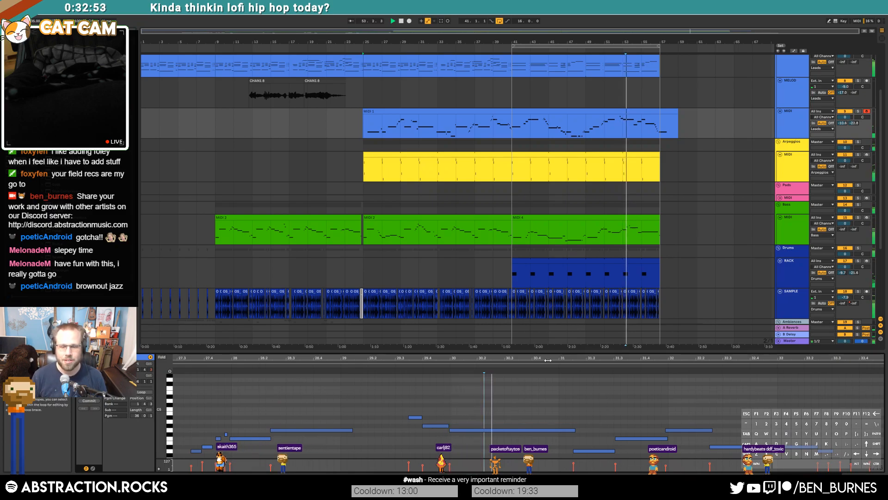
pyautogui.click(575, 429)
pyautogui.click(607, 399)
pyautogui.hscroll(4, 610, 393)
pyautogui.scroll(-1, 620, 394)
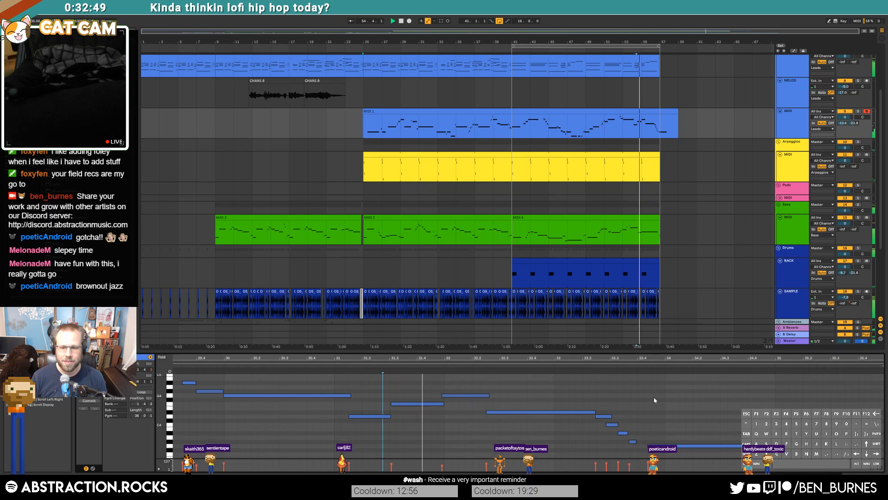
pyautogui.click(464, 396)
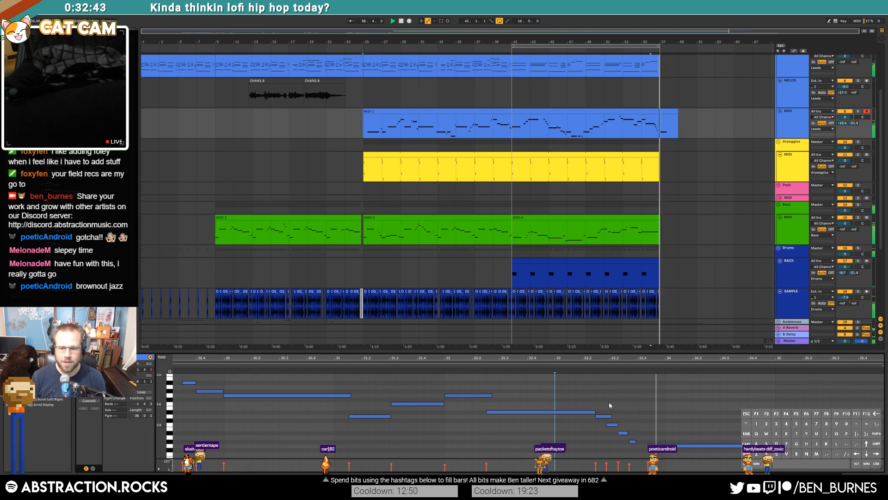
# Shift the four short descending notes before the held final note later, spacing them more widely leading into it
pyautogui.click(603, 416)
pyautogui.moveTo(613, 425); pyautogui.dragTo(629, 433)
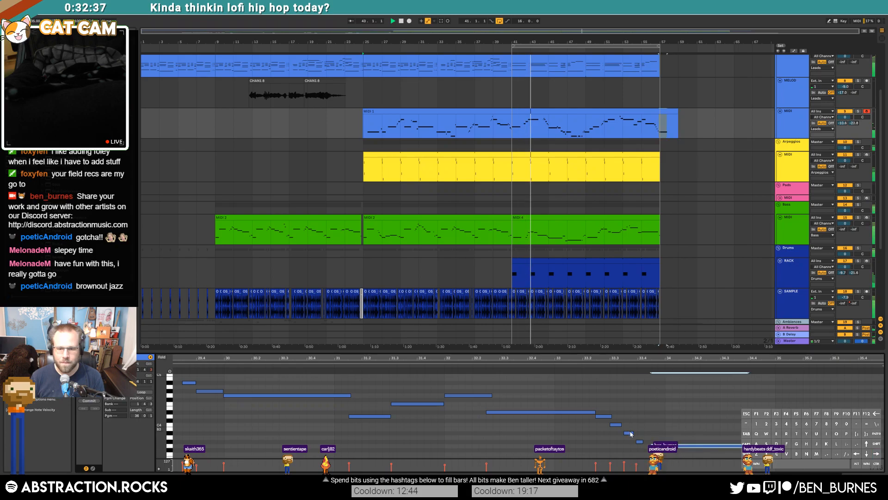
pyautogui.moveTo(599, 410); pyautogui.dragTo(630, 429)
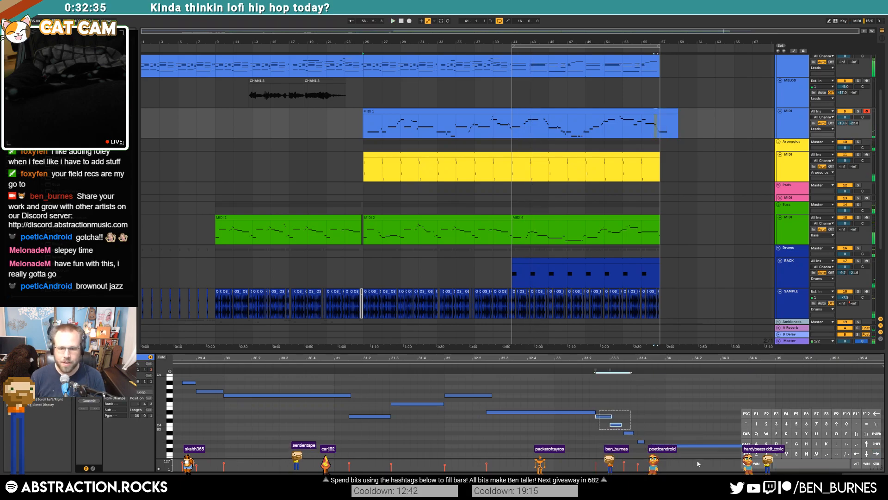
pyautogui.click(568, 362)
pyautogui.click(588, 397)
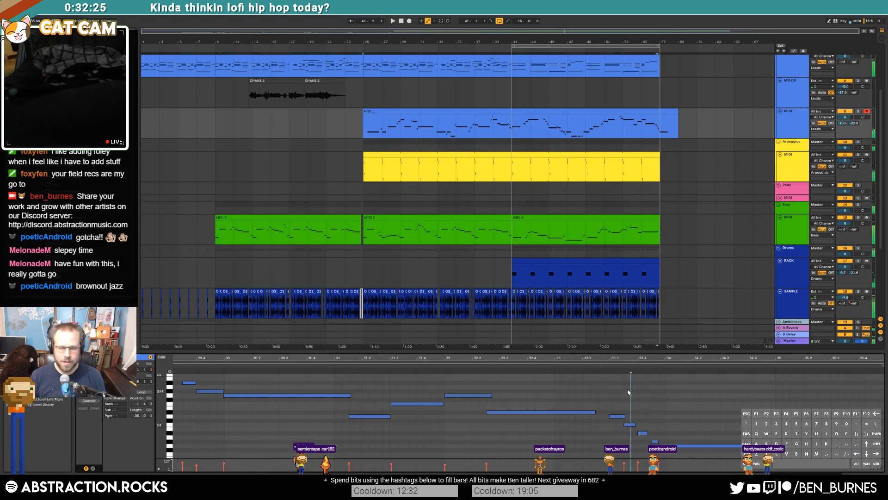
# Add a Compressor ahead of the EQ Eight on the city traffic ambience track and play the arrangement
pyautogui.hotkey('shift', 'Tab')
pyautogui.press('space')
pyautogui.click(674, 130)
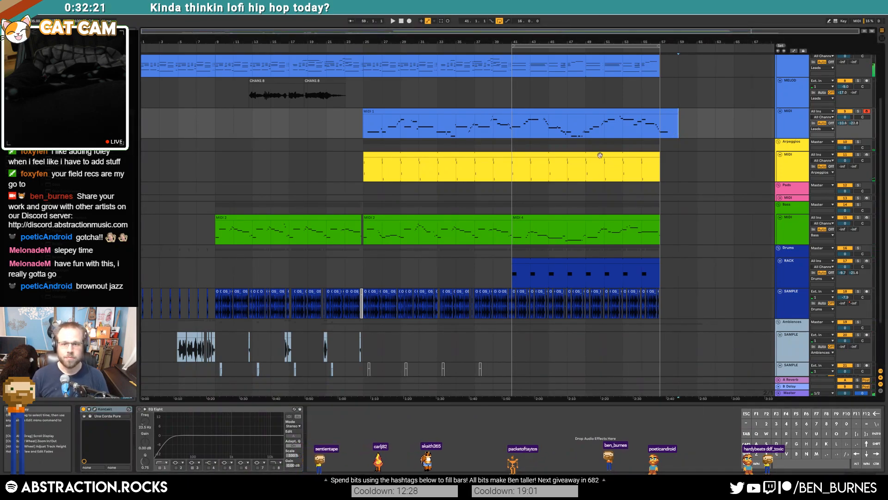
pyautogui.click(662, 299)
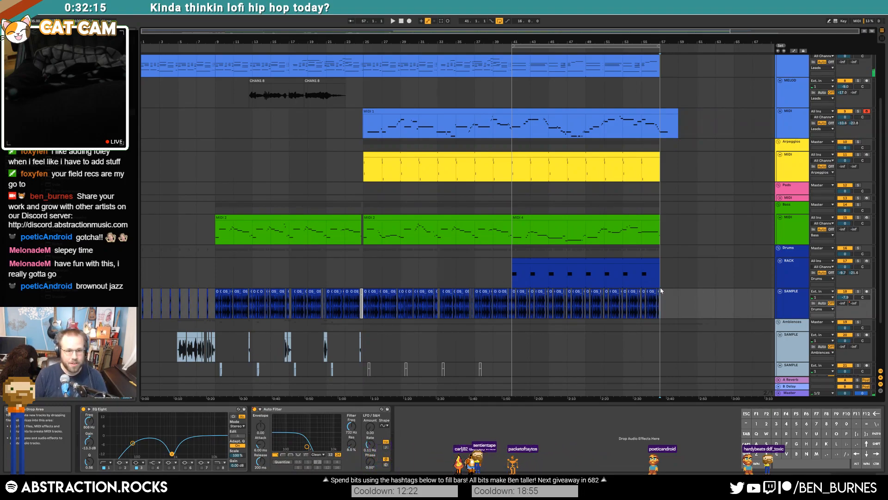
pyautogui.scroll(-3, 464, 256)
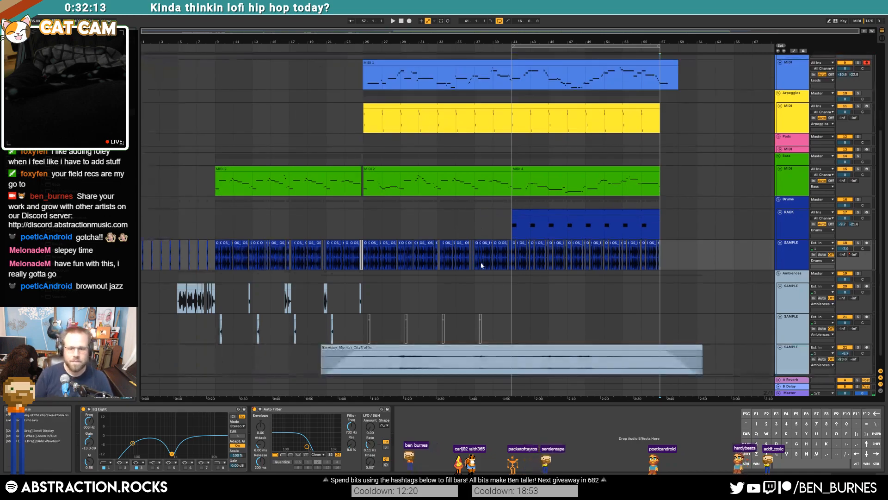
pyautogui.click(545, 335)
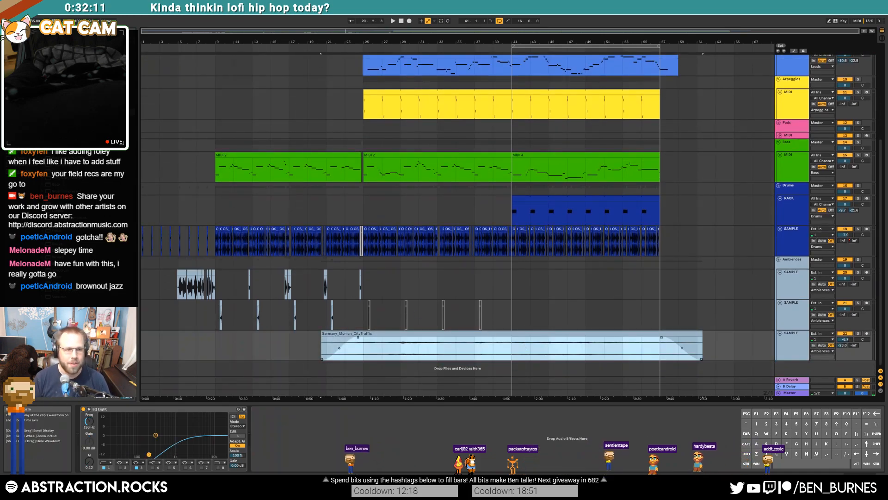
pyautogui.moveTo(60, 107); pyautogui.dragTo(120, 426)
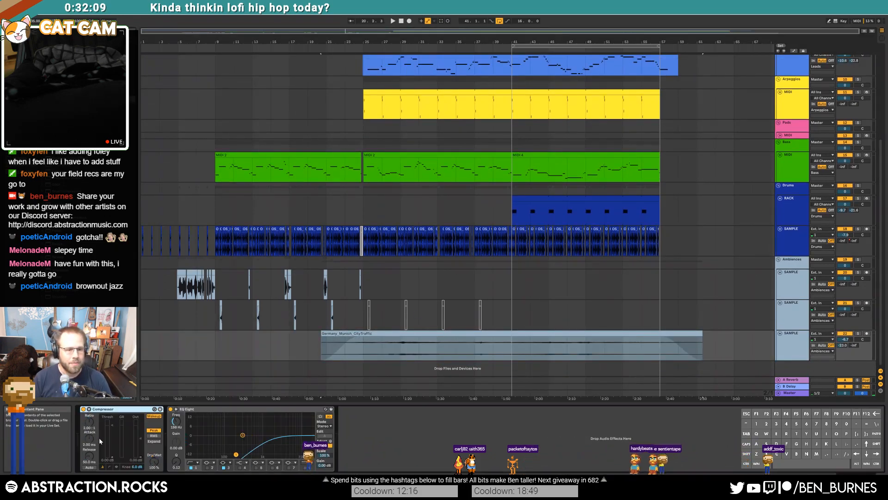
pyautogui.press('space')
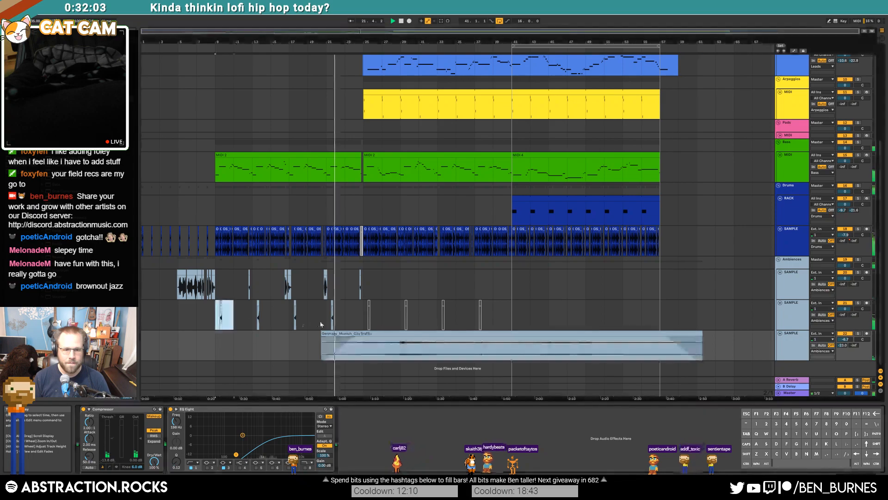
# Copy the four ambience samples from bars 9 to 23 on the second ambience track and paste them at bar 41
pyautogui.moveTo(215, 318); pyautogui.dragTo(344, 319)
pyautogui.hotkey('ctrl', 'c')
pyautogui.click(505, 320)
pyautogui.hotkey('ctrl', 'v')
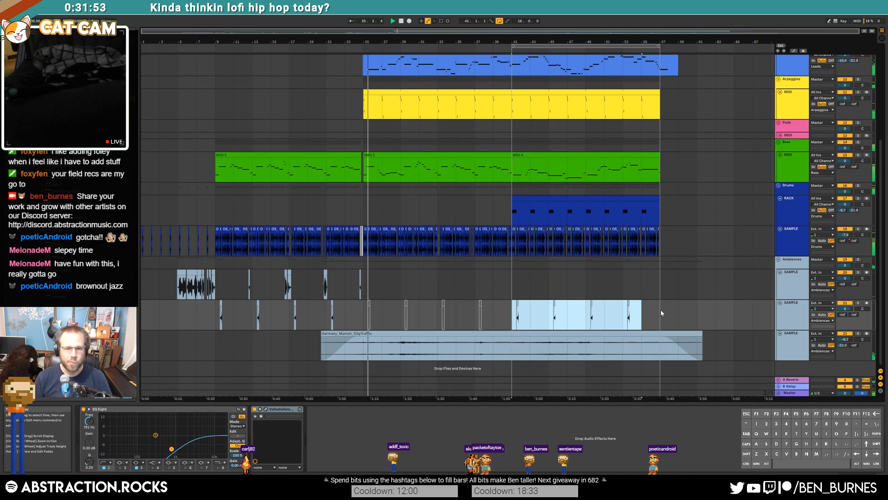
# Repeat the short sample from bars 9 to 13 on the first ambience track just before bars 33, 41, 49 and 57
pyautogui.click(221, 283)
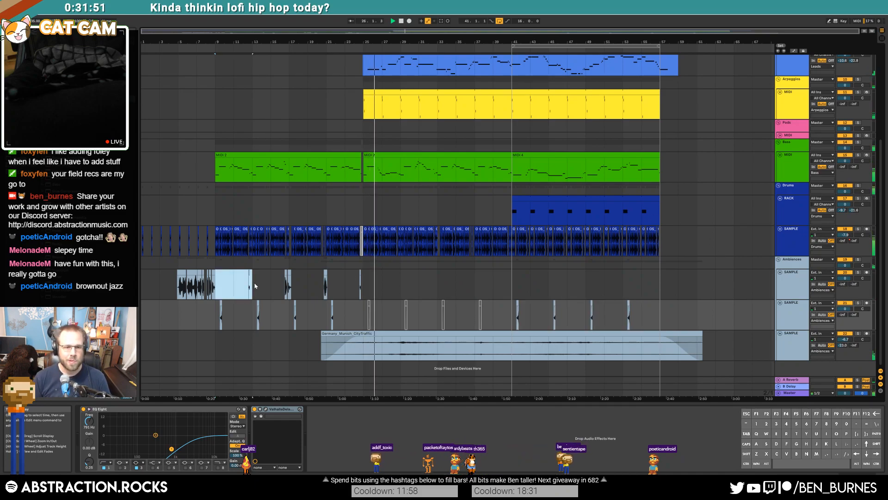
pyautogui.moveTo(404, 287); pyautogui.dragTo(657, 290)
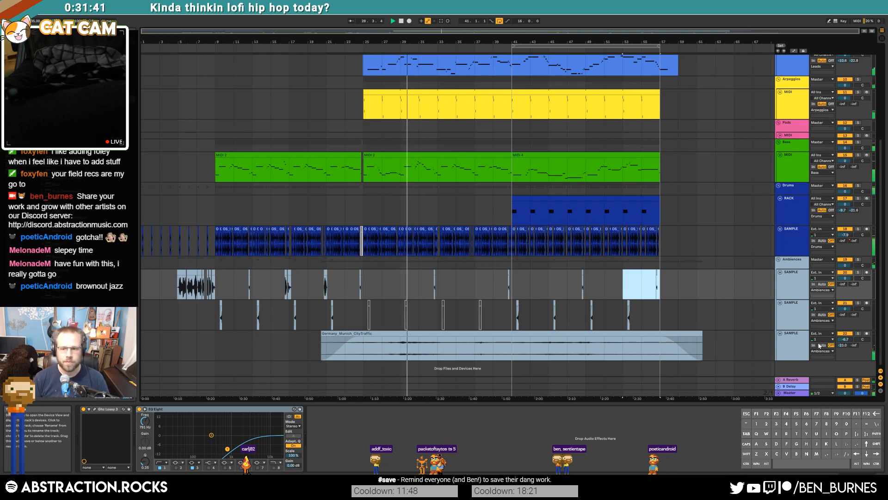
pyautogui.click(800, 346)
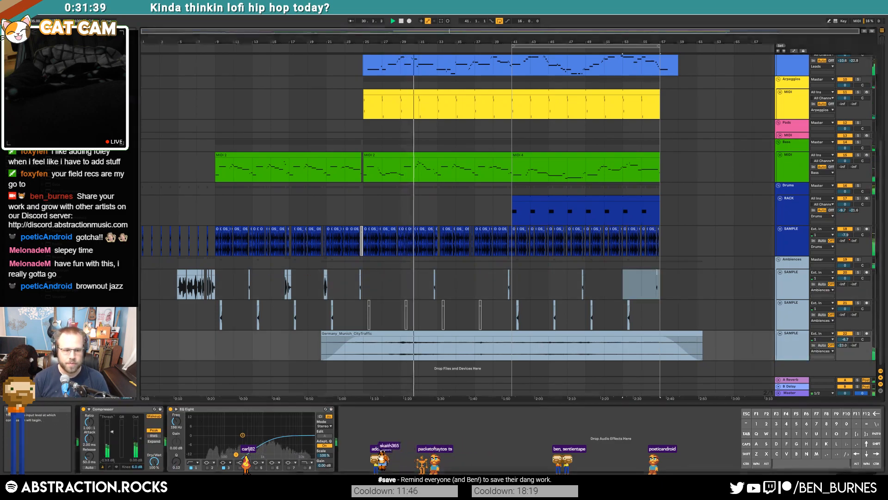
# Enable Compression/Tape with the Tape Comp. preset and the Taped style effect in the lead melody's Una Corda instrument
pyautogui.scroll(2, 629, 195)
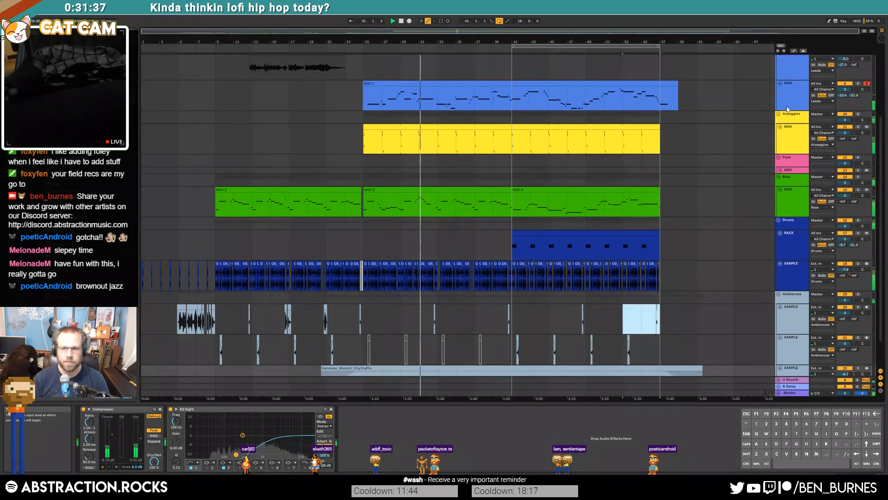
pyautogui.click(790, 105)
pyautogui.click(95, 409)
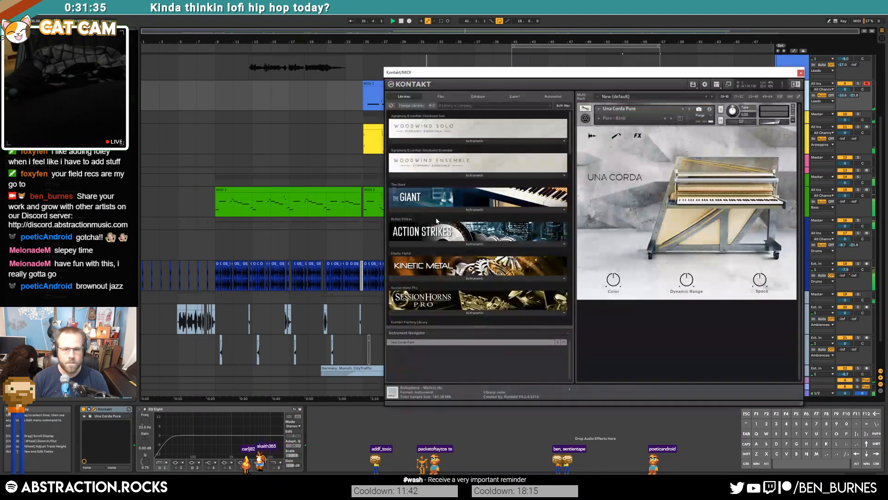
pyautogui.click(594, 136)
pyautogui.click(617, 137)
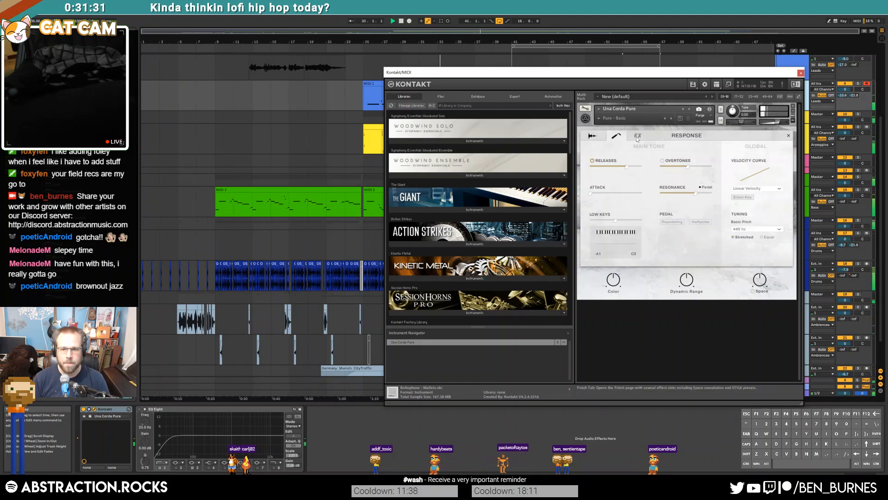
pyautogui.click(637, 136)
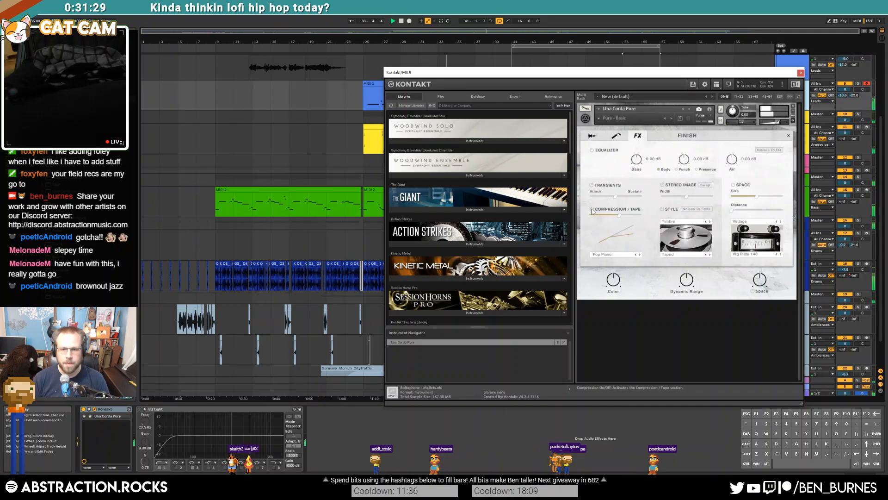
pyautogui.click(620, 255)
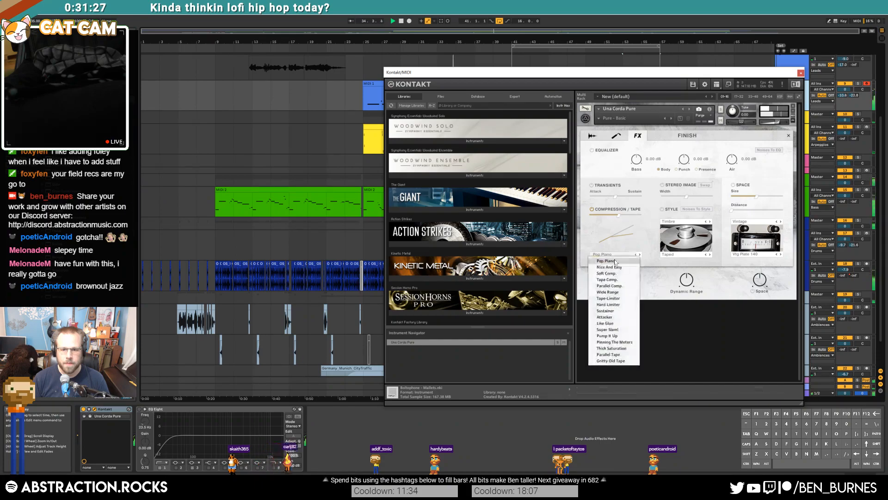
pyautogui.click(618, 280)
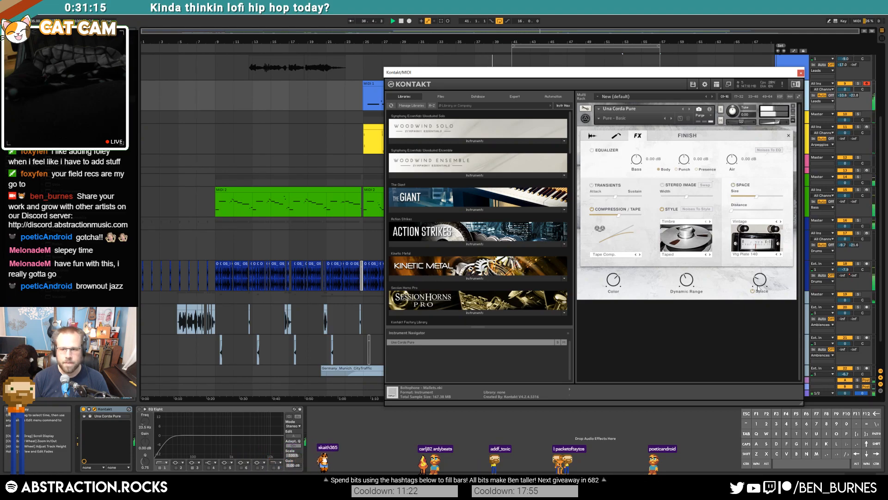
pyautogui.click(800, 73)
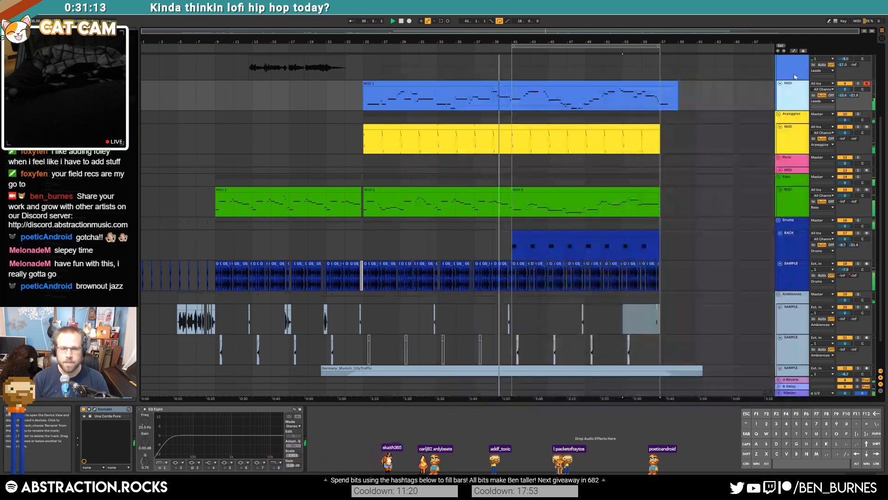
# Play from around bar 36 and boost the lead melody's EQ Eight around 808 Hz by about 5.8 dB
pyautogui.scroll(2, 546, 206)
pyautogui.scroll(2, 546, 206)
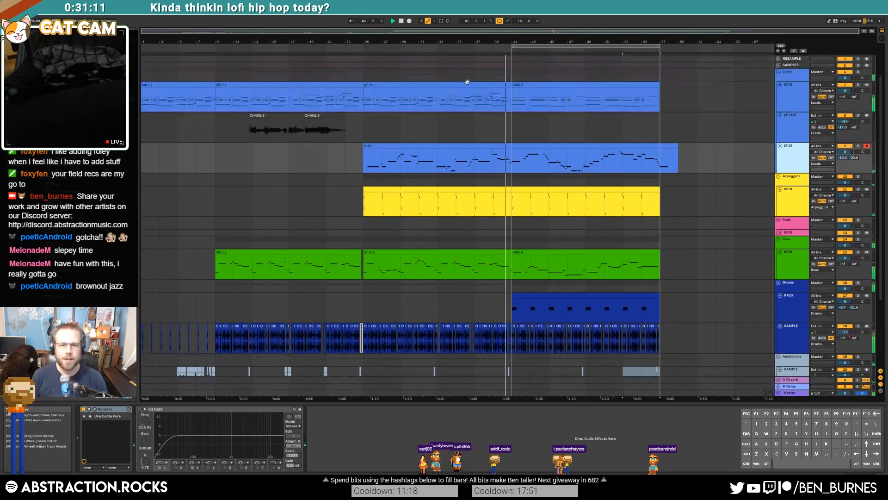
pyautogui.click(485, 88)
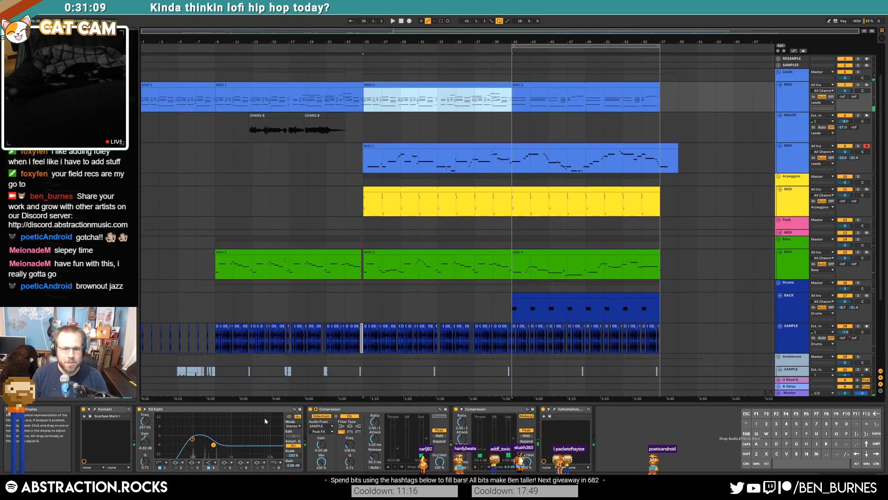
pyautogui.click(480, 148)
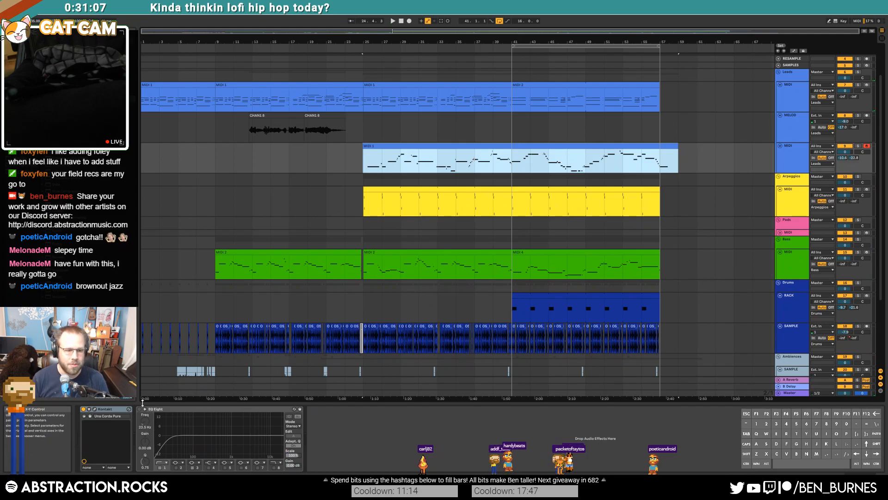
pyautogui.click(458, 162)
pyautogui.click(465, 164)
pyautogui.press('space')
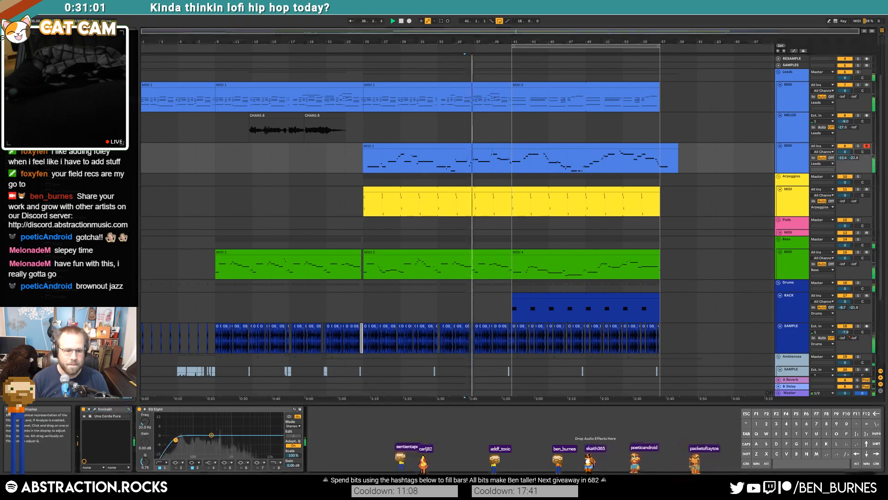
pyautogui.moveTo(240, 430); pyautogui.dragTo(228, 427)
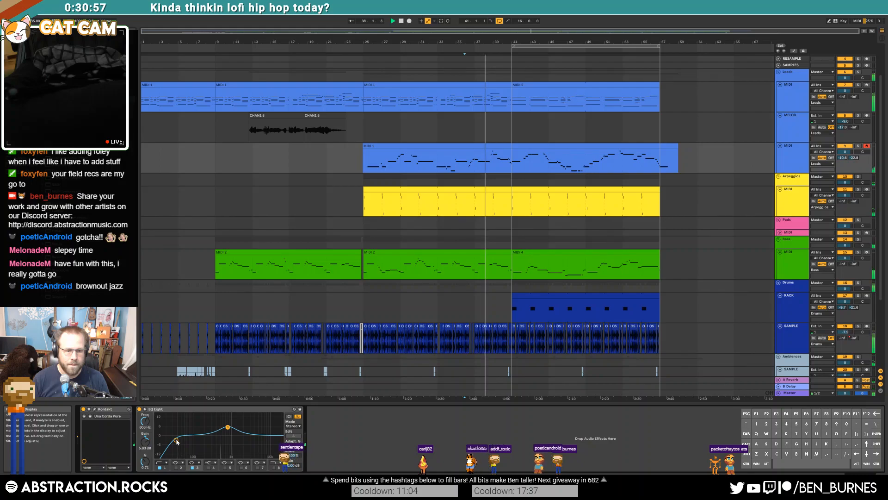
# Add a deep cut around 1.1 kHz to the EQ Eight on the Scarbee Mark I track
pyautogui.click(462, 107)
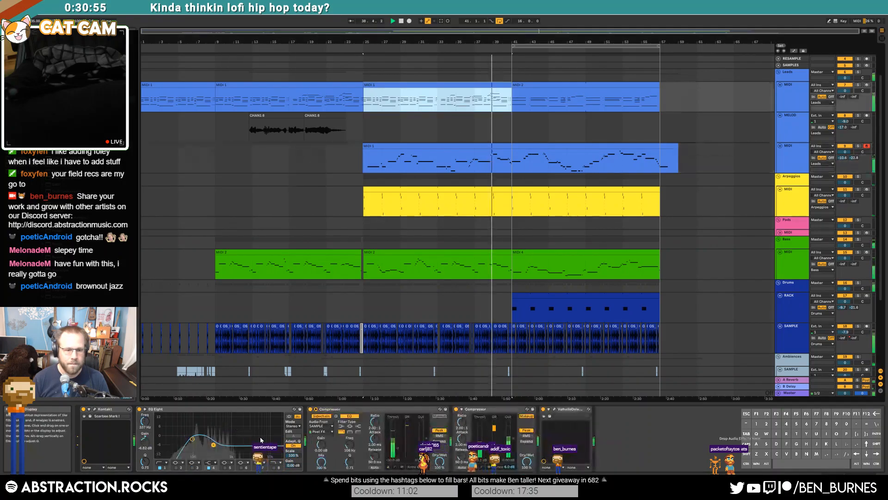
pyautogui.click(233, 445)
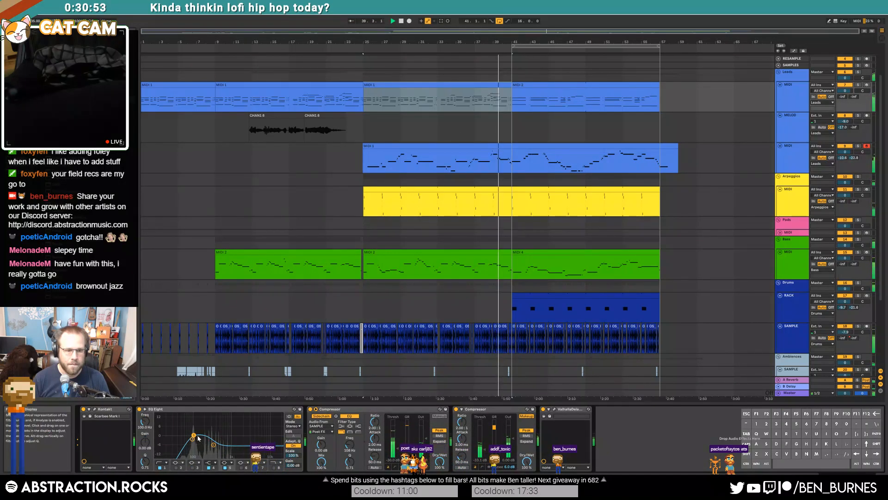
pyautogui.moveTo(233, 445)
pyautogui.mouseDown()
pyautogui.moveTo(241, 455)
pyautogui.moveTo(232, 456)
pyautogui.mouseUp()
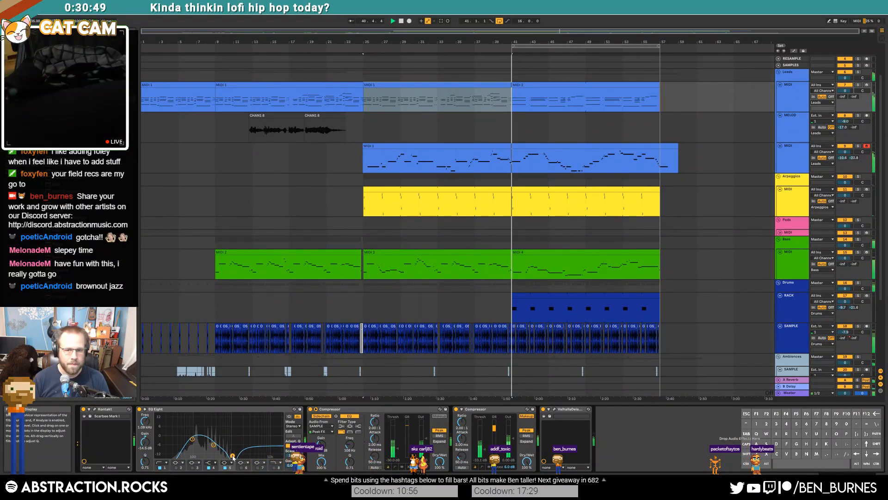
# Try pasting a copy of the ambience sample from bar 7 at bar 45 on the first ambience track
pyautogui.click(519, 146)
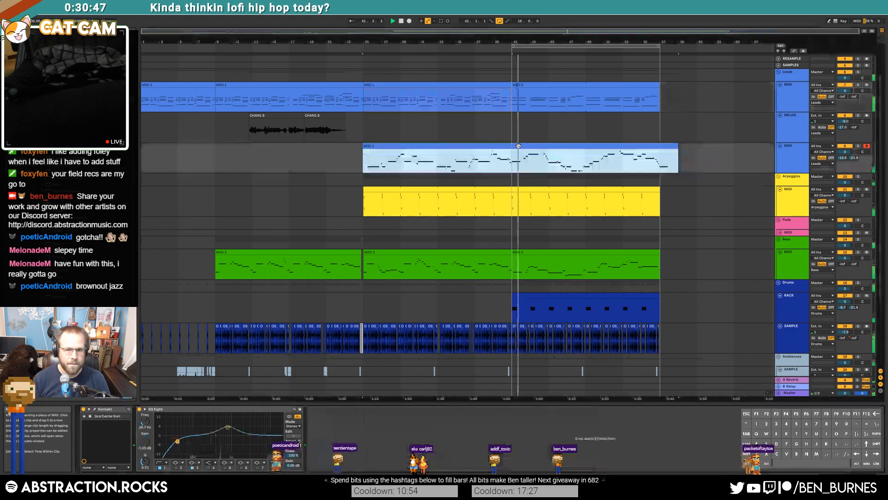
pyautogui.scroll(-5, 528, 290)
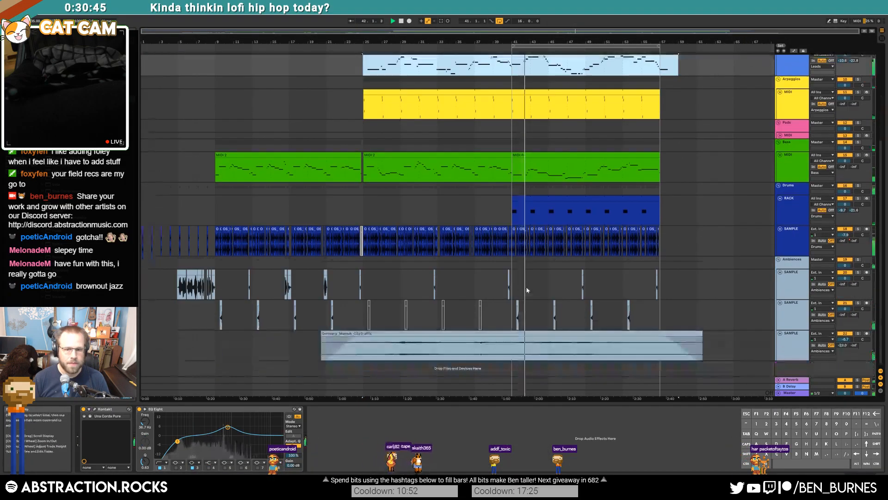
pyautogui.click(191, 272)
pyautogui.scroll(3, 202, 279)
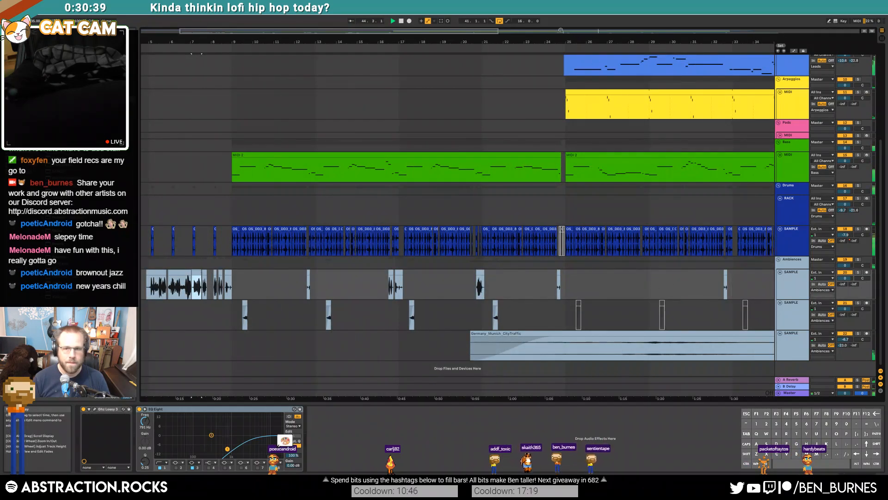
pyautogui.moveTo(441, 31); pyautogui.dragTo(788, 105)
pyautogui.click(299, 284)
pyautogui.hotkey('ctrl', 'v')
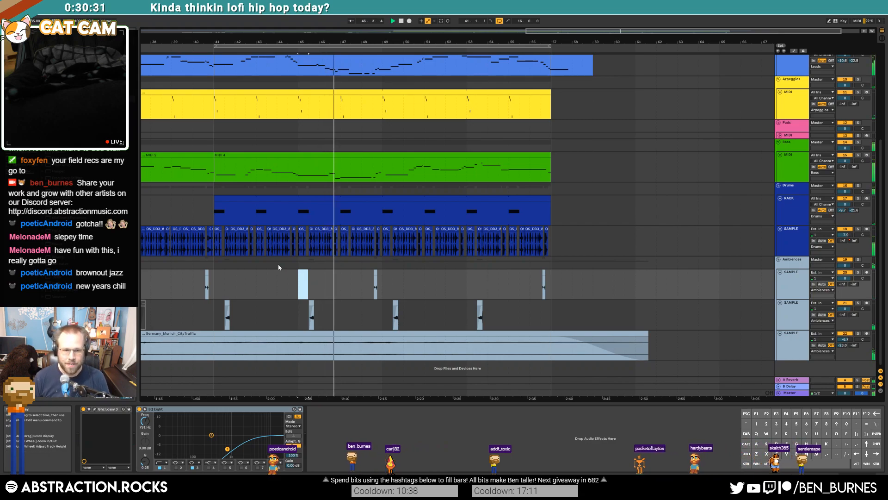
pyautogui.click(278, 279)
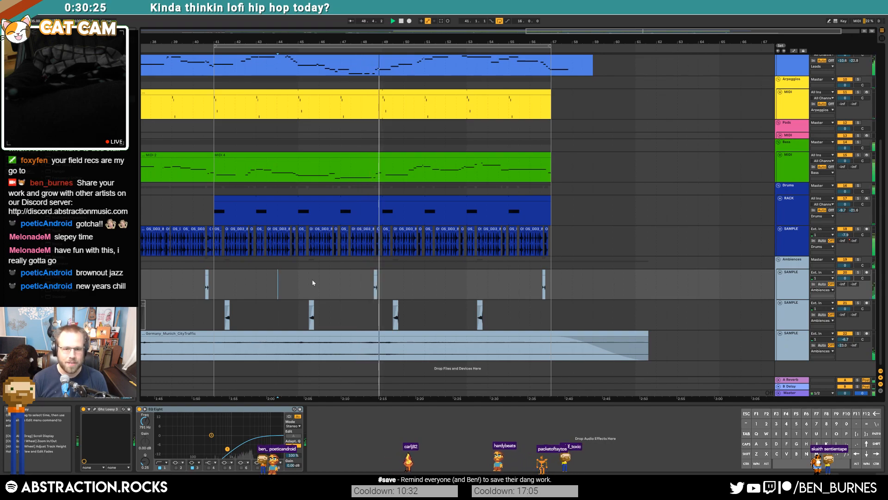
# Move the short sample just before bar 49 on the first ambience track slightly later and stop playback
pyautogui.scroll(5, 374, 272)
pyautogui.moveTo(381, 272); pyautogui.dragTo(394, 272)
pyautogui.press('space')
pyautogui.scroll(1, 392, 96)
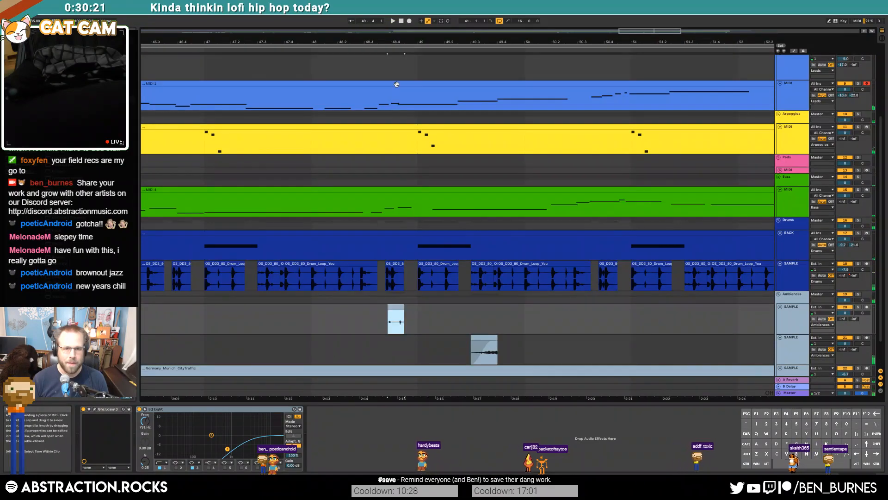
# Open the lead melody clip and adjust the timing of the short notes just before bar 49 while playing them back
pyautogui.doubleClick(393, 96)
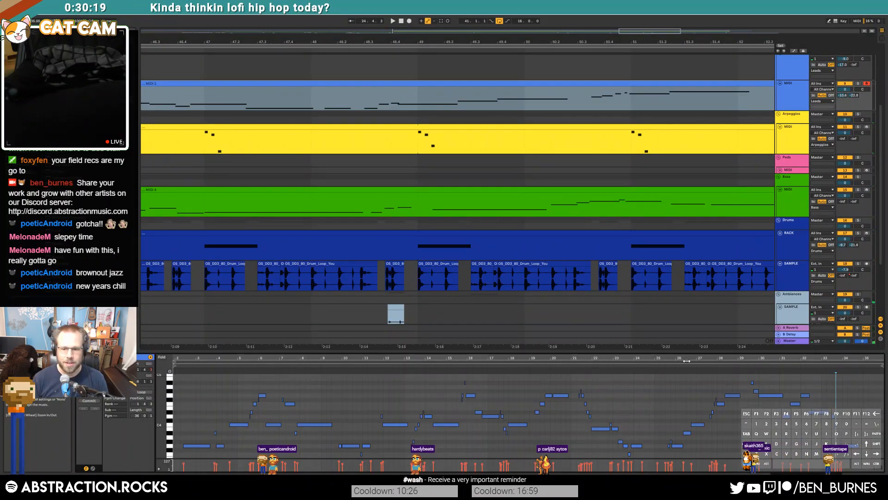
pyautogui.moveTo(625, 358); pyautogui.dragTo(577, 372)
pyautogui.press('space')
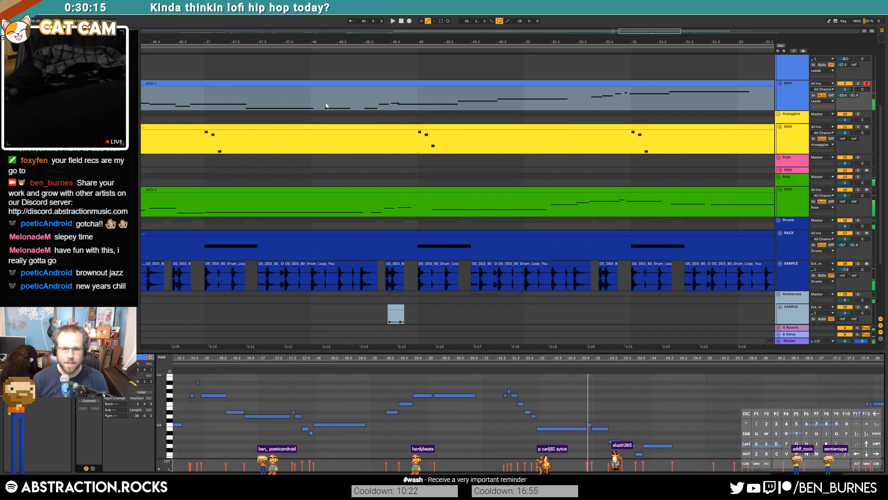
pyautogui.doubleClick(328, 107)
pyautogui.press('space')
pyautogui.click(320, 100)
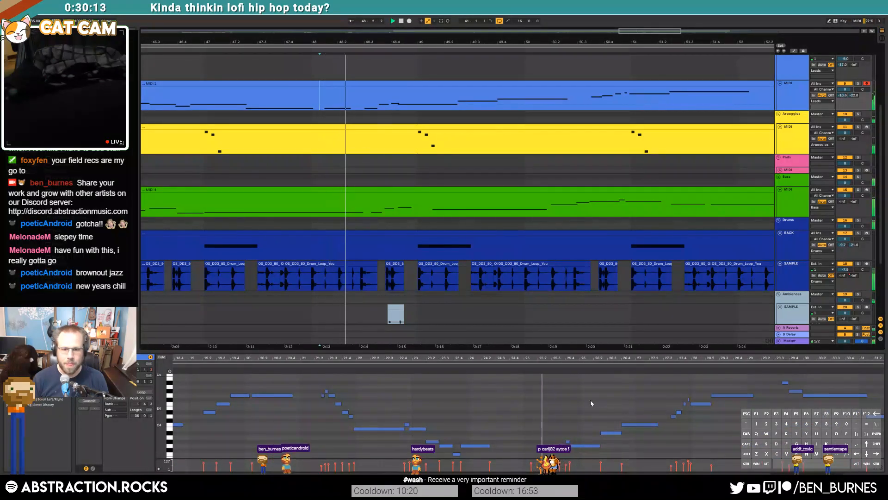
pyautogui.press('space')
pyautogui.moveTo(556, 441); pyautogui.dragTo(562, 441)
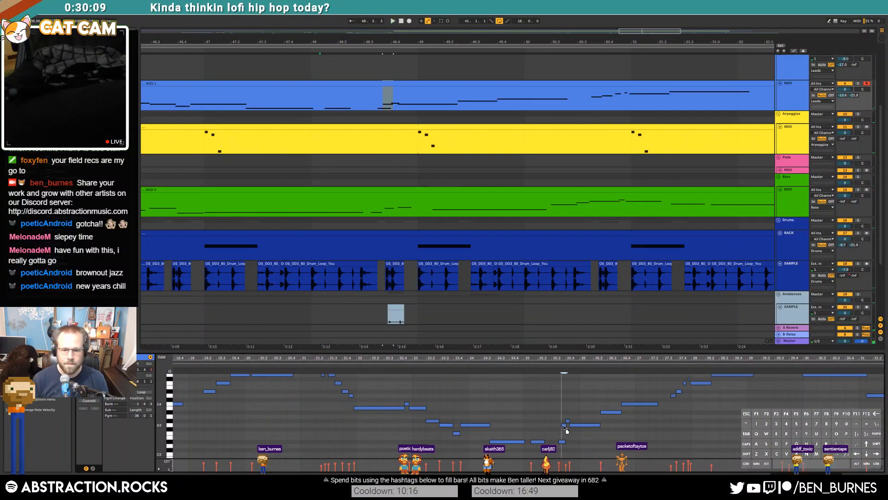
pyautogui.scroll(3, 569, 424)
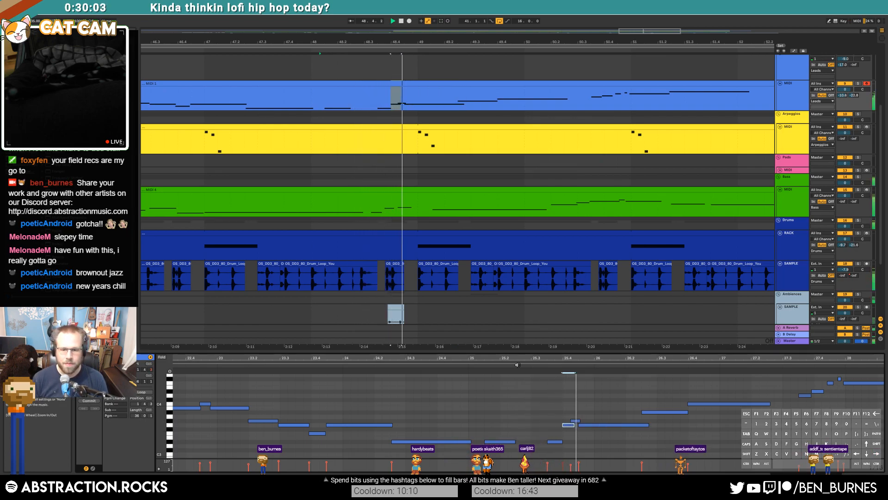
# Nudge the short pickup note and the long note after it, just before bar 51 in the lead melody, slightly earlier
pyautogui.scroll(-5, 607, 415)
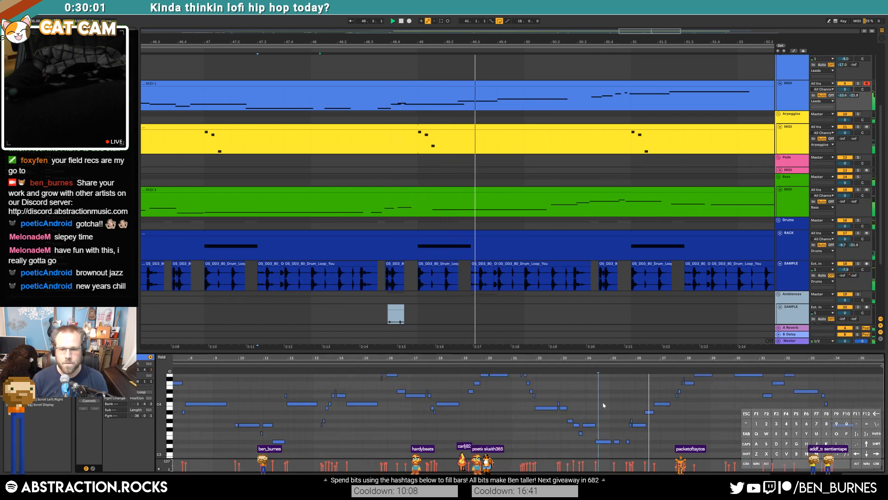
pyautogui.scroll(-3, 631, 394)
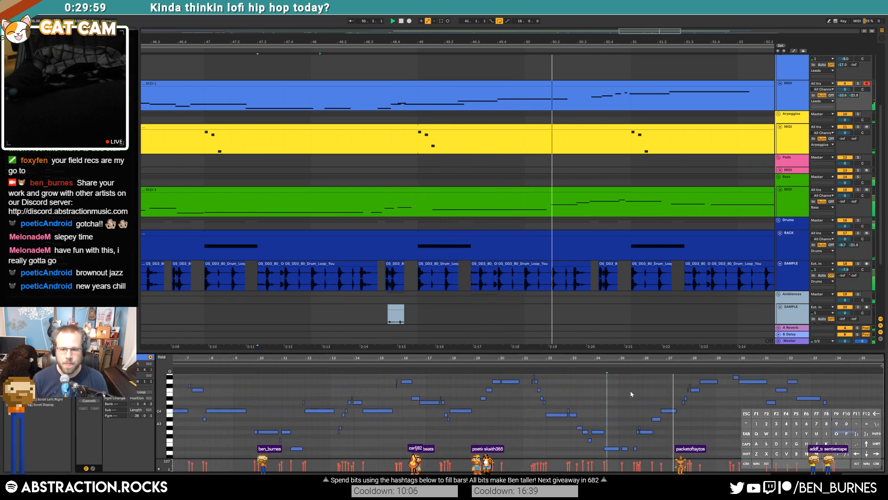
pyautogui.scroll(3, 631, 394)
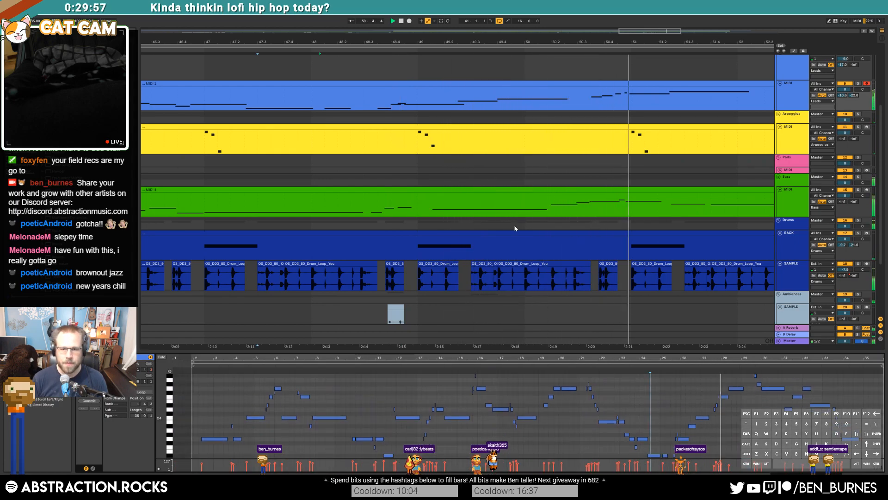
pyautogui.scroll(10, 723, 388)
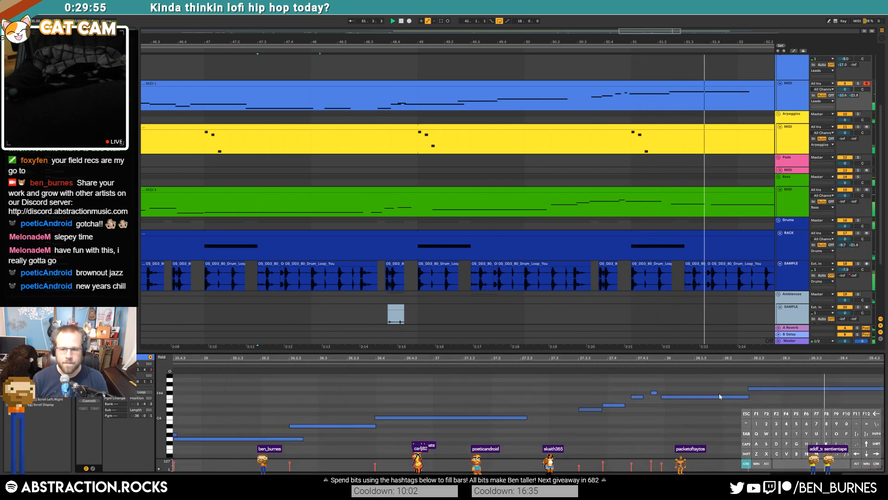
pyautogui.moveTo(566, 385); pyautogui.dragTo(628, 409)
pyautogui.press('Left')
pyautogui.press('Left')
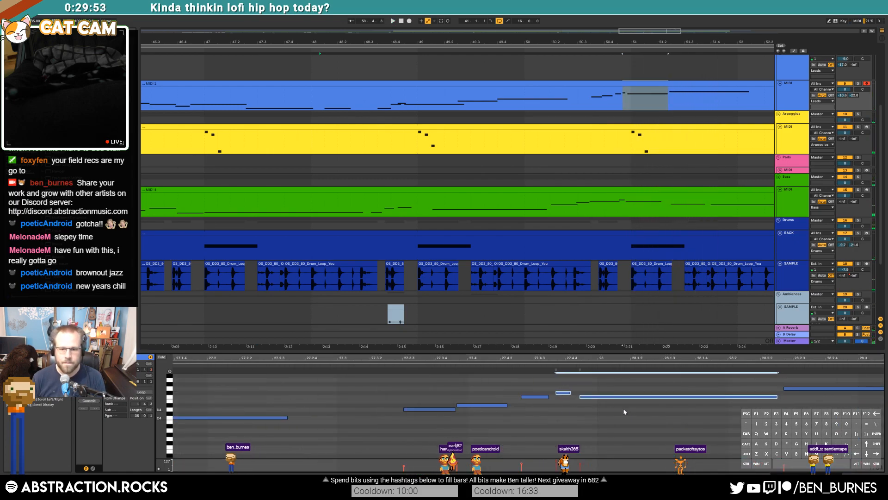
pyautogui.moveTo(567, 387); pyautogui.dragTo(591, 405)
pyautogui.press('Left')
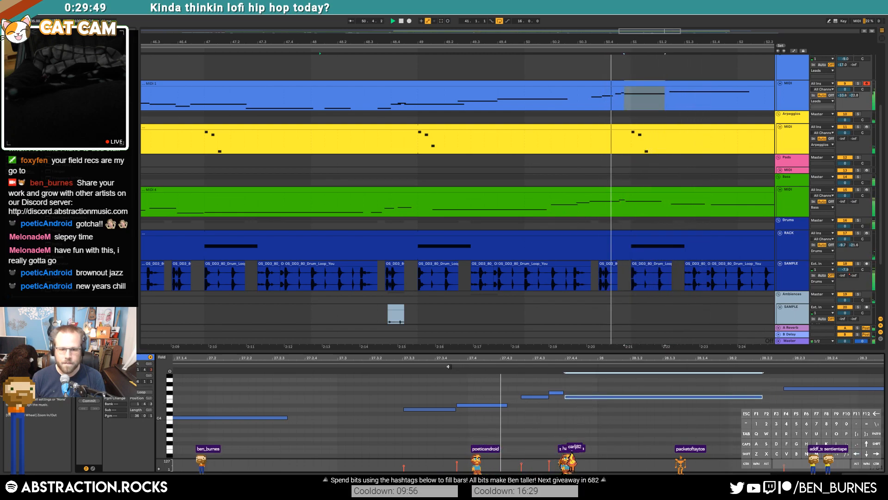
# Remove the extra note before bar 51 in the lead melody and nudge the remaining short pickup note earlier
pyautogui.click(535, 404)
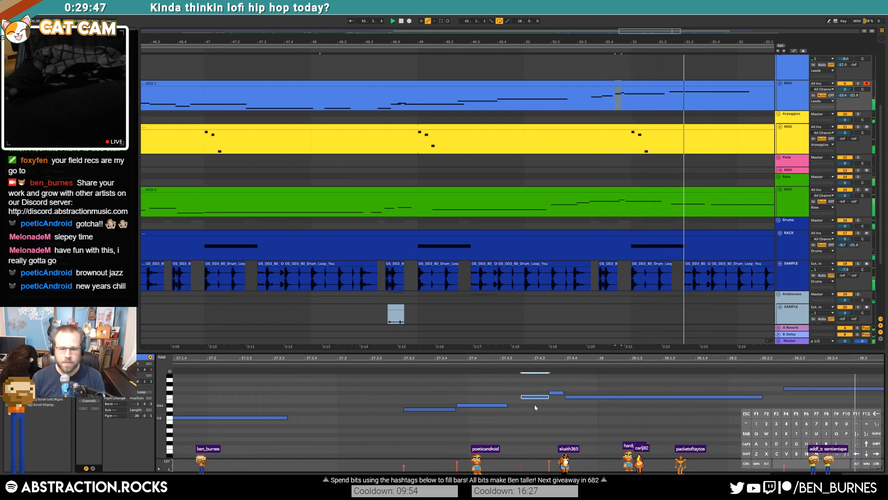
pyautogui.press('space')
pyautogui.moveTo(546, 388); pyautogui.dragTo(581, 410)
pyautogui.press('Left')
pyautogui.press('Left')
pyautogui.press('Right')
# Play the lead melody from around bar 50 and check the timing of the edited notes
pyautogui.click(433, 366)
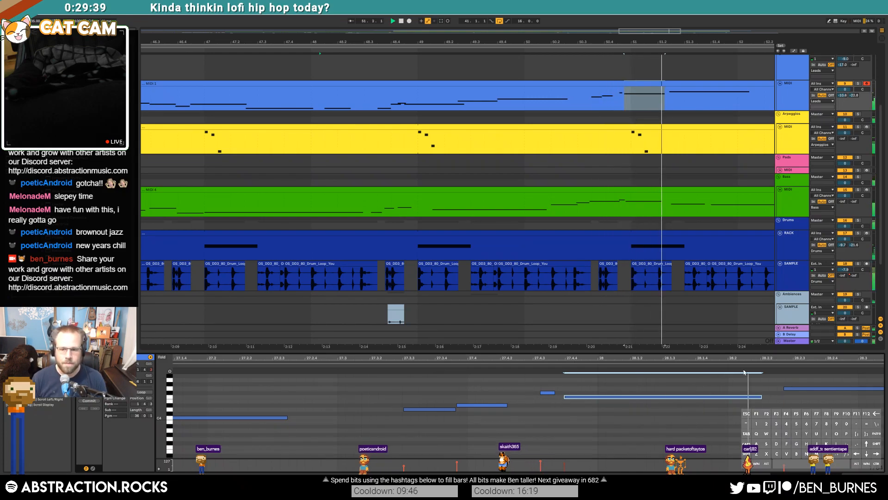
pyautogui.moveTo(745, 359); pyautogui.dragTo(744, 359)
pyautogui.click(600, 393)
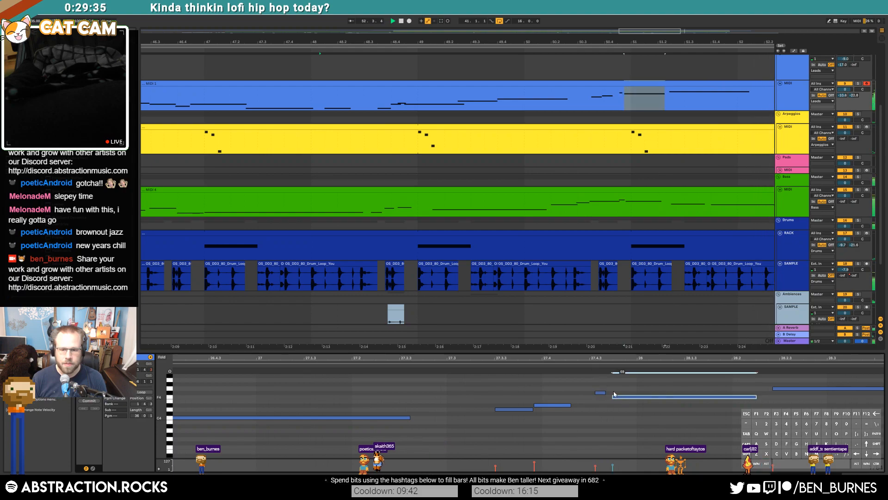
pyautogui.click(600, 392)
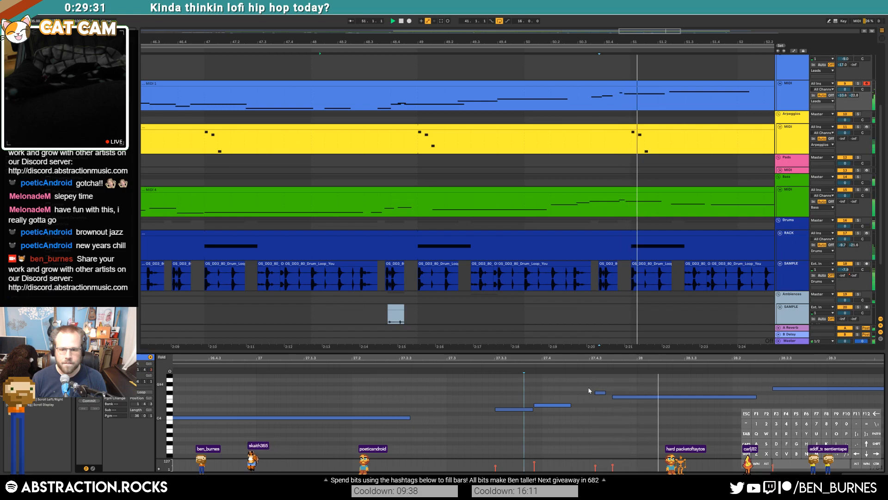
pyautogui.moveTo(597, 359); pyautogui.dragTo(597, 319)
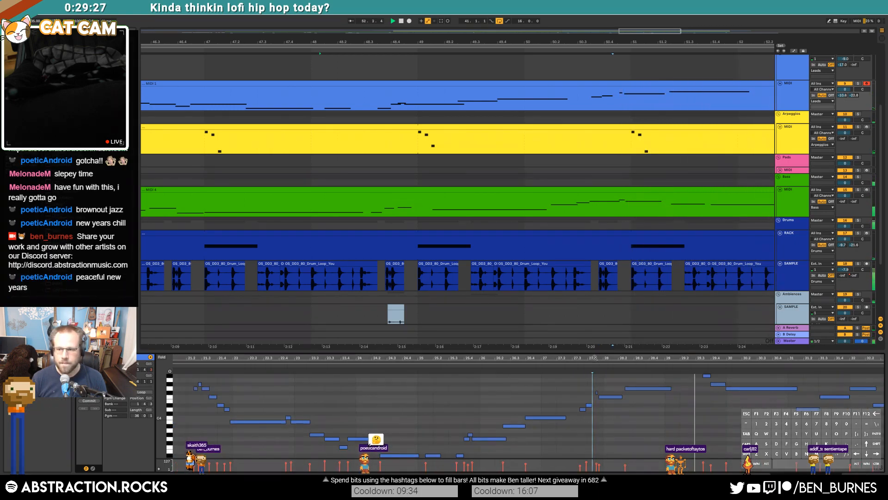
pyautogui.scroll(2, 708, 429)
pyautogui.scroll(-5, 706, 423)
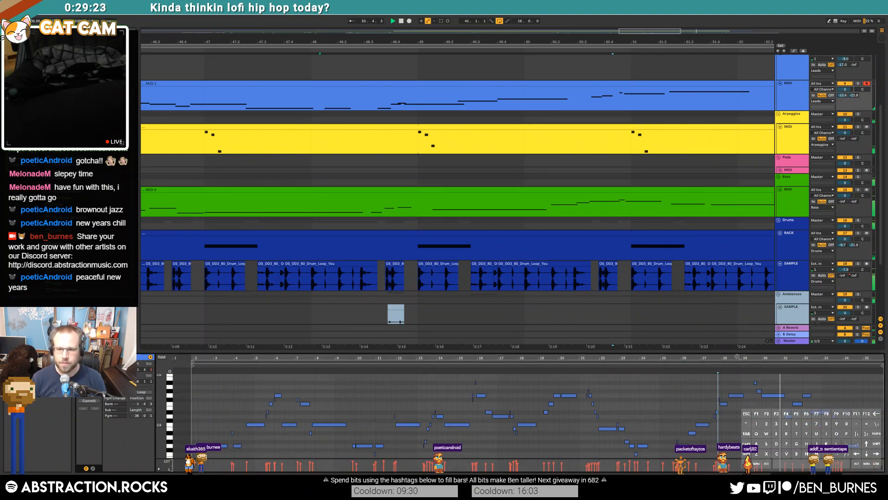
# Automate the drum sample track's Auto Filter frequency to rise in a curve from bar 55 to bar 57
pyautogui.hotkey('shift', 'Tab')
pyautogui.moveTo(682, 31); pyautogui.dragTo(667, 7)
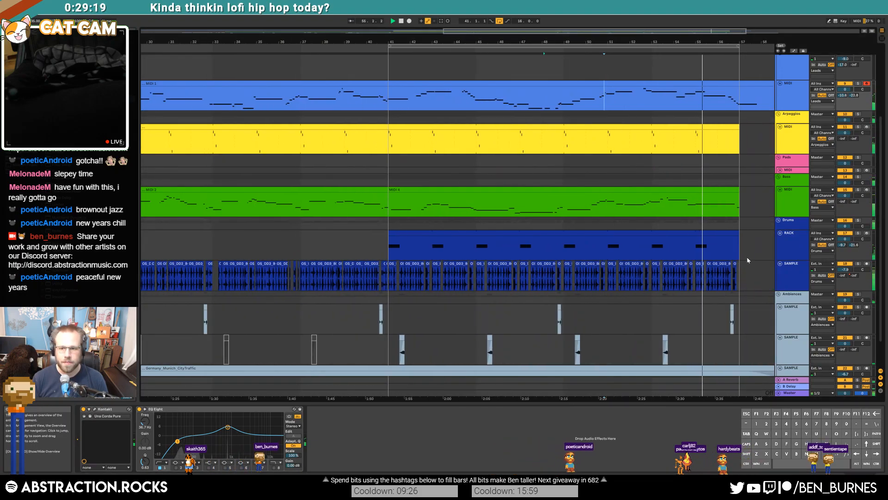
pyautogui.click(738, 274)
pyautogui.press('a')
pyautogui.press('a')
pyautogui.press('a')
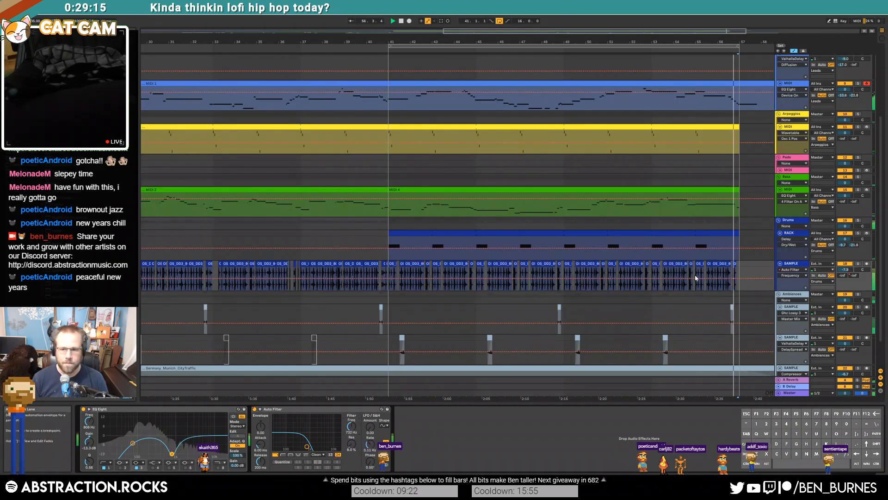
pyautogui.moveTo(735, 278); pyautogui.dragTo(734, 267)
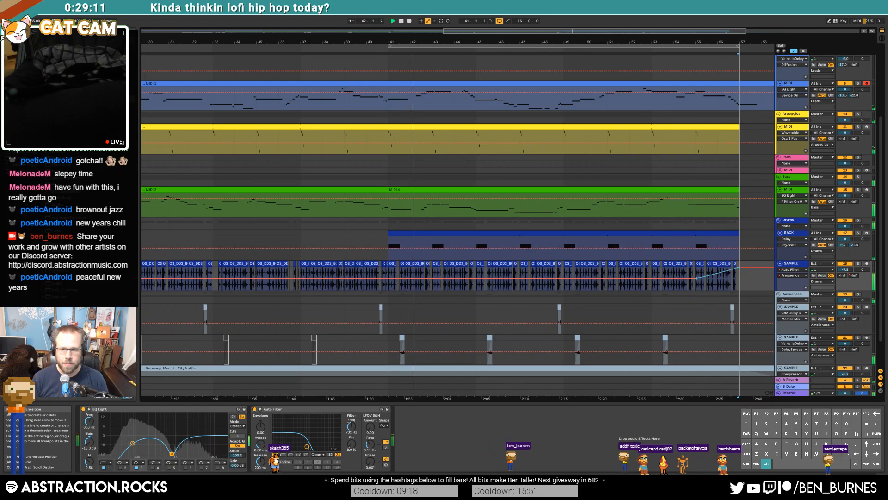
# Copy the material of all tracks from bars 9 to 25 and paste it at bar 57
pyautogui.moveTo(509, 41); pyautogui.dragTo(512, 19)
pyautogui.scroll(1, 417, 122)
pyautogui.scroll(3, 418, 122)
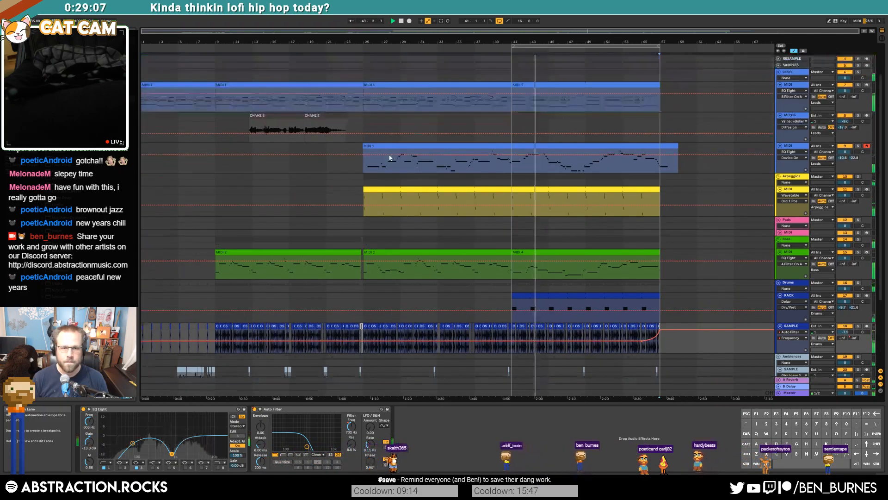
pyautogui.click(274, 120)
pyautogui.scroll(-1, 311, 183)
pyautogui.scroll(-2, 311, 182)
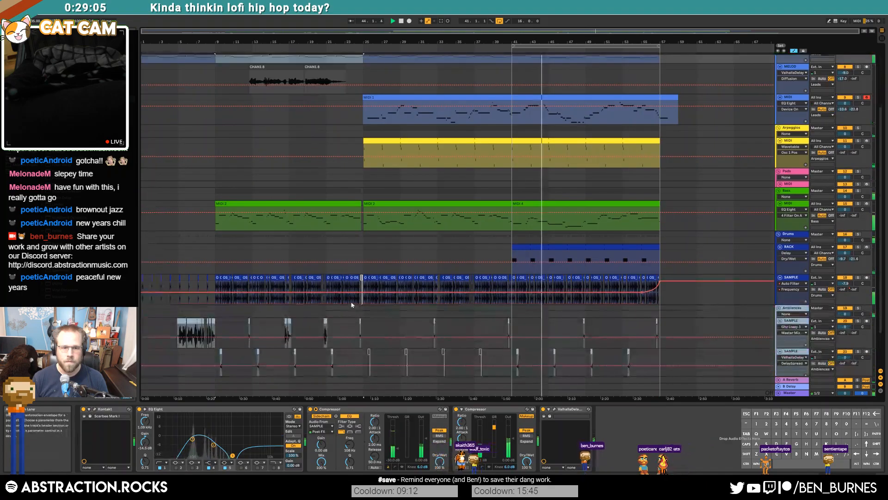
pyautogui.scroll(-1, 345, 306)
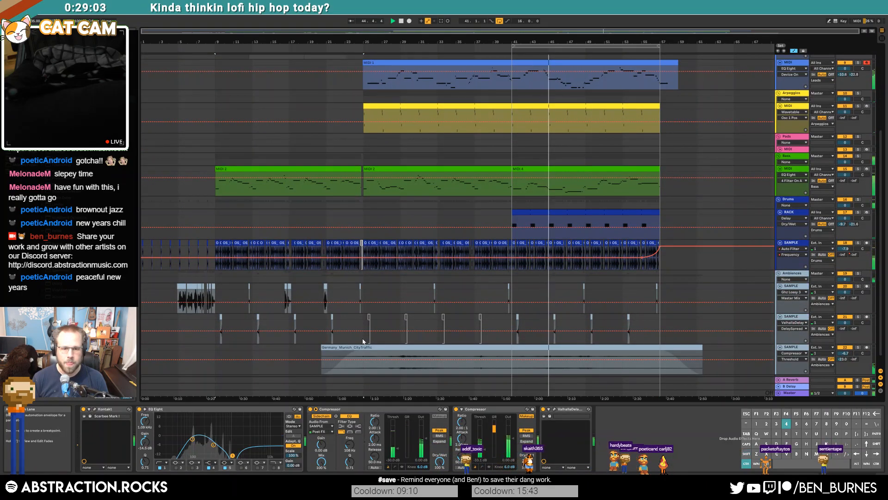
pyautogui.moveTo(364, 342); pyautogui.dragTo(215, 59)
pyautogui.scroll(4, 600, 254)
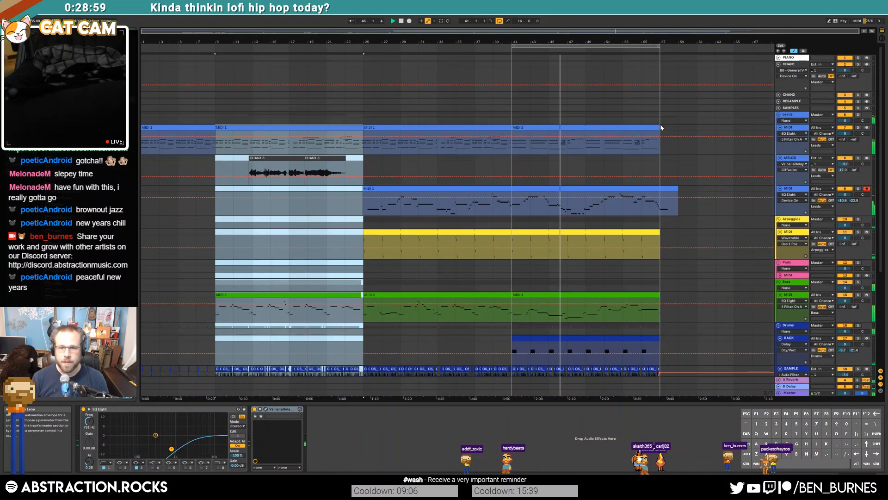
pyautogui.hotkey('ctrl', 'c')
pyautogui.click(661, 128)
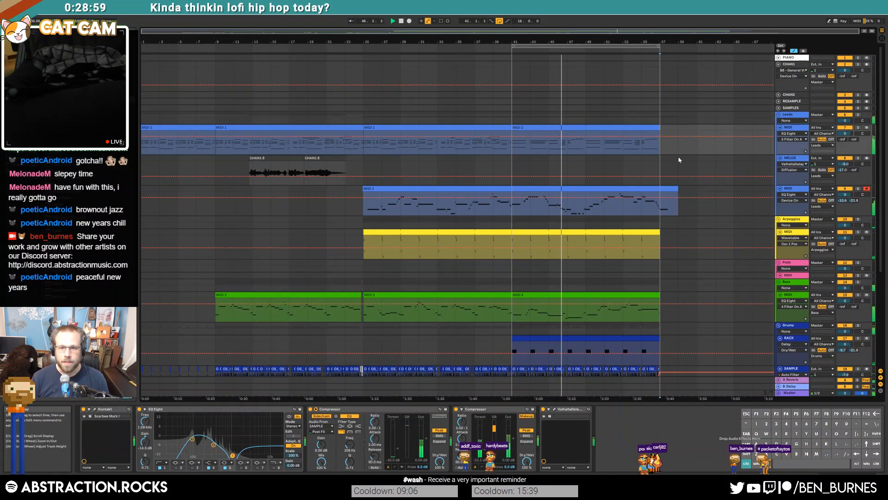
pyautogui.hotkey('ctrl', 'v')
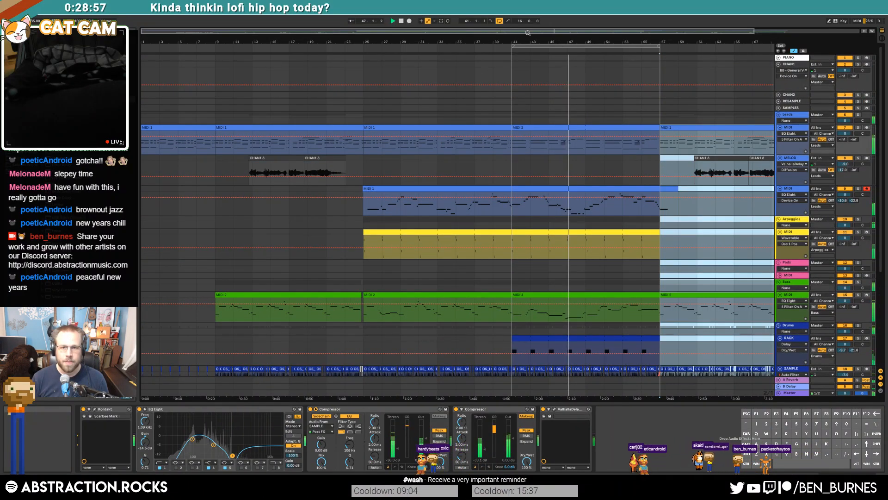
# Try to ramp the drum sample track's Auto Filter frequency down from bar 57 to bar 73, and undo it
pyautogui.press('-')
pyautogui.scroll(-3, 680, 181)
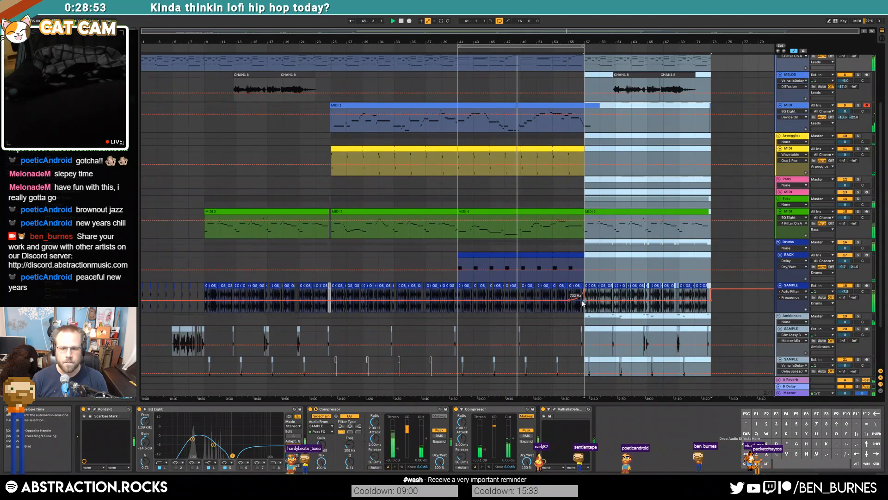
pyautogui.moveTo(586, 300); pyautogui.dragTo(708, 304)
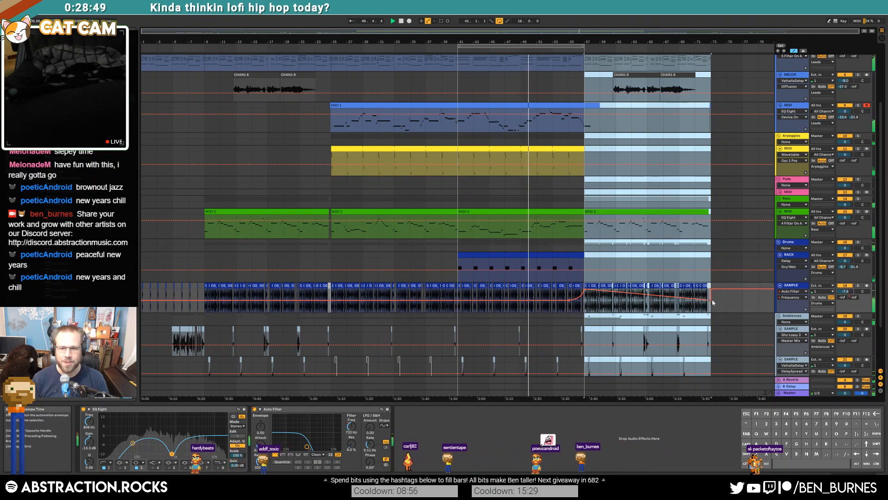
pyautogui.hotkey('ctrl', 'z')
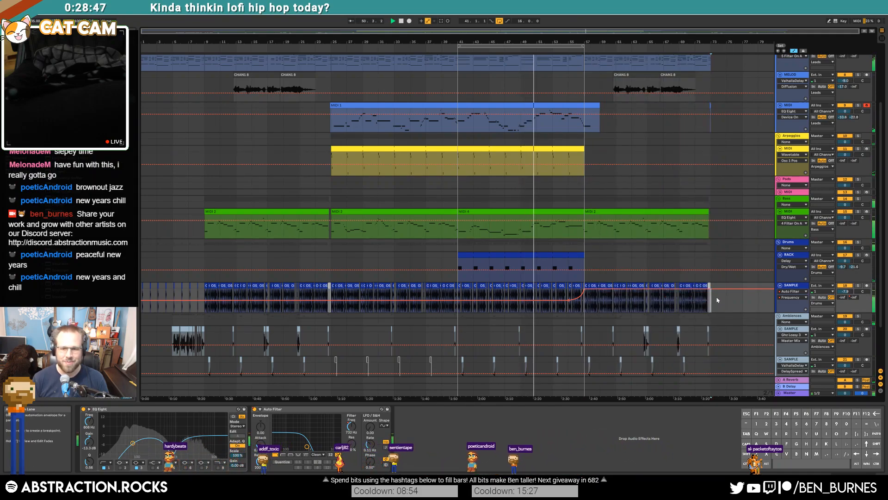
# Edit the drum sample track's Auto Filter on/off automation at bar 73 to keep it off after bar 57, and loop bars 57 to 73
pyautogui.rightClick(254, 410)
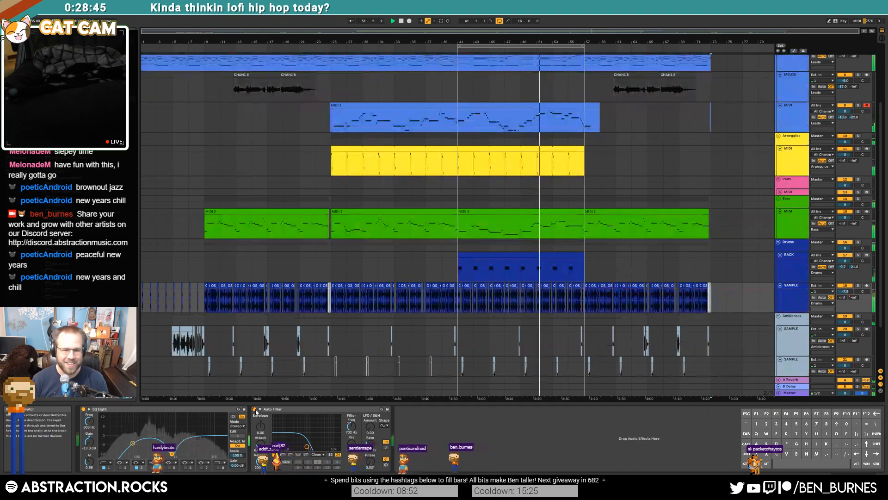
pyautogui.click(710, 294)
pyautogui.click(710, 295)
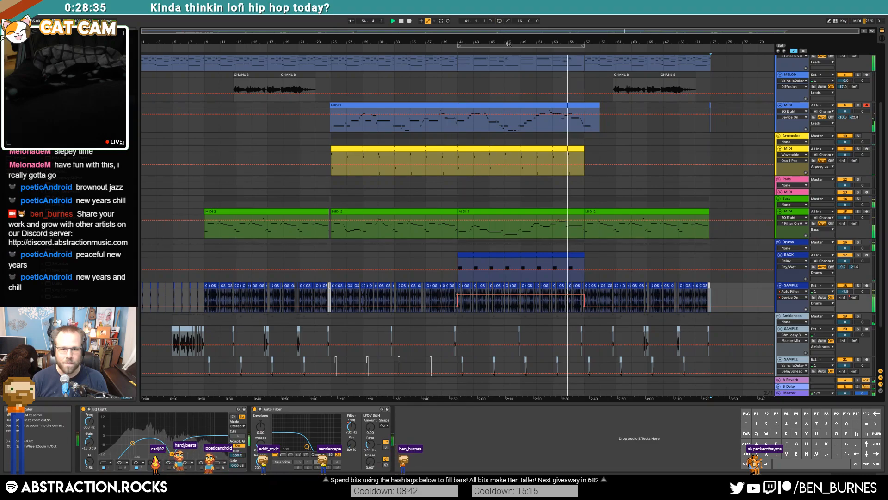
pyautogui.moveTo(521, 45); pyautogui.dragTo(644, 53)
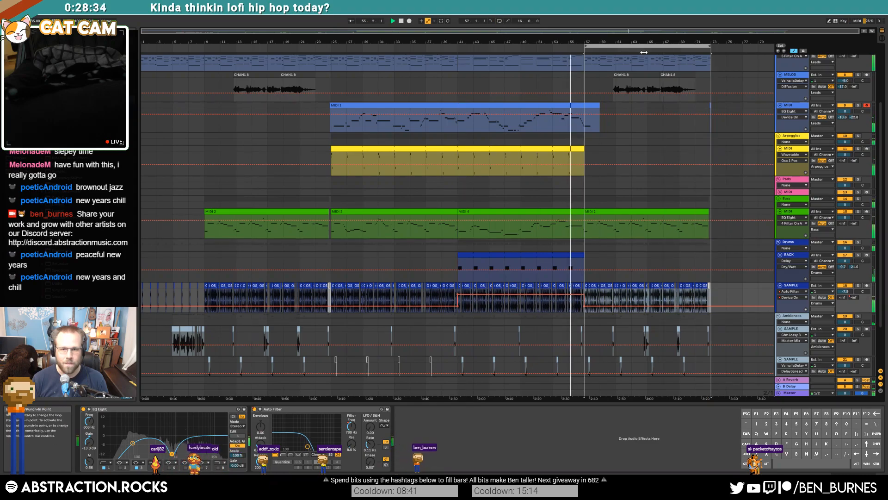
pyautogui.click(351, 427)
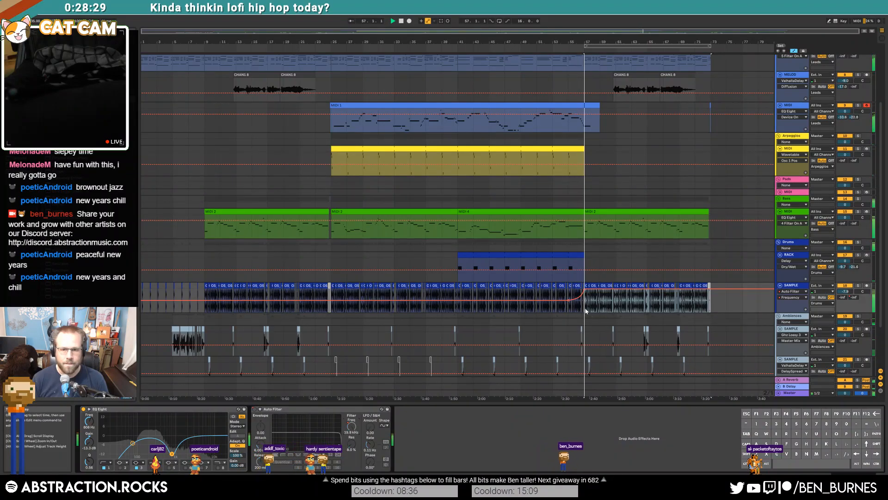
# Delete the leftover clip sliver at bar 73 on the lead melody MIDI track
pyautogui.scroll(3, 671, 292)
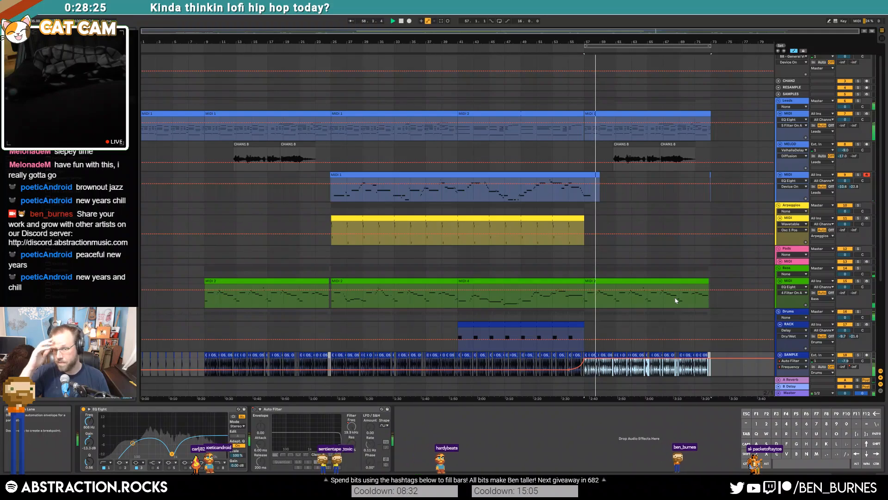
pyautogui.click(716, 176)
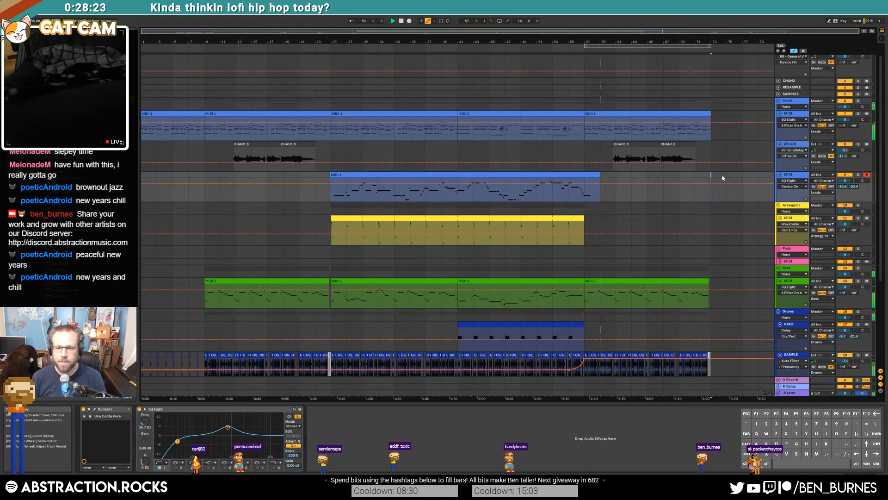
pyautogui.moveTo(726, 174); pyautogui.dragTo(684, 175)
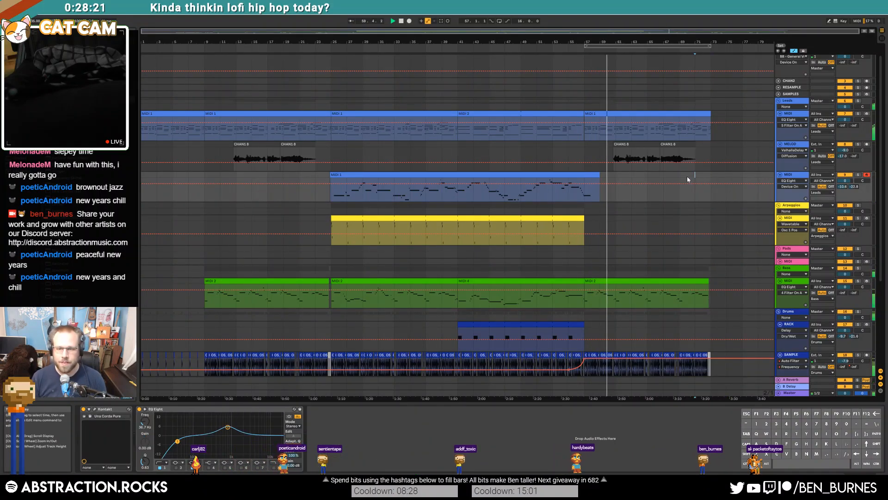
pyautogui.click(693, 186)
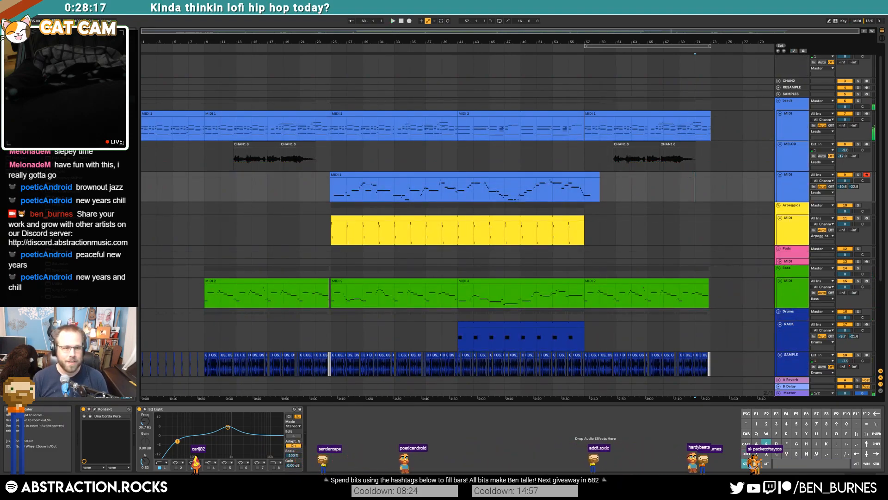
# Start saving the Live set and choose the 2 Hour Tracks 2019 folder inside Ableton Projects
pyautogui.hotkey('ctrl', 's')
pyautogui.click(437, 174)
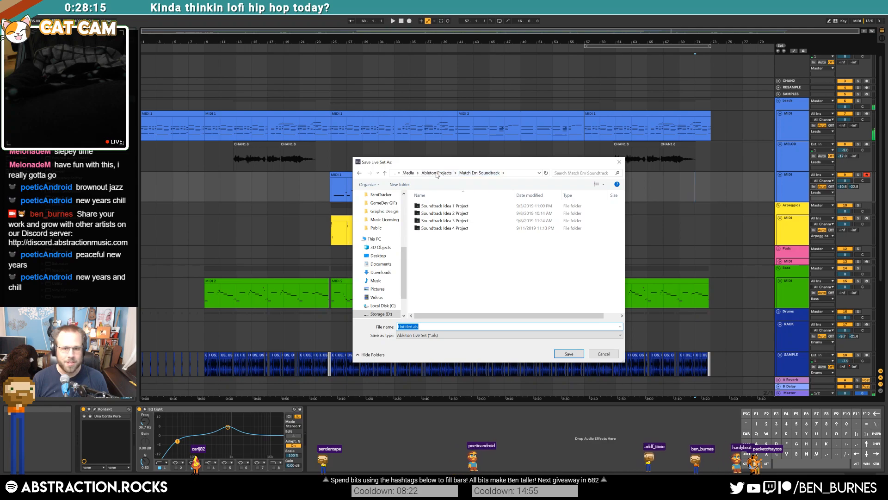
pyautogui.click(437, 174)
pyautogui.click(450, 244)
pyautogui.doubleClick(450, 247)
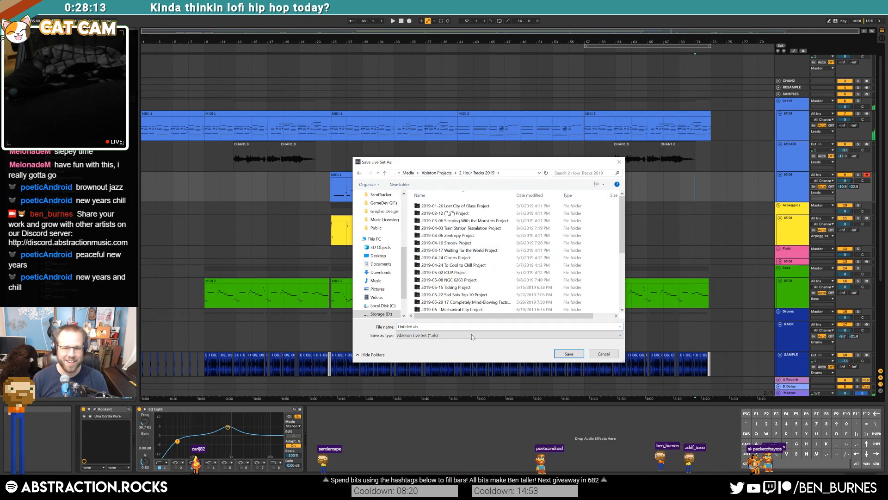
# Save the set as "2019-09-12 New Years and Chill" and delete the temporary recording files
pyautogui.write('2019-')
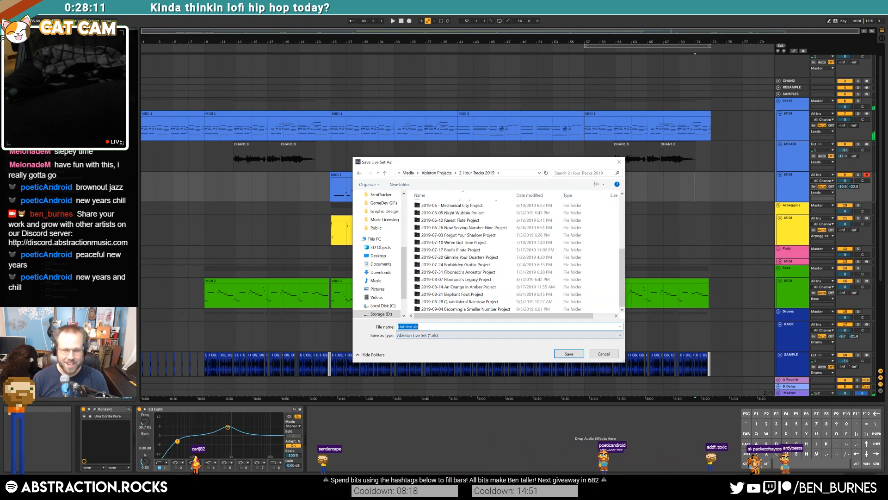
pyautogui.write('09-')
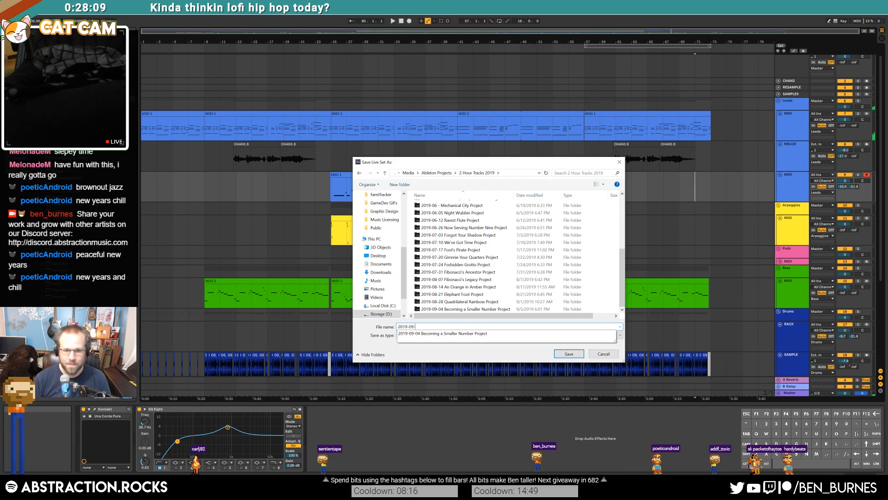
pyautogui.write('12 New Years and C')
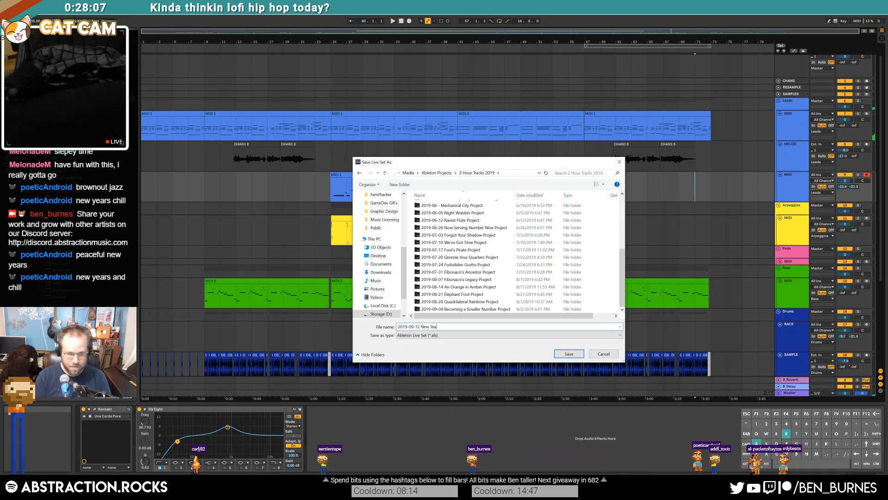
pyautogui.press('Return')
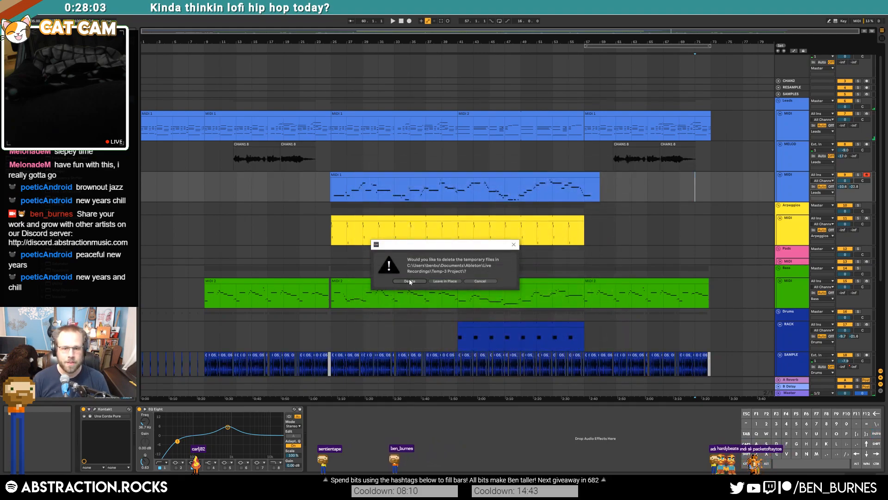
pyautogui.click(409, 282)
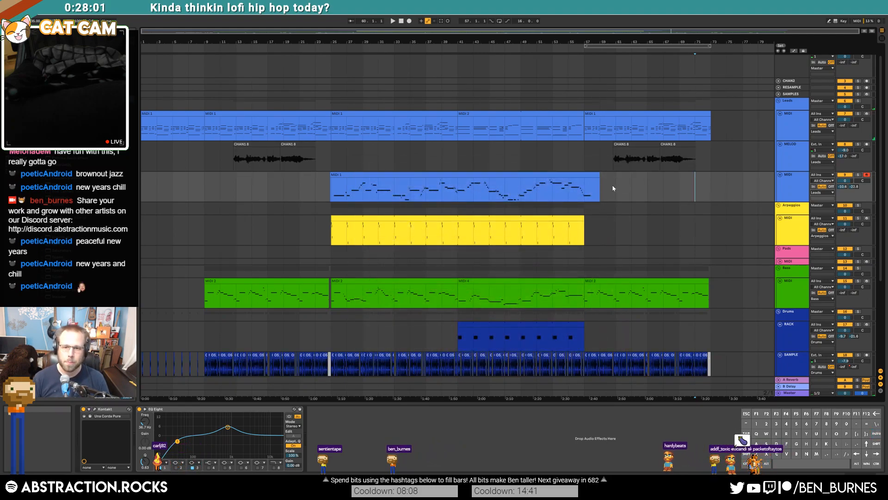
# Close the ValhallaDelay window and play the arrangement from bar 55 through the transition at bar 57
pyautogui.click(585, 162)
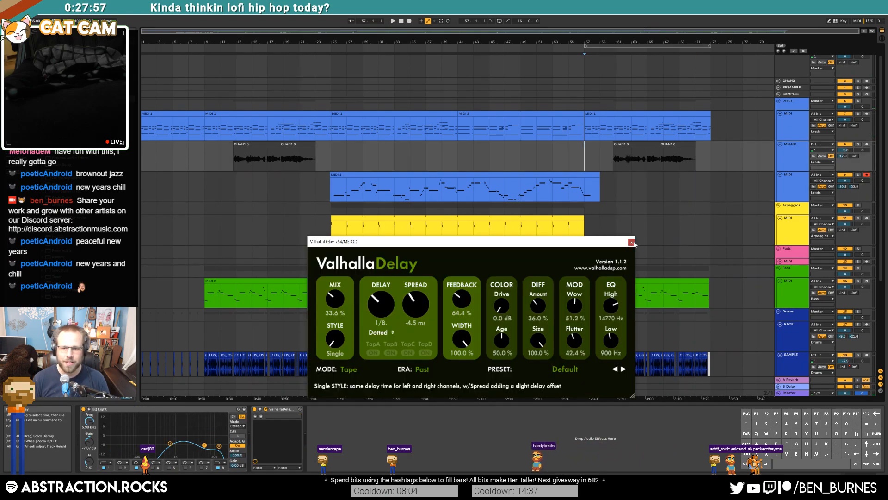
pyautogui.click(631, 242)
pyautogui.click(569, 160)
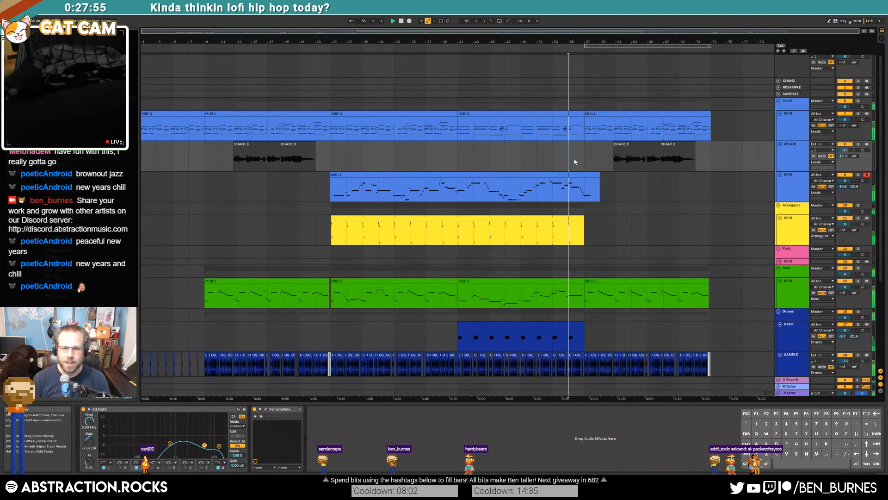
pyautogui.press('space')
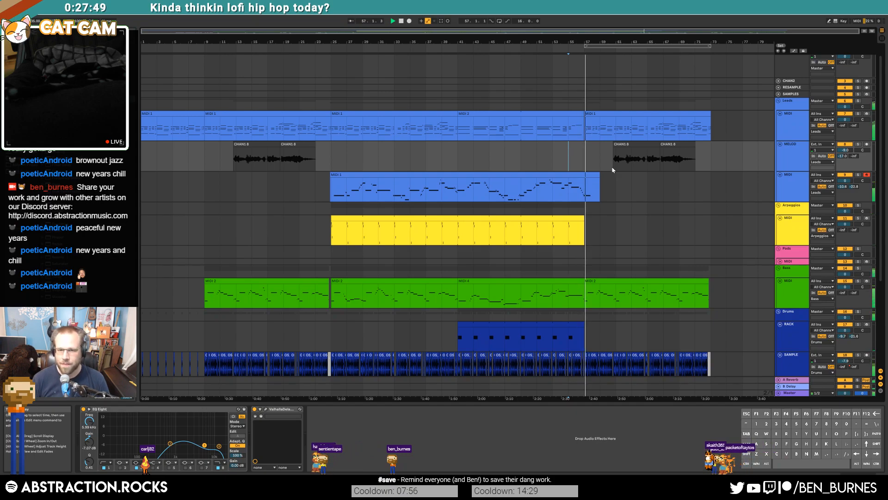
# Record a new lead melody take with MIDI overdub on the lead melody track from bar 57 to about bar 75
pyautogui.click(592, 185)
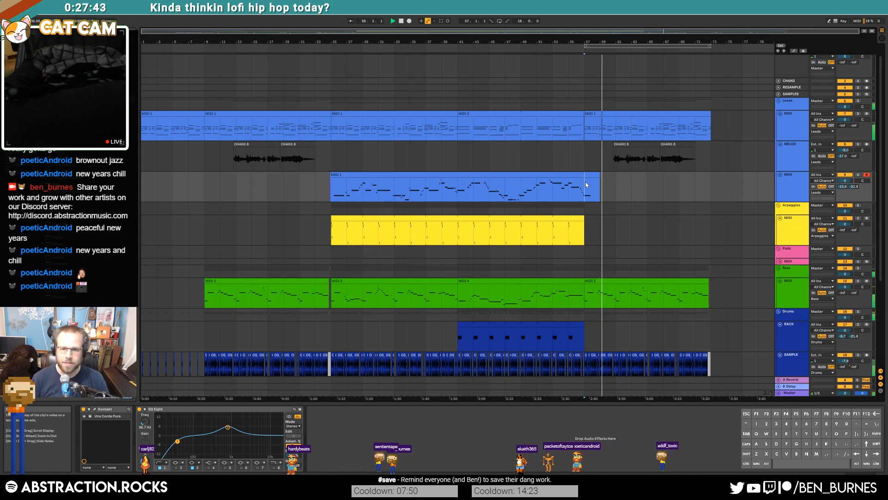
pyautogui.press('space')
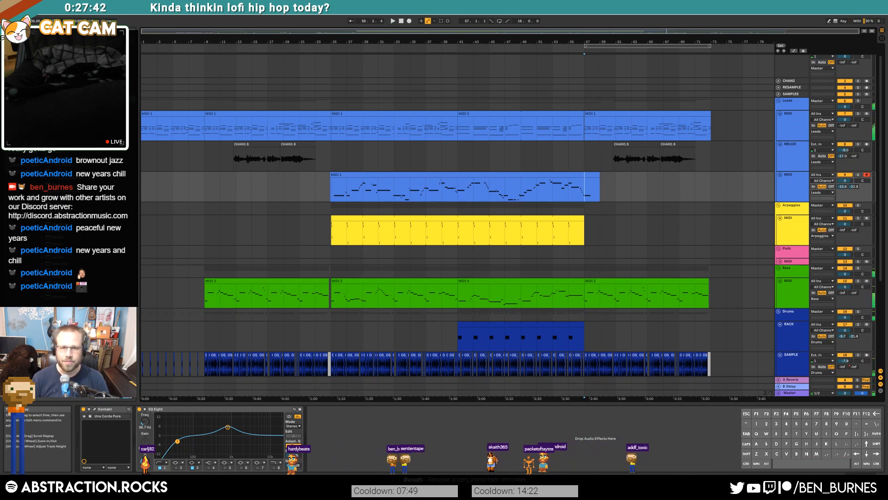
pyautogui.click(420, 22)
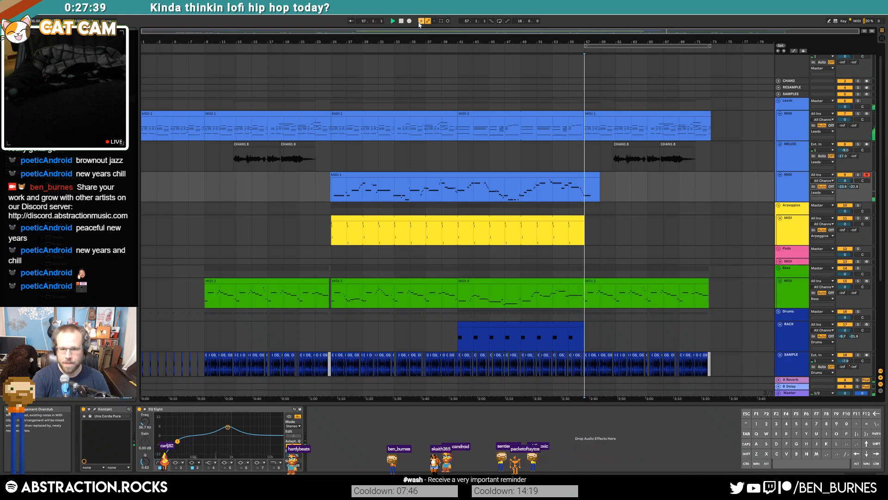
pyautogui.press('F9')
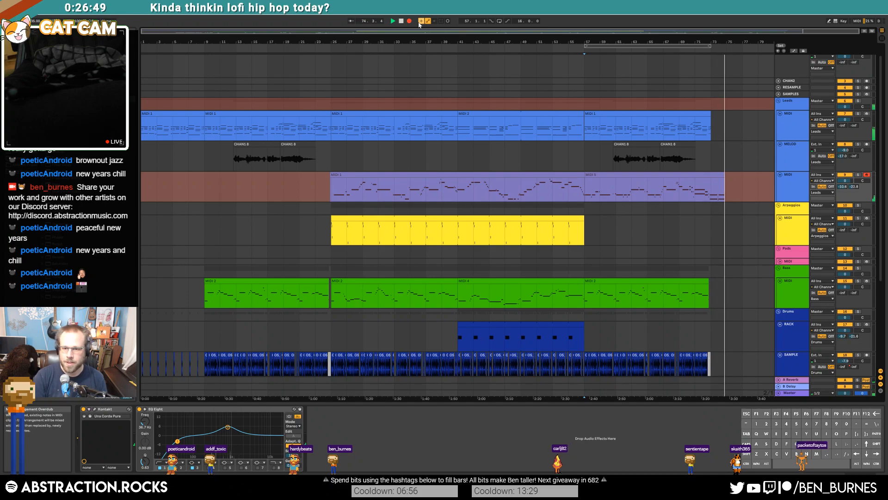
pyautogui.press('space')
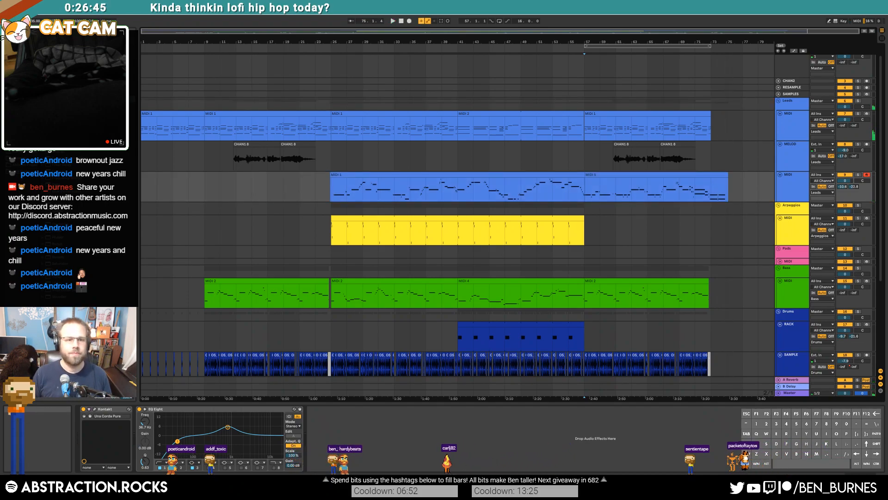
# Duplicate the upper lead MIDI clip of bars 57 to 73 to bar 73, and delete the MELOD audio clips between bars 61 and 71
pyautogui.click(605, 121)
pyautogui.hotkey('ctrl', 'd')
pyautogui.scroll(-3, 565, 213)
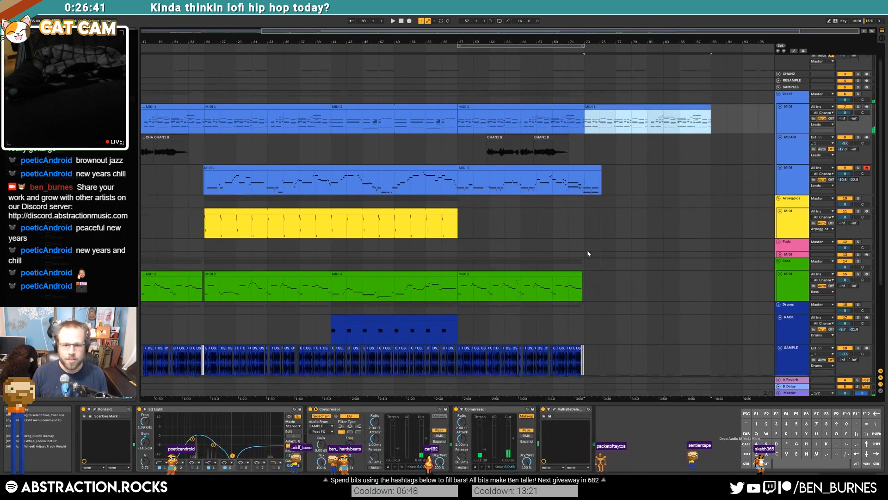
pyautogui.click(522, 82)
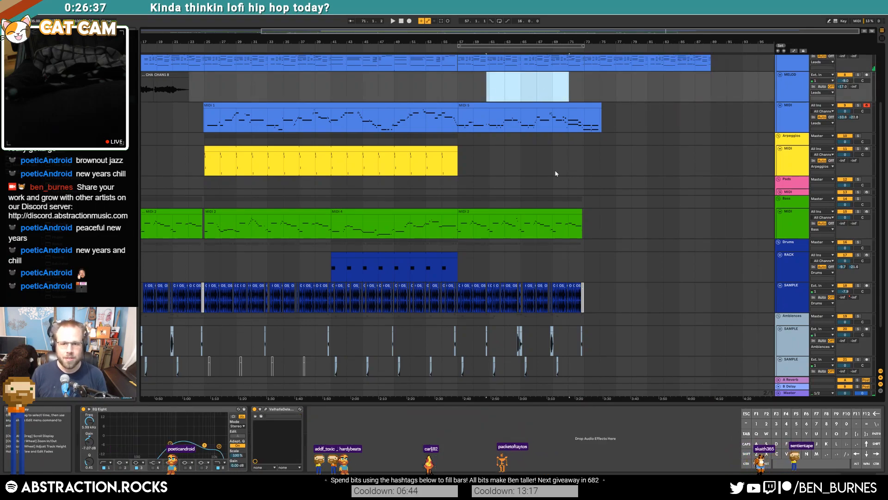
pyautogui.scroll(2, 567, 171)
# Move the closing notes of the newly recorded lead melody clip from about bar 74 to just before bar 73
pyautogui.click(557, 149)
pyautogui.click(572, 140)
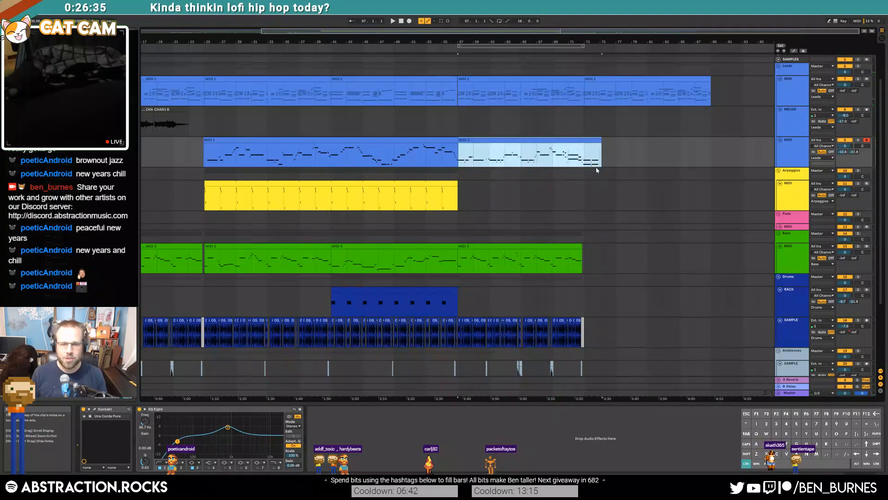
pyautogui.scroll(5, 599, 165)
pyautogui.doubleClick(550, 142)
pyautogui.scroll(5, 818, 416)
pyautogui.moveTo(833, 358); pyautogui.dragTo(424, 396)
pyautogui.moveTo(576, 390); pyautogui.dragTo(680, 426)
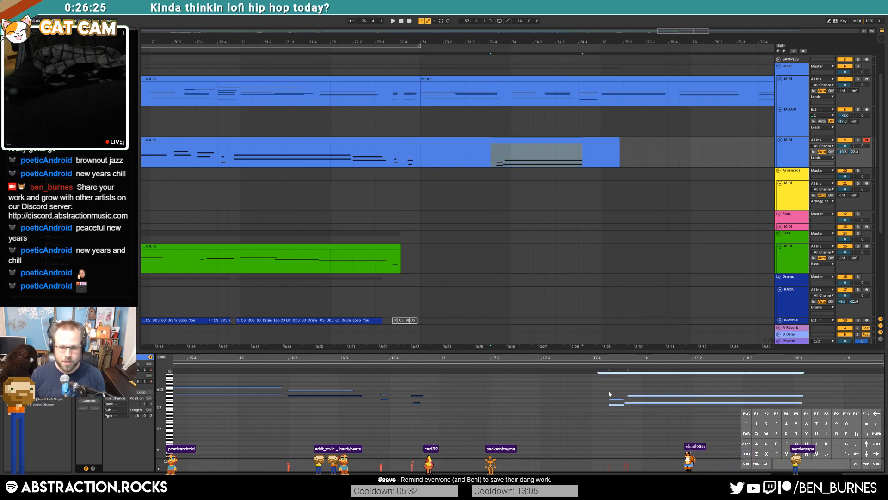
pyautogui.press('Delete')
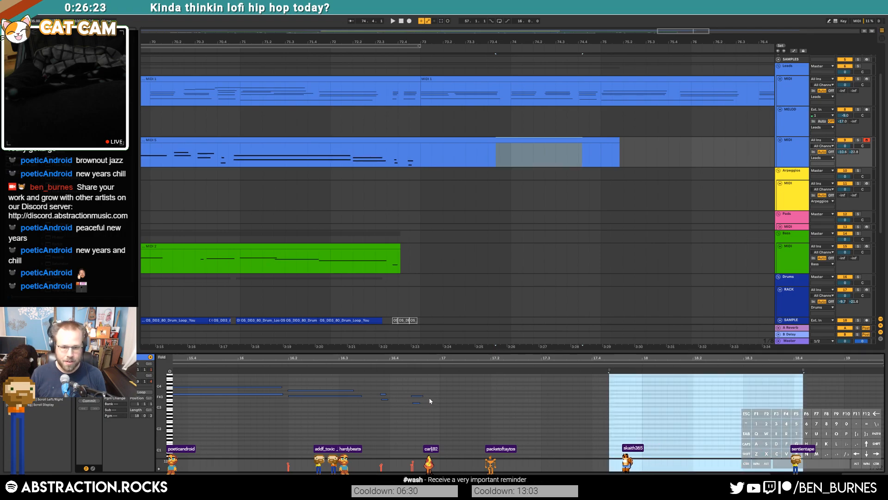
pyautogui.click(428, 401)
pyautogui.hotkey('ctrl', 'v')
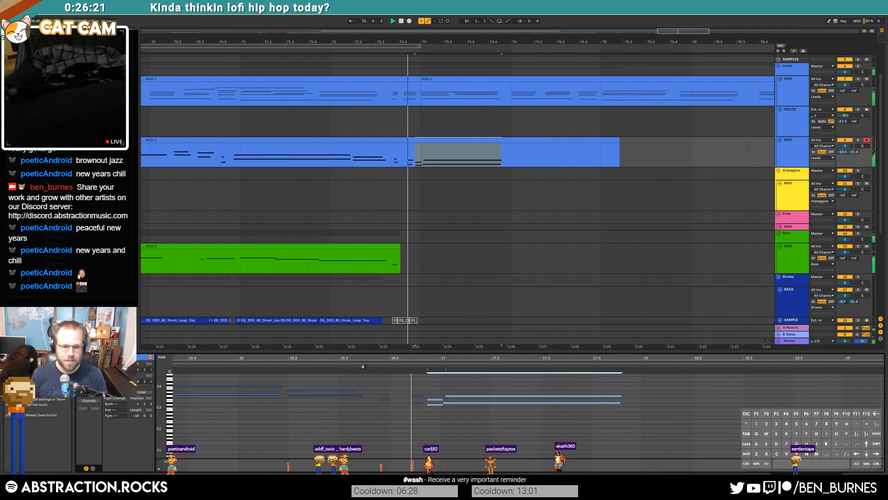
# Play the moved ending, nudge its notes slightly earlier, and shorten the second pair of short notes before the held ones
pyautogui.press('space')
pyautogui.moveTo(408, 385); pyautogui.dragTo(500, 439)
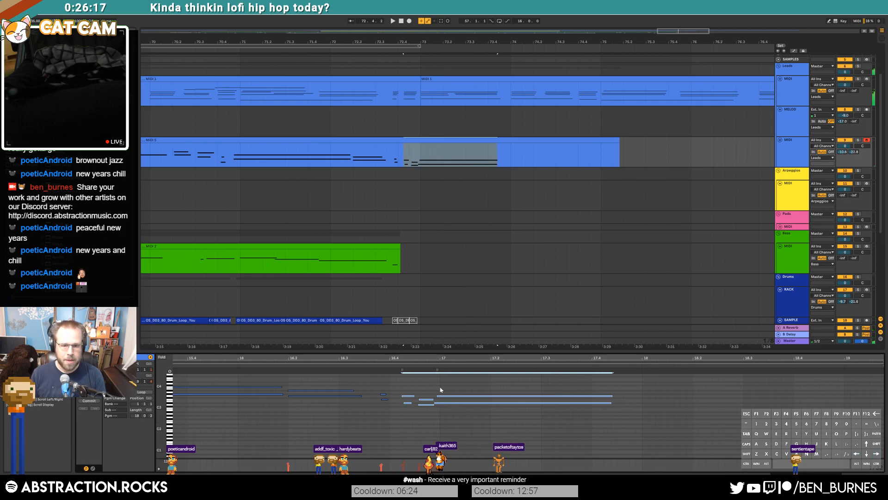
pyautogui.moveTo(422, 394); pyautogui.dragTo(431, 411)
pyautogui.hotkey('shift', 'Left')
pyautogui.moveTo(455, 383); pyautogui.dragTo(475, 426)
pyautogui.press('Left')
pyautogui.moveTo(401, 387); pyautogui.dragTo(466, 426)
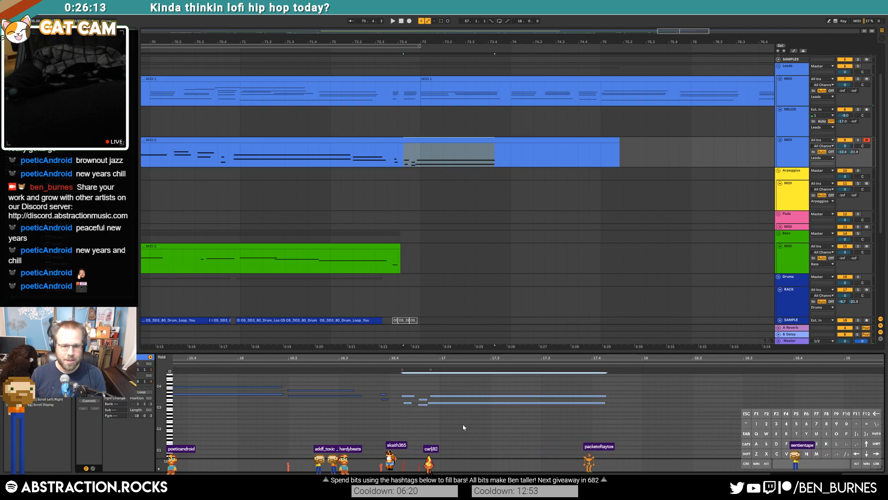
pyautogui.click(419, 415)
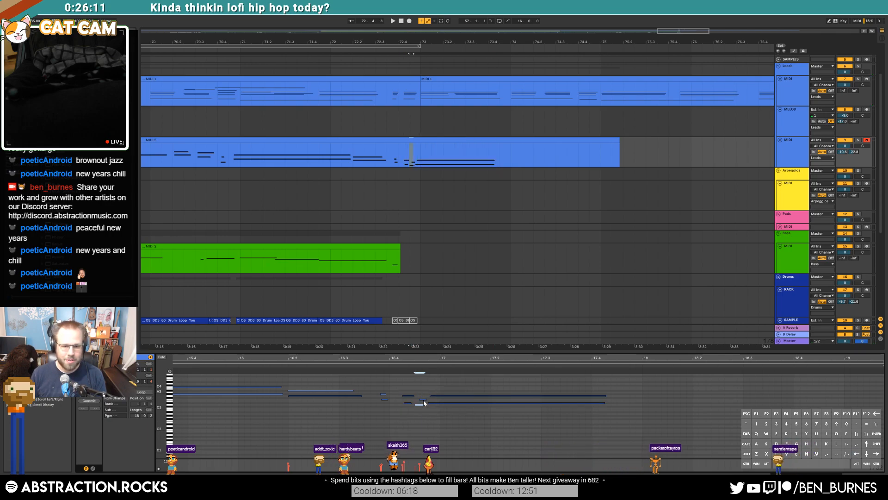
# Play back the end of the melody MIDI clip around bar 73 and examine its notes in the editor
pyautogui.click(448, 397)
pyautogui.press('space')
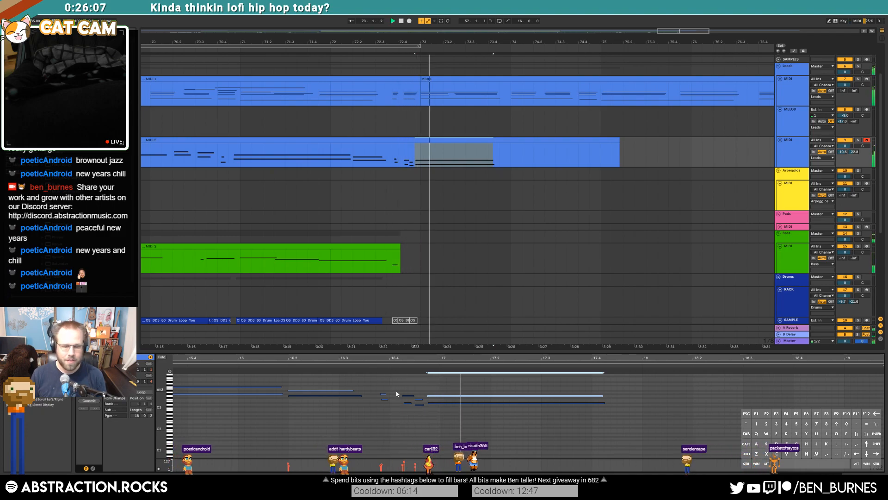
pyautogui.click(406, 403)
pyautogui.press('space')
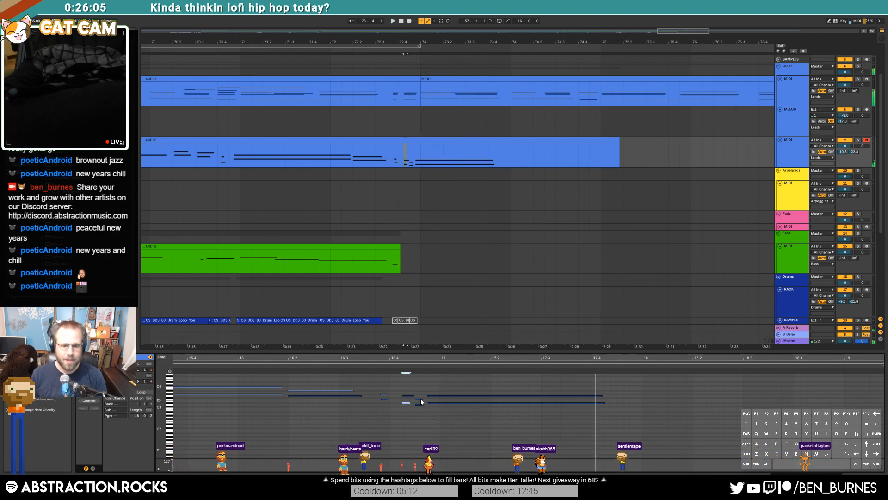
pyautogui.click(372, 364)
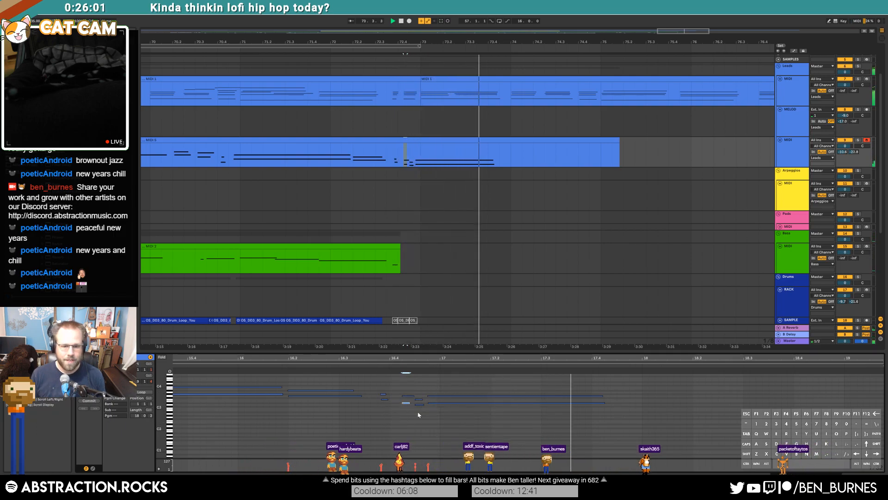
pyautogui.click(482, 422)
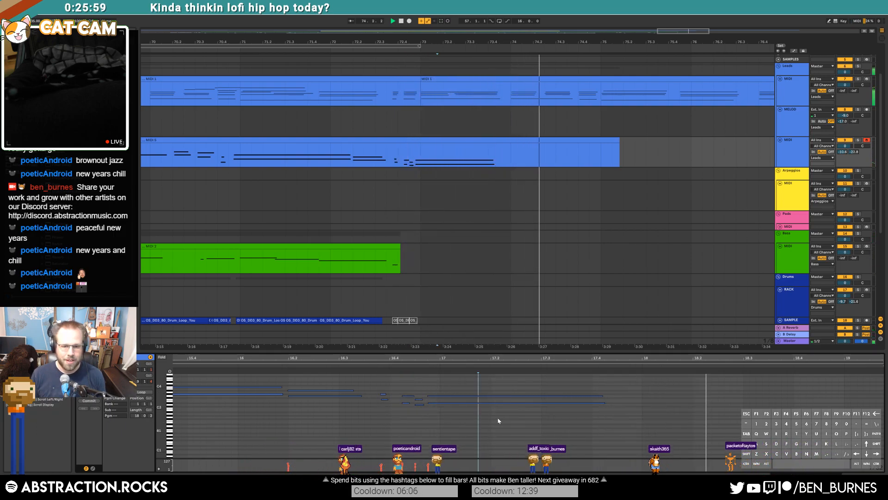
pyautogui.press('space')
pyautogui.moveTo(386, 359)
pyautogui.mouseDown()
pyautogui.moveTo(635, 356)
pyautogui.moveTo(634, 323)
pyautogui.mouseUp()
pyautogui.hotkey('ctrl', 'a')
pyautogui.click(387, 464)
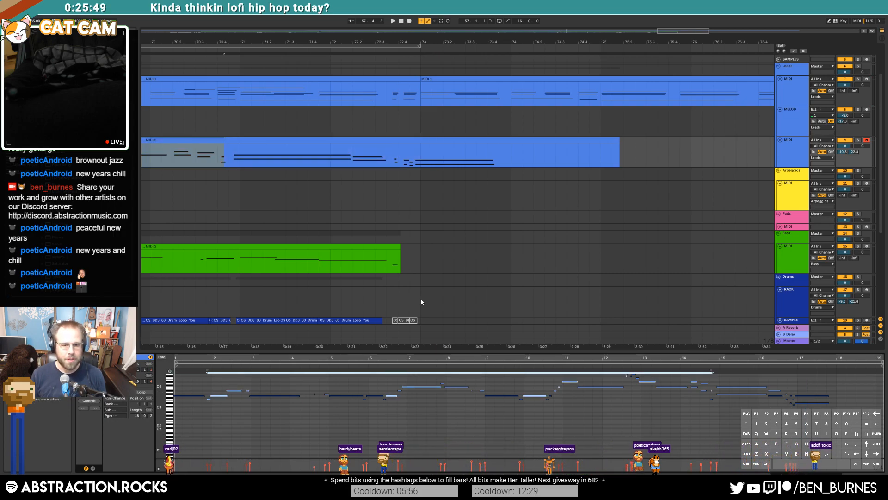
pyautogui.click(400, 198)
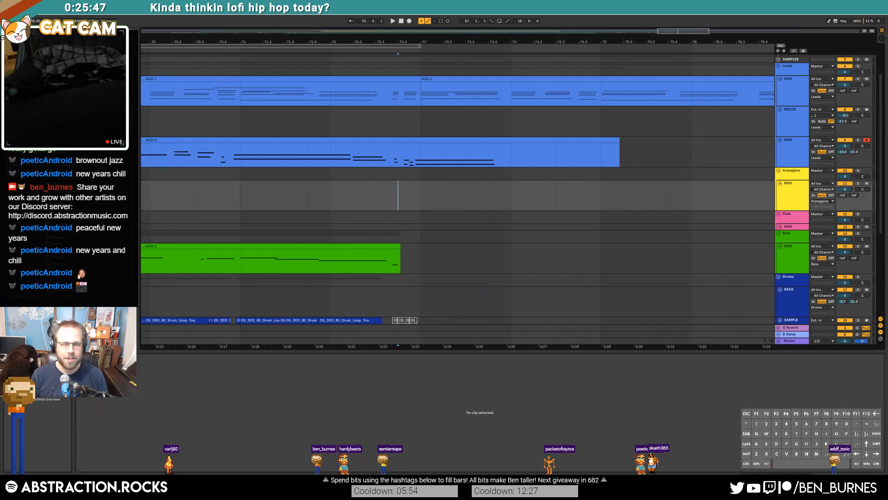
# Arm the CHAN1 track and record an audio take into the arrangement from bar 57
pyautogui.doubleClick(503, 33)
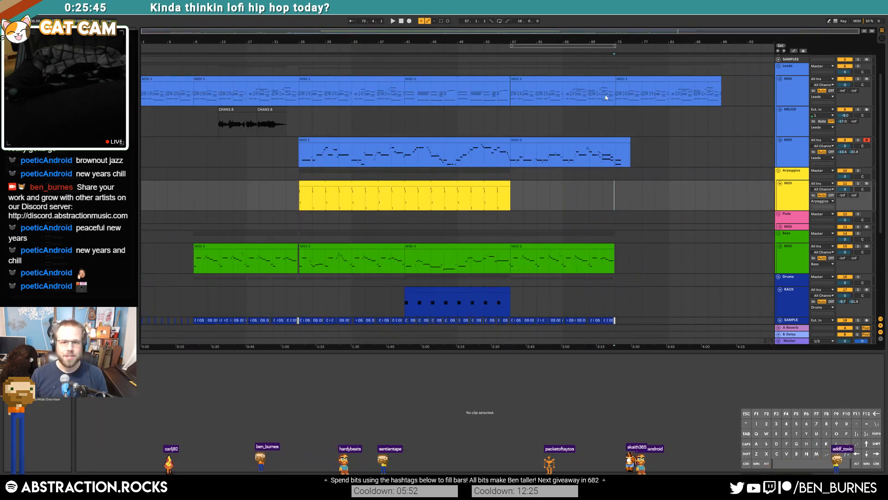
pyautogui.scroll(3, 618, 105)
pyautogui.click(864, 70)
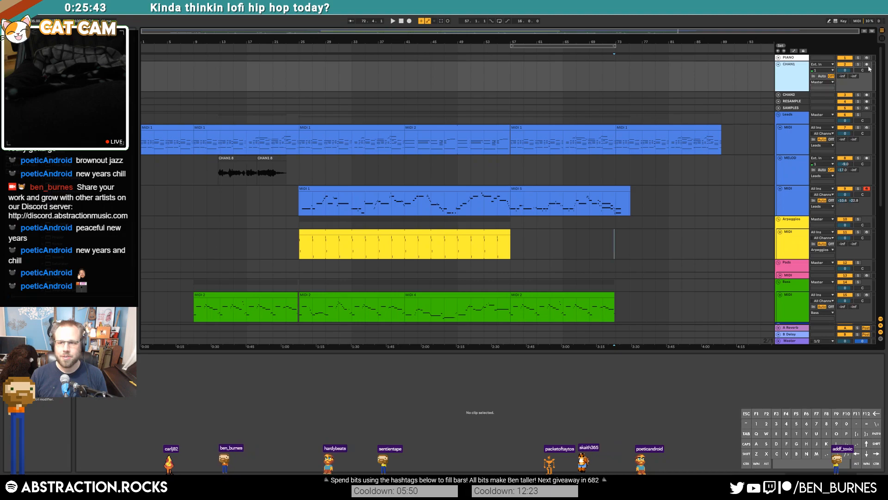
pyautogui.click(867, 65)
pyautogui.click(509, 75)
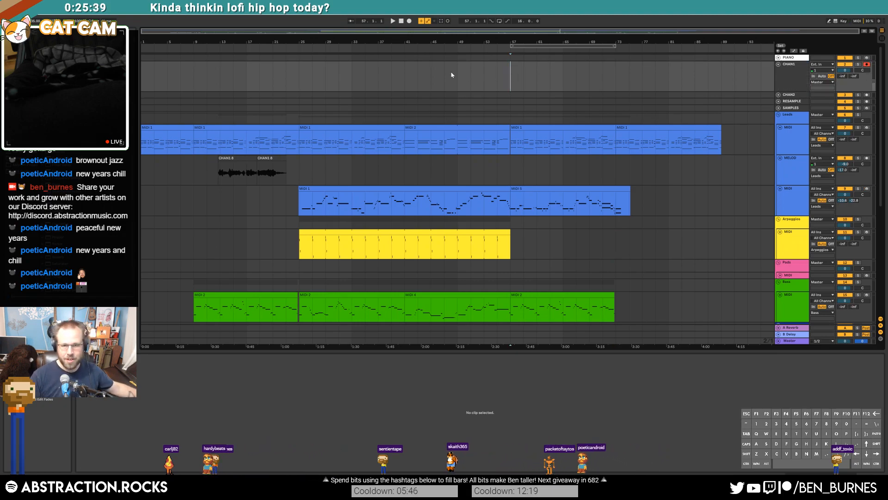
pyautogui.press('F9')
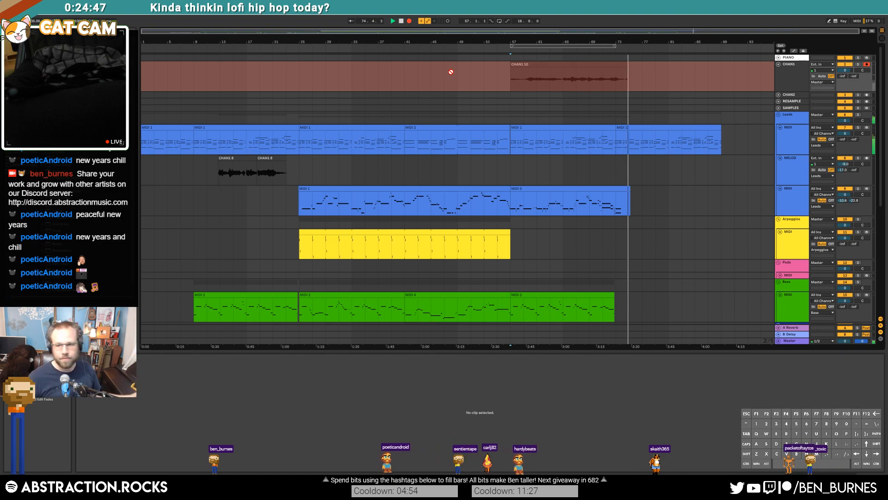
pyautogui.press('space')
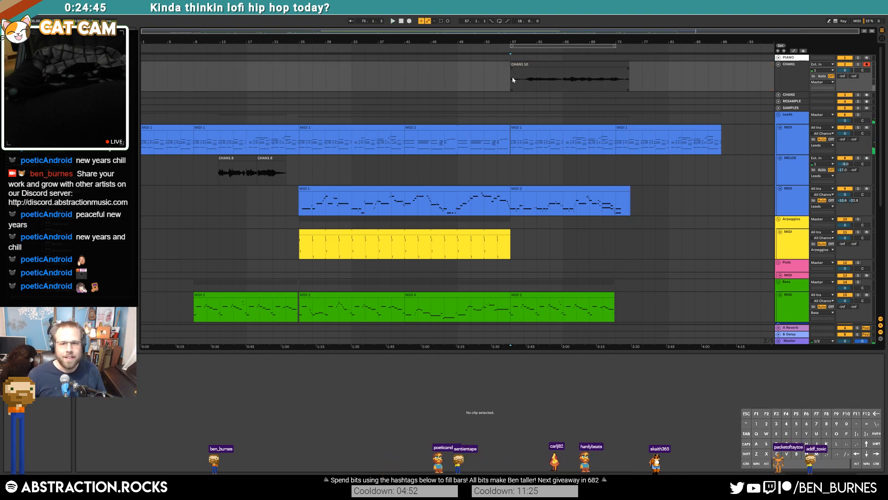
# Play back the recorded CHAN1 clip and move it to start at bar 59
pyautogui.click(523, 64)
pyautogui.press('space')
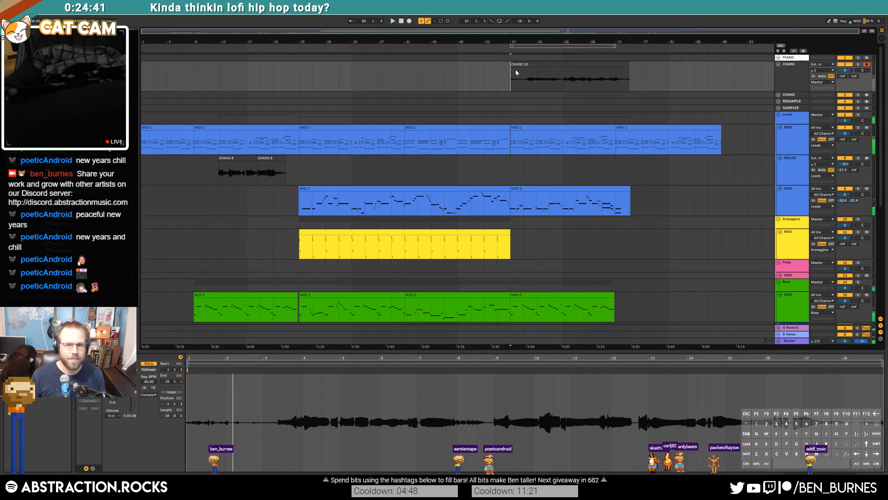
pyautogui.scroll(5, 514, 70)
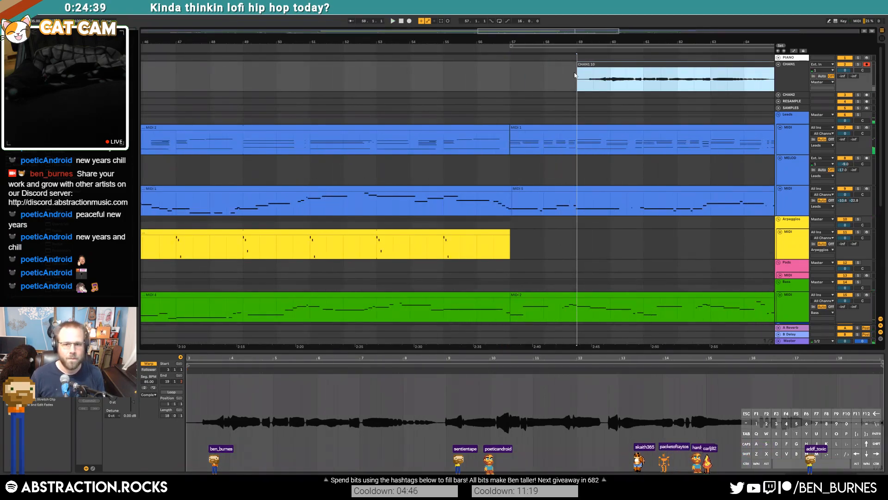
# Shorten the Arpeggios MIDI clip and the drum RACK clip so both end at bar 55
pyautogui.scroll(-4, 506, 165)
pyautogui.moveTo(507, 164); pyautogui.dragTo(443, 163)
pyautogui.scroll(-3, 460, 231)
pyautogui.moveTo(509, 218); pyautogui.dragTo(443, 217)
pyautogui.scroll(5, 504, 166)
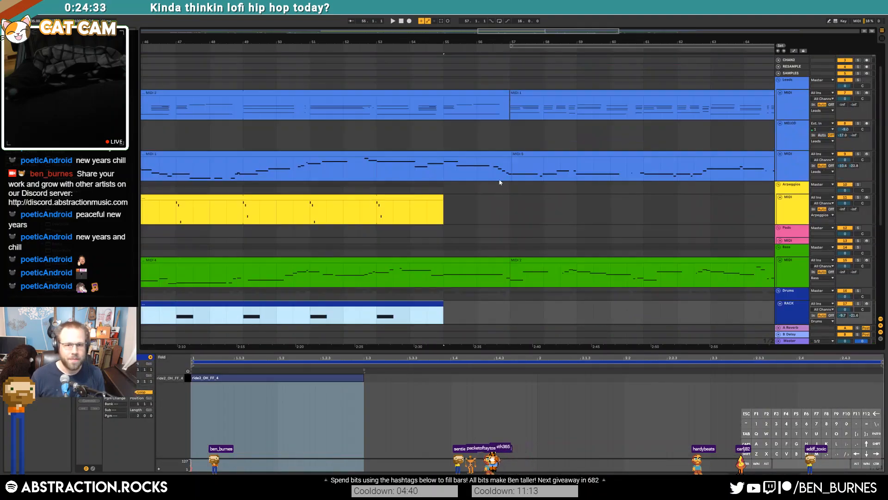
# Delete the melody MIDI section between bar 55 and 56.3
pyautogui.scroll(2, 499, 182)
pyautogui.moveTo(448, 201); pyautogui.dragTo(493, 201)
pyautogui.press('Delete')
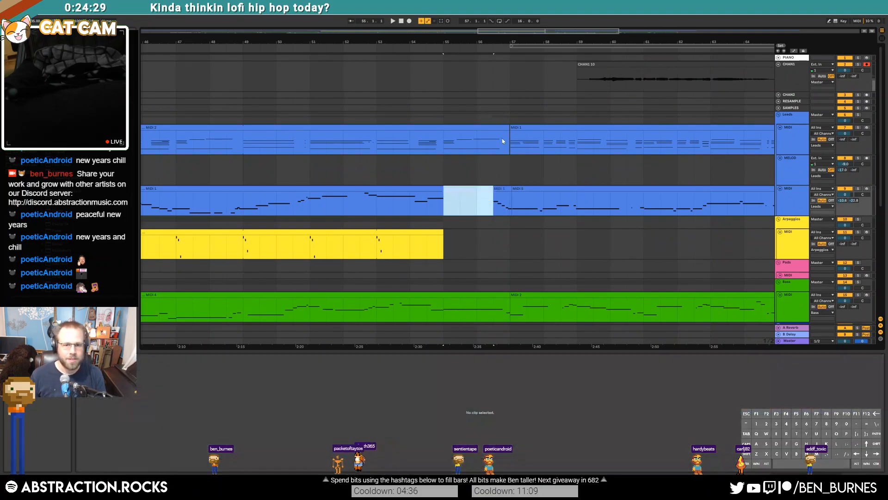
# Play the arrangement from bar 55 and split the upper Leads MIDI clip there, isolating bars 55 to 57
pyautogui.click(443, 145)
pyautogui.press('space')
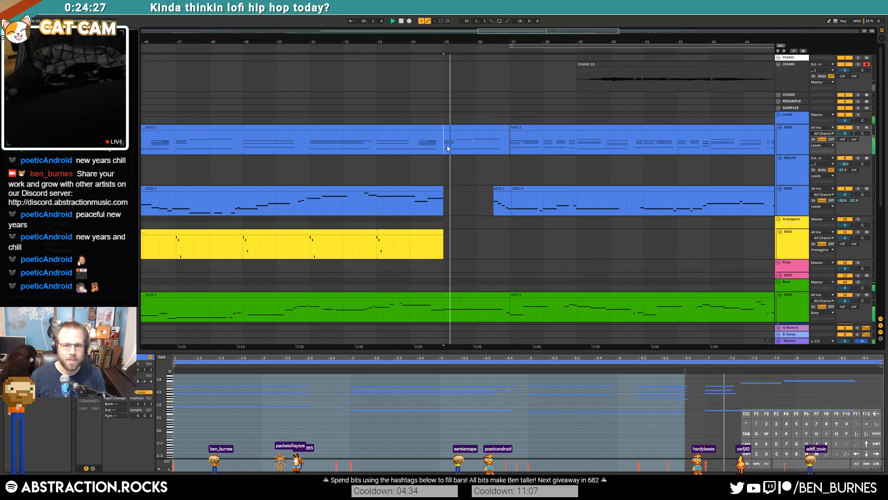
pyautogui.moveTo(460, 150)
pyautogui.mouseDown()
pyautogui.moveTo(468, 147)
pyautogui.moveTo(442, 143)
pyautogui.mouseUp()
pyautogui.click(466, 128)
pyautogui.click(505, 149)
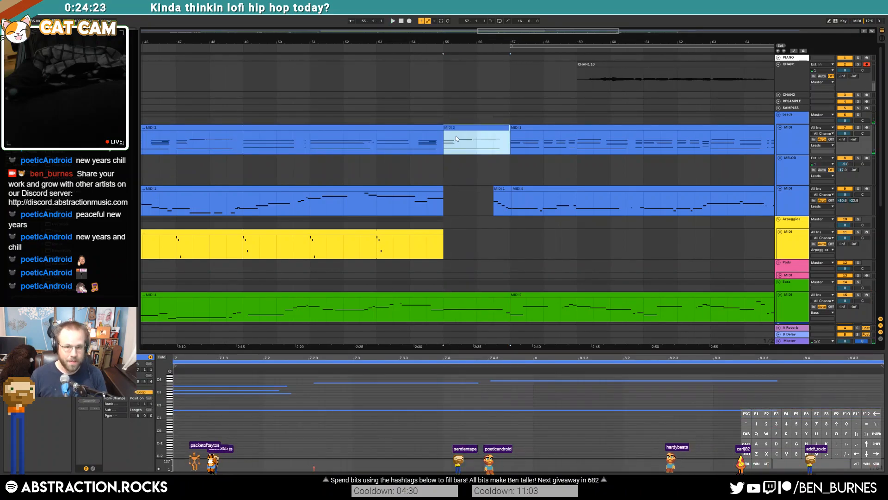
# Deactivate the lower notes of the chord that opens the split Leads clip at bar 55
pyautogui.moveTo(309, 397); pyautogui.dragTo(257, 388)
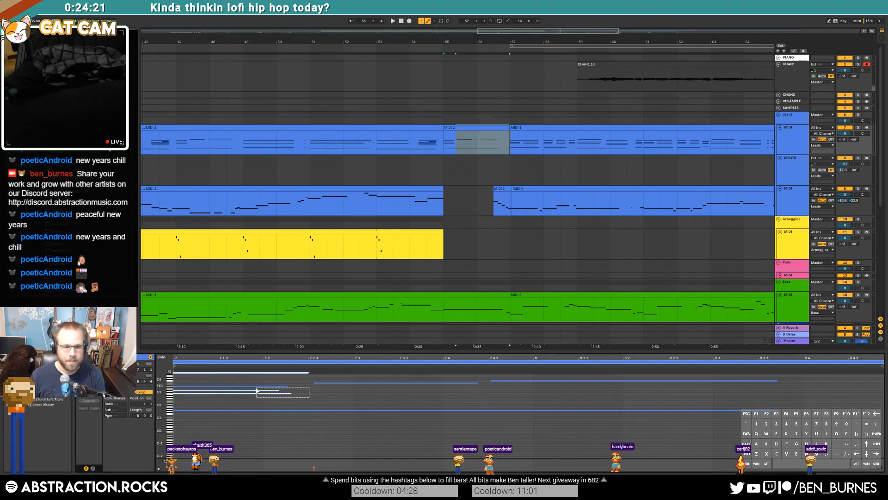
pyautogui.press('0')
pyautogui.click(486, 244)
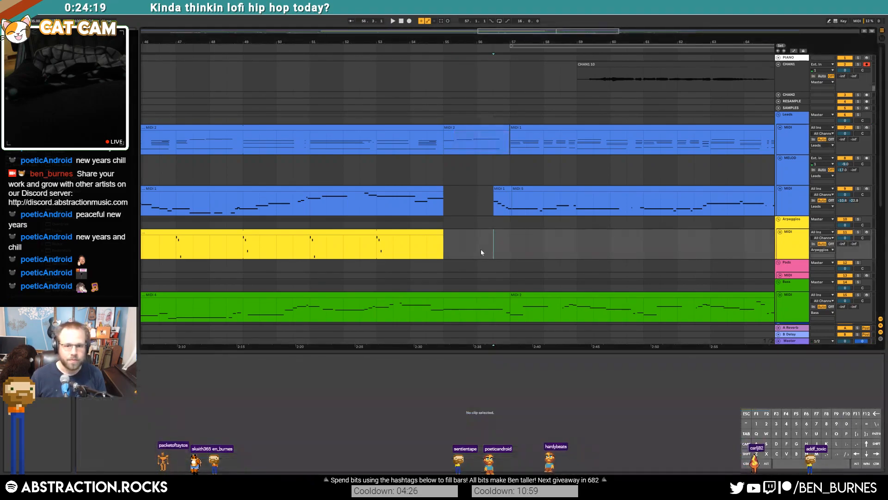
# Record a short audio take on CHAN1 starting at 53.3, running through the gap after bar 55
pyautogui.click(396, 78)
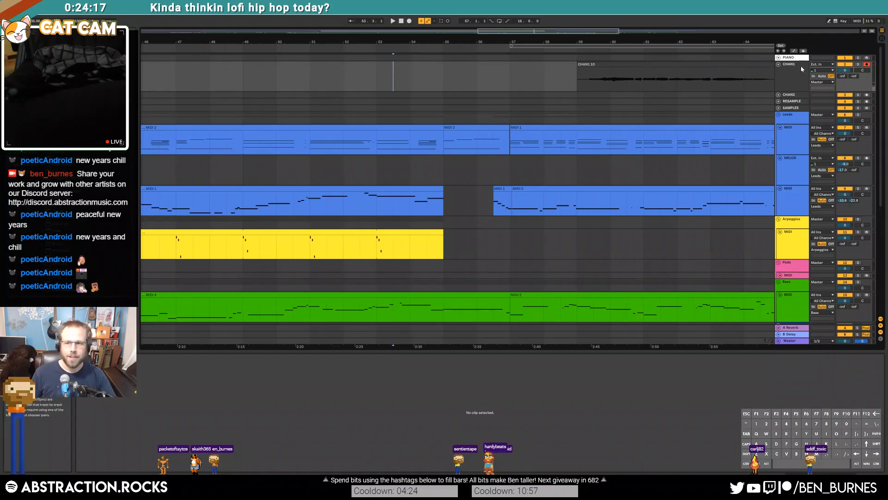
pyautogui.press('F9')
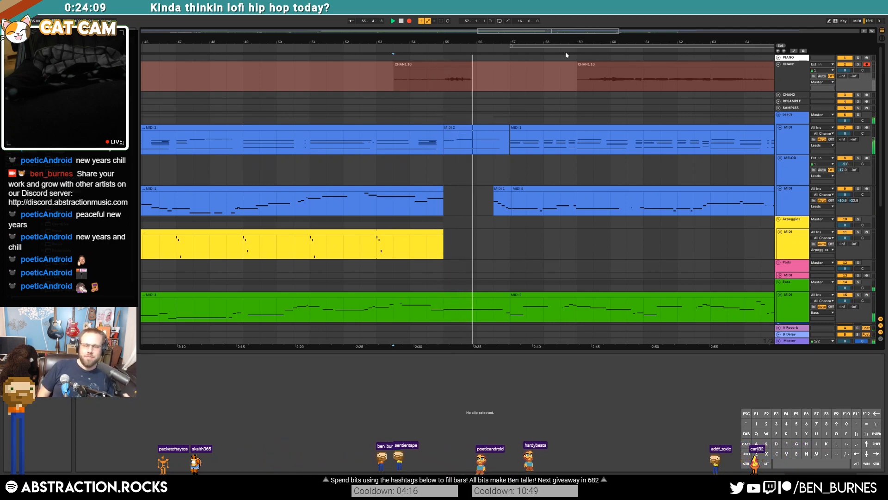
pyautogui.press('space')
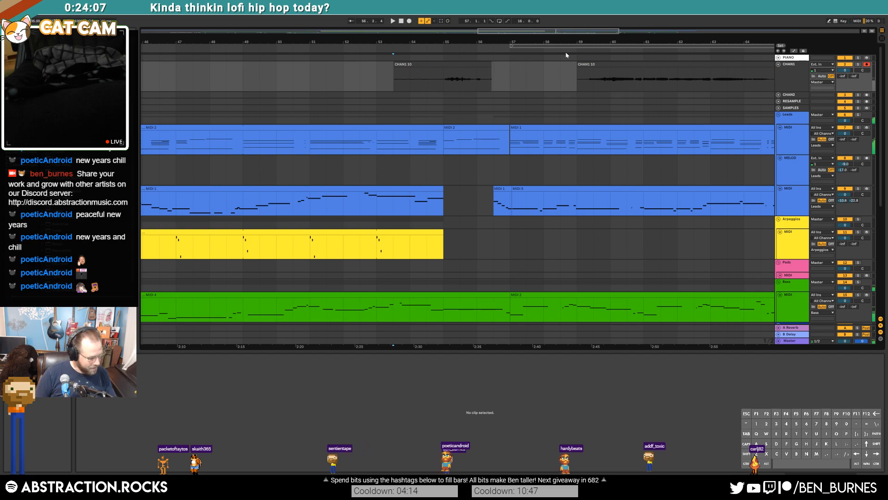
# Trim the short CHAN1 recording to start at bar 55 and end just after 56.2
pyautogui.moveTo(395, 66)
pyautogui.mouseDown()
pyautogui.moveTo(445, 72)
pyautogui.moveTo(487, 64)
pyautogui.mouseUp()
pyautogui.click(493, 72)
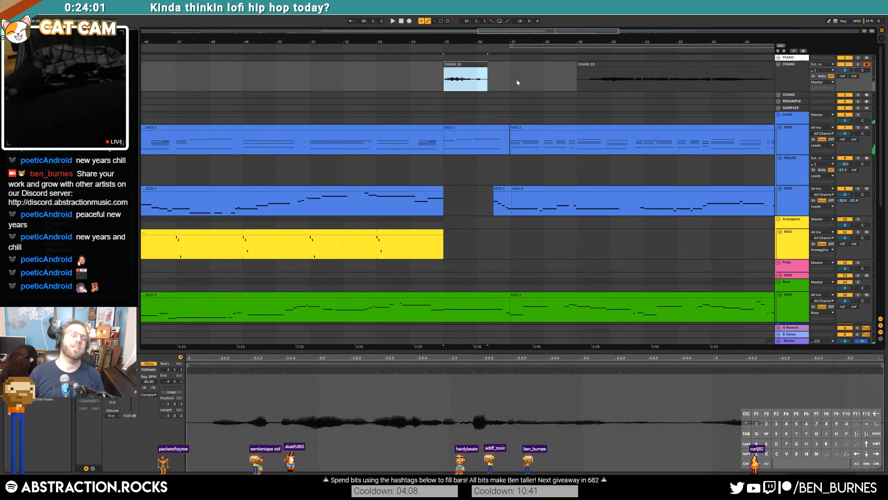
pyautogui.click(514, 66)
# Insert a new audio track below the city traffic track in Ambiences and move the short CHAN1 recording onto it at bar 55
pyautogui.scroll(-4, 475, 247)
pyautogui.scroll(-5, 475, 248)
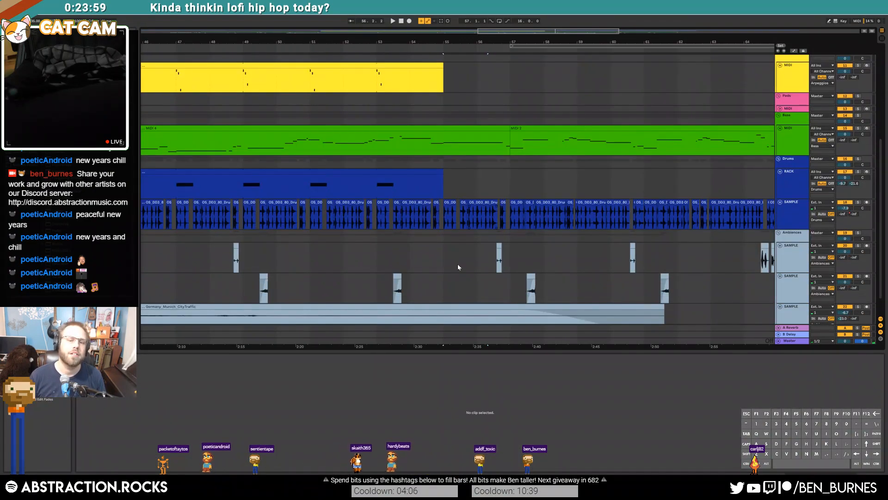
pyautogui.click(790, 306)
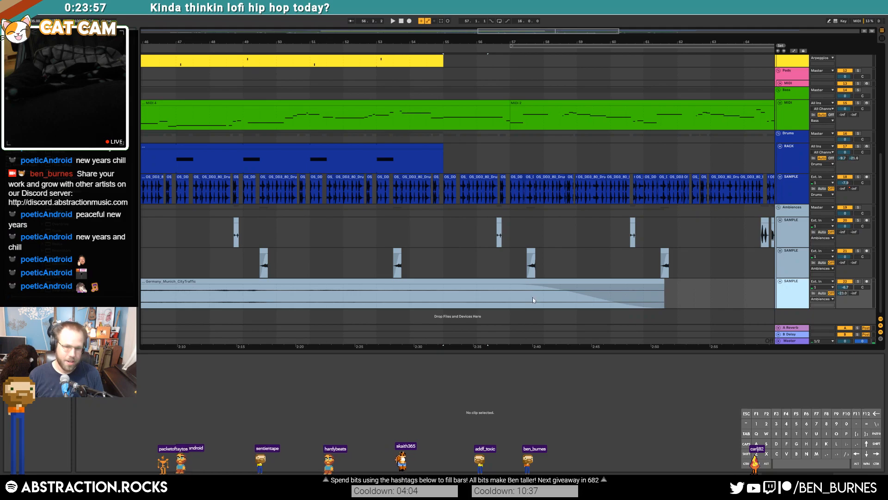
pyautogui.hotkey('ctrl', 't')
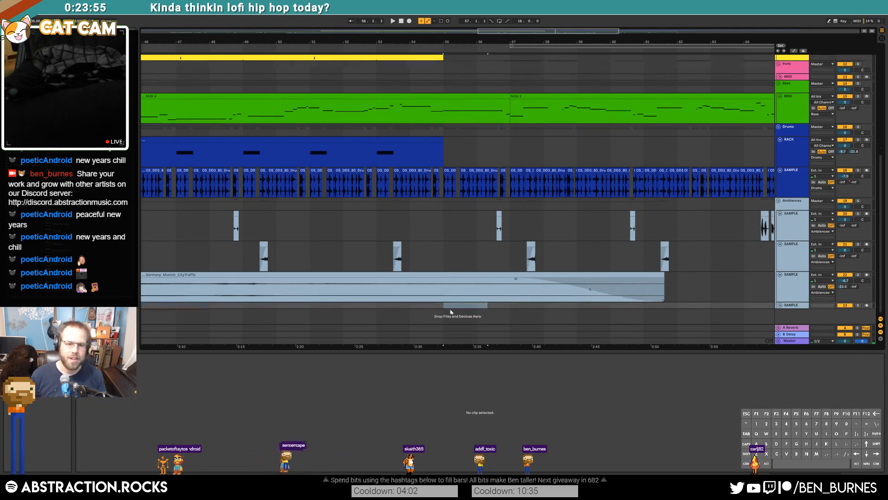
pyautogui.hotkey('ctrl', 'v')
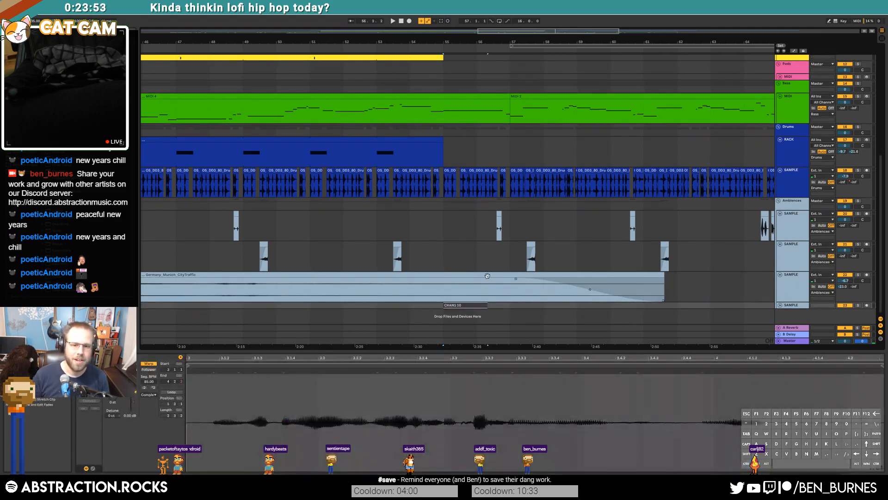
# Assign the new Ambiences track's colour to its clip
pyautogui.rightClick(792, 295)
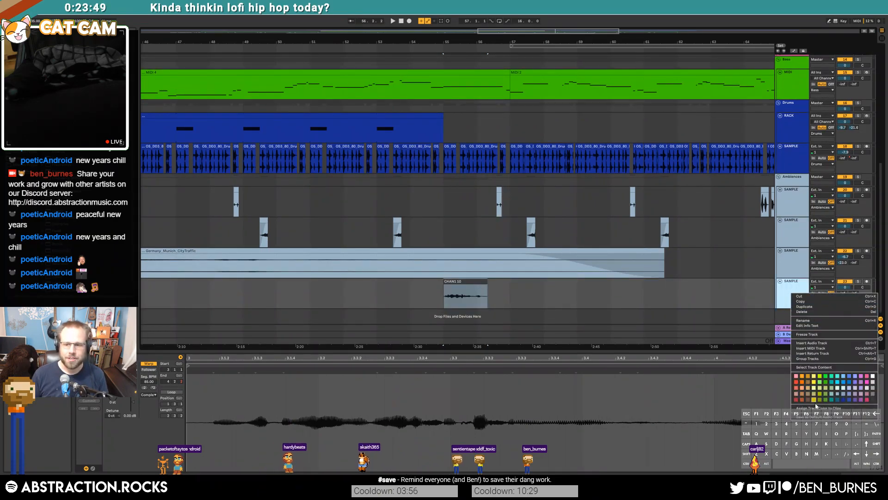
pyautogui.click(819, 408)
pyautogui.click(543, 298)
# Lower the short recording's clip gain by about 3 dB and play it back from just before bar 55
pyautogui.click(461, 282)
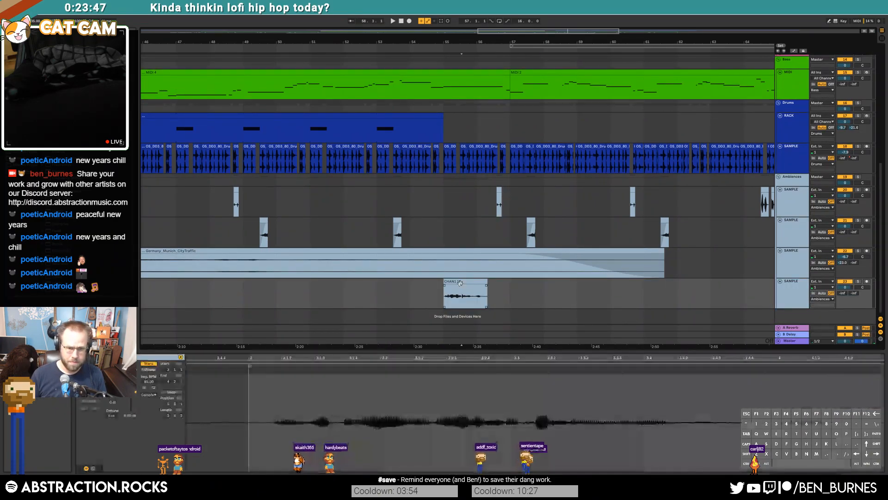
pyautogui.moveTo(134, 402); pyautogui.dragTo(133, 404)
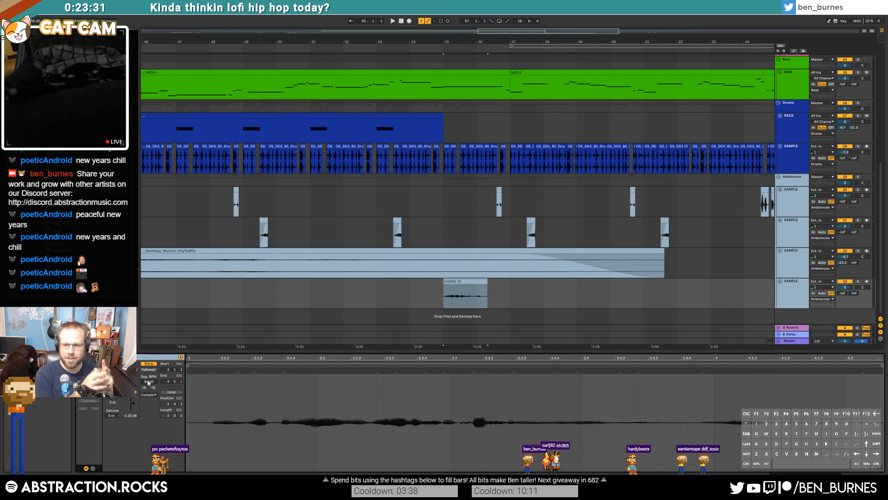
pyautogui.click(433, 290)
pyautogui.press('space')
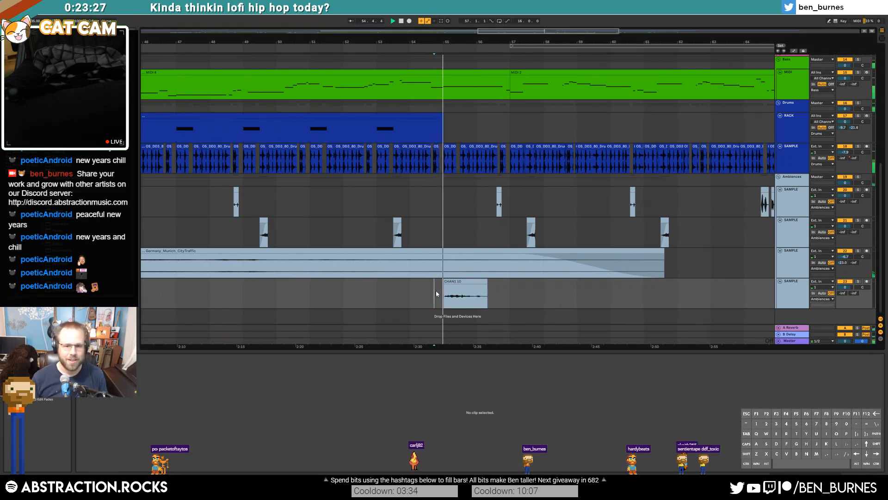
# Shape the new SAMPLE track with EQ Eight, cutting lows and highs around the mids, and play the recording back
pyautogui.click(466, 282)
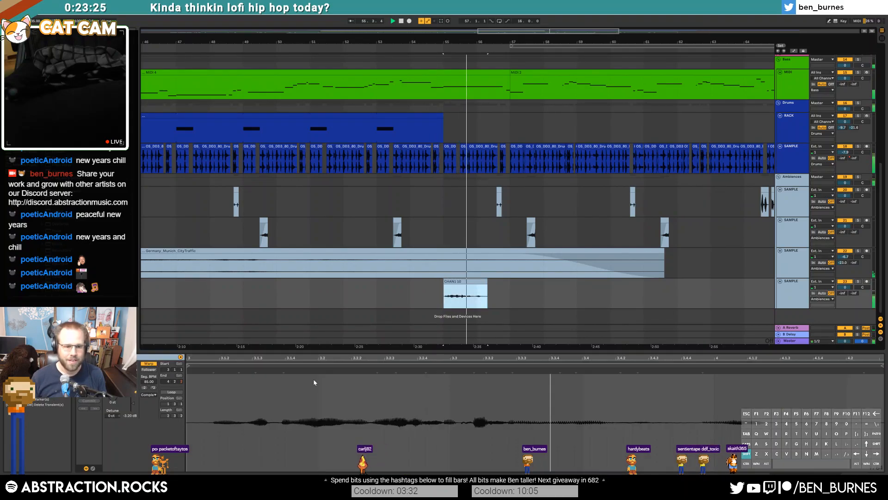
pyautogui.hotkey('shift', 'Tab')
pyautogui.click(84, 409)
pyautogui.press('space')
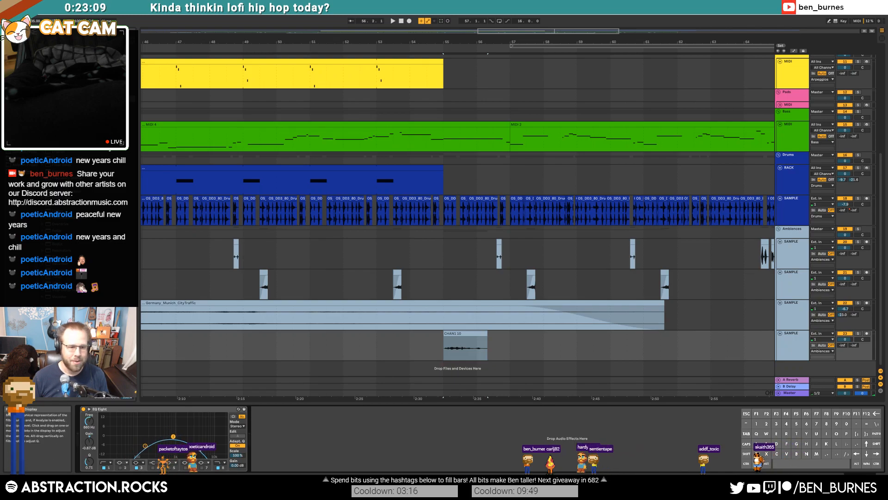
pyautogui.click(431, 343)
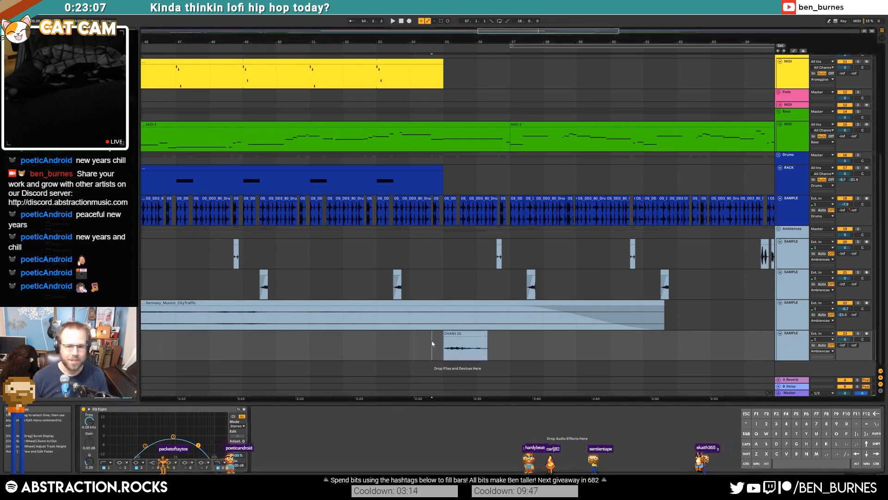
pyautogui.press('space')
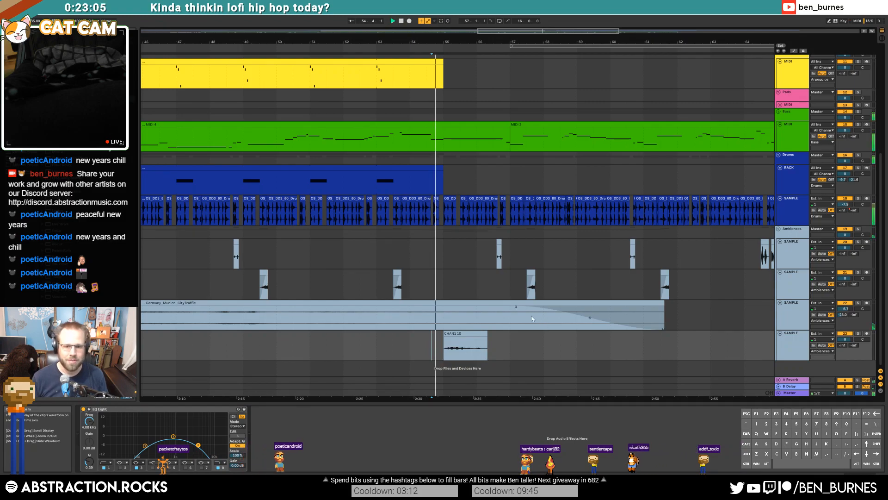
# Transpose the short recording at bar 55 down 3 semitones and insert a Compressor ahead of its track's EQ Eight
pyautogui.doubleClick(456, 333)
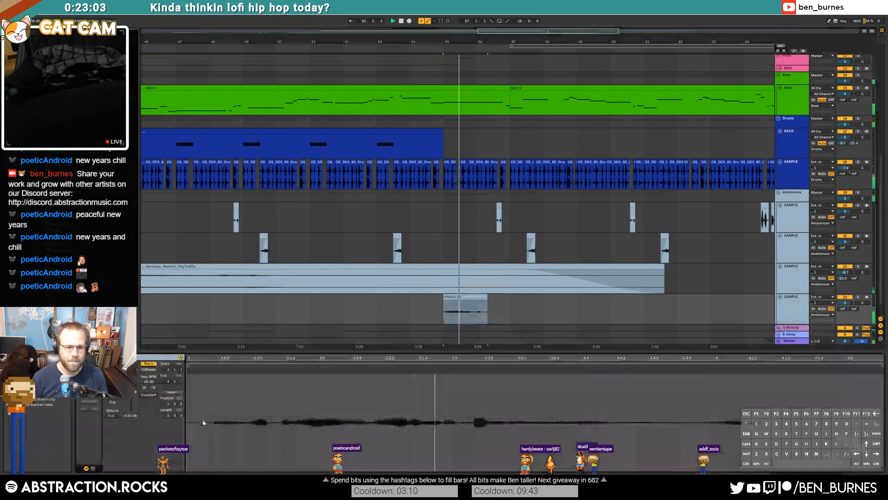
pyautogui.moveTo(113, 393); pyautogui.dragTo(112, 396)
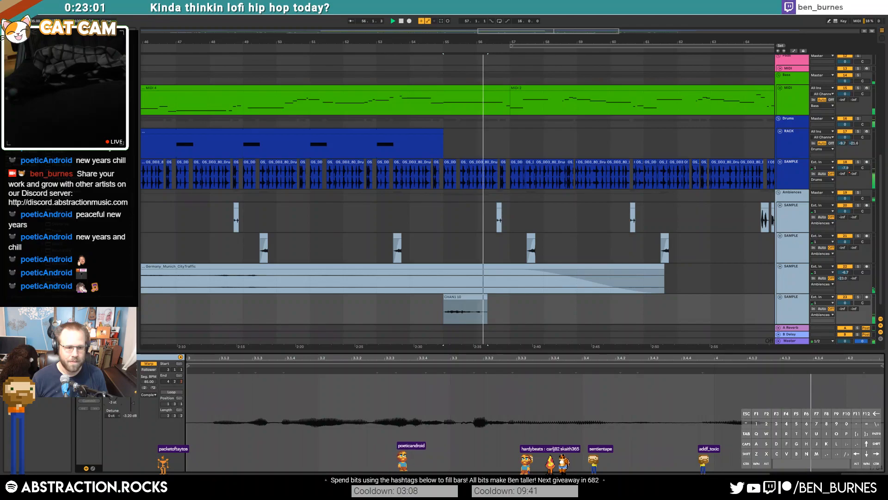
pyautogui.hotkey('shift', 'Tab')
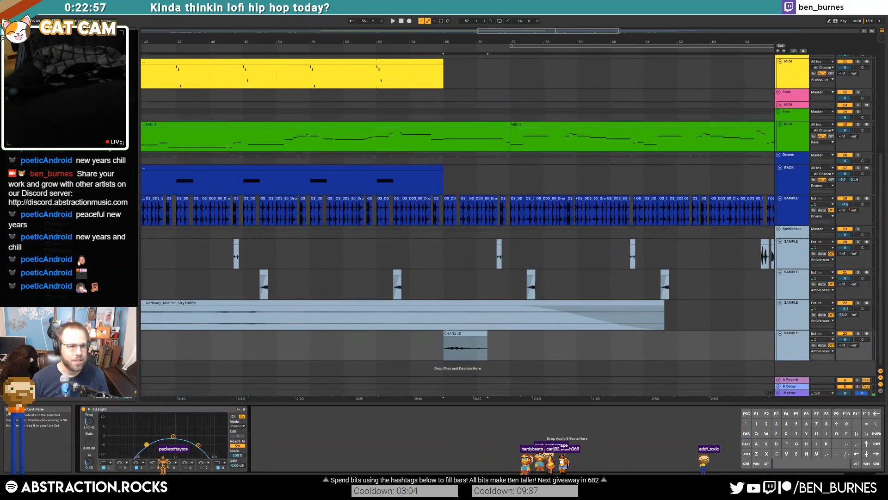
pyautogui.click(110, 444)
pyautogui.press('space')
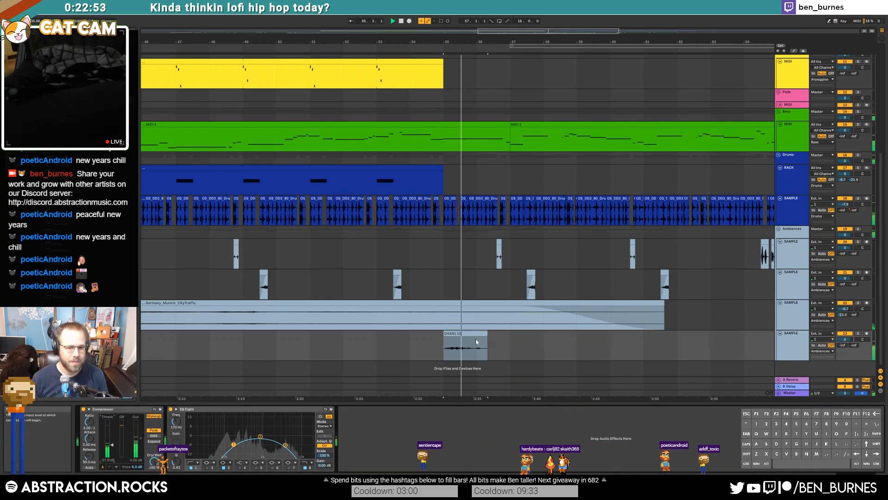
# Switch the short recording's warp mode to Texture, adjust its grain size and play it back
pyautogui.doubleClick(465, 334)
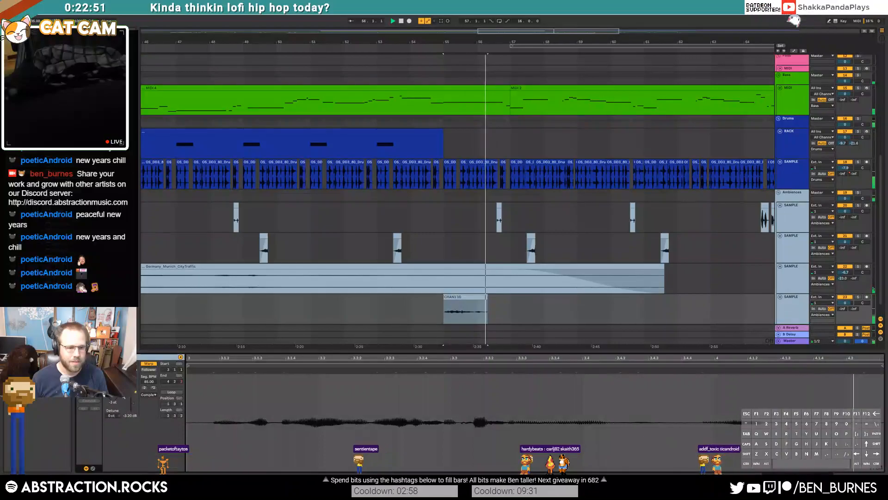
pyautogui.press('Up')
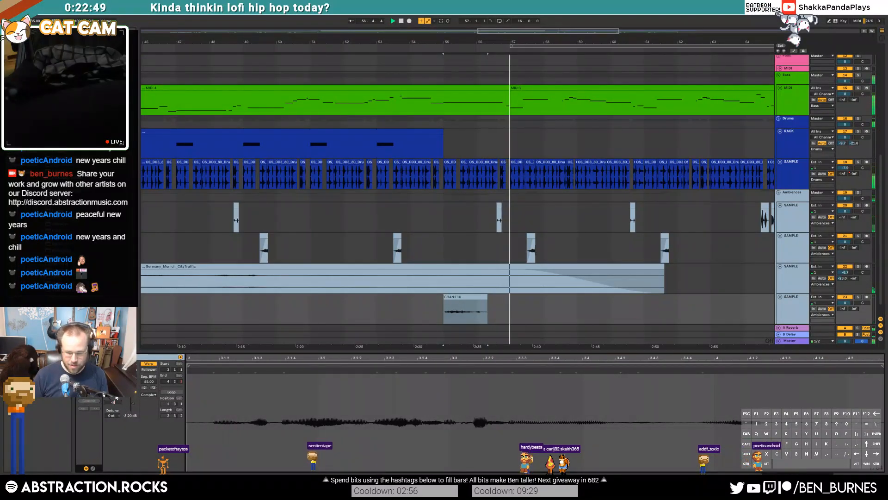
pyautogui.press('space')
pyautogui.press('space')
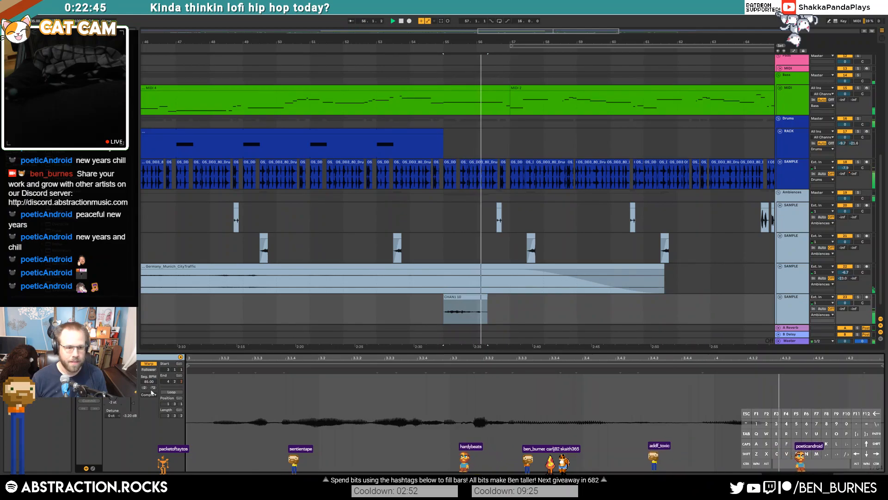
pyautogui.click(154, 413)
pyautogui.press('space')
pyautogui.moveTo(149, 405)
pyautogui.mouseDown()
pyautogui.moveTo(149, 422)
pyautogui.moveTo(149, 396)
pyautogui.moveTo(149, 407)
pyautogui.mouseUp()
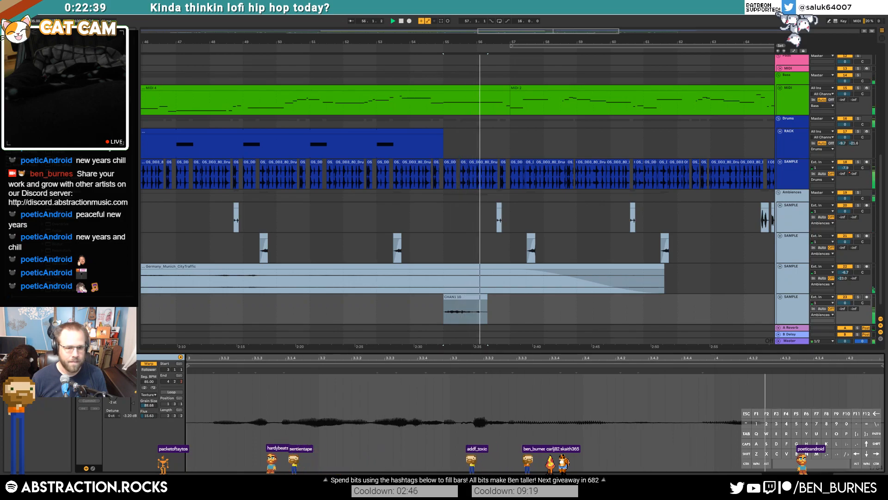
# Trim a little off the end of the short recording at bar 55
pyautogui.moveTo(487, 299); pyautogui.dragTo(484, 299)
pyautogui.hotkey('shift', 'Tab')
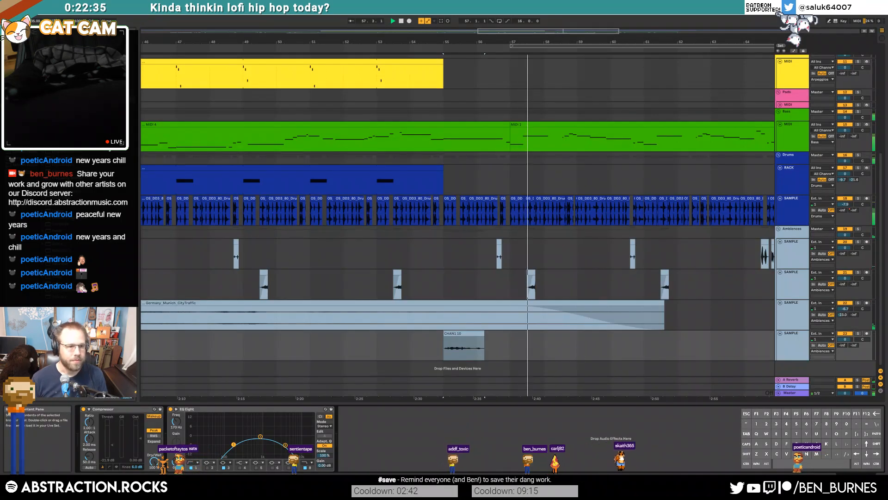
pyautogui.press('space')
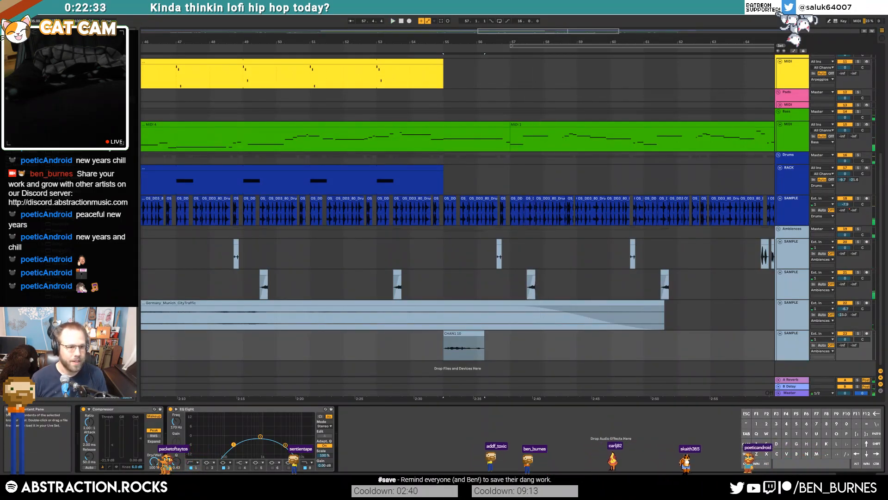
# Insert Erosion between the Compressor and EQ Eight, tune its frequency and amount, and raise the track's reverb send
pyautogui.moveTo(64, 151); pyautogui.dragTo(190, 448)
pyautogui.press('space')
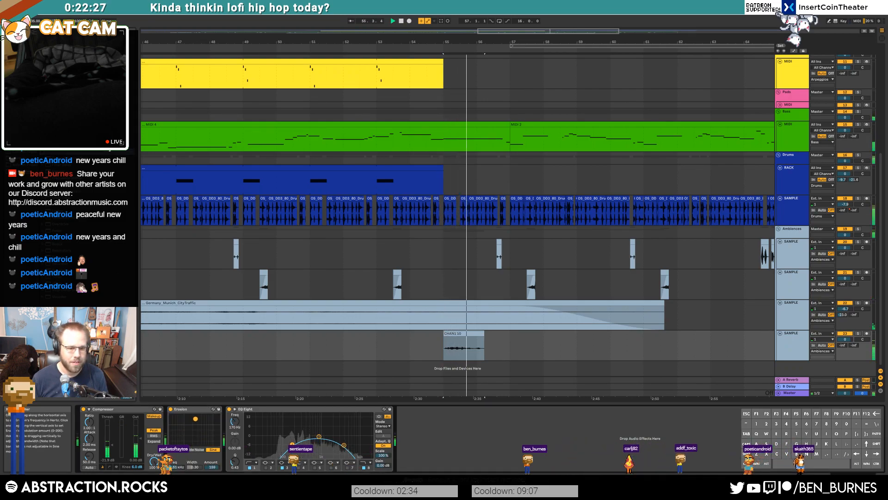
pyautogui.moveTo(198, 435); pyautogui.dragTo(198, 434)
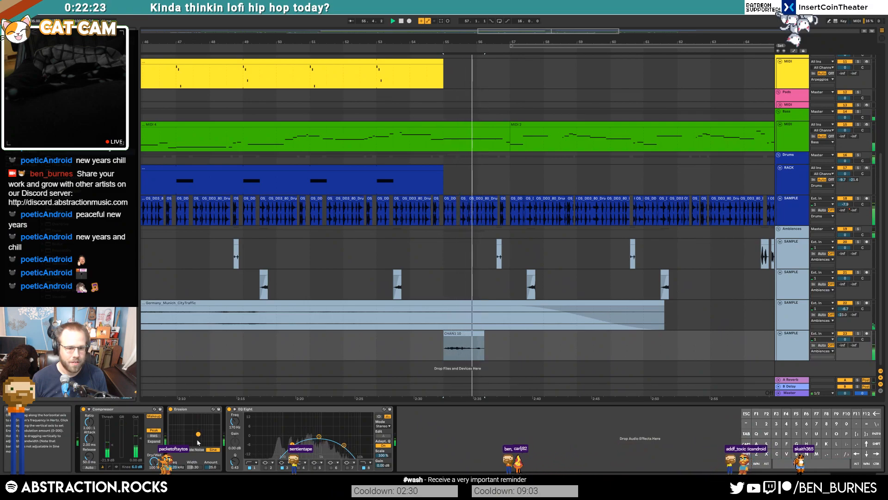
pyautogui.moveTo(212, 467); pyautogui.dragTo(212, 470)
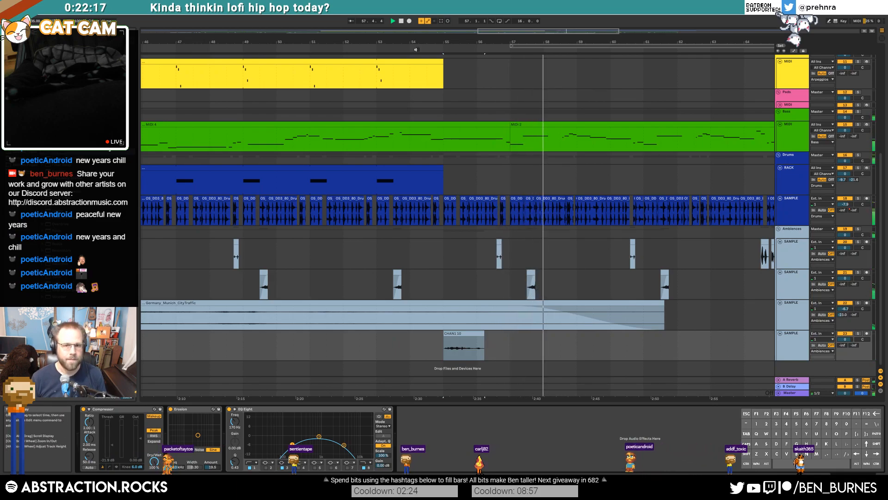
pyautogui.moveTo(418, 42); pyautogui.dragTo(356, 29)
pyautogui.moveTo(842, 345)
pyautogui.mouseDown()
pyautogui.moveTo(843, 321)
pyautogui.moveTo(845, 342)
pyautogui.mouseUp()
# Move the long CHAN1 recording from the CHAN1 track to bar 59 on the MELOD track in Leads and play it
pyautogui.scroll(8, 555, 236)
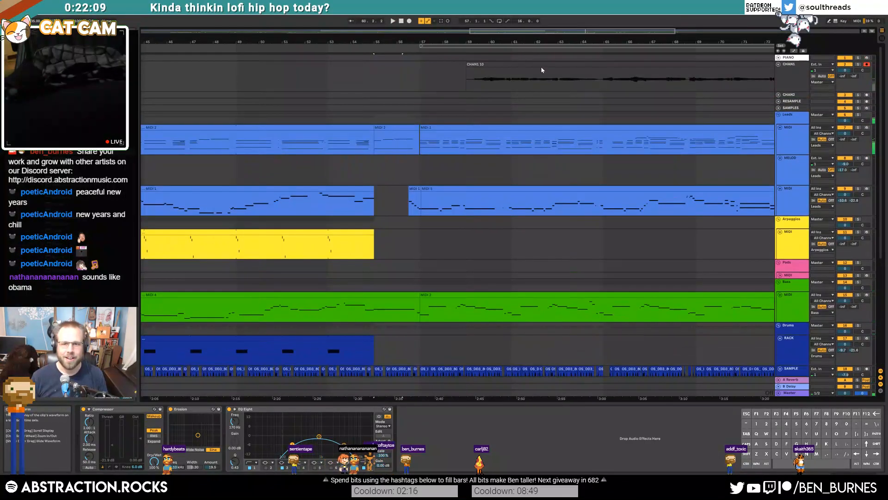
pyautogui.click(544, 69)
pyautogui.scroll(-1, 539, 139)
pyautogui.keyDown('ctrl'); pyautogui.scroll(-5, 533, 201); pyautogui.keyUp('ctrl')
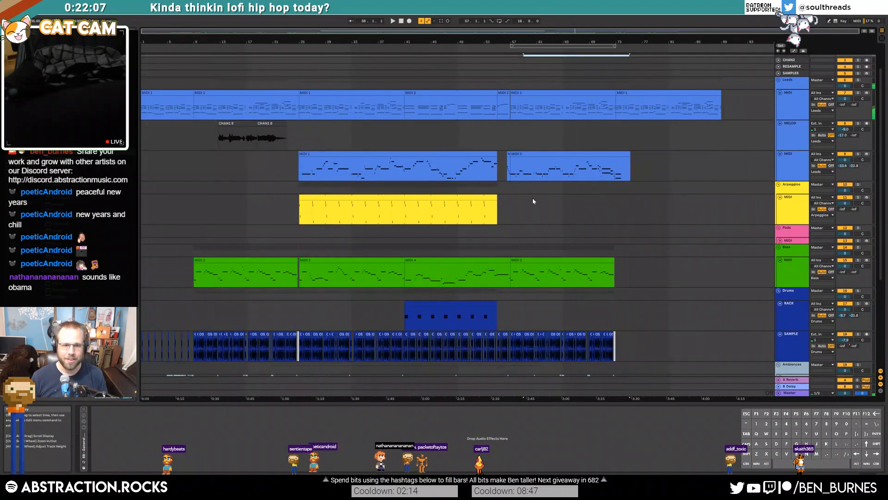
pyautogui.keyDown('ctrl'); pyautogui.scroll(5, 531, 134); pyautogui.keyUp('ctrl')
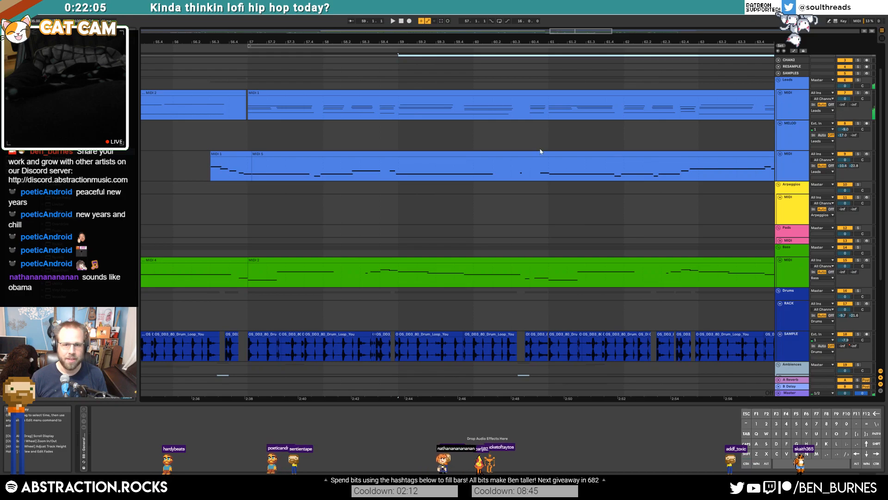
pyautogui.scroll(1, 415, 168)
pyautogui.click(401, 171)
pyautogui.hotkey('ctrl', 'v')
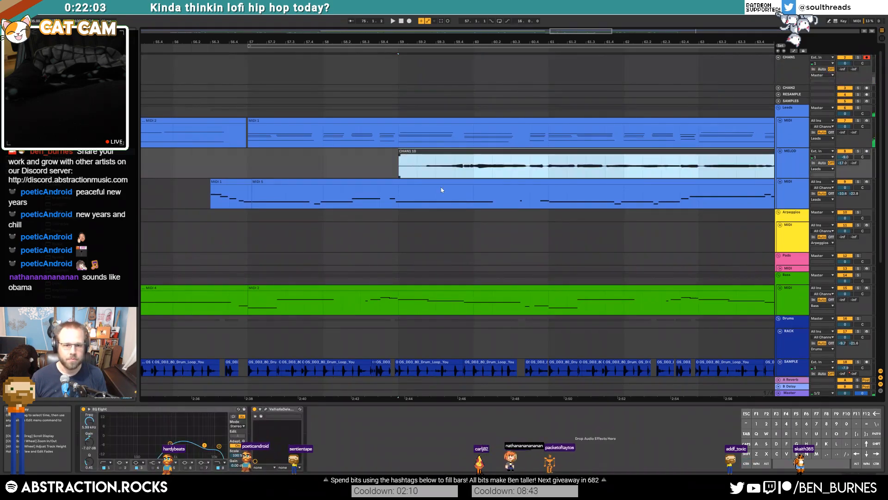
pyautogui.press('space')
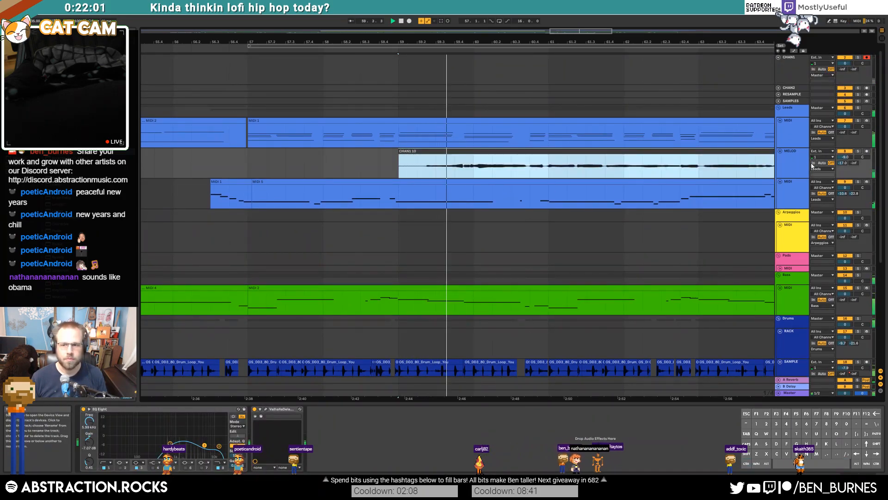
# Raise the clip gain of the long recording on the MELOD track to about 5.4 dB during playback
pyautogui.moveTo(512, 42); pyautogui.dragTo(432, 10)
pyautogui.doubleClick(547, 151)
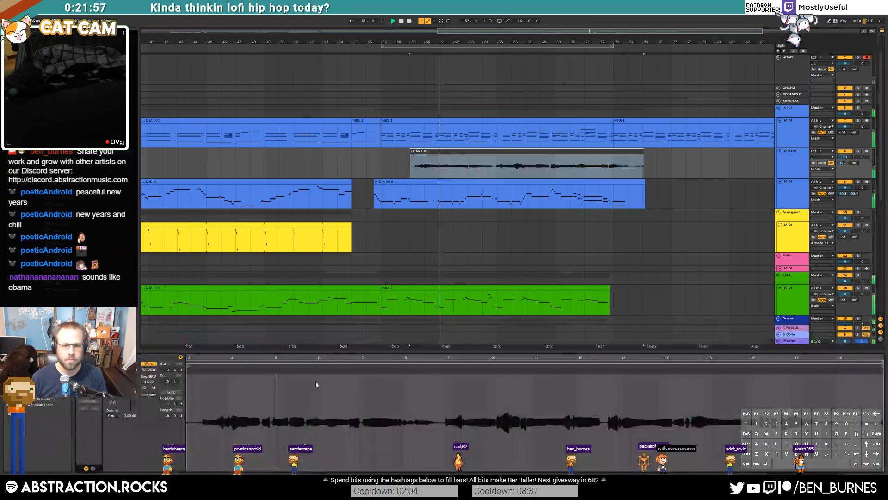
pyautogui.moveTo(132, 402); pyautogui.dragTo(133, 396)
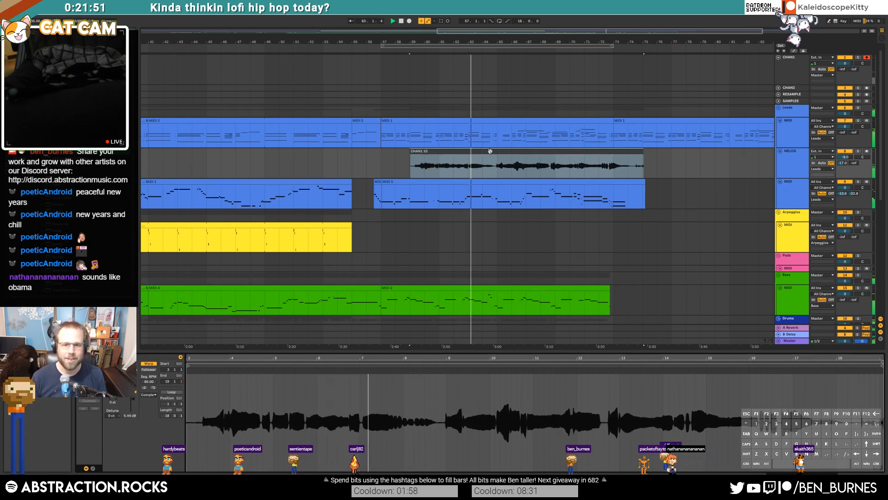
pyautogui.click(590, 253)
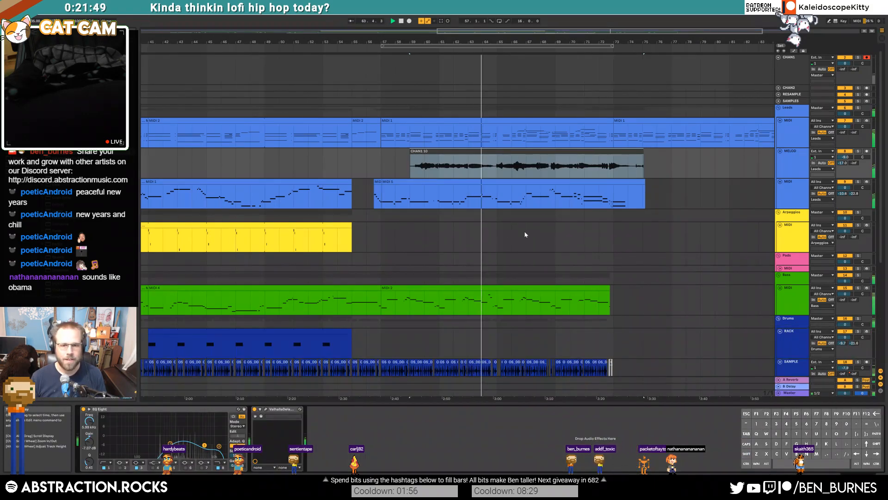
# Delete the second of the two neighbouring clips around bar 65 on the first Ambiences SAMPLE track
pyautogui.scroll(10, 502, 171)
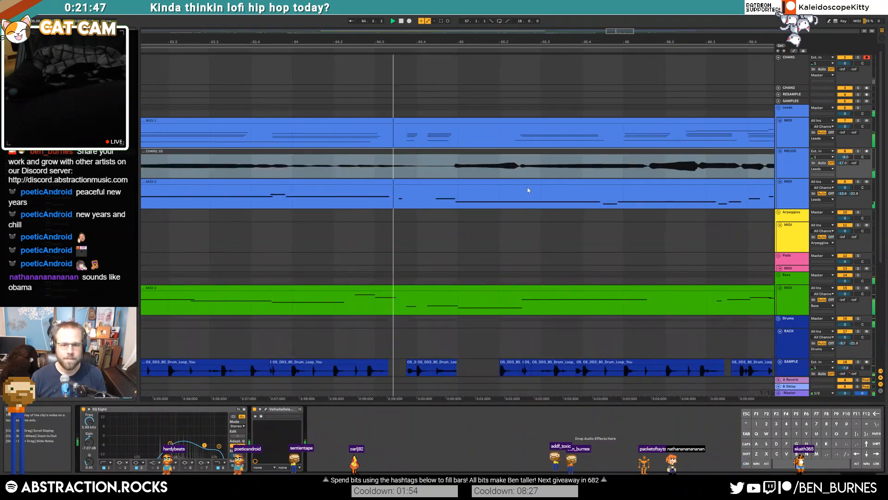
pyautogui.scroll(-5, 529, 190)
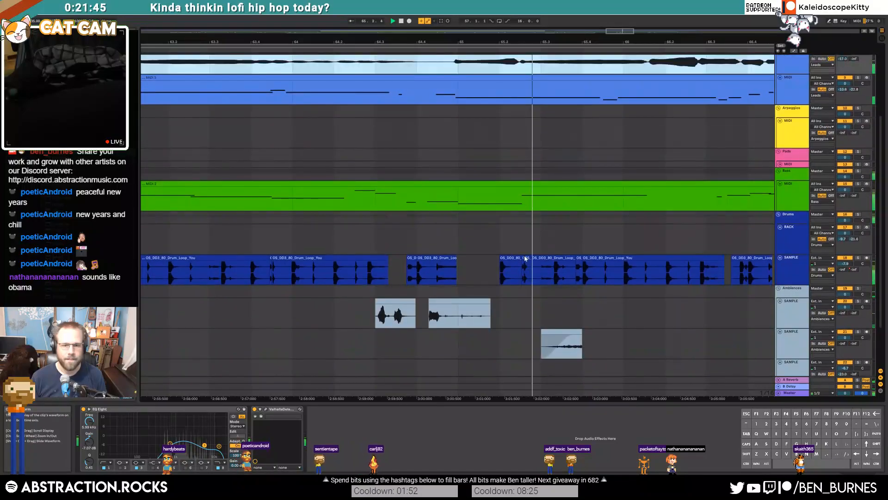
pyautogui.scroll(1, 525, 258)
pyautogui.click(444, 323)
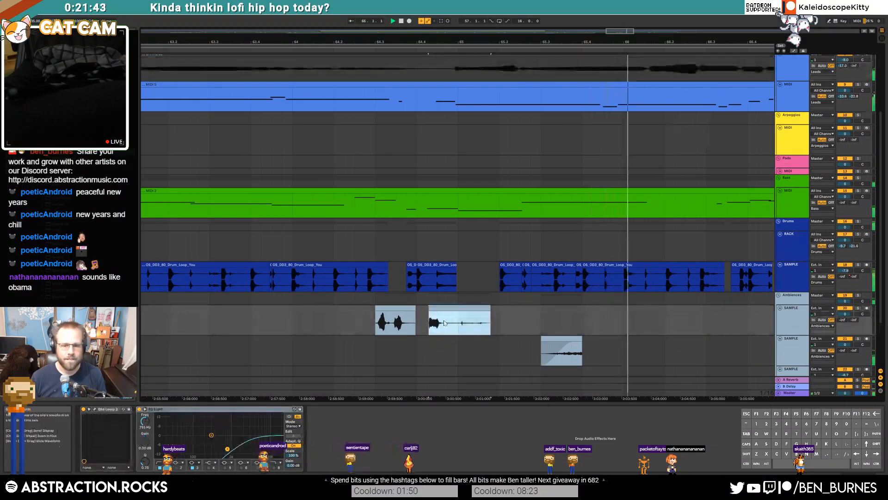
pyautogui.click(852, 321)
pyautogui.press('space')
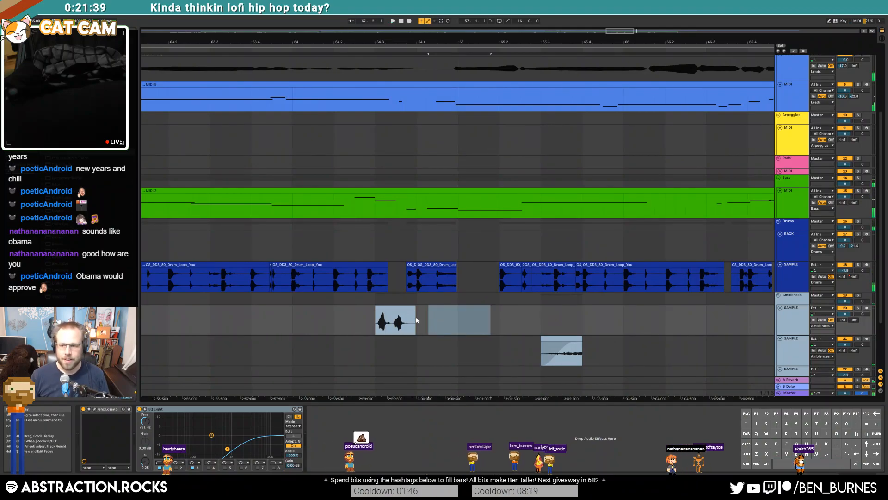
# Raise the B-Delay send automation beneath the remaining Ambiences clip just before bar 65 and play it back
pyautogui.press('a')
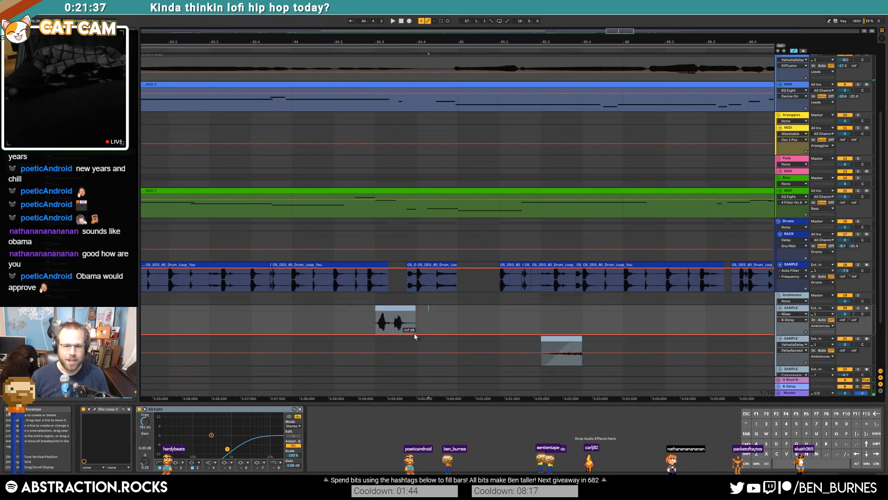
pyautogui.click(443, 334)
pyautogui.moveTo(396, 334); pyautogui.dragTo(396, 311)
pyautogui.click(367, 318)
pyautogui.press('space')
pyautogui.click(438, 323)
pyautogui.press('space')
pyautogui.press('a')
# Duplicate the last four-bar section of the second Ambiences SAMPLE track so its sample repeats from bar 73
pyautogui.scroll(-5, 488, 326)
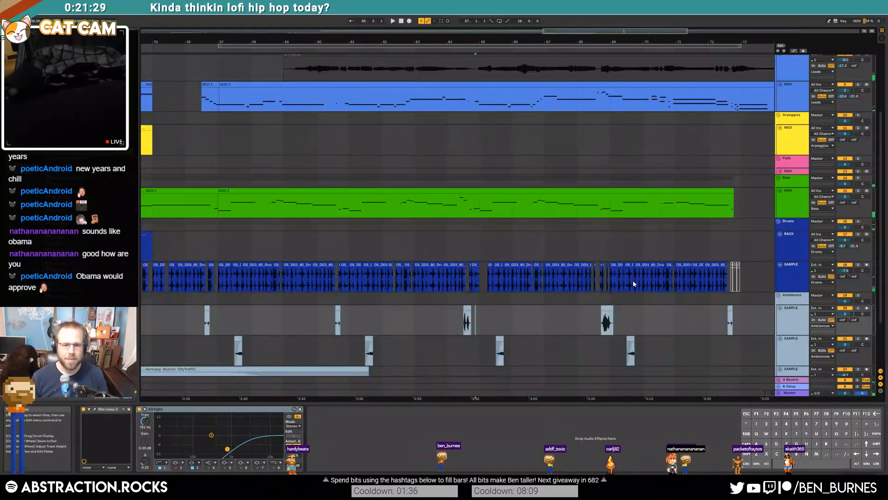
pyautogui.moveTo(594, 31); pyautogui.dragTo(618, 179)
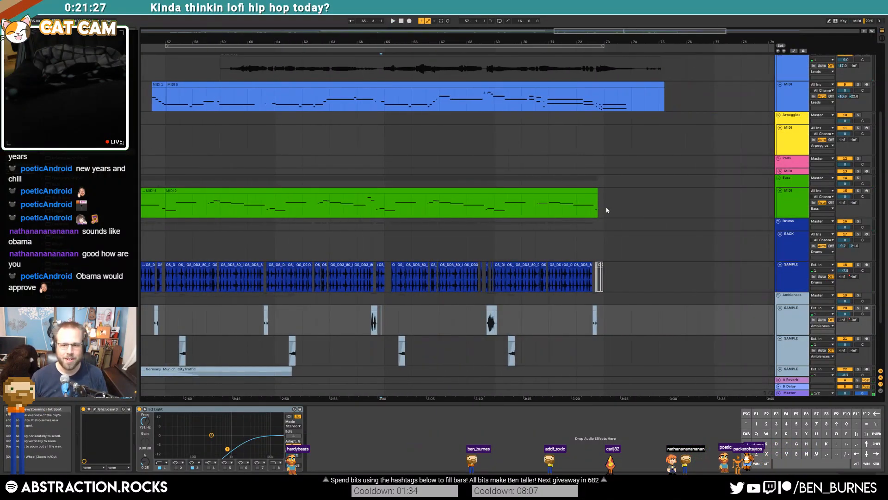
pyautogui.moveTo(581, 31); pyautogui.dragTo(523, 3)
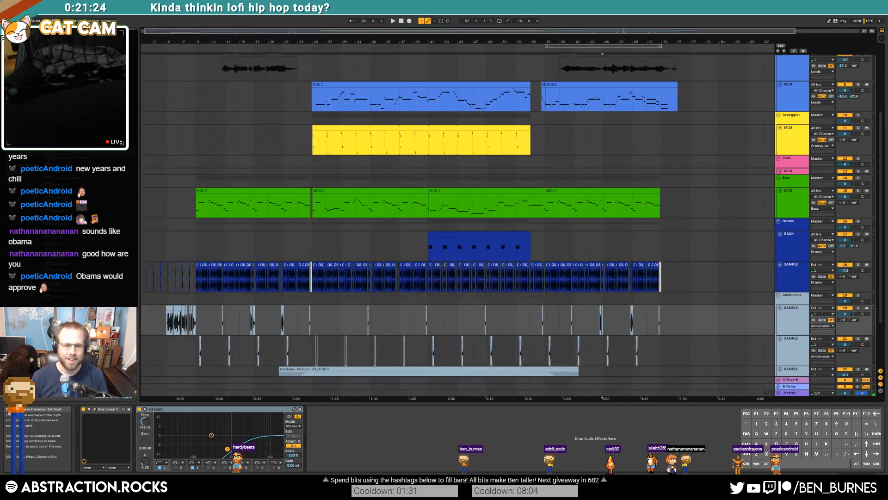
pyautogui.click(658, 351)
pyautogui.hotkey('ctrl', 'd')
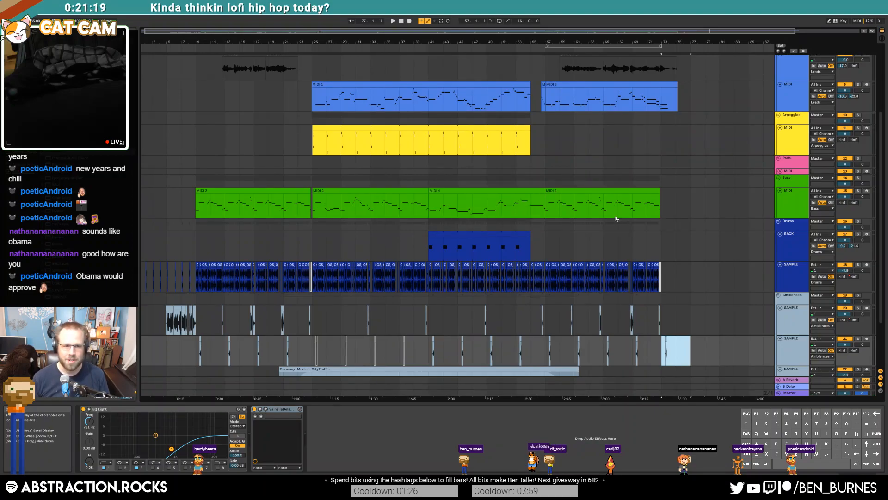
# Copy bars 29 to 37 of the Arpeggios MIDI clip and paste them at bar 65 on the same track
pyautogui.scroll(3, 640, 137)
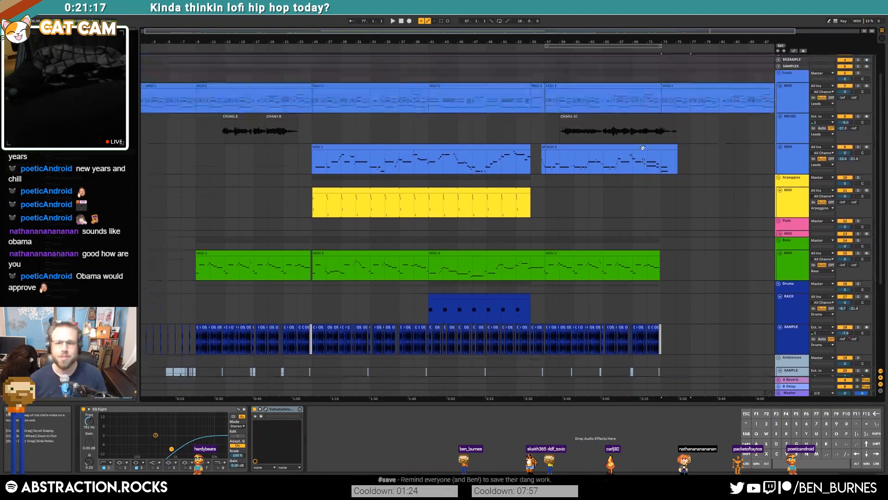
pyautogui.moveTo(345, 207); pyautogui.dragTo(401, 207)
pyautogui.scroll(-1, 578, 202)
pyautogui.scroll(-1, 578, 202)
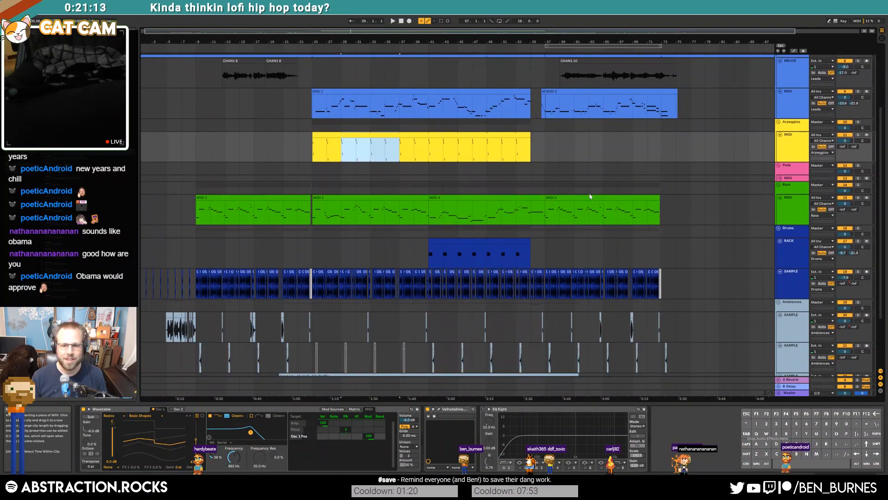
pyautogui.scroll(-1, 598, 187)
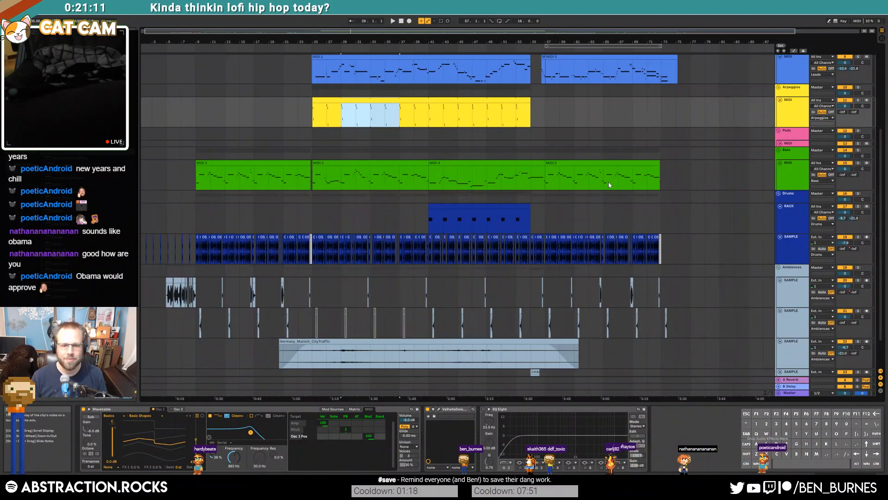
pyautogui.scroll(5, 623, 188)
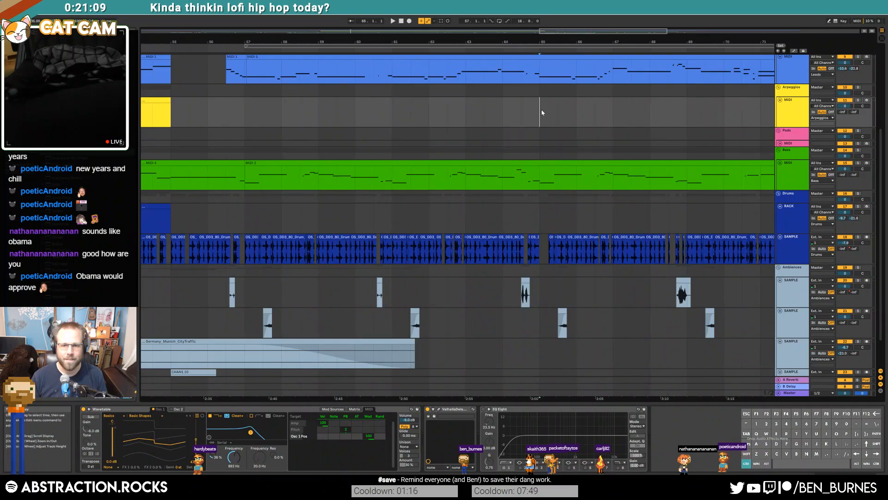
pyautogui.hotkey('ctrl', 'v')
# Extend the end of the pasted arpeggio clip to bar 75, near the end of the lead melody clip
pyautogui.scroll(-5, 703, 134)
pyautogui.moveTo(620, 102); pyautogui.dragTo(630, 102)
pyautogui.scroll(2, 638, 159)
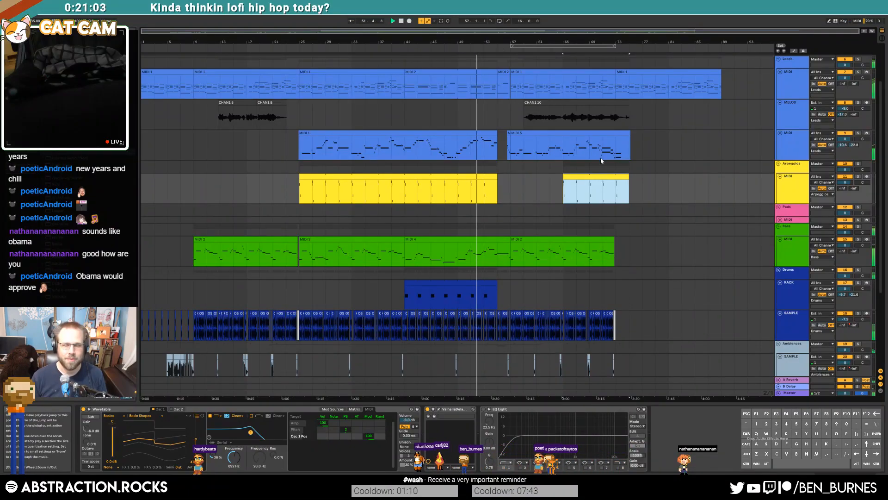
# Lower the volume of the fourth Ambiences SAMPLE track while the vocal clip near bar 55 plays
pyautogui.scroll(-3, 601, 161)
pyautogui.click(793, 347)
pyautogui.moveTo(853, 340); pyautogui.dragTo(852, 352)
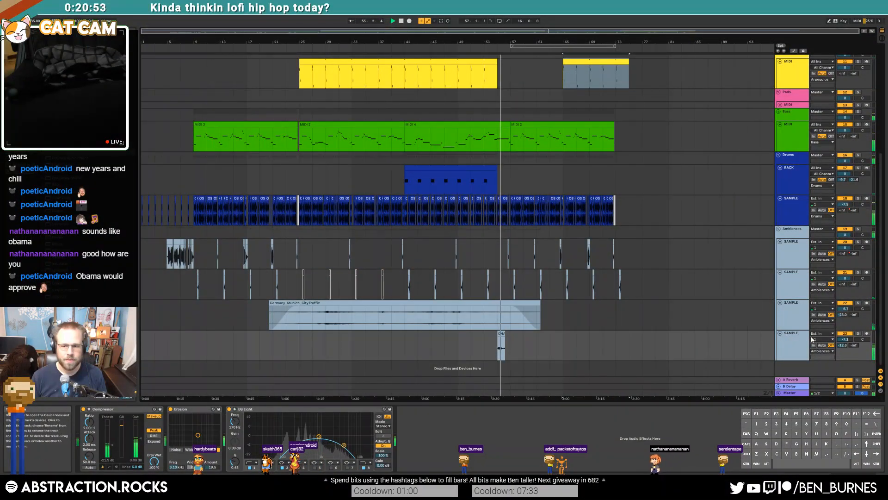
pyautogui.moveTo(842, 345); pyautogui.dragTo(845, 338)
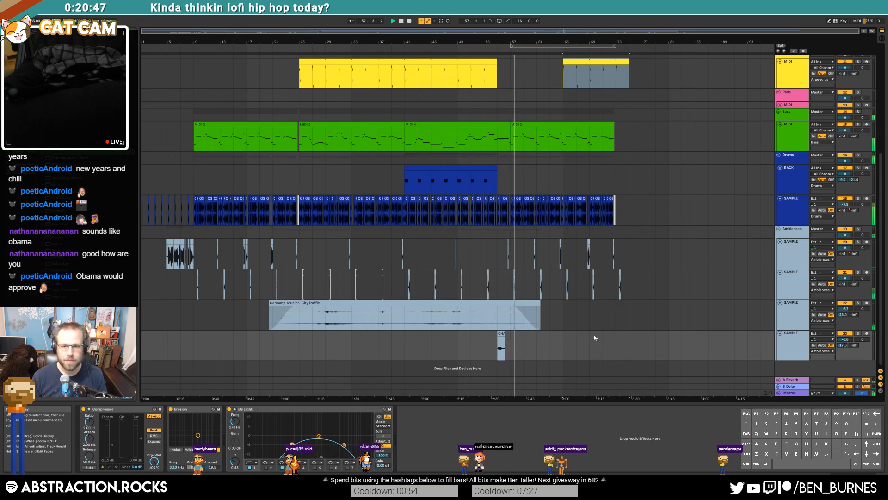
# Trim the end of the CHAN1 10 audio clip to just before bar 75 and select the clip
pyautogui.press('a')
pyautogui.scroll(5, 555, 331)
pyautogui.press('a')
pyautogui.scroll(1, 593, 334)
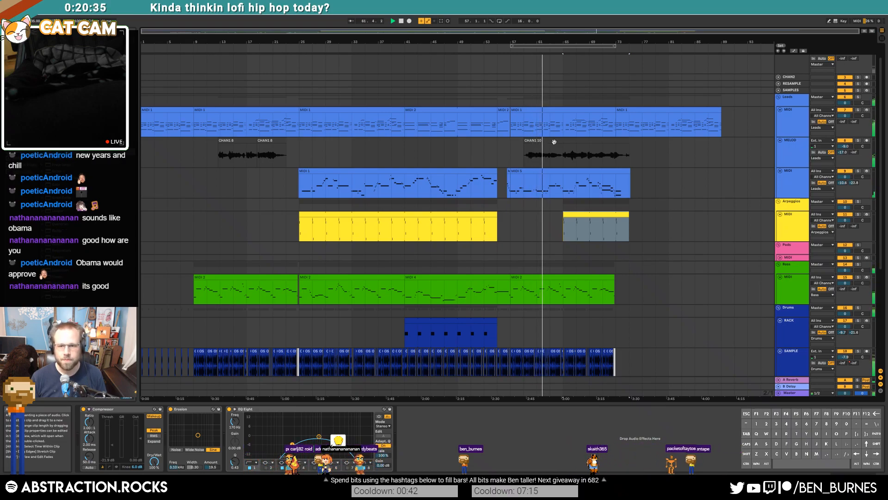
pyautogui.scroll(5, 621, 151)
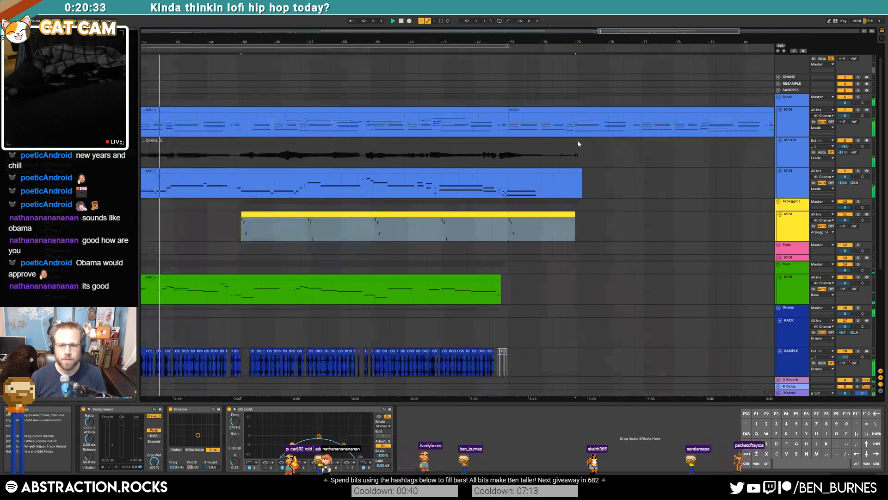
pyautogui.click(370, 151)
pyautogui.scroll(-5, 371, 155)
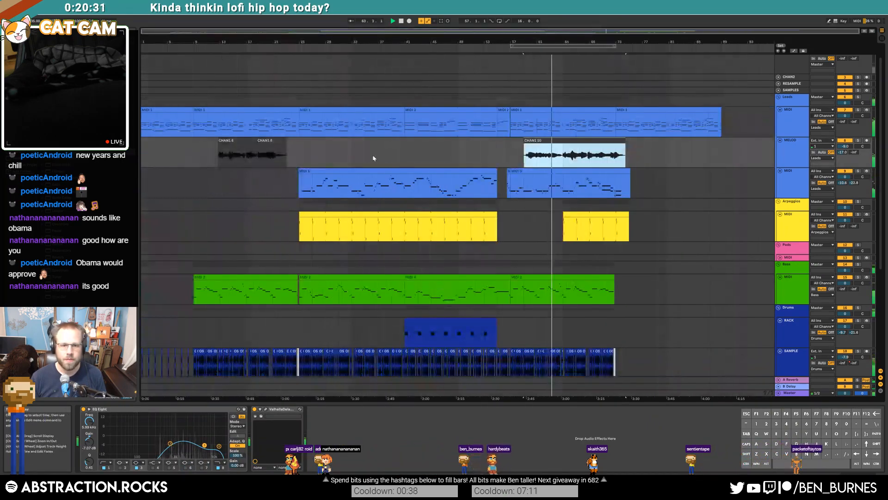
# Try raising the EQ Eight dip on the drums SAMPLE track during playback from bar 61, and undo the change
pyautogui.scroll(-3, 546, 271)
pyautogui.scroll(6, 547, 272)
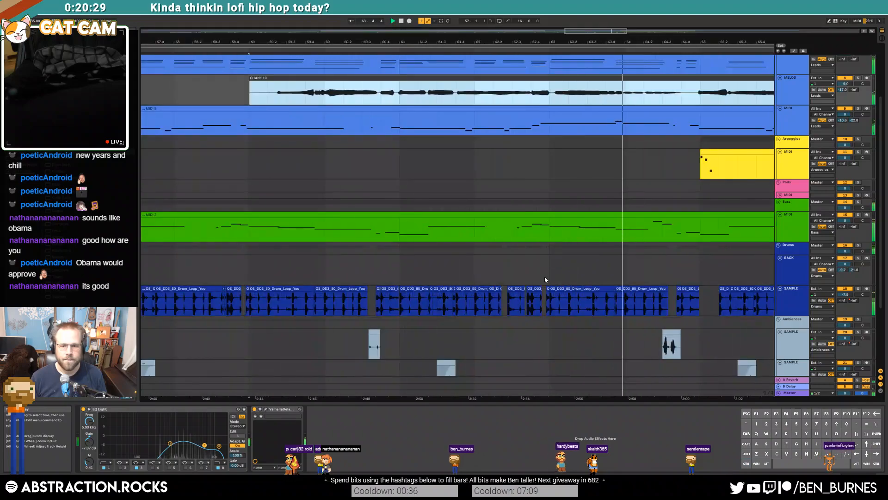
pyautogui.click(779, 304)
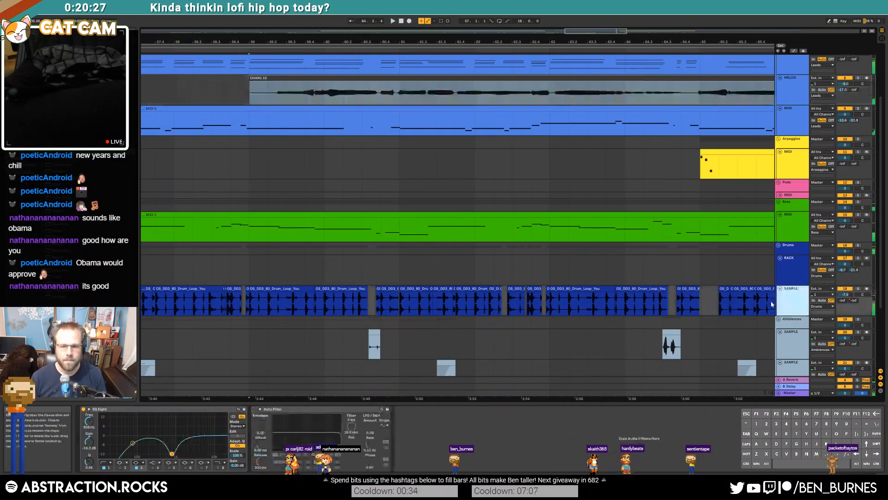
pyautogui.moveTo(172, 456); pyautogui.dragTo(171, 447)
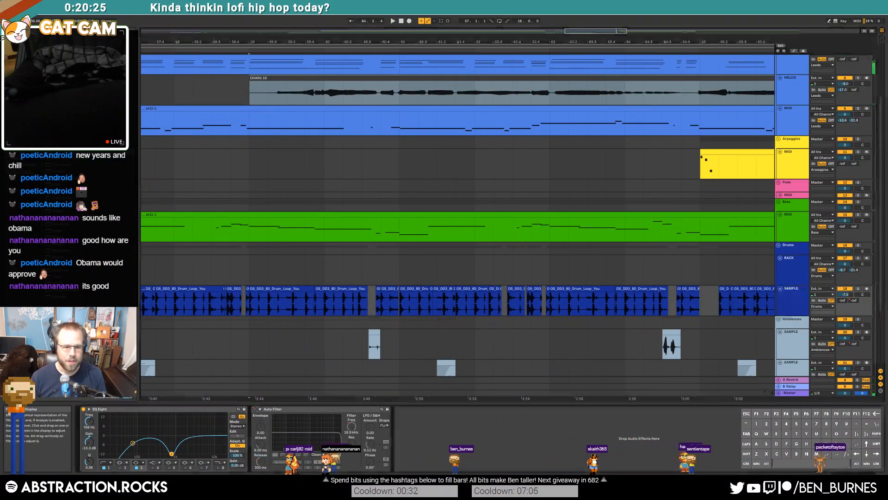
pyautogui.click(436, 303)
pyautogui.press('space')
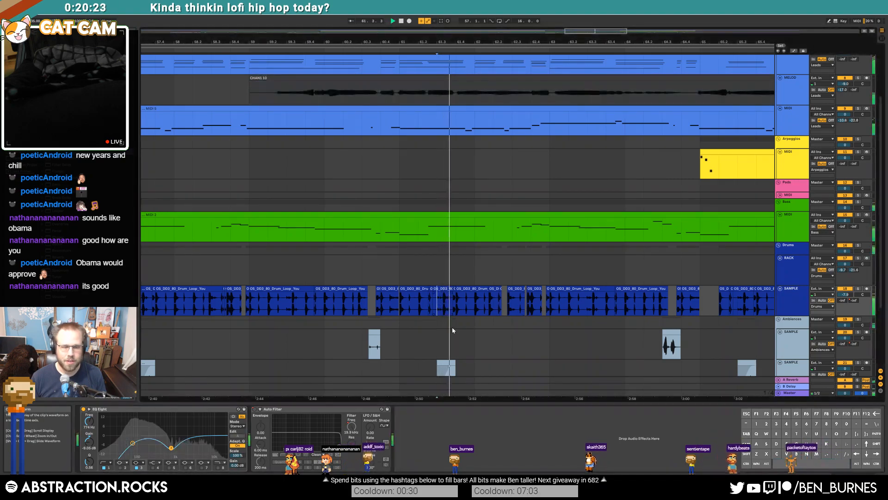
pyautogui.moveTo(171, 448); pyautogui.dragTo(195, 435)
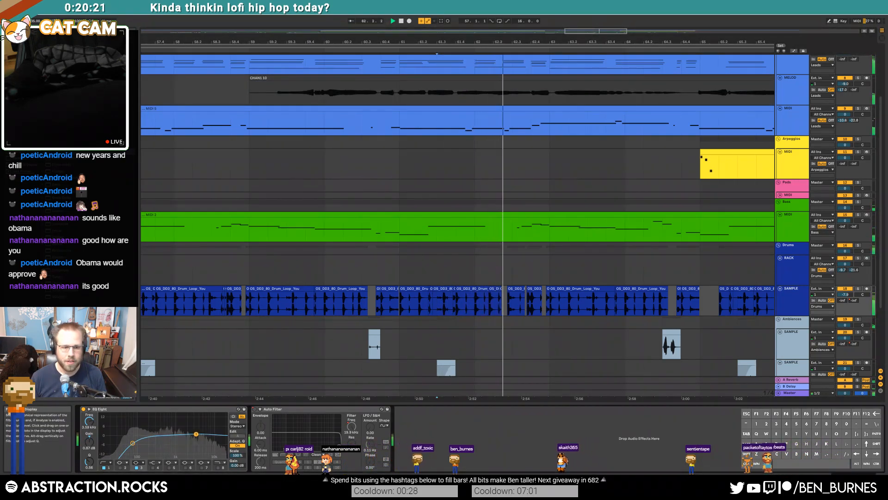
pyautogui.hotkey('ctrl', 'z')
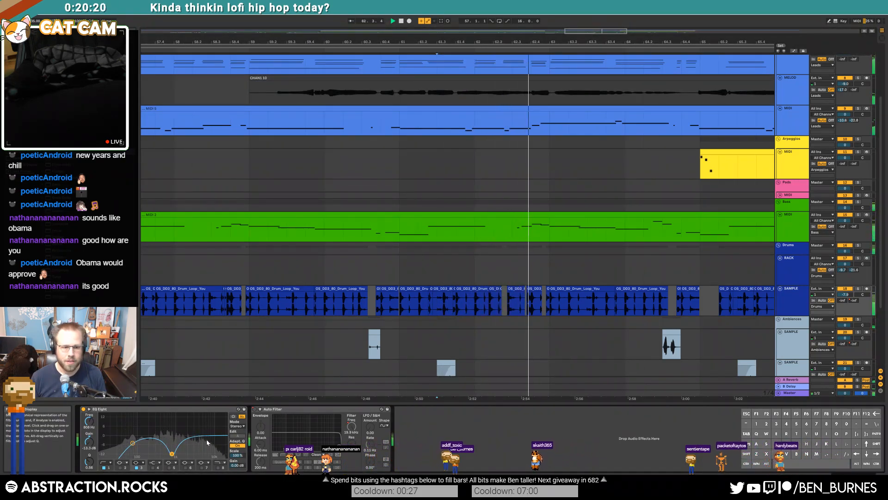
# Play the drums from around bar 10 and move the drums SAMPLE track's EQ Eight dip to about 1 kHz and -11.8 dB
pyautogui.click(795, 297)
pyautogui.press('w')
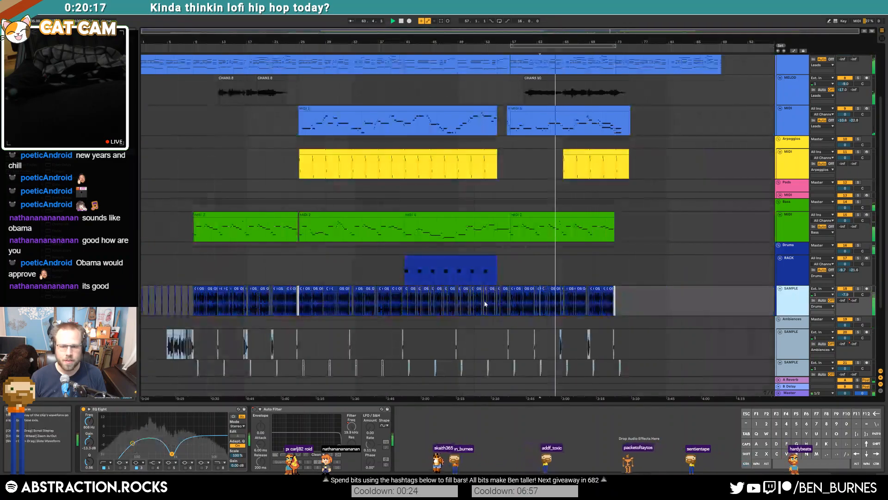
pyautogui.click(201, 286)
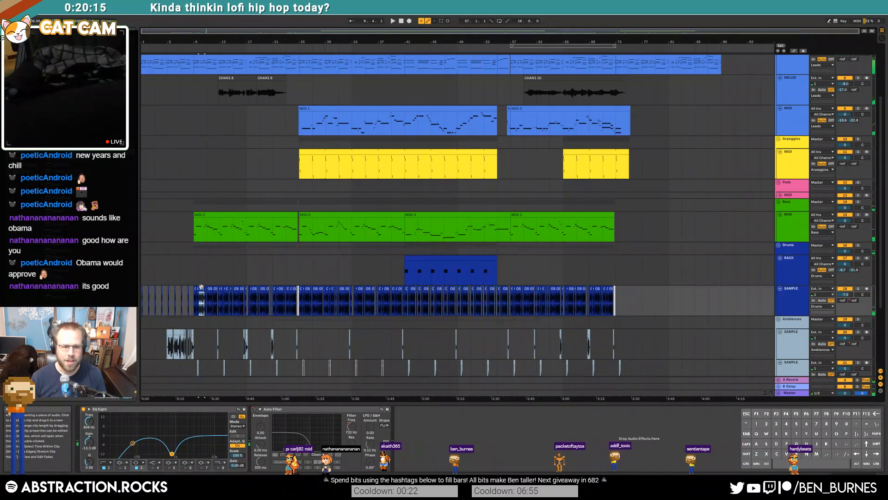
pyautogui.press('space')
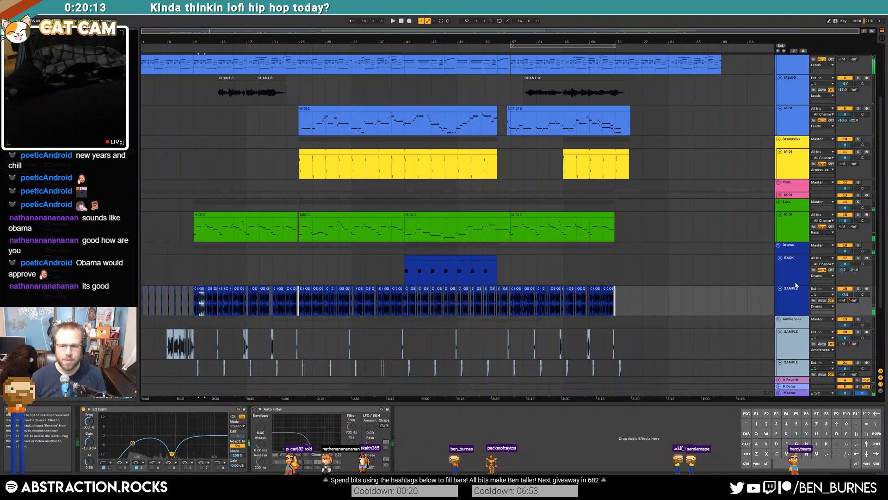
pyautogui.click(800, 249)
pyautogui.click(790, 310)
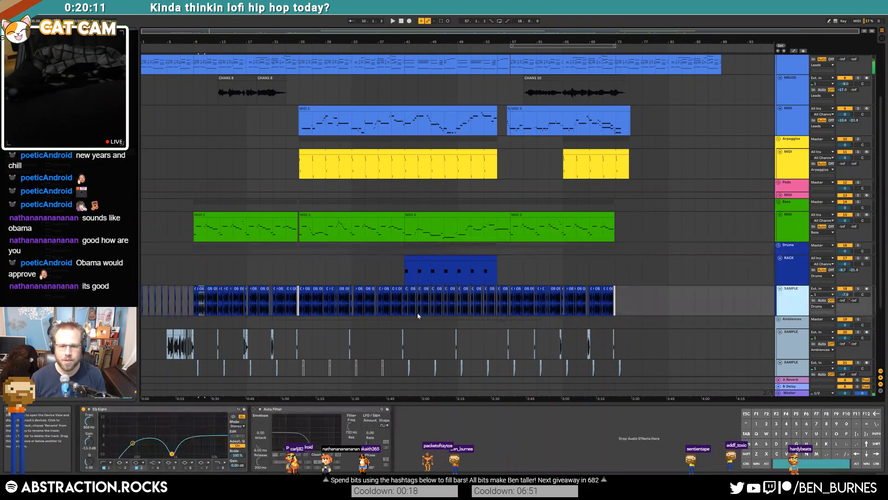
pyautogui.press('space')
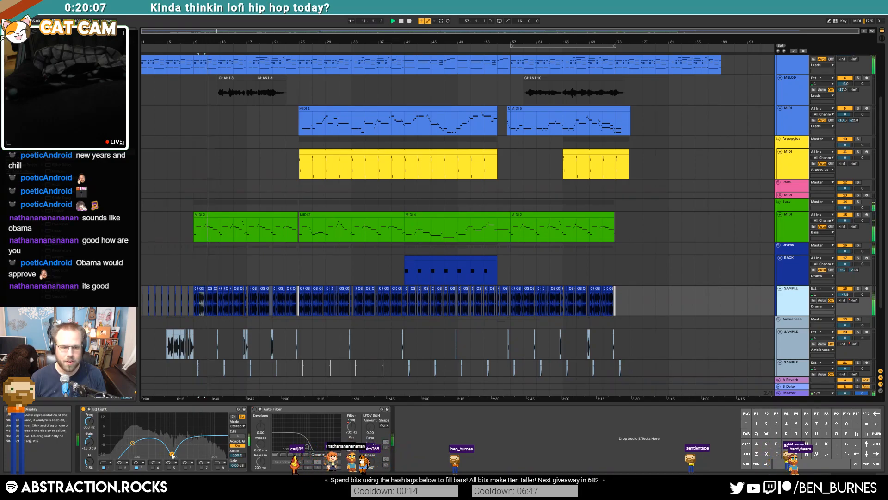
pyautogui.moveTo(89, 461); pyautogui.dragTo(89, 471)
pyautogui.moveTo(171, 454); pyautogui.dragTo(176, 449)
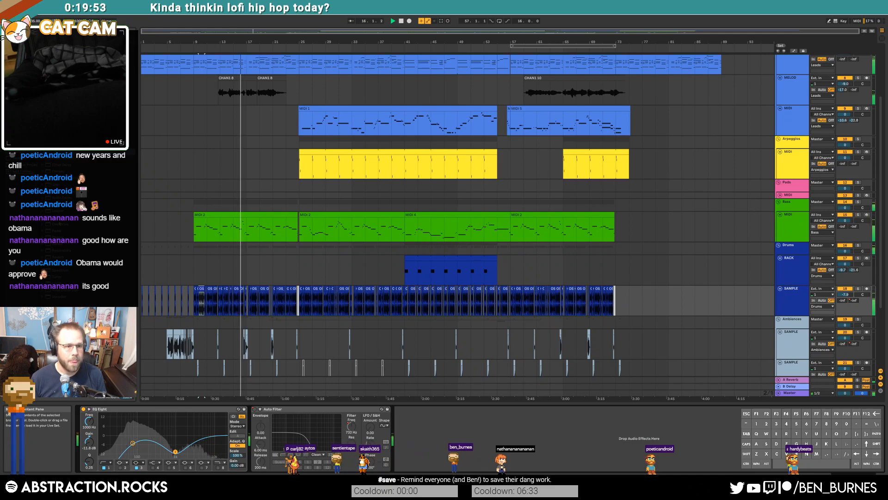
# Copy the Overdrive effect from the RACK track to the drums SAMPLE track and lower the frequency of that track's EQ Eight dip
pyautogui.click(351, 268)
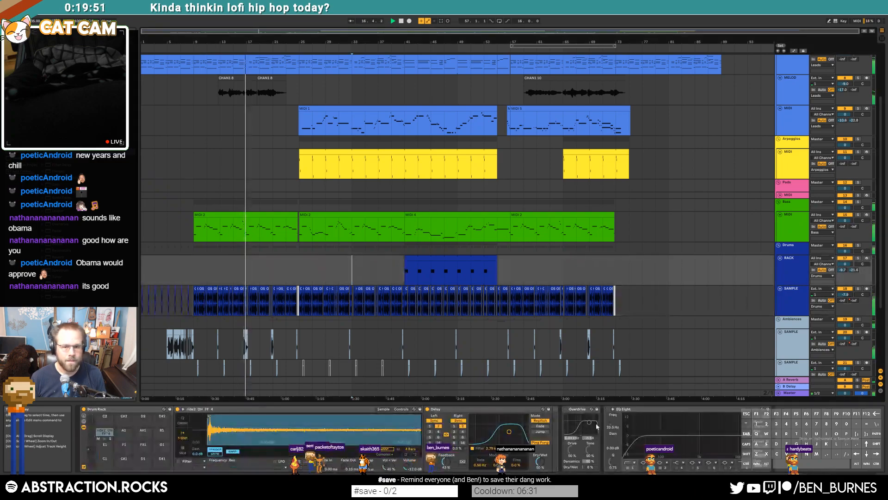
pyautogui.click(582, 409)
pyautogui.hotkey('ctrl', 'c')
pyautogui.click(643, 301)
pyautogui.hotkey('ctrl', 'v')
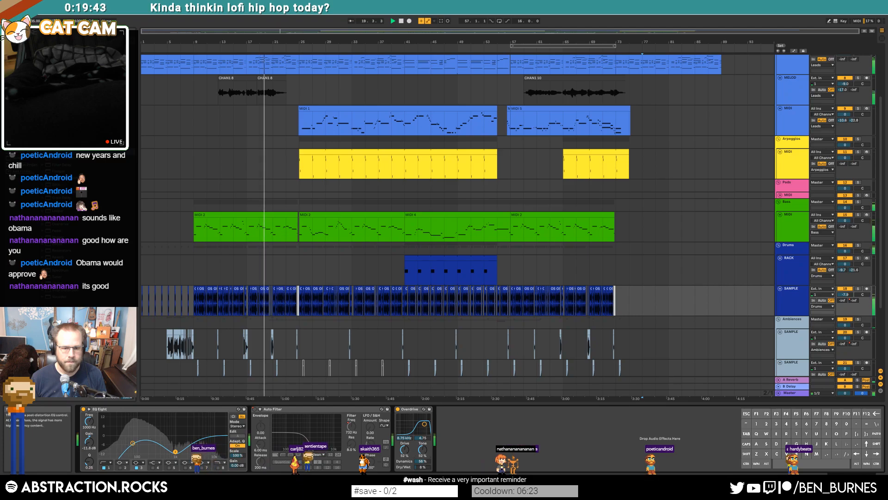
pyautogui.moveTo(175, 453); pyautogui.dragTo(170, 453)
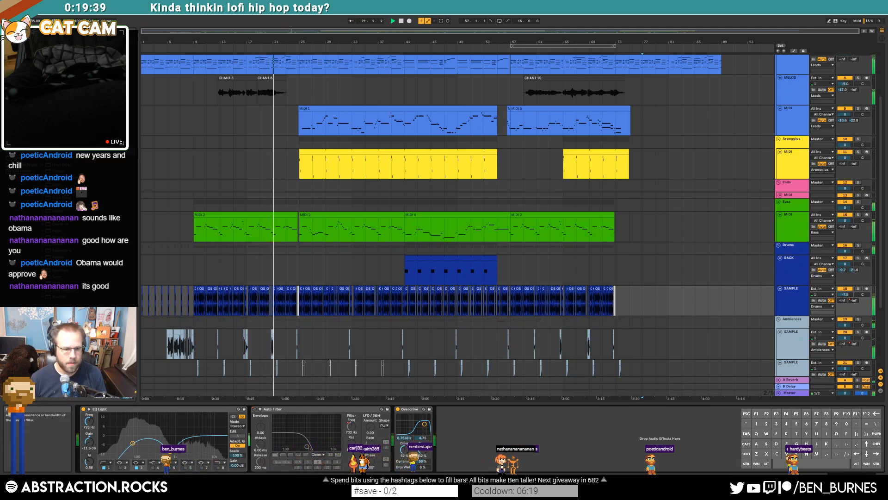
# Delete the clip near bar 69 on the first Ambiences SAMPLE track
pyautogui.click(590, 338)
pyautogui.moveTo(590, 337); pyautogui.dragTo(611, 344)
pyautogui.hotkey('shift', 'Tab')
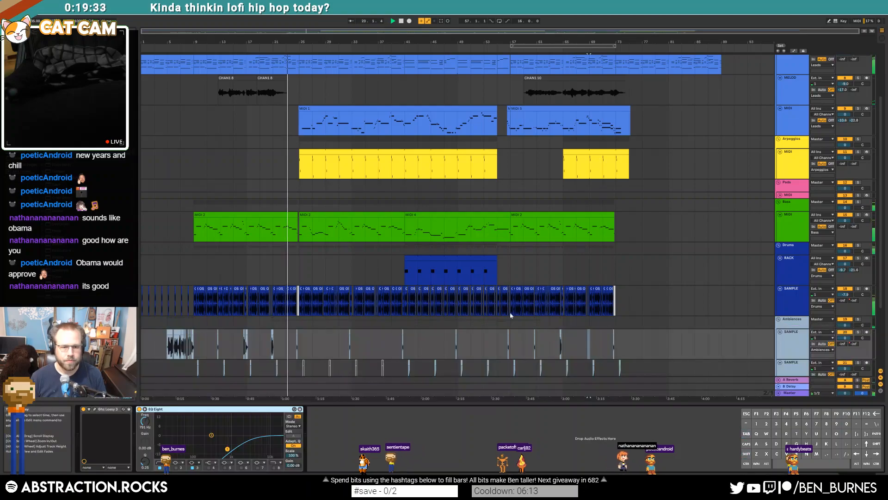
pyautogui.scroll(-3, 486, 311)
pyautogui.scroll(1, 481, 313)
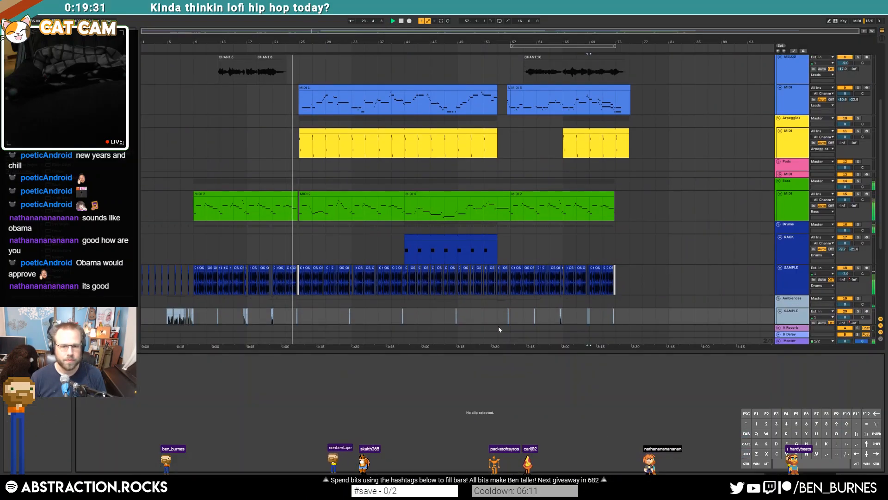
pyautogui.scroll(3, 462, 304)
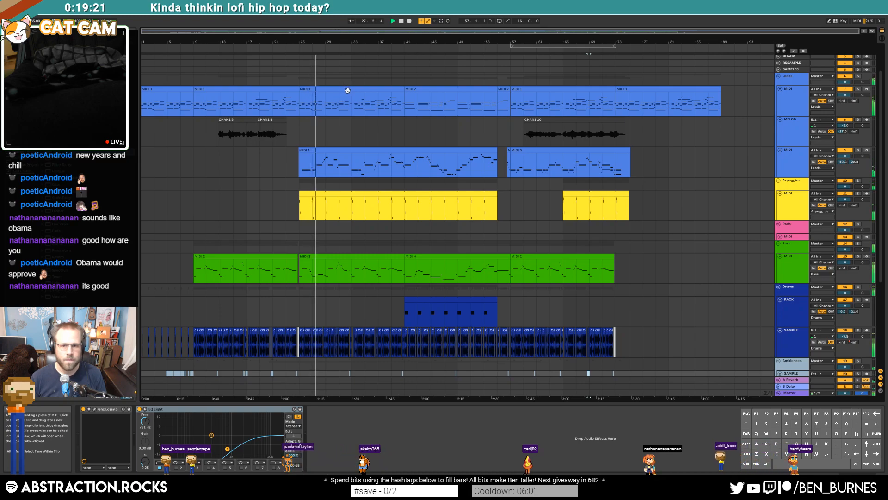
pyautogui.scroll(-3, 651, 150)
pyautogui.scroll(-1, 652, 156)
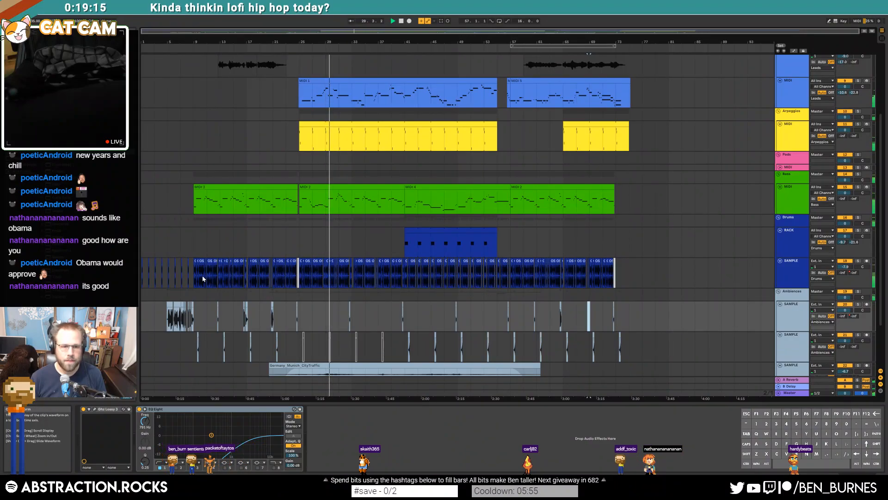
# Copy the eight-bar drum intro of the drums SAMPLE track and paste it at bar 73
pyautogui.moveTo(193, 268); pyautogui.dragTo(134, 268)
pyautogui.hotkey('ctrl', 'c')
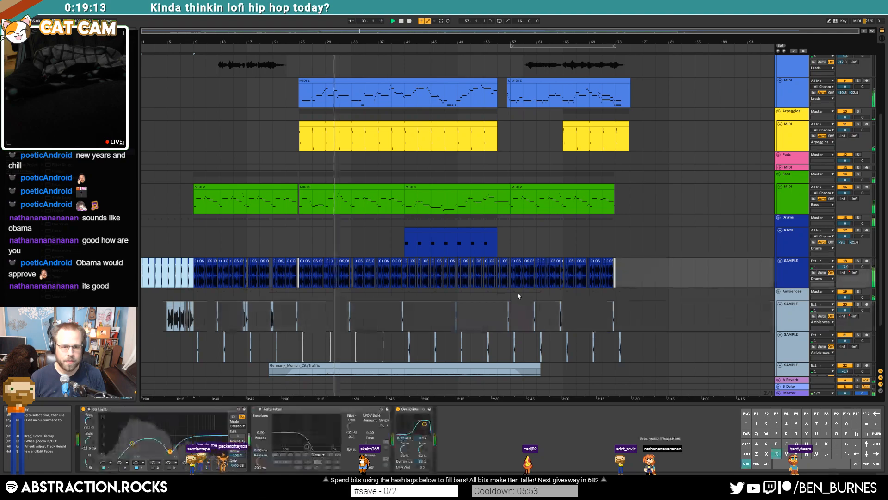
pyautogui.click(619, 269)
pyautogui.hotkey('ctrl', 'v')
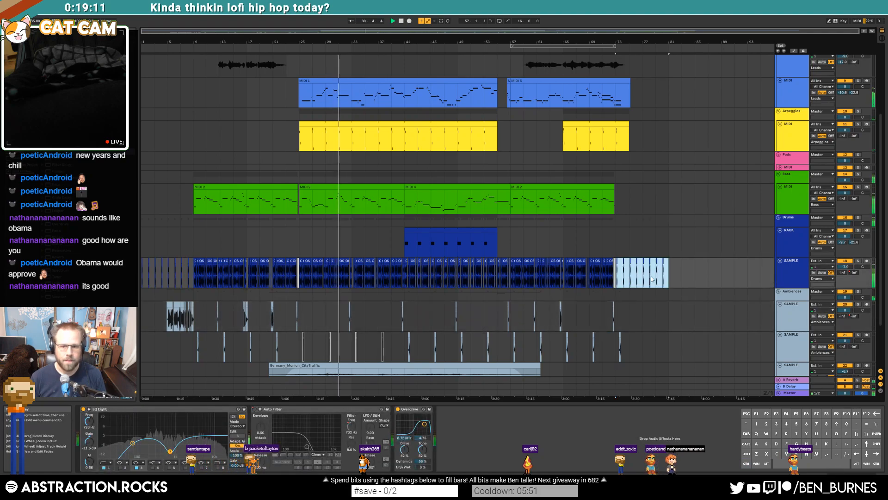
# Copy the RACK clip from bar 41 to bar 73 on the same track and cut its end back to bar 81
pyautogui.click(629, 242)
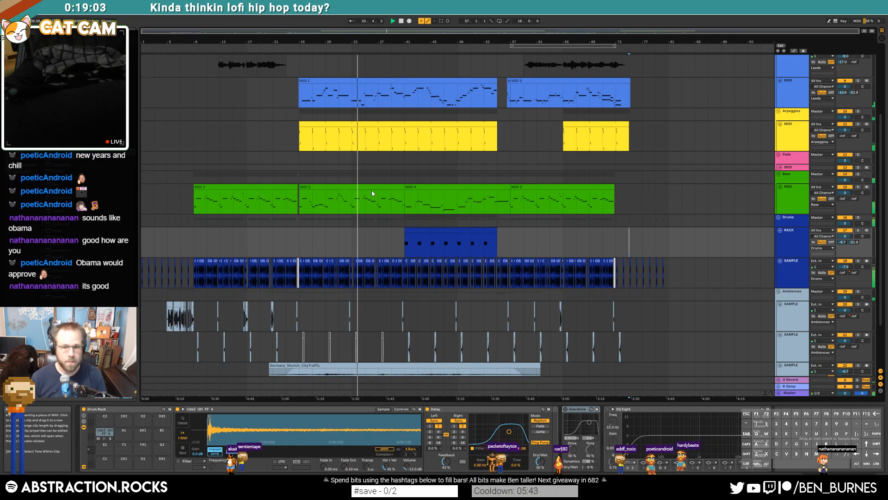
pyautogui.click(482, 230)
pyautogui.hotkey('ctrl', 'c')
pyautogui.click(615, 245)
pyautogui.hotkey('ctrl', 'v')
pyautogui.moveTo(707, 238); pyautogui.dragTo(676, 237)
pyautogui.click(682, 240)
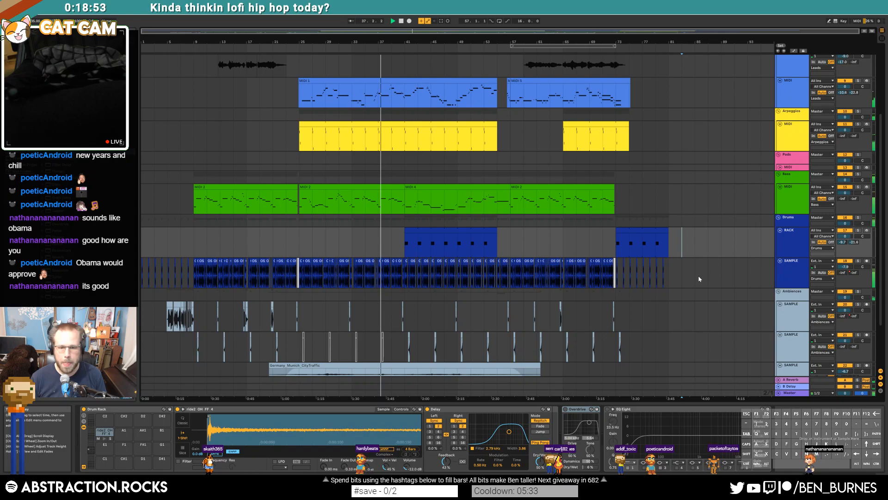
# Inspect the waveform of the short clip near bar 55 on the fourth Ambiences SAMPLE track
pyautogui.scroll(-2, 671, 280)
pyautogui.scroll(-1, 670, 279)
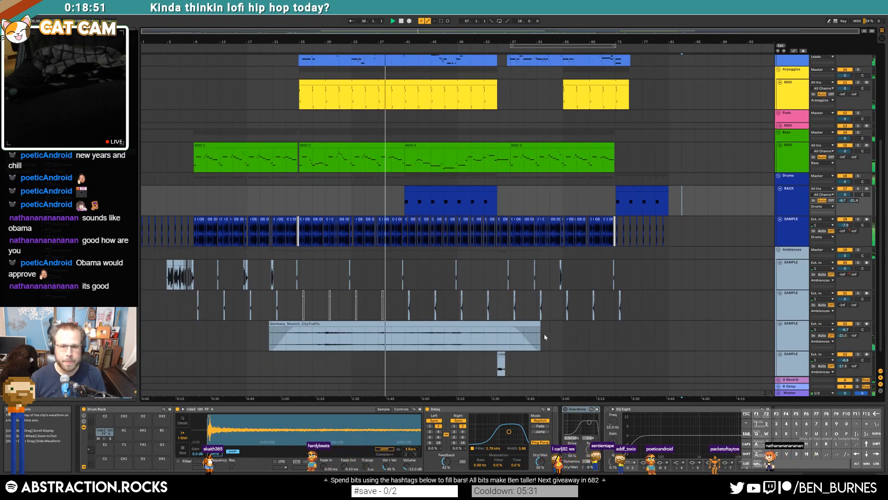
pyautogui.scroll(-2, 601, 345)
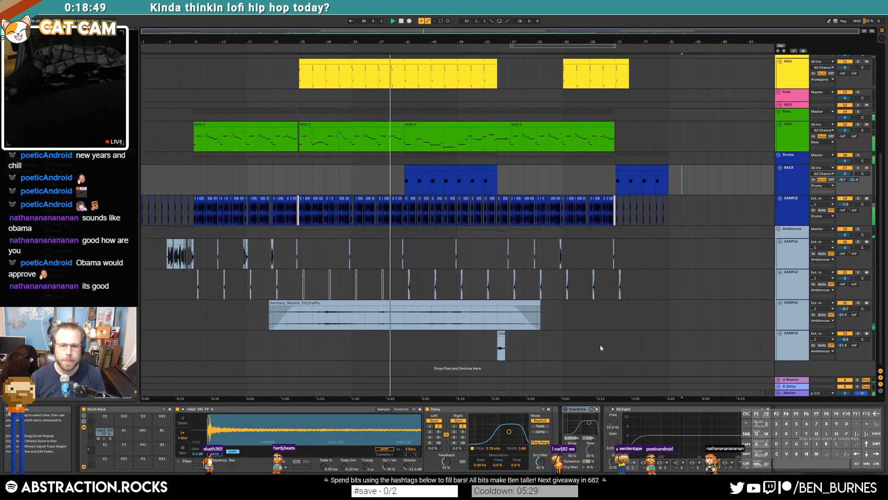
pyautogui.click(501, 334)
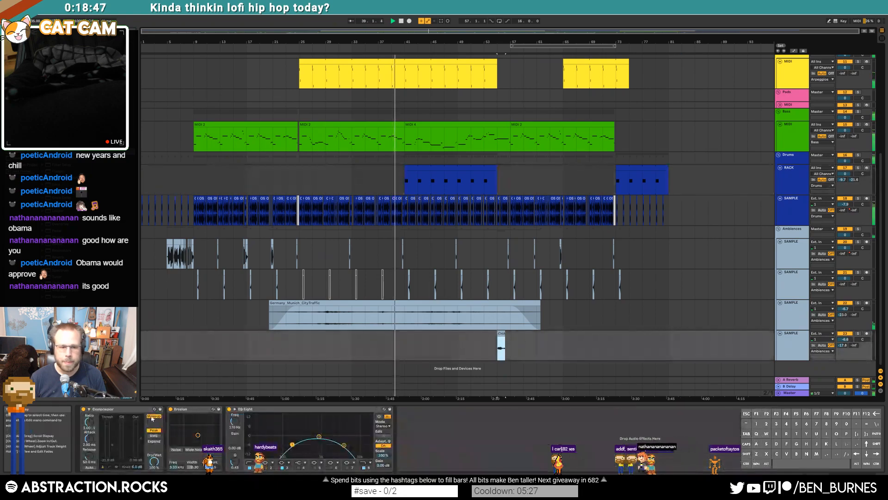
pyautogui.doubleClick(501, 334)
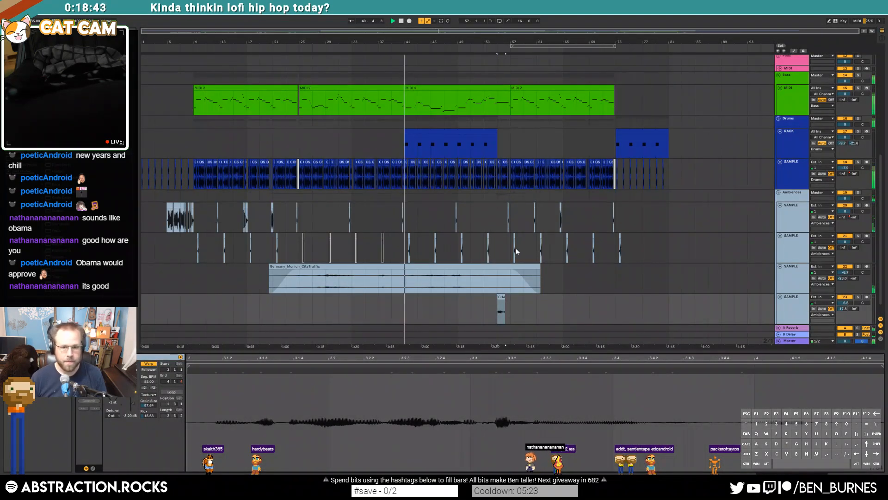
pyautogui.hotkey('shift', 'Tab')
pyautogui.scroll(5, 429, 178)
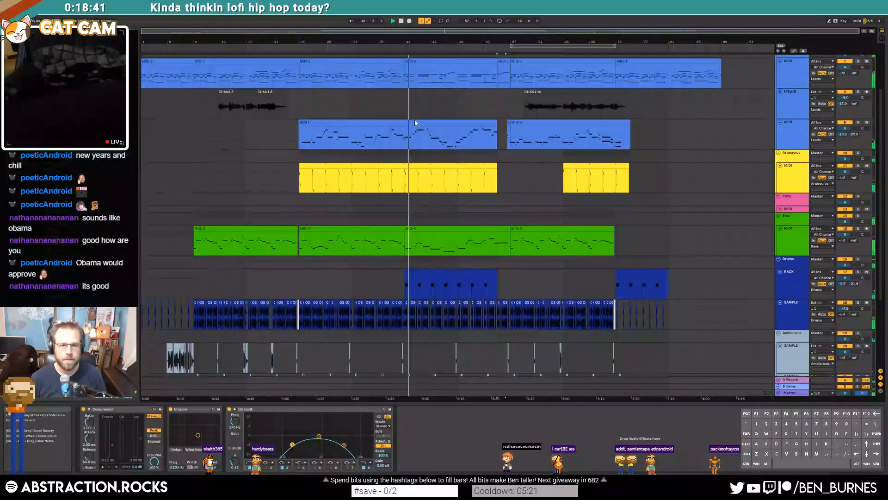
# Adjust the notes near bars 22 and 26 inside the long melody clip that starts at bar 25
pyautogui.doubleClick(403, 128)
pyautogui.scroll(7, 549, 427)
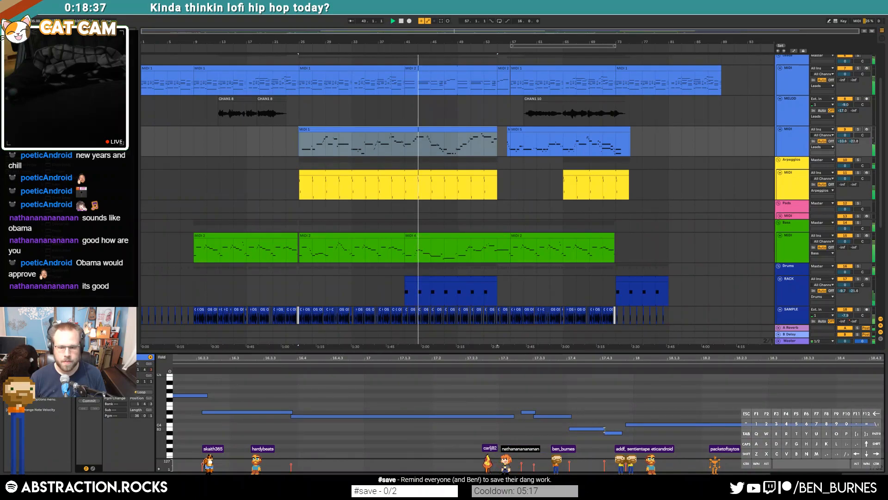
pyautogui.scroll(-8, 616, 410)
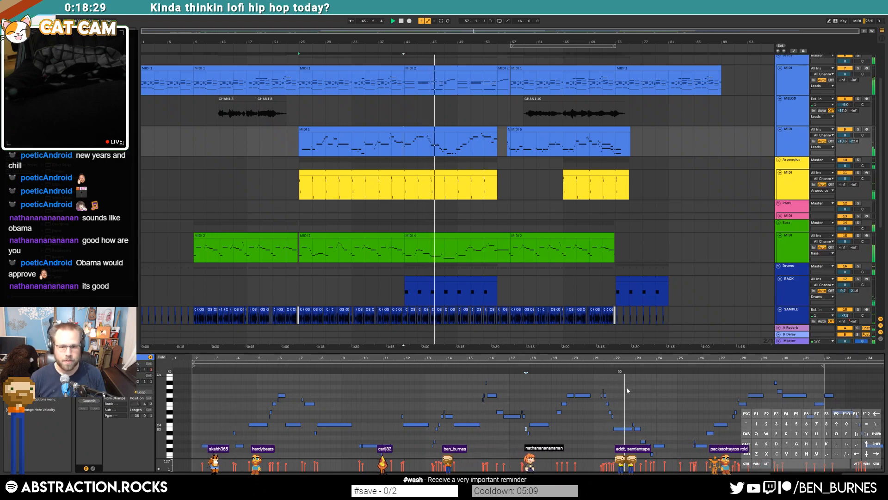
pyautogui.moveTo(623, 428); pyautogui.dragTo(623, 445)
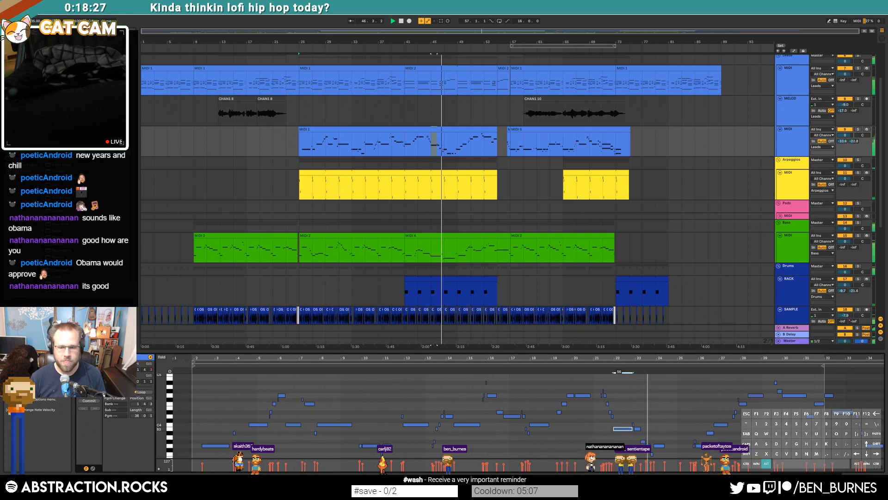
pyautogui.click(681, 423)
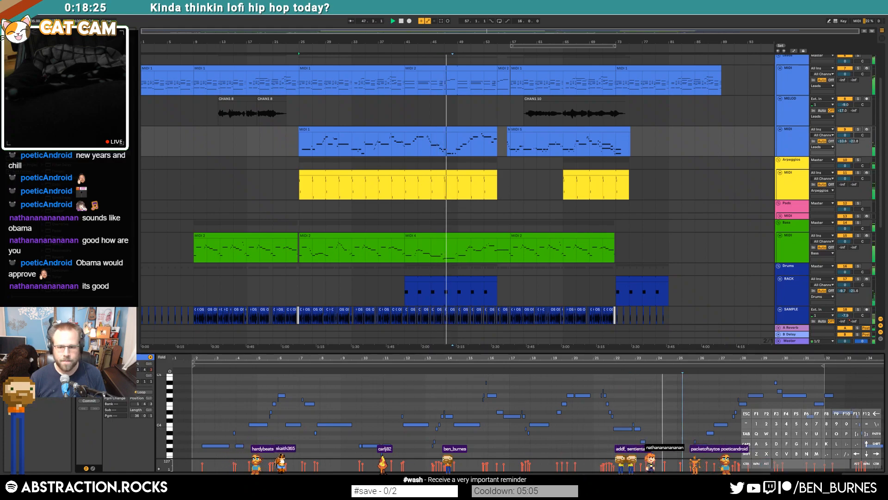
pyautogui.moveTo(680, 359); pyautogui.dragTo(677, 361)
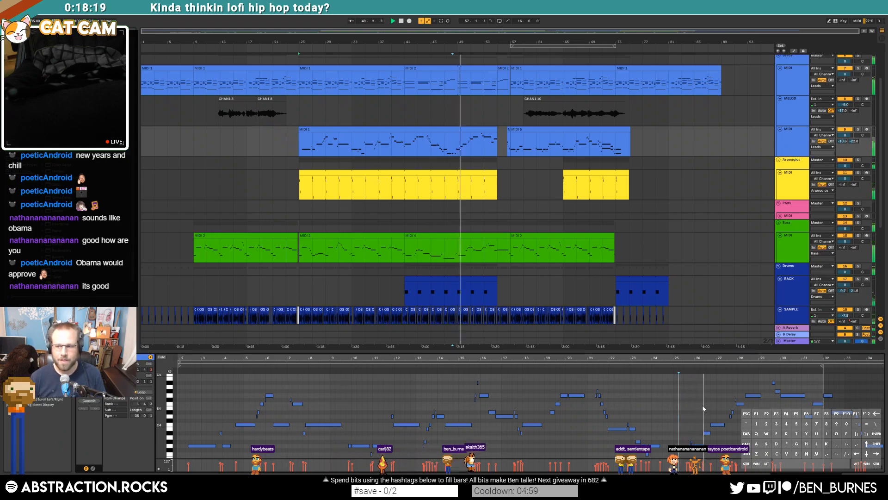
pyautogui.click(717, 425)
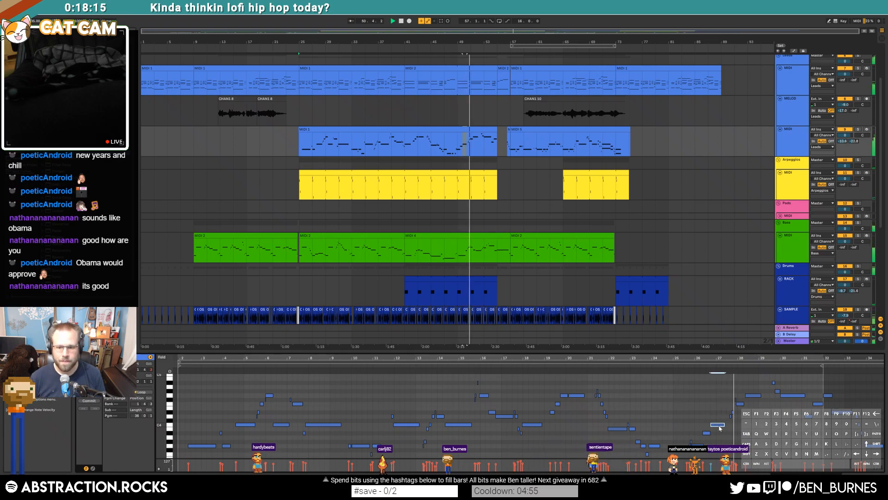
pyautogui.moveTo(718, 425)
pyautogui.mouseDown()
pyautogui.moveTo(729, 424)
pyautogui.moveTo(713, 433)
pyautogui.mouseUp()
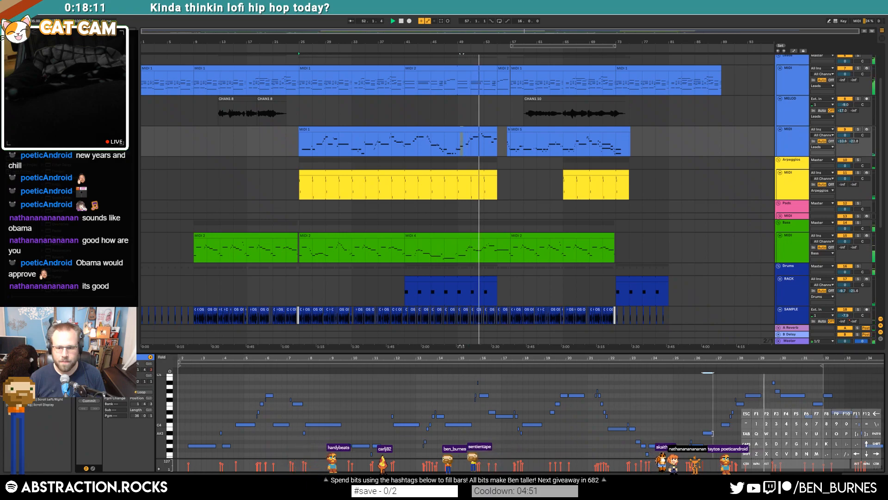
pyautogui.click(751, 432)
# Move the long high note near bar 30 of the melody clip slightly earlier
pyautogui.scroll(3, 751, 432)
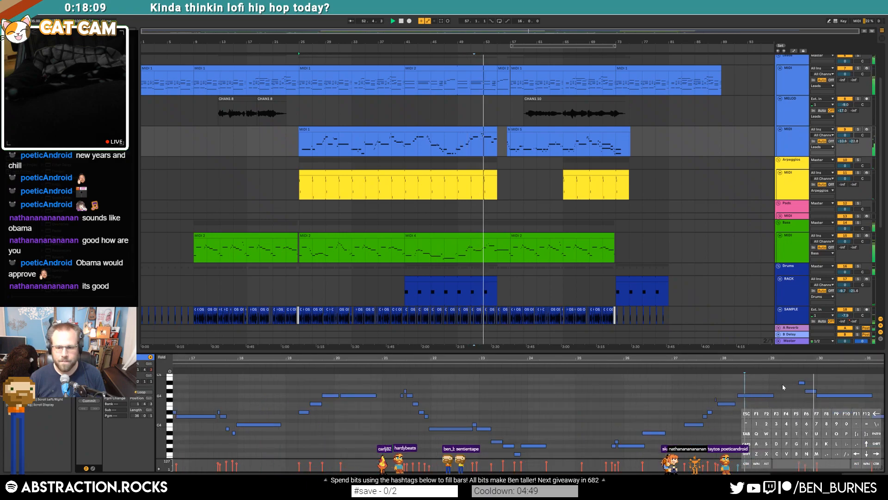
pyautogui.moveTo(828, 358); pyautogui.dragTo(660, 360)
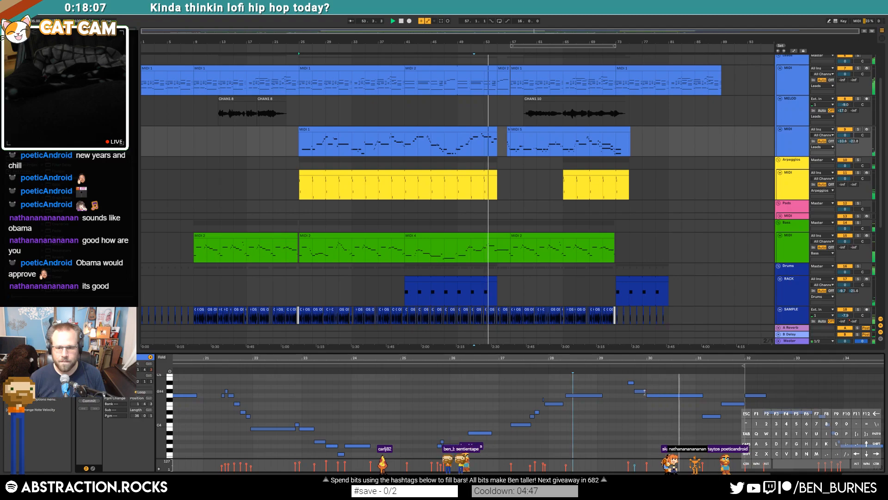
pyautogui.moveTo(657, 397); pyautogui.dragTo(646, 391)
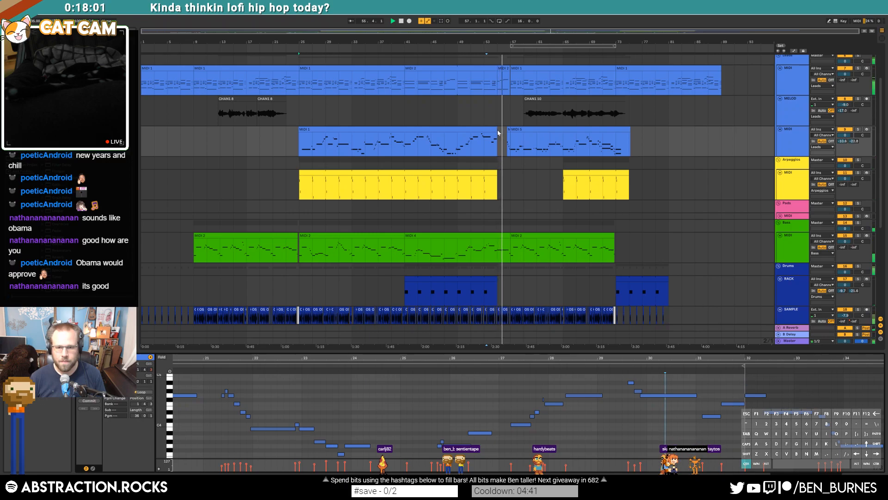
# Extend the melody clip's end to meet the following clip and delete the lower note in the extension
pyautogui.scroll(3, 498, 133)
pyautogui.moveTo(496, 131); pyautogui.dragTo(518, 130)
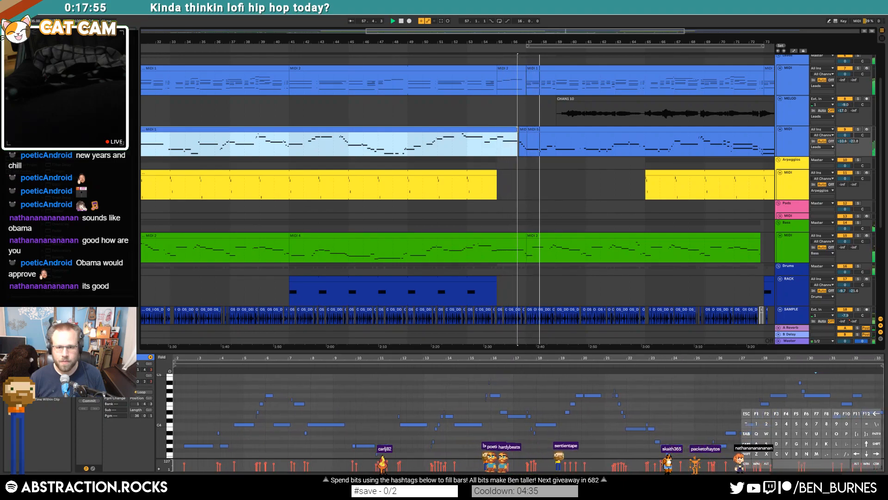
pyautogui.click(870, 412)
pyautogui.press('Delete')
# Lengthen the last high note of the melody clip to the clip's end
pyautogui.click(859, 395)
pyautogui.moveTo(871, 397); pyautogui.dragTo(880, 397)
pyautogui.click(864, 408)
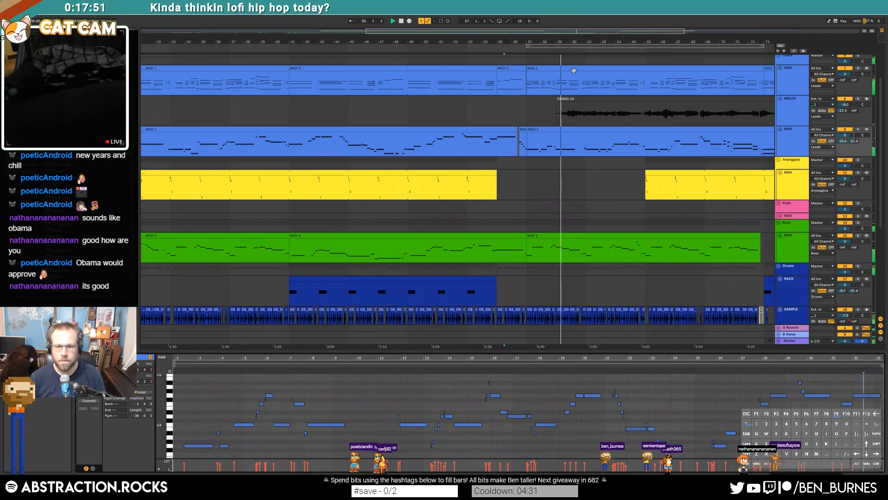
# On the drums SAMPLE track, retune the EQ Eight curve around 500 Hz and lower the Overdrive filter frequency to about 5 kHz
pyautogui.moveTo(509, 32); pyautogui.dragTo(570, 21)
pyautogui.scroll(-1, 586, 250)
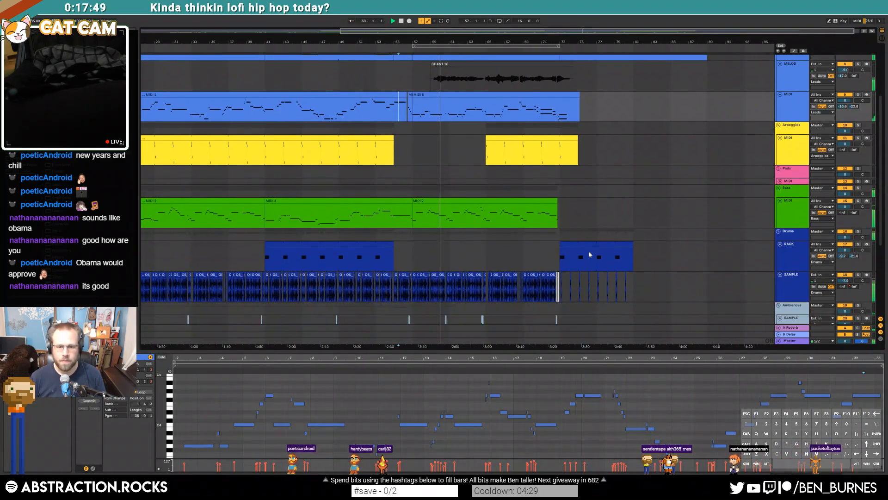
pyautogui.hotkey('shift', 'Tab')
pyautogui.click(504, 273)
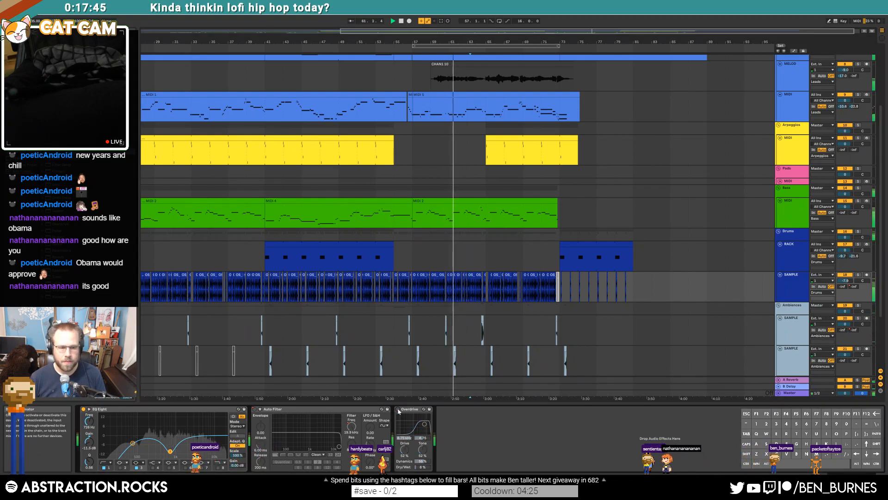
pyautogui.moveTo(133, 443); pyautogui.dragTo(167, 456)
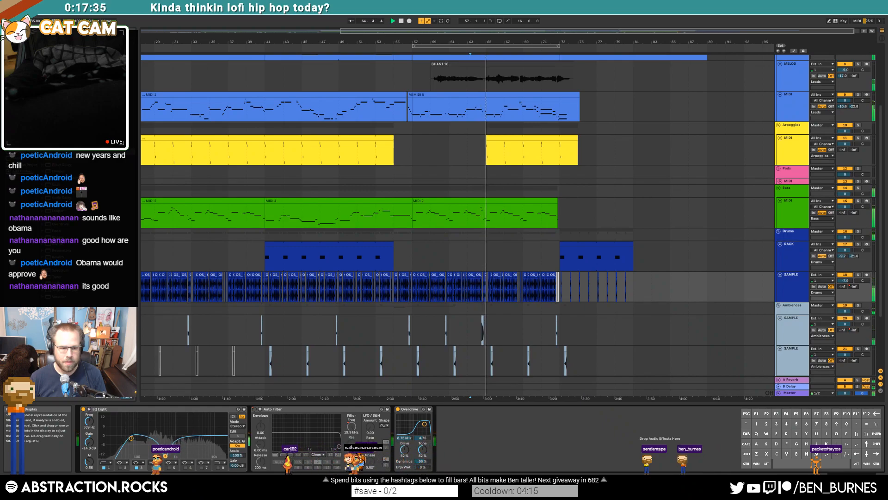
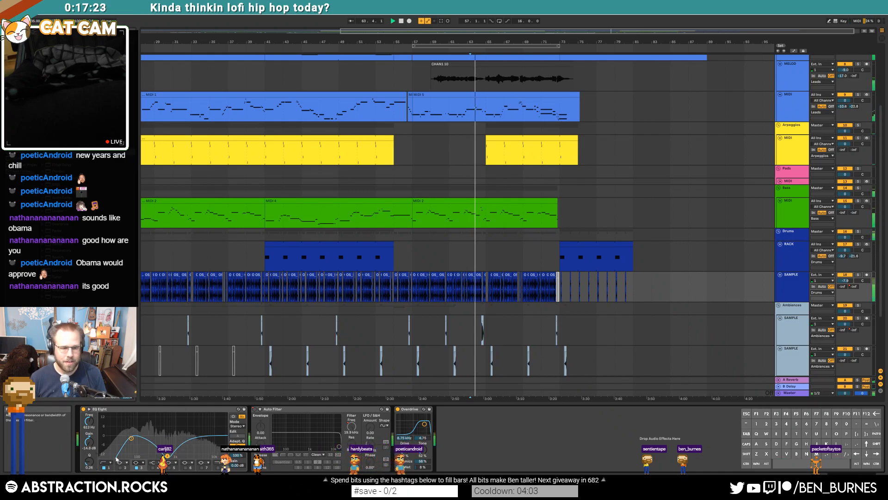
pyautogui.moveTo(422, 425); pyautogui.dragTo(421, 430)
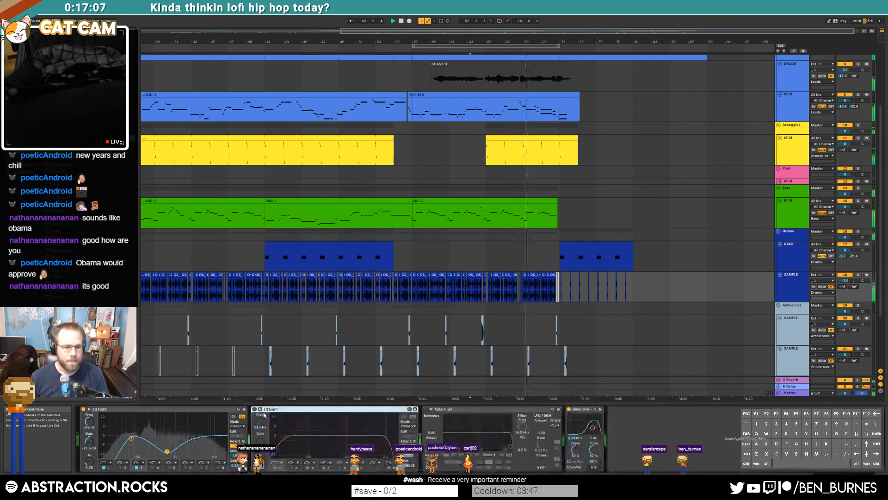
# Expand the second EQ Eight's display, solo the drums SAMPLE track and audition its sparse ending from bar 73
pyautogui.click(260, 409)
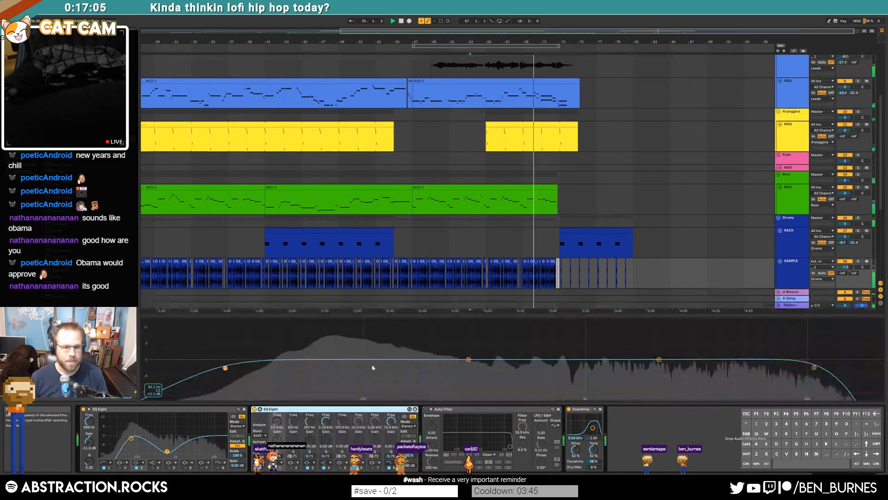
pyautogui.click(547, 81)
pyautogui.click(466, 263)
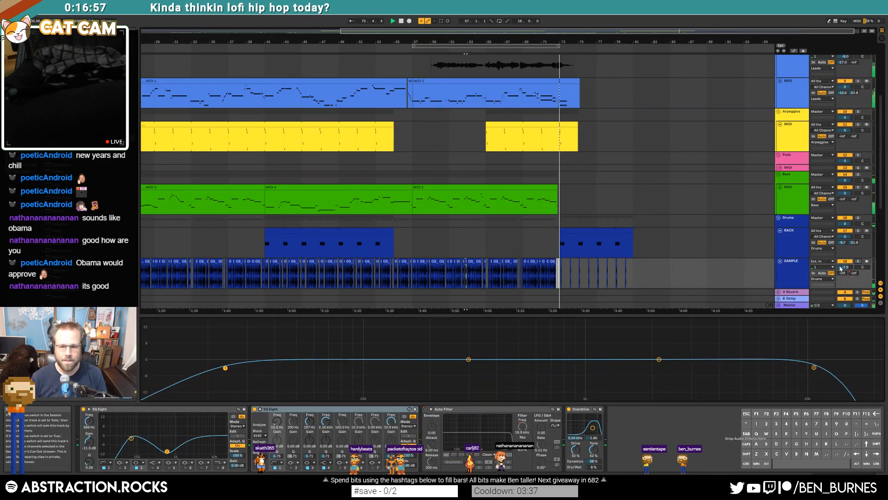
pyautogui.click(372, 278)
pyautogui.click(415, 265)
pyautogui.press('space')
pyautogui.press('space')
pyautogui.press('space')
pyautogui.click(561, 265)
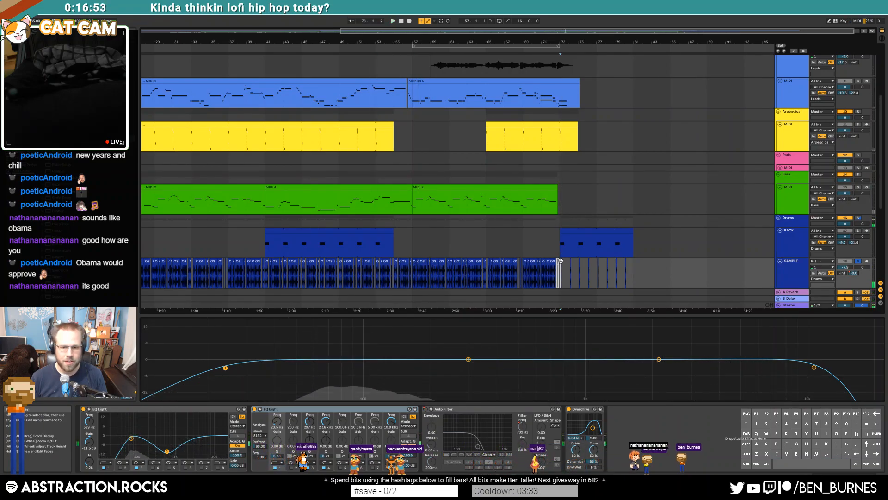
pyautogui.press('space')
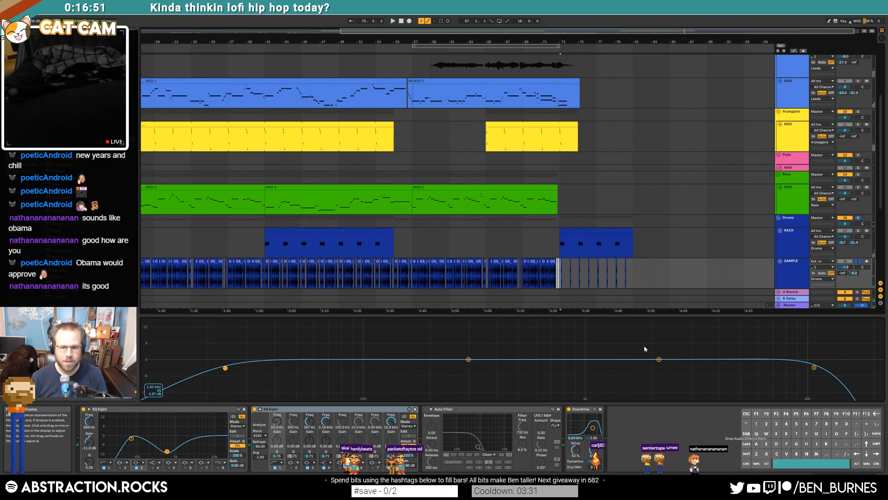
pyautogui.press('space')
pyautogui.press('space')
# Try the second EQ Eight after the Overdrive with its low cut raised to about 310 Hz, and delete the device
pyautogui.moveTo(357, 413); pyautogui.dragTo(608, 412)
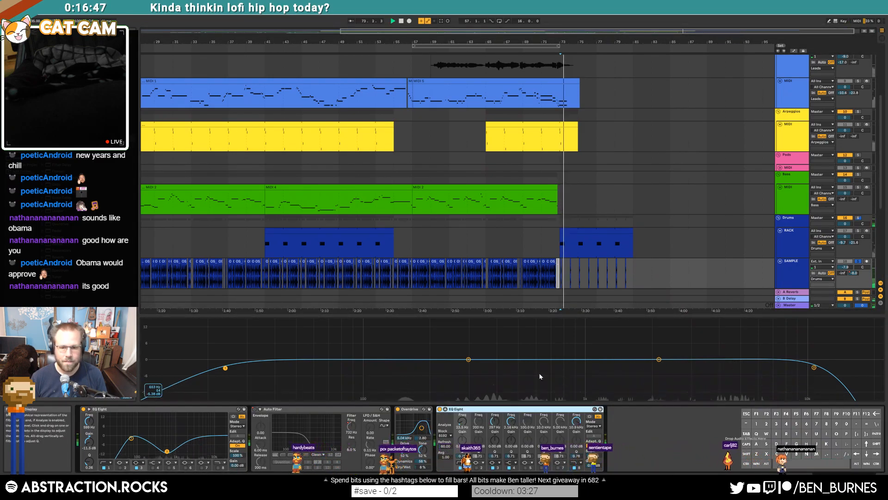
pyautogui.press('space')
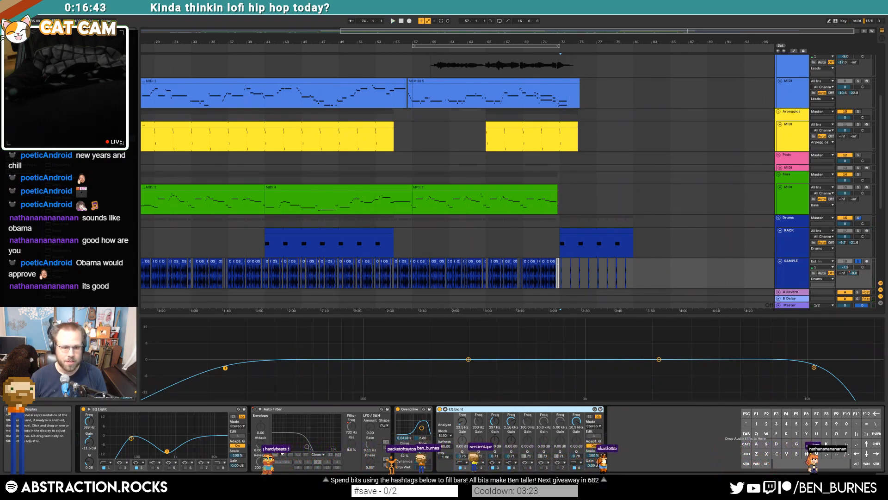
pyautogui.moveTo(225, 368); pyautogui.dragTo(472, 359)
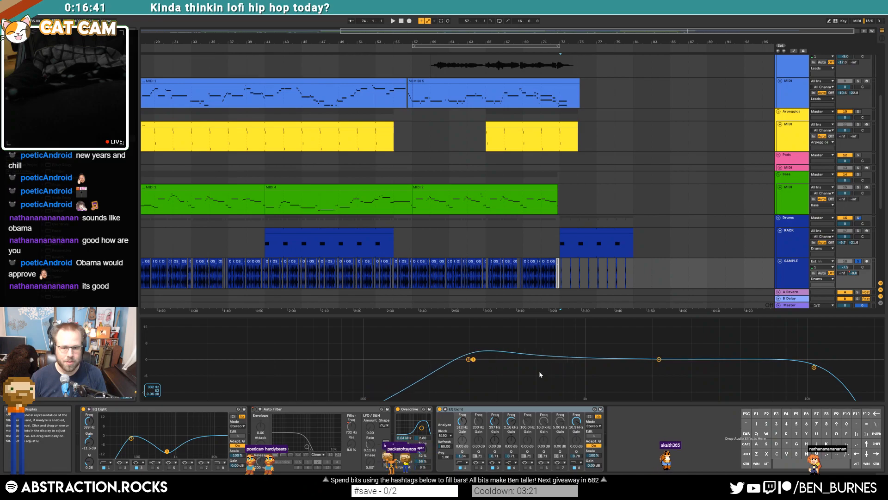
pyautogui.click(348, 409)
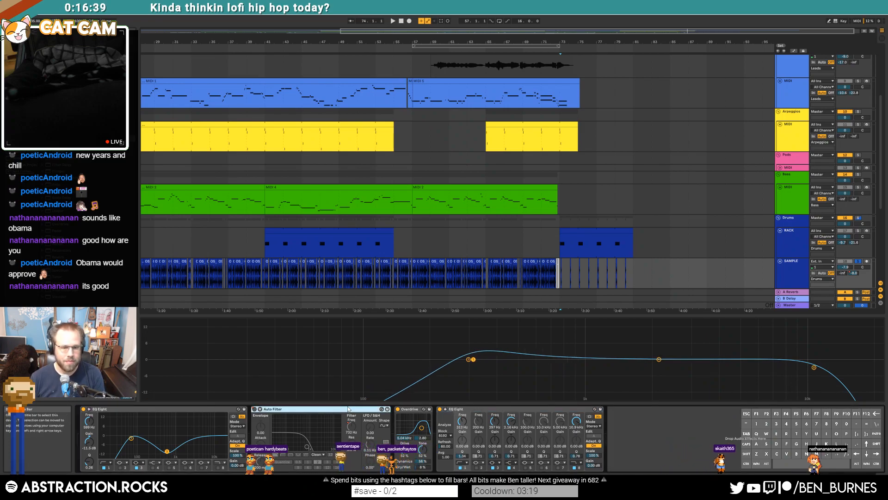
pyautogui.click(488, 408)
pyautogui.press('Delete')
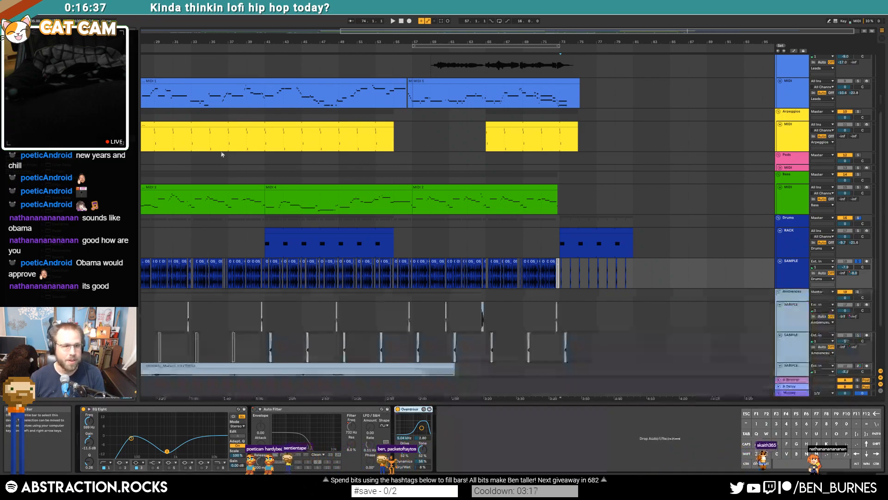
# Try a narrow band-pass Auto Filter after the Overdrive, tuning its cutoff against playback from bar 73, and delete the device
pyautogui.moveTo(381, 411); pyautogui.dragTo(466, 437)
pyautogui.click(476, 454)
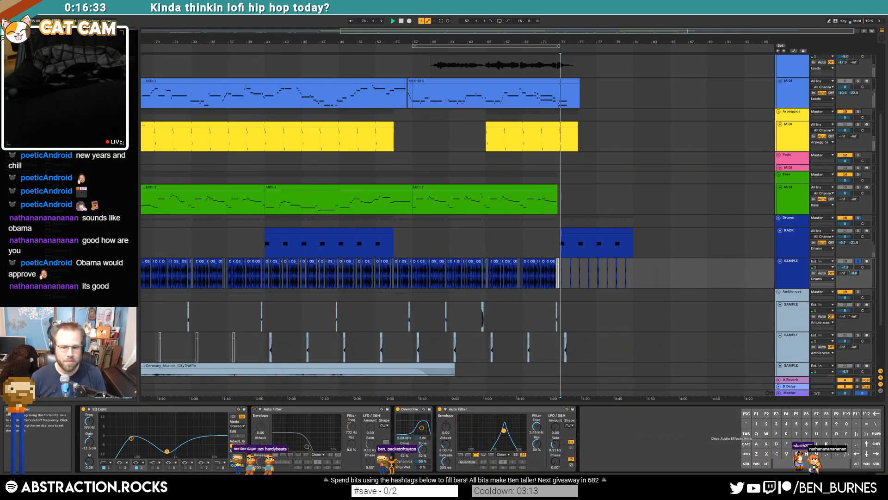
pyautogui.press('space')
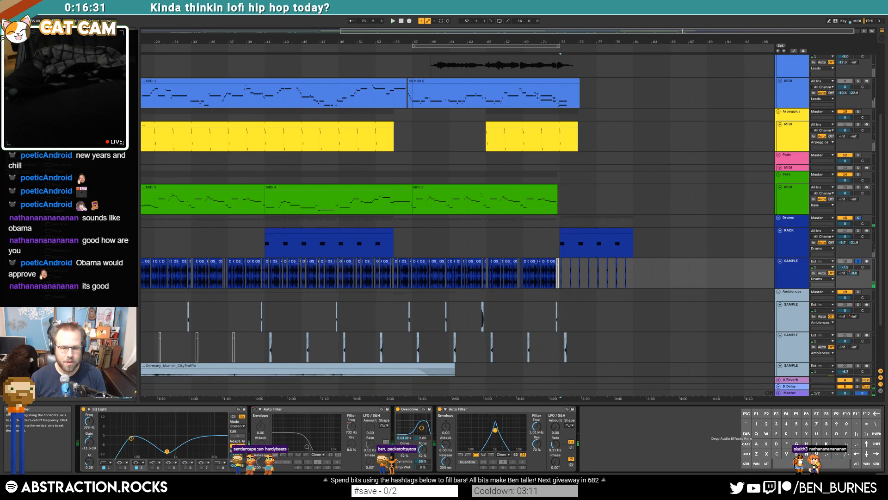
pyautogui.press('space')
pyautogui.moveTo(505, 428); pyautogui.dragTo(503, 428)
pyautogui.press('space')
pyautogui.press('space')
pyautogui.press('space')
pyautogui.press('space')
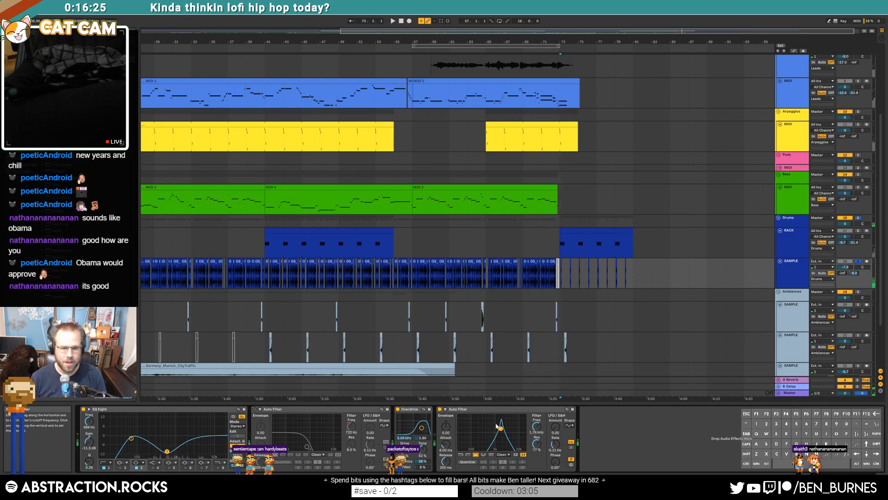
pyautogui.press('Delete')
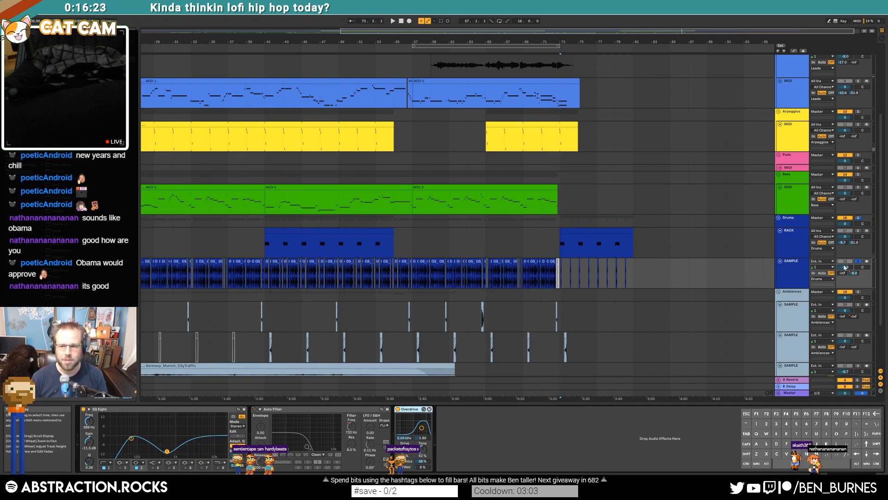
# Unsolo the drums SAMPLE track and play the full mix from about bar 71
pyautogui.click(860, 262)
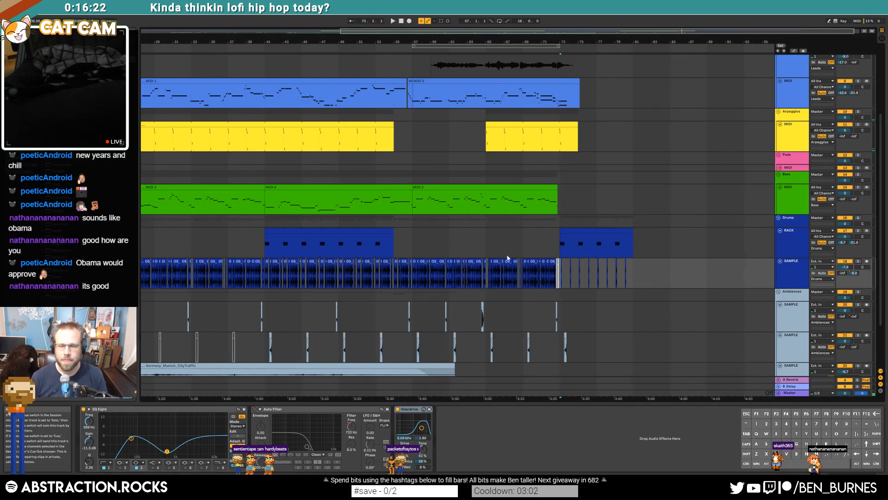
pyautogui.click(542, 278)
pyautogui.press('space')
# Play from about bar 71, open the last clip of the lower Leads MIDI track and quantize the note pair just after bar 70
pyautogui.scroll(8, 567, 99)
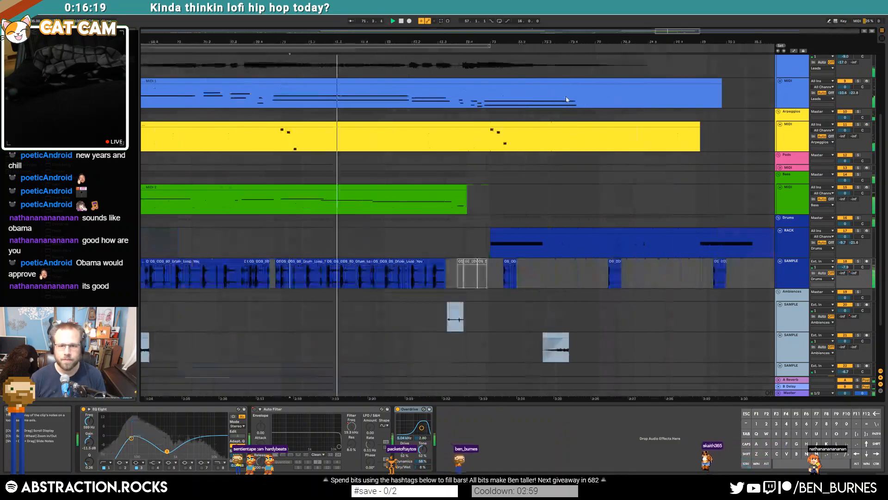
pyautogui.scroll(3, 567, 99)
pyautogui.click(427, 114)
pyautogui.press('space')
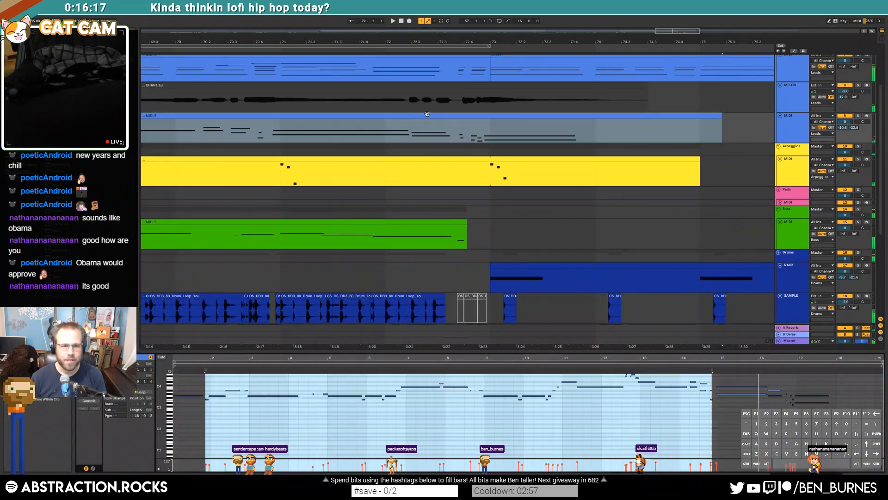
pyautogui.scroll(5, 735, 389)
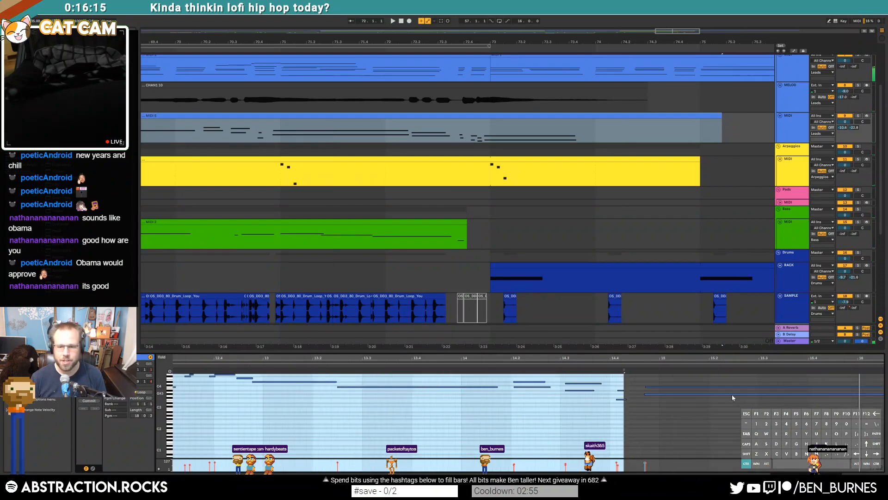
pyautogui.scroll(2, 596, 429)
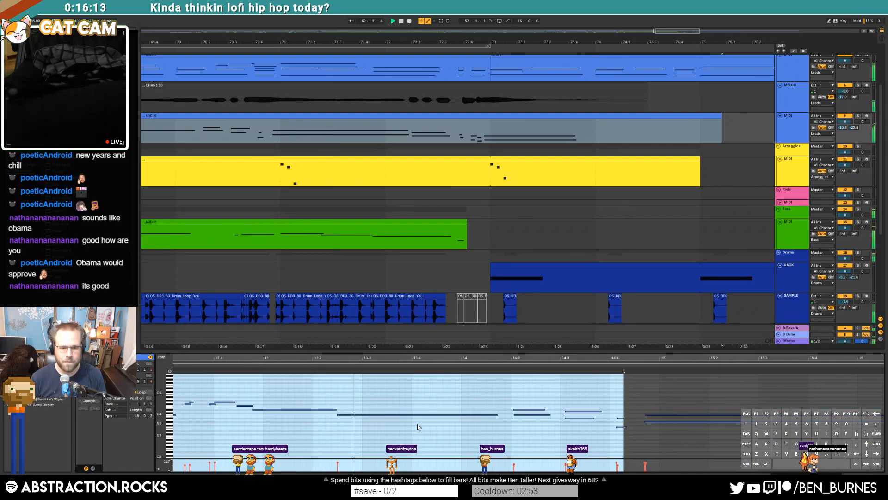
pyautogui.scroll(3, 598, 428)
pyautogui.moveTo(460, 428); pyautogui.dragTo(481, 412)
pyautogui.hotkey('ctrl', 'u')
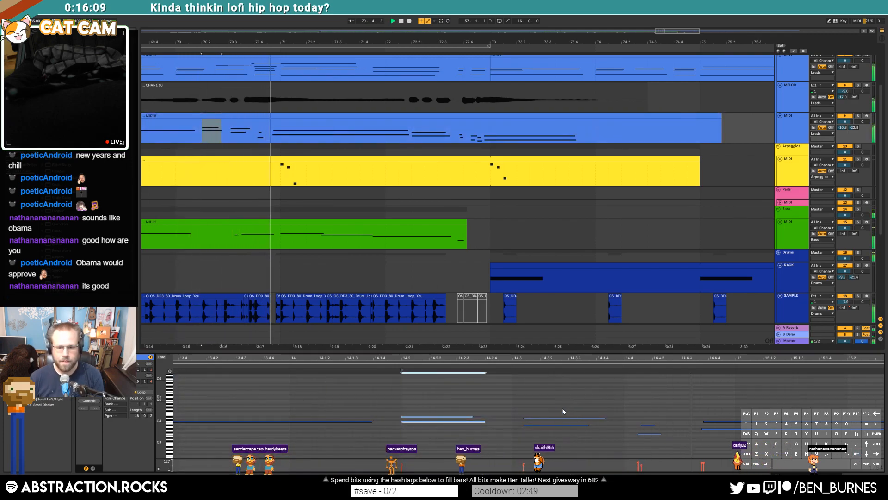
# Tighten the following melody notes by quantizing the next pair and moving the short pair and the long held pair slightly earlier
pyautogui.moveTo(569, 406); pyautogui.dragTo(568, 436)
pyautogui.hotkey('ctrl', 'u')
pyautogui.moveTo(645, 415); pyautogui.dragTo(656, 451)
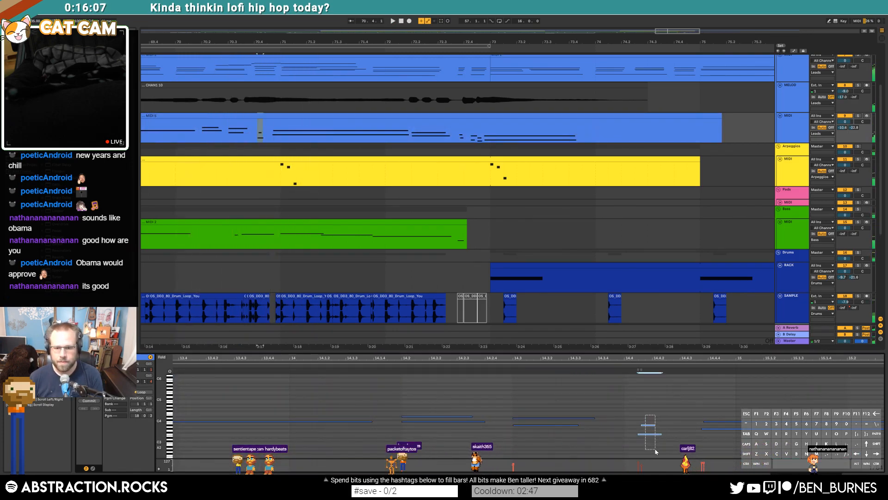
pyautogui.moveTo(729, 411); pyautogui.dragTo(745, 451)
pyautogui.press('Left')
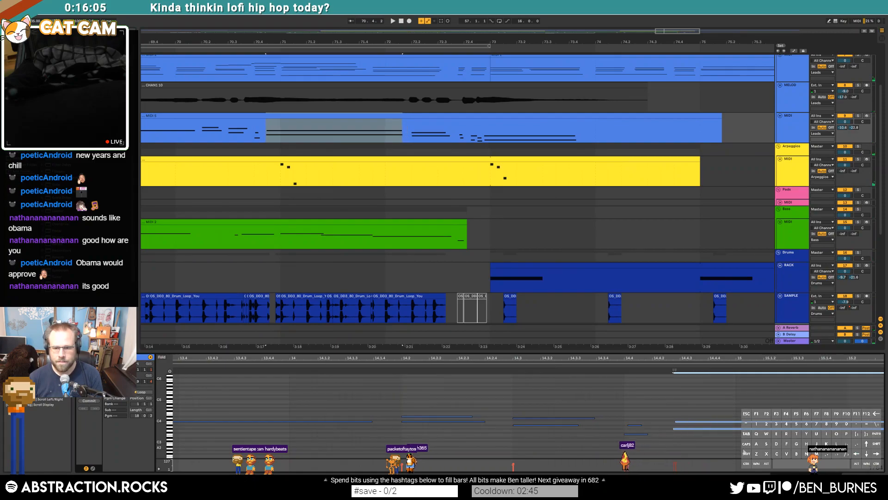
pyautogui.hscroll(6, 623, 427)
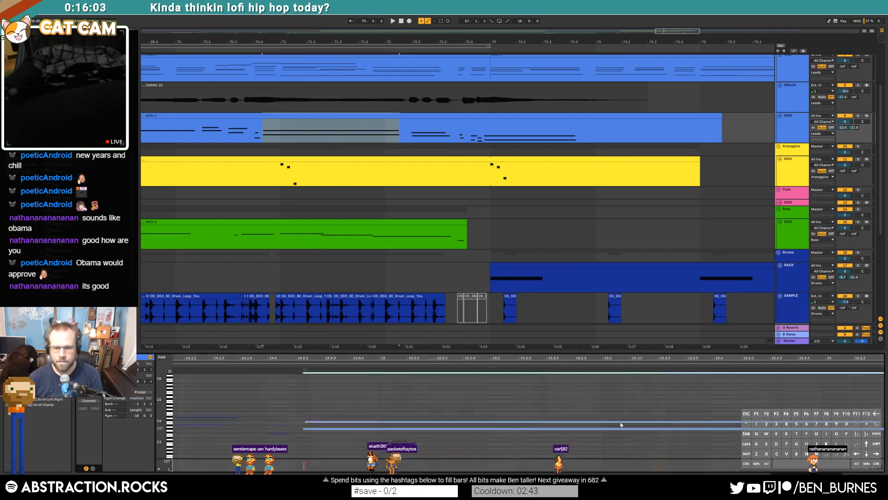
# Nudge the long held note pair slightly later and audition it from the notes just before
pyautogui.click(278, 429)
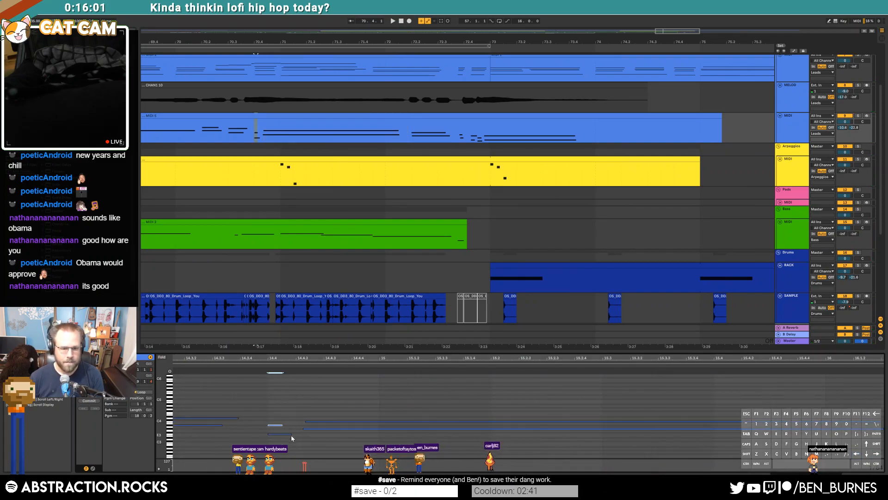
pyautogui.click(238, 364)
pyautogui.moveTo(317, 416); pyautogui.dragTo(341, 457)
pyautogui.press('Right')
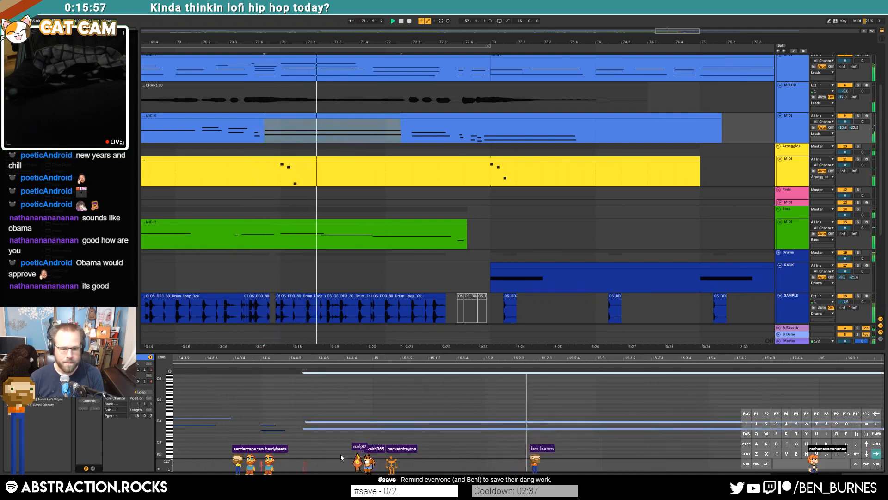
pyautogui.click(201, 364)
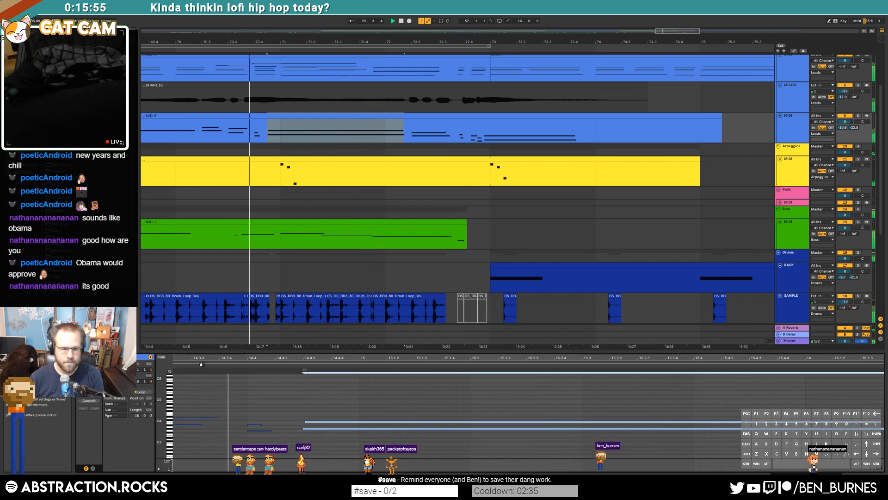
# Raise the upper note of the short pair before the held notes by two semitones and audition the phrase
pyautogui.click(257, 431)
pyautogui.press('Up')
pyautogui.press('Up')
pyautogui.click(210, 366)
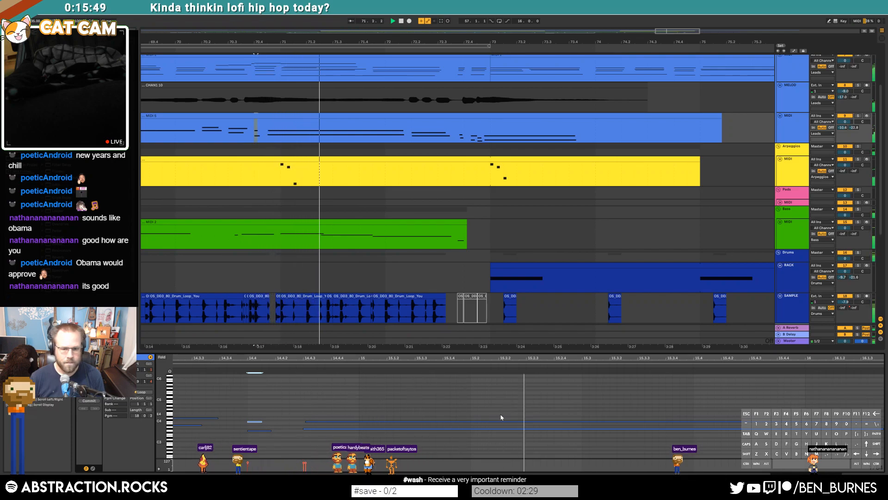
# Add a note between the held pair from about 15.2 to just past 16, and shorten the upper held note to end where it starts
pyautogui.doubleClick(471, 425)
pyautogui.moveTo(476, 424); pyautogui.dragTo(736, 424)
pyautogui.moveTo(825, 424); pyautogui.dragTo(827, 425)
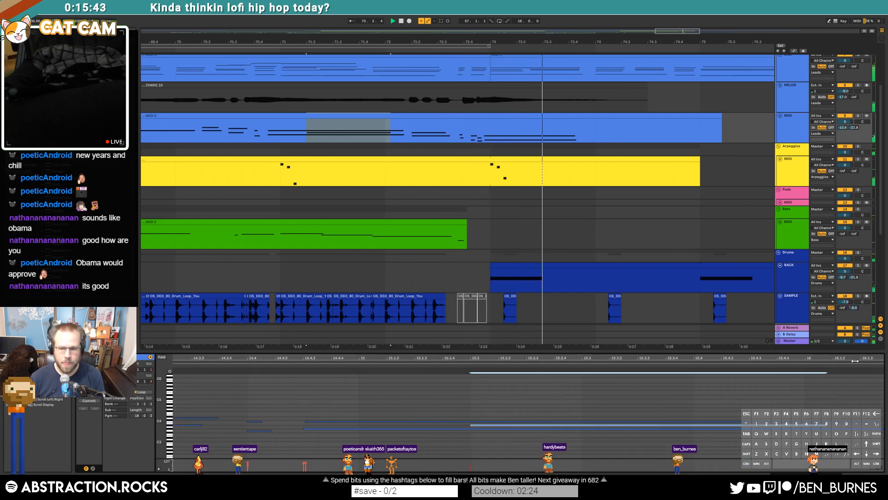
pyautogui.moveTo(856, 359); pyautogui.dragTo(700, 361)
pyautogui.moveTo(725, 421)
pyautogui.mouseDown()
pyautogui.moveTo(393, 407)
pyautogui.moveTo(294, 417)
pyautogui.moveTo(305, 422)
pyautogui.mouseUp()
pyautogui.click(346, 403)
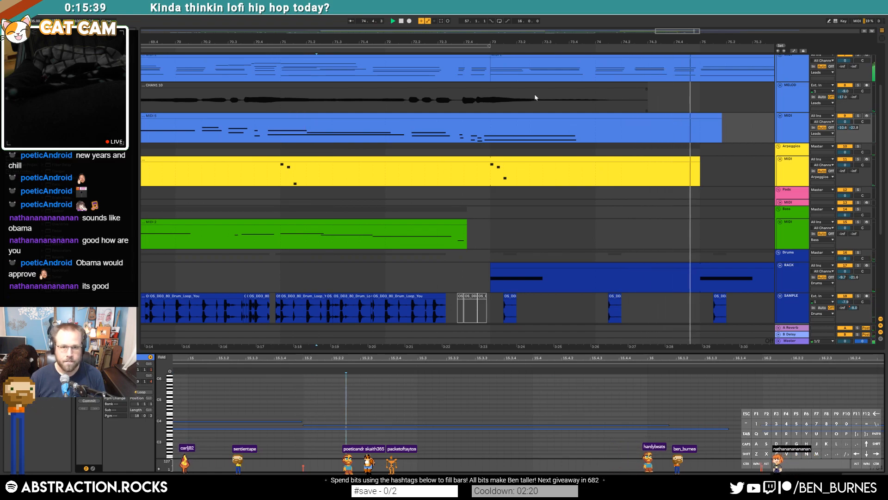
# Show the drums SAMPLE track's devices and soften the first EQ Eight's mid cut to about -8.8 dB near 758 Hz
pyautogui.hotkey('shift', 'Tab')
pyautogui.click(509, 282)
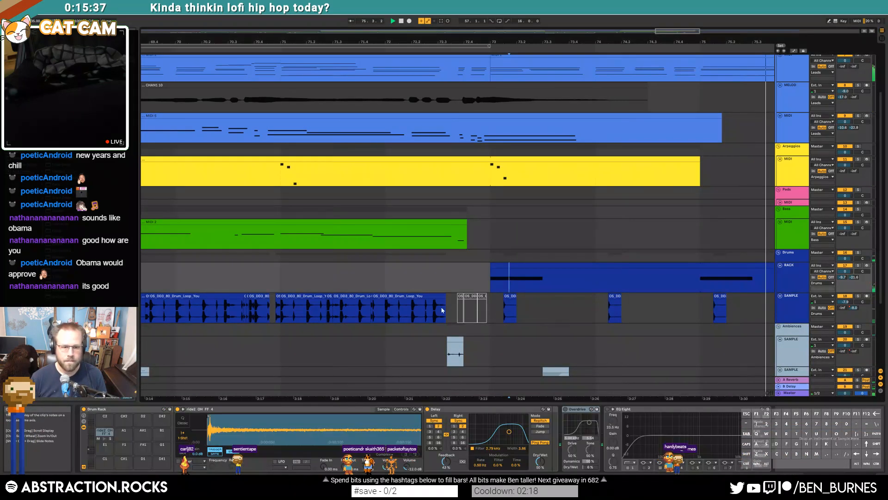
pyautogui.click(534, 310)
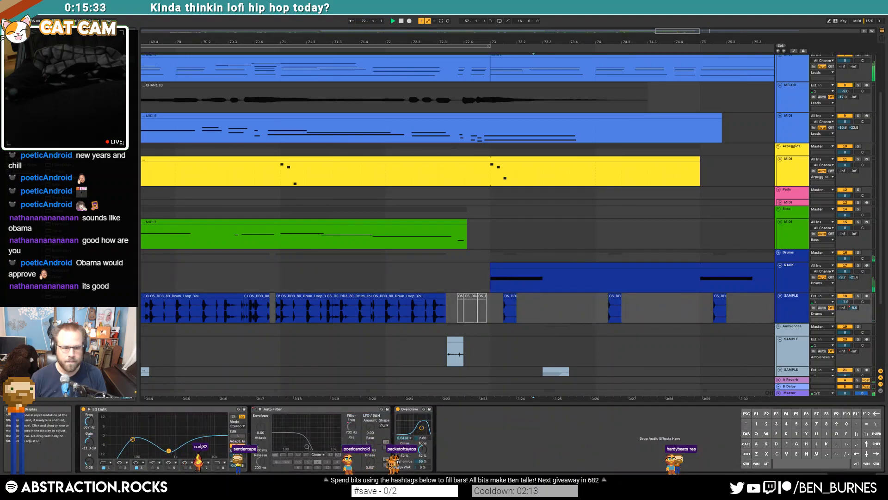
pyautogui.scroll(-5, 494, 260)
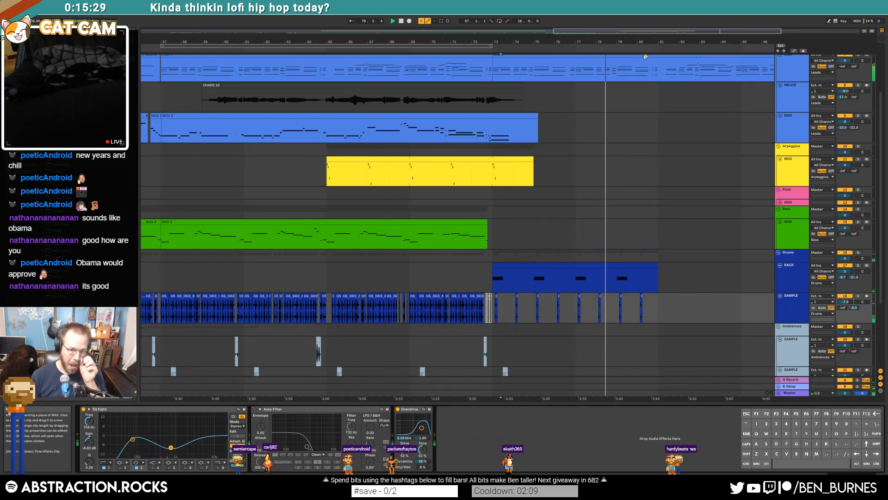
# Trim the end of the last clip on the upper Leads MIDI track back to just before bar 81
pyautogui.moveTo(539, 41); pyautogui.dragTo(537, 26)
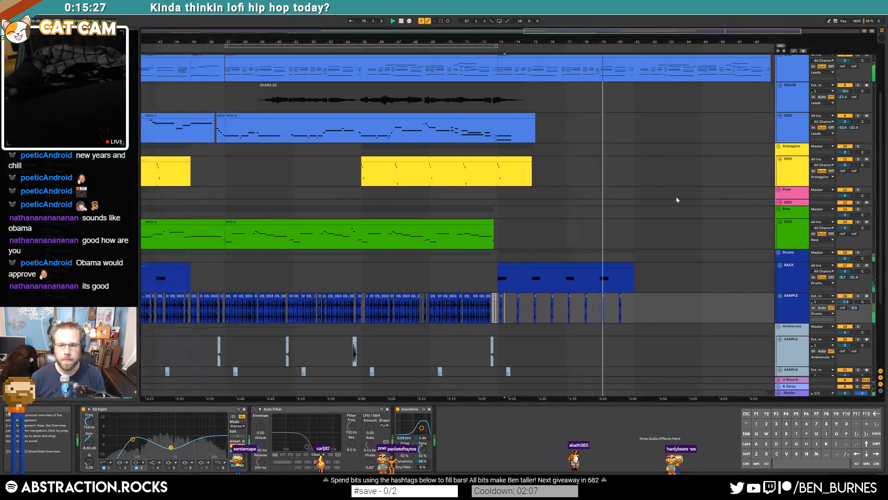
pyautogui.scroll(2, 704, 252)
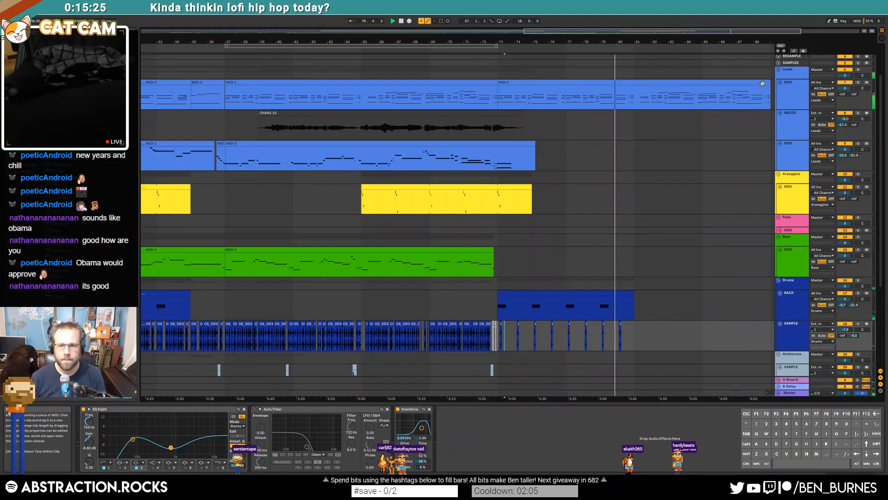
pyautogui.moveTo(769, 95); pyautogui.dragTo(628, 91)
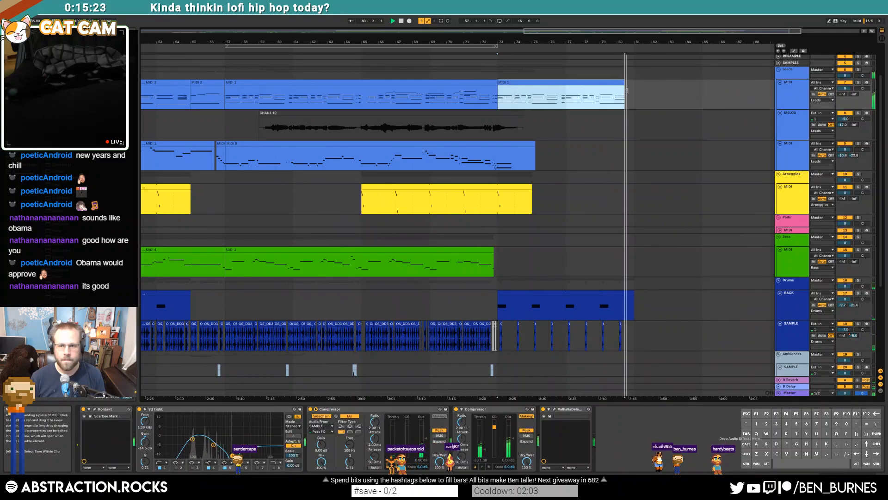
pyautogui.press('z')
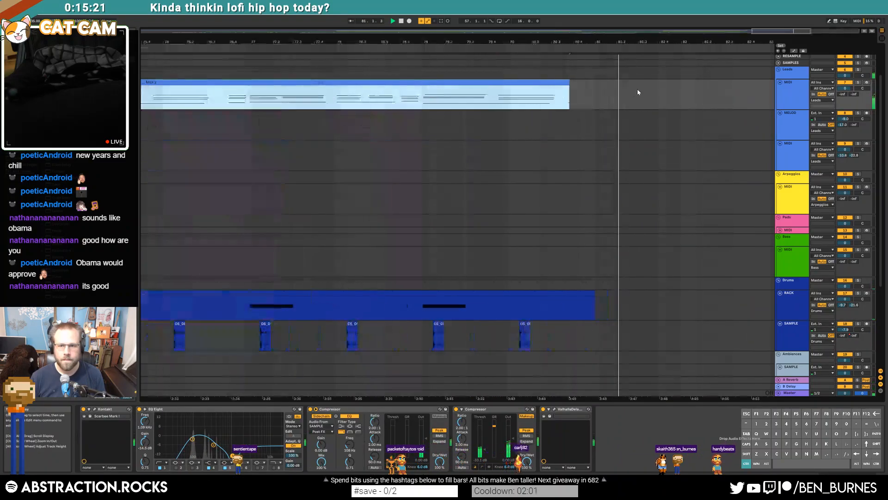
pyautogui.moveTo(779, 31); pyautogui.dragTo(773, 4)
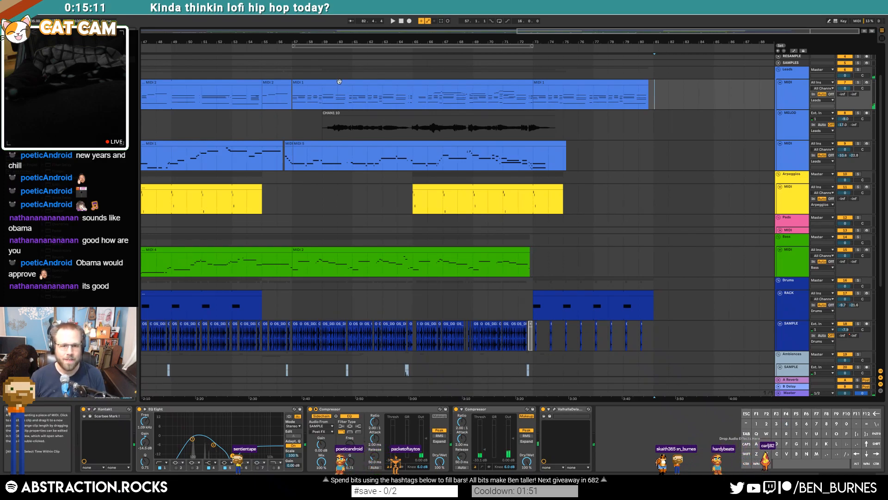
# Copy bars 25 to 41 across the tracks from the upper Leads MIDI down to the Ambiences samples, and paste them at bar 83
pyautogui.moveTo(524, 31); pyautogui.dragTo(524, 10)
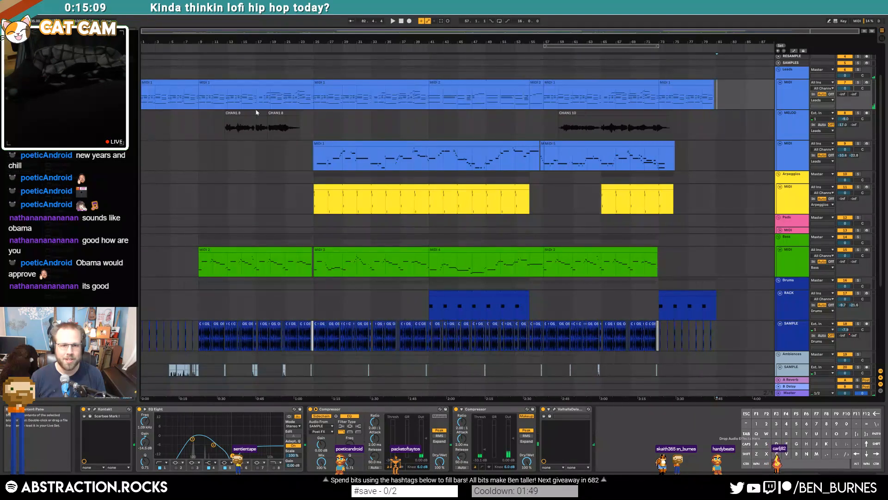
pyautogui.click(324, 81)
pyautogui.scroll(-2, 343, 254)
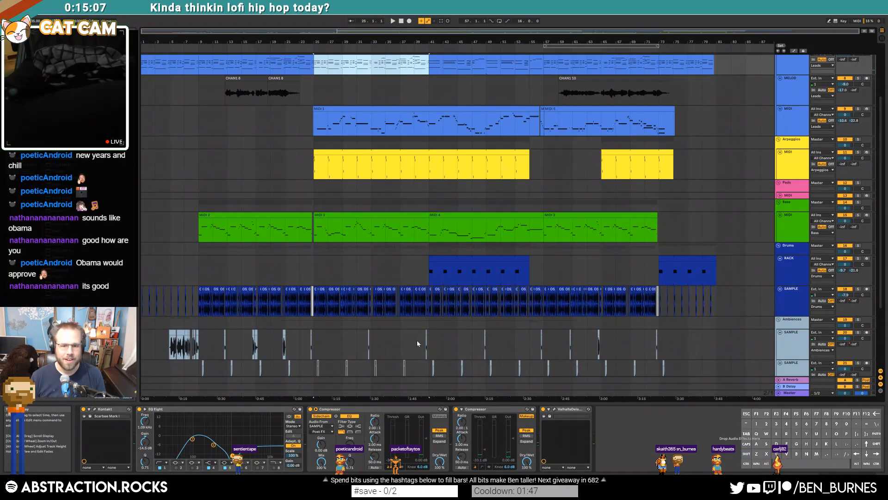
pyautogui.scroll(-4, 420, 348)
pyautogui.keyDown('shift'); pyautogui.click(429, 311); pyautogui.keyUp('shift')
pyautogui.scroll(4, 698, 197)
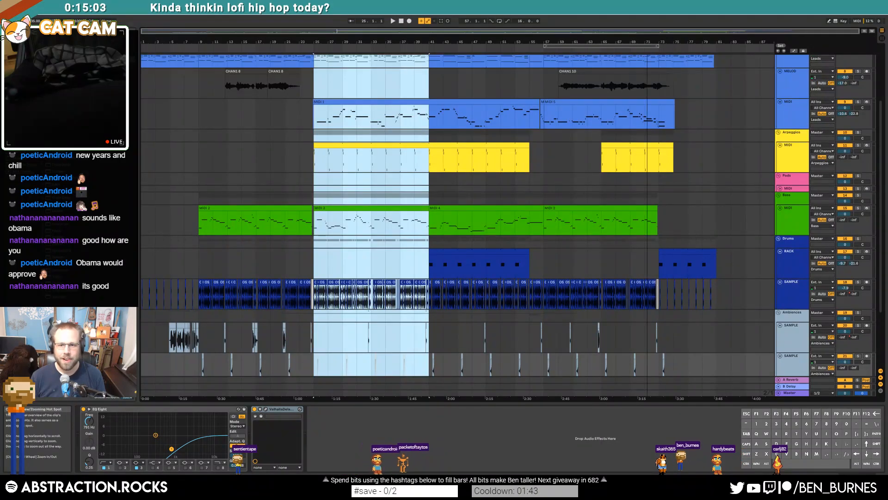
pyautogui.scroll(3, 720, 259)
pyautogui.scroll(1, 686, 60)
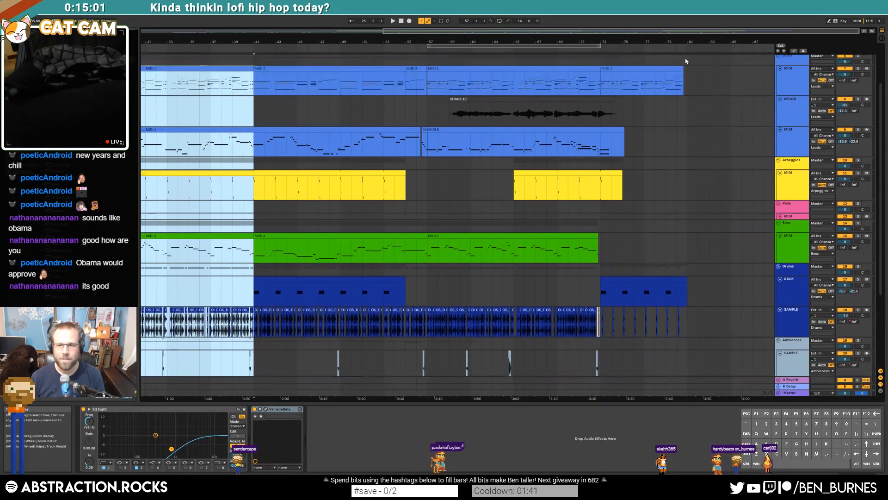
pyautogui.press('space')
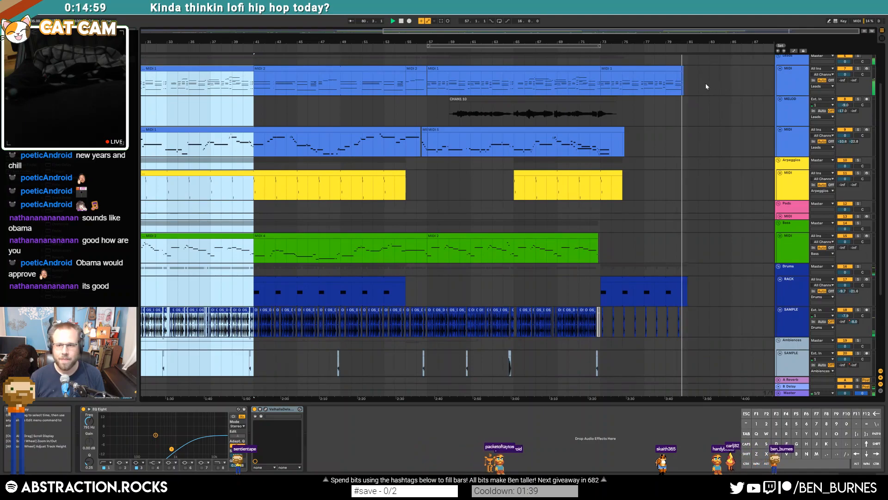
pyautogui.click(708, 84)
pyautogui.hotkey('ctrl', 'v')
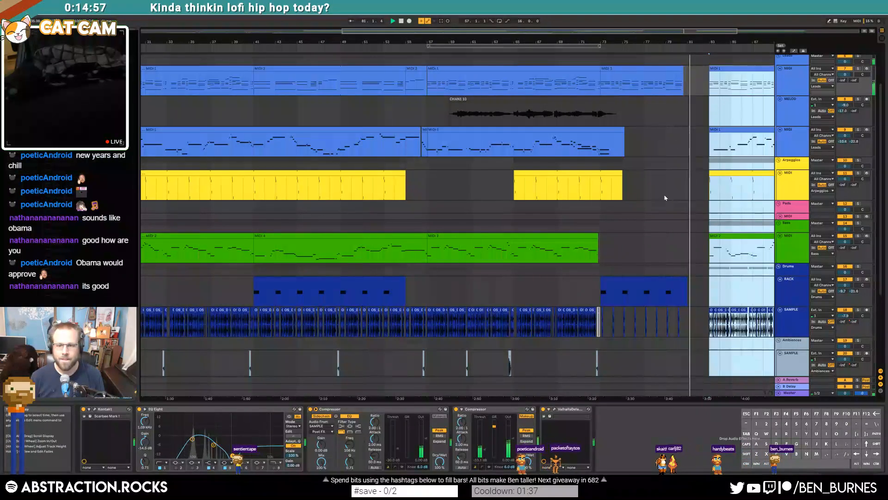
pyautogui.press('space')
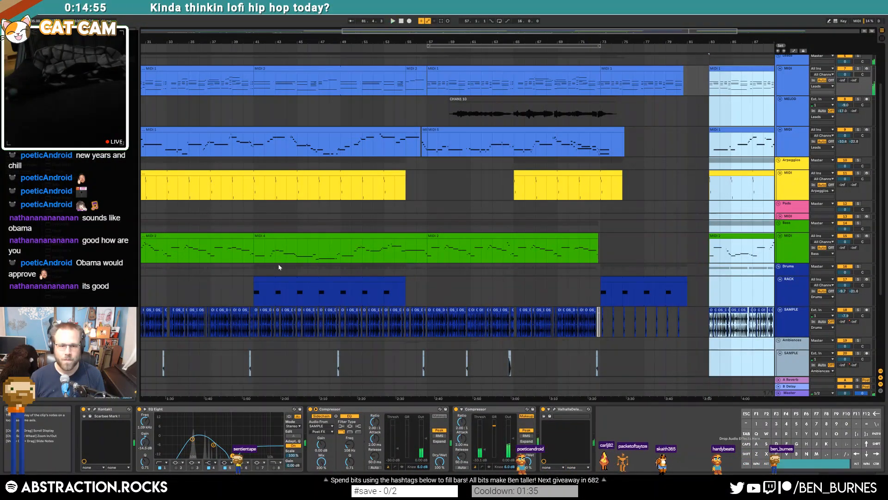
# Copy the half-bar bass phrase leading into bar 33 and paste it on the Bass MIDI track directly before bar 83
pyautogui.moveTo(460, 31); pyautogui.dragTo(316, 32)
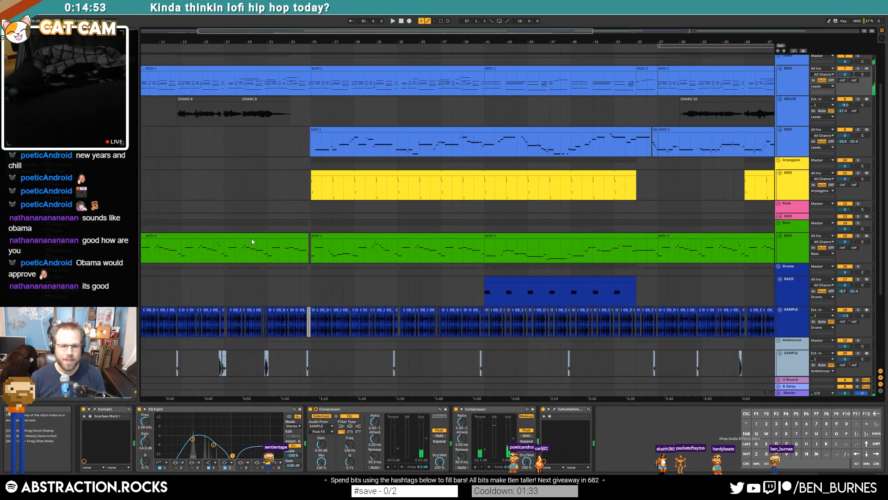
pyautogui.scroll(3, 293, 249)
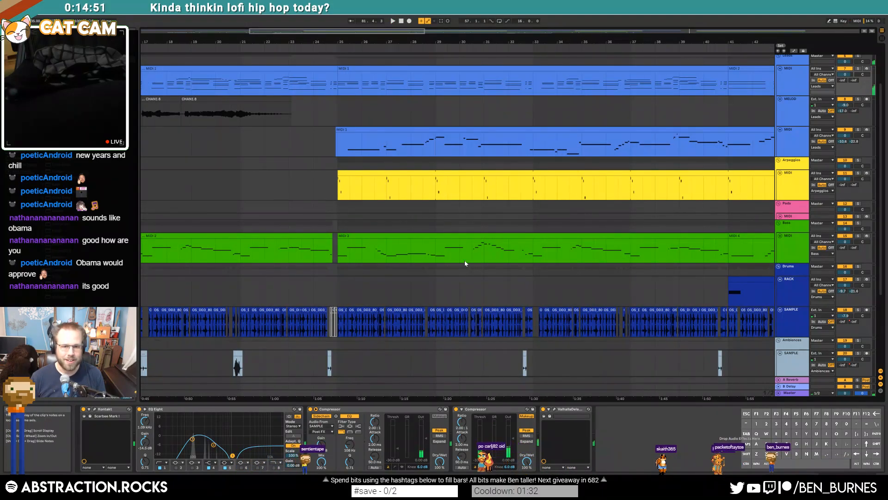
pyautogui.hotkey('ctrl', 'c')
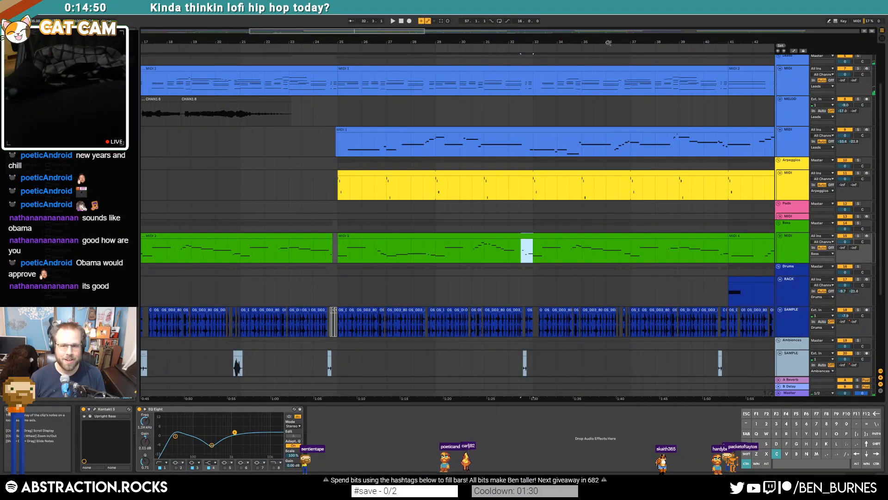
pyautogui.click(716, 31)
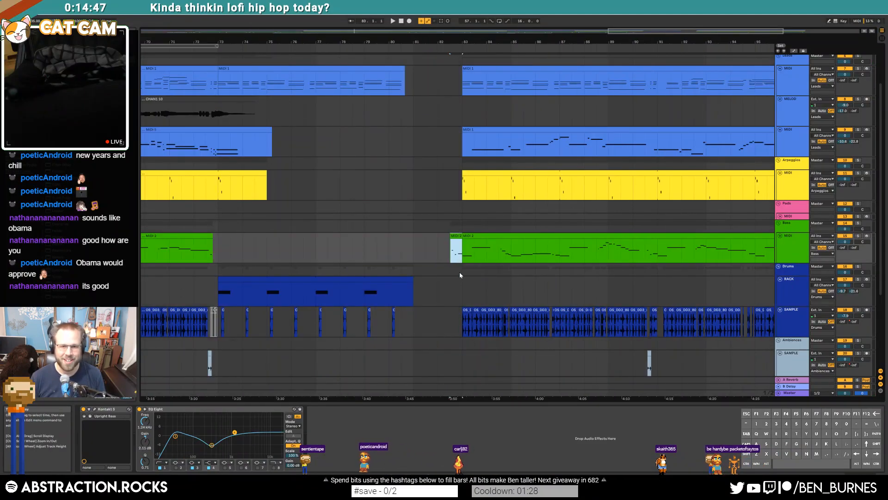
# Trim the start of the pasted bass pickup to just past its first note, with grid snapping temporarily off
pyautogui.scroll(6, 458, 234)
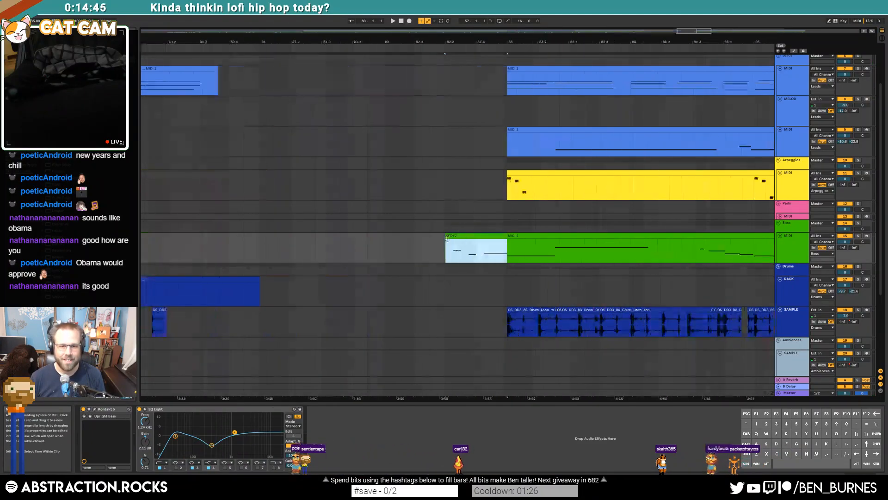
pyautogui.hotkey('ctrl', '4')
pyautogui.moveTo(445, 236); pyautogui.dragTo(466, 236)
pyautogui.hotkey('ctrl', '4')
pyautogui.scroll(-10, 493, 257)
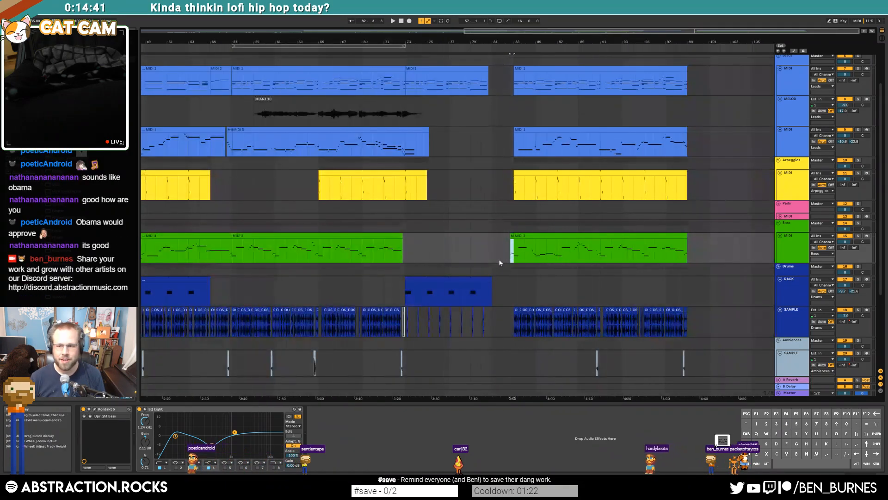
# Delete everything in the pasted section from bar 91 onward, from the upper Leads MIDI track down to the Ambiences samples
pyautogui.moveTo(704, 368); pyautogui.dragTo(604, 81)
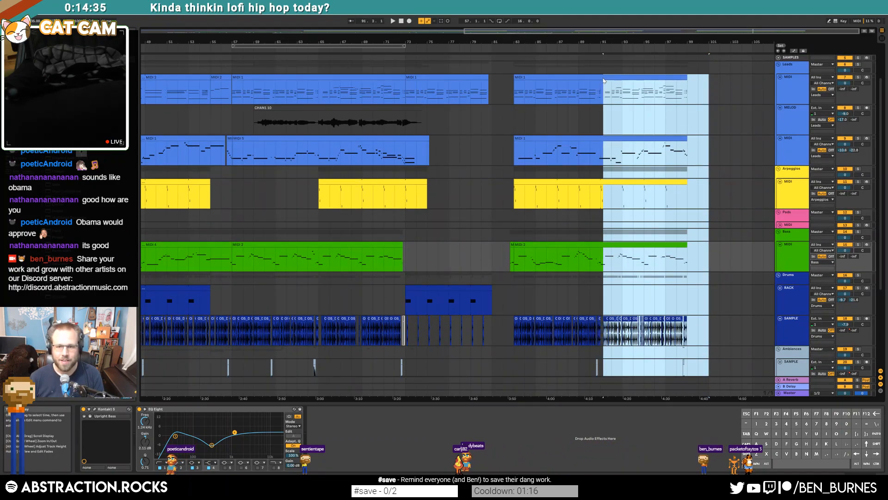
pyautogui.press('Delete')
pyautogui.click(674, 121)
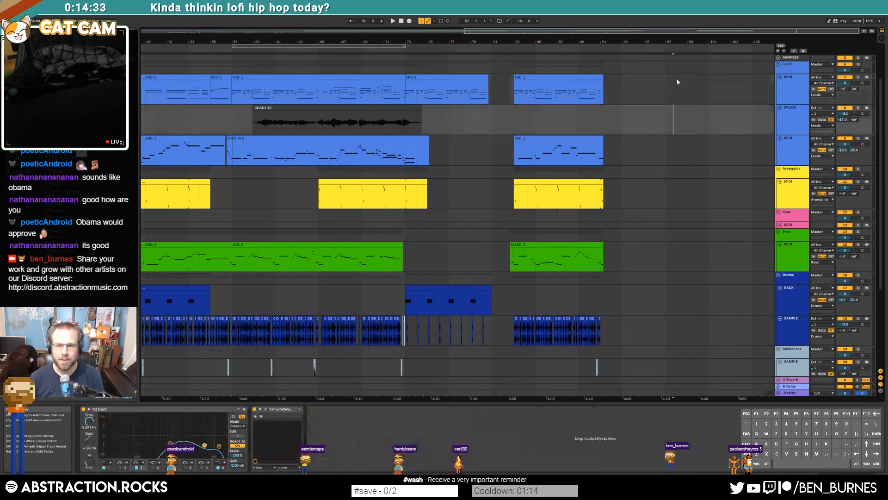
pyautogui.moveTo(683, 73)
pyautogui.mouseDown()
pyautogui.moveTo(612, 262)
pyautogui.moveTo(611, 335)
pyautogui.moveTo(602, 351)
pyautogui.mouseUp()
pyautogui.press('Delete')
pyautogui.click(635, 326)
# Unfold the Master track and draw a curved Track Volume automation fade-out from bar 86 to bar 91
pyautogui.scroll(-2, 661, 319)
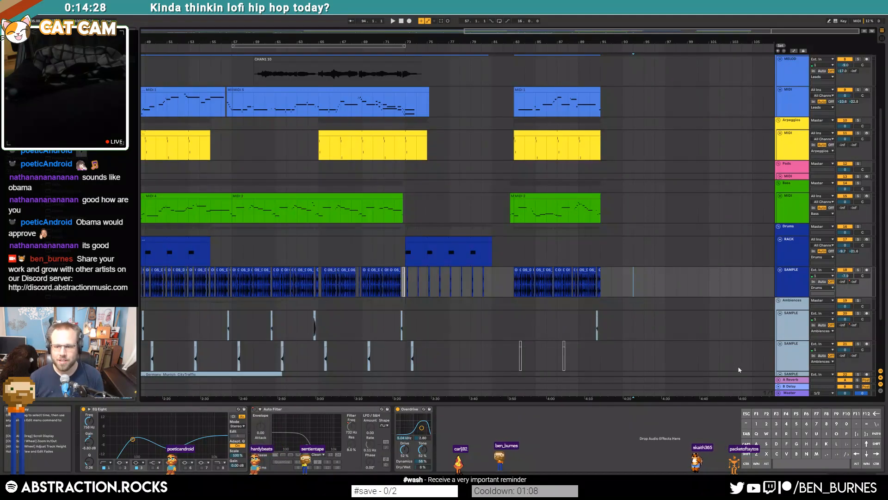
pyautogui.click(779, 393)
pyautogui.click(788, 367)
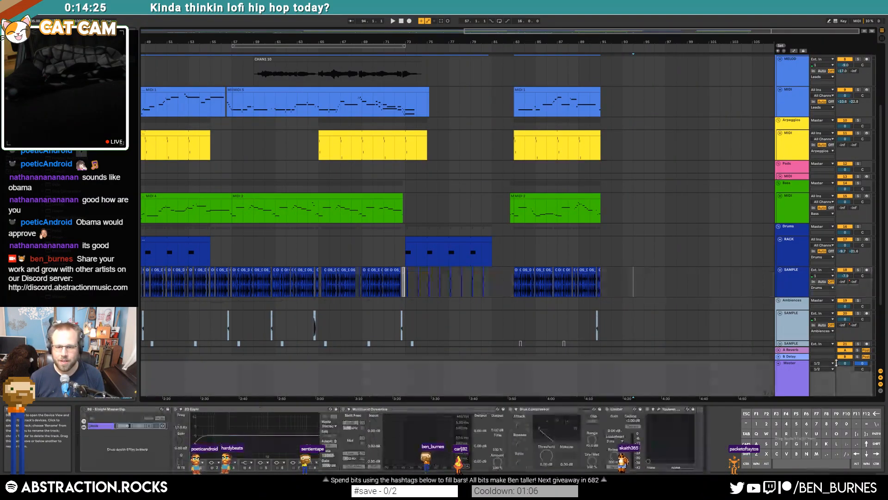
pyautogui.scroll(-3, 593, 291)
pyautogui.scroll(-2, 593, 290)
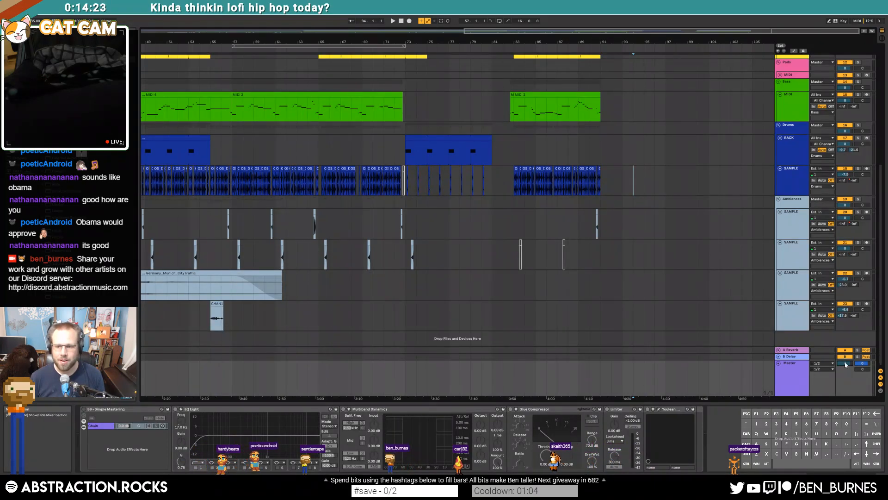
pyautogui.press('a')
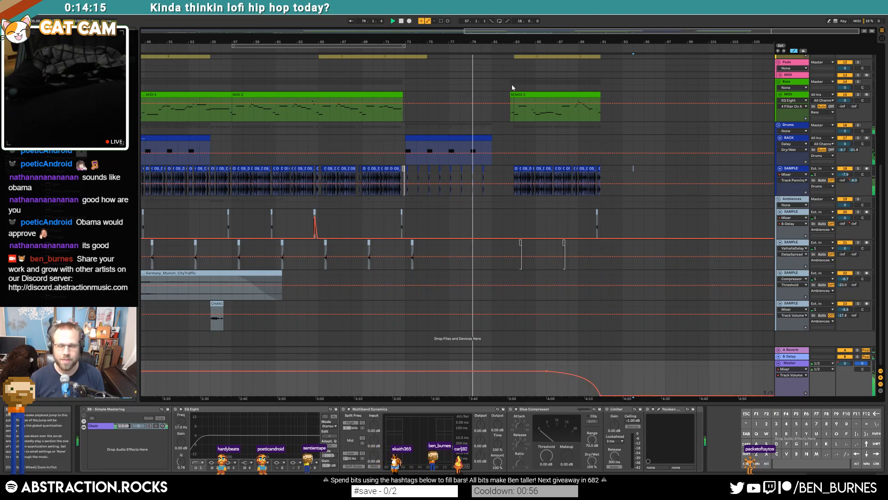
pyautogui.press('a')
# Copy the short sixteenth-note drum fragment found after beat 83.2 and paste it directly before bar 83 on the drum SAMPLE track
pyautogui.scroll(5, 543, 155)
pyautogui.scroll(2, 584, 180)
pyautogui.scroll(-5, 562, 181)
pyautogui.scroll(10, 523, 224)
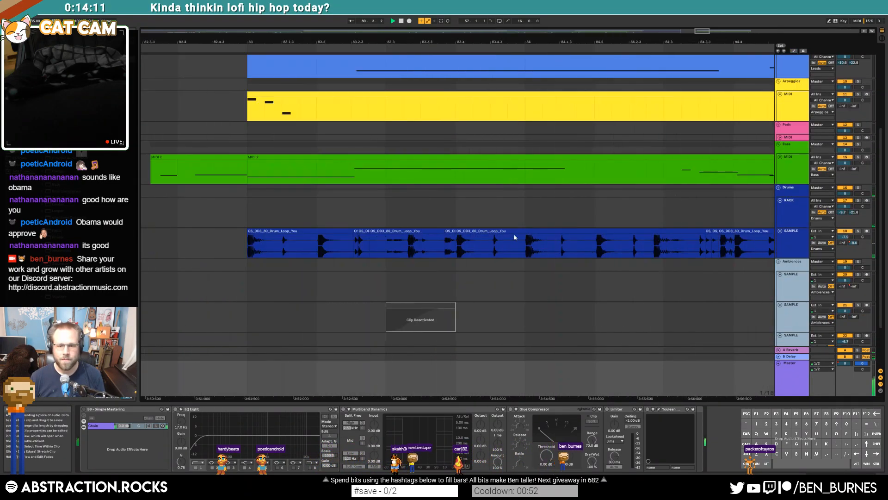
pyautogui.click(359, 233)
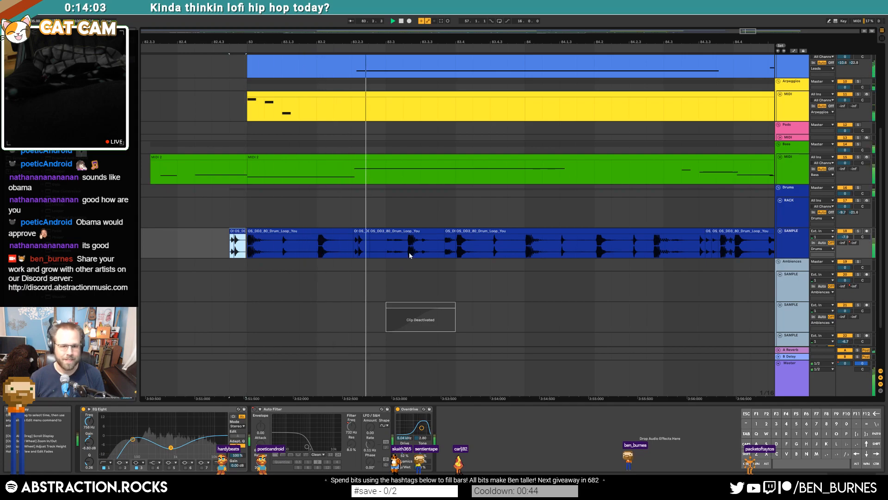
# Delete the melody clip between bars 83 and 91 on the lower Leads MIDI track
pyautogui.keyDown('ctrl'); pyautogui.scroll(-5, 302, 198); pyautogui.keyUp('ctrl')
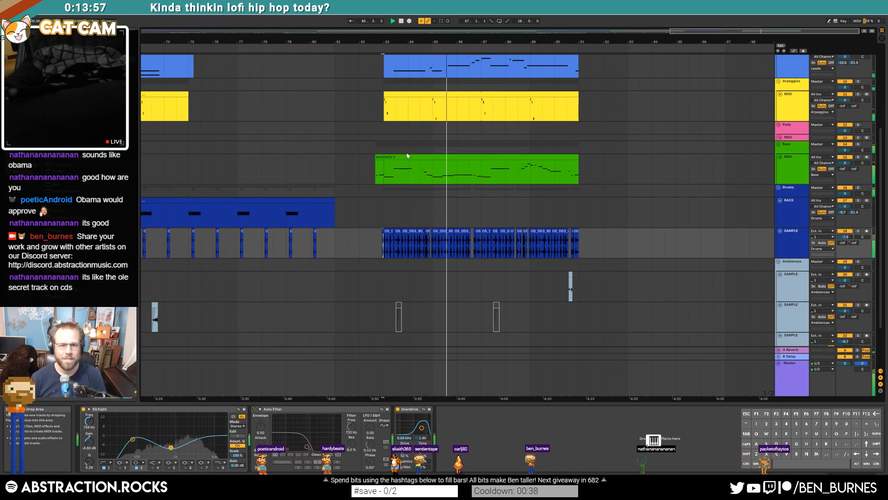
pyautogui.scroll(2, 504, 169)
pyautogui.scroll(3, 503, 167)
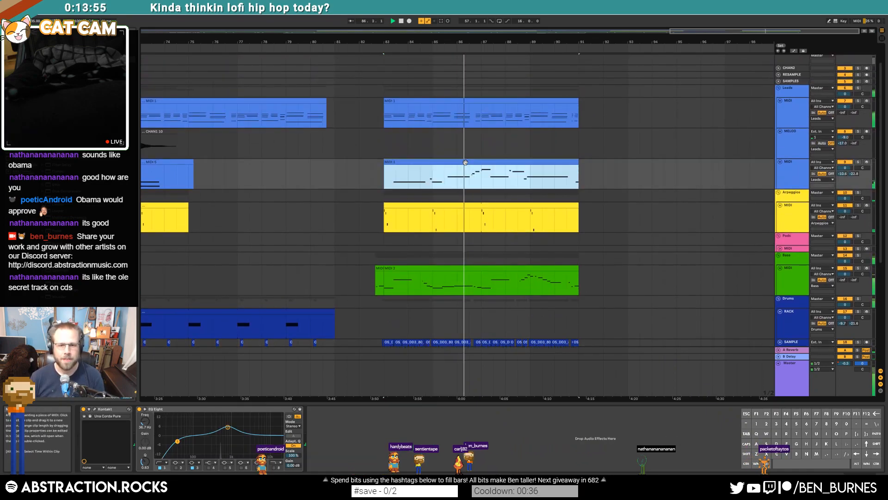
pyautogui.scroll(-3, 470, 220)
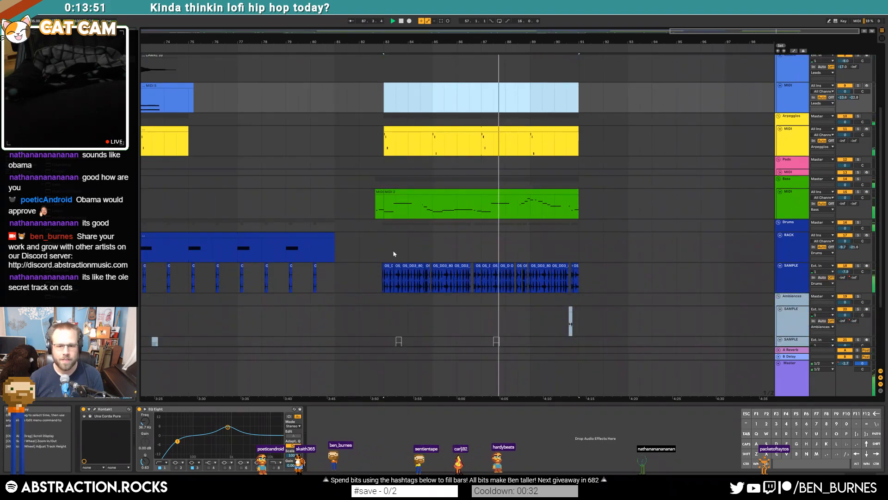
# Try deactivating the drum SAMPLE clips between bars 83 and 91, and reactivate them
pyautogui.moveTo(381, 277); pyautogui.dragTo(576, 271)
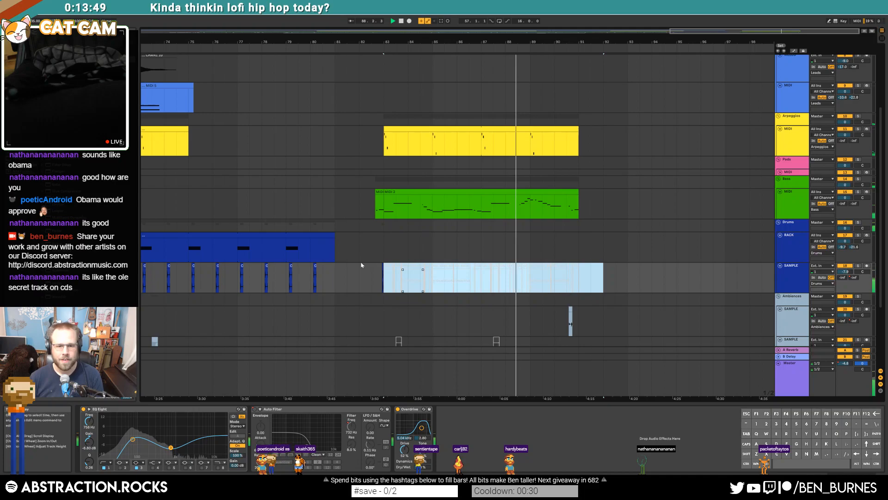
pyautogui.press('0')
pyautogui.moveTo(402, 280); pyautogui.dragTo(578, 283)
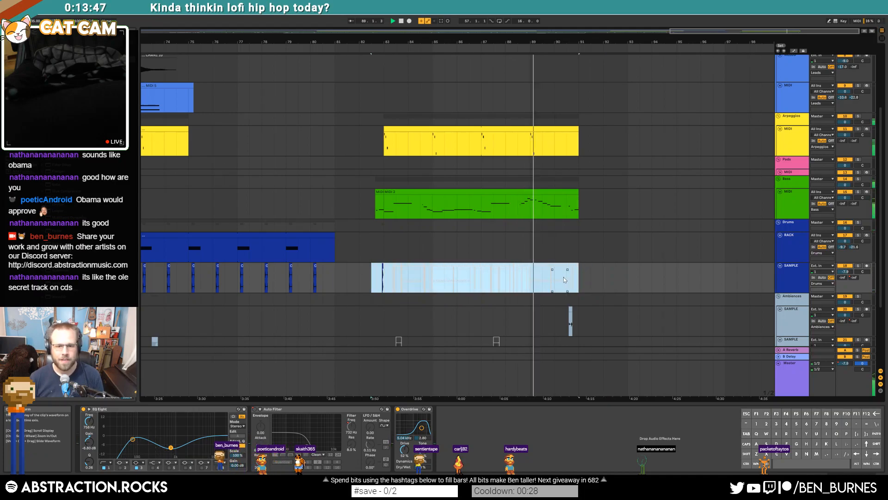
pyautogui.press('0')
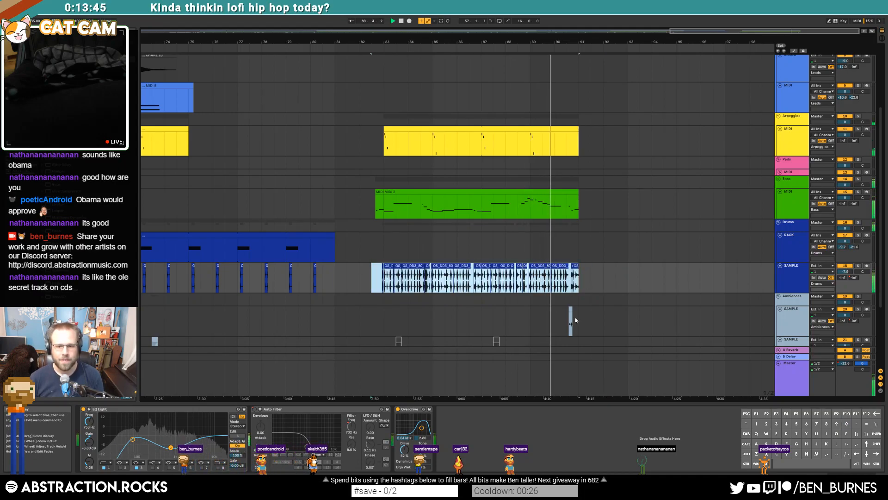
# Delete the clips after bar 83 on the two Ambiences SAMPLE tracks, including the two deactivated ones
pyautogui.moveTo(568, 318); pyautogui.dragTo(581, 313)
pyautogui.press('Delete')
pyautogui.scroll(-1, 509, 319)
pyautogui.moveTo(372, 328); pyautogui.dragTo(568, 313)
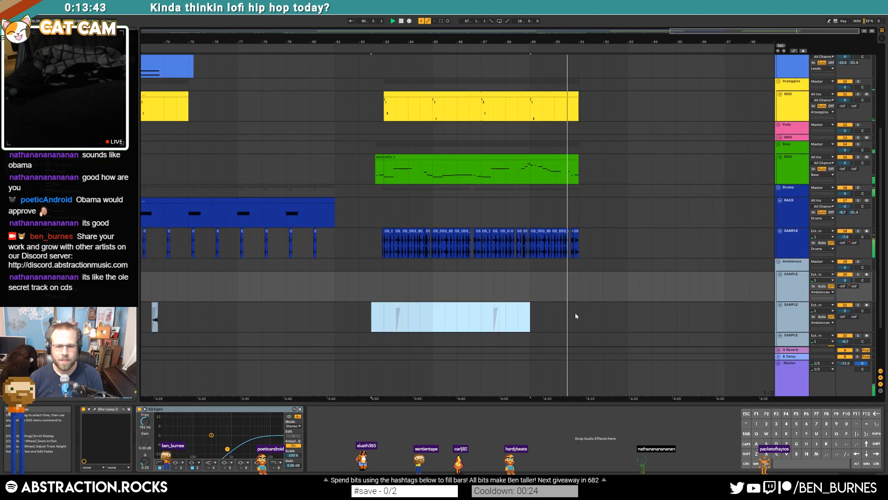
pyautogui.press('Delete')
pyautogui.click(641, 315)
# Move the last section's arpeggio, bass, drum and upper Leads clips one bar earlier so the section starts at bar 82
pyautogui.moveTo(370, 91); pyautogui.dragTo(604, 257)
pyautogui.moveTo(402, 94); pyautogui.dragTo(378, 94)
pyautogui.scroll(1, 403, 159)
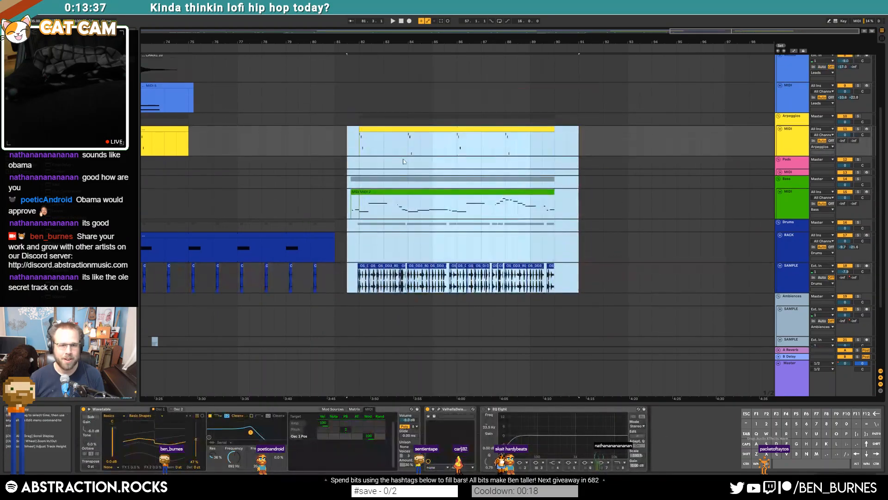
pyautogui.scroll(2, 402, 159)
pyautogui.moveTo(425, 80); pyautogui.dragTo(400, 79)
# Play back the transition from the breakdown into the section at bar 82
pyautogui.click(270, 47)
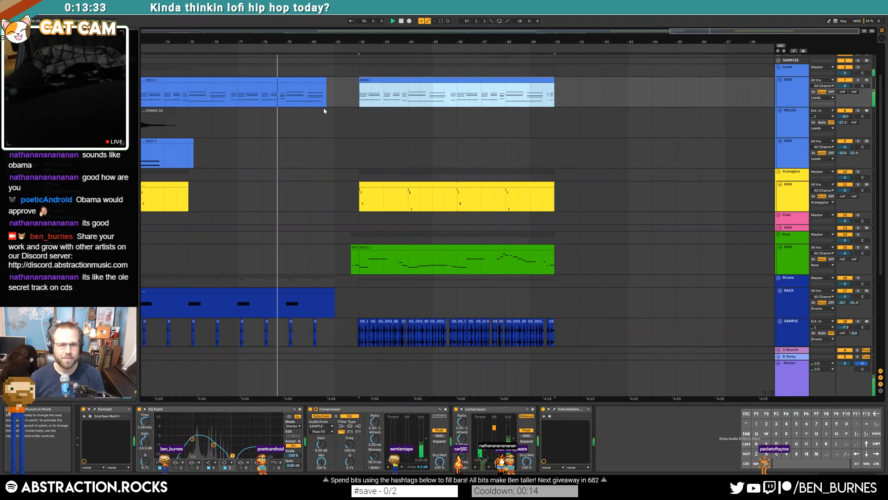
pyautogui.click(311, 71)
pyautogui.moveTo(351, 79)
pyautogui.mouseDown()
pyautogui.moveTo(371, 149)
pyautogui.moveTo(383, 153)
pyautogui.mouseUp()
pyautogui.click(343, 91)
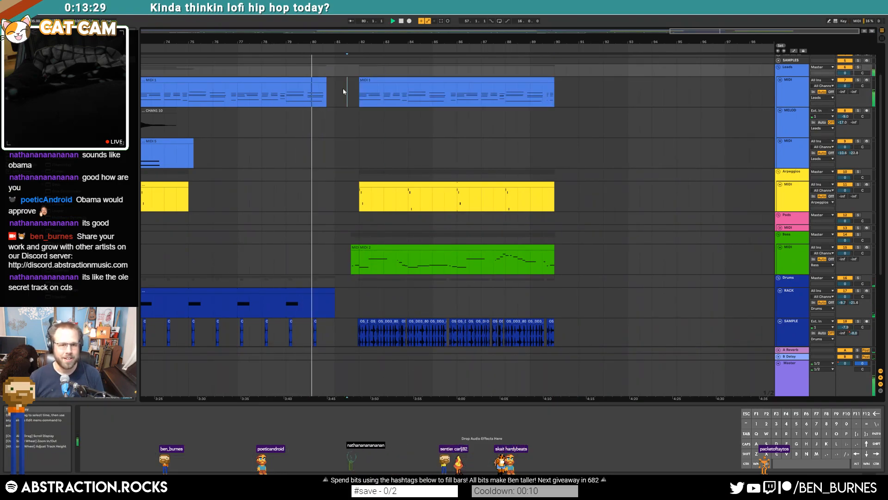
pyautogui.click(340, 90)
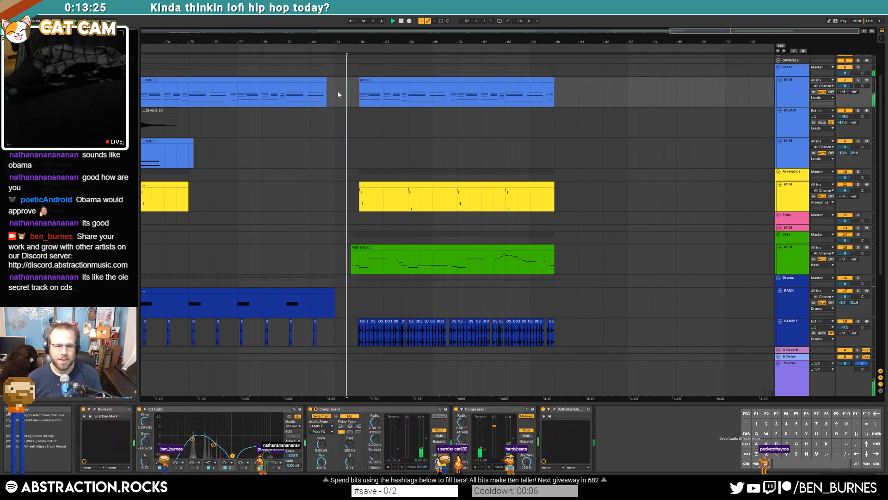
# Shift the Master Track Volume fade-out one bar earlier so it runs from bar 85 to bar 90
pyautogui.scroll(-4, 671, 332)
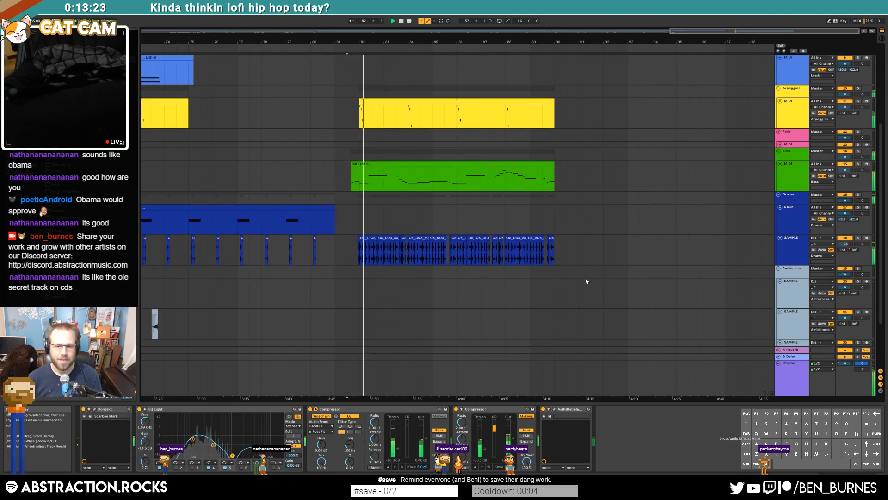
pyautogui.scroll(-2, 586, 281)
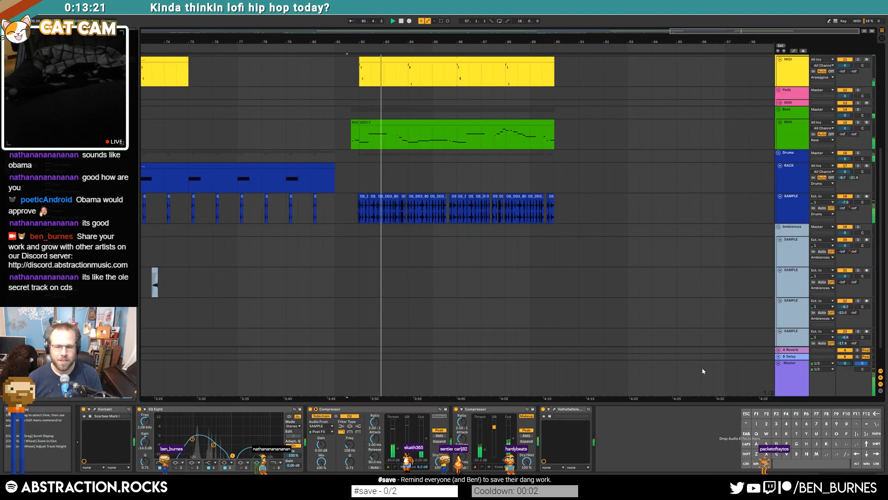
pyautogui.press('a')
pyautogui.moveTo(456, 387); pyautogui.dragTo(554, 395)
pyautogui.click(420, 379)
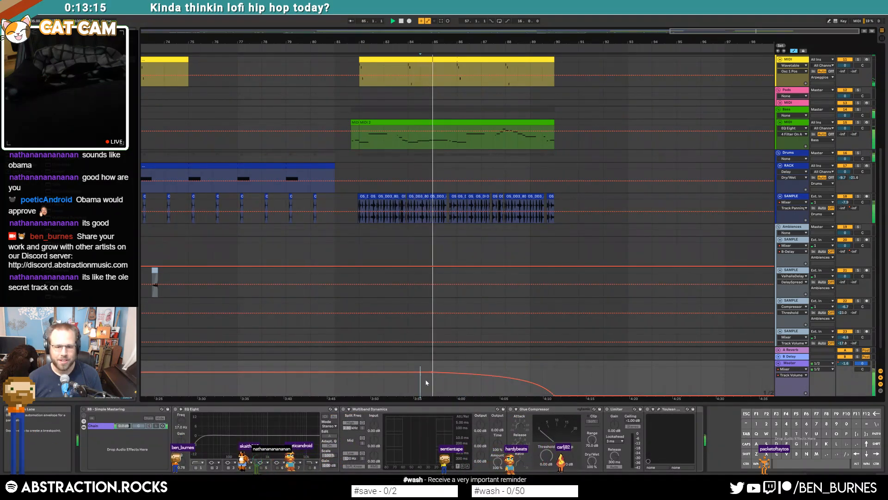
pyautogui.moveTo(420, 379); pyautogui.dragTo(420, 378)
# Open the upper Leads MIDI clip starting at bar 82 and raise the top note at its bar 2 by three semitones
pyautogui.scroll(8, 472, 292)
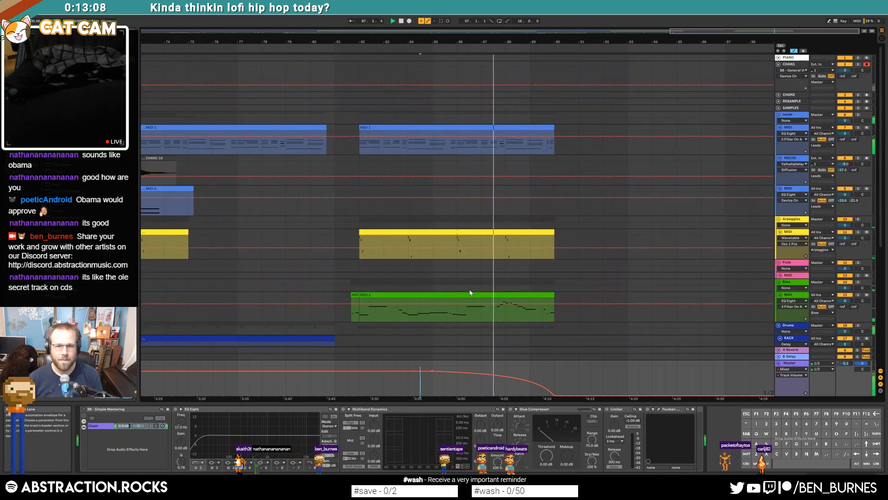
pyautogui.doubleClick(432, 142)
pyautogui.click(335, 411)
pyautogui.press('space')
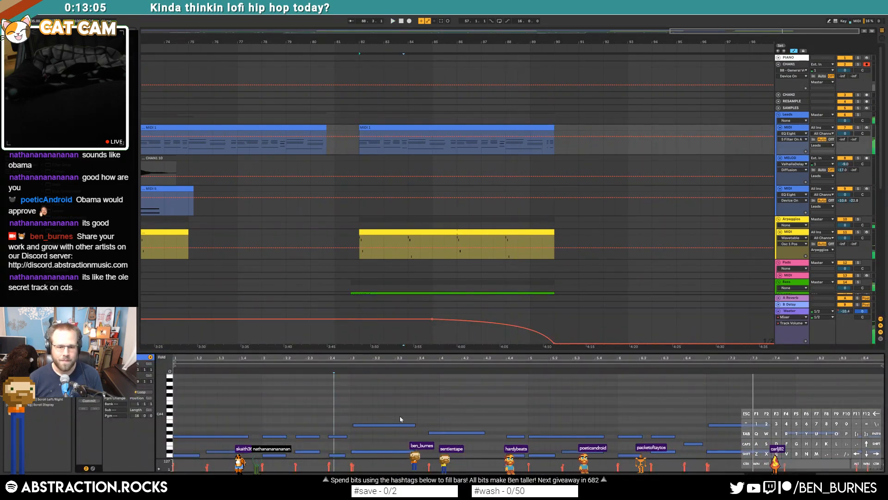
pyautogui.press('space')
pyautogui.scroll(-3, 265, 384)
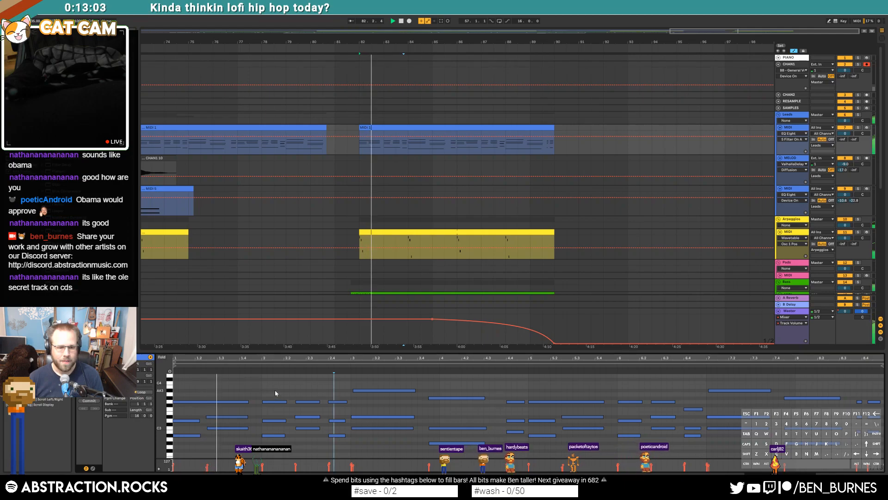
pyautogui.click(273, 387)
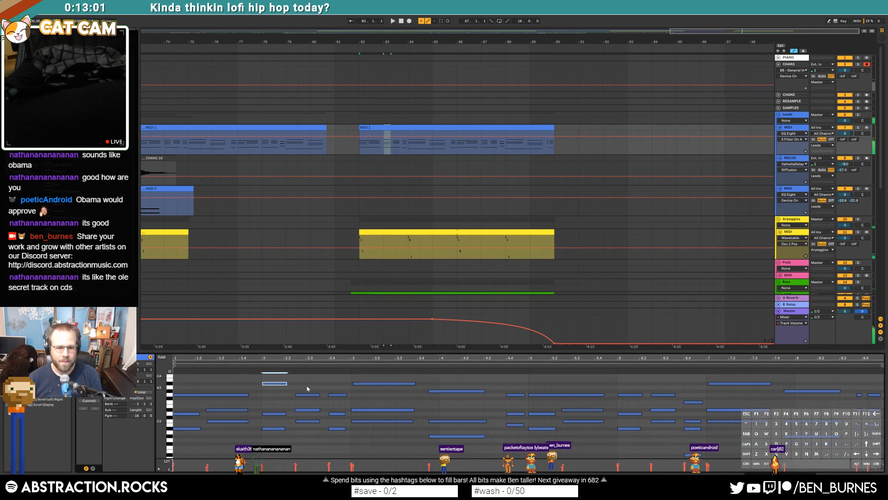
# Raise the next two top notes in the clip's bar 2 by five and eight semitones to form a climbing line
pyautogui.scroll(-3, 306, 385)
pyautogui.click(338, 421)
pyautogui.press('Up')
pyautogui.press('Up')
pyautogui.press('Up')
pyautogui.press('Up')
pyautogui.press('Up')
pyautogui.press('Up')
pyautogui.press('space')
# Raise the top note at the clip's bar 3 by five semitones and lower the top note before it by one
pyautogui.click(383, 418)
pyautogui.press('Up')
pyautogui.press('Up')
pyautogui.press('Up')
pyautogui.press('Up')
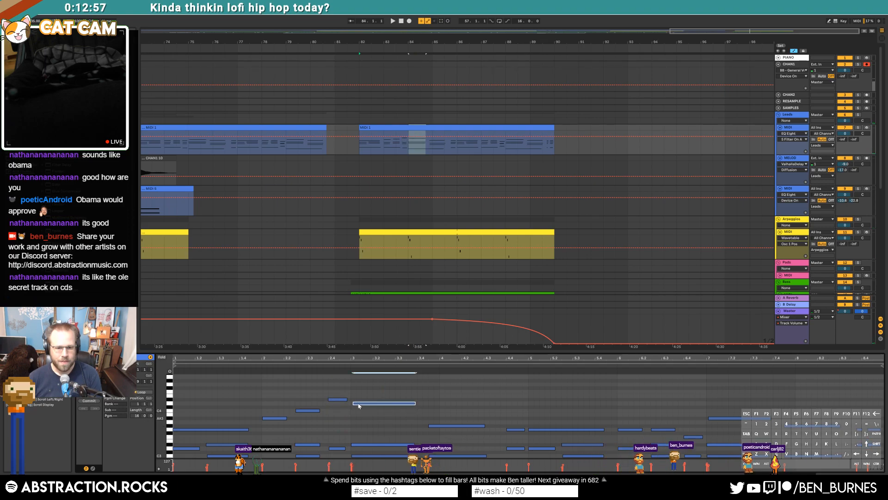
pyautogui.press('space')
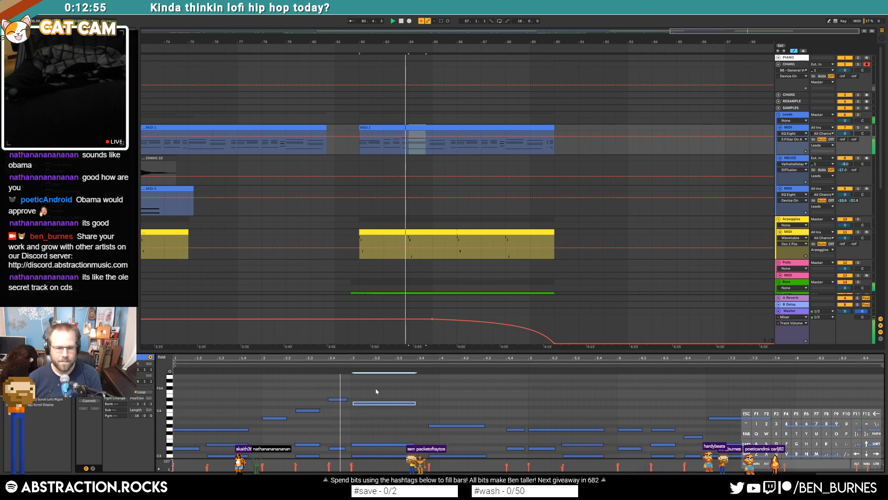
pyautogui.press('Up')
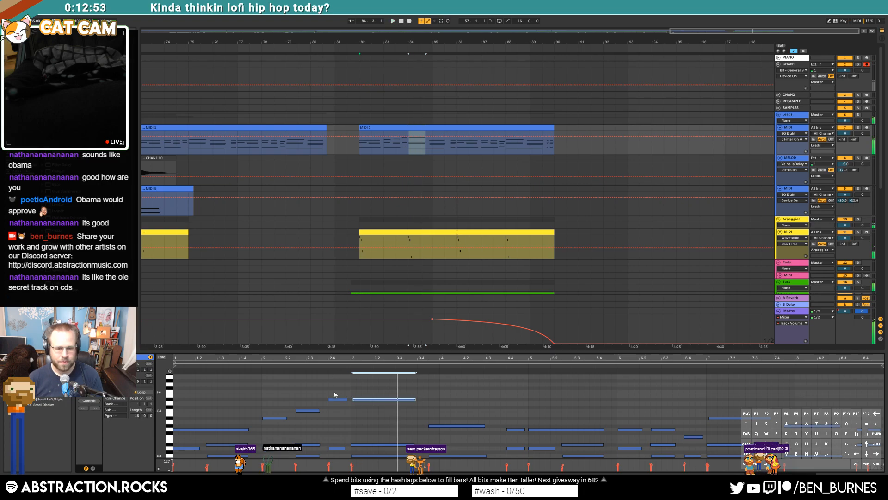
pyautogui.press('space')
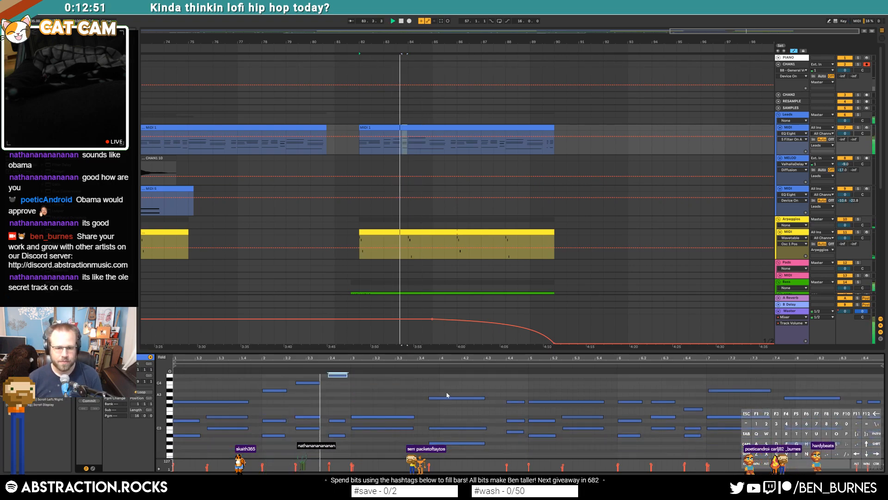
# Raise the top note just before the clip's bar 4 by four semitones
pyautogui.moveTo(456, 398); pyautogui.dragTo(467, 442)
pyautogui.press('Up')
pyautogui.press('Up')
pyautogui.press('Up')
pyautogui.press('Up')
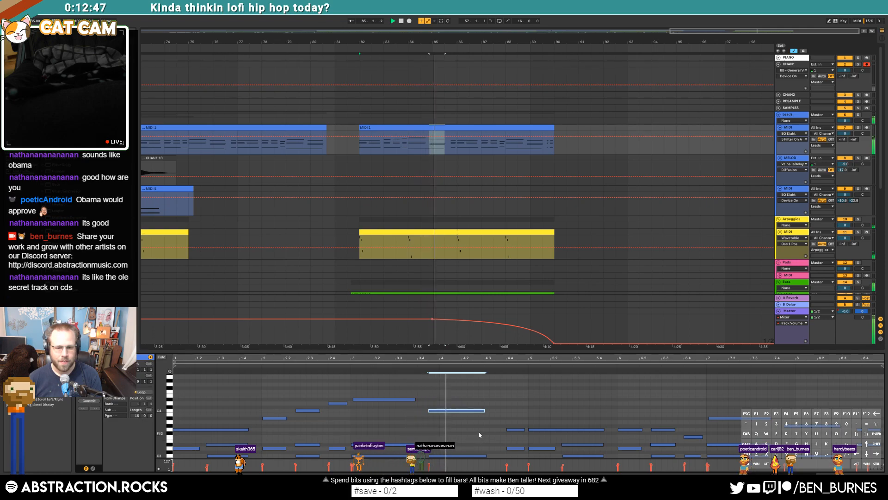
# Raise the short top note on beat 4.4 by four semitones and the long one at bar 5 by three
pyautogui.click(511, 415)
pyautogui.moveTo(555, 429); pyautogui.dragTo(559, 418)
pyautogui.click(519, 363)
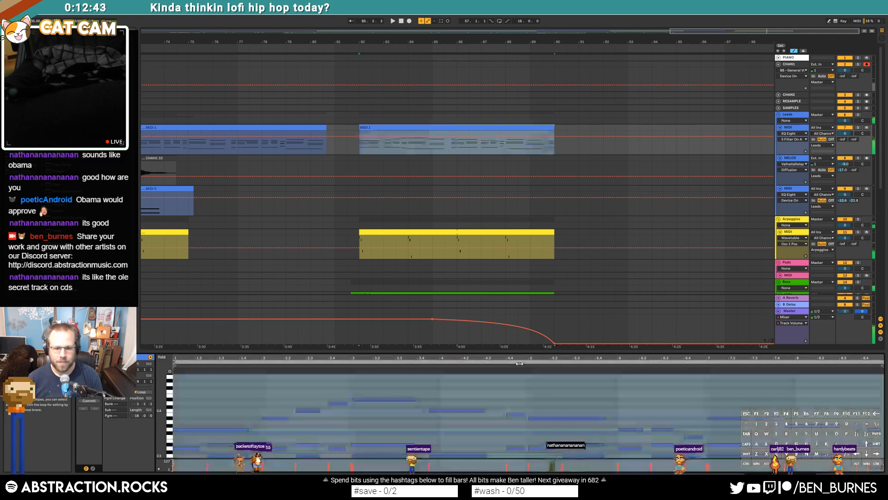
# Raise the top note just before the clip's bar 8 by seven semitones and its last two short top notes by four
pyautogui.click(542, 391)
pyautogui.scroll(-3, 546, 393)
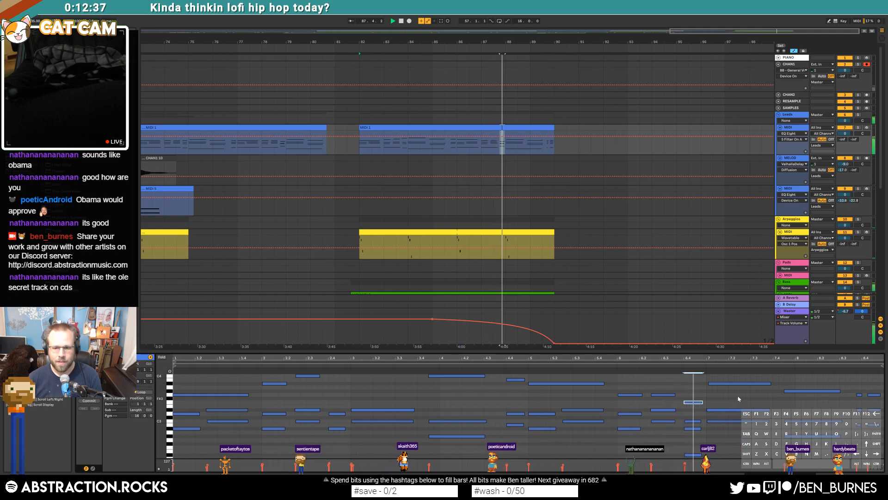
pyautogui.scroll(2, 745, 395)
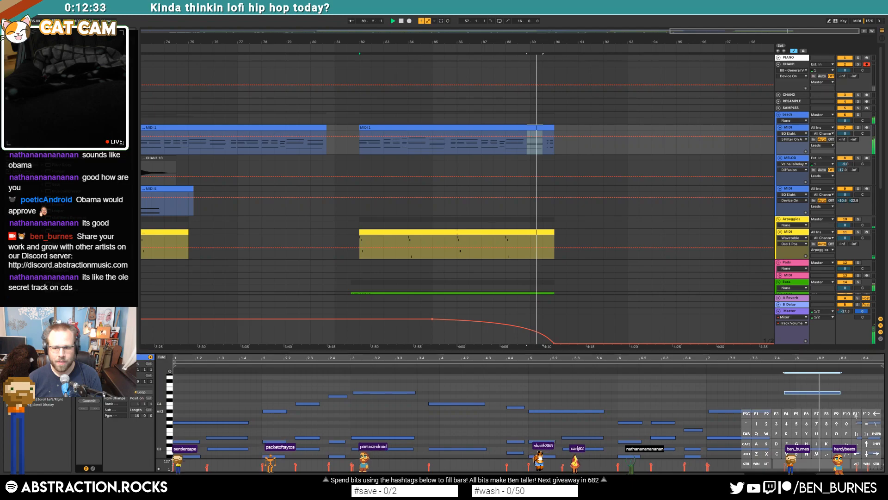
pyautogui.press('space')
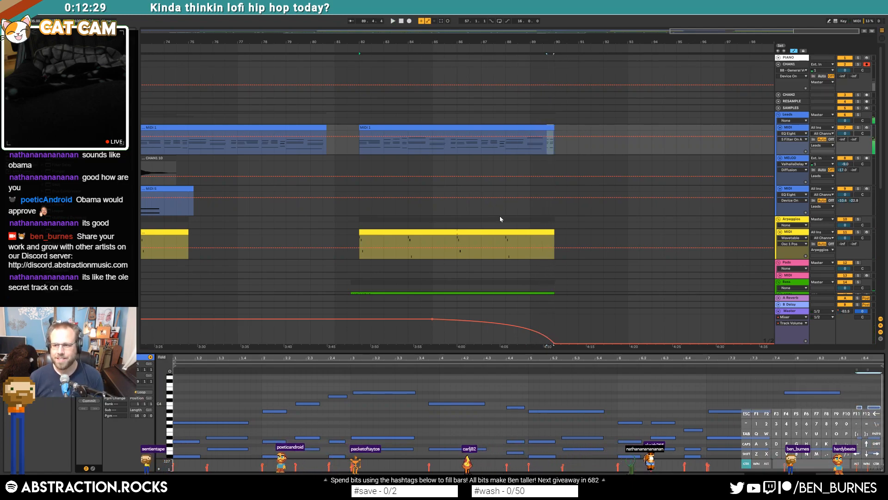
# Hide the automation and collapse the arpeggio MIDI track, the bass MIDI track and the two drum tracks
pyautogui.scroll(-5, 500, 219)
pyautogui.press('Tab')
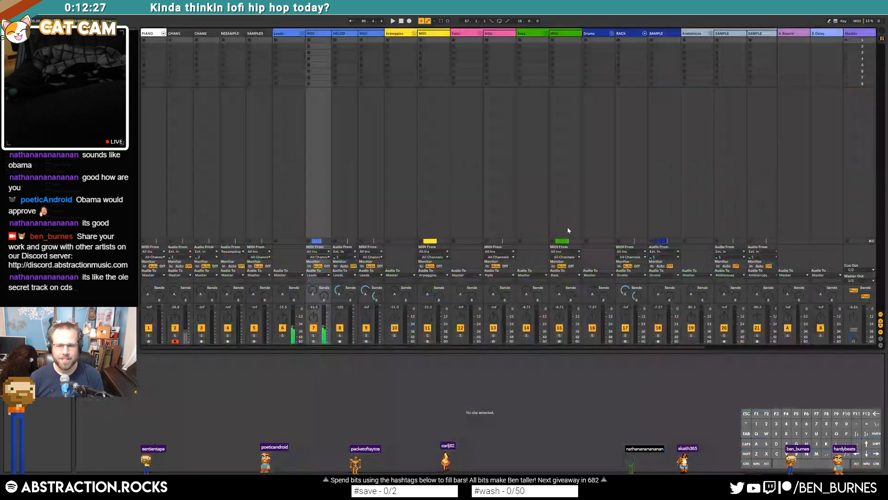
pyautogui.press('Tab')
pyautogui.press('a')
pyautogui.scroll(-2, 648, 238)
pyautogui.scroll(-2, 648, 237)
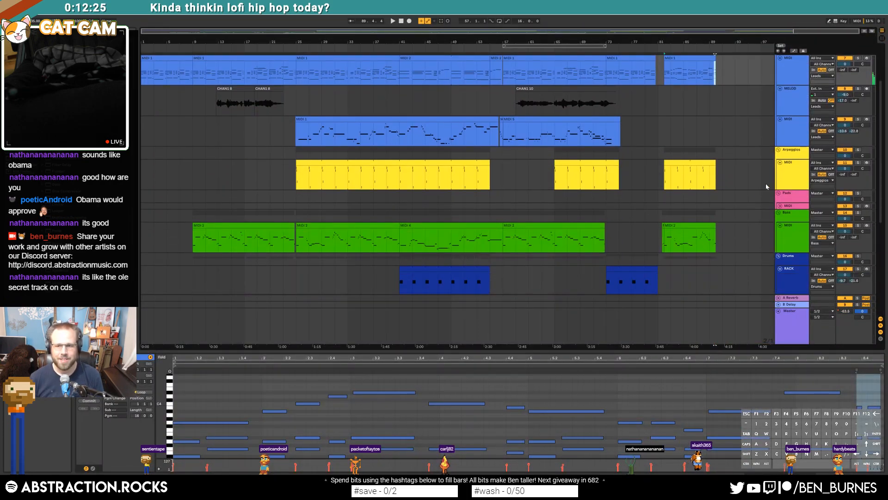
pyautogui.click(780, 163)
pyautogui.click(783, 211)
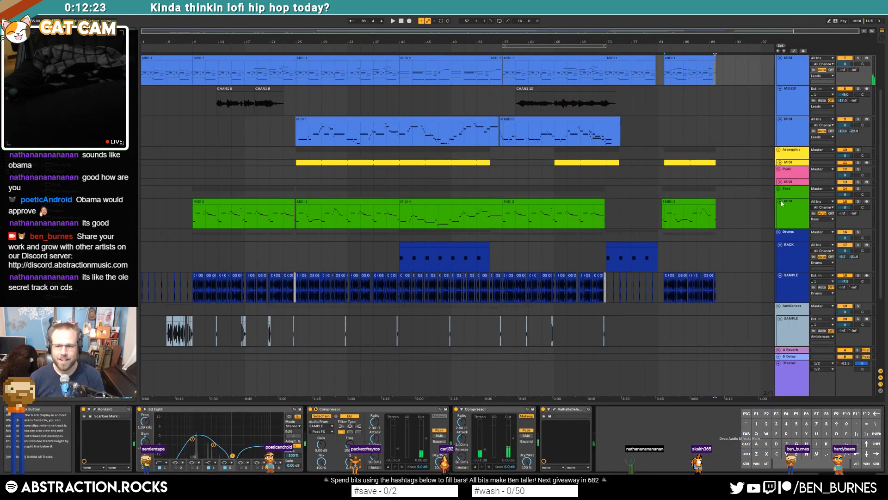
pyautogui.click(781, 202)
pyautogui.click(779, 221)
pyautogui.click(780, 250)
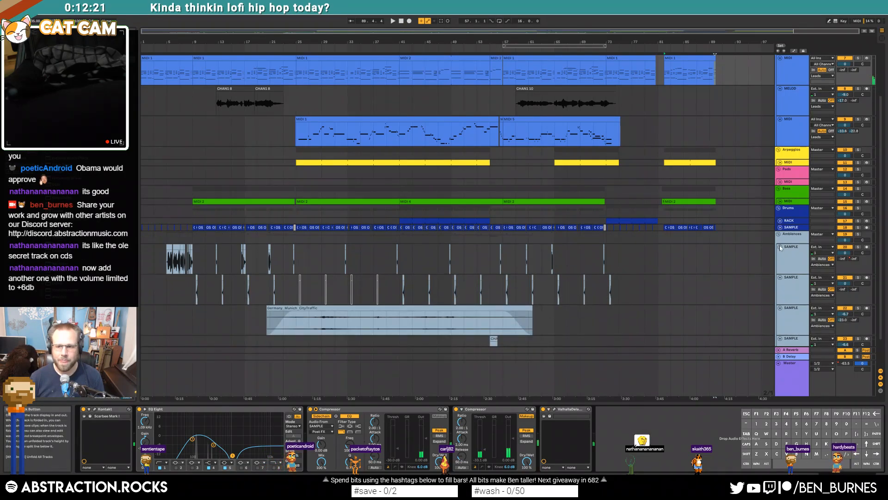
# Collapse the four sample tracks in the Ambiences group
pyautogui.click(780, 248)
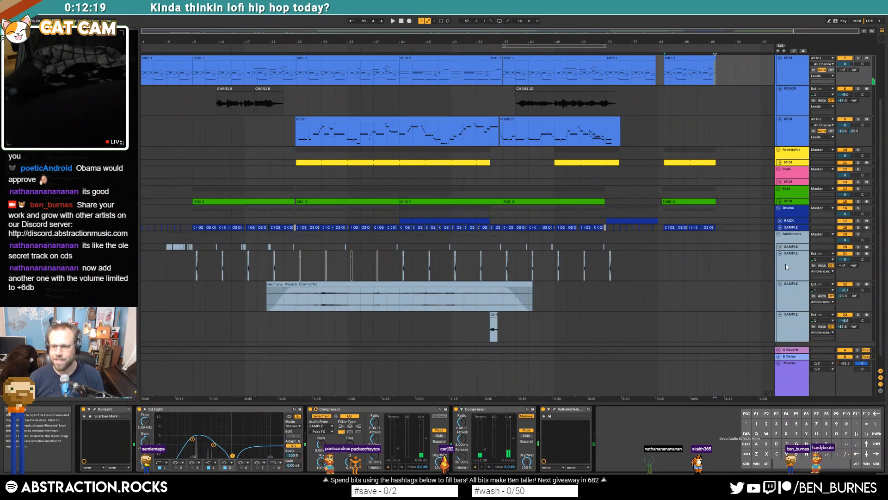
pyautogui.click(780, 254)
pyautogui.click(780, 261)
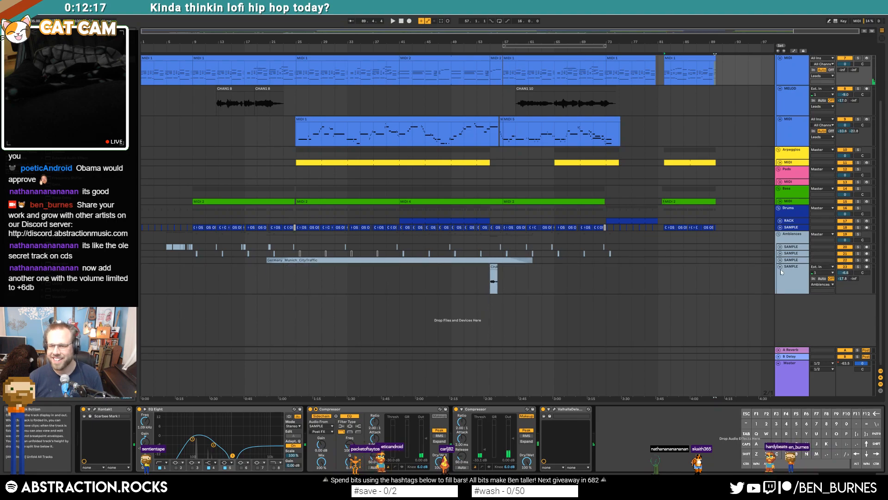
pyautogui.click(781, 266)
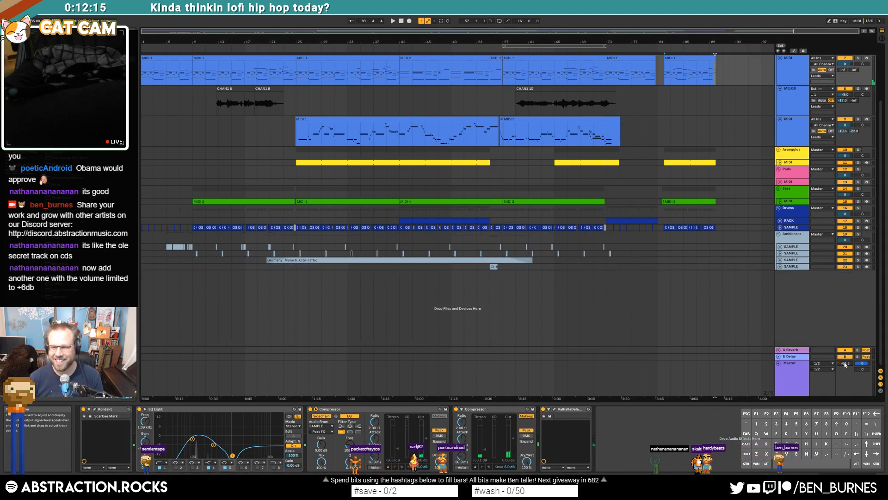
# Show the automation and bring the master volume back up to full level right after the fade-out
pyautogui.press('a')
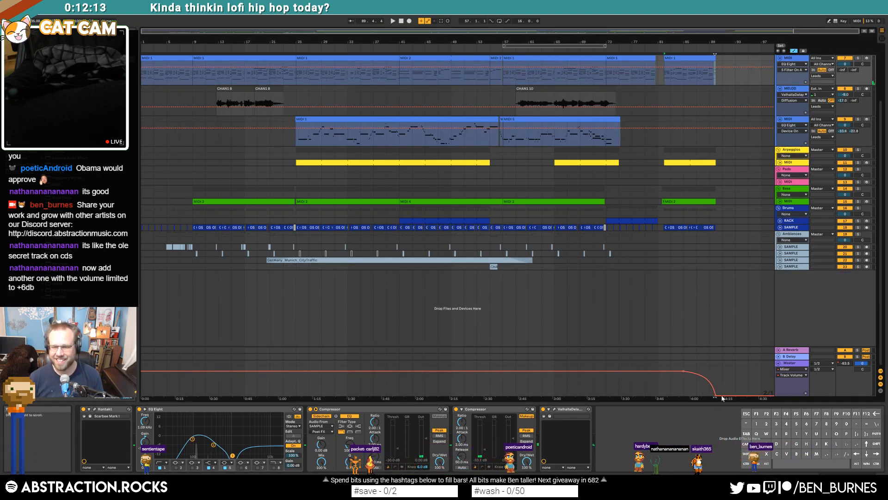
pyautogui.hotkey('ctrl', 'c')
pyautogui.click(724, 385)
pyautogui.hotkey('ctrl', 'v')
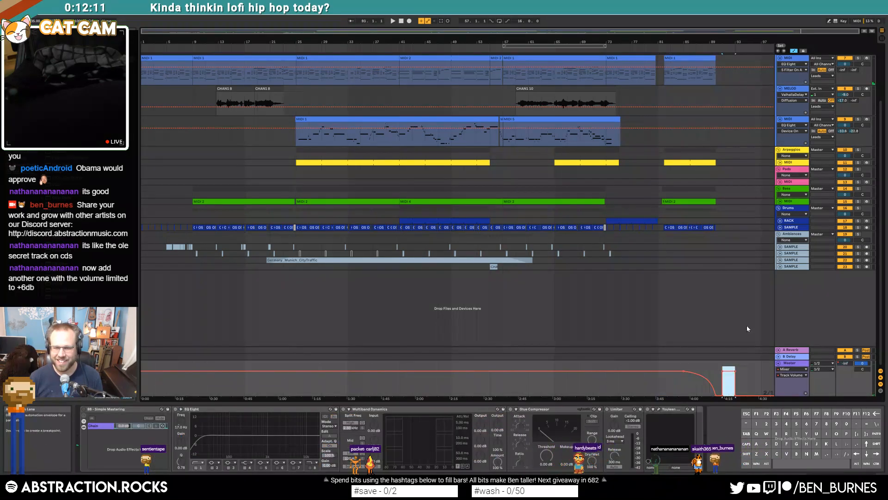
pyautogui.click(743, 343)
pyautogui.click(736, 395)
pyautogui.click(735, 371)
pyautogui.scroll(3, 742, 305)
pyautogui.moveTo(696, 371); pyautogui.dragTo(683, 371)
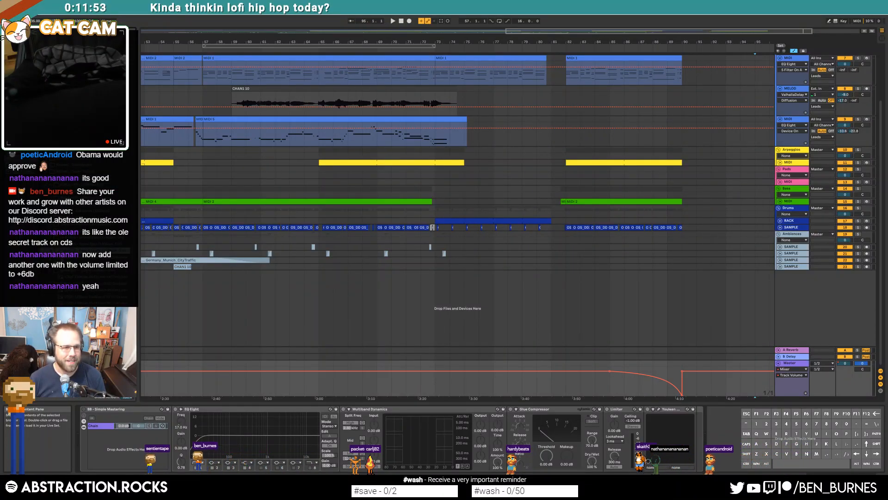
# Place a loop sample on the last ambience track right after the fade-out, play into it and set its clip gain to -4.85 dB
pyautogui.moveTo(97, 255); pyautogui.dragTo(684, 268)
pyautogui.press('space')
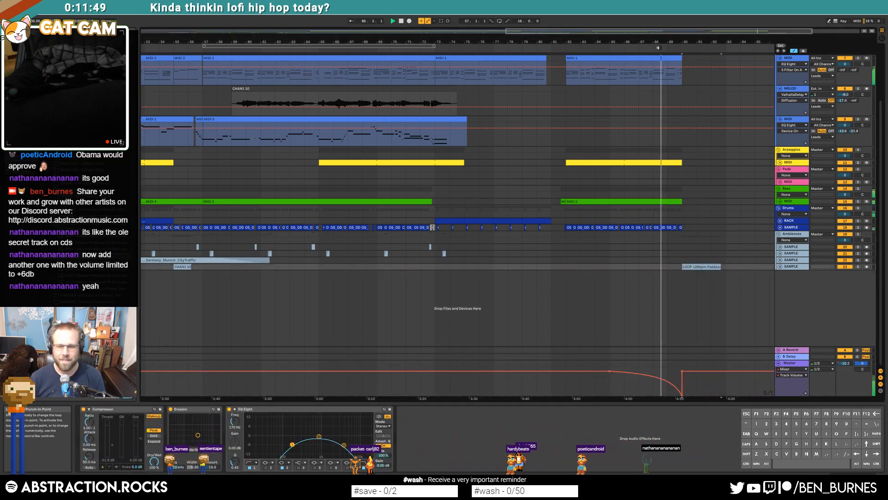
pyautogui.click(780, 266)
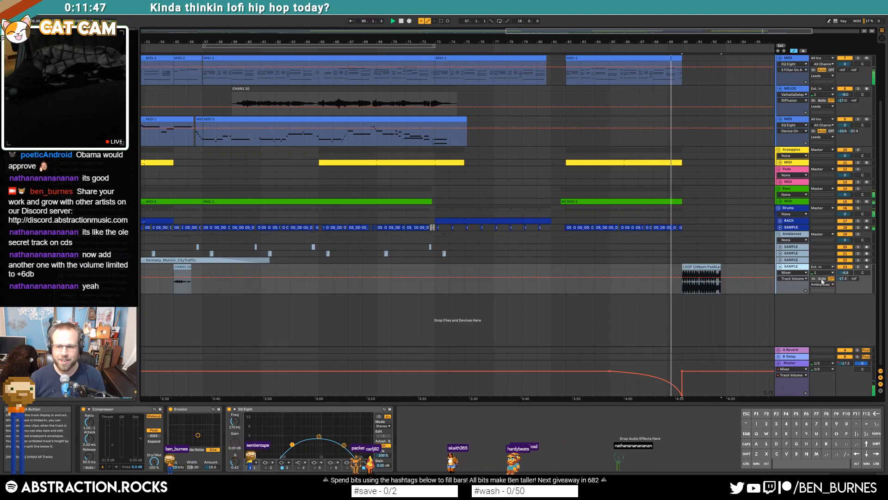
pyautogui.doubleClick(703, 267)
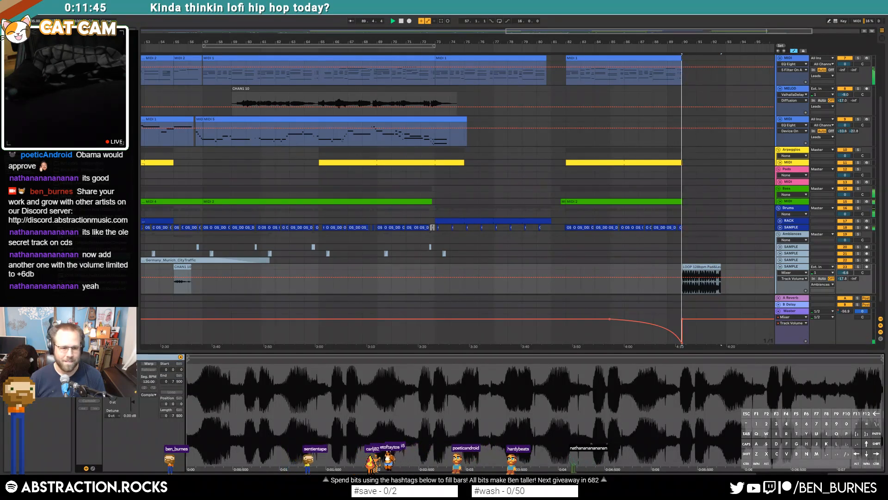
pyautogui.moveTo(128, 416); pyautogui.dragTo(127, 426)
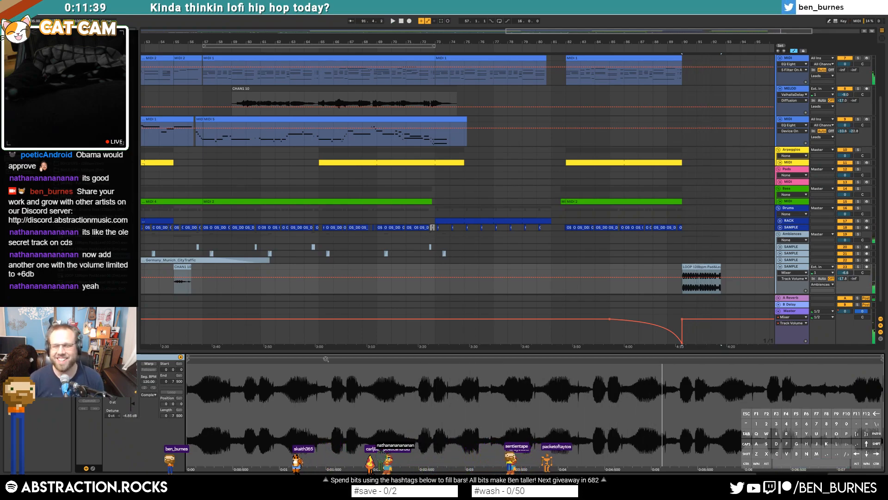
# Delete the loop clip and the master volume rise after the fade-out, and save the set
pyautogui.press('Delete')
pyautogui.click(682, 319)
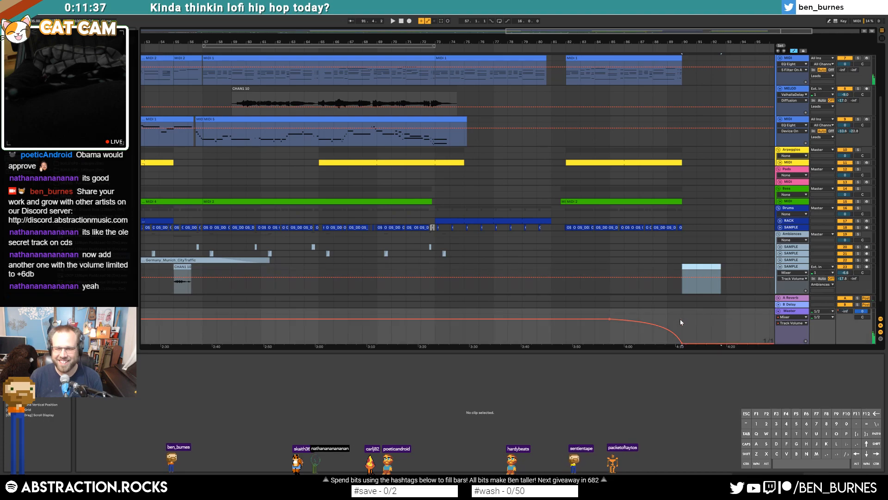
pyautogui.press('w')
pyautogui.hotkey('ctrl', 's')
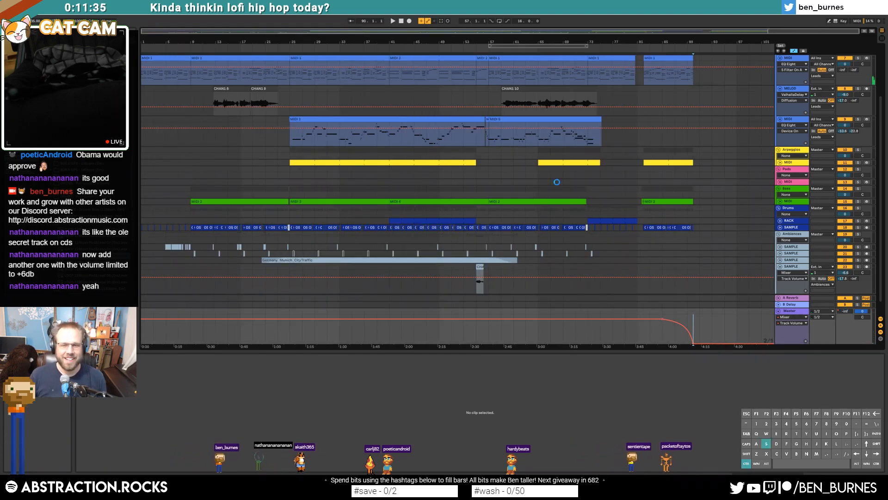
# Hide the automation and collapse the three lead tracks, the CHAN1 track and the last ambience sample track
pyautogui.hotkey('shift', 'Tab')
pyautogui.press('a')
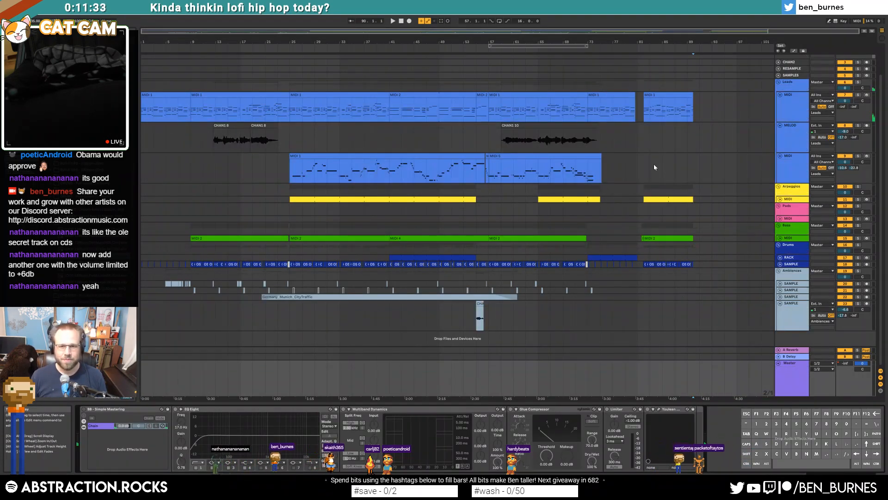
pyautogui.click(781, 96)
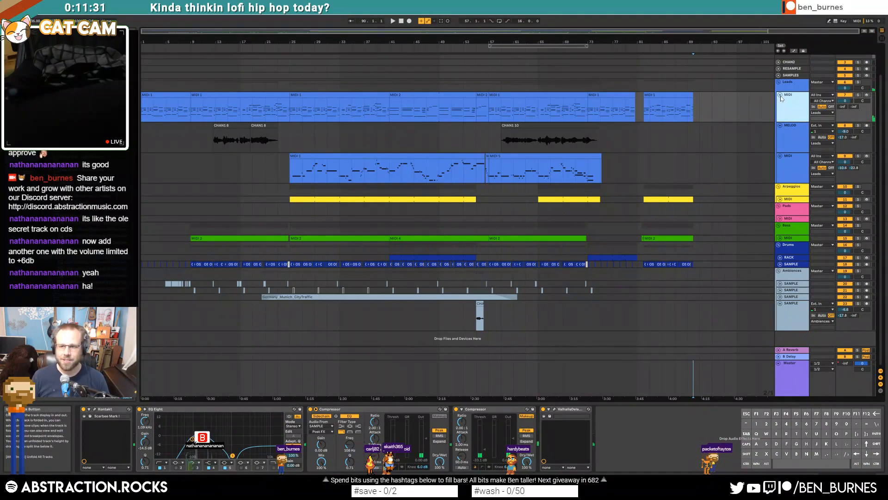
pyautogui.rightClick(799, 103)
pyautogui.click(835, 222)
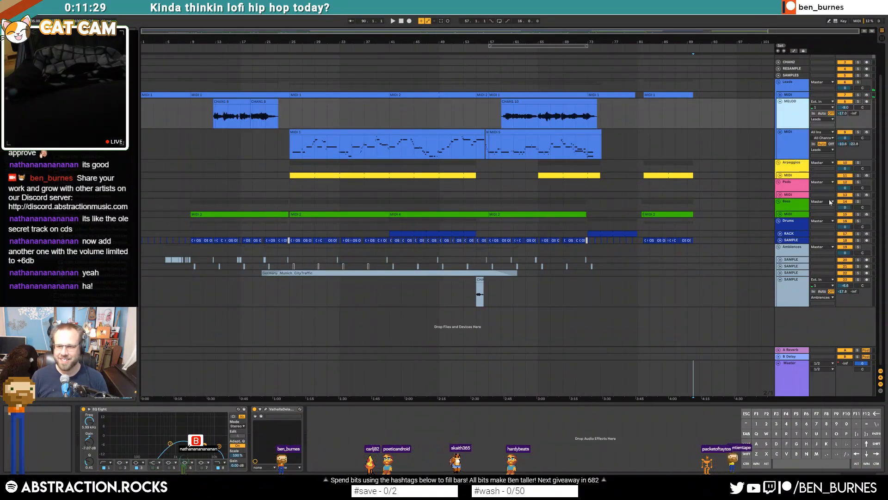
pyautogui.click(779, 101)
pyautogui.click(781, 141)
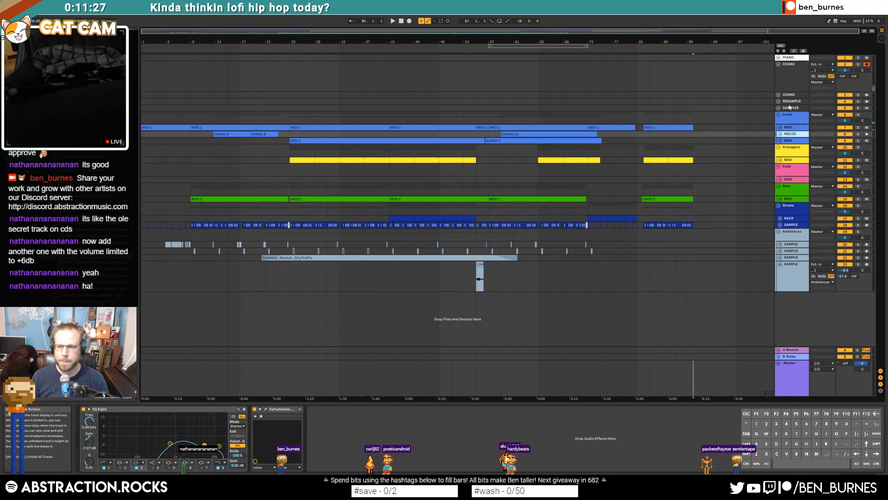
pyautogui.click(779, 65)
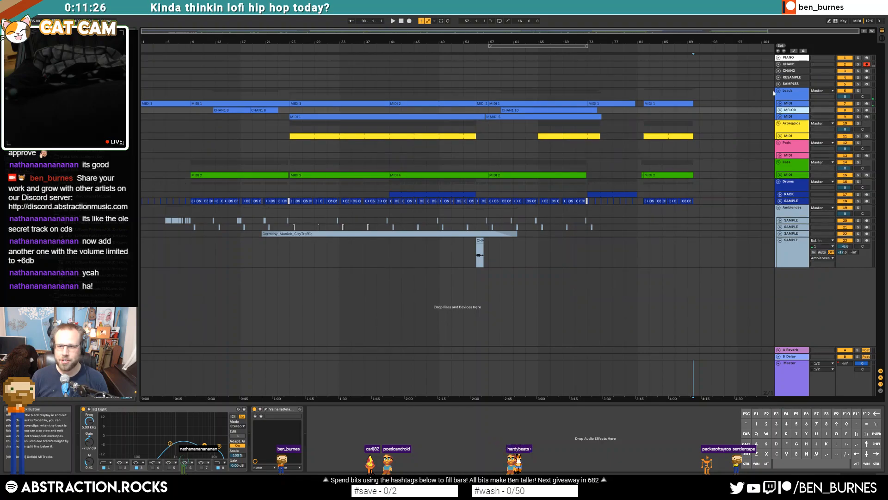
pyautogui.click(780, 240)
pyautogui.click(789, 241)
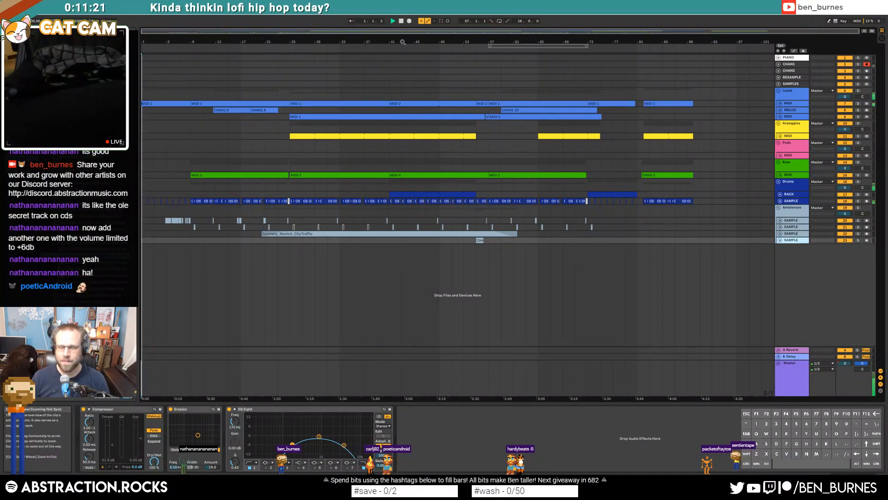
# Expand the drum sample track and lower the gain of its sparse intro clips in bars 1 to 8 to -5.45 dB
pyautogui.click(791, 202)
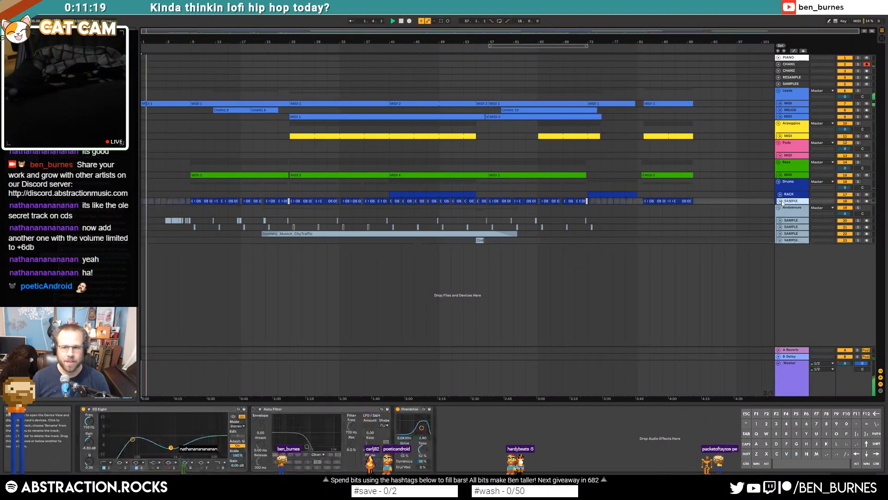
pyautogui.click(780, 201)
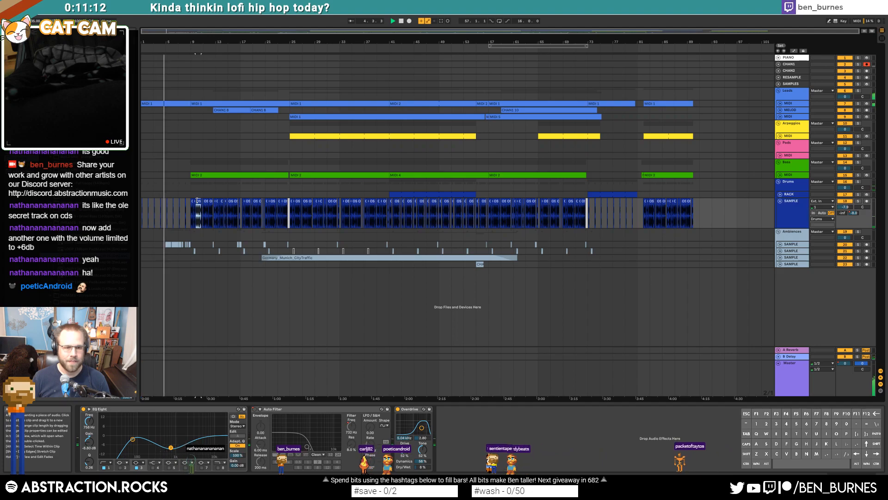
pyautogui.moveTo(186, 209); pyautogui.dragTo(140, 209)
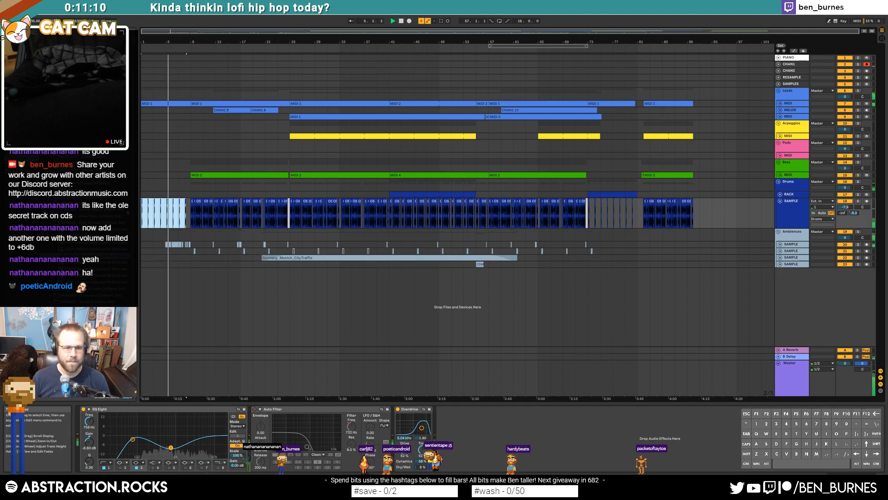
pyautogui.scroll(6, 147, 210)
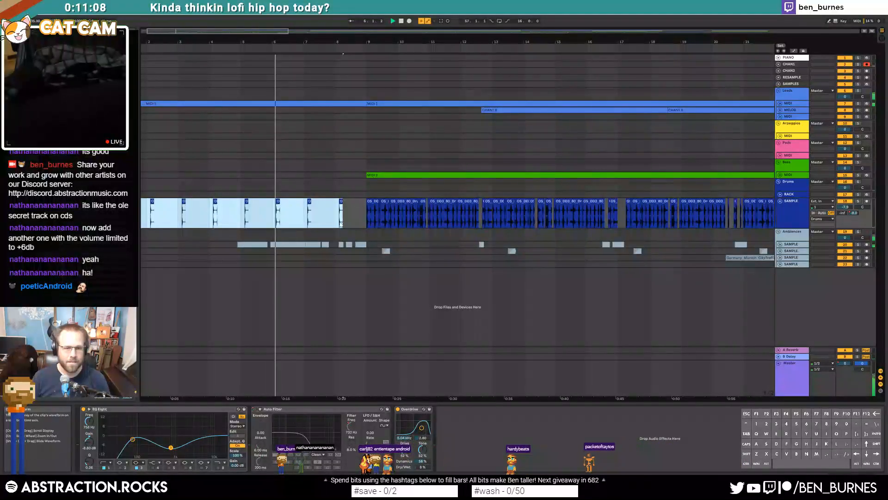
pyautogui.hotkey('shift', 'Tab')
pyautogui.moveTo(133, 402); pyautogui.dragTo(133, 406)
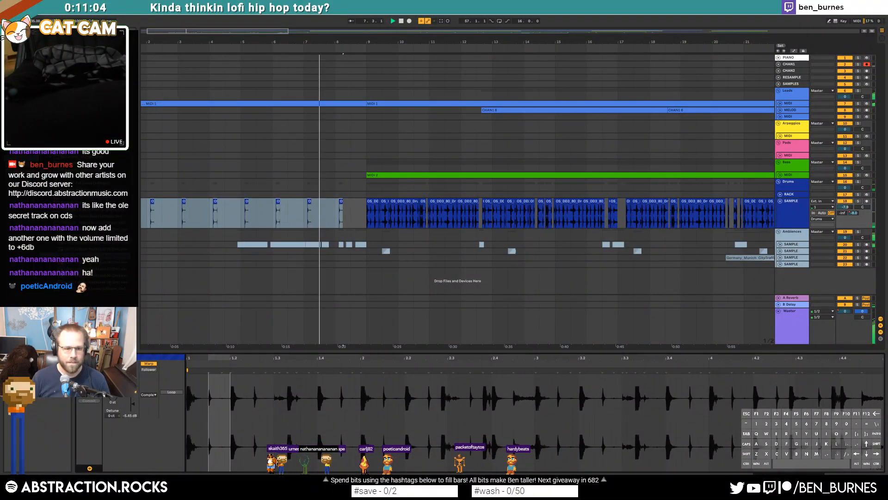
# Give the sparse drum sample clips from bar 73 to bar 80 the same -5.45 dB gain as the intro clips
pyautogui.moveTo(229, 31); pyautogui.dragTo(556, 31)
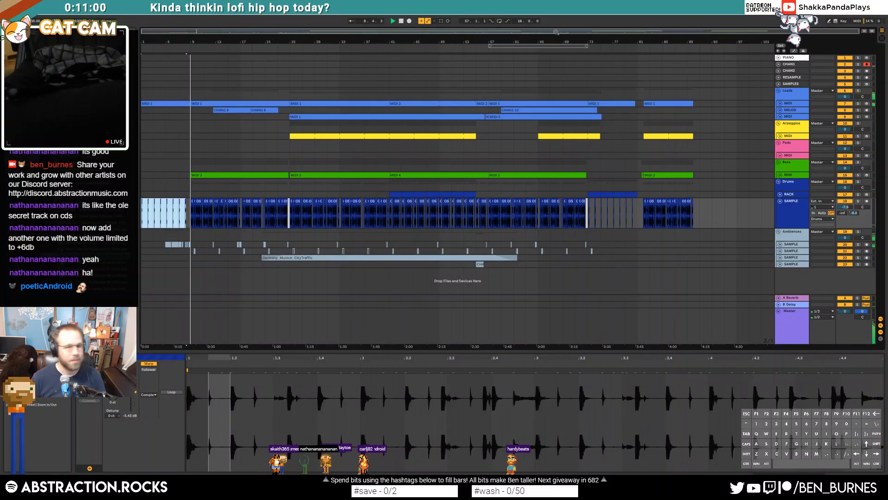
pyautogui.click(589, 210)
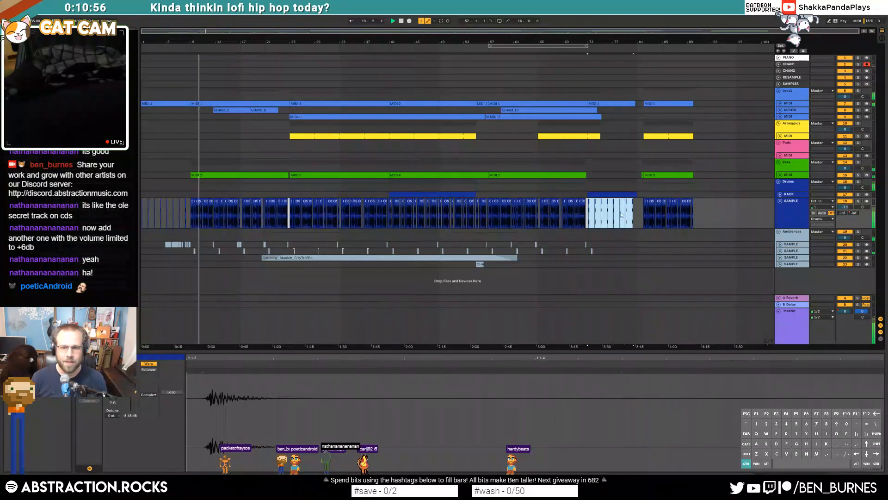
pyautogui.scroll(8, 624, 211)
pyautogui.scroll(-4, 624, 210)
pyautogui.scroll(-2, 330, 149)
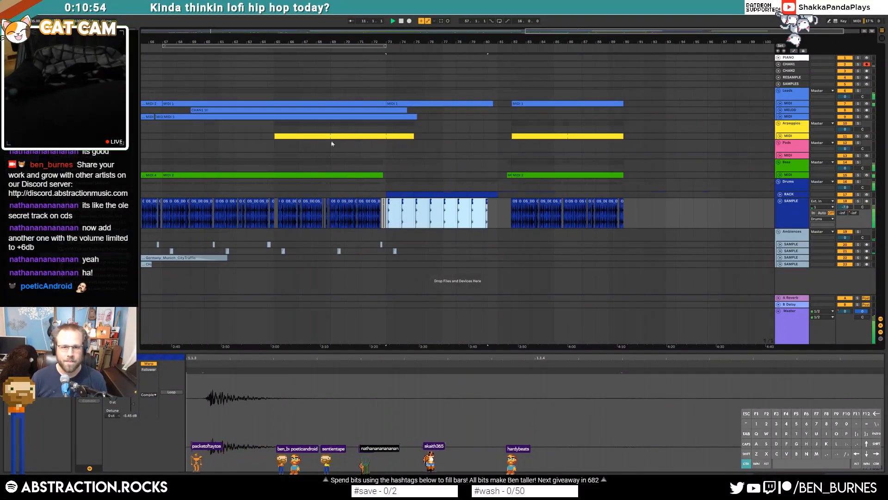
pyautogui.scroll(-3, 330, 148)
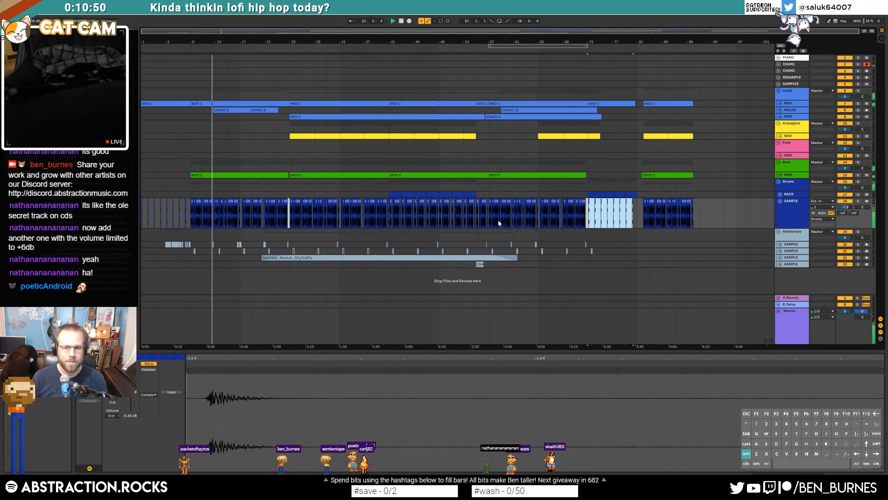
# Lower the drum sample track's volume and set its EQ Eight dip near 758 Hz to about -7.8 dB
pyautogui.hotkey('shift', 'Tab')
pyautogui.click(792, 213)
pyautogui.moveTo(845, 207); pyautogui.dragTo(846, 216)
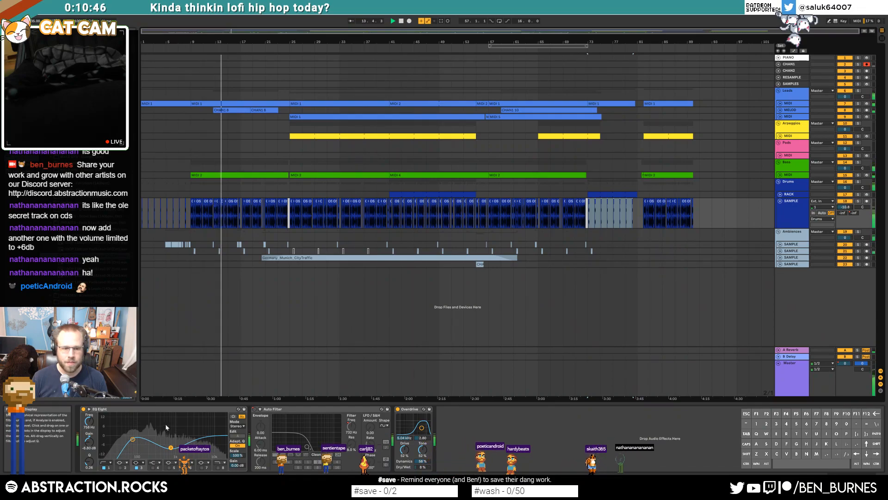
pyautogui.moveTo(171, 448); pyautogui.dragTo(171, 453)
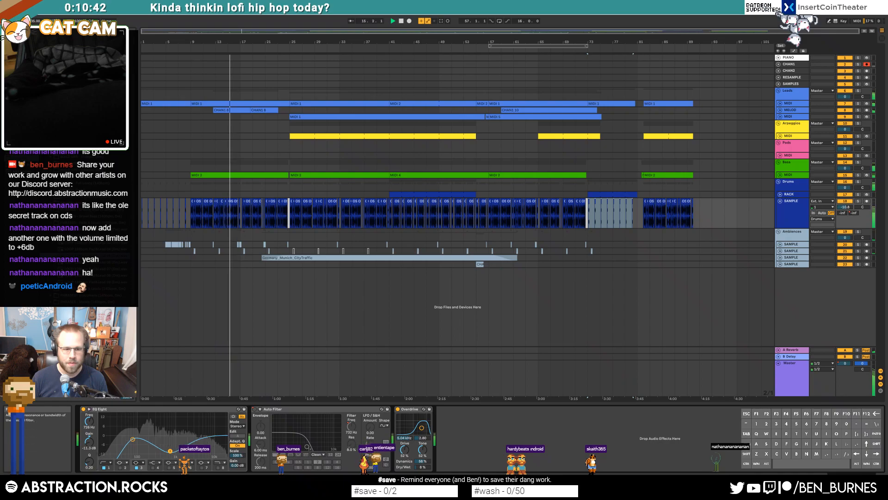
pyautogui.moveTo(170, 452); pyautogui.dragTo(170, 447)
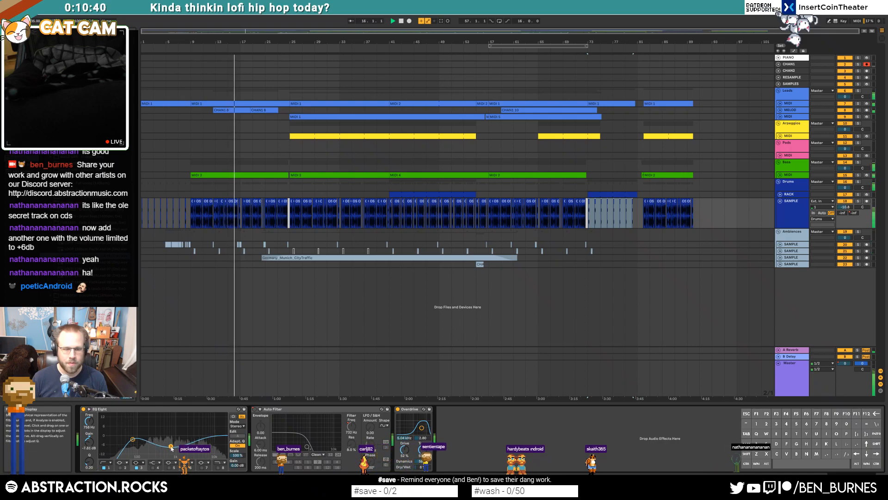
# Play the track from about bar 8 to hear how the drums sit after the level changes
pyautogui.click(790, 182)
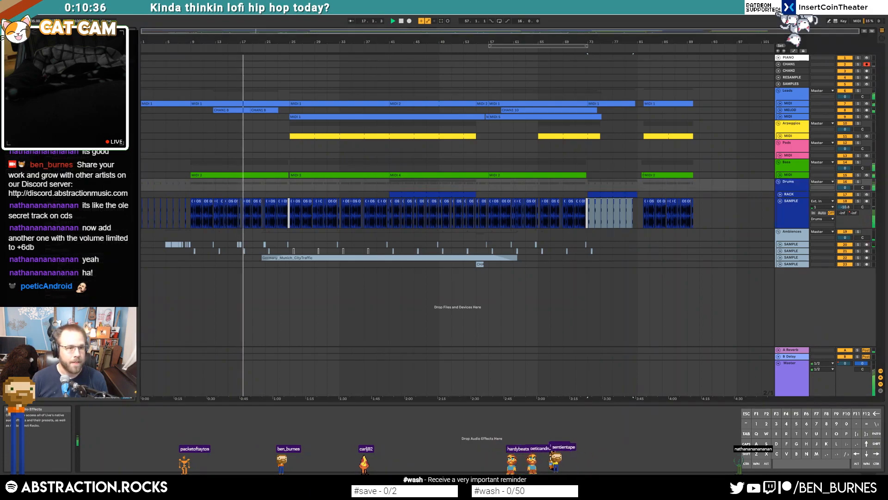
pyautogui.press('space')
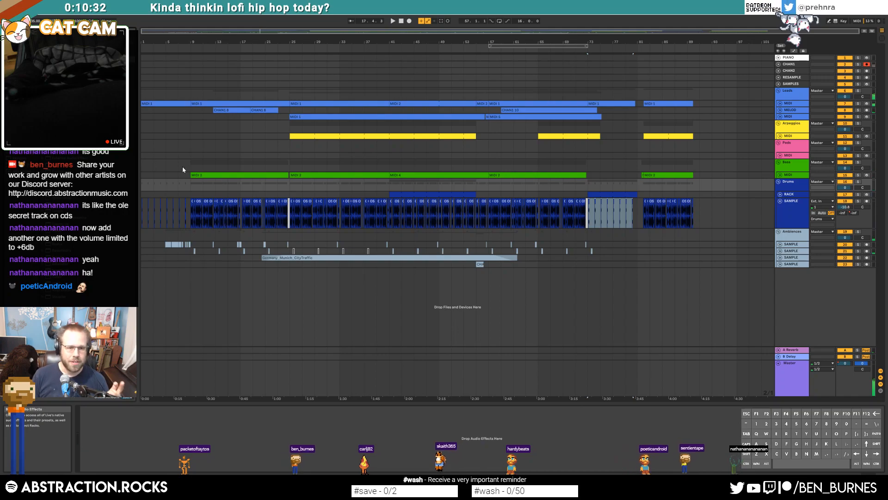
pyautogui.moveTo(233, 213); pyautogui.dragTo(362, 210)
pyautogui.click(328, 211)
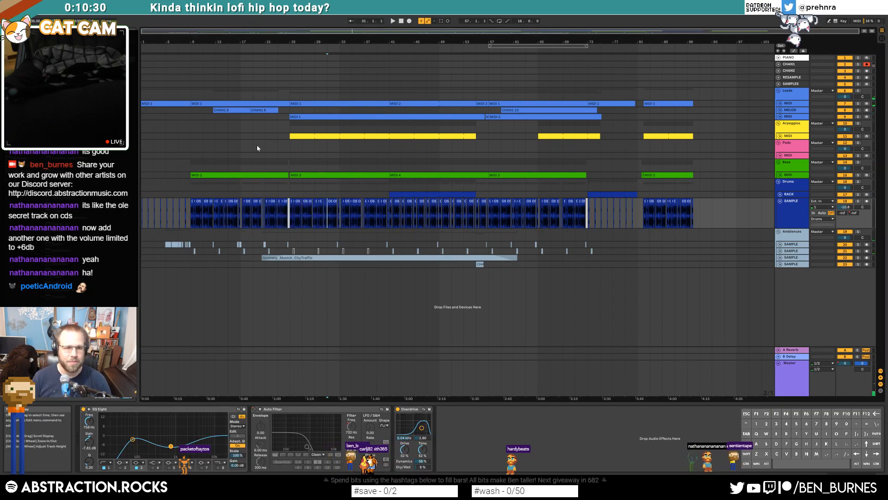
pyautogui.click(797, 188)
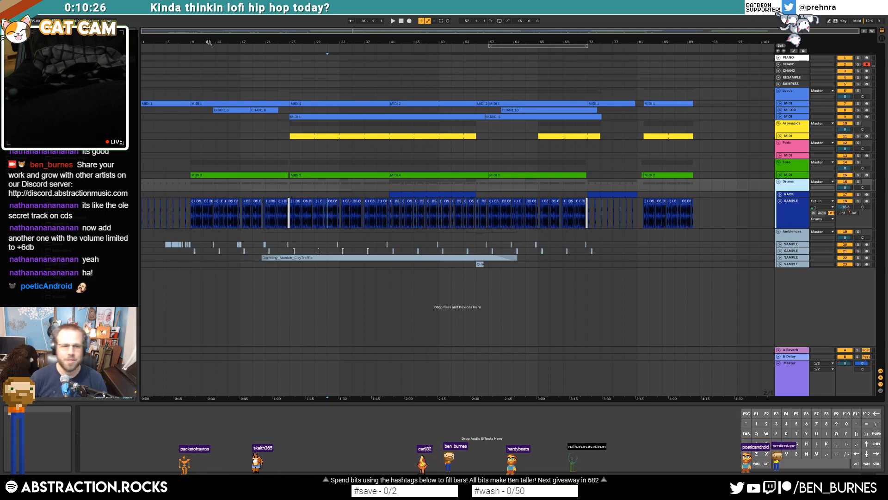
pyautogui.click(186, 48)
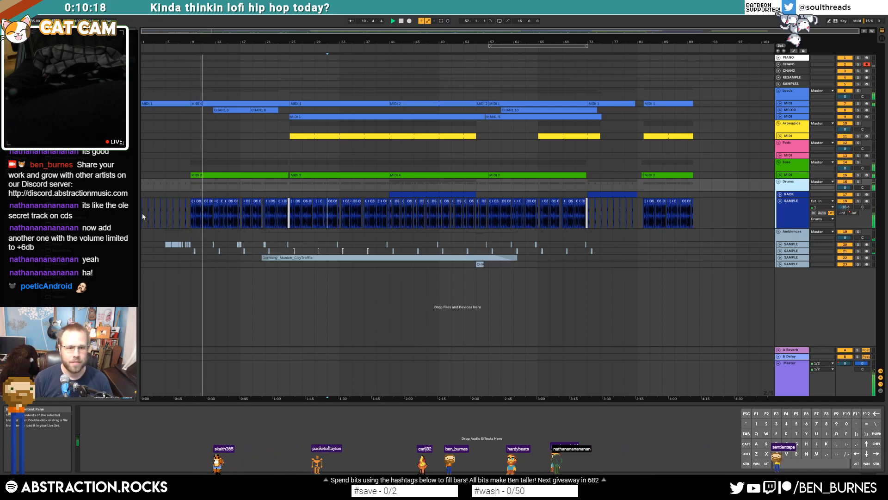
# Add a Glue Compressor to the Drums group with its threshold at about -10 dB, and reset its makeup gain
pyautogui.click(203, 185)
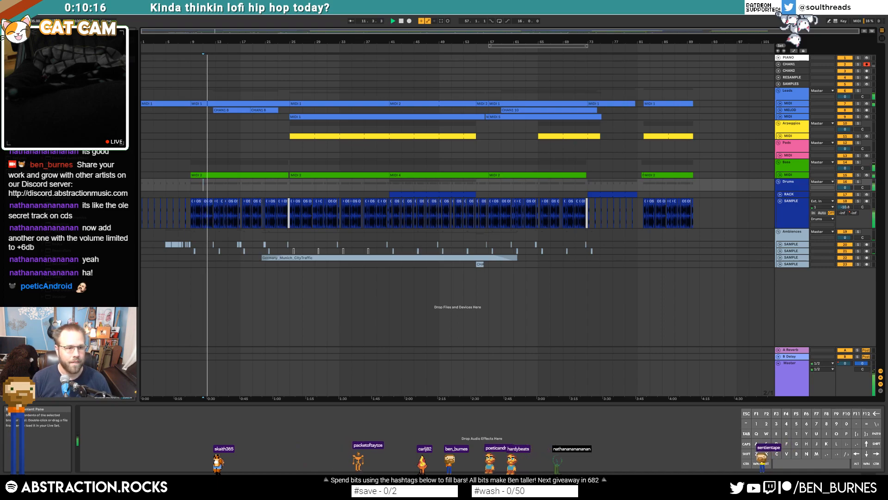
pyautogui.moveTo(64, 188); pyautogui.dragTo(185, 453)
pyautogui.moveTo(120, 456)
pyautogui.mouseDown()
pyautogui.moveTo(140, 452)
pyautogui.moveTo(122, 460)
pyautogui.mouseUp()
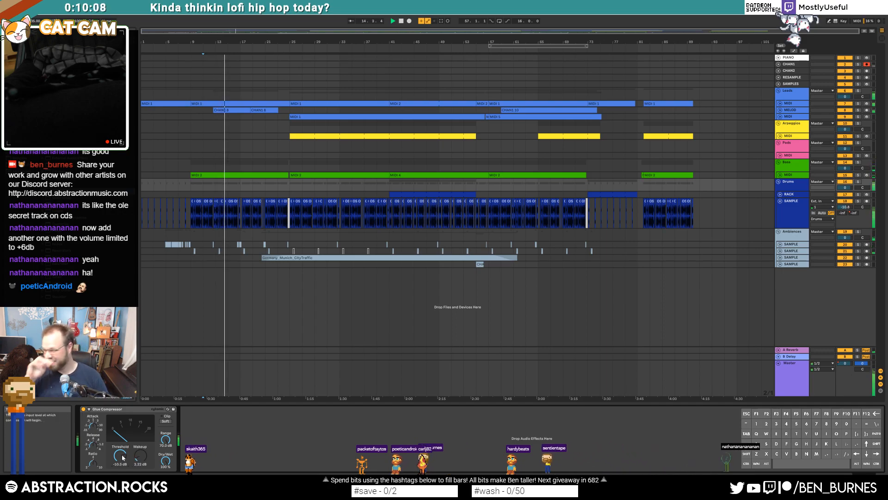
pyautogui.doubleClick(141, 456)
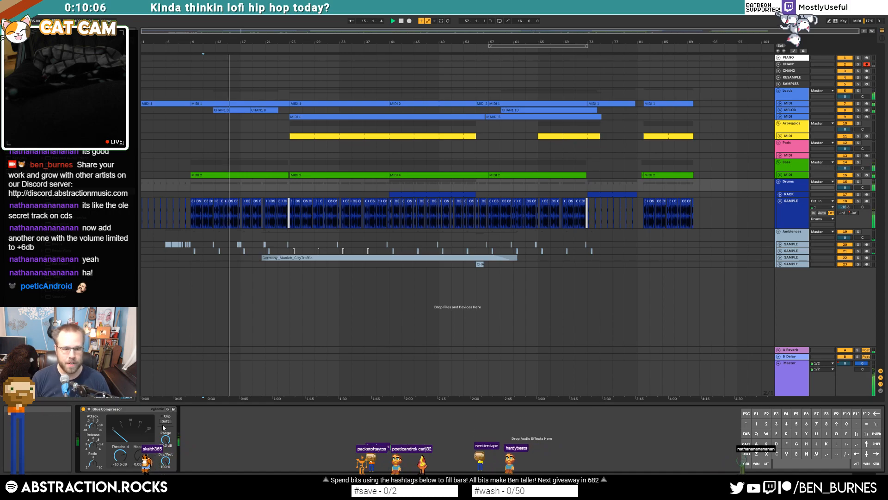
# Turn on the Simple Mastering rack on the Master track and raise the low-cut frequency of its EQ Eight
pyautogui.click(800, 377)
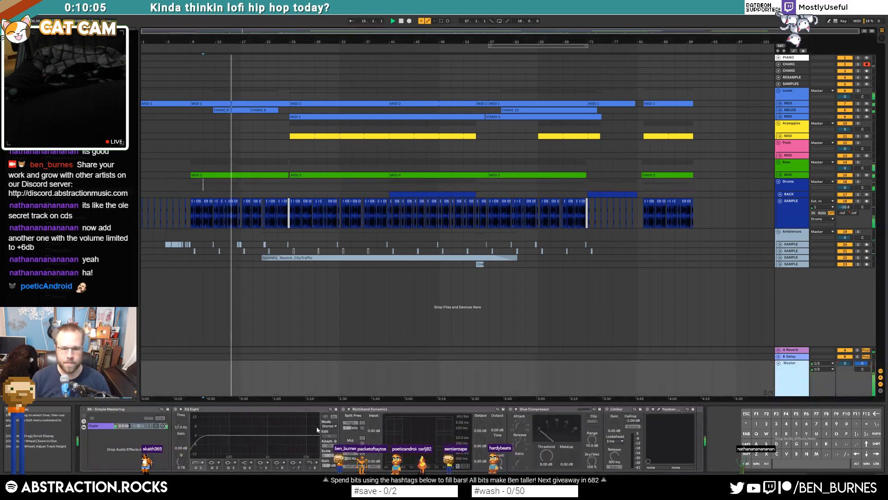
pyautogui.click(84, 409)
pyautogui.moveTo(200, 440); pyautogui.dragTo(210, 438)
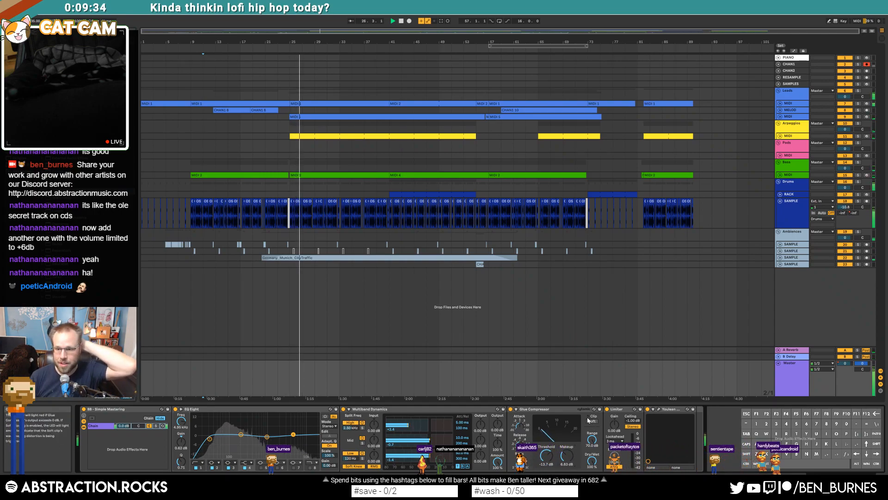
# Check the master's loudness in the Youlean Loudness Meter and close the meter
pyautogui.click(660, 410)
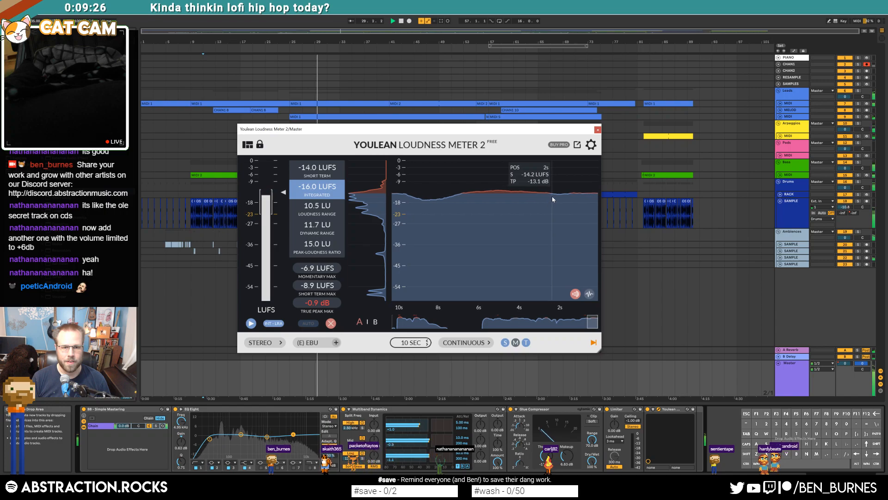
pyautogui.click(598, 130)
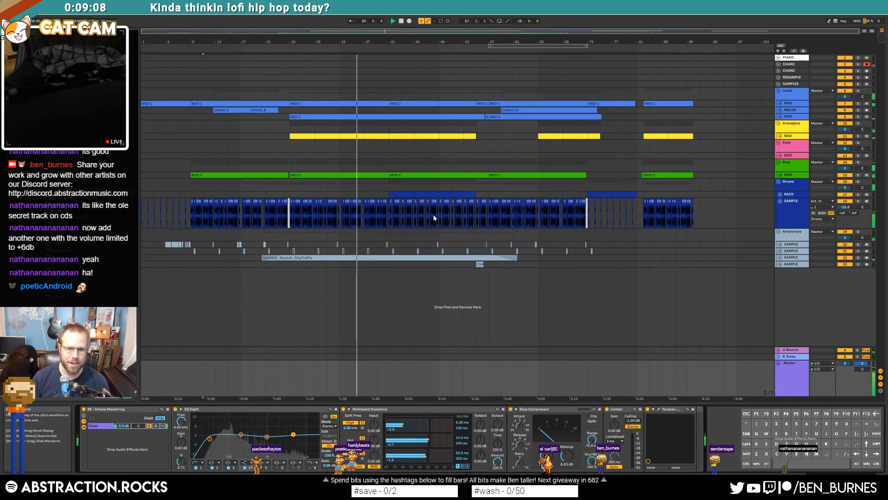
# Expand the third lead MIDI track and the MELOD track, and show the MELOD track's devices
pyautogui.click(791, 116)
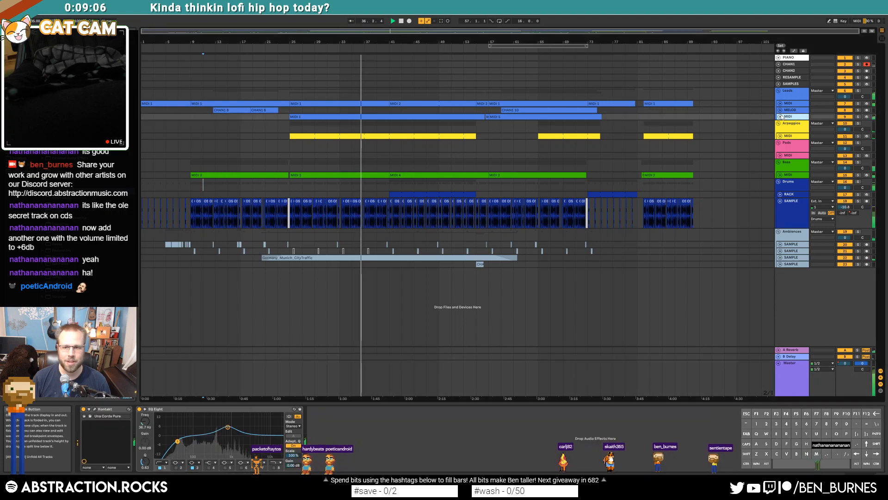
pyautogui.click(780, 117)
pyautogui.click(780, 110)
pyautogui.click(790, 111)
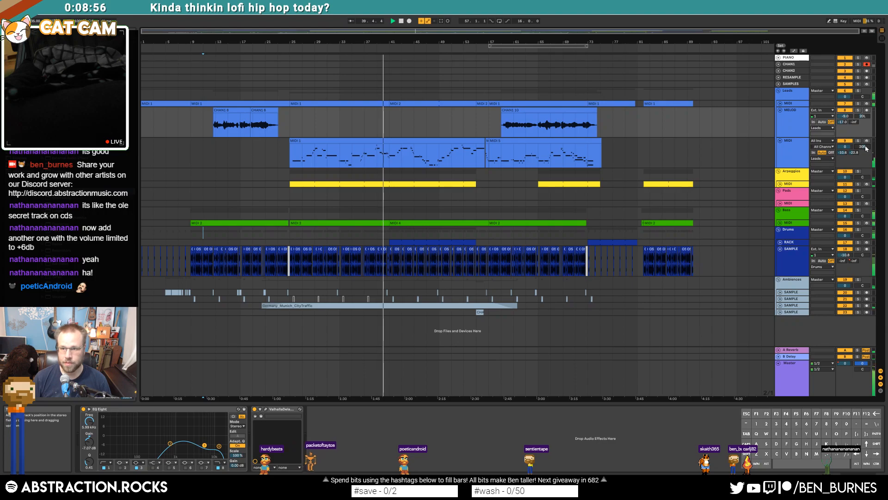
# Expand and duplicate the first lead MIDI track, and delete the duplicate's clips from bar 41 to bar 57
pyautogui.click(781, 105)
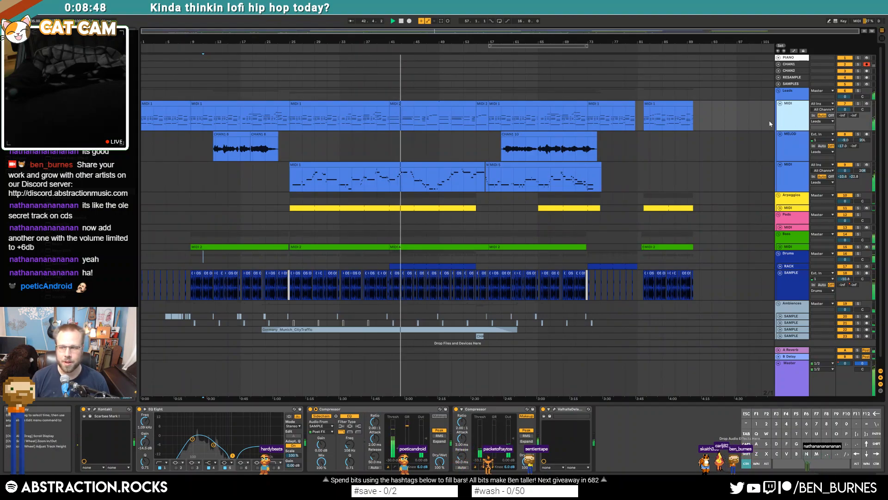
pyautogui.hotkey('ctrl', 'd')
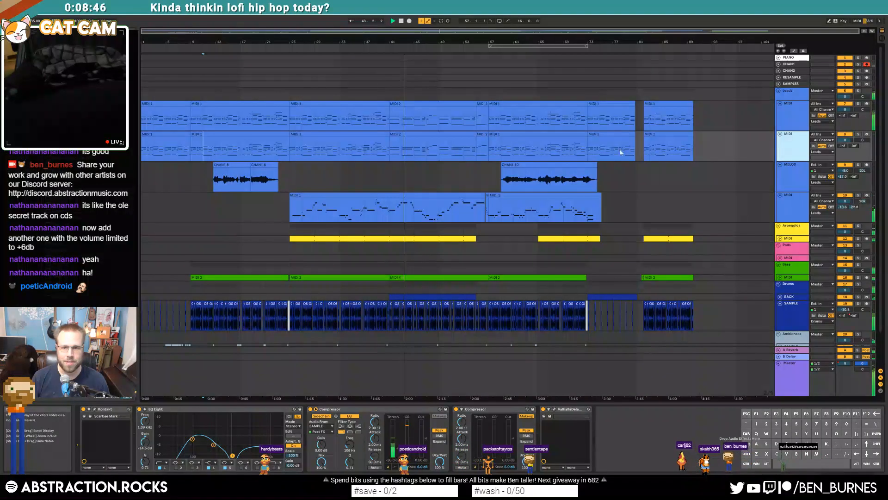
pyautogui.click(428, 138)
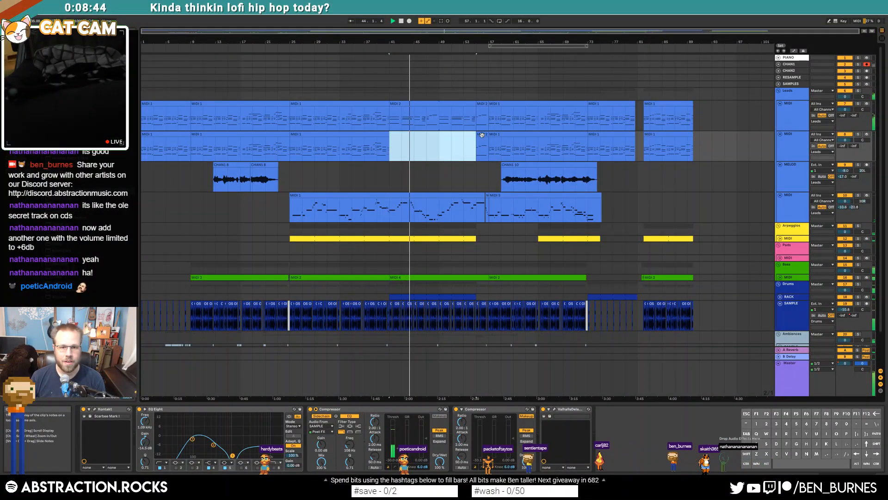
pyautogui.press('Delete')
# Adjust the velocity of the long bass note near bar 45 in the bass clip starting at bar 41
pyautogui.click(365, 136)
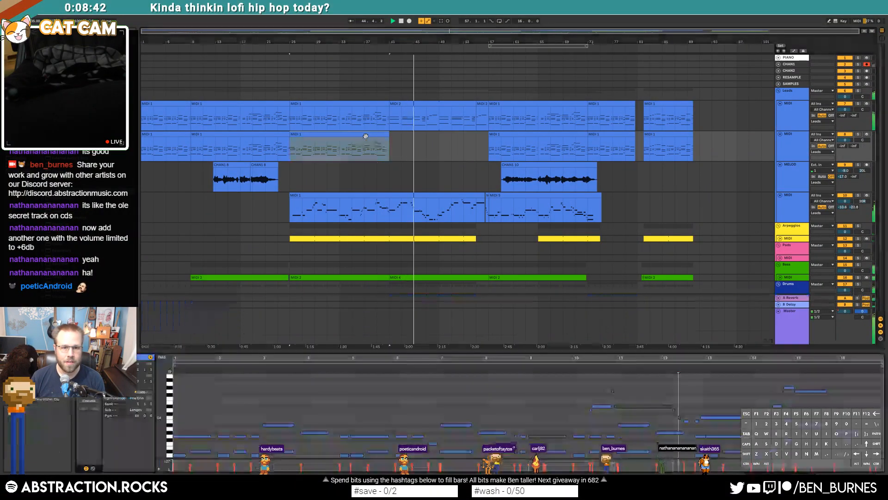
pyautogui.scroll(-3, 428, 255)
pyautogui.click(431, 243)
pyautogui.click(388, 413)
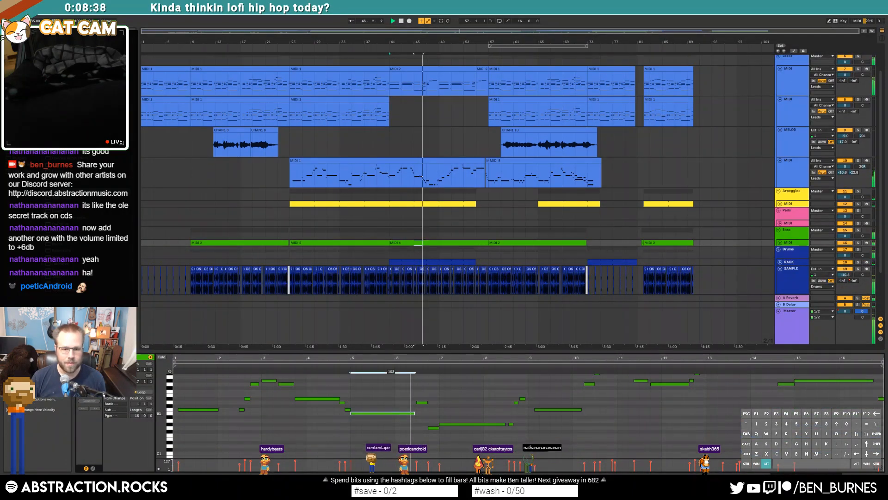
# Adjust the velocity of the melody note near bar 46 in the lead melody clip and replay that passage
pyautogui.click(417, 173)
pyautogui.moveTo(637, 428); pyautogui.dragTo(636, 420)
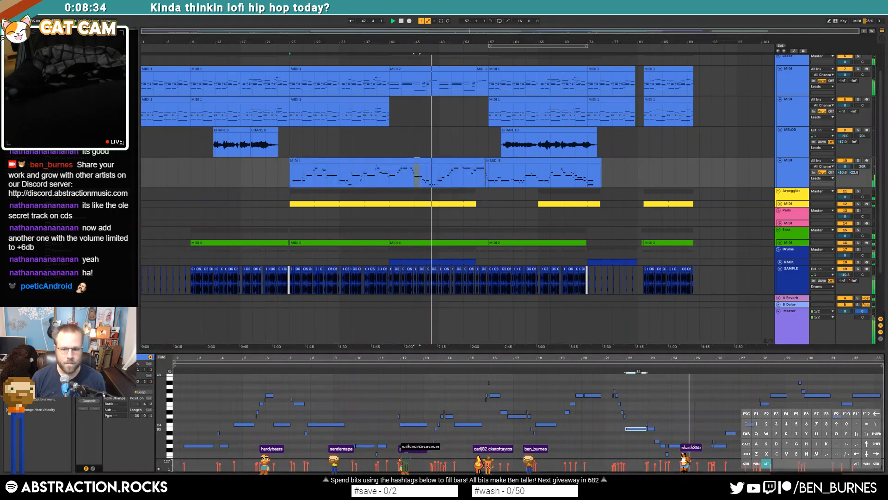
pyautogui.press('space')
pyautogui.click(612, 366)
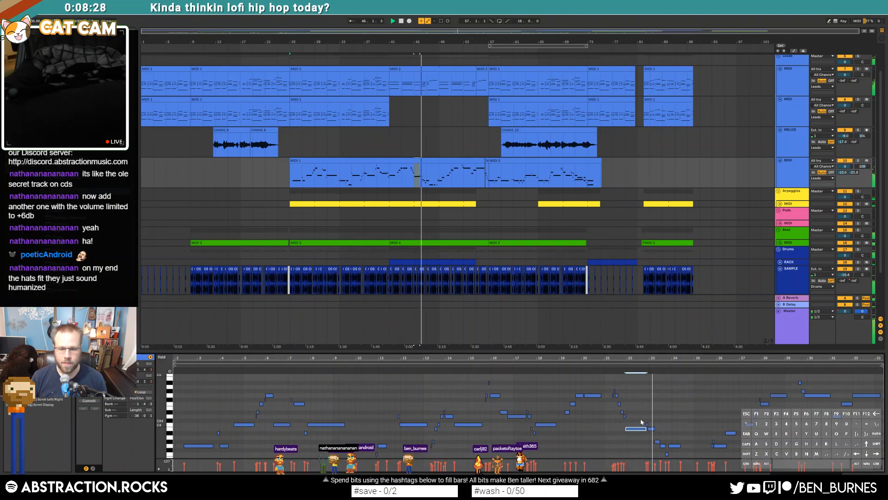
# Rework the velocities of the bass notes around bars 45 to 47, and set the playback start to bar 8
pyautogui.click(409, 241)
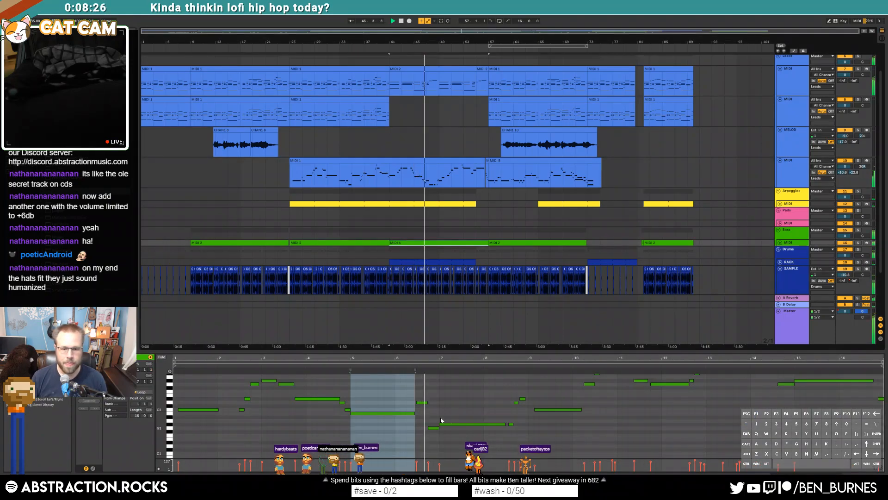
pyautogui.click(382, 412)
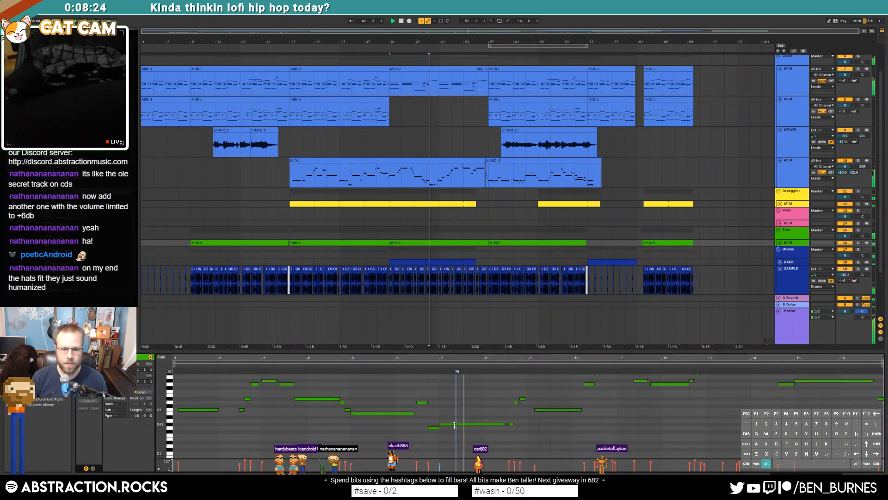
pyautogui.click(434, 427)
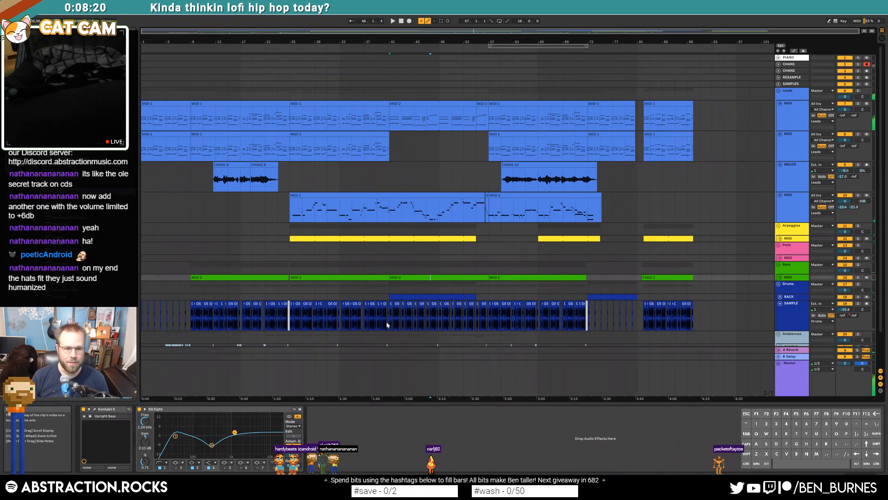
pyautogui.click(186, 315)
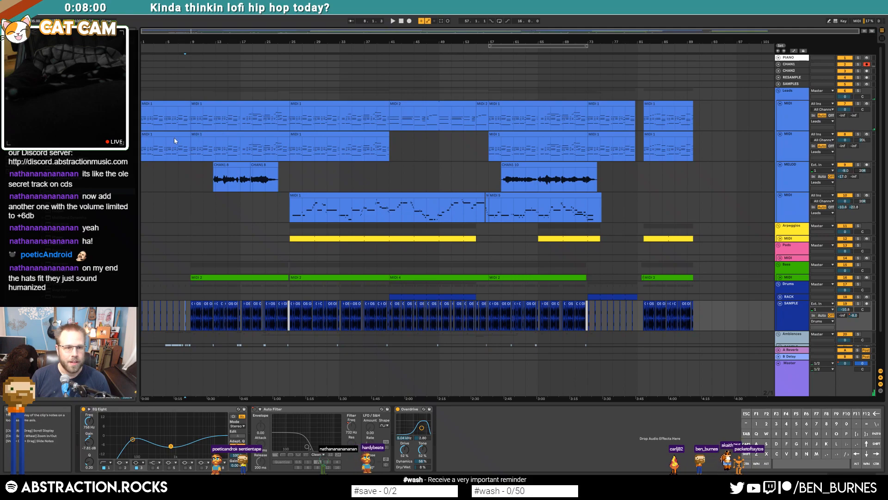
# Thin the duplicated lead clip at bars 9 to 25 by deleting its first-half notes and the chord notes under the high melody
pyautogui.doubleClick(233, 141)
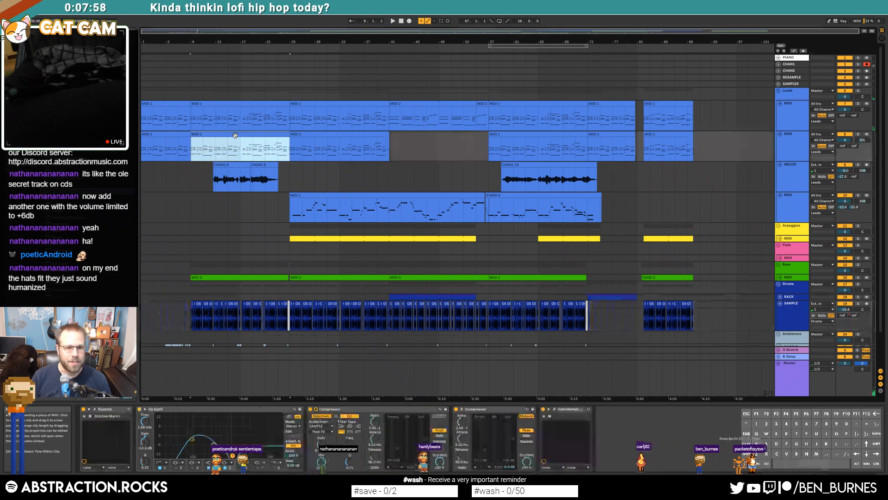
pyautogui.moveTo(200, 390); pyautogui.dragTo(577, 440)
pyautogui.press('Delete')
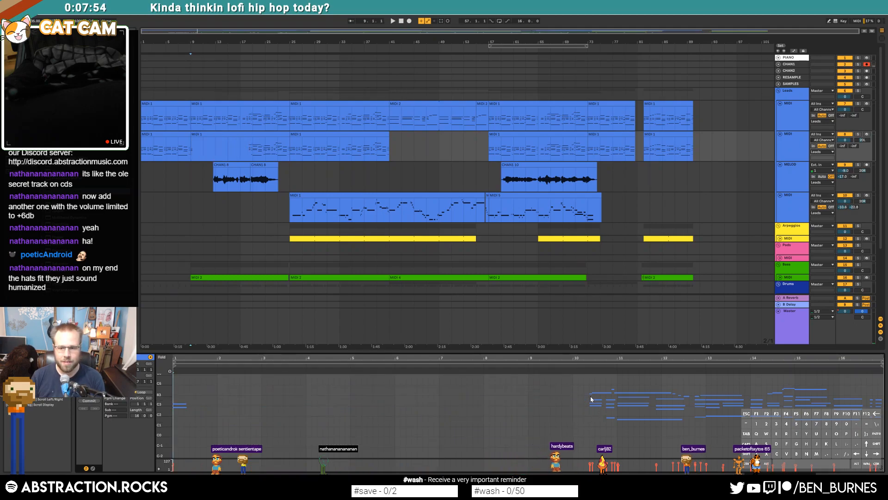
pyautogui.press('Delete')
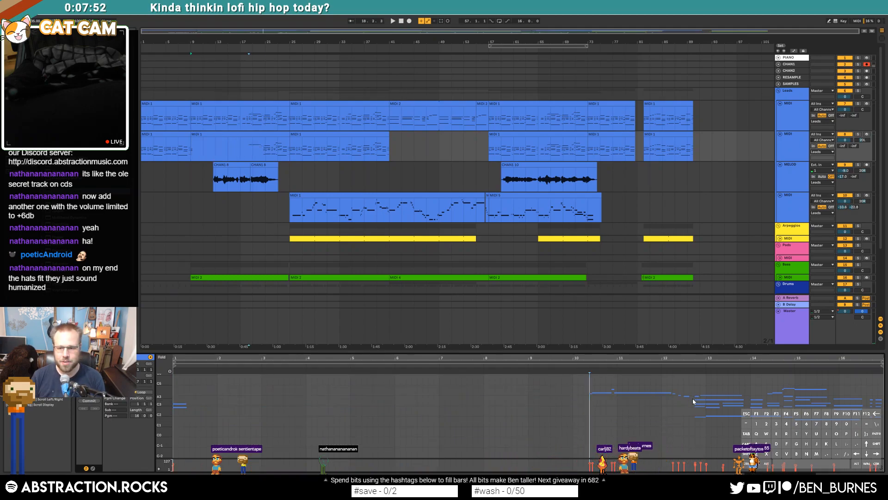
pyautogui.moveTo(736, 419)
pyautogui.mouseDown()
pyautogui.moveTo(875, 447)
pyautogui.moveTo(828, 435)
pyautogui.mouseUp()
pyautogui.press('Delete')
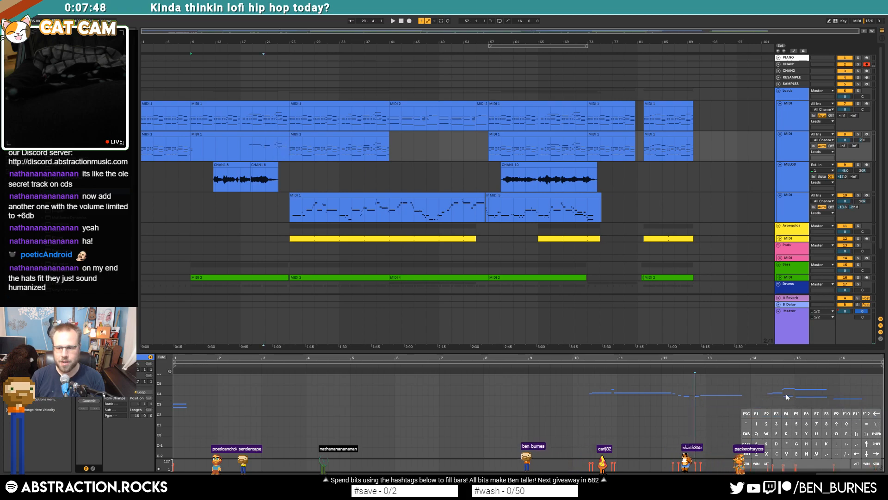
pyautogui.click(277, 135)
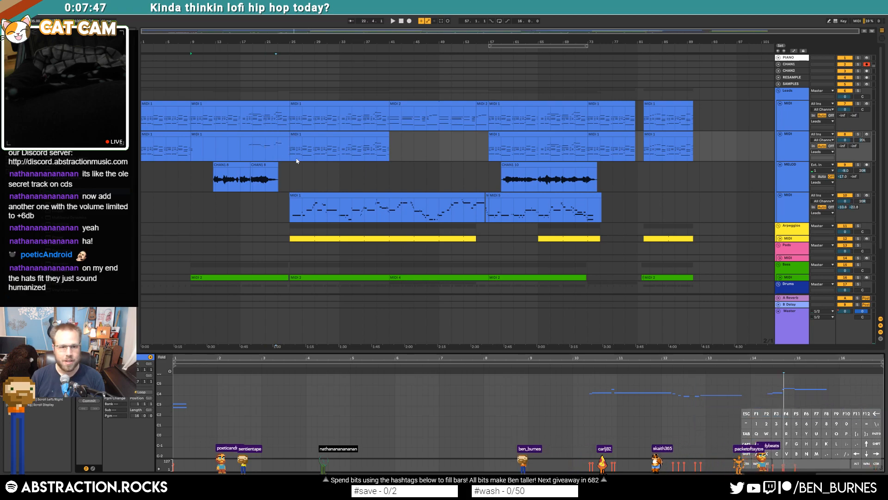
# In the duplicate's clip at bars 25 to 41, delete the first-half notes and the chords under the first high melody phrase
pyautogui.click(298, 135)
pyautogui.moveTo(161, 410); pyautogui.dragTo(176, 407)
pyautogui.moveTo(363, 452); pyautogui.dragTo(603, 445)
pyautogui.press('Delete')
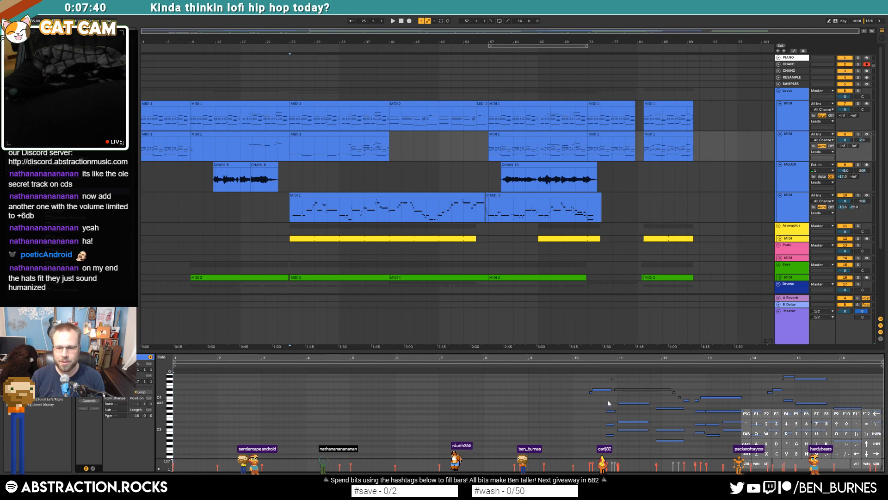
pyautogui.moveTo(609, 401); pyautogui.dragTo(664, 441)
pyautogui.press('Delete')
# Delete the notes around bar 13 of this clip and the low notes after them, and save the set
pyautogui.scroll(1, 687, 449)
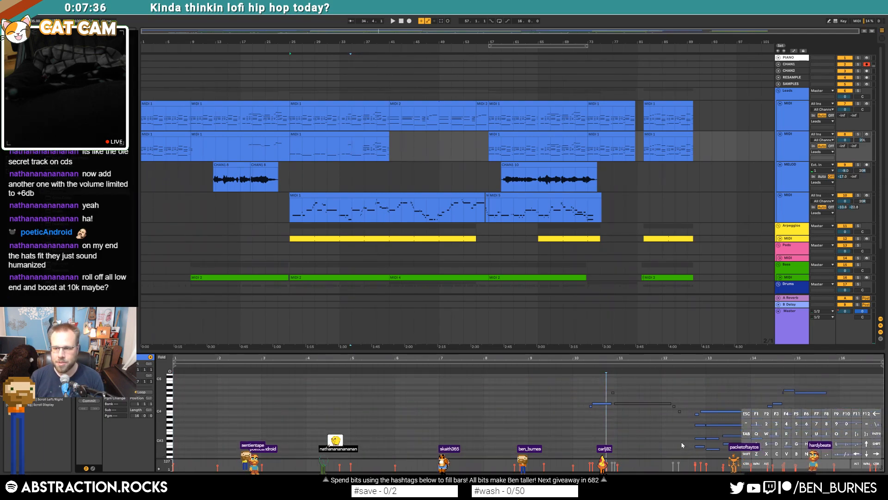
pyautogui.scroll(-1, 694, 390)
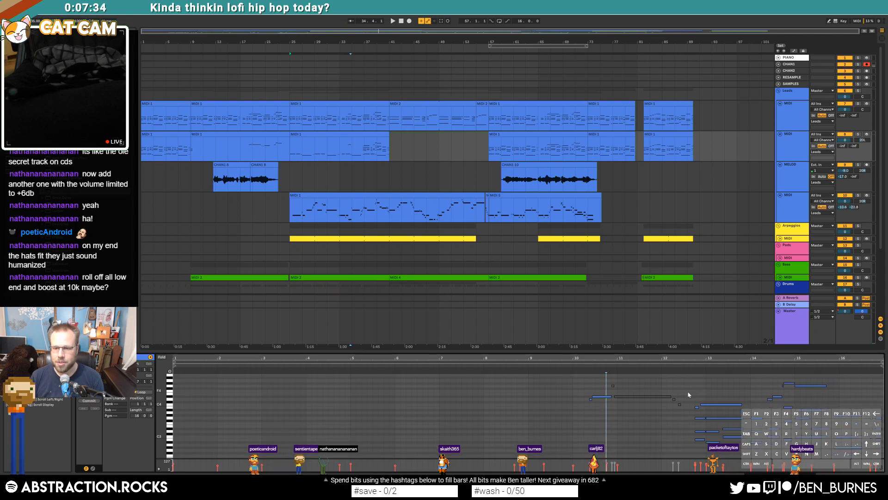
pyautogui.moveTo(692, 398); pyautogui.dragTo(758, 463)
pyautogui.press('Delete')
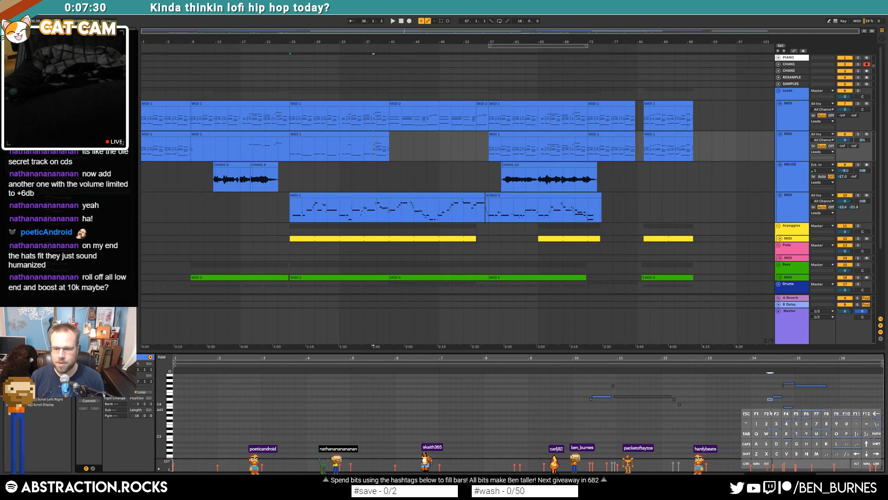
pyautogui.hotkey('ctrl', 'z')
pyautogui.press('Delete')
pyautogui.click(729, 434)
pyautogui.hotkey('ctrl', 's')
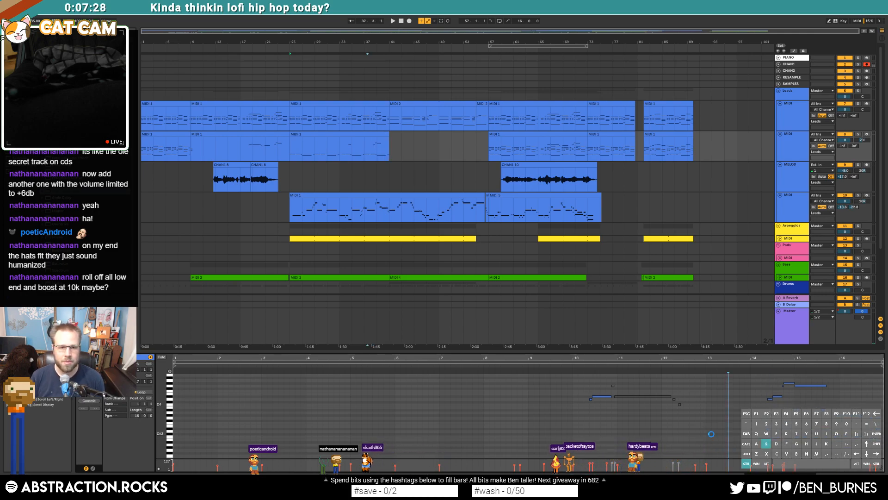
# Delete the duplicated lead's clip at bars 1 to 9, and remove the first-half notes and the chords under the melody at bars 57 to 73
pyautogui.click(173, 135)
pyautogui.press('Delete')
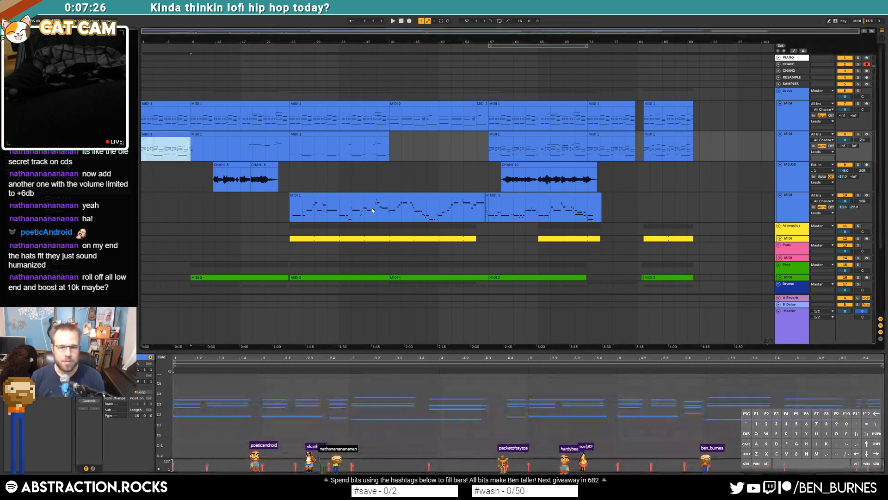
pyautogui.click(512, 134)
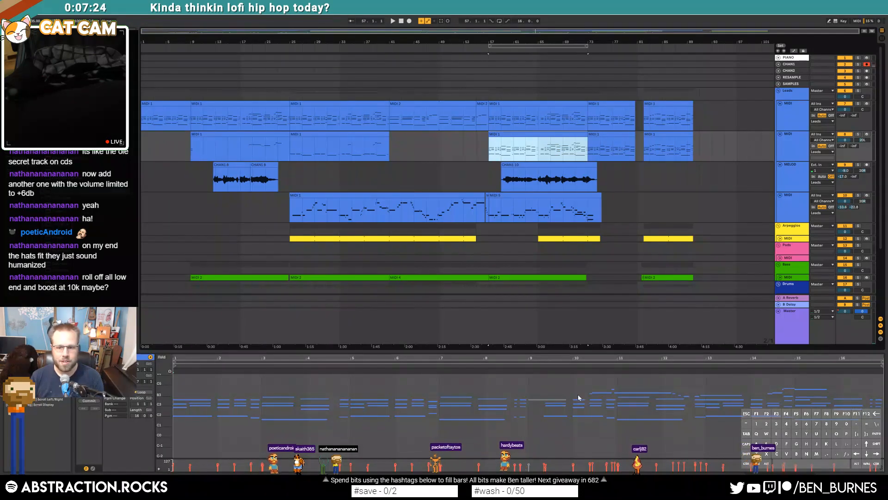
pyautogui.press('Delete')
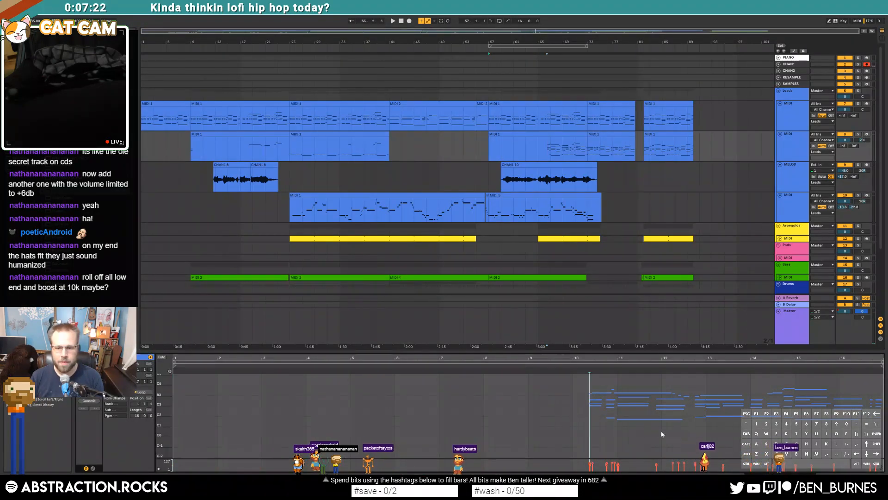
pyautogui.moveTo(691, 399); pyautogui.dragTo(882, 446)
pyautogui.press('Delete')
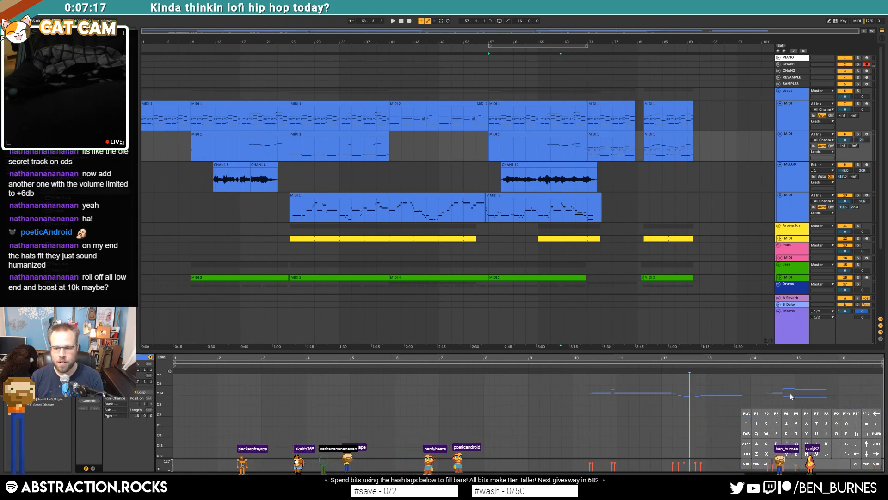
# Delete the duplicated lead's clip at bars 73 to 81, and the chord notes under the high melody in its clip at bars 81 to 89
pyautogui.click(595, 138)
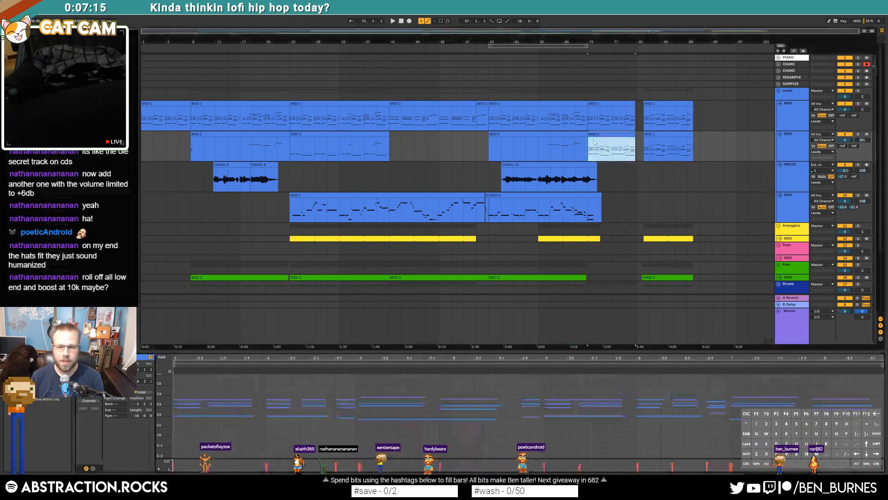
pyautogui.click(668, 133)
pyautogui.moveTo(186, 408); pyautogui.dragTo(685, 458)
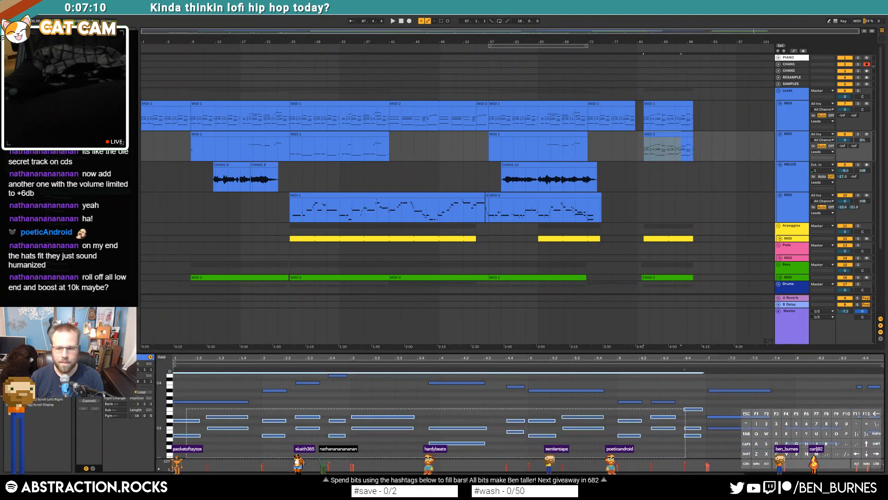
pyautogui.press('Delete')
pyautogui.press('Delete')
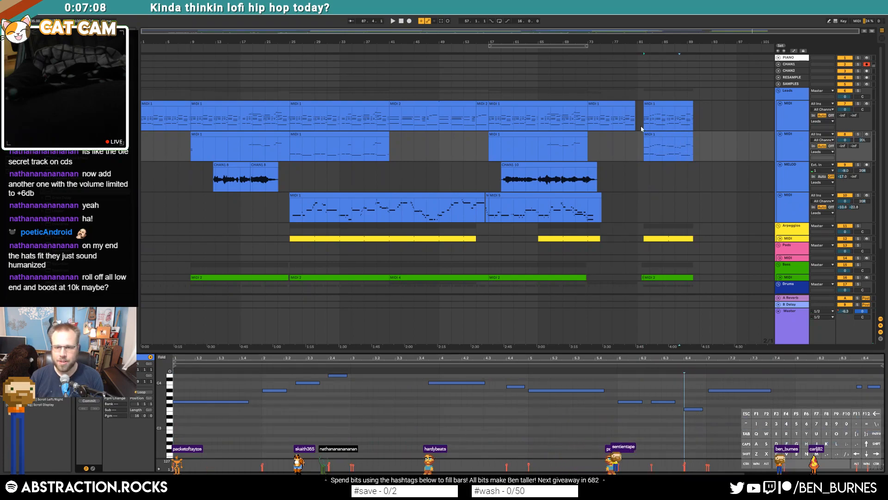
pyautogui.moveTo(162, 412); pyautogui.dragTo(149, 396)
pyautogui.moveTo(211, 416); pyautogui.dragTo(700, 440)
pyautogui.press('Delete')
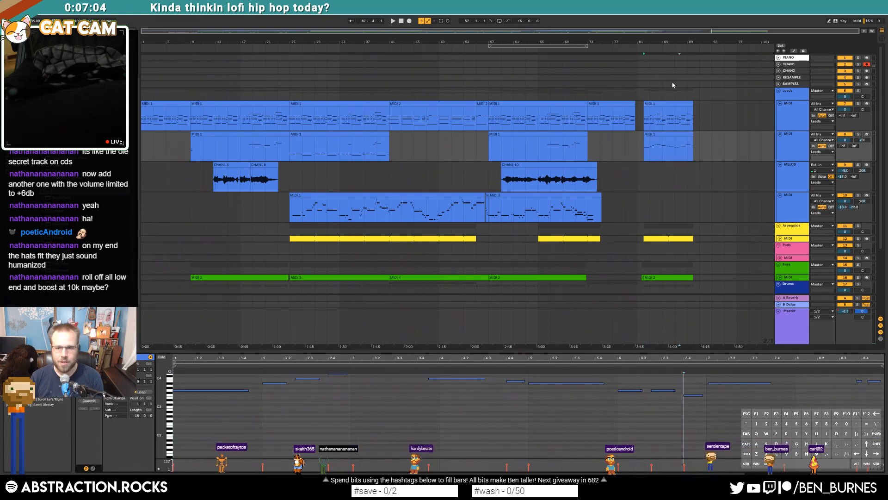
# Remove the high melody notes from the original lead's clip at bars 81 to 89, leaving only the chords
pyautogui.click(669, 104)
pyautogui.moveTo(222, 382); pyautogui.dragTo(591, 424)
pyautogui.press('Delete')
pyautogui.moveTo(618, 386); pyautogui.dragTo(869, 429)
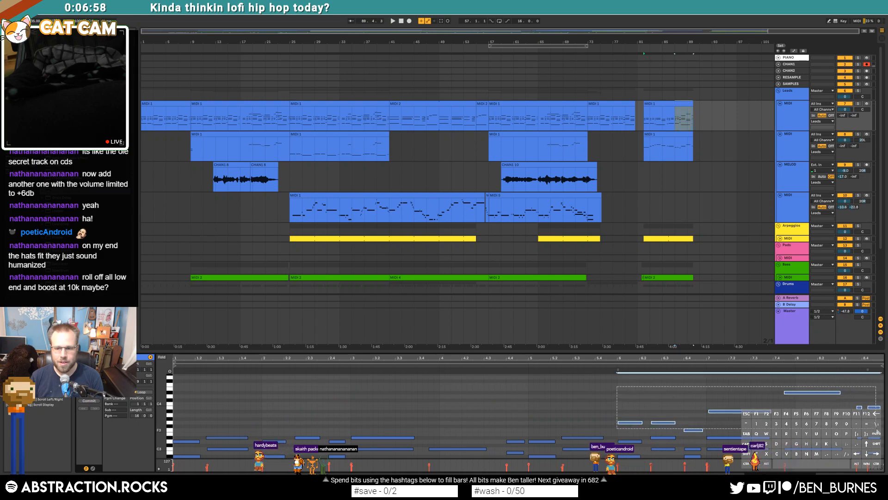
# Deactivate both high melody phrases in the original lead's clip at bars 57 to 73
pyautogui.click(618, 106)
pyautogui.click(574, 105)
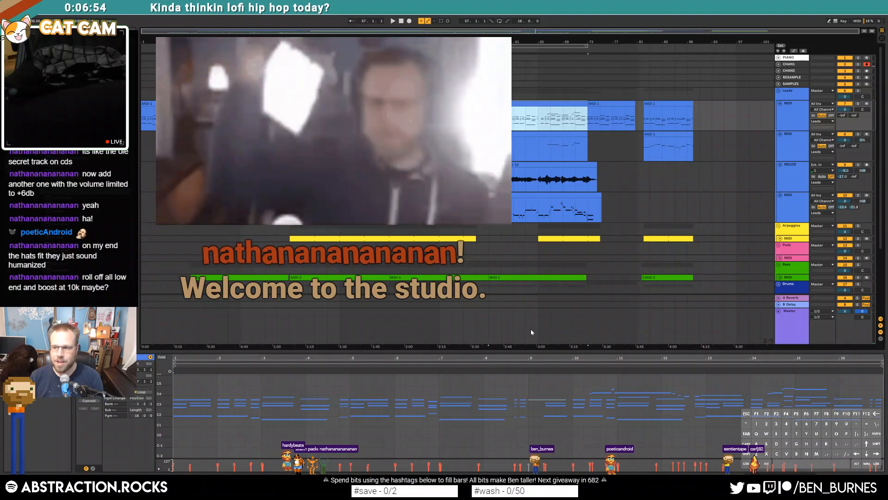
pyautogui.click(589, 392)
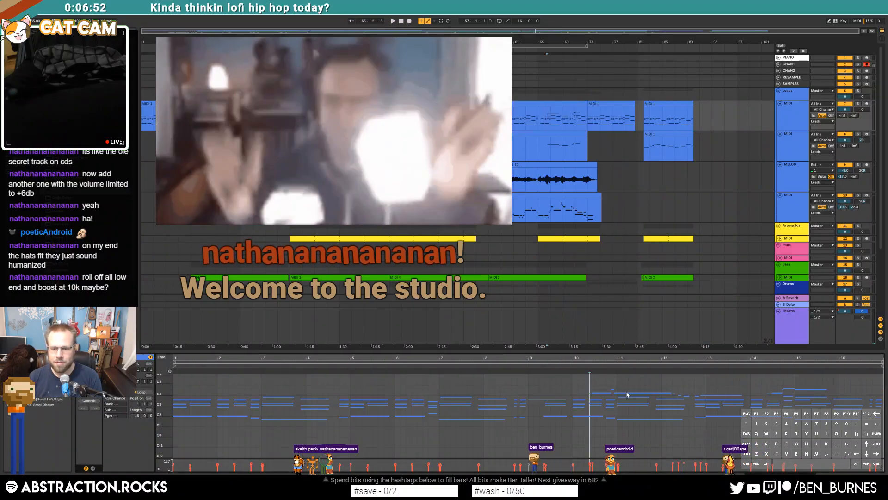
pyautogui.moveTo(587, 383); pyautogui.dragTo(711, 401)
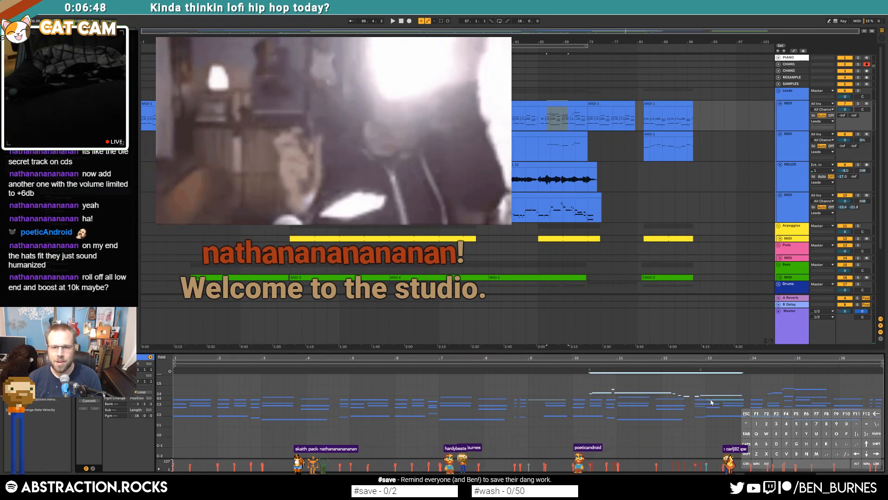
pyautogui.moveTo(644, 33); pyautogui.dragTo(644, 65)
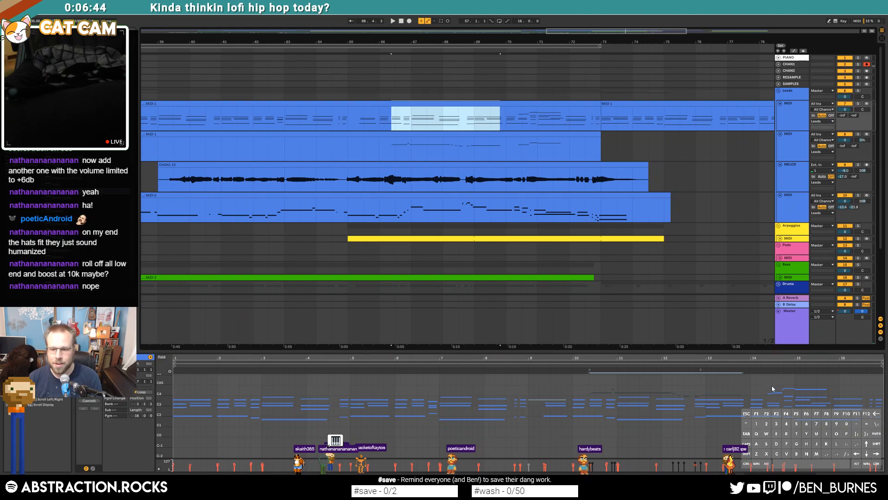
pyautogui.moveTo(770, 388); pyautogui.dragTo(797, 394)
pyautogui.press('0')
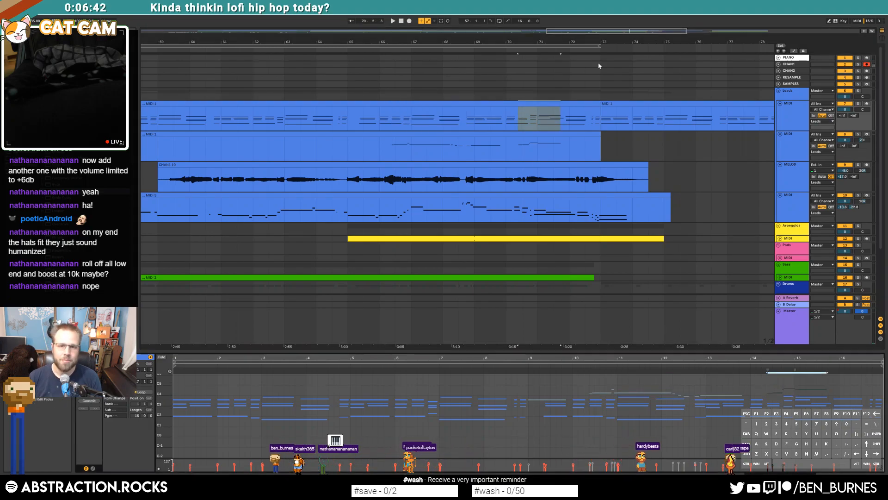
# Delete the remaining low notes from the duplicated lead's clip at bars 25 to 41, keeping only its high phrases
pyautogui.hscroll(-10, 599, 67)
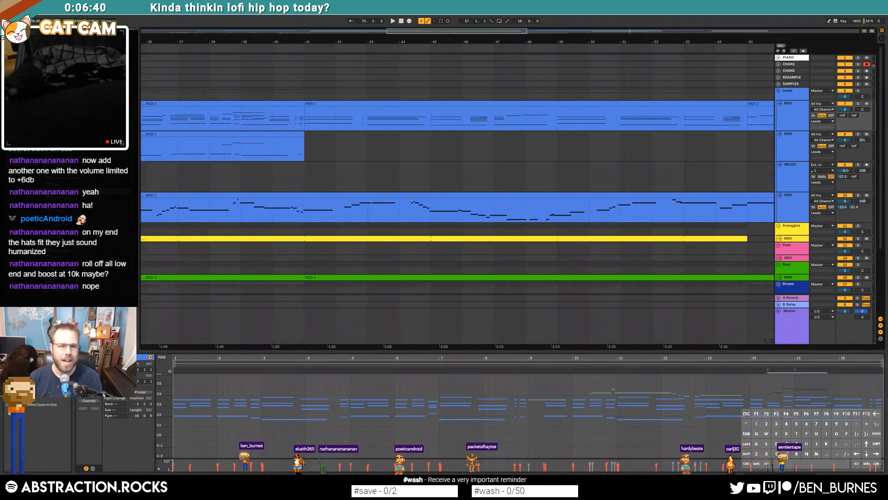
pyautogui.hscroll(-4, 451, 217)
pyautogui.click(484, 139)
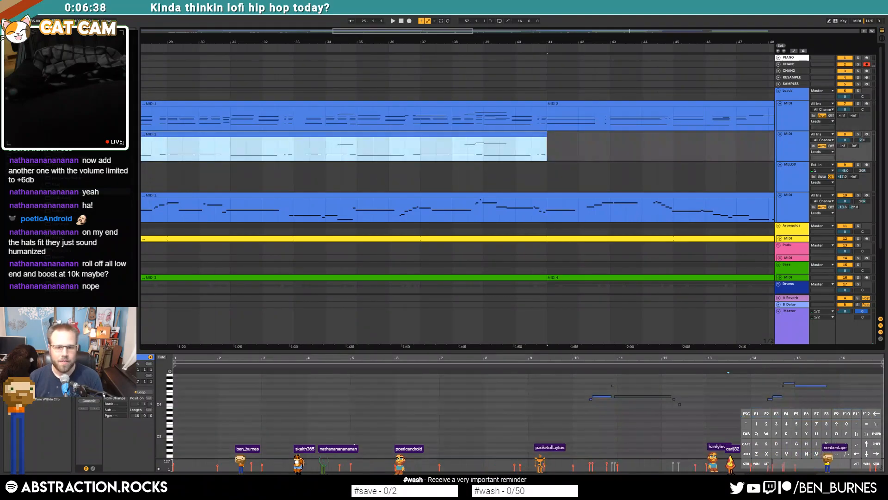
pyautogui.moveTo(161, 417); pyautogui.dragTo(153, 393)
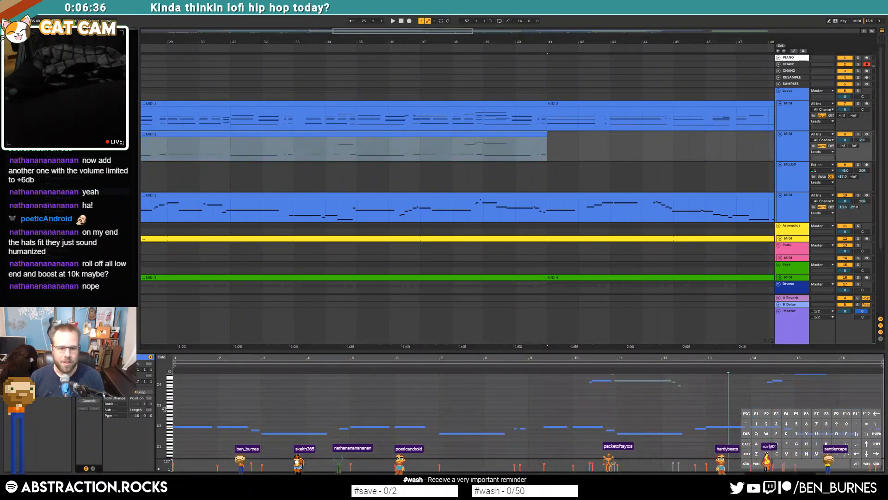
pyautogui.moveTo(176, 448); pyautogui.dragTo(870, 413)
pyautogui.press('Delete')
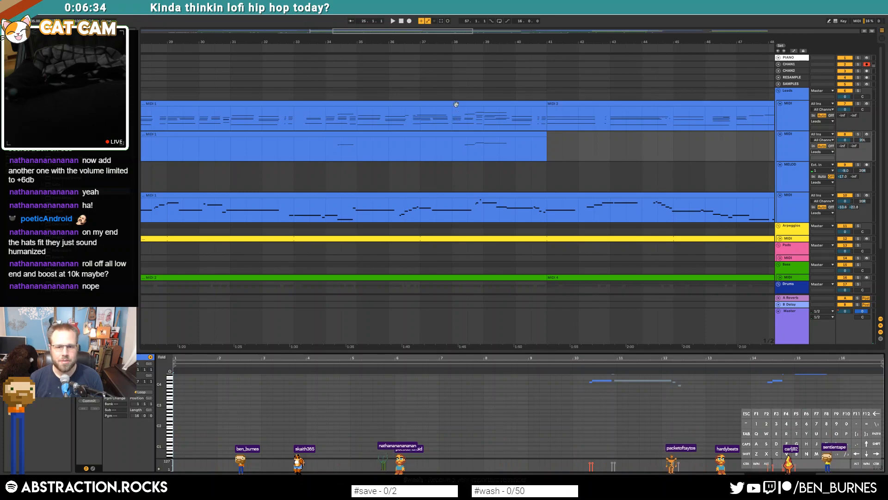
# Deactivate the two high melody phrases in the original lead's clip at bars 25 to 41
pyautogui.click(470, 109)
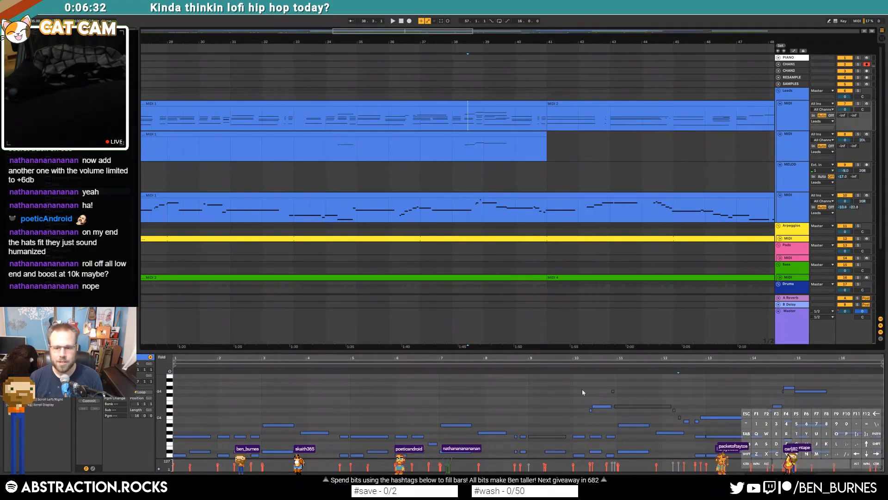
pyautogui.moveTo(583, 390); pyautogui.dragTo(599, 418)
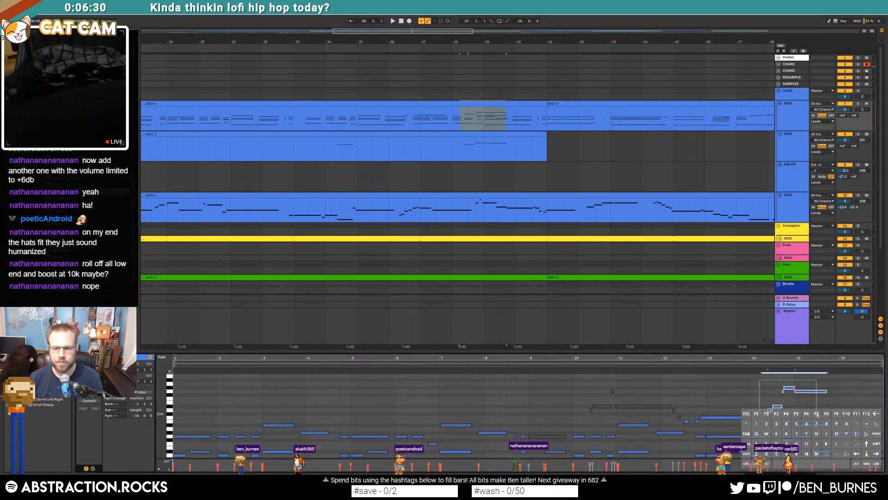
pyautogui.press('0')
# Deactivate the high melody phrases in the second half of the original lead's clip at bars 9 to 25
pyautogui.moveTo(645, 42)
pyautogui.mouseDown()
pyautogui.moveTo(649, 29)
pyautogui.moveTo(373, 34)
pyautogui.mouseUp()
pyautogui.click(436, 103)
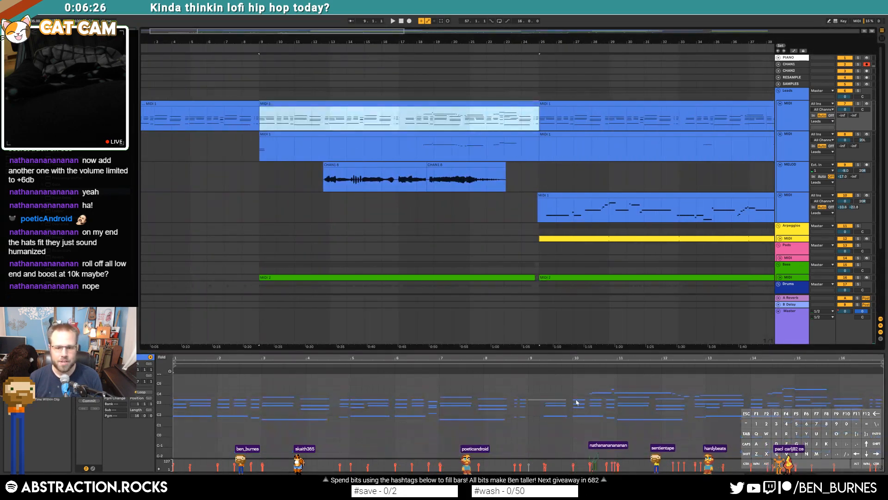
pyautogui.click(578, 403)
pyautogui.moveTo(640, 400); pyautogui.dragTo(703, 396)
pyautogui.press('0')
pyautogui.moveTo(766, 384); pyautogui.dragTo(803, 395)
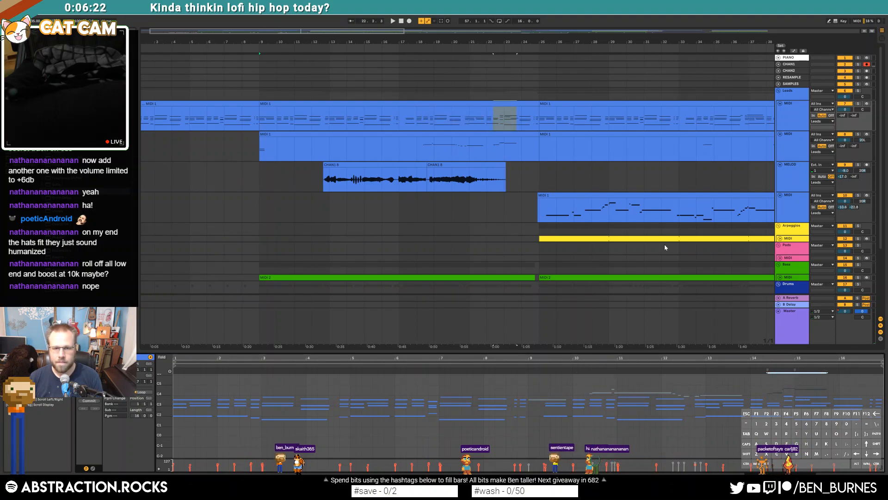
# Play the arrangement from about bar 17 and pan the recorded melody audio track to 20L, and stop playback
pyautogui.click(409, 49)
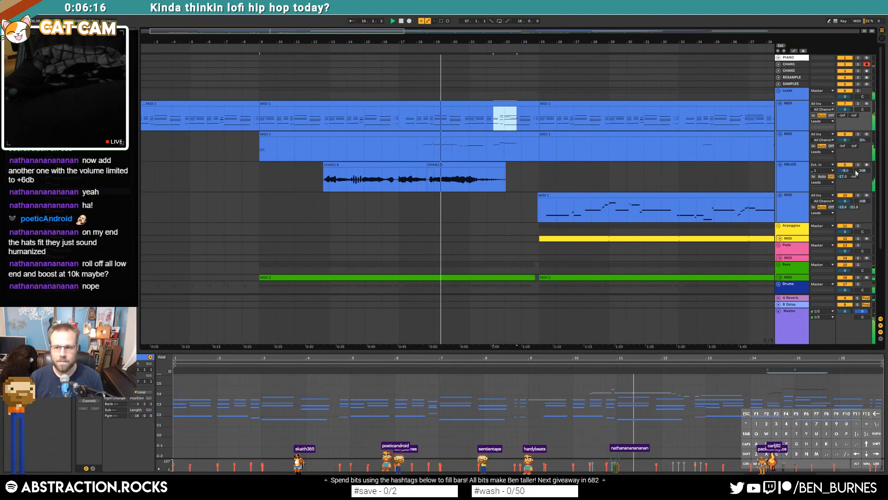
pyautogui.click(865, 182)
pyautogui.moveTo(866, 183); pyautogui.dragTo(866, 200)
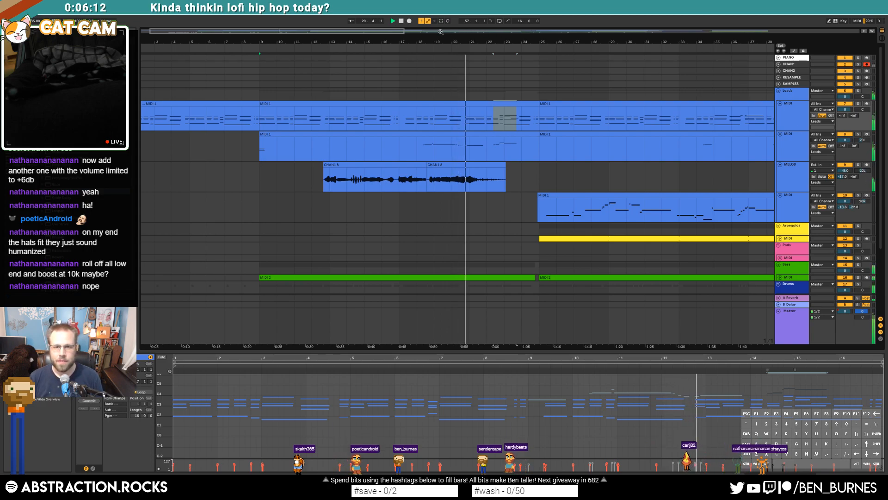
pyautogui.moveTo(370, 32); pyautogui.dragTo(370, 26)
pyautogui.moveTo(589, 42); pyautogui.dragTo(589, 36)
pyautogui.press('space')
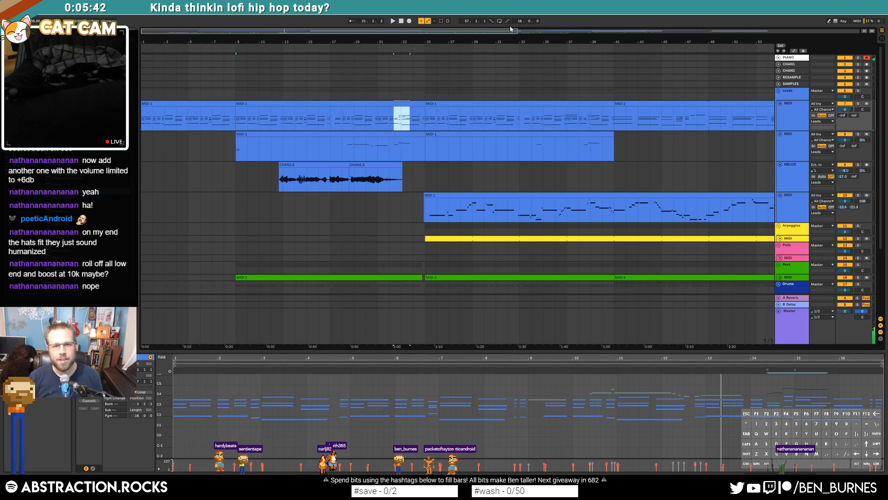
# Play from the first melody recording and trim the empty starts of the duplicated lead's clips to bars 18, 33 and 65
pyautogui.click(279, 53)
pyautogui.moveTo(235, 134); pyautogui.dragTo(342, 135)
pyautogui.moveTo(426, 135); pyautogui.dragTo(520, 135)
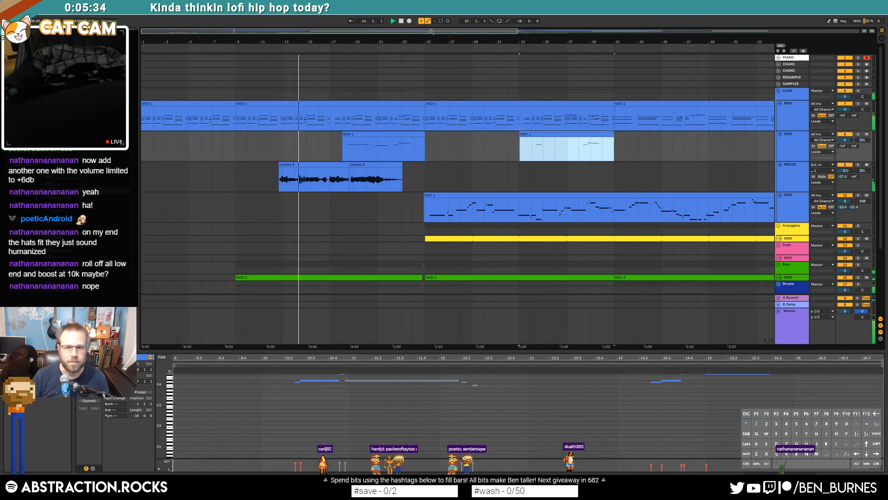
pyautogui.press('-')
pyautogui.moveTo(489, 134); pyautogui.dragTo(539, 134)
# Reshape the EQ Eight curve on the drums' SAMPLE track with an added upper band and a lower mid cut, and adjust the Overdrive's filter point
pyautogui.hotkey('shift', 'Tab')
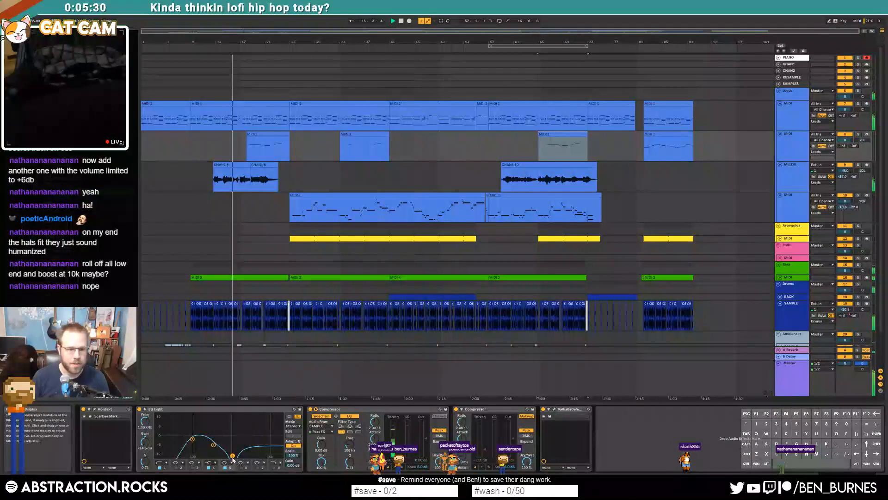
pyautogui.click(273, 313)
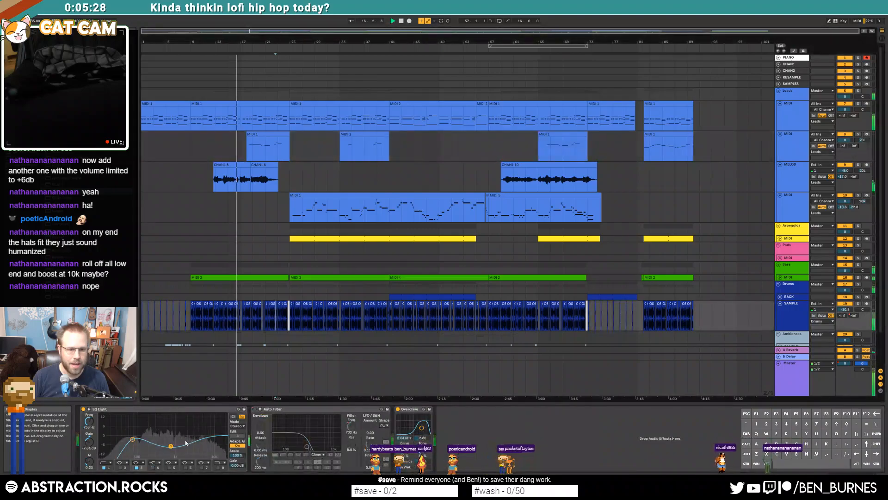
pyautogui.click(169, 467)
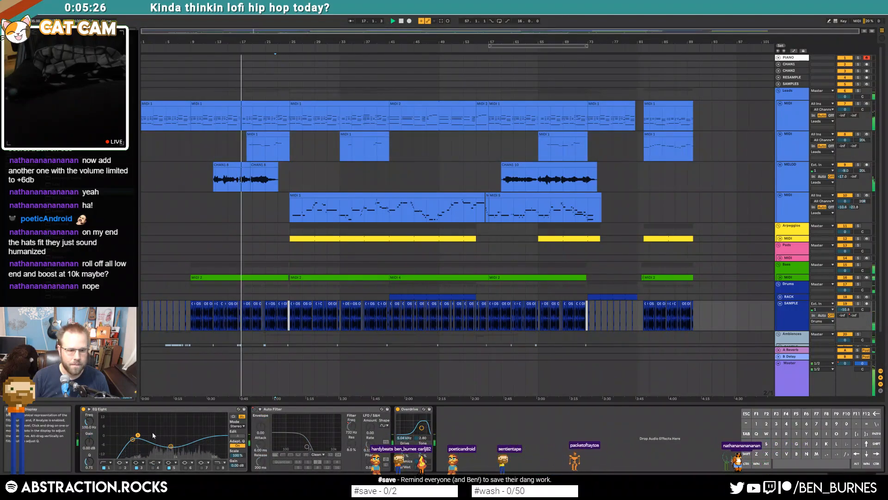
pyautogui.moveTo(199, 430); pyautogui.dragTo(169, 447)
pyautogui.moveTo(196, 434); pyautogui.dragTo(168, 448)
pyautogui.scroll(4, 171, 451)
pyautogui.moveTo(168, 447); pyautogui.dragTo(198, 434)
pyautogui.click(154, 468)
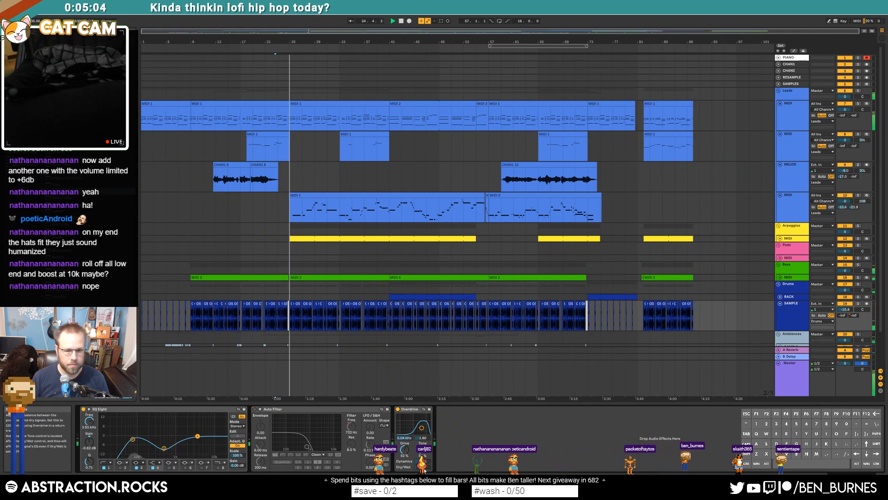
pyautogui.moveTo(421, 428); pyautogui.dragTo(423, 427)
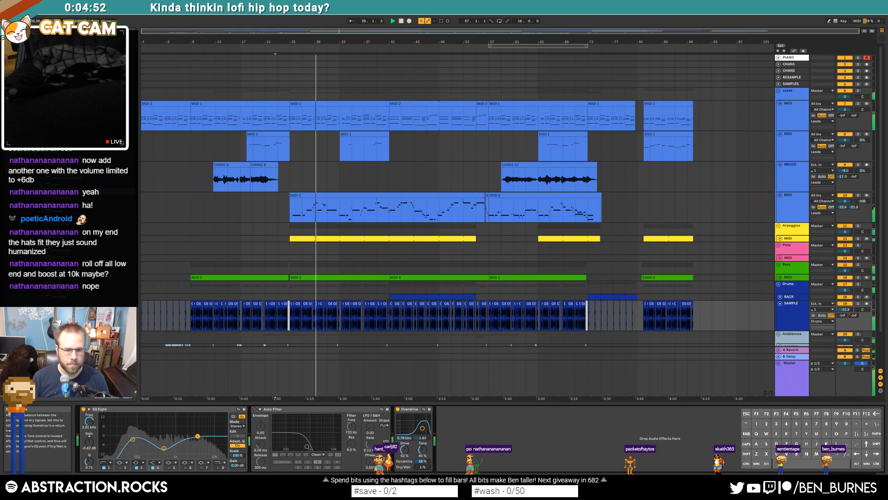
# Unfold the ambience SAMPLE track holding the city traffic clip and lower its volume to -8.1 dB
pyautogui.moveTo(405, 260); pyautogui.dragTo(394, 218)
pyautogui.click(780, 320)
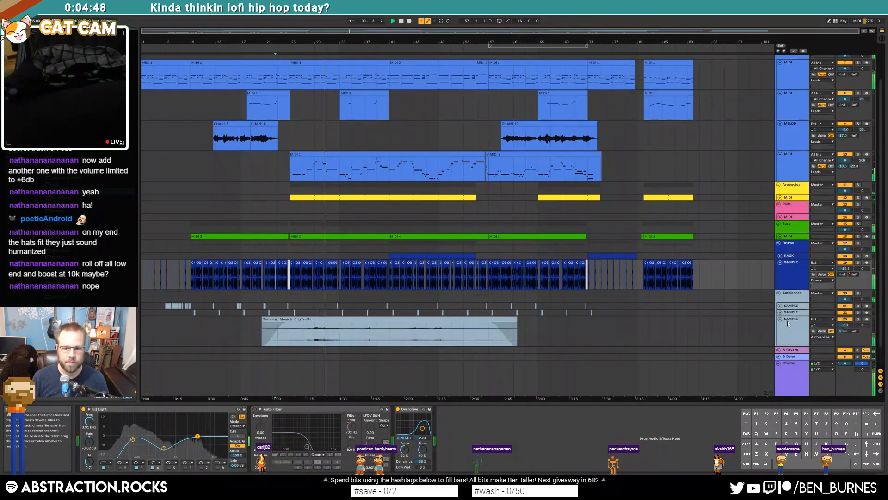
pyautogui.click(787, 321)
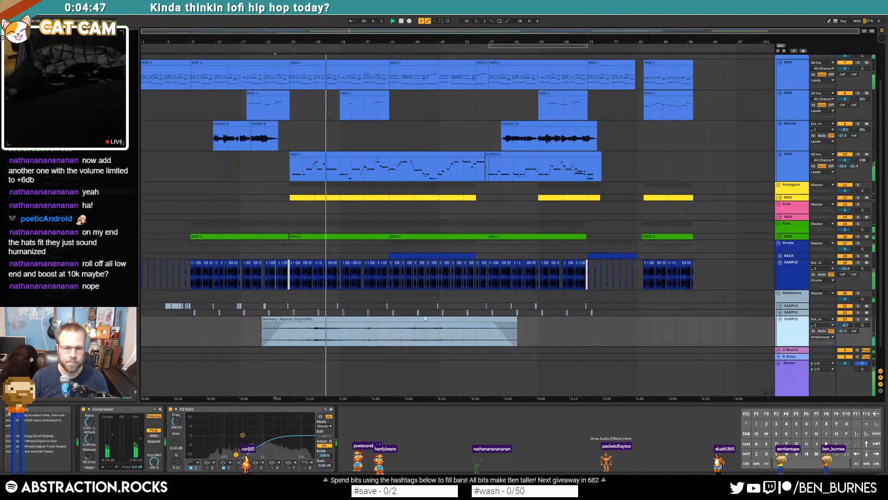
pyautogui.click(843, 326)
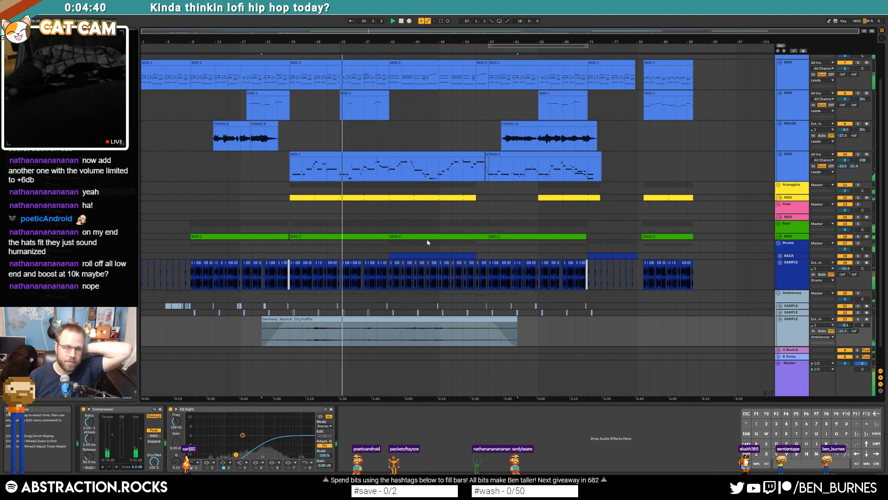
# Unfold the bass MIDI track and reshape its EQ Eight curve with a cut of about -7.2 dB at 323 Hz
pyautogui.click(790, 237)
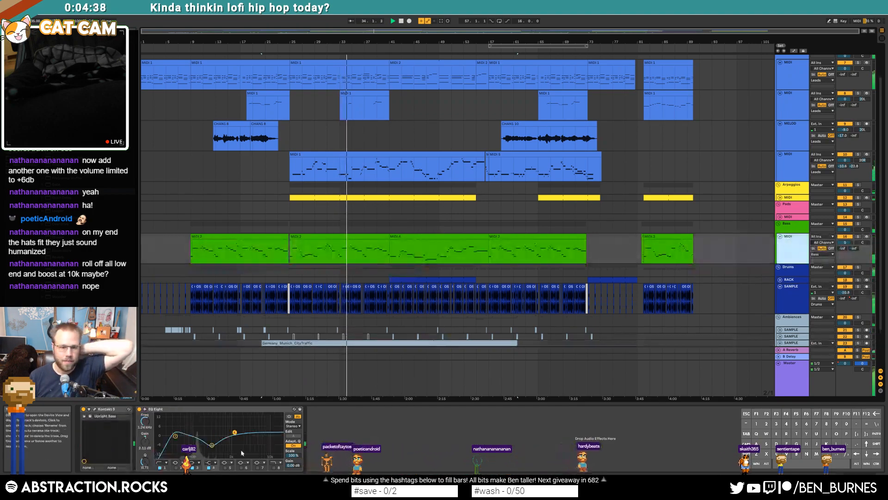
pyautogui.click(175, 435)
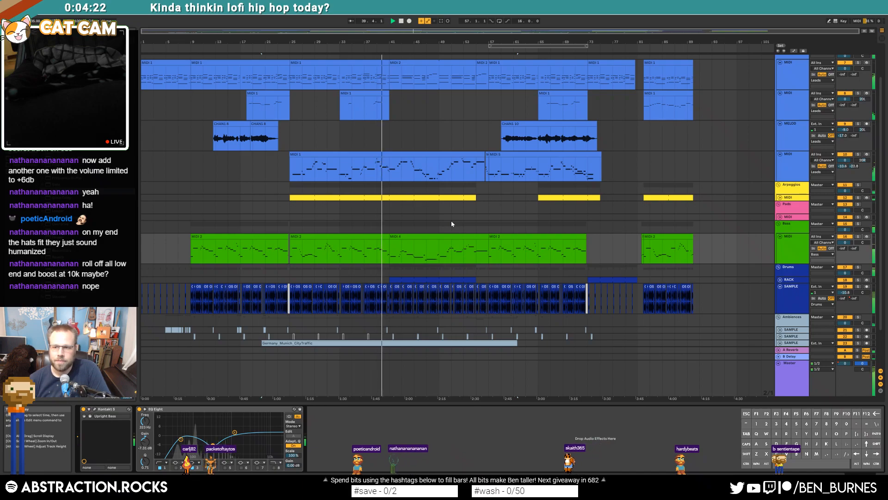
# Open the lead MIDI clip starting at bar 25, adjust the long note near clip bar 17 and the short note after it, and replay the passage
pyautogui.doubleClick(392, 154)
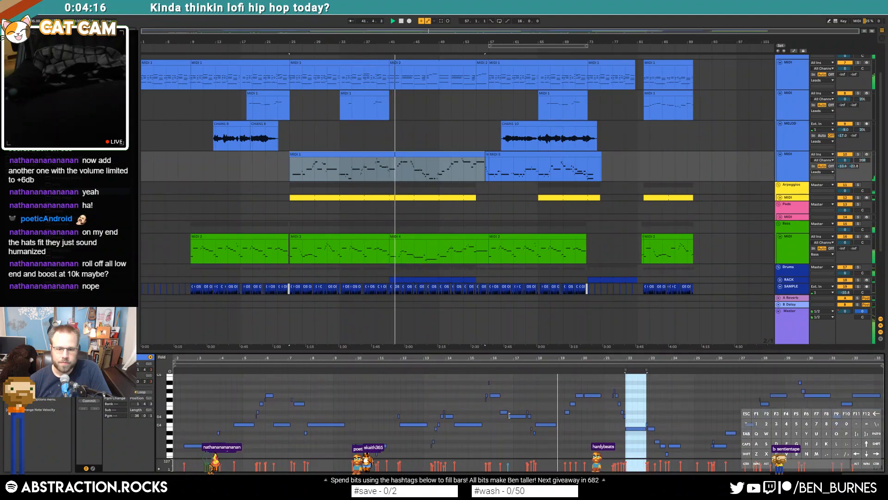
pyautogui.click(508, 416)
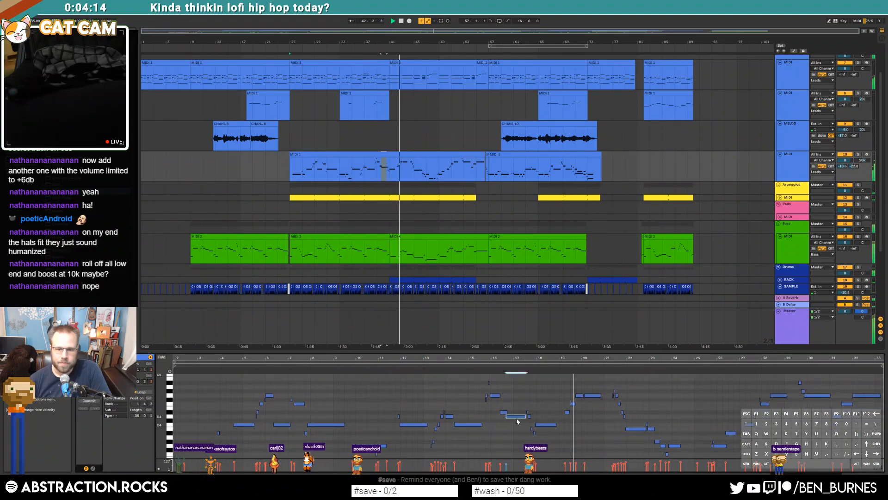
pyautogui.click(495, 371)
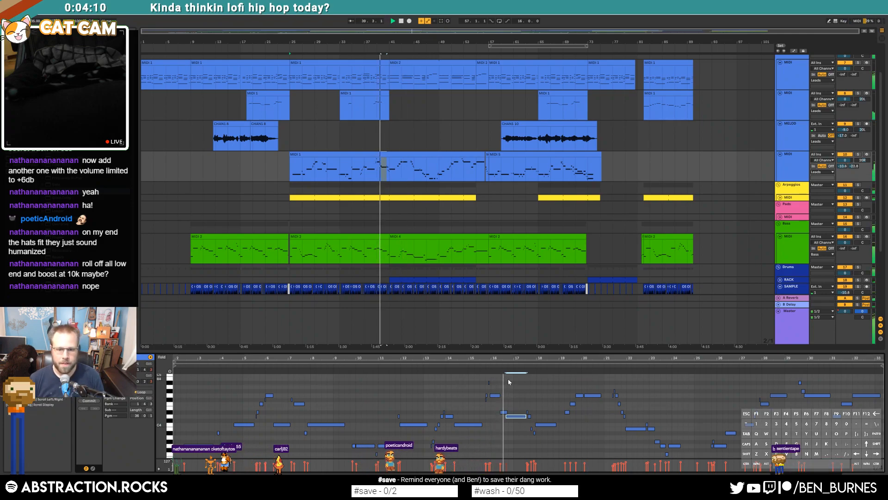
pyautogui.click(520, 407)
pyautogui.scroll(2, 536, 411)
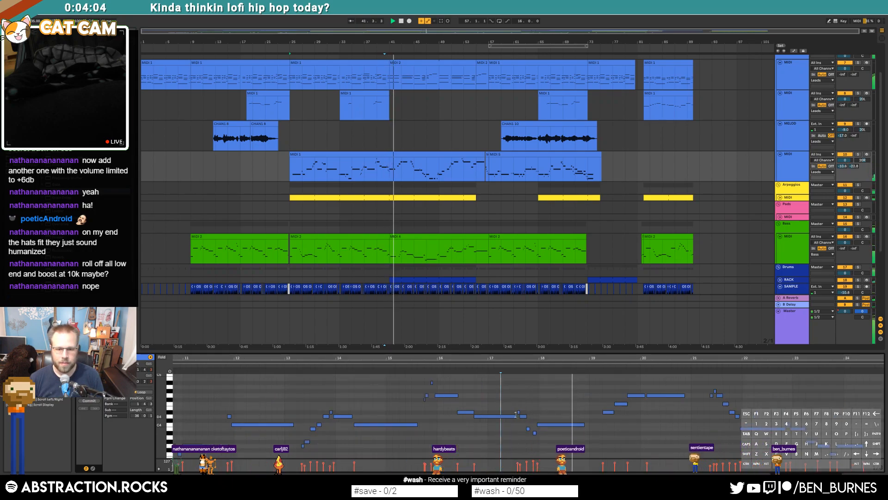
pyautogui.scroll(2, 519, 415)
pyautogui.doubleClick(518, 416)
pyautogui.press('space')
pyautogui.click(493, 366)
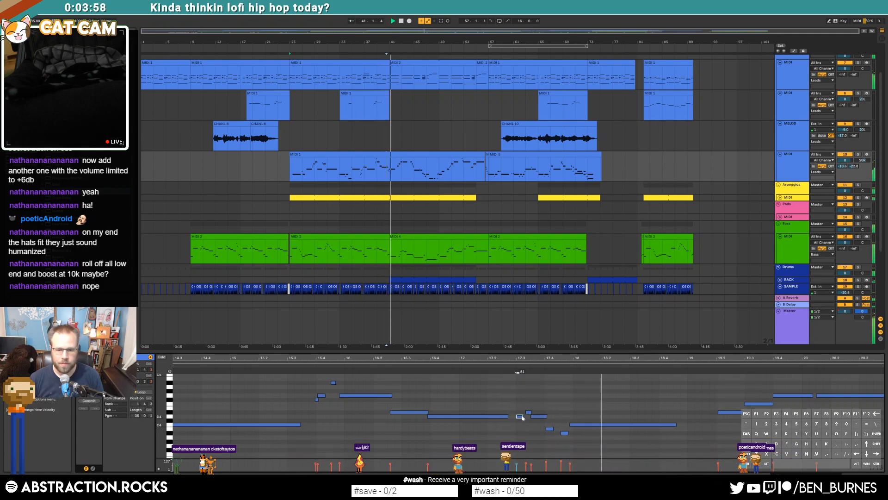
# Tighten the boundary between the two adjoining long notes near 16.4 in the lead clip, listen on, and return to the device view
pyautogui.click(432, 416)
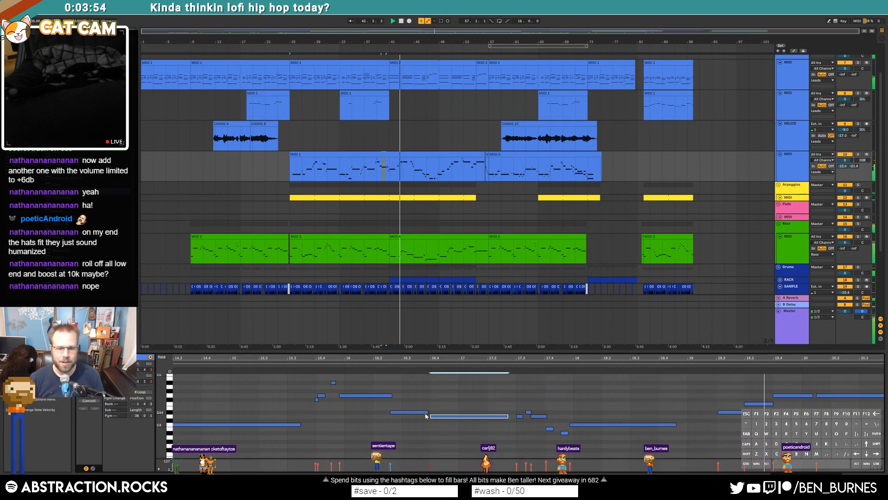
pyautogui.moveTo(429, 412); pyautogui.dragTo(431, 411)
pyautogui.click(445, 402)
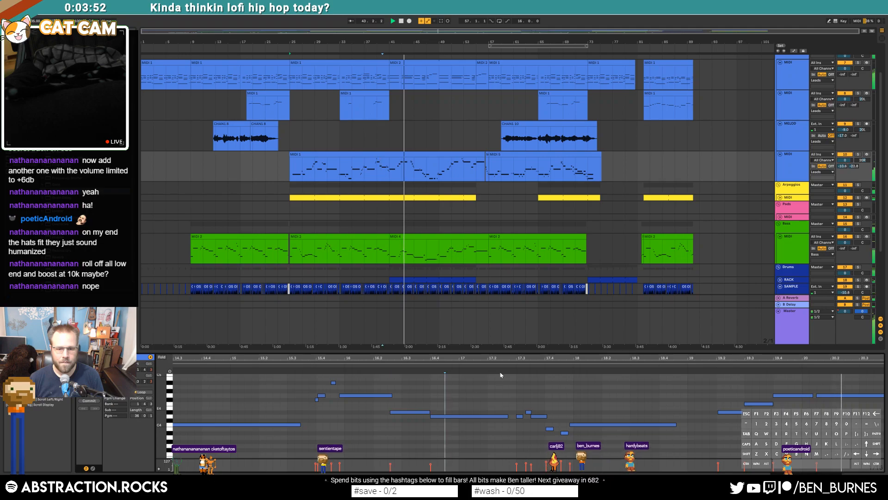
pyautogui.moveTo(516, 358); pyautogui.dragTo(229, 357)
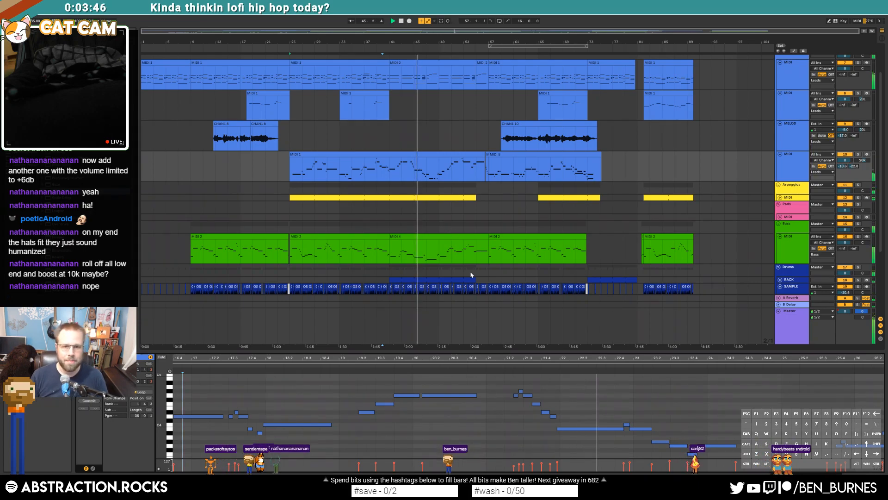
pyautogui.hotkey('shift', 'Tab')
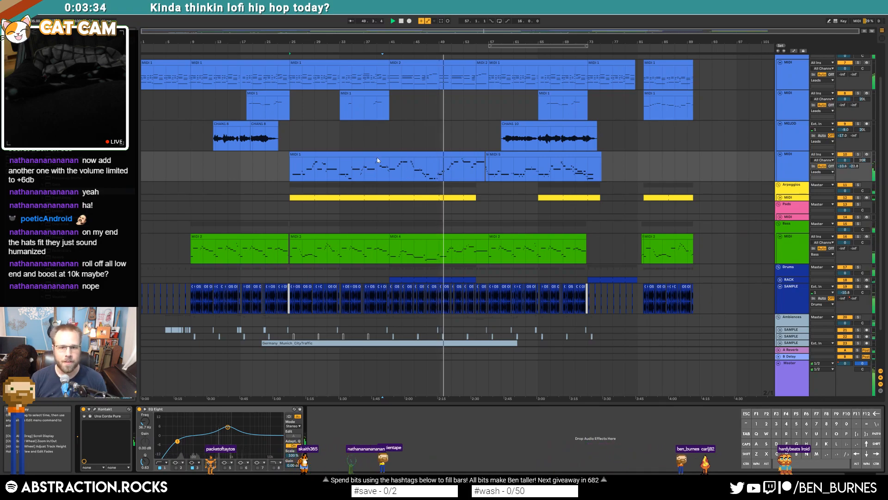
# Reopen the lead clip, deactivate the lone note around clip bar 26, and lengthen the low note just before it
pyautogui.doubleClick(436, 154)
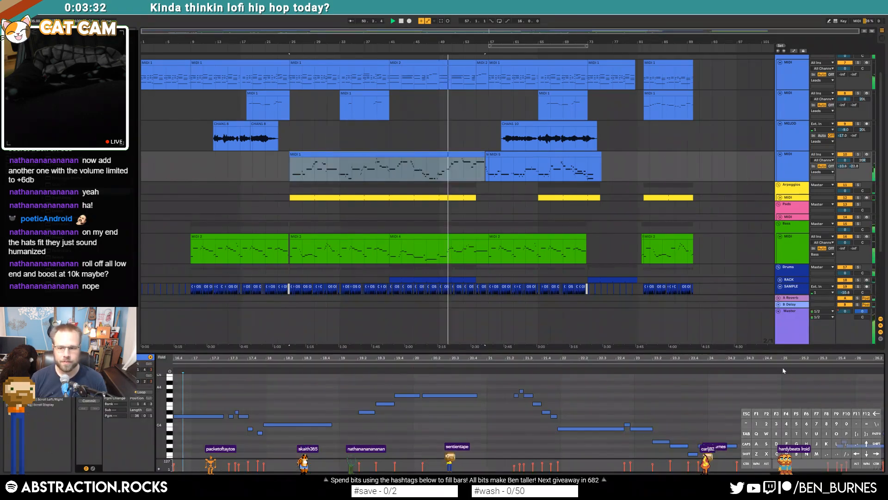
pyautogui.moveTo(776, 360); pyautogui.dragTo(378, 359)
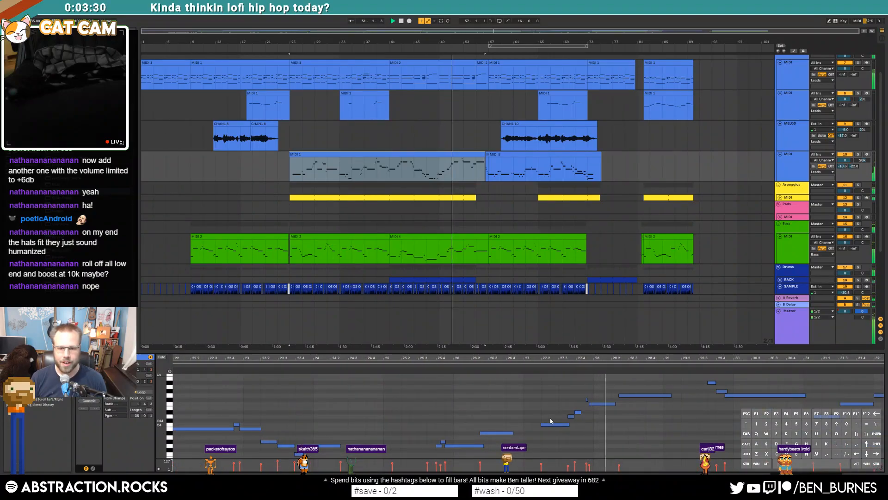
pyautogui.click(503, 433)
pyautogui.press('0')
pyautogui.press('space')
pyautogui.click(434, 366)
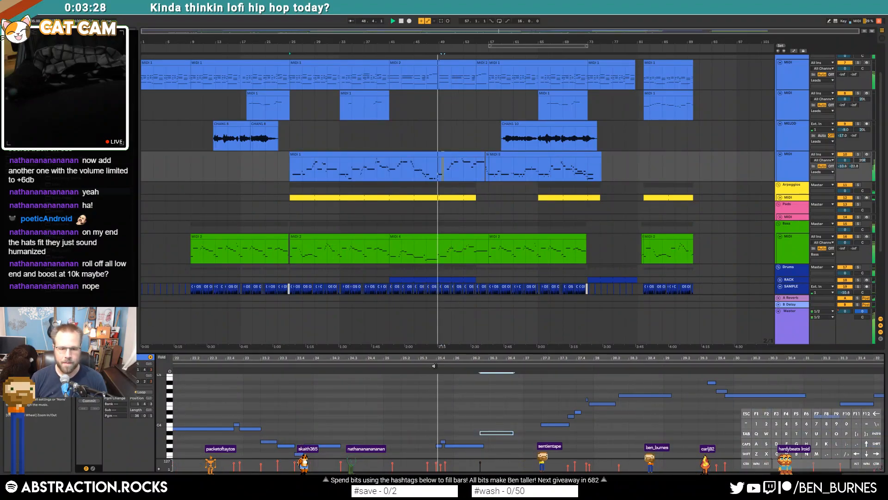
pyautogui.click(483, 446)
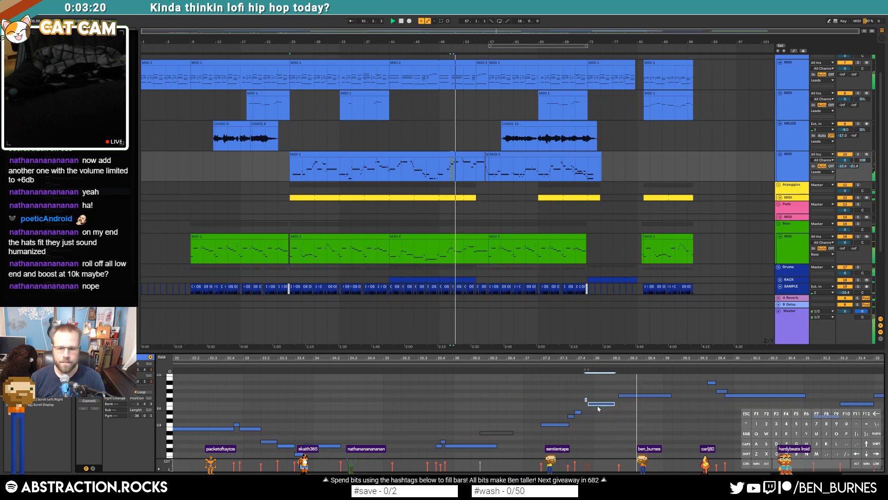
# Nudge the short passing note at the end of clip bar 27 and the long note following it slightly later
pyautogui.scroll(6, 593, 408)
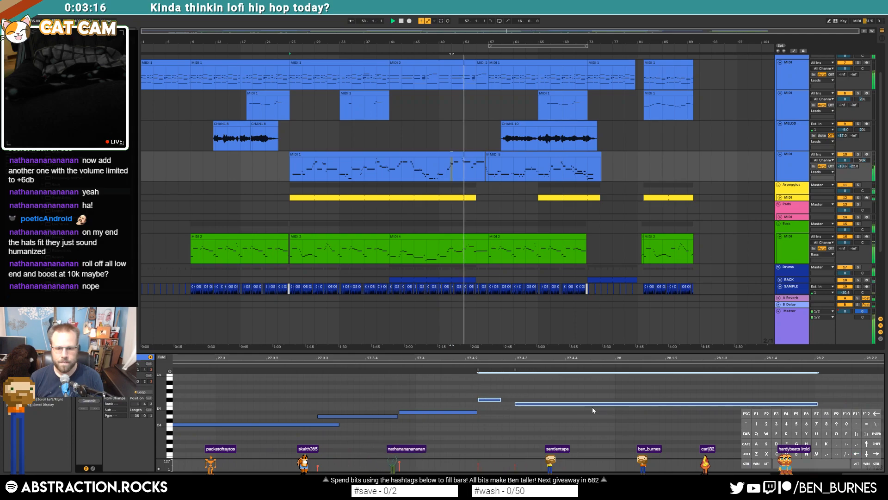
pyautogui.click(382, 369)
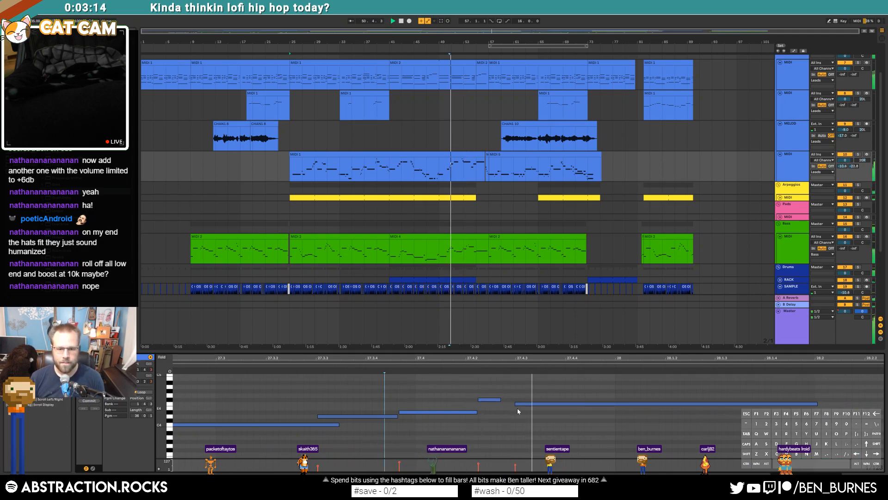
pyautogui.click(483, 399)
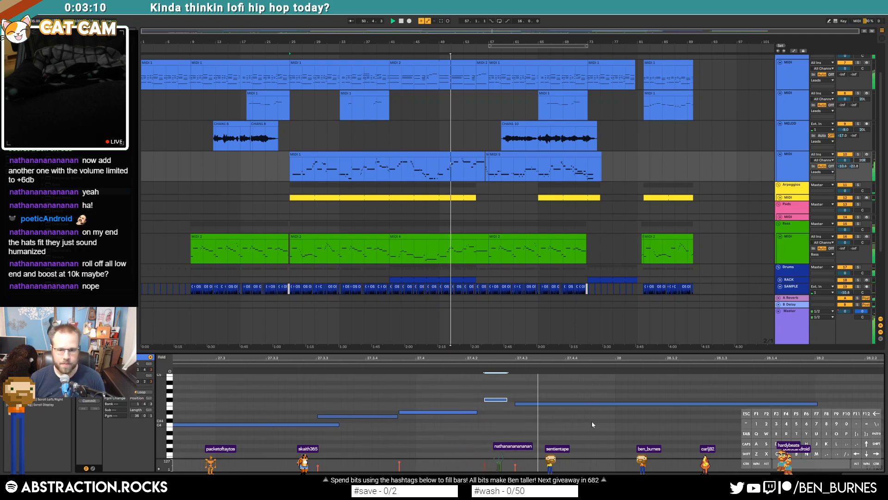
pyautogui.press('Right')
pyautogui.press('Right')
pyautogui.press('Right')
pyautogui.press('Right')
pyautogui.press('Right')
pyautogui.press('Right')
pyautogui.press('Right')
pyautogui.press('Right')
pyautogui.press('Right')
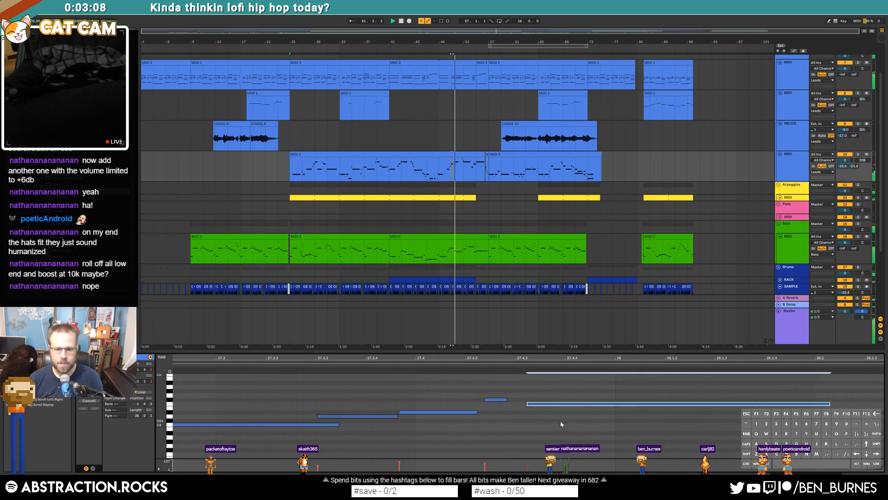
pyautogui.click(497, 408)
pyautogui.click(498, 400)
pyautogui.press('Right')
pyautogui.press('Right')
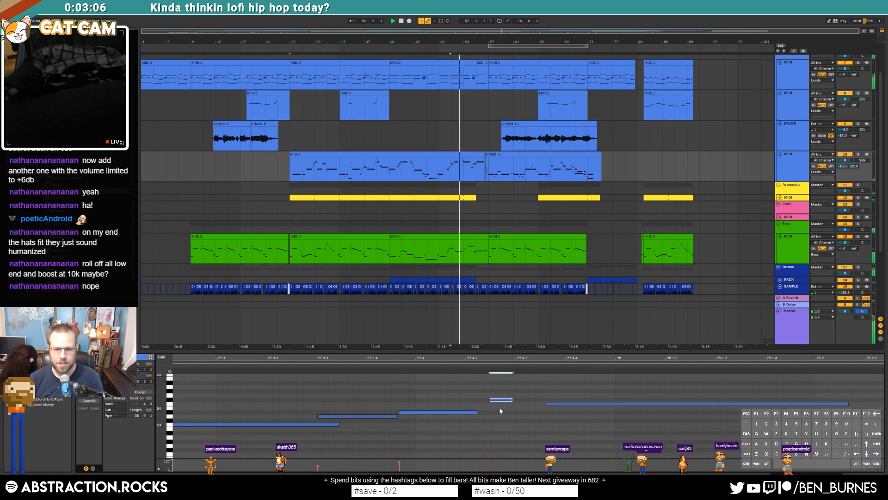
# Replay the lead clip from around clip bar 27 to check the timing of the nudged notes
pyautogui.scroll(-1, 648, 424)
pyautogui.scroll(-4, 641, 415)
pyautogui.scroll(2, 642, 415)
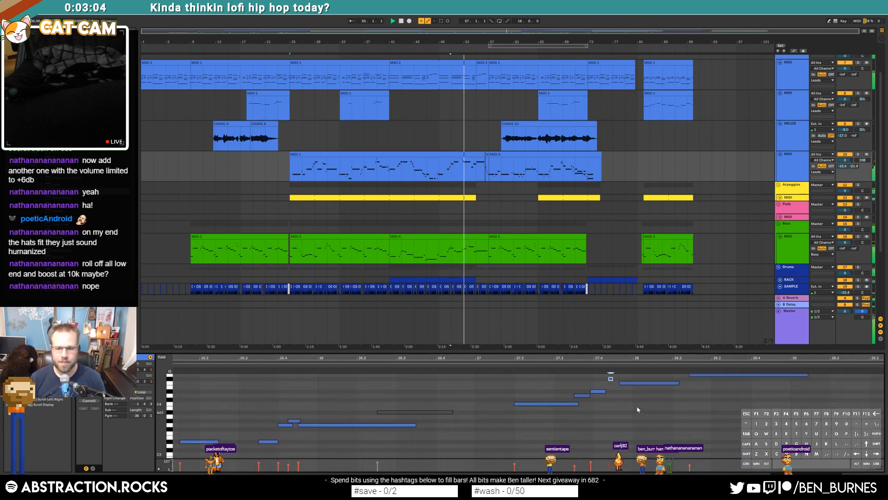
pyautogui.click(567, 365)
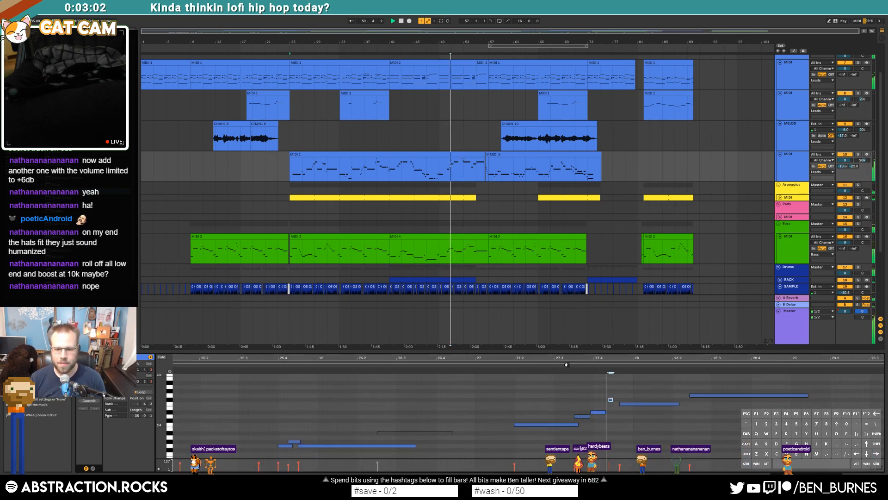
pyautogui.hscroll(5, 672, 402)
pyautogui.scroll(-3, 463, 396)
pyautogui.moveTo(163, 396); pyautogui.dragTo(159, 415)
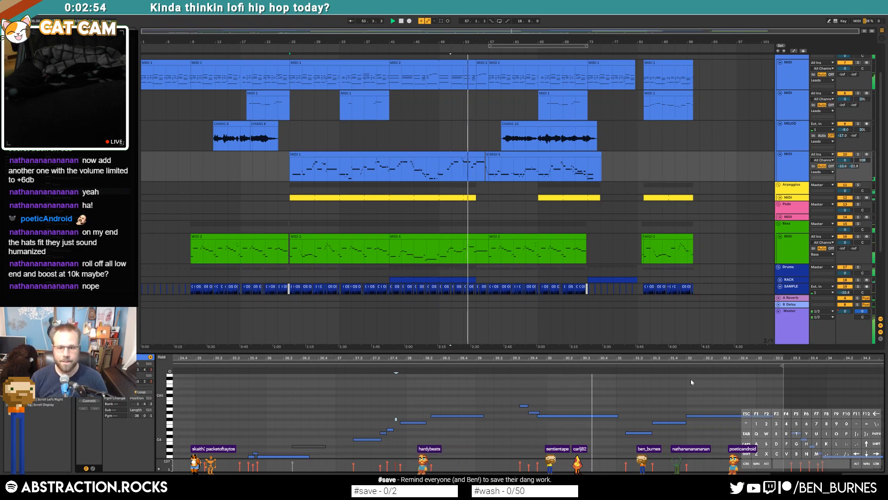
# Open the bass clip starting at bar 41, adjust the velocities of its rising notes around clip bars 12 to 14, and close the note editor
pyautogui.click(466, 236)
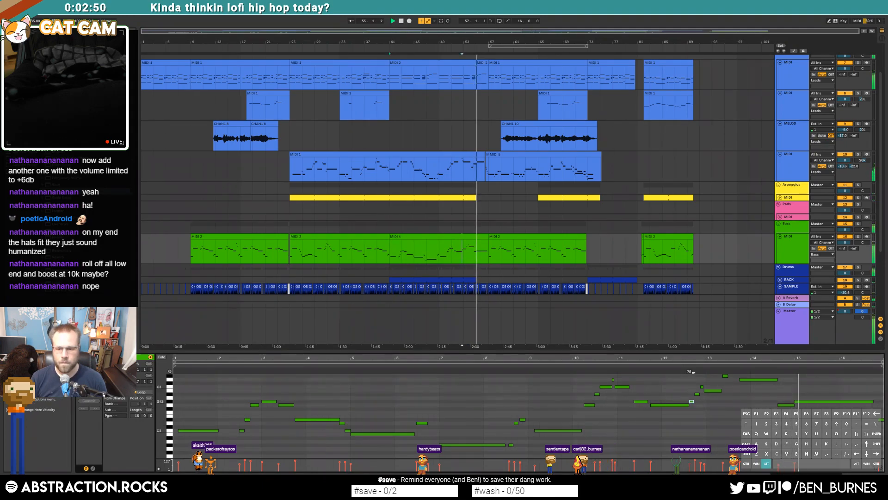
pyautogui.moveTo(697, 394)
pyautogui.mouseDown()
pyautogui.moveTo(698, 372)
pyautogui.moveTo(701, 395)
pyautogui.mouseUp()
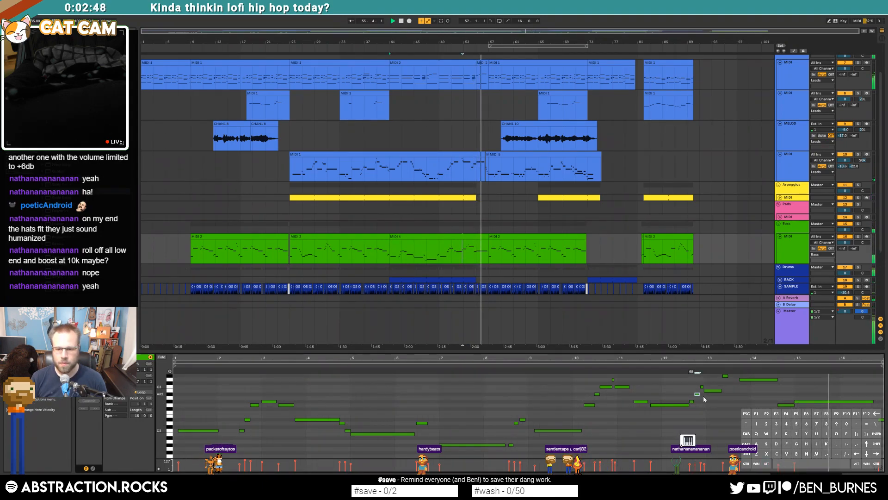
pyautogui.click(712, 389)
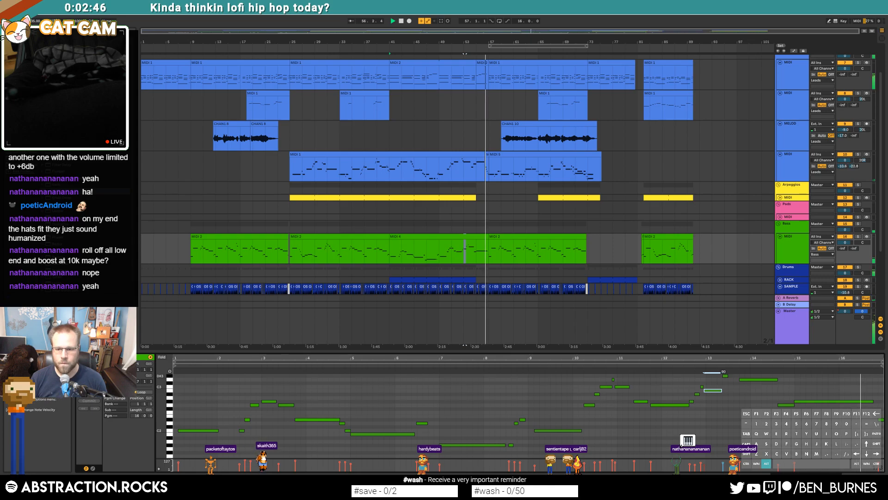
pyautogui.click(750, 379)
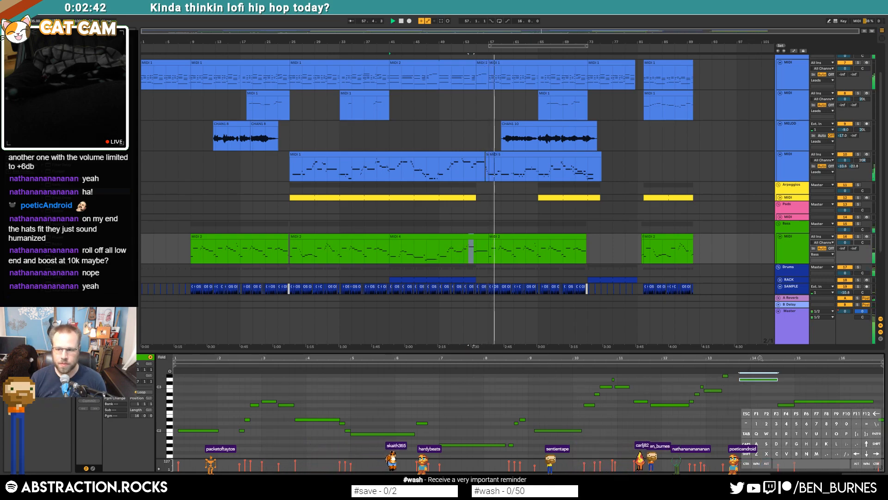
pyautogui.hotkey('shift', 'Tab')
# Stop playback, show the automation lanes, and add a short A-Reverb send spike on the drums' SAMPLE track at about 60.4
pyautogui.scroll(-2, 556, 302)
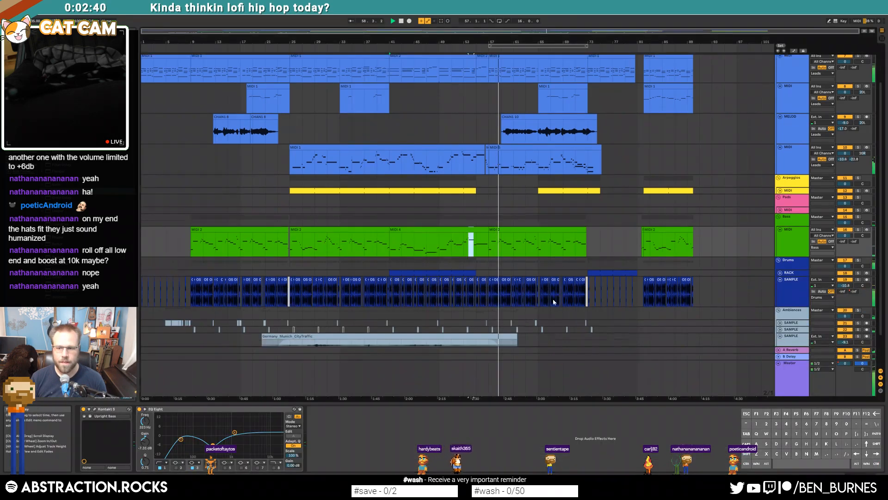
pyautogui.scroll(4, 517, 282)
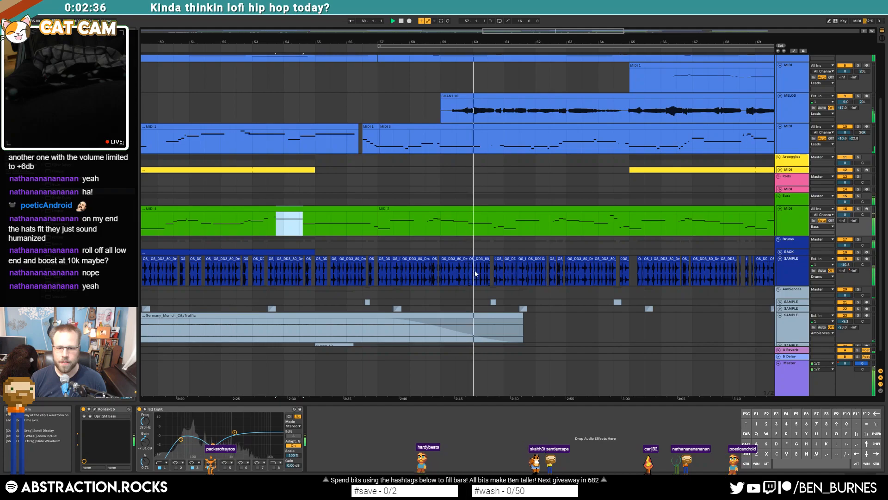
pyautogui.scroll(4, 519, 285)
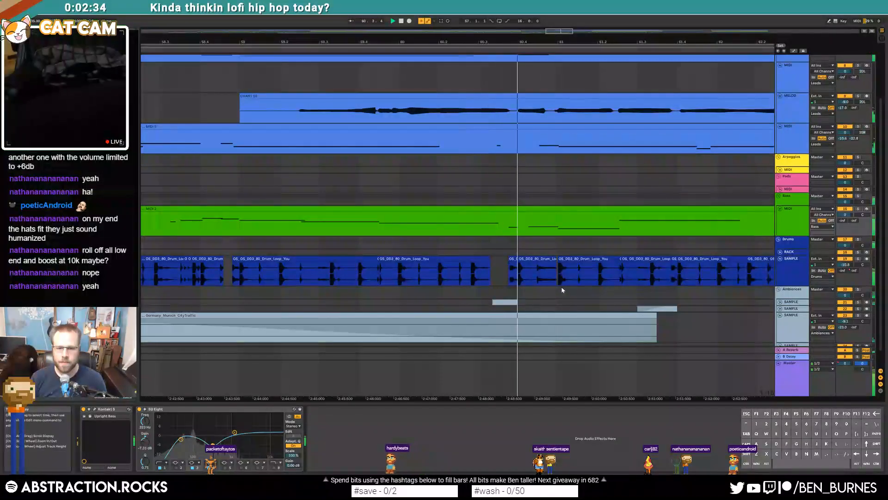
pyautogui.press('space')
pyautogui.press('a')
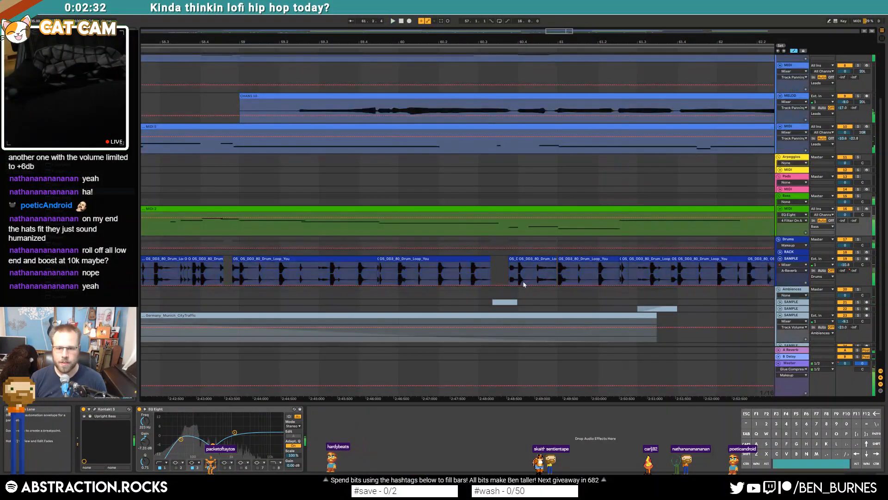
pyautogui.click(533, 280)
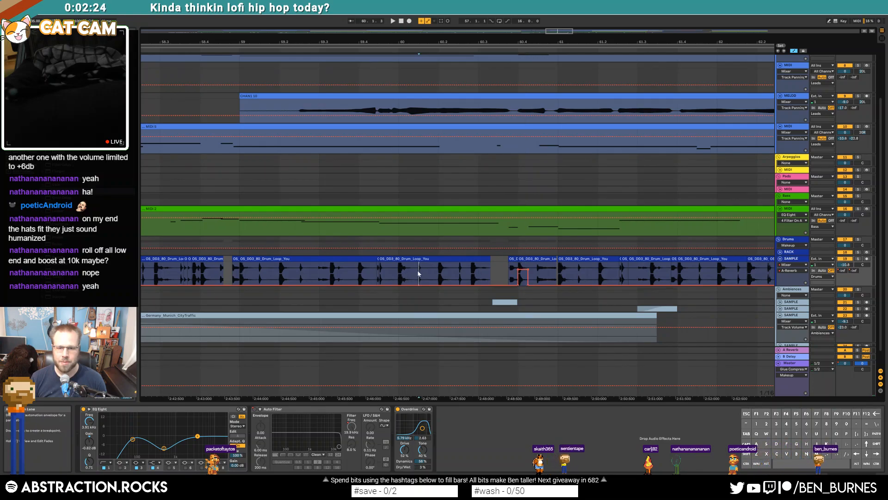
# Audition the drum hit's reverb spike, raise its send level, and play it again from just before the hit
pyautogui.press('space')
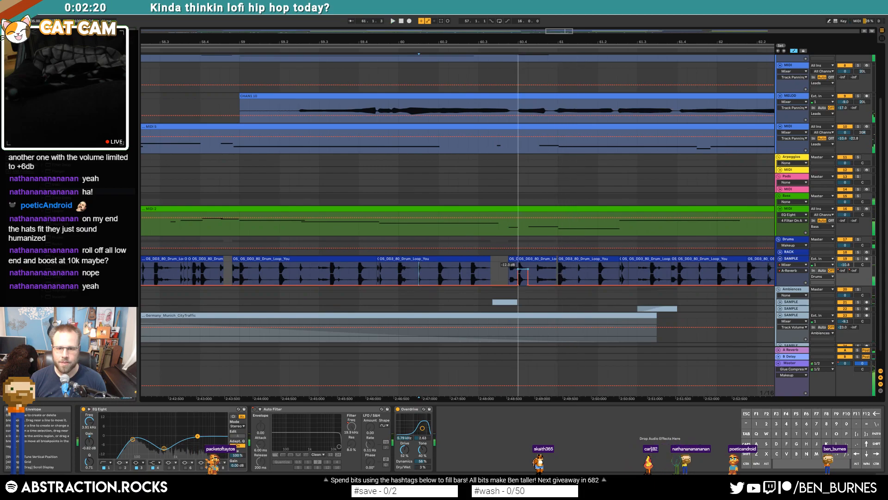
pyautogui.press('space')
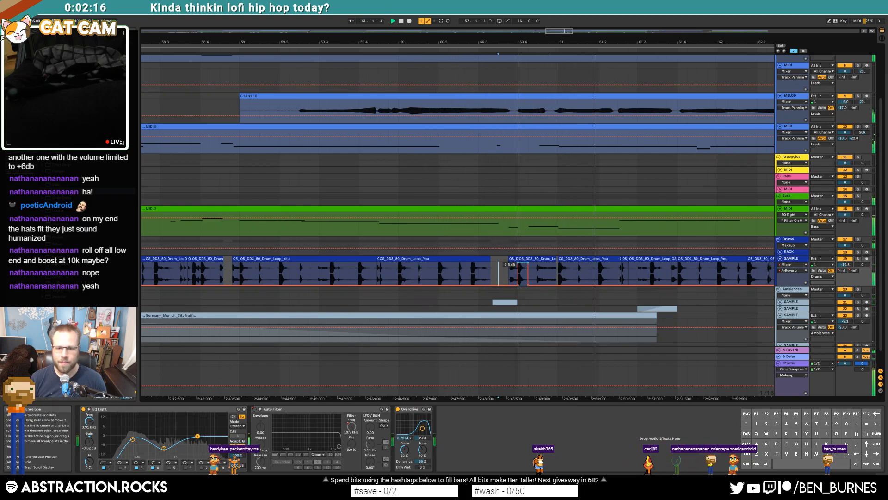
pyautogui.click(488, 276)
pyautogui.press('space')
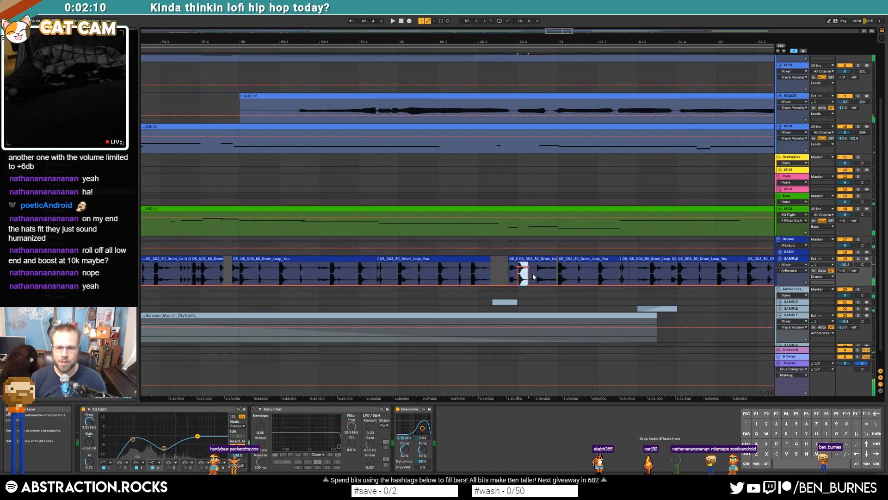
# Play on past the drum hit and check the notes around clip bars 7 and 8 in the lead clip starting at bar 57
pyautogui.scroll(-10, 553, 290)
pyautogui.press('space')
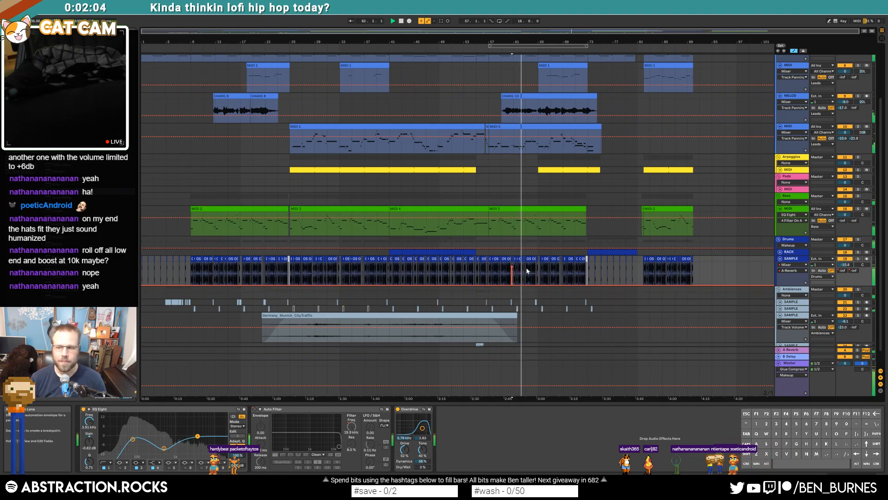
pyautogui.scroll(5, 530, 272)
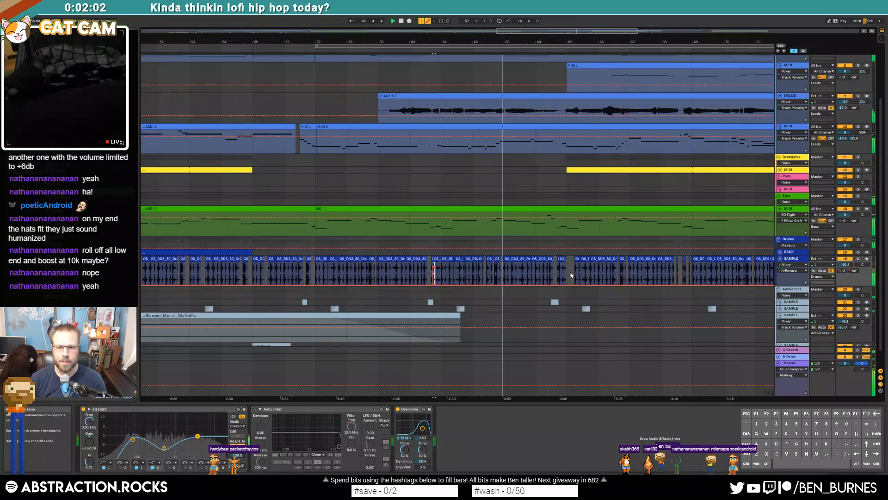
pyautogui.doubleClick(476, 126)
pyautogui.click(452, 417)
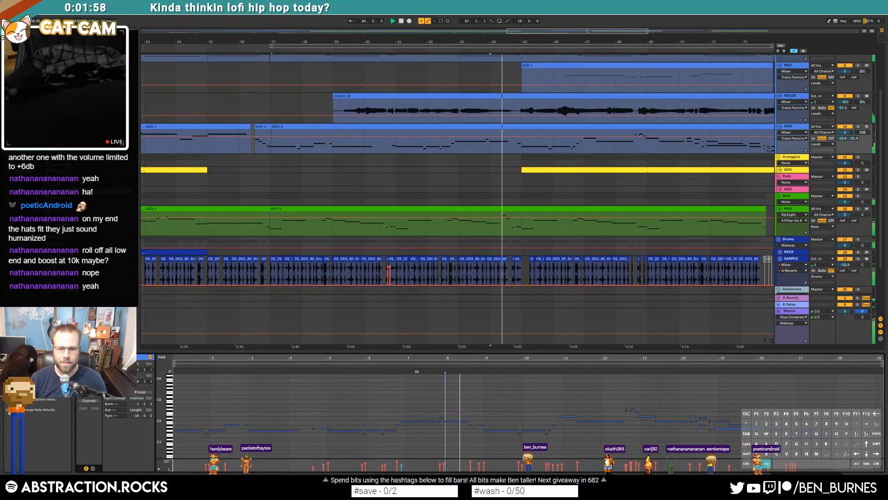
pyautogui.click(413, 422)
pyautogui.click(416, 405)
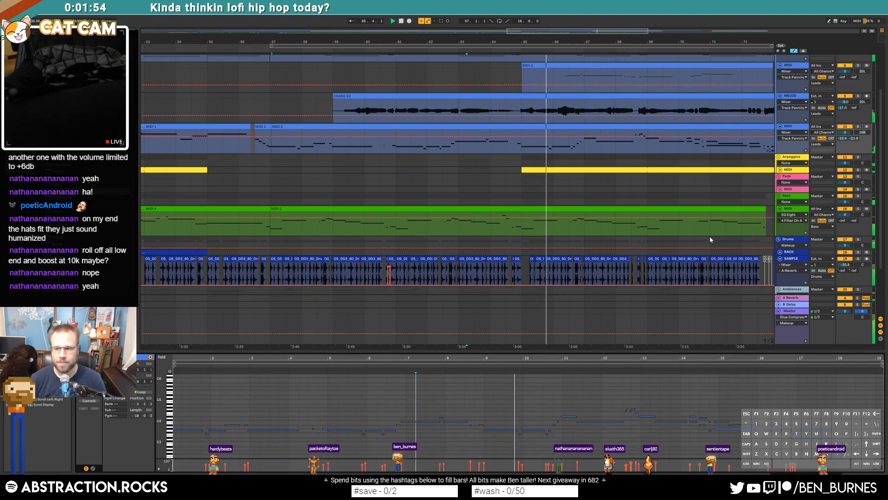
# Audition the drum hits after bar 68 and add a short A-Reverb send spike to the SAMPLE track at about 70.4
pyautogui.moveTo(539, 35); pyautogui.dragTo(571, 33)
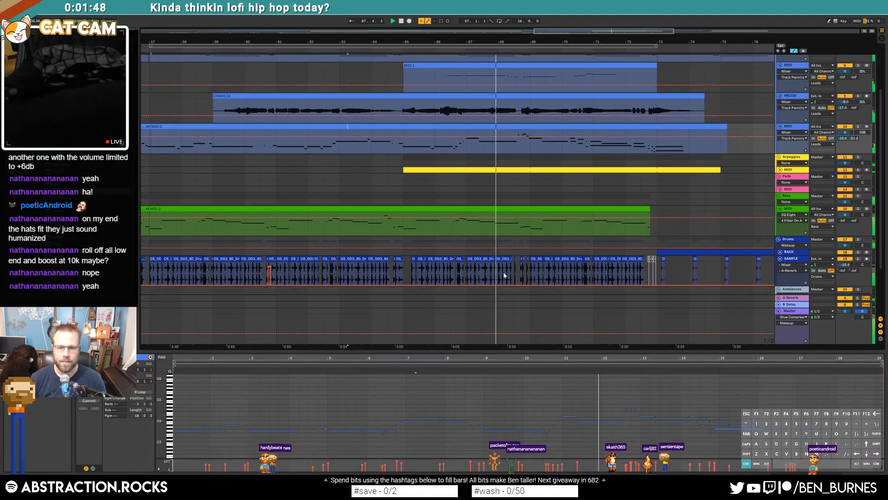
pyautogui.scroll(5, 509, 277)
pyautogui.click(559, 275)
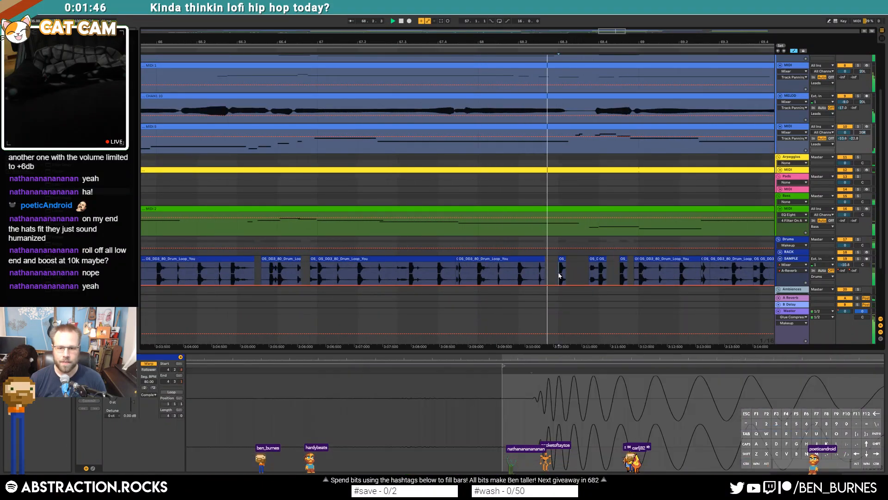
pyautogui.click(599, 277)
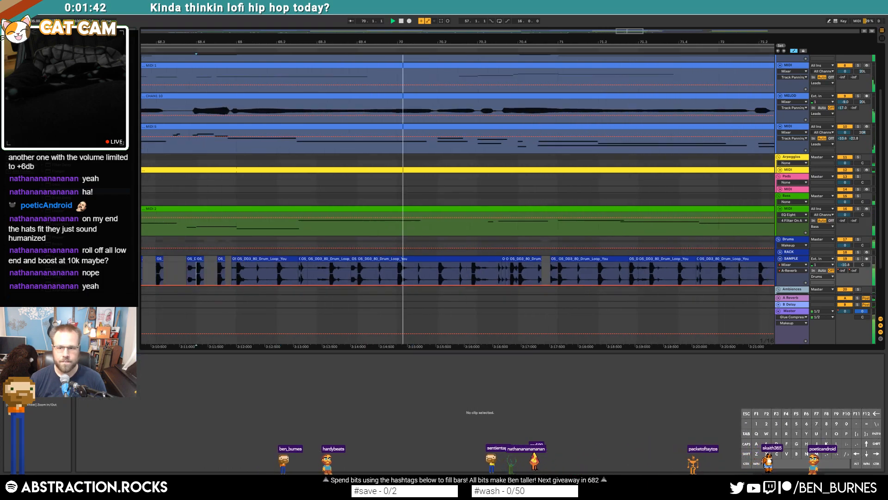
pyautogui.moveTo(330, 274); pyautogui.dragTo(340, 275)
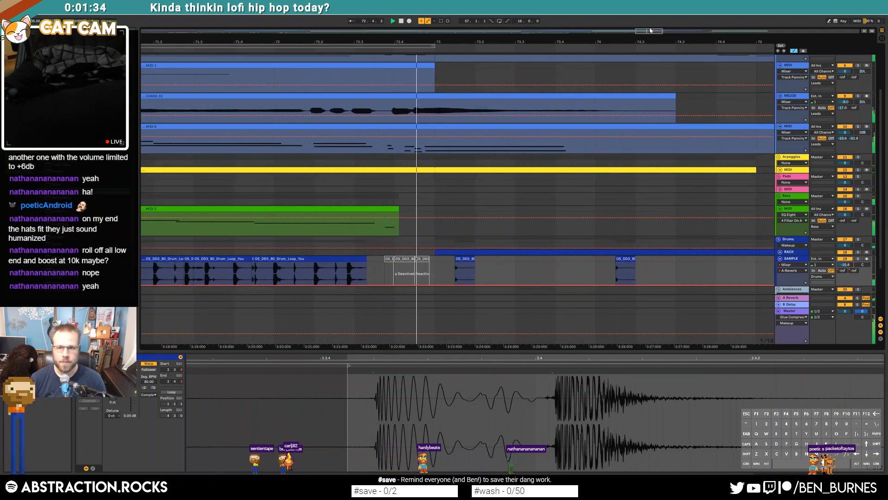
# Skip playback to the reprise at bar 82 and add an A-Reverb send spike on the drum hit at about 82.4
pyautogui.moveTo(651, 31); pyautogui.dragTo(702, 8)
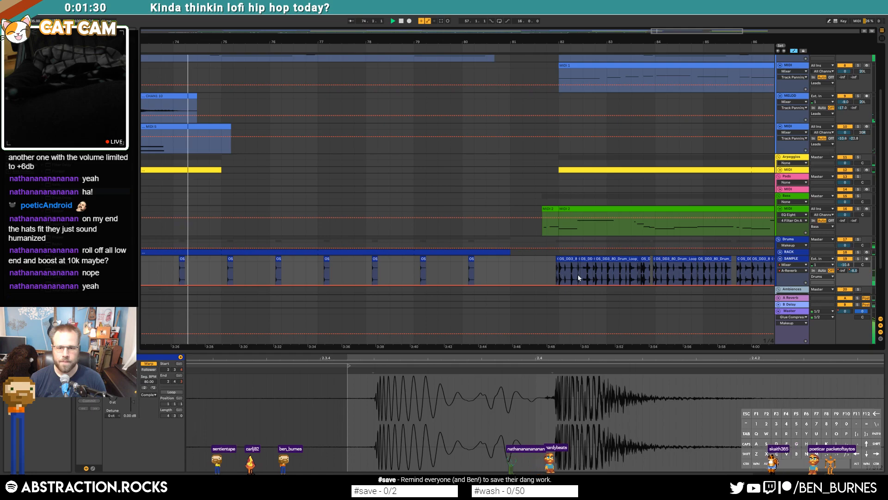
pyautogui.click(554, 48)
pyautogui.moveTo(677, 31); pyautogui.dragTo(719, 50)
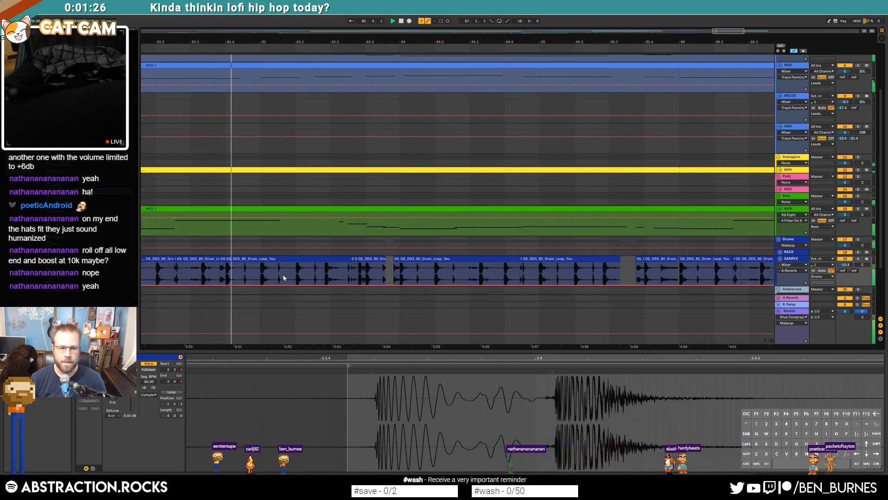
pyautogui.click(229, 273)
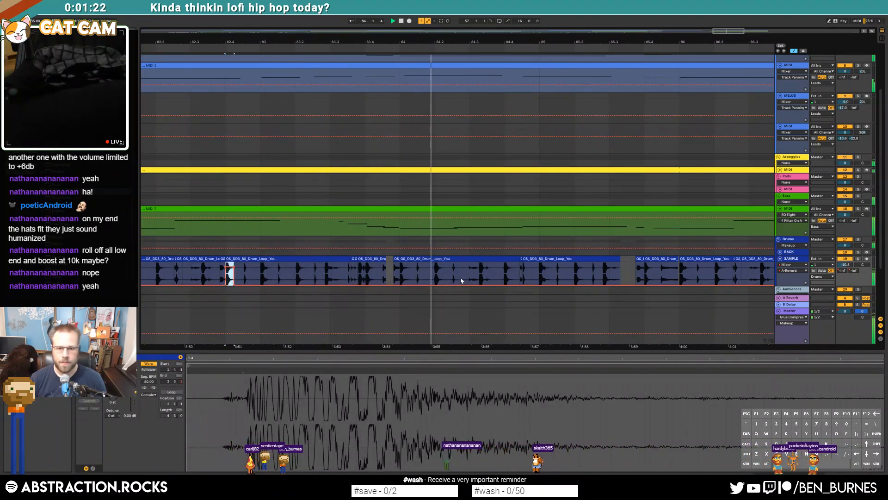
# Add A-Reverb send spikes on the reprise's drum hits at about 85.4 and 87.4
pyautogui.moveTo(734, 32); pyautogui.dragTo(744, 30)
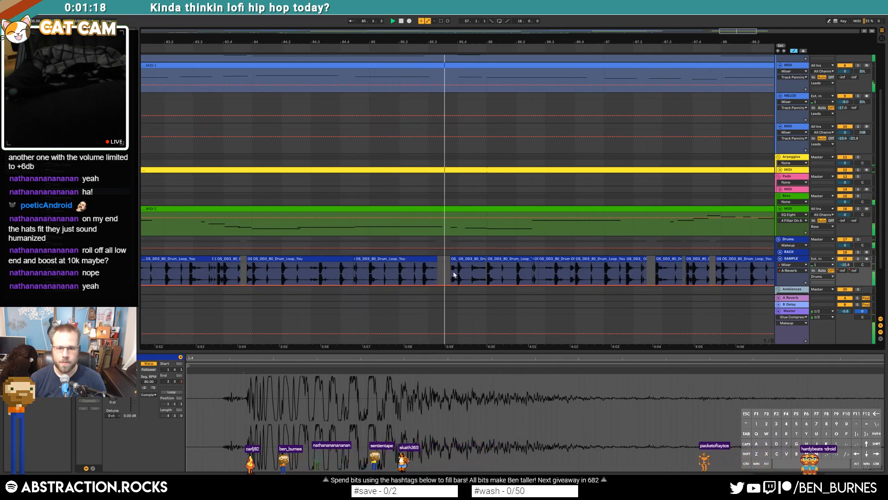
pyautogui.moveTo(457, 273); pyautogui.dragTo(465, 274)
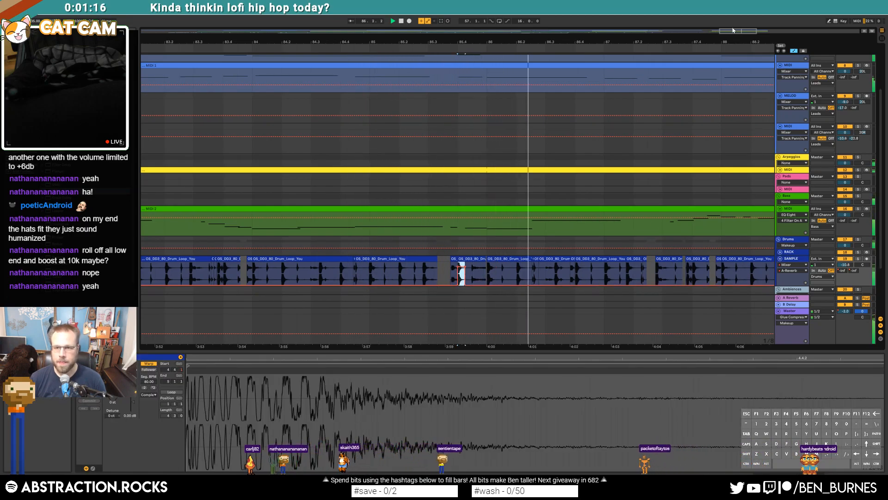
pyautogui.moveTo(740, 31); pyautogui.dragTo(753, 31)
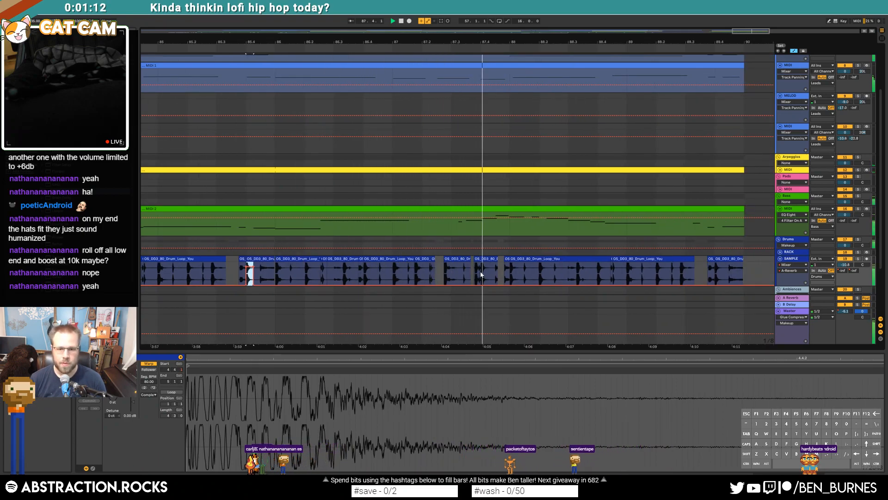
pyautogui.moveTo(481, 274); pyautogui.dragTo(488, 274)
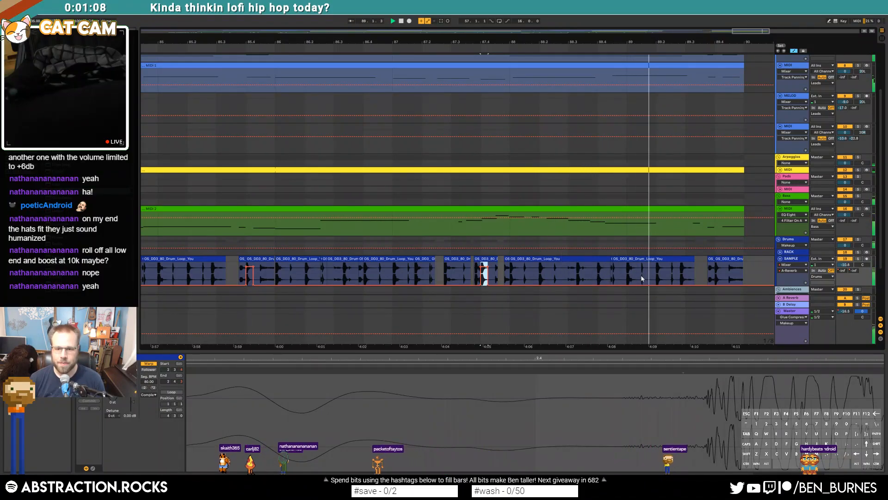
# Return playback to the first drum section and add an A-Reverb send spike at about 12.4
pyautogui.moveTo(750, 28); pyautogui.dragTo(750, 4)
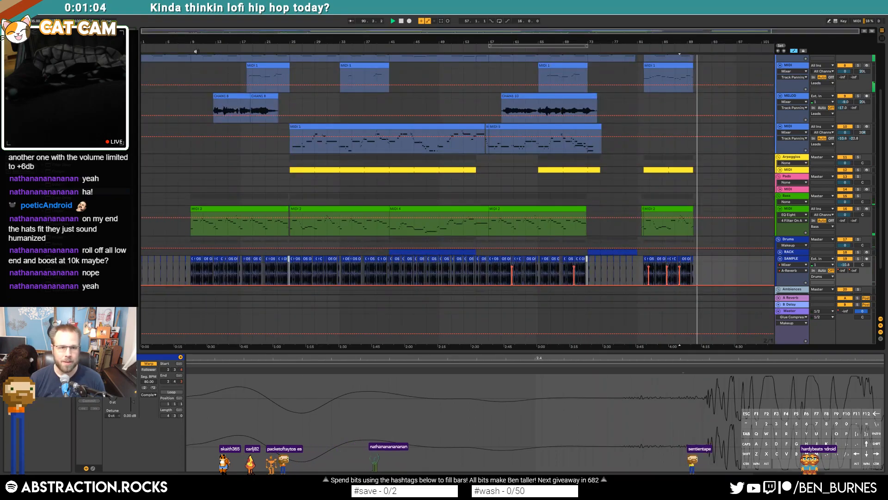
pyautogui.moveTo(201, 42); pyautogui.dragTo(191, 127)
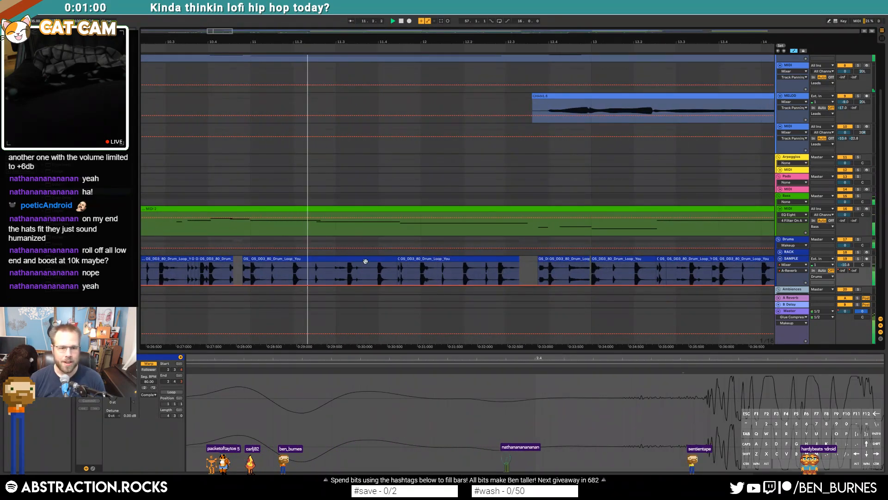
pyautogui.moveTo(550, 275); pyautogui.dragTo(558, 276)
pyautogui.press('v')
# Restart playback from about bar 15 and add an A-Reverb send spike on the drum hit at about 16.4
pyautogui.moveTo(223, 29); pyautogui.dragTo(245, 21)
pyautogui.press('space')
pyautogui.click(466, 277)
pyautogui.press('space')
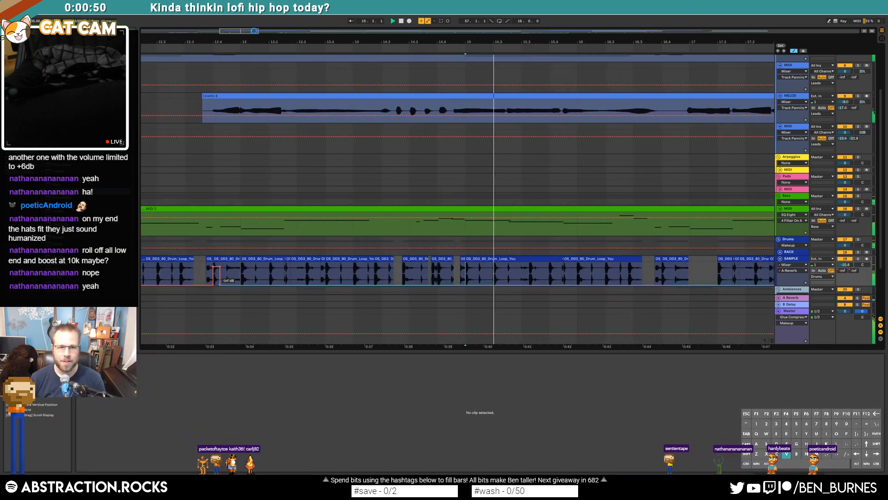
pyautogui.click(431, 277)
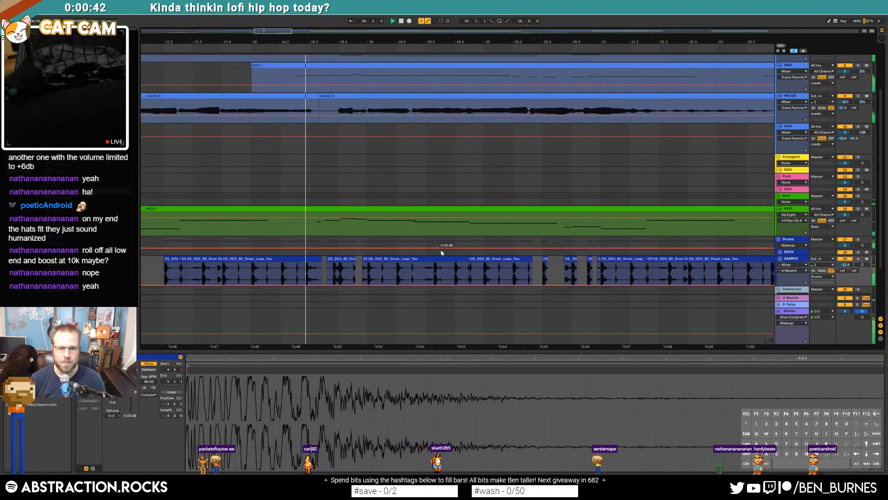
# Add A-Reverb send spikes on the SAMPLE track's drum hits at about 20.2 and 23.4
pyautogui.click(340, 275)
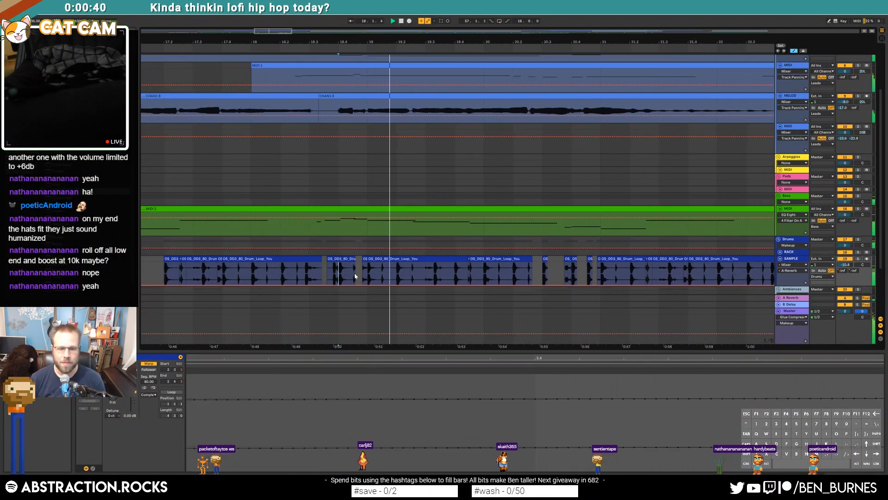
pyautogui.click(488, 273)
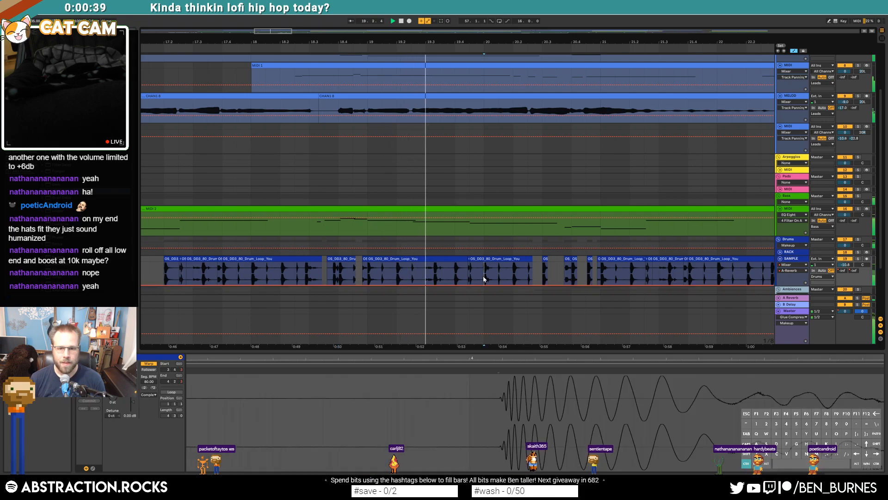
pyautogui.click(516, 273)
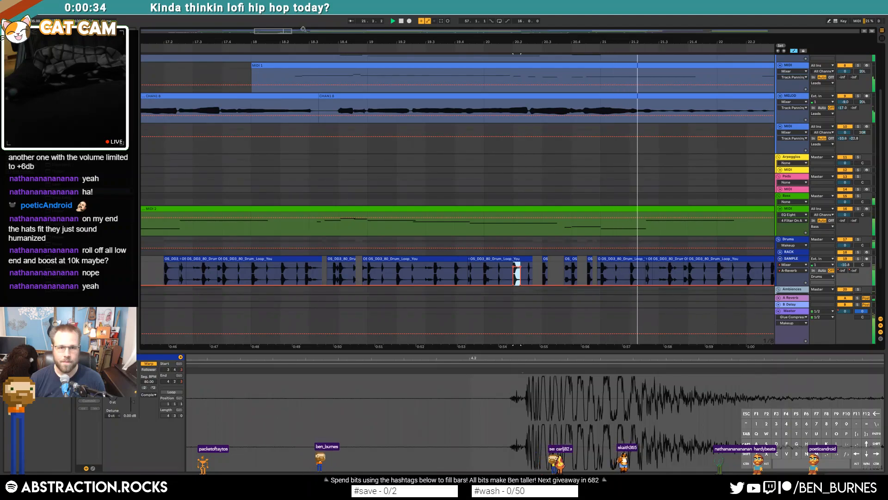
pyautogui.moveTo(277, 31); pyautogui.dragTo(301, 31)
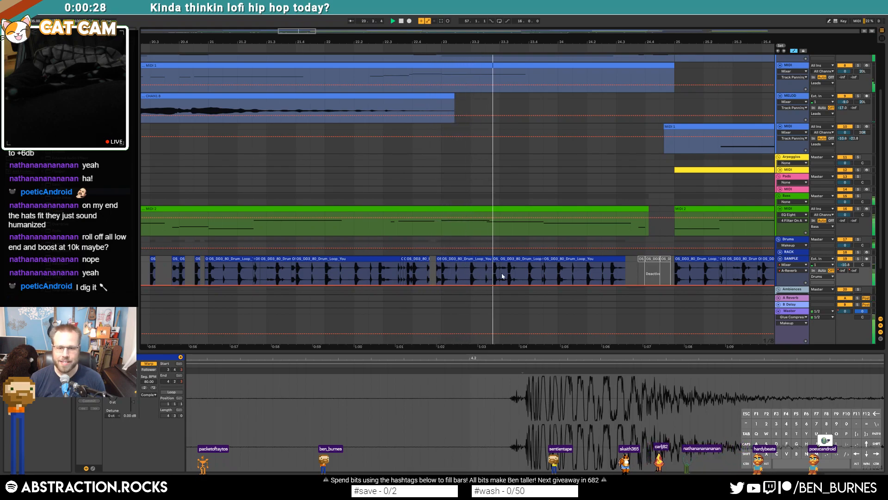
pyautogui.click(529, 275)
# Duplicate the SAMPLE track's drums and reverb spikes from bars 9 to 25 twice, filling the track up to bar 57
pyautogui.moveTo(306, 31); pyautogui.dragTo(342, 35)
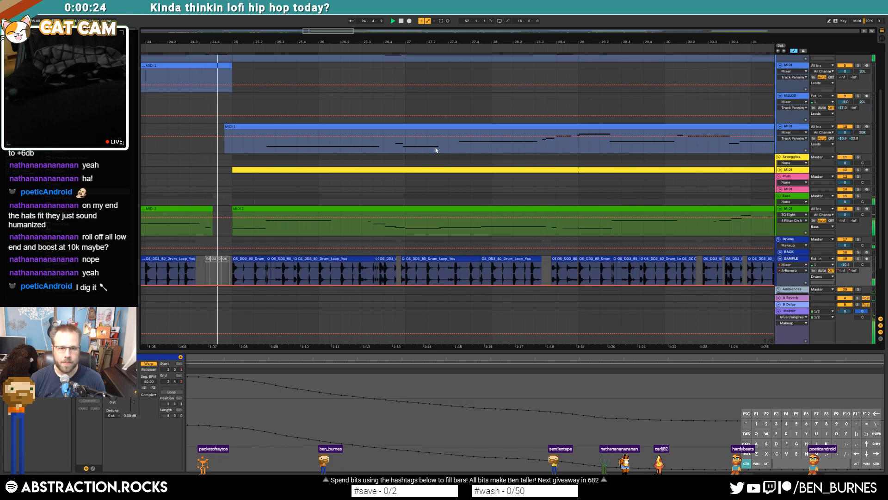
pyautogui.scroll(-8, 425, 151)
pyautogui.moveTo(324, 275); pyautogui.dragTo(203, 273)
pyautogui.hotkey('ctrl', 'd')
pyautogui.hotkey('ctrl', 'd')
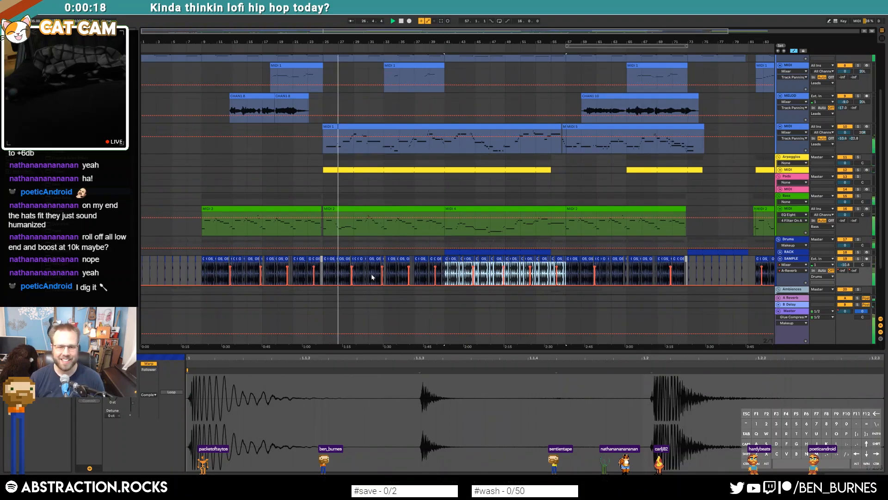
# Thin out the copied reverb spikes in bars 25 to 41 and clear them from the drums in bars 41 to 57
pyautogui.moveTo(372, 276); pyautogui.dragTo(386, 277)
pyautogui.click(353, 277)
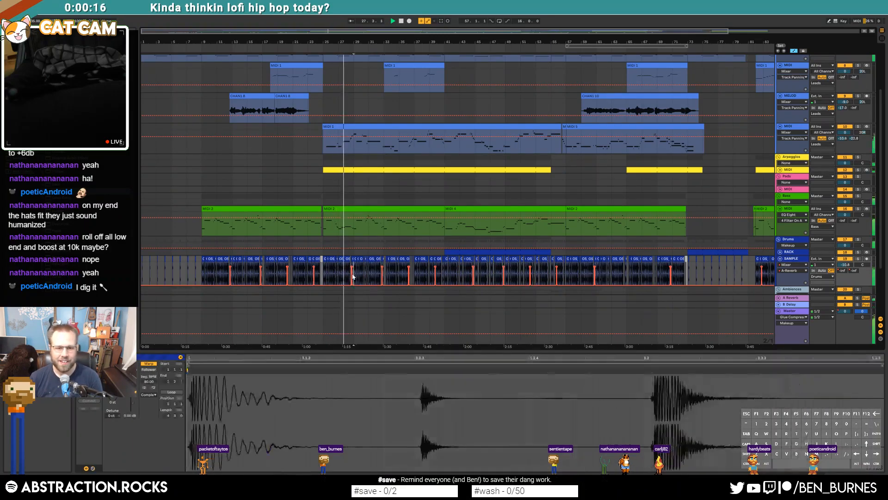
pyautogui.click(437, 273)
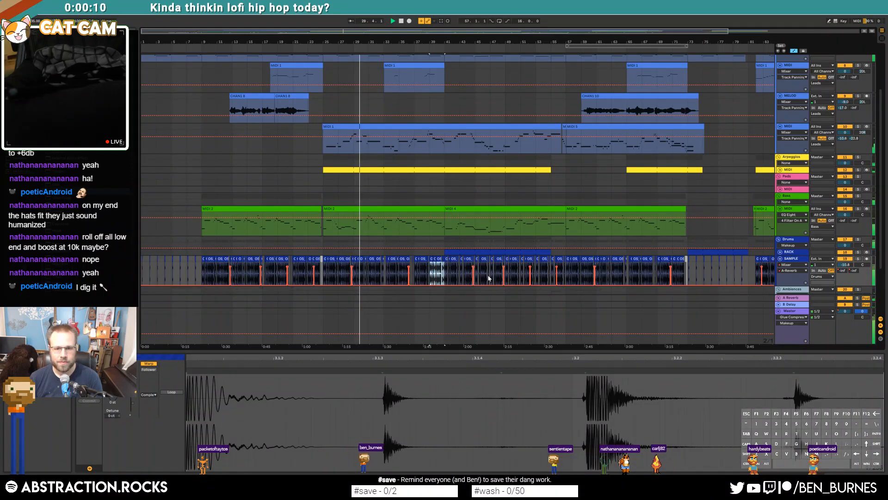
pyautogui.moveTo(463, 279); pyautogui.dragTo(561, 280)
pyautogui.press('Delete')
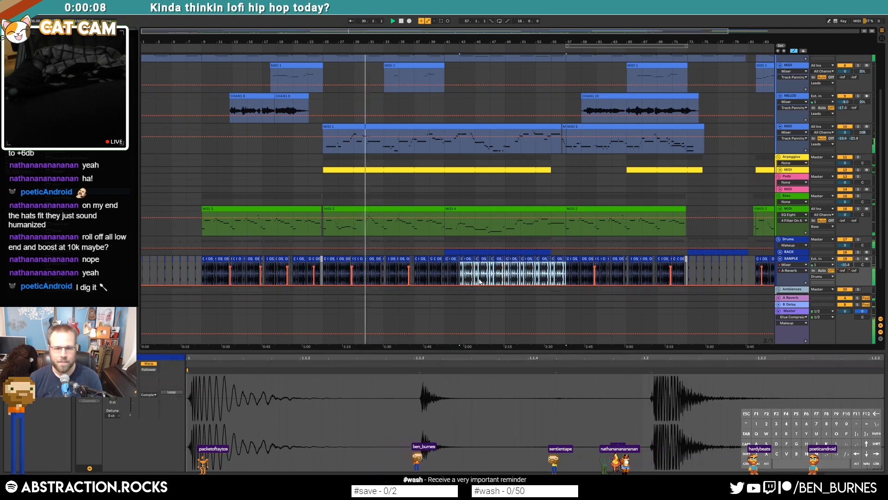
pyautogui.click(446, 265)
pyautogui.scroll(-2, 448, 266)
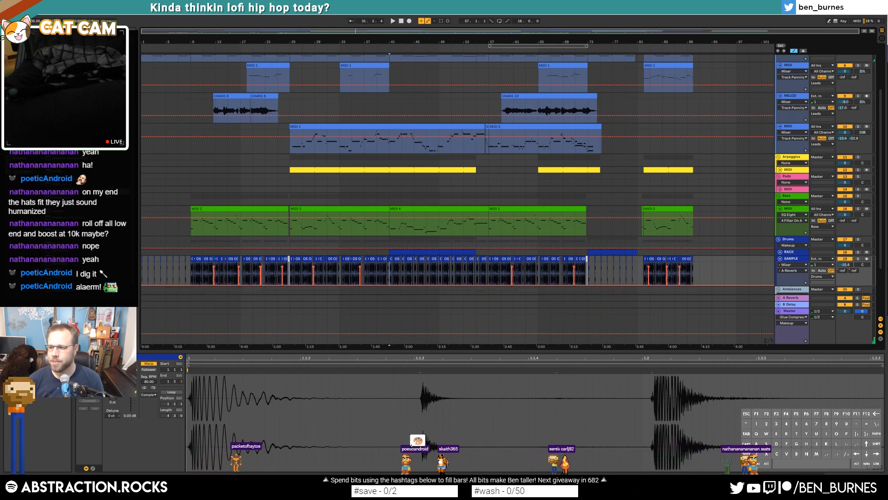
# Hide the automation lanes and fold the expanded lead and bass tracks
pyautogui.scroll(2, 647, 95)
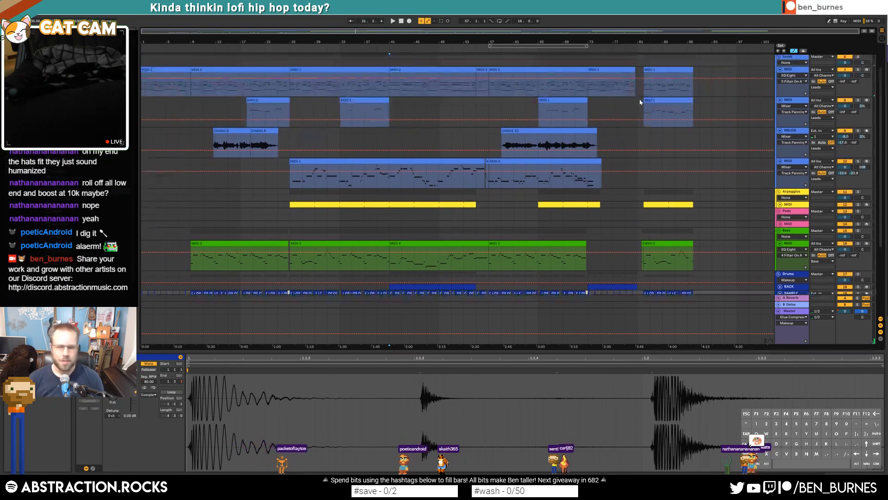
pyautogui.click(658, 93)
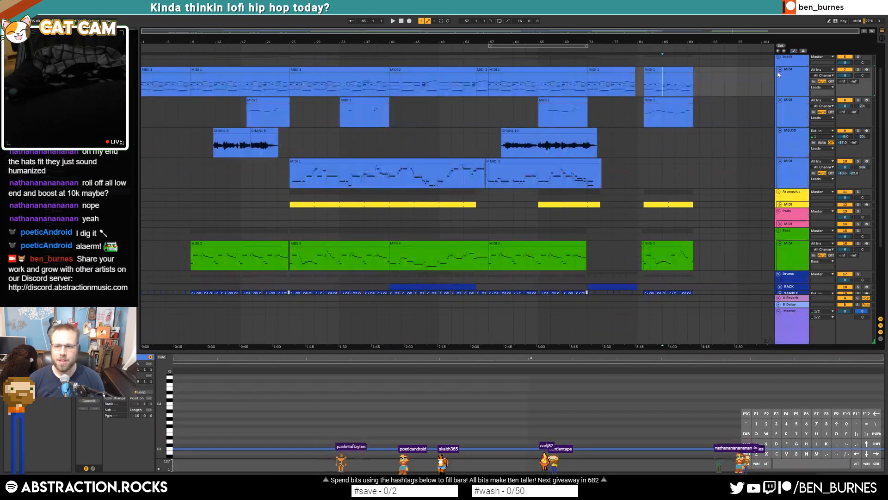
pyautogui.click(781, 72)
pyautogui.click(780, 76)
pyautogui.click(780, 82)
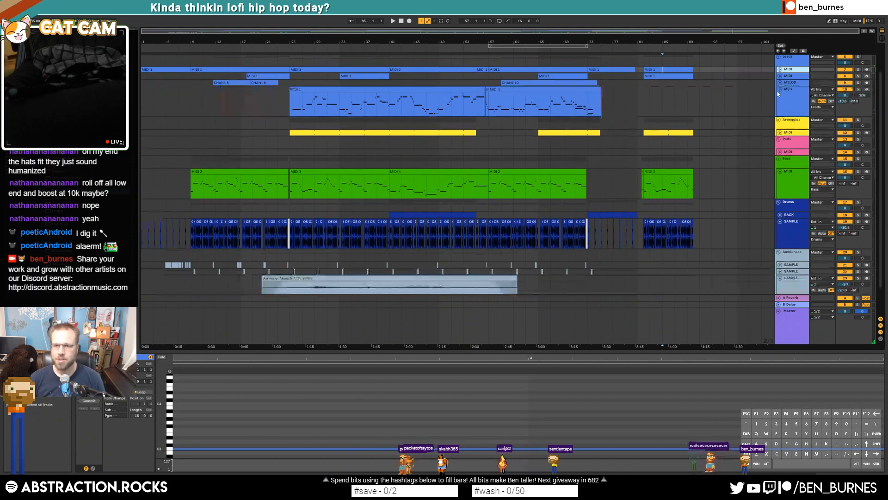
pyautogui.click(781, 90)
pyautogui.click(780, 146)
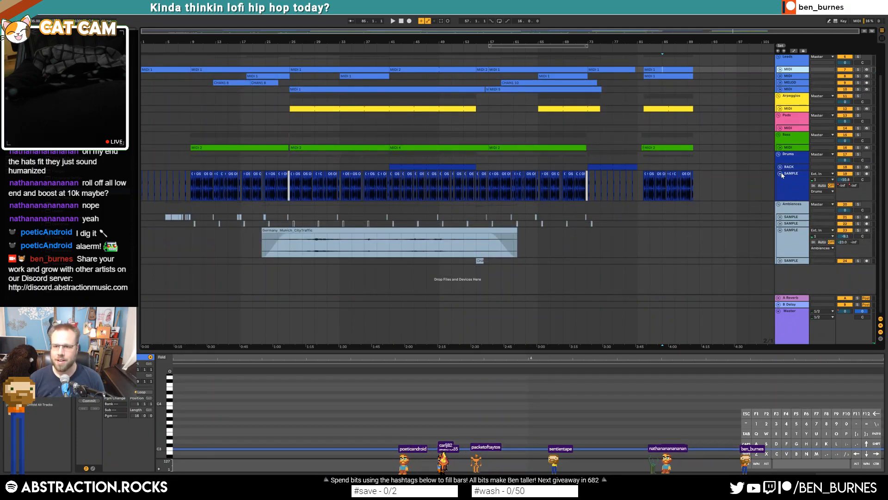
# Fold the drums' SAMPLE track, the traffic ambience track and the Master track, and set the insert marker at bar 5
pyautogui.click(781, 174)
pyautogui.click(781, 241)
pyautogui.click(530, 250)
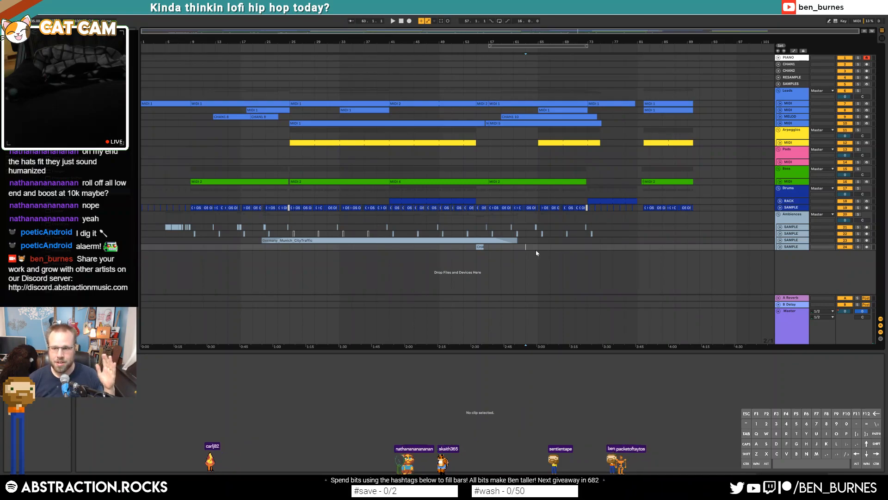
pyautogui.click(778, 312)
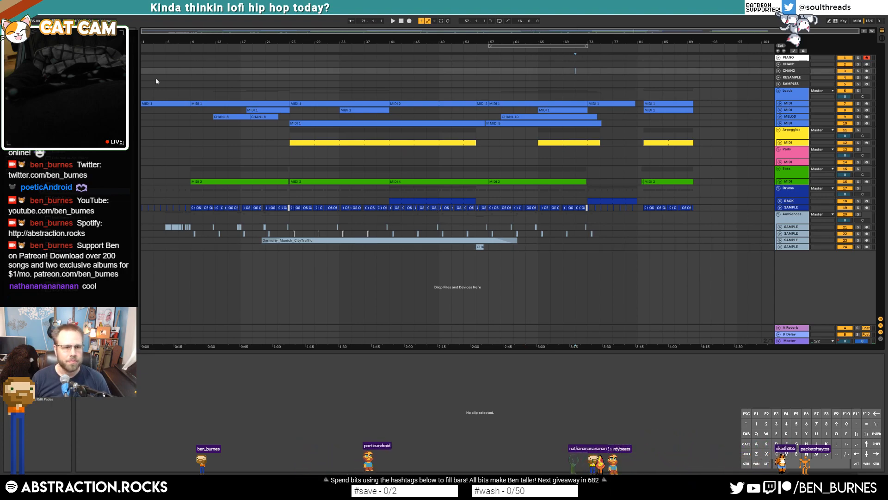
pyautogui.click(167, 97)
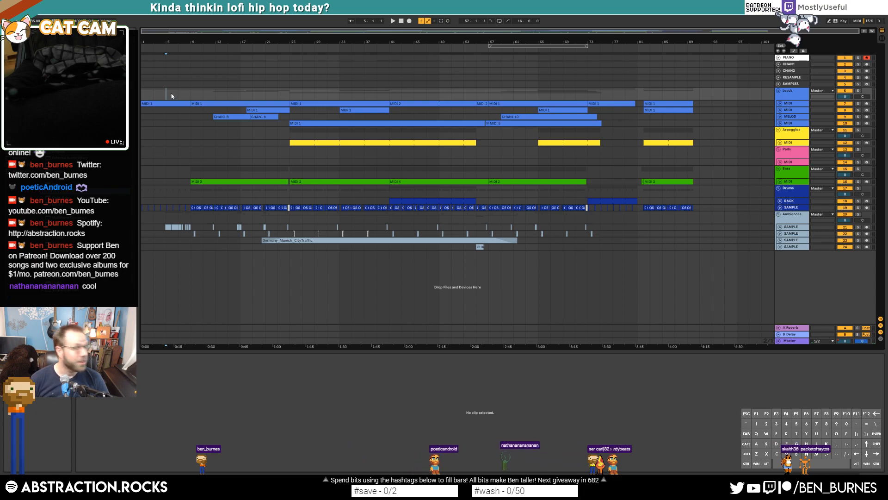